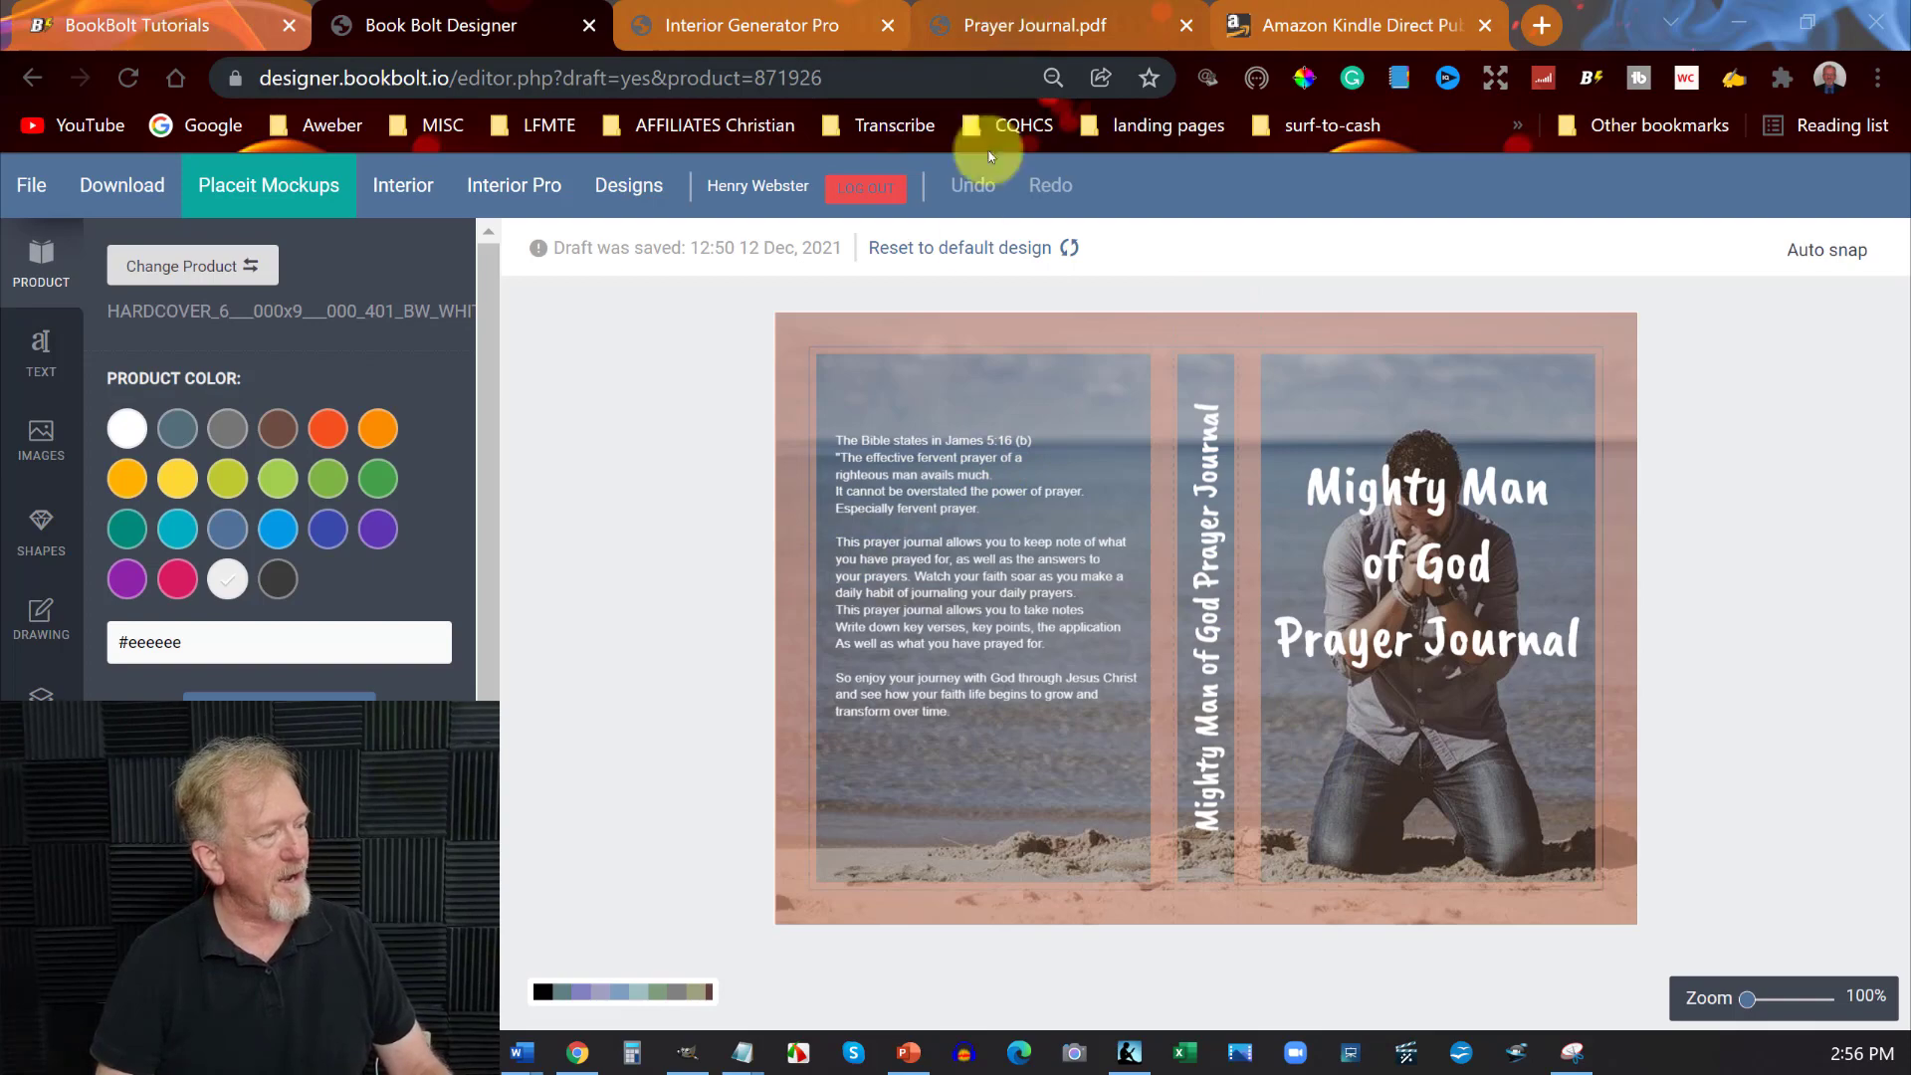
# Switch to the 401-Page-Interior presentation in PowerPoint and display slide 2, "This Book Belongs To"
pyautogui.click(905, 1053)
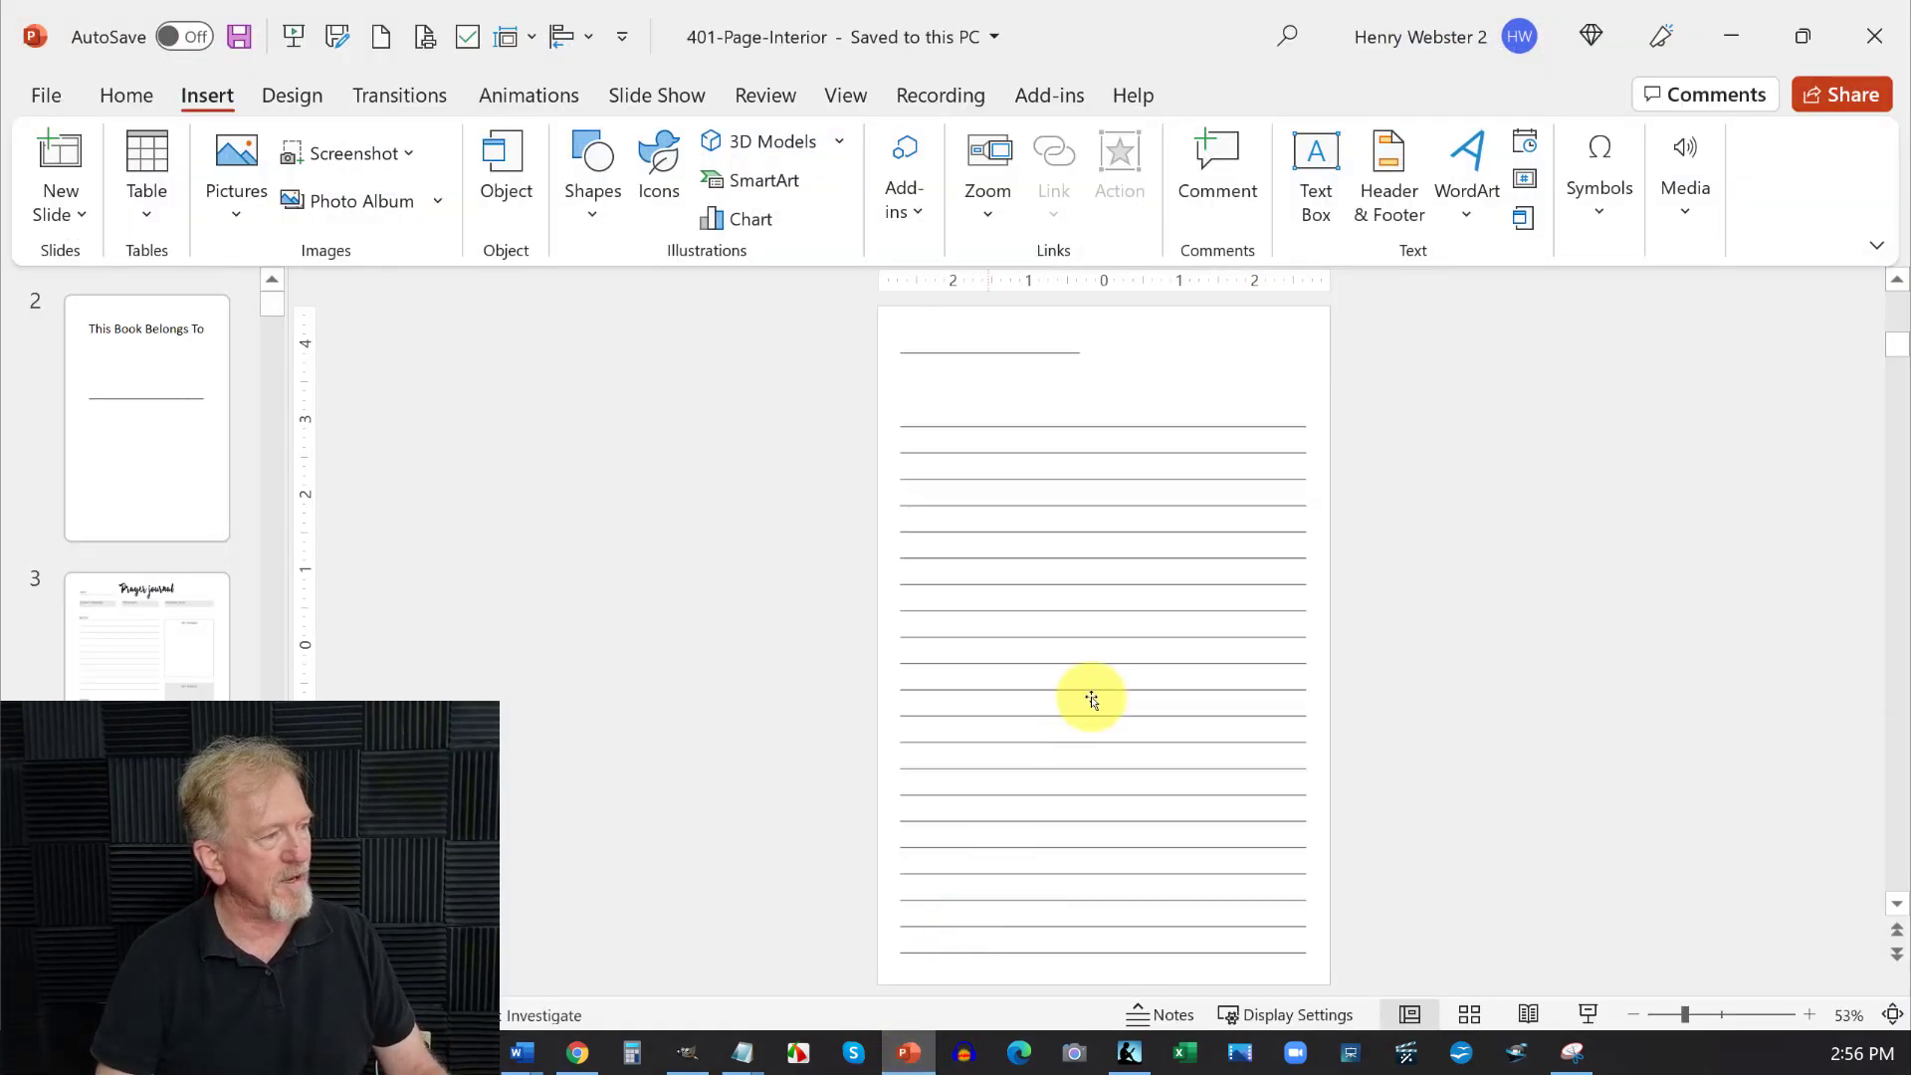
pyautogui.click(183, 418)
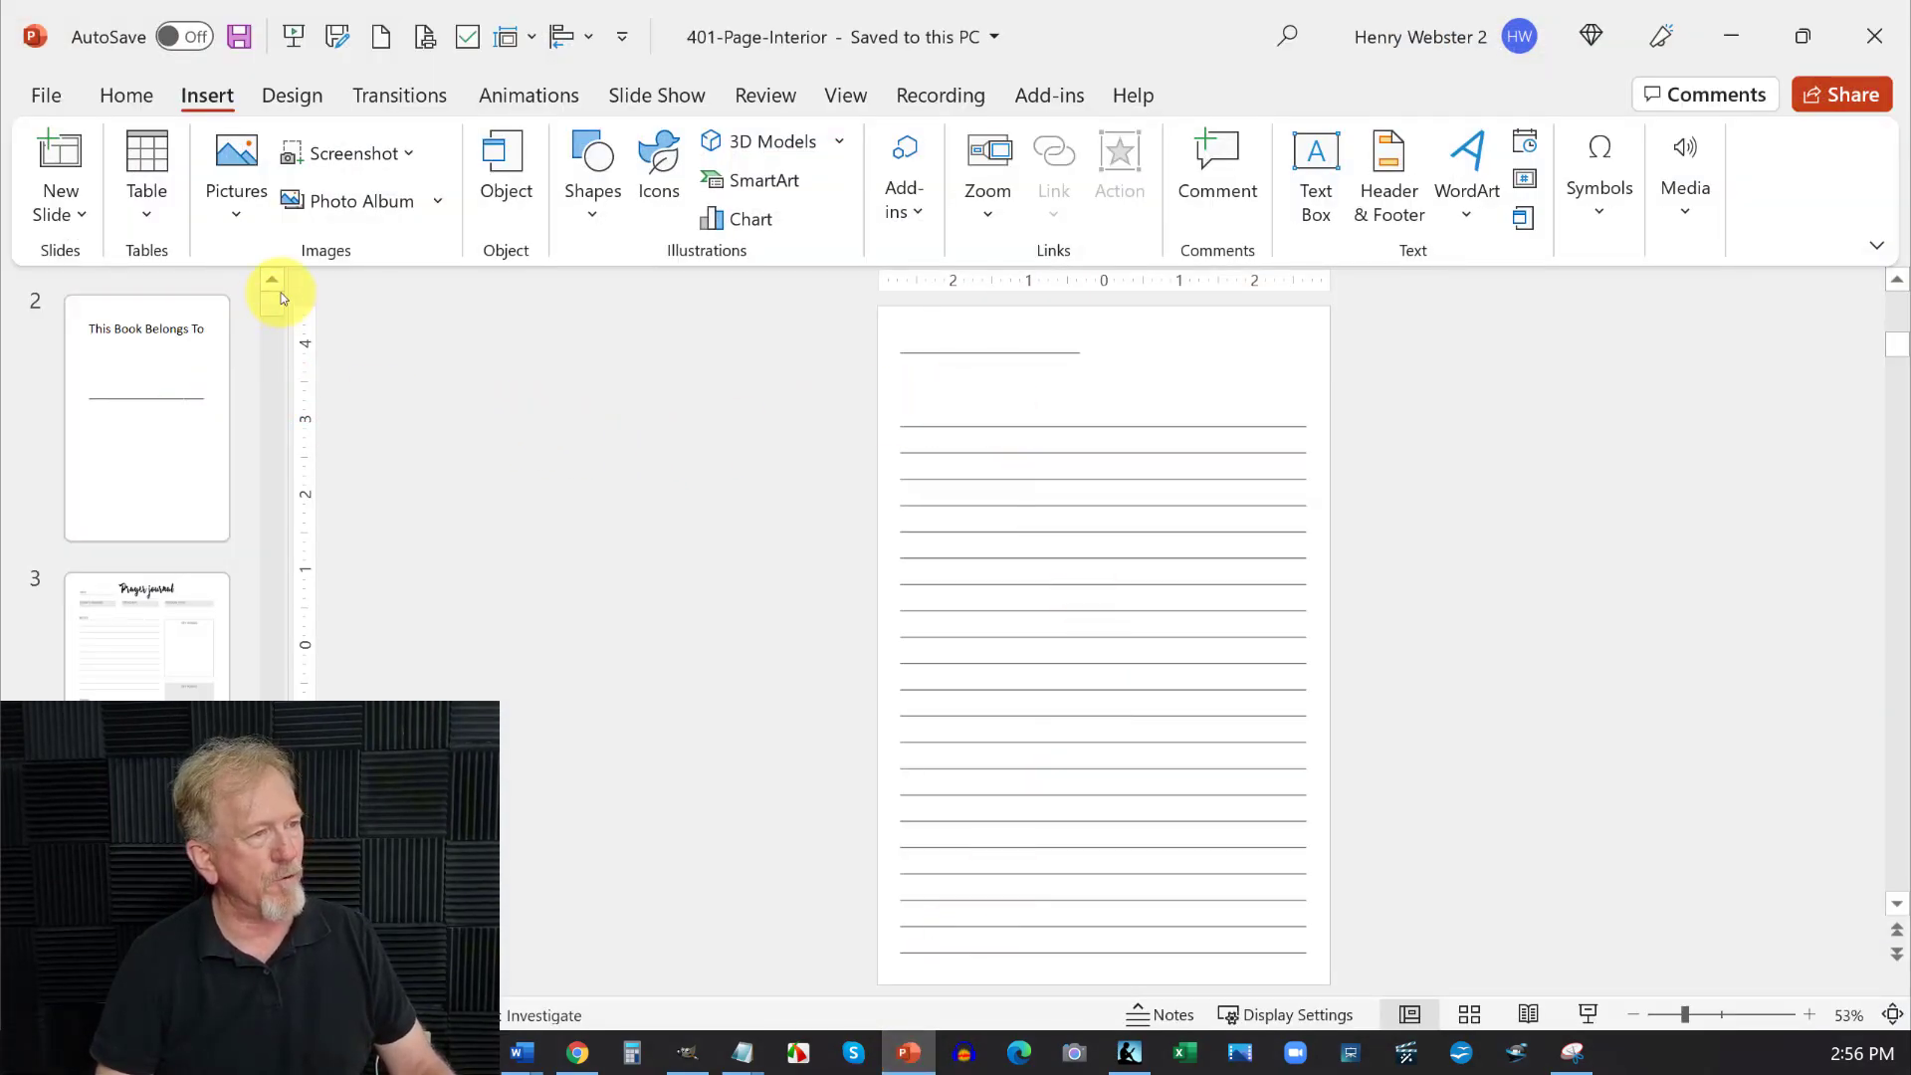
pyautogui.moveTo(279, 308)
pyautogui.mouseDown()
pyautogui.moveTo(263, 388)
pyautogui.moveTo(276, 300)
pyautogui.mouseUp()
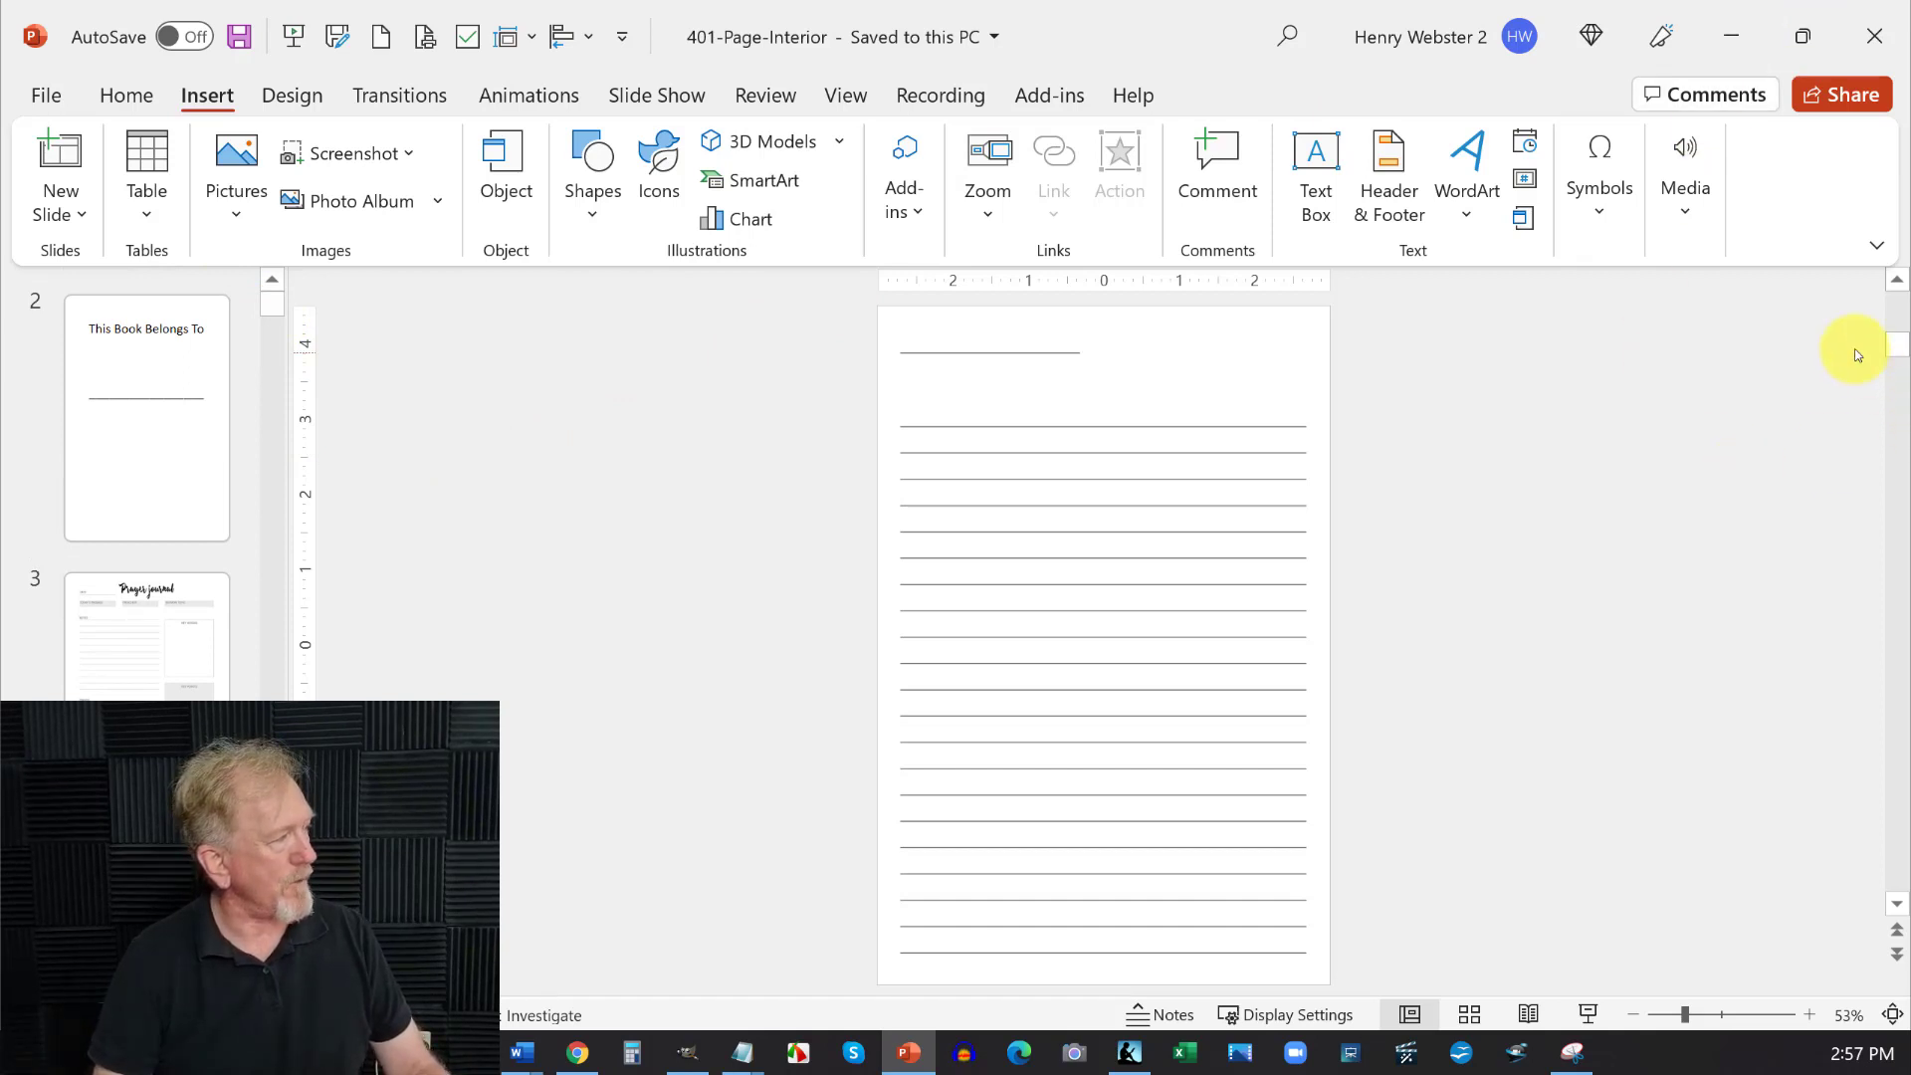
pyautogui.moveTo(1900, 348); pyautogui.dragTo(1869, 307)
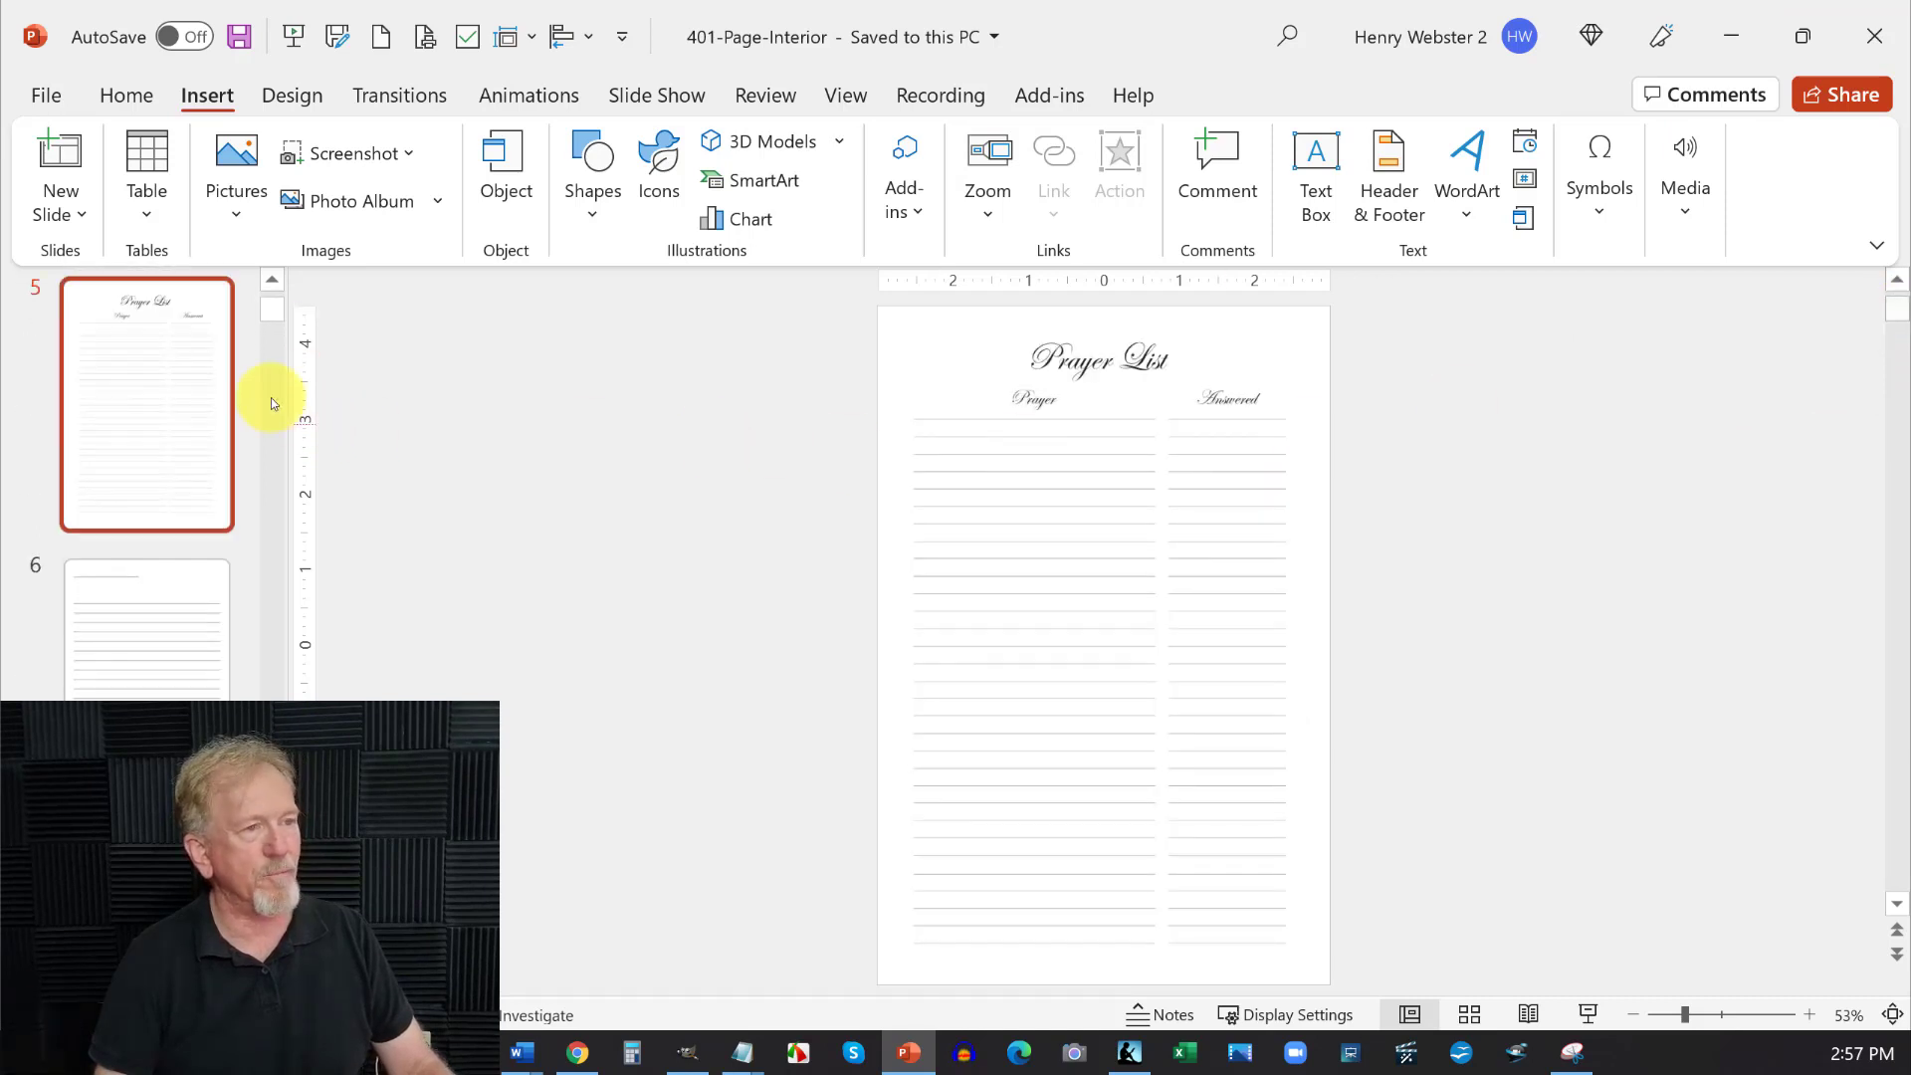
pyautogui.scroll(5, 142, 354)
pyautogui.click(155, 338)
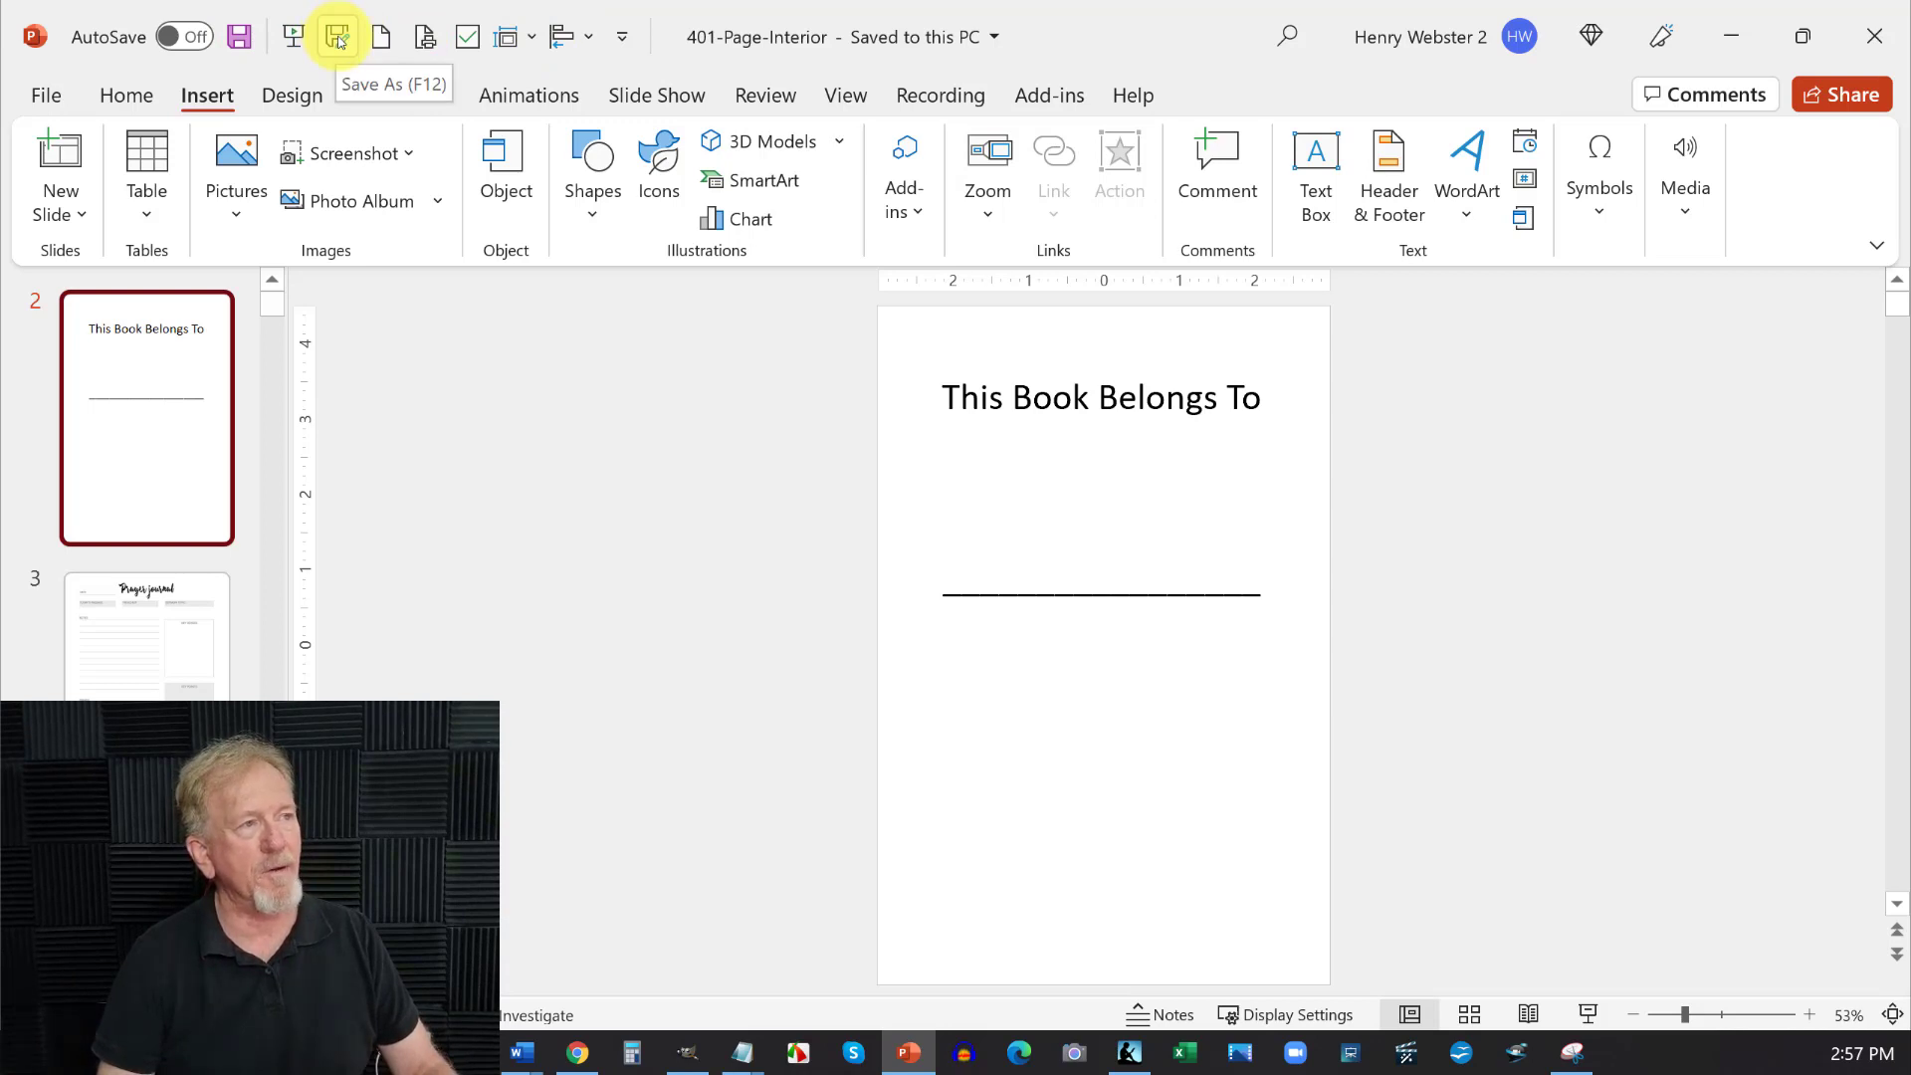
# Locate the Save As command among All Commands in the Quick Access Toolbar customization options, then close the options without adding it
pyautogui.click(623, 40)
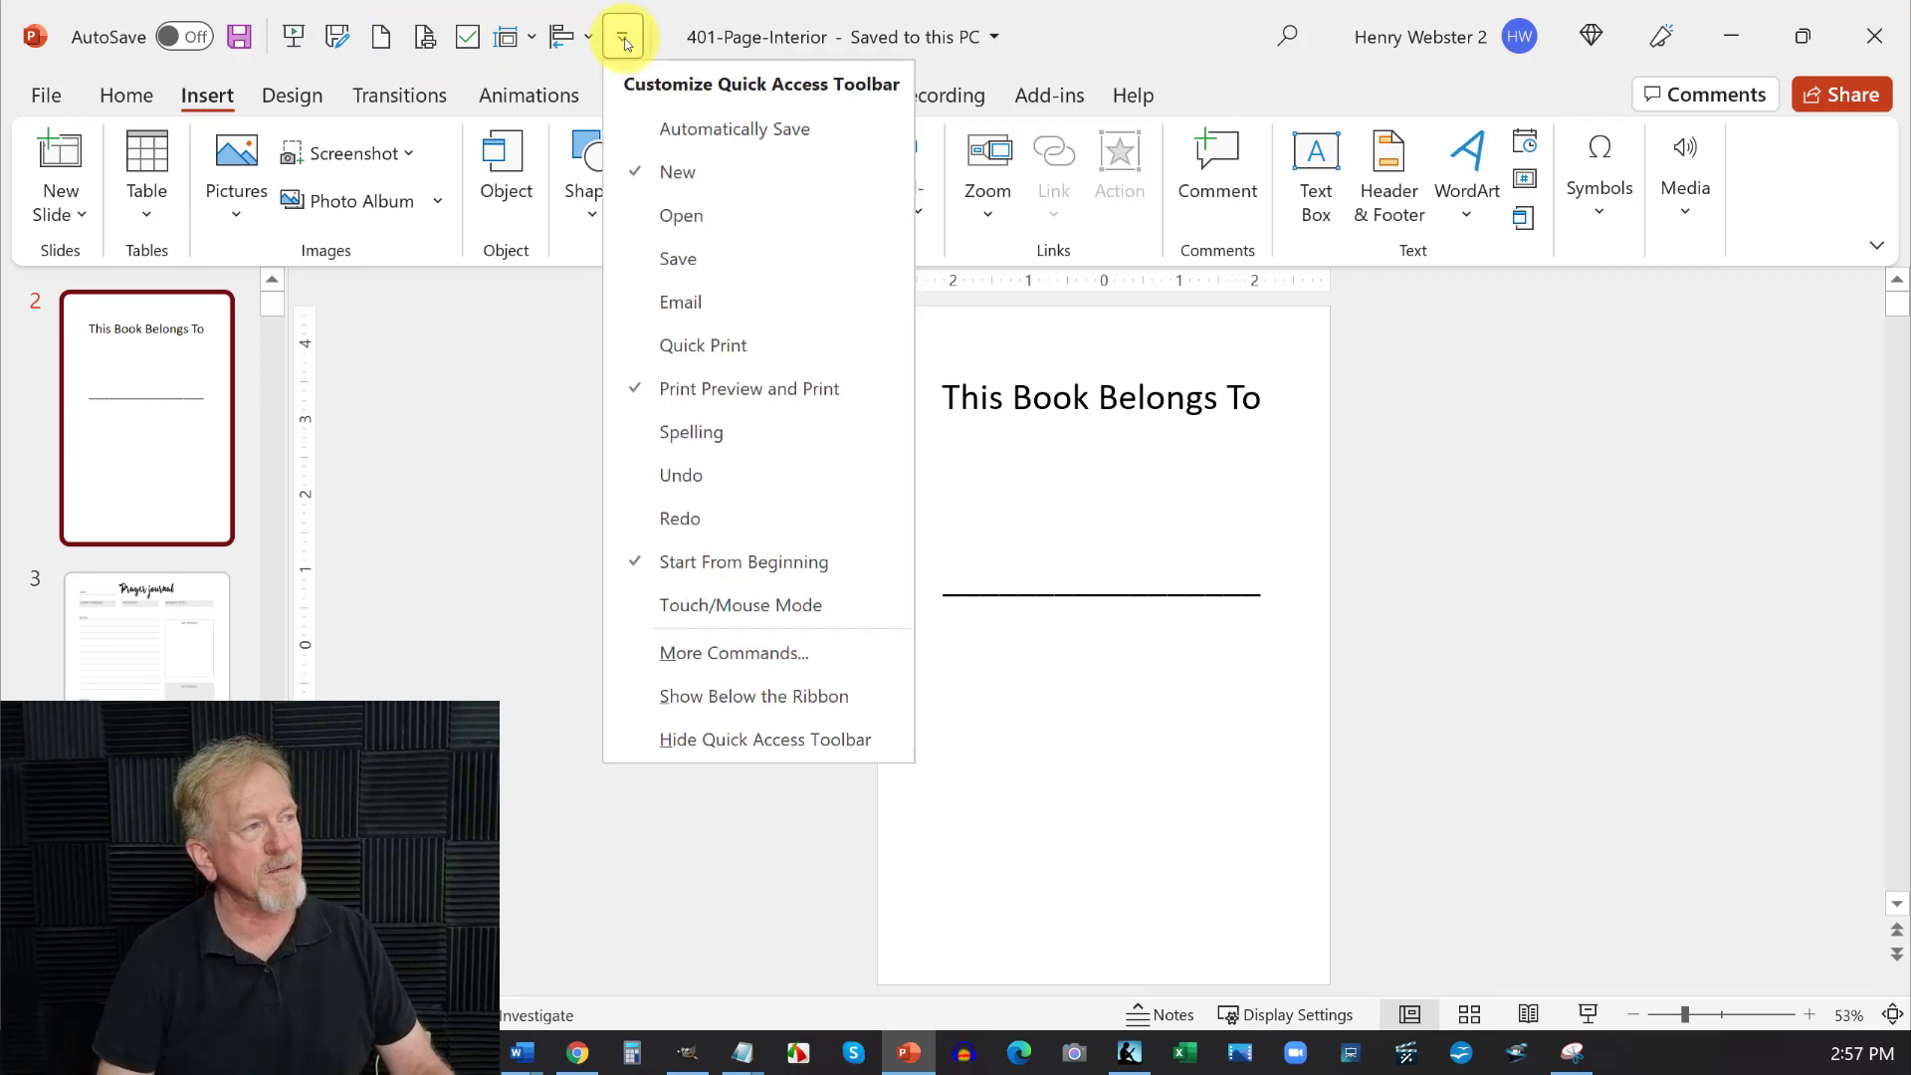
pyautogui.click(692, 654)
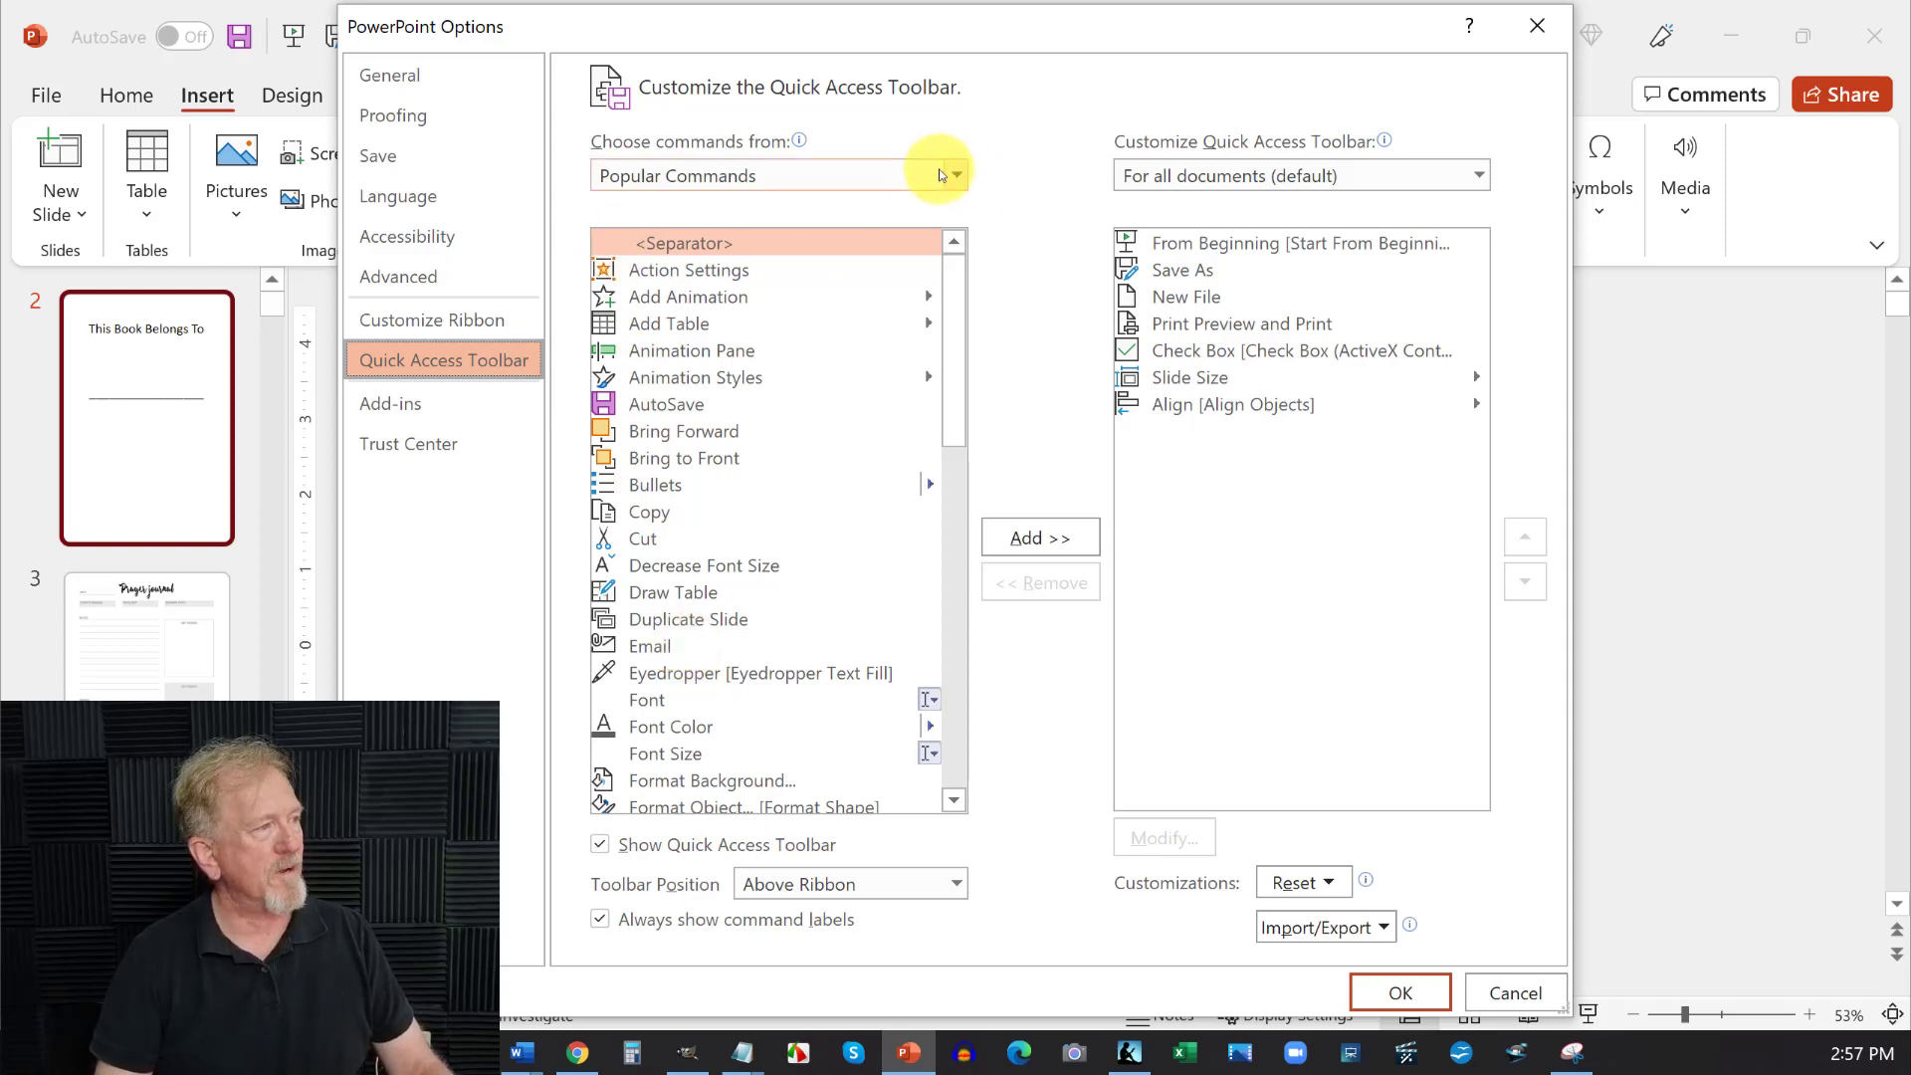
pyautogui.click(958, 175)
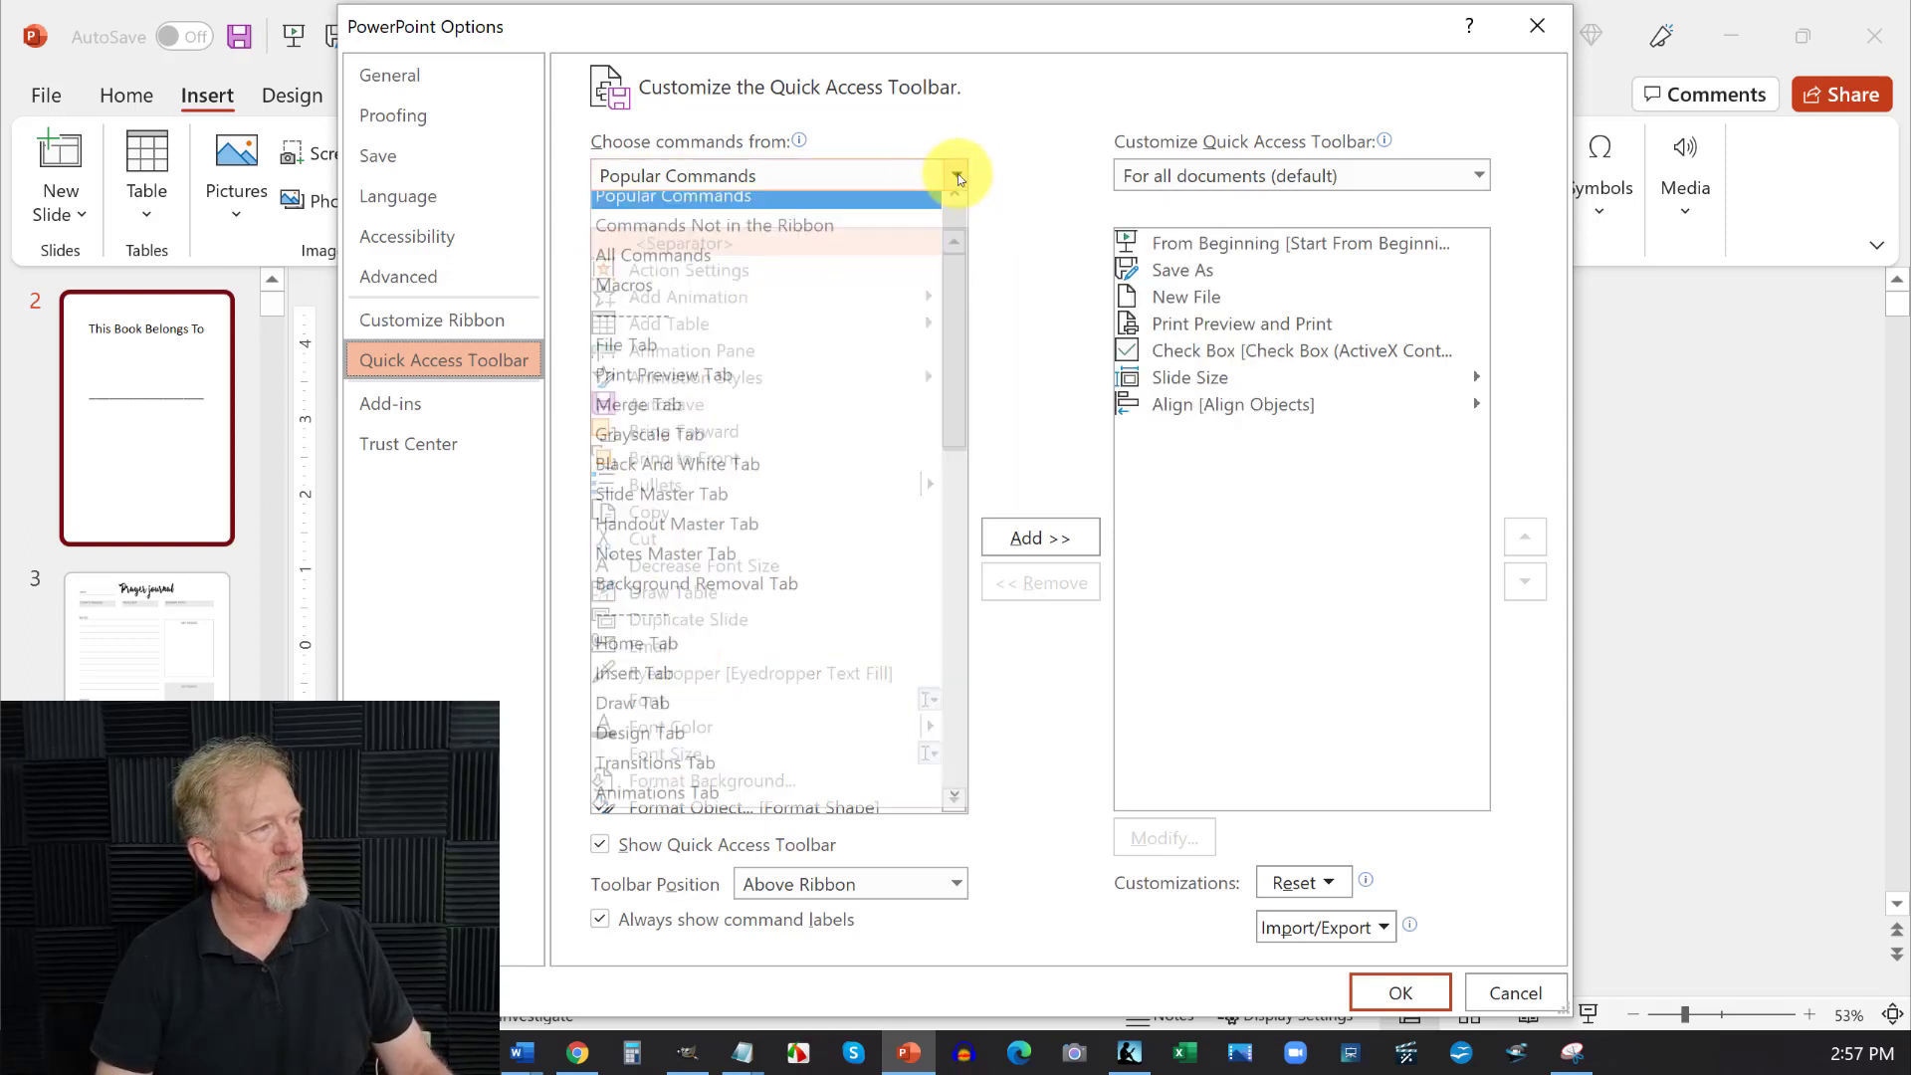
pyautogui.click(660, 269)
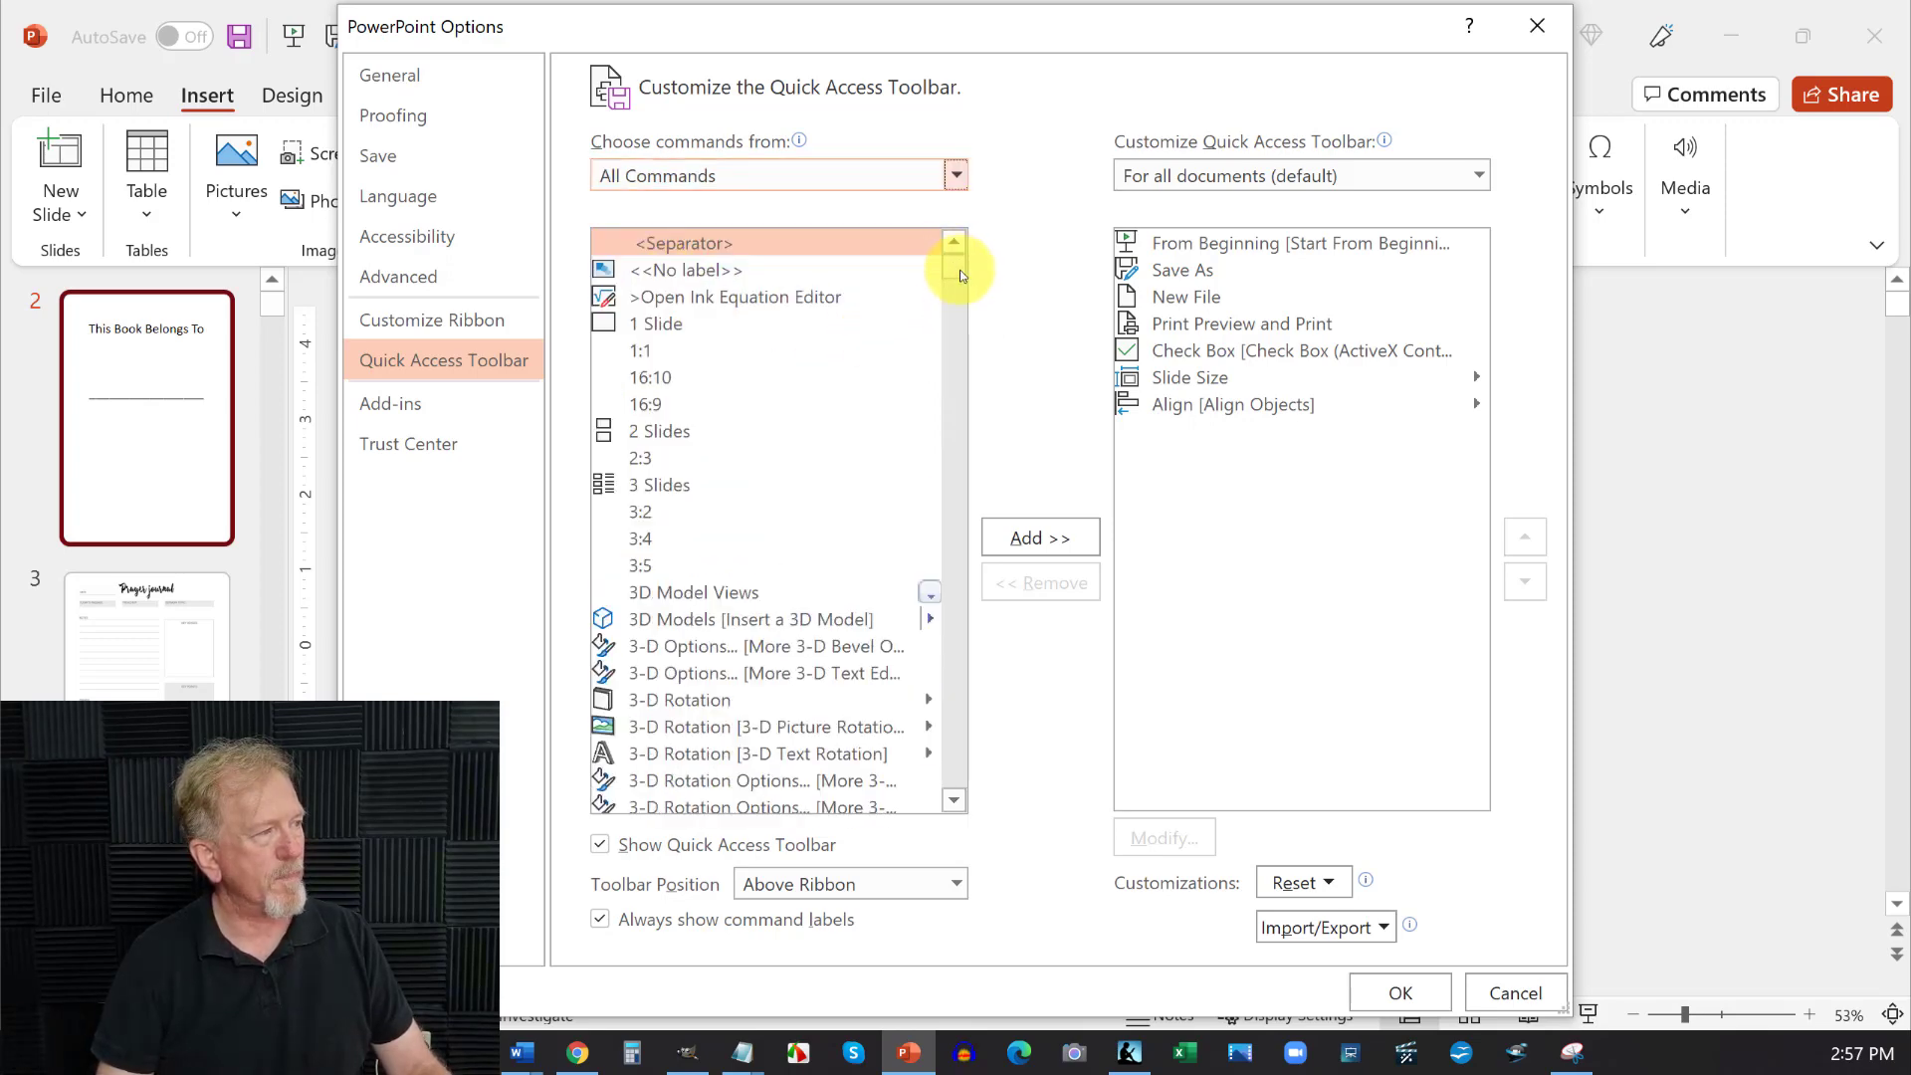
pyautogui.moveTo(961, 275); pyautogui.dragTo(951, 673)
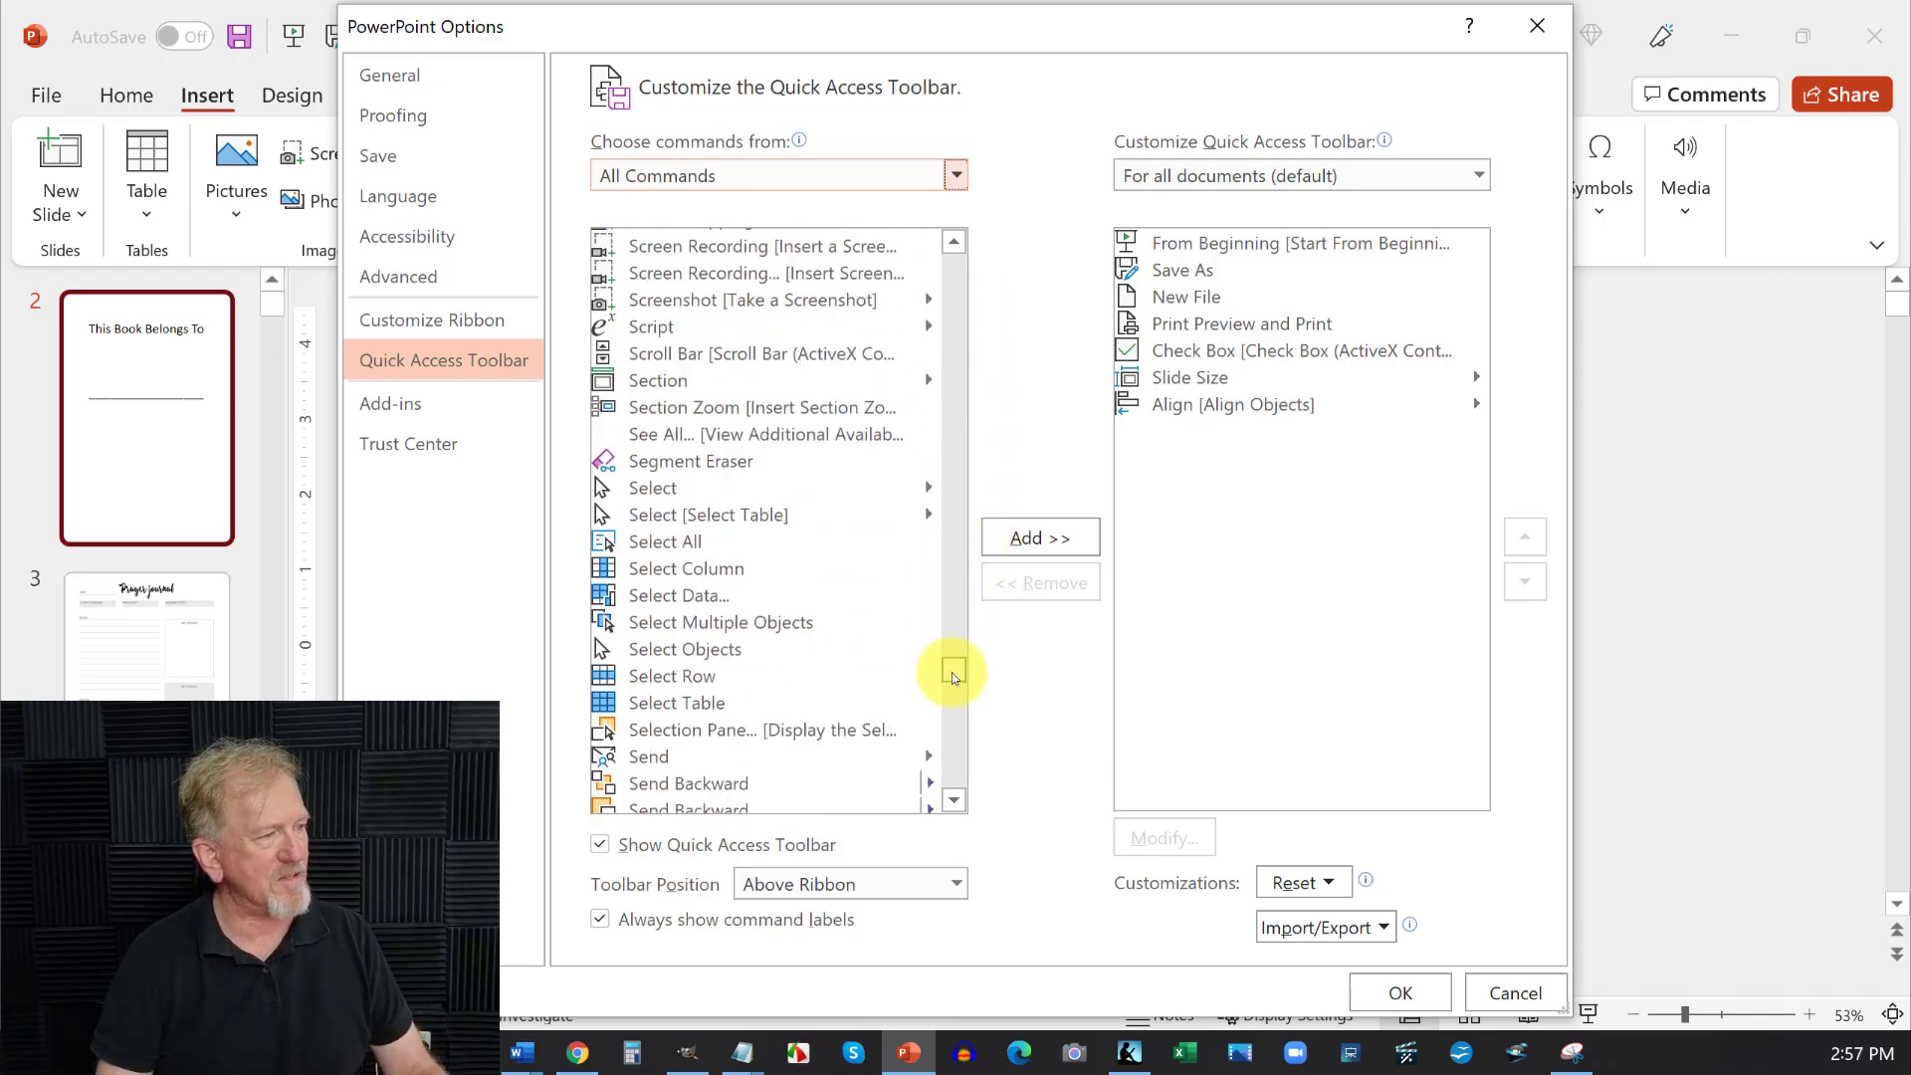
pyautogui.scroll(4, 676, 595)
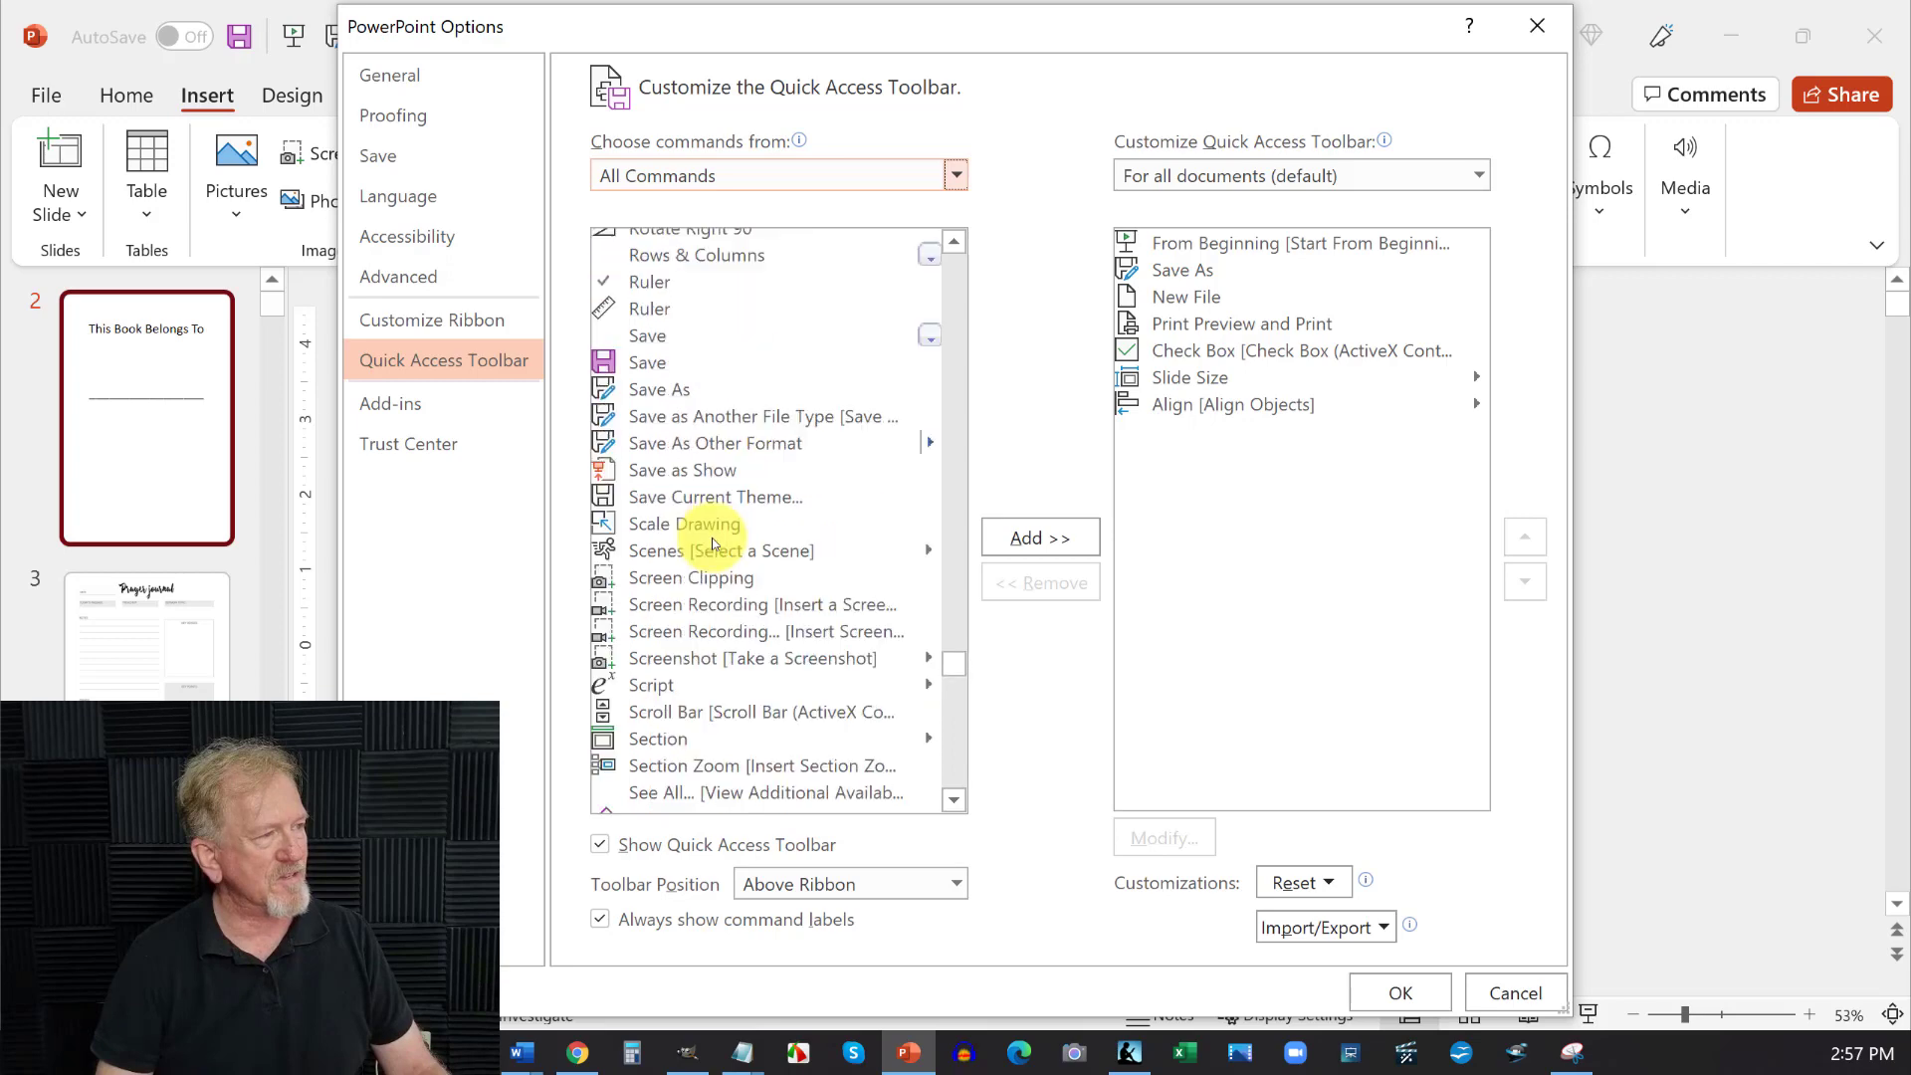
pyautogui.click(638, 392)
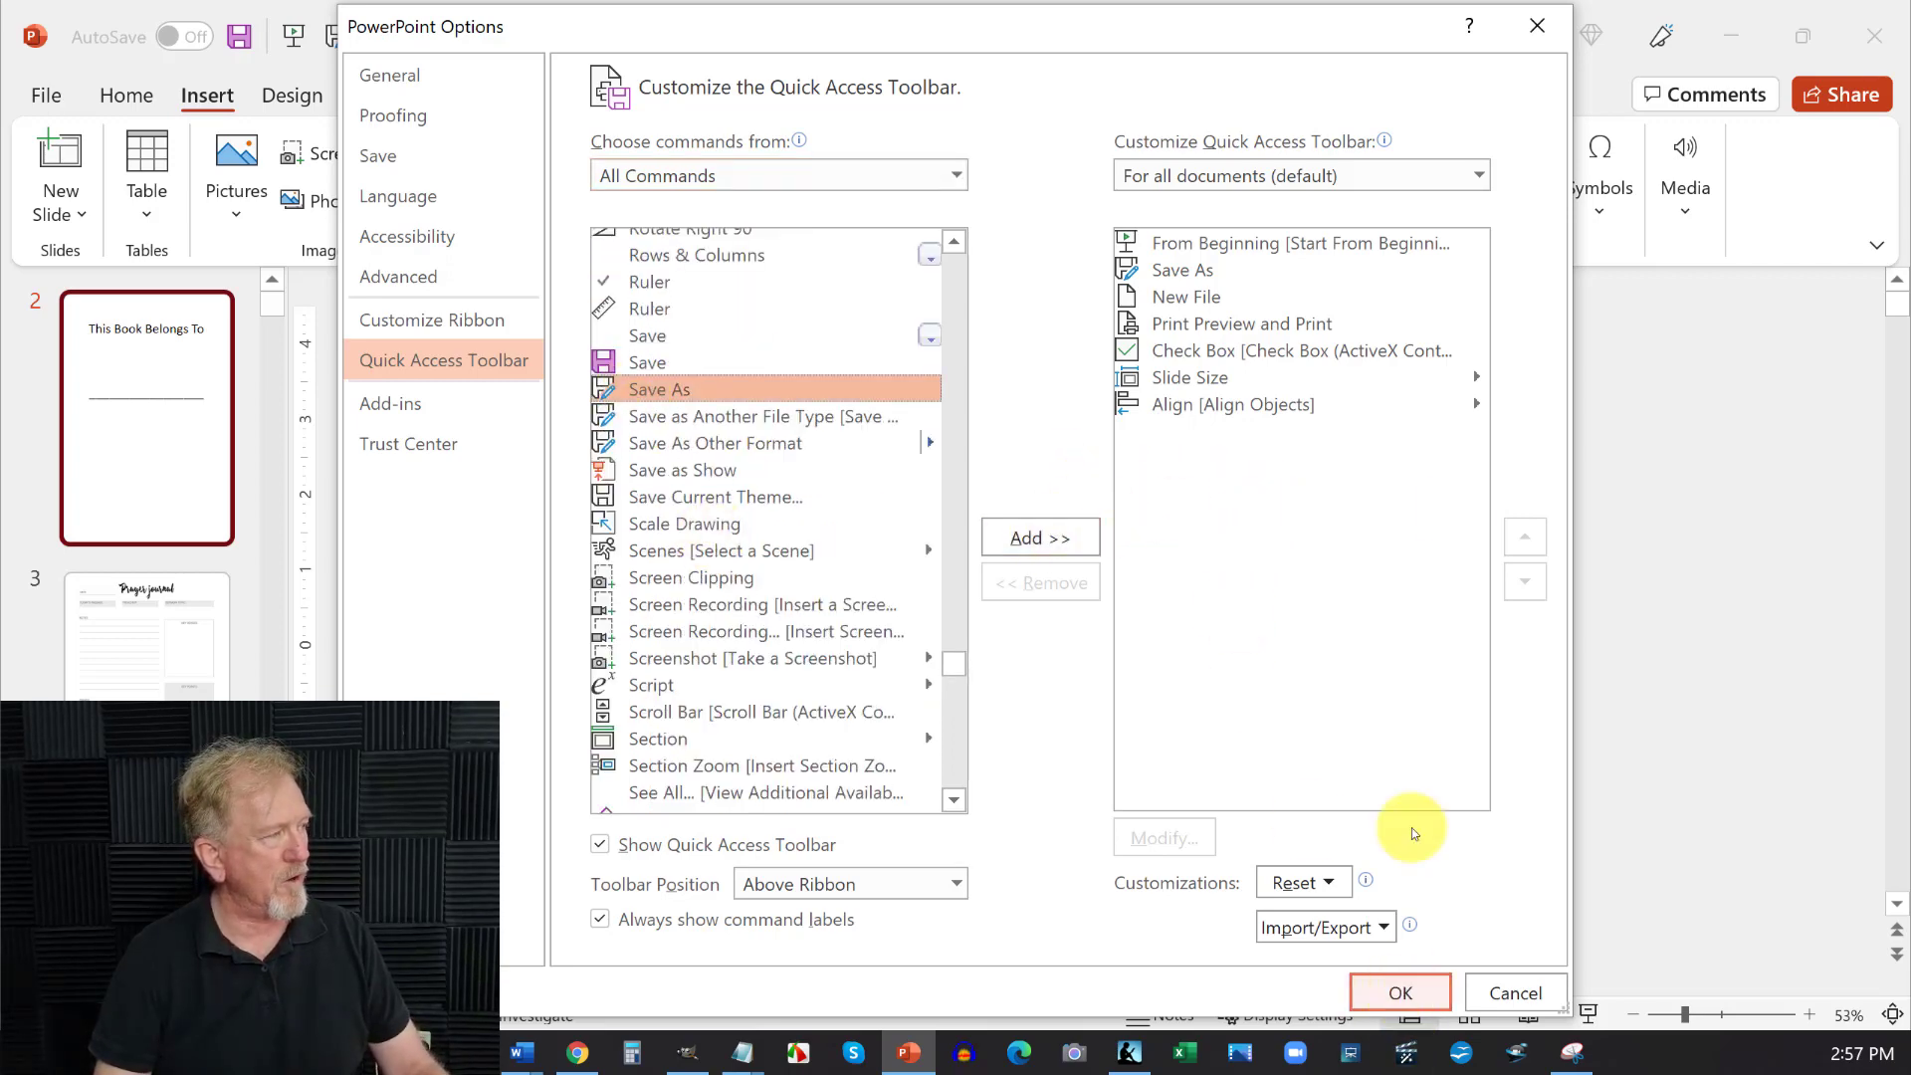
pyautogui.click(1537, 26)
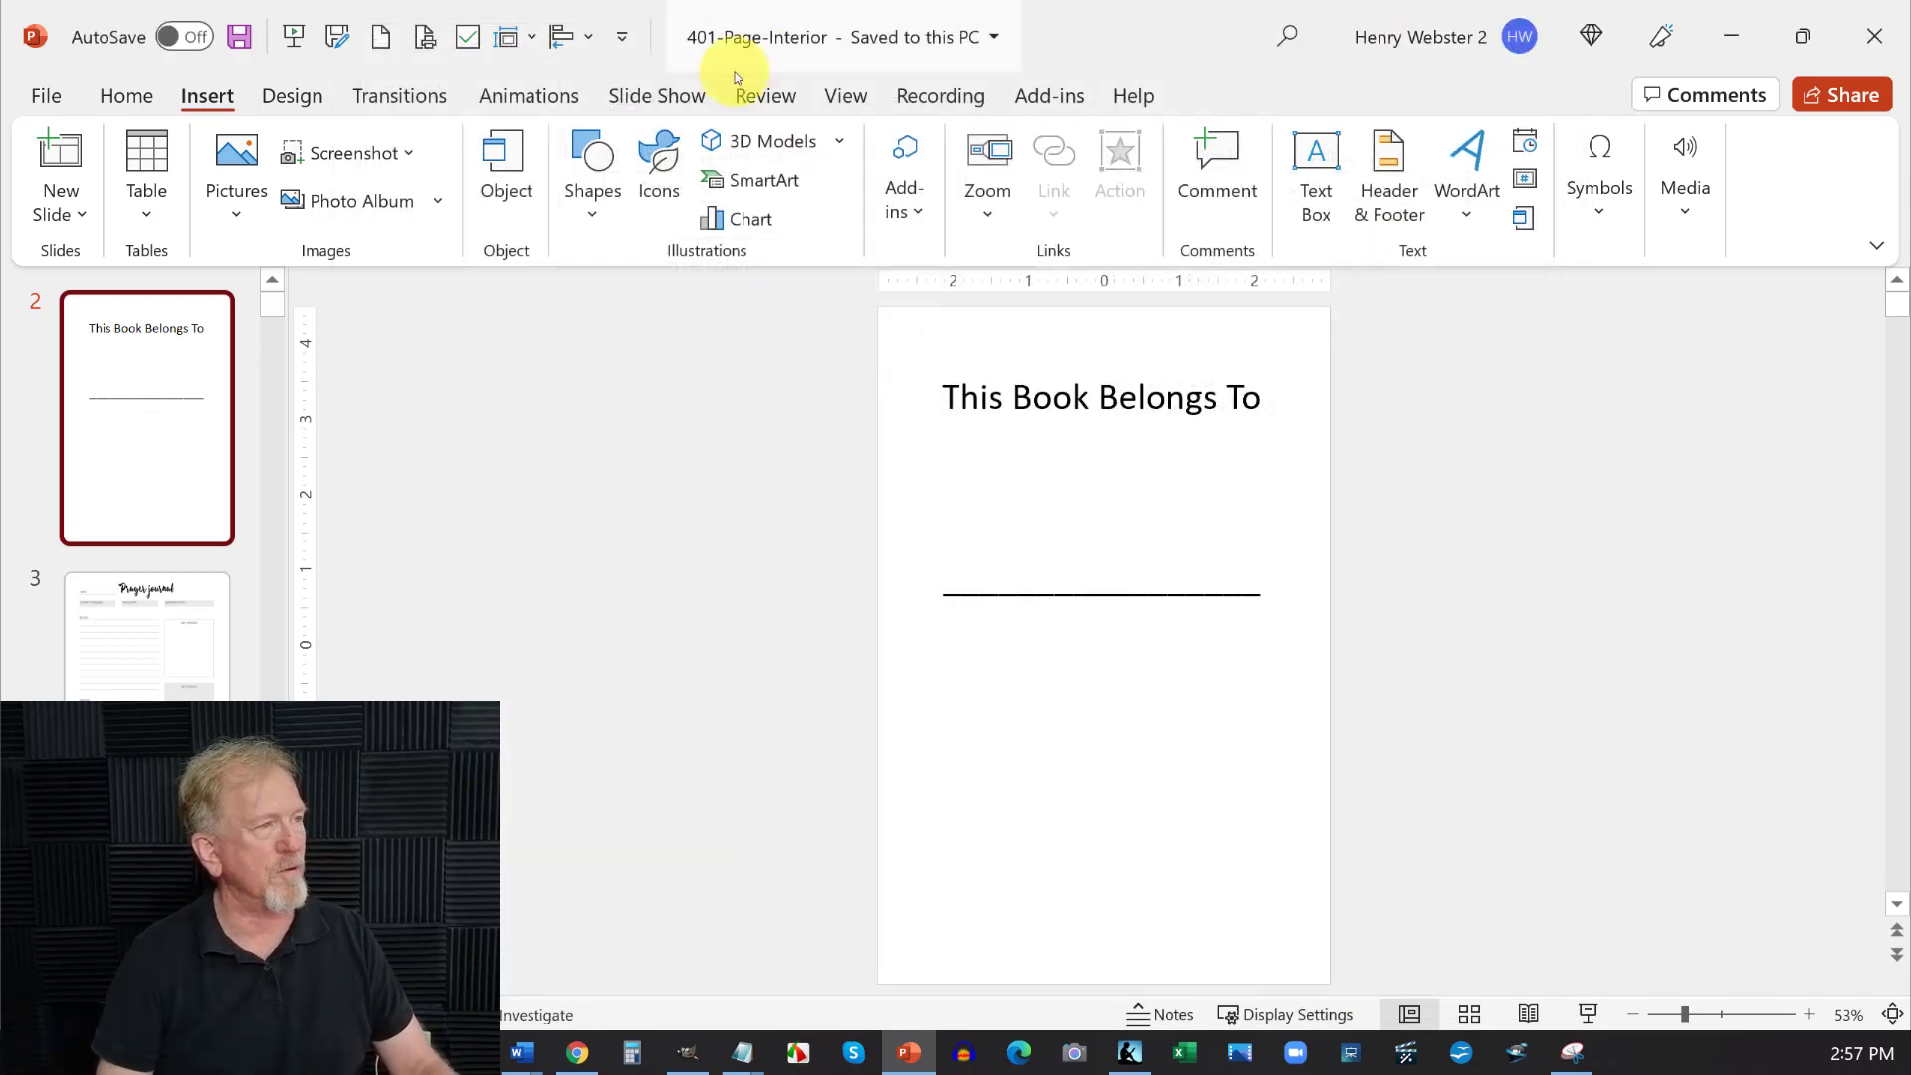
# Save the presentation as a PDF named 401-Page-Interior in the Prayer-Journal folder
pyautogui.click(339, 38)
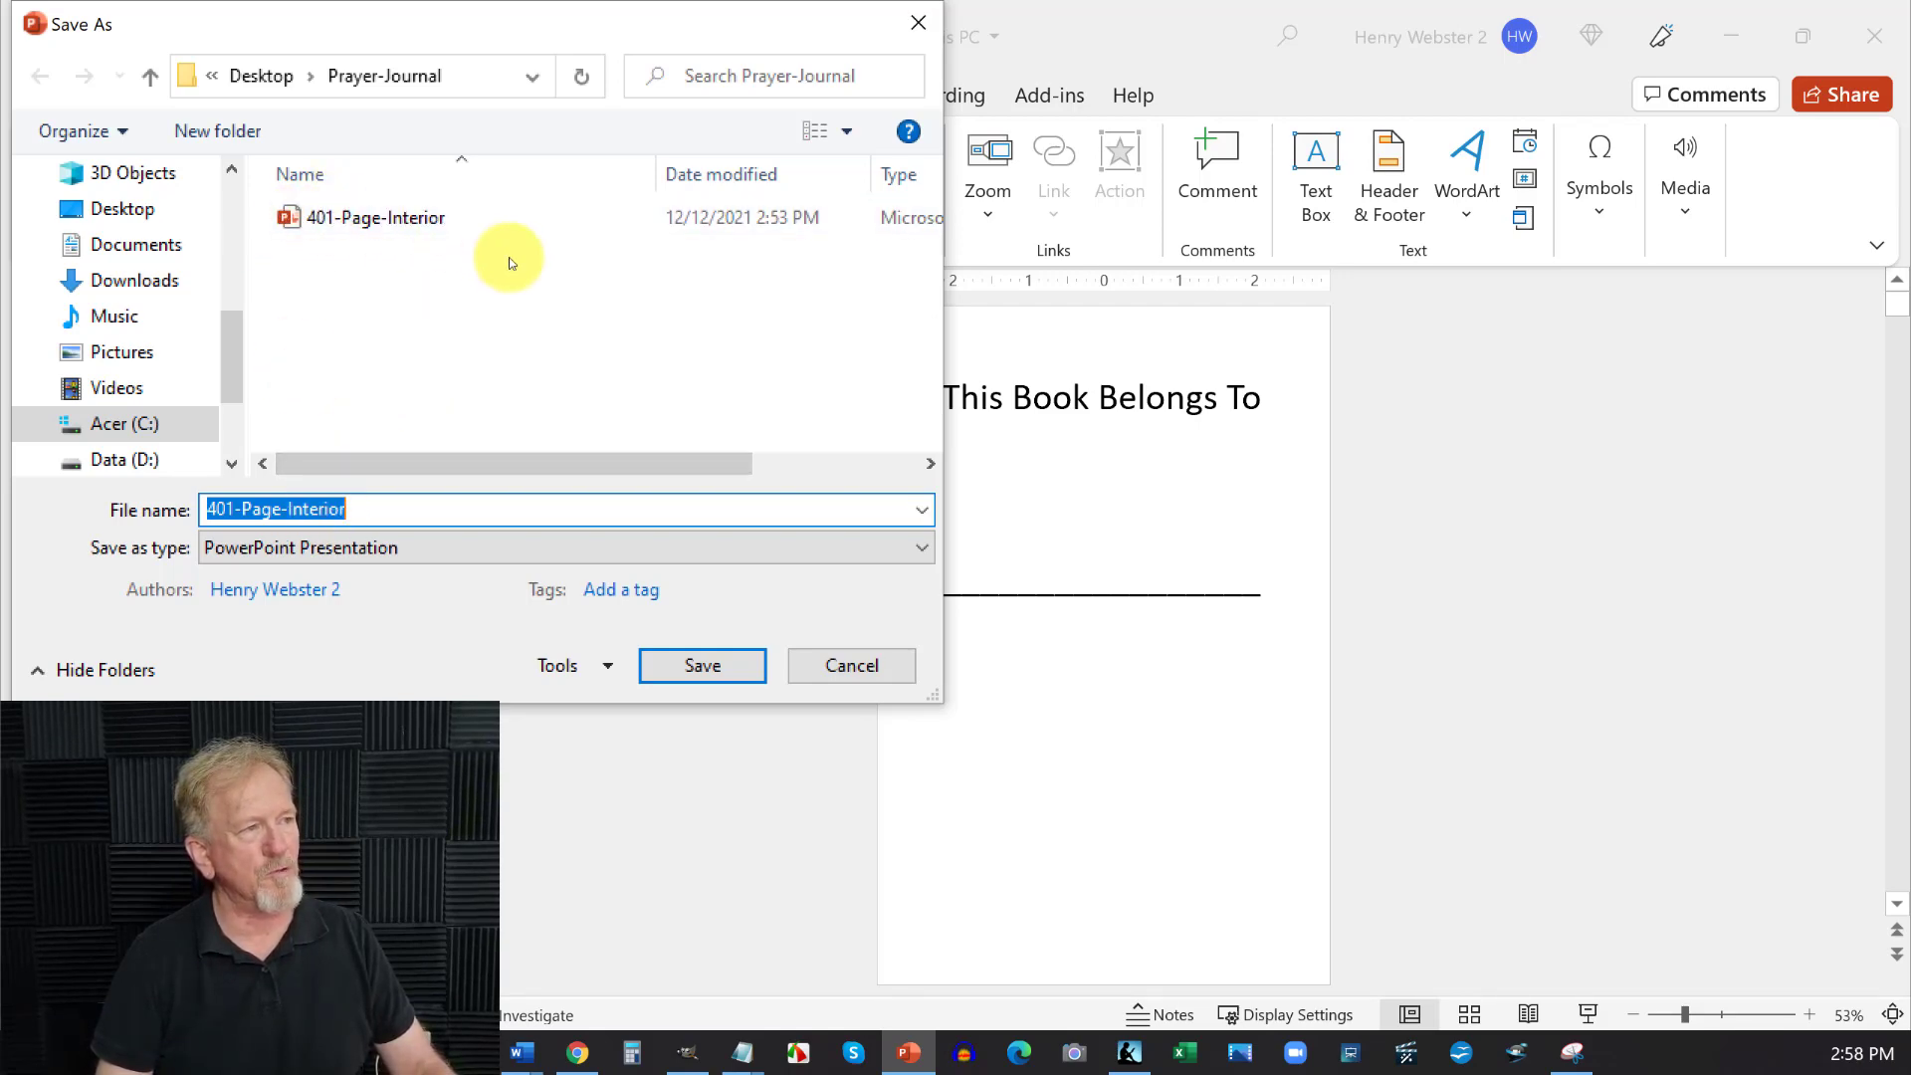
pyautogui.click(919, 548)
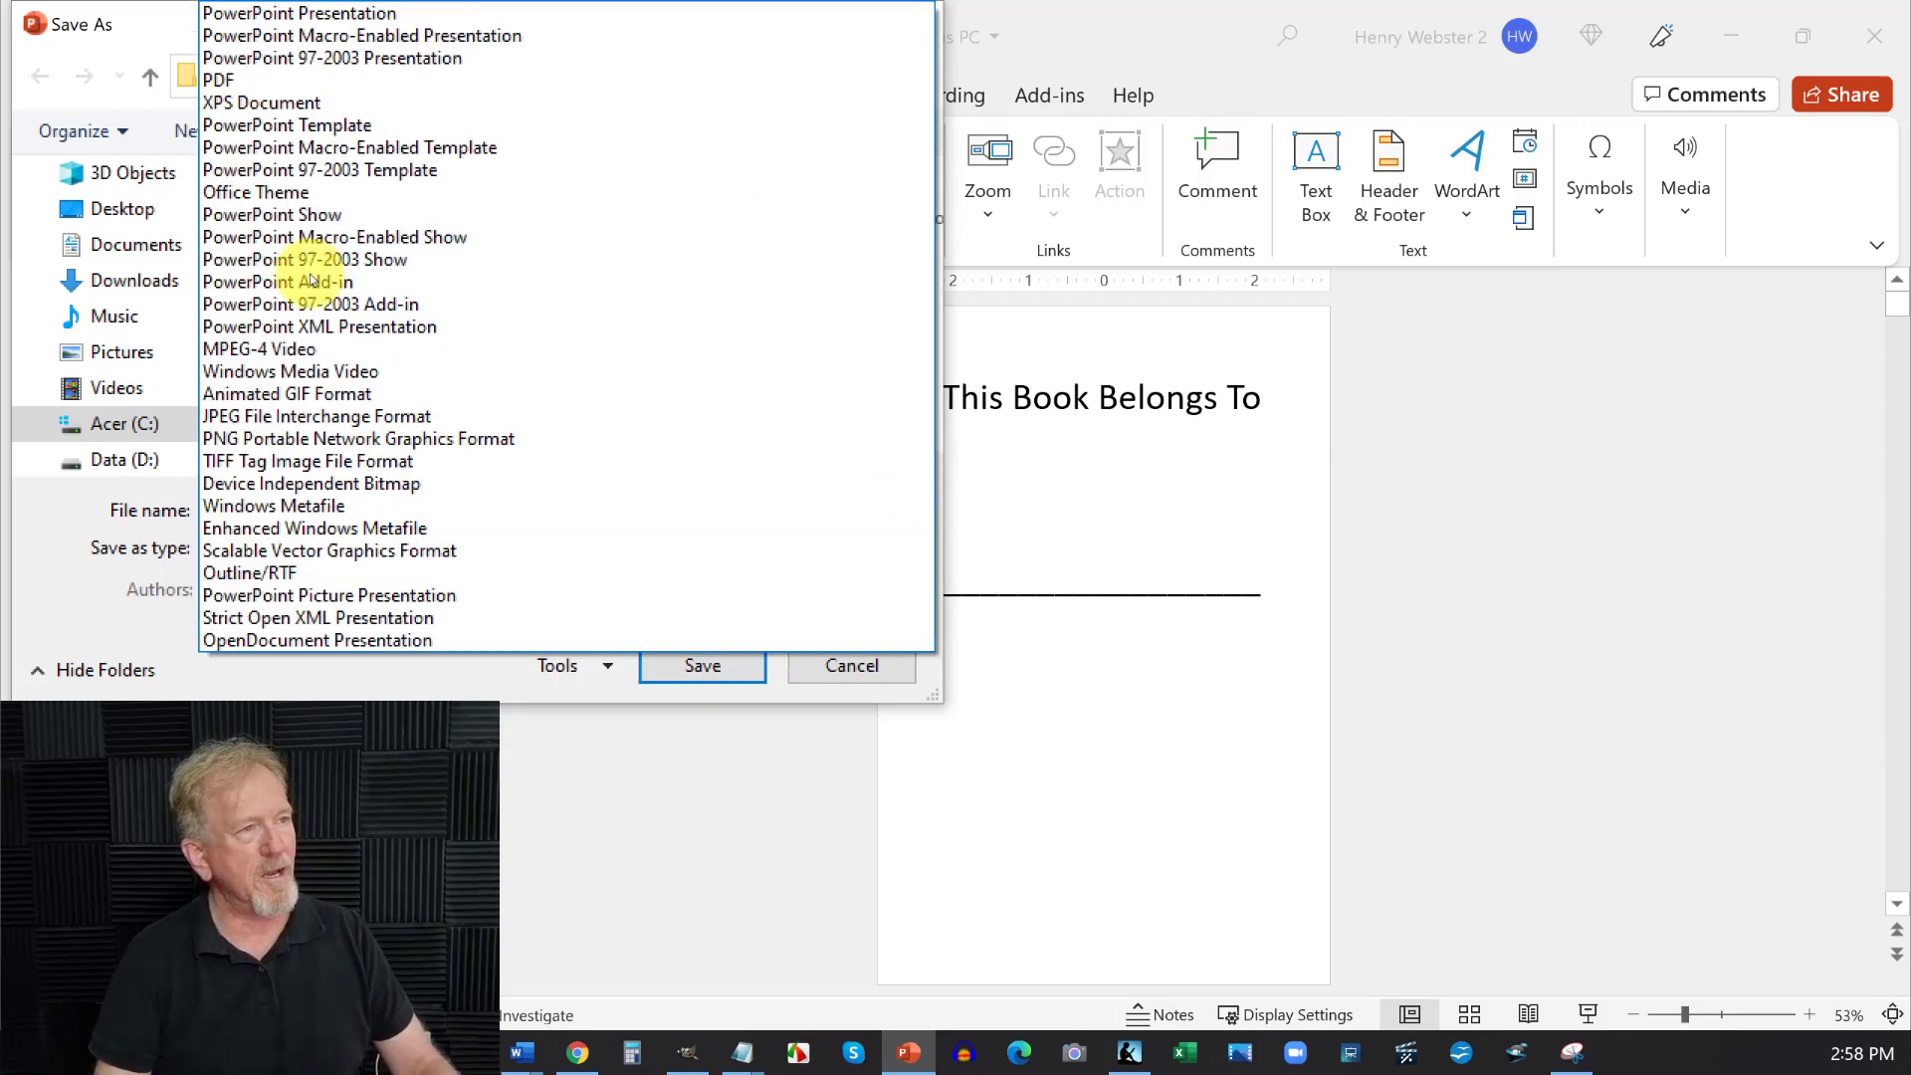
pyautogui.click(217, 84)
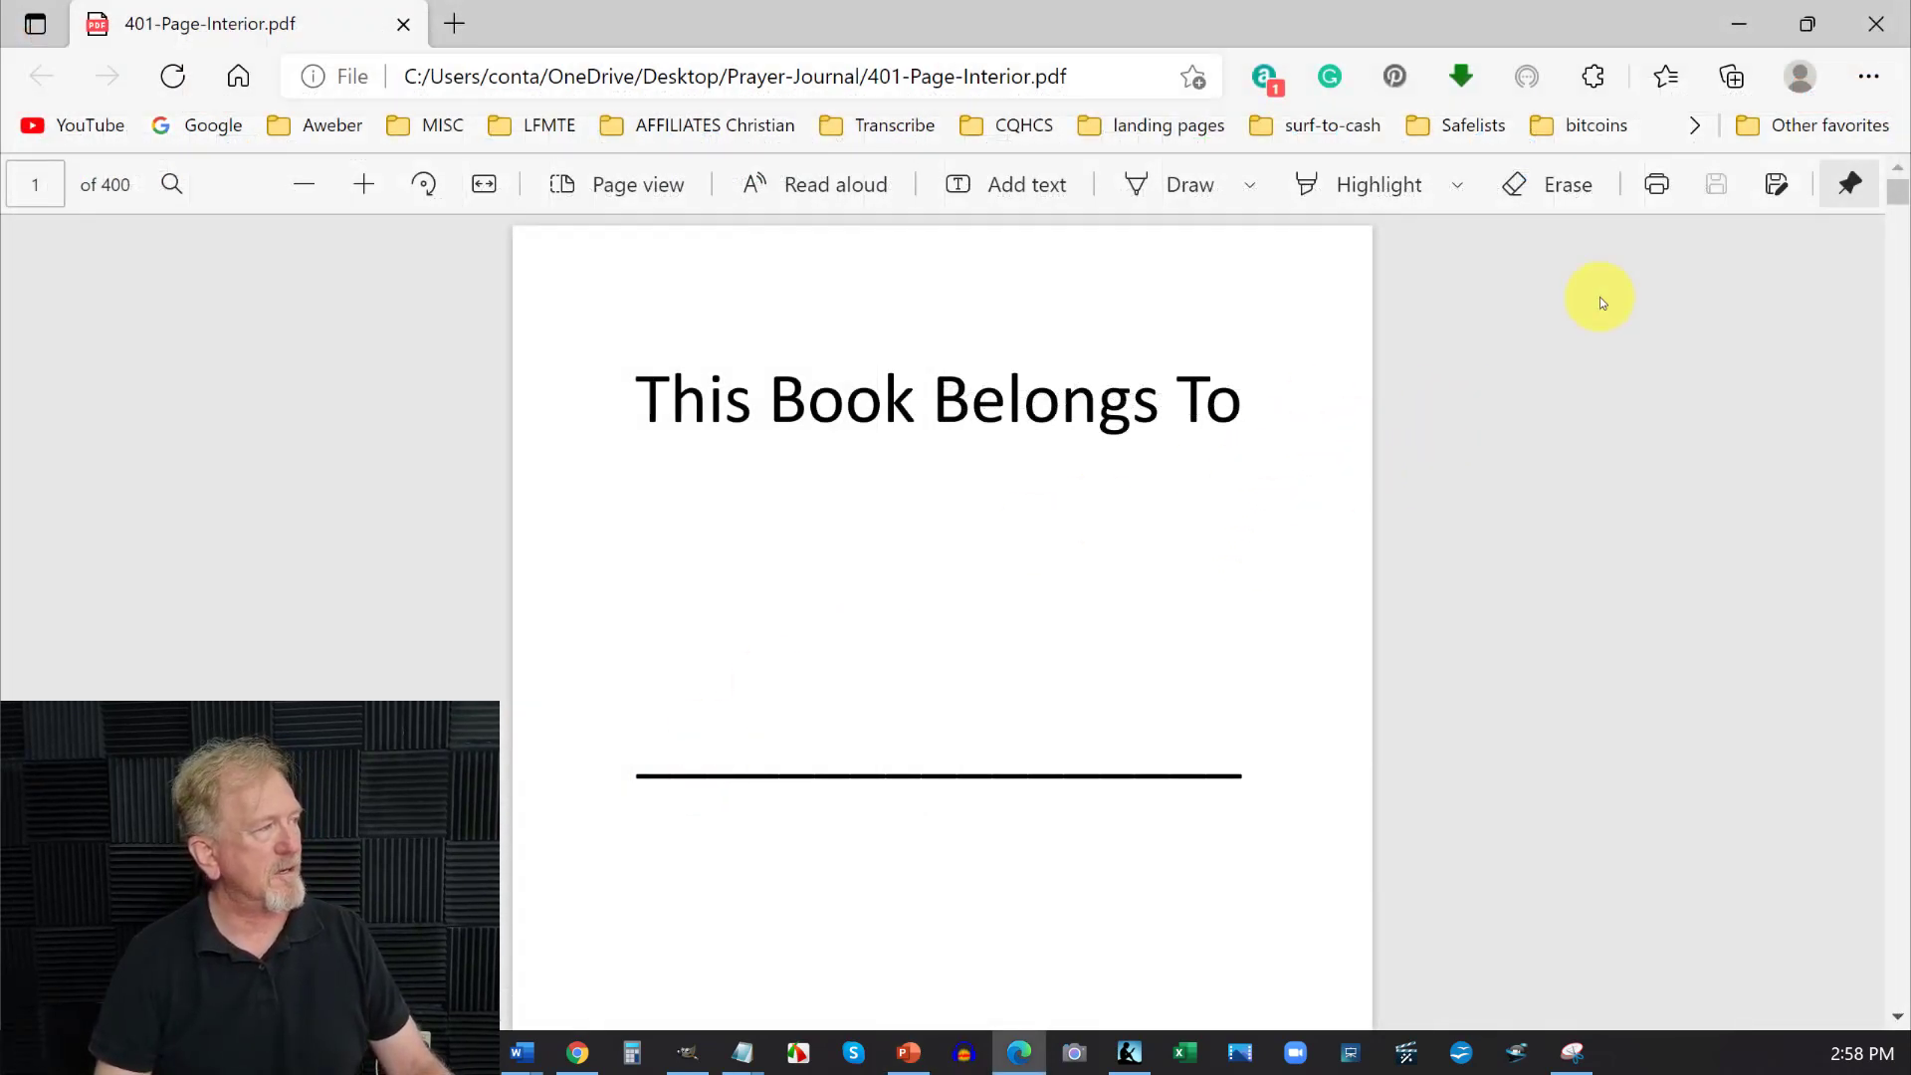
# Review the exported PDF's lined, prayer journal and prayer list pages, then close the PDF
pyautogui.moveTo(1896, 195); pyautogui.dragTo(1898, 251)
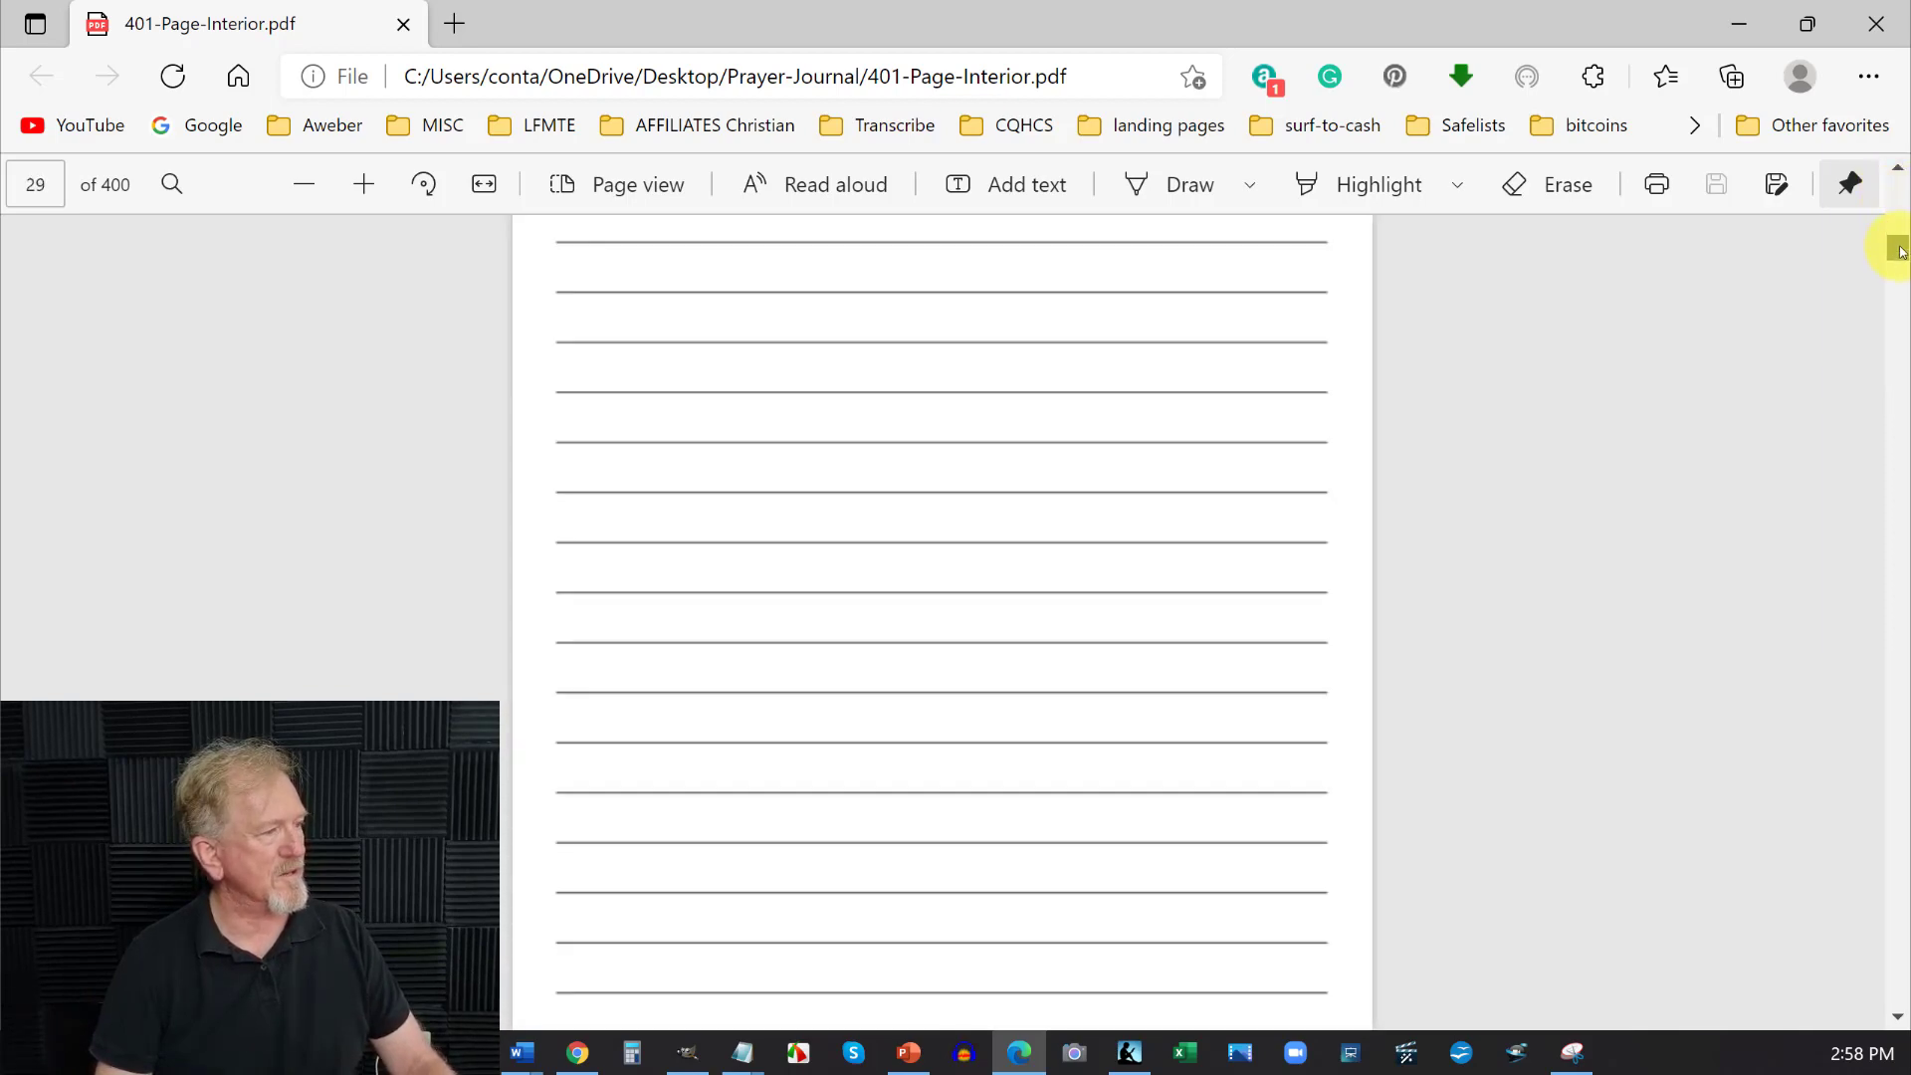
pyautogui.scroll(-15, 1787, 327)
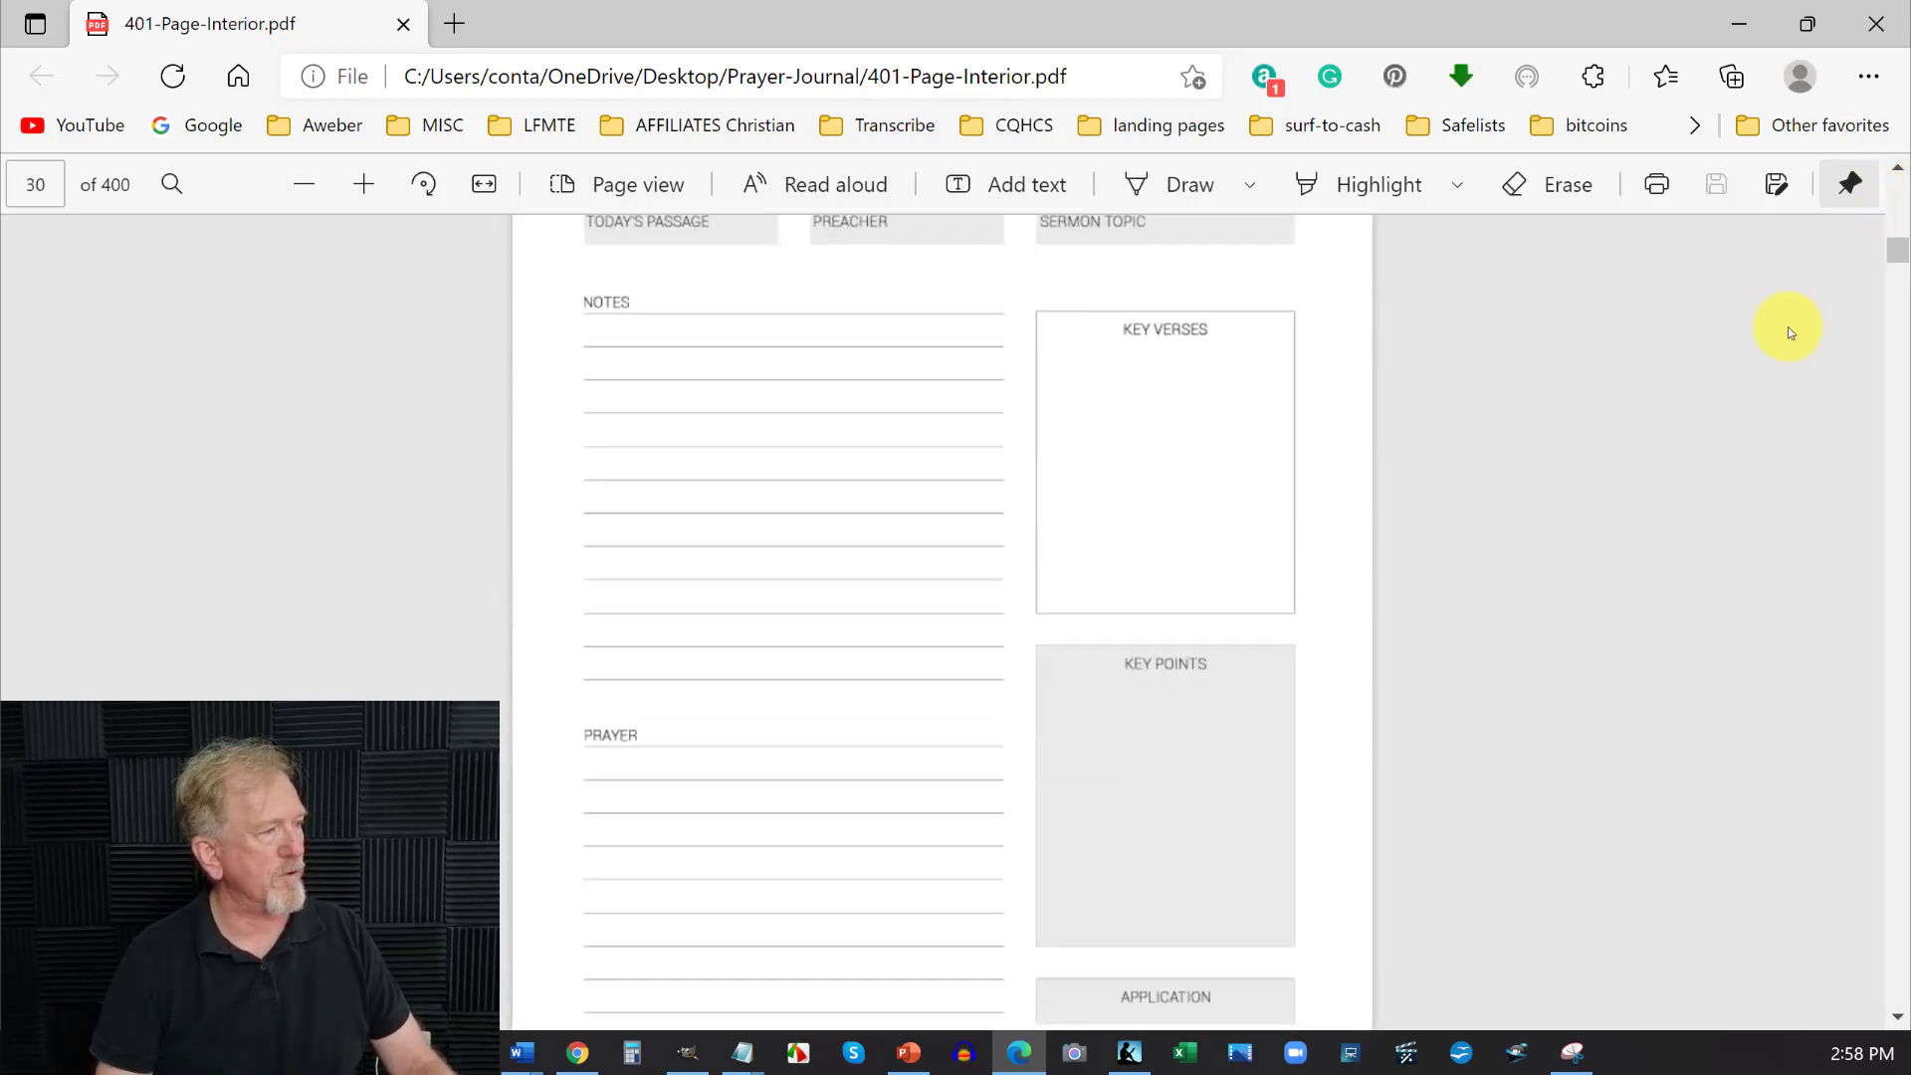
pyautogui.scroll(-8, 1788, 326)
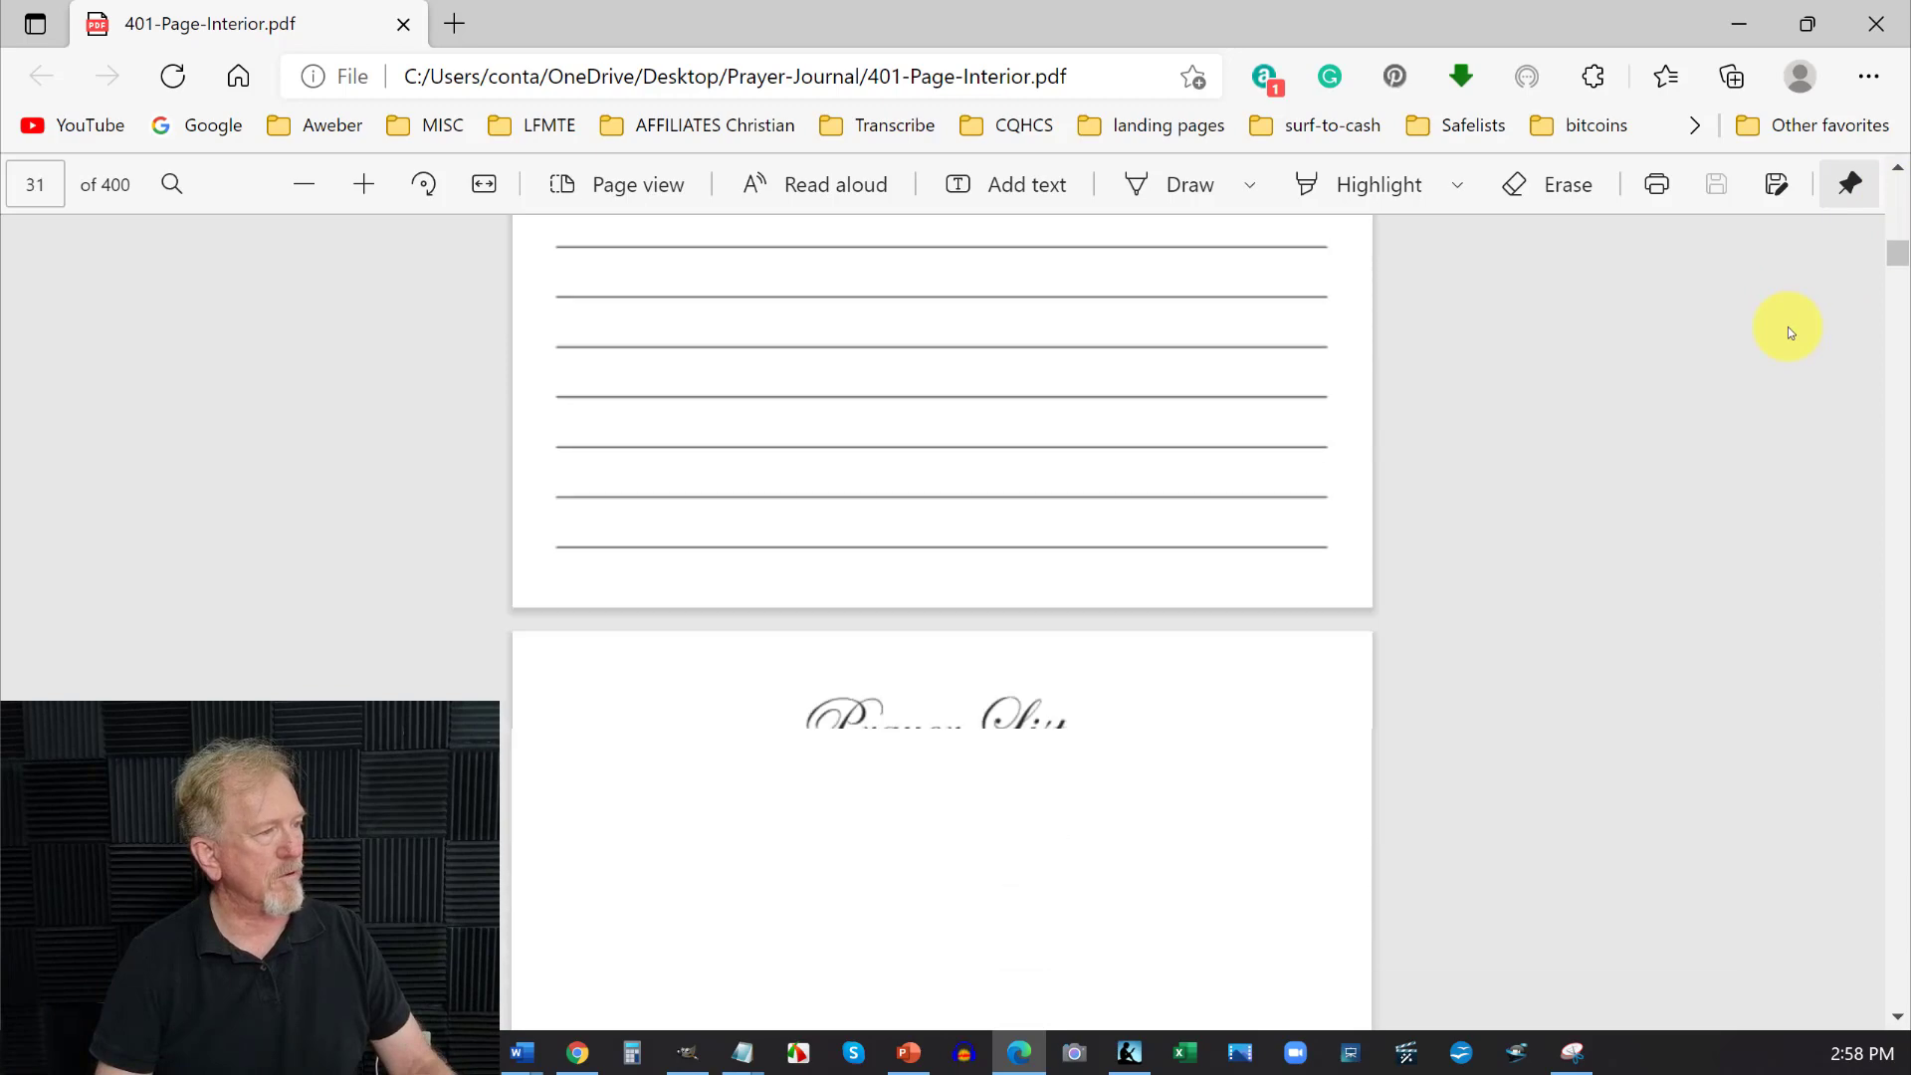
pyautogui.scroll(-10, 1787, 326)
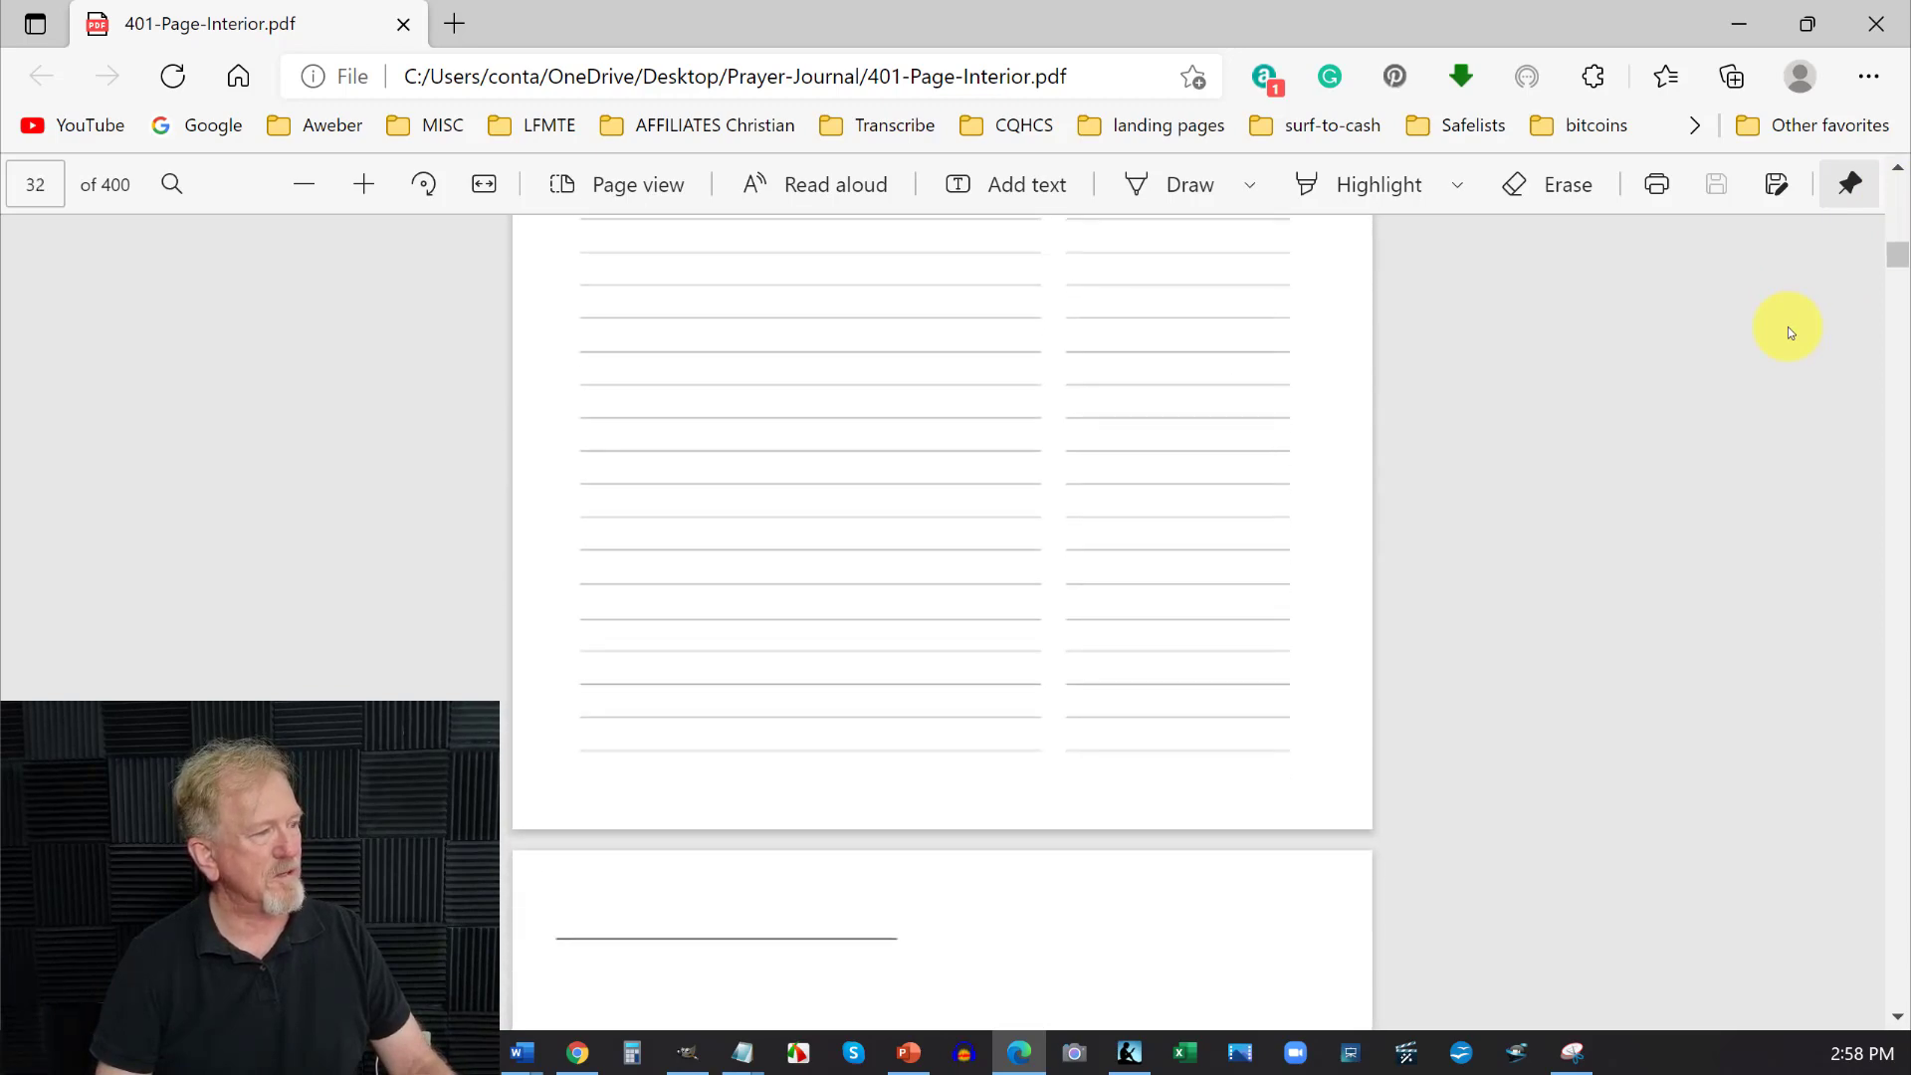
pyautogui.scroll(-12, 1787, 327)
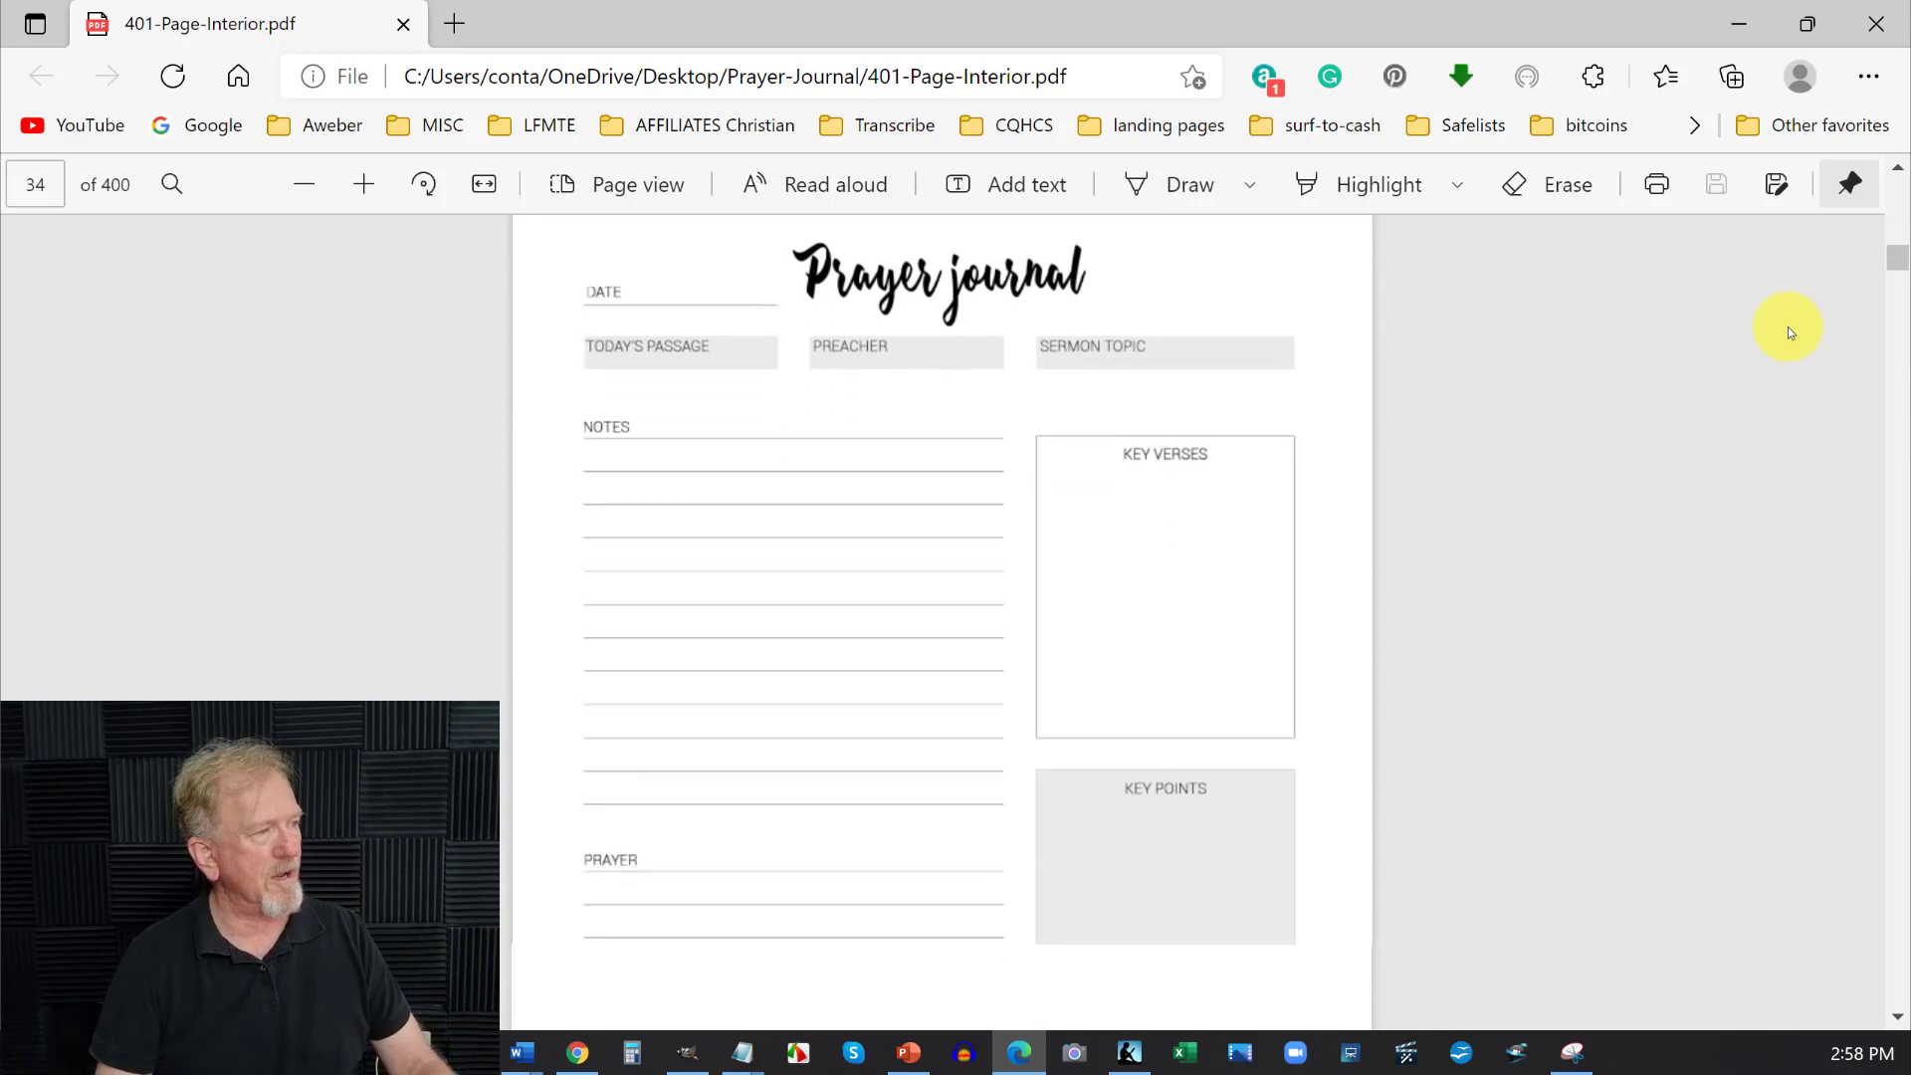
pyautogui.scroll(-3, 1787, 327)
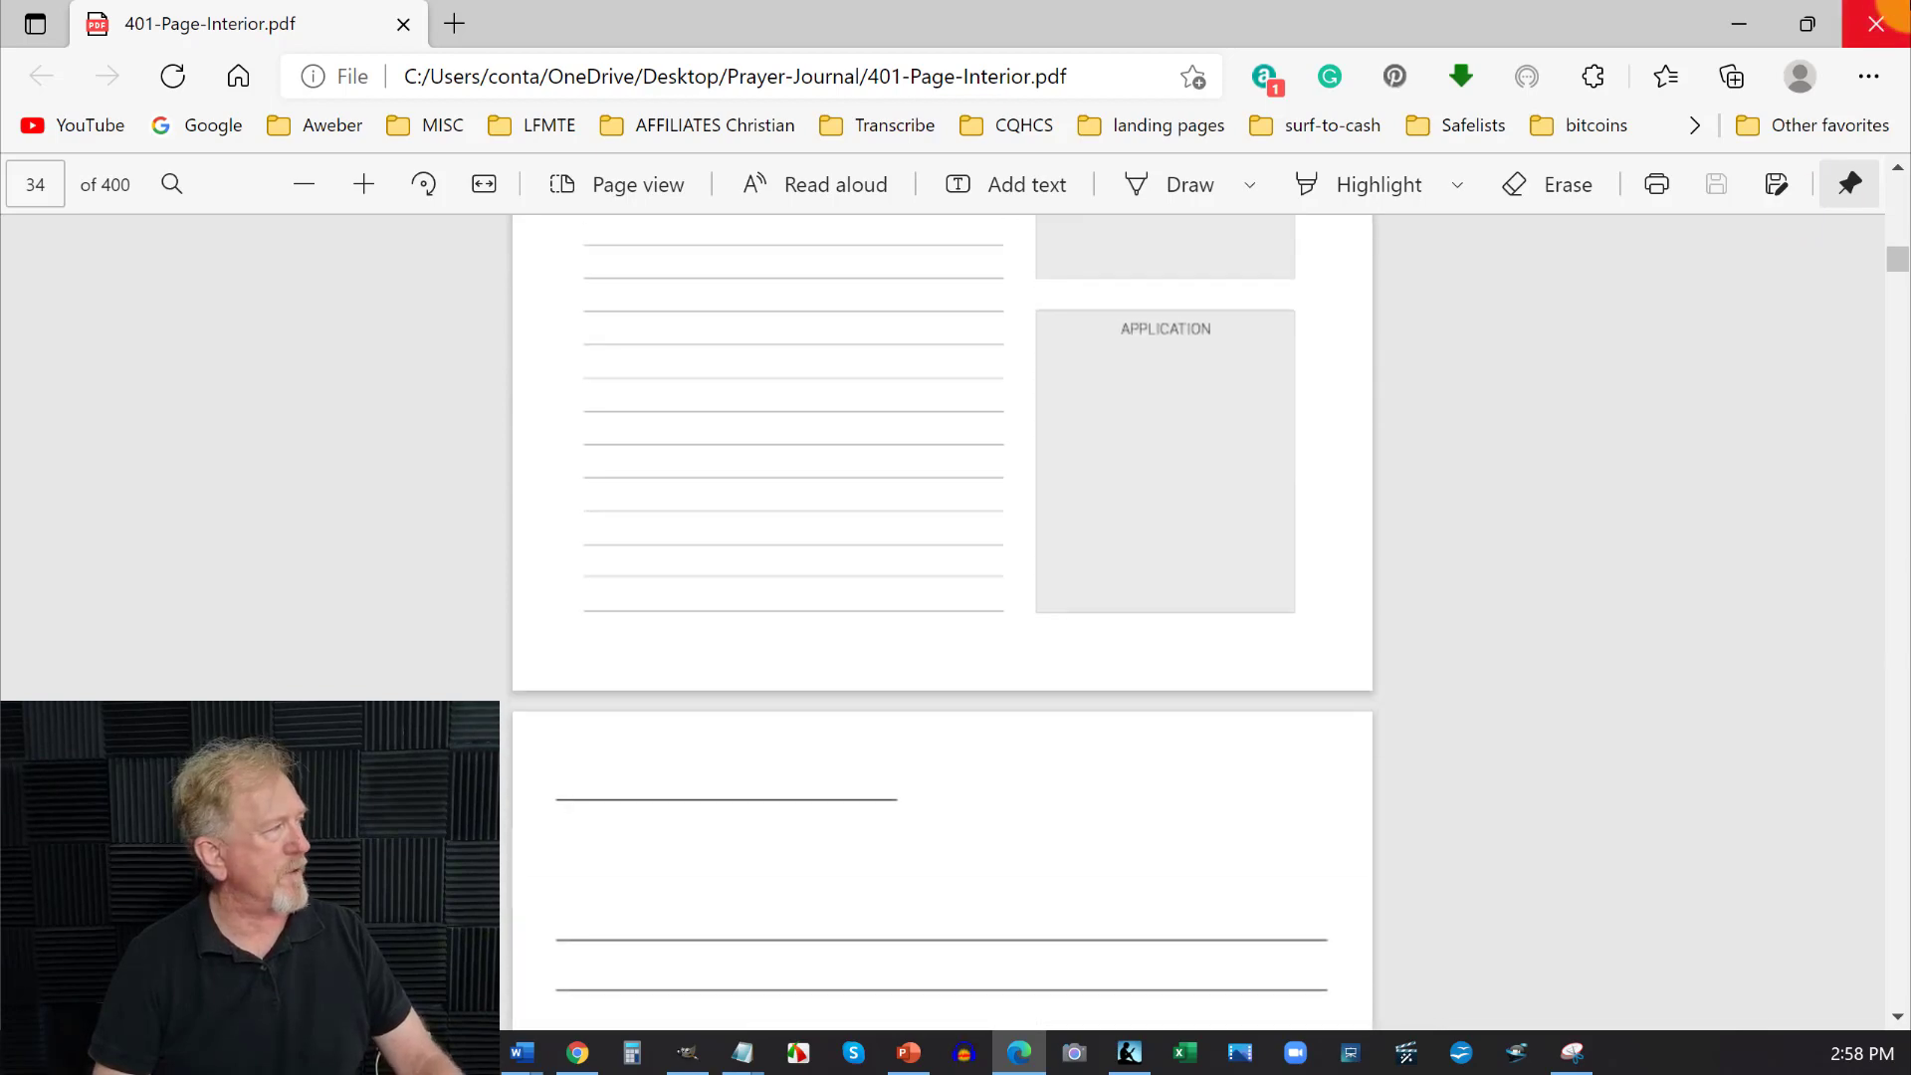
pyautogui.click(1876, 22)
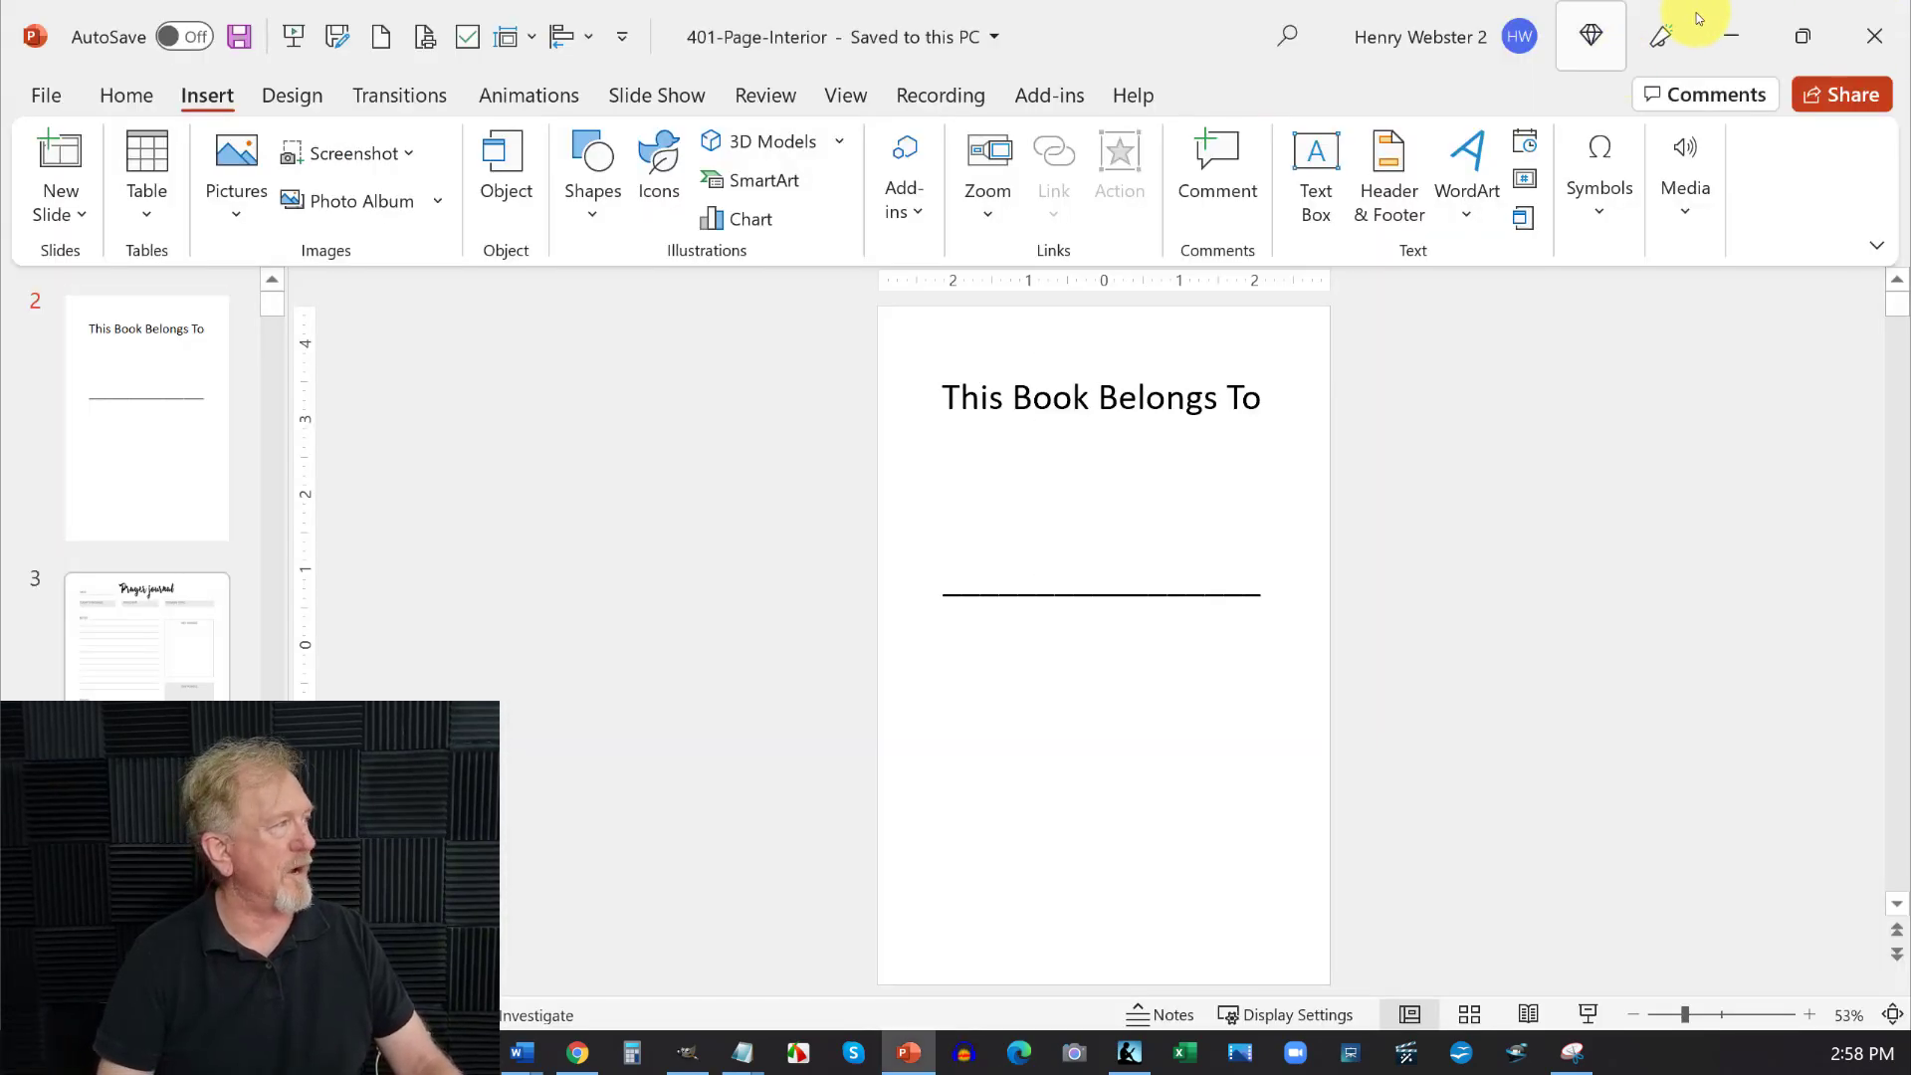
# Switch to the Amazon Kindle Direct Publishing bookshelf and start creating a new hardcover title
pyautogui.click(1729, 30)
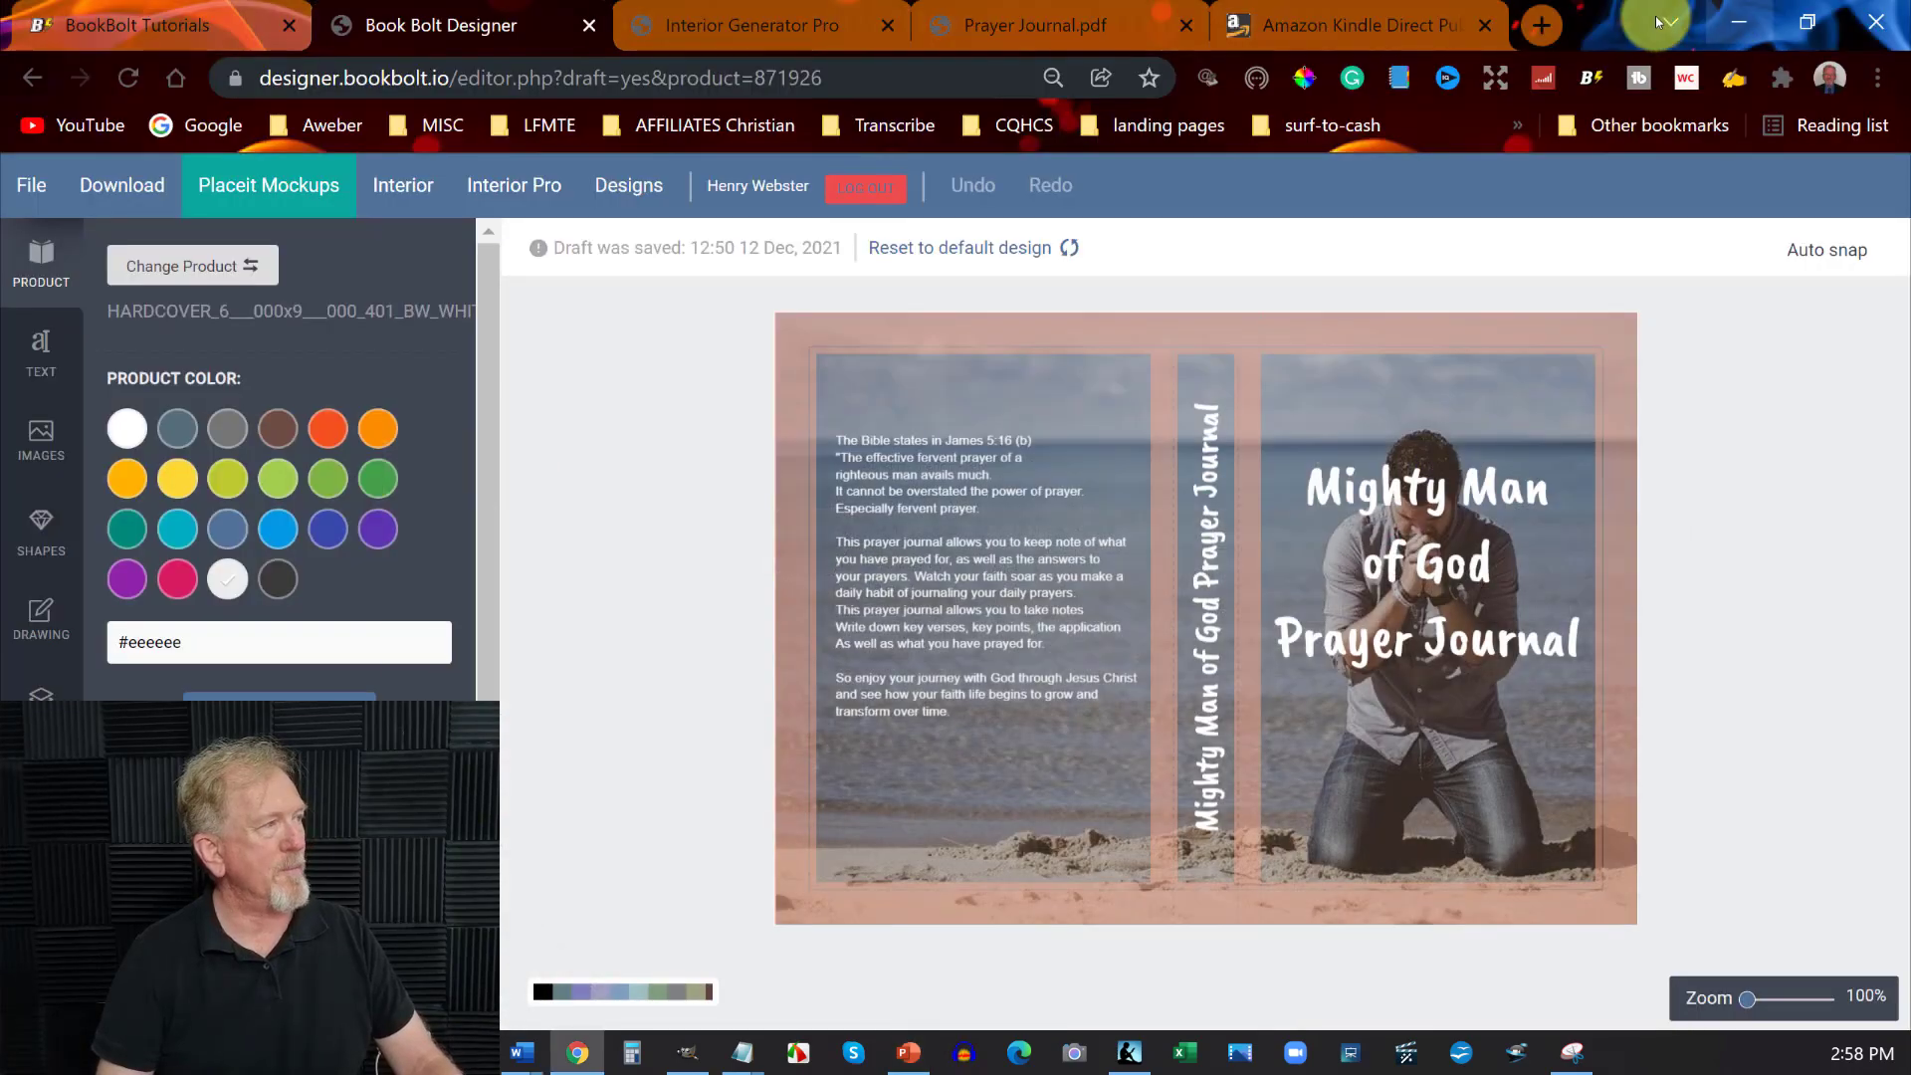
pyautogui.click(1390, 26)
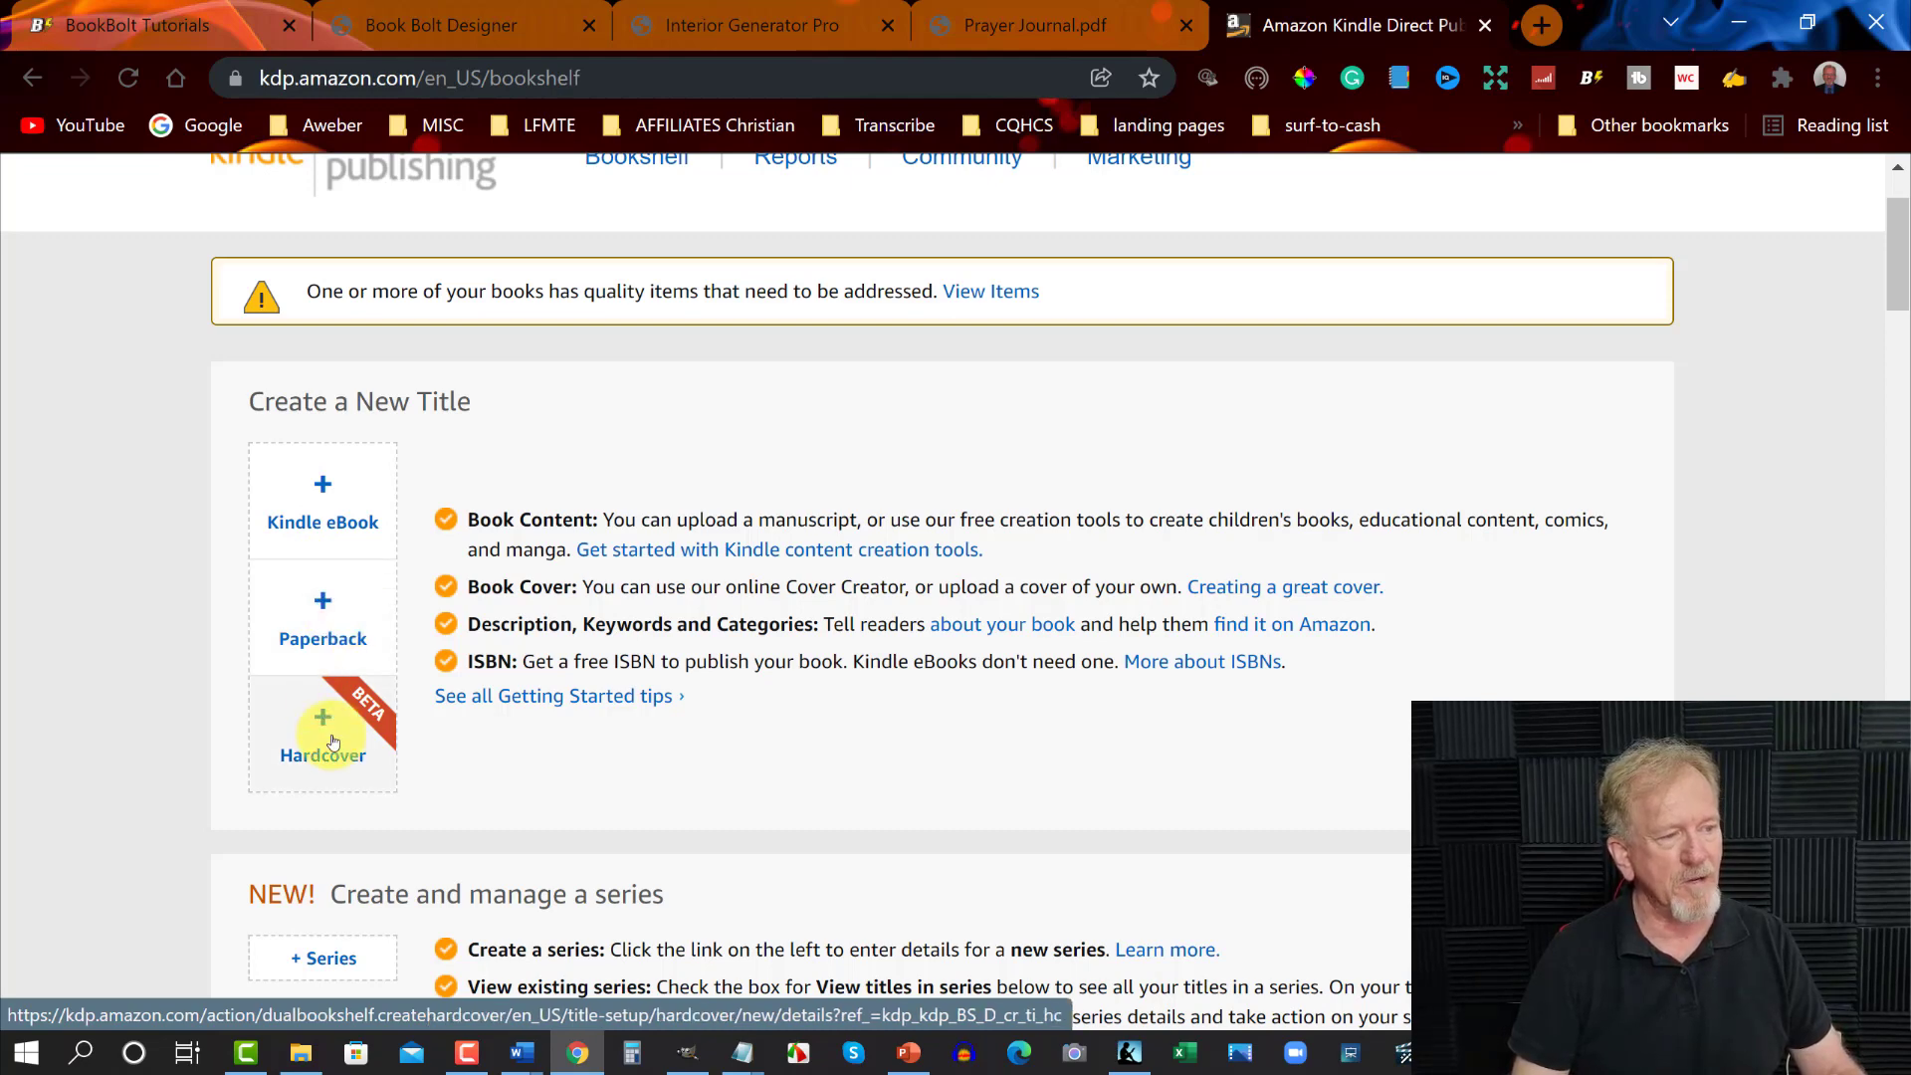
pyautogui.scroll(2, 870, 481)
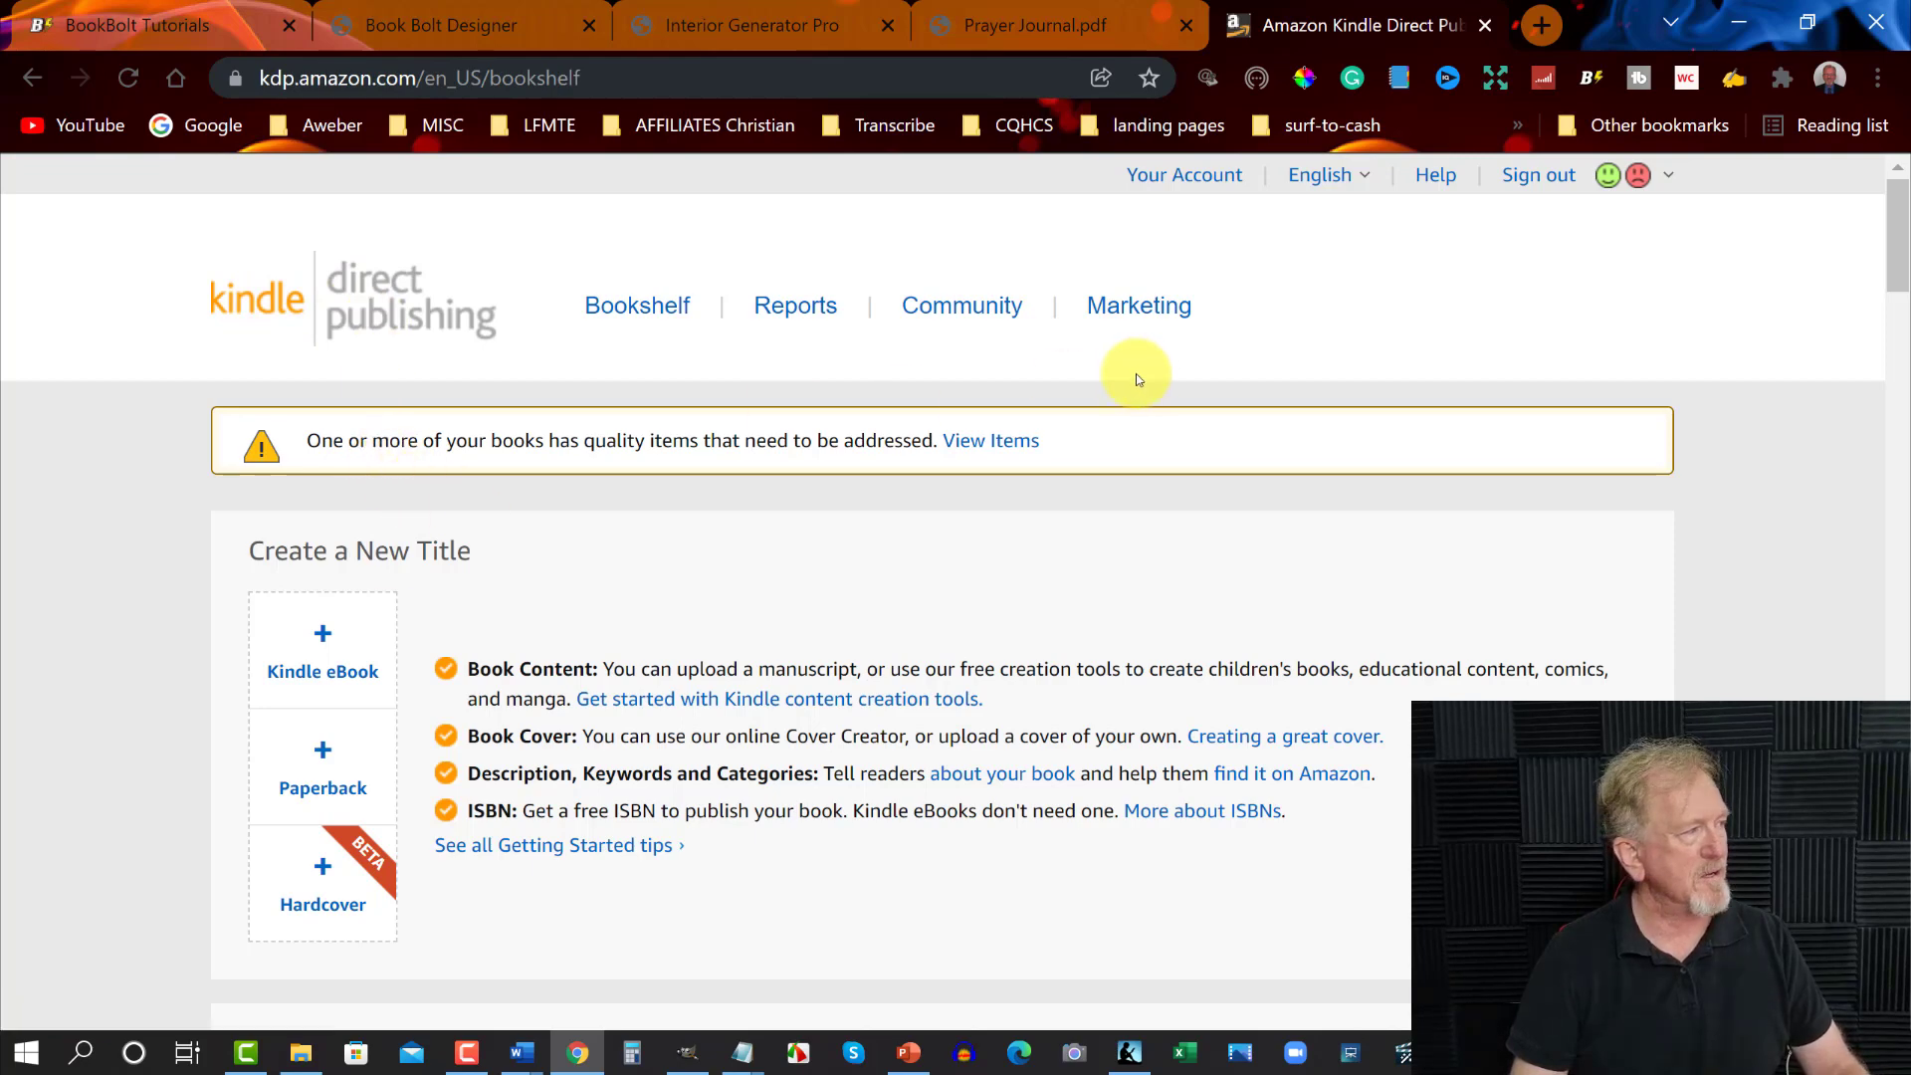
pyautogui.scroll(-1, 427, 448)
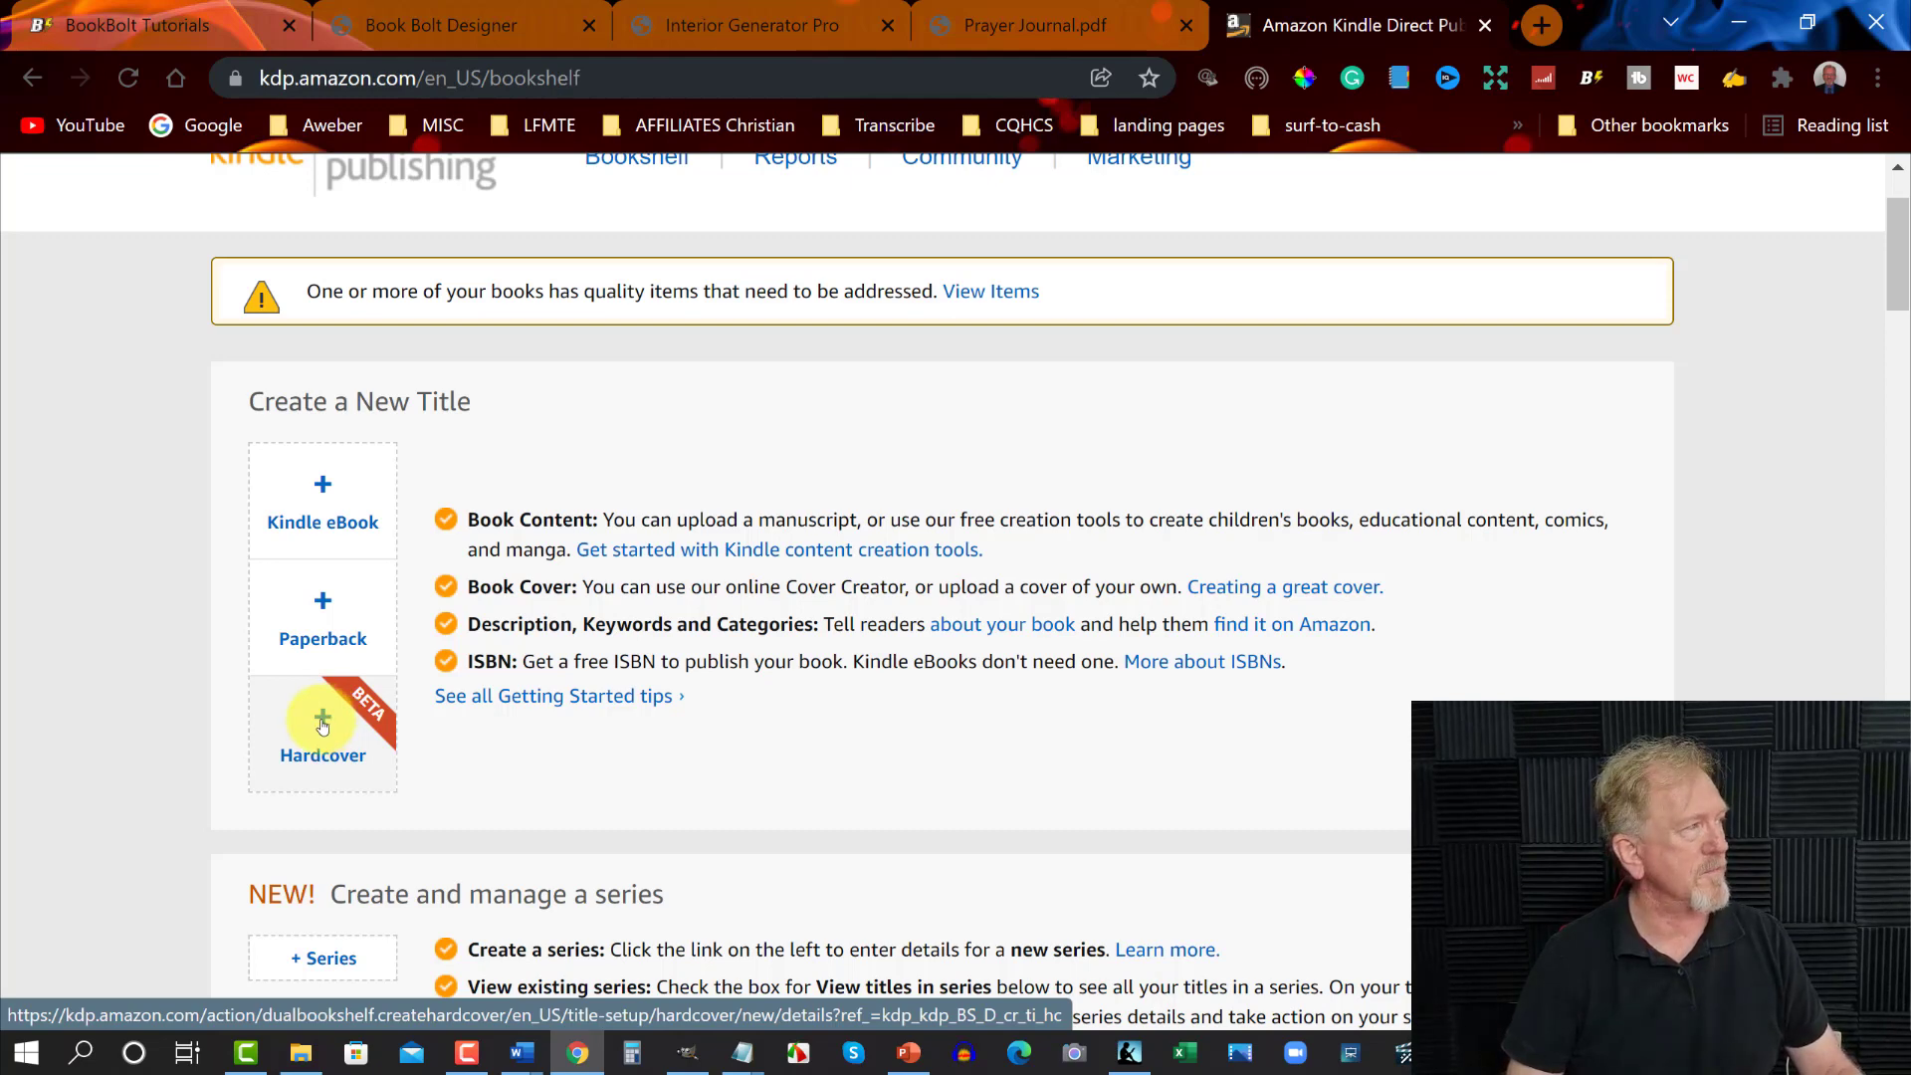
pyautogui.click(322, 725)
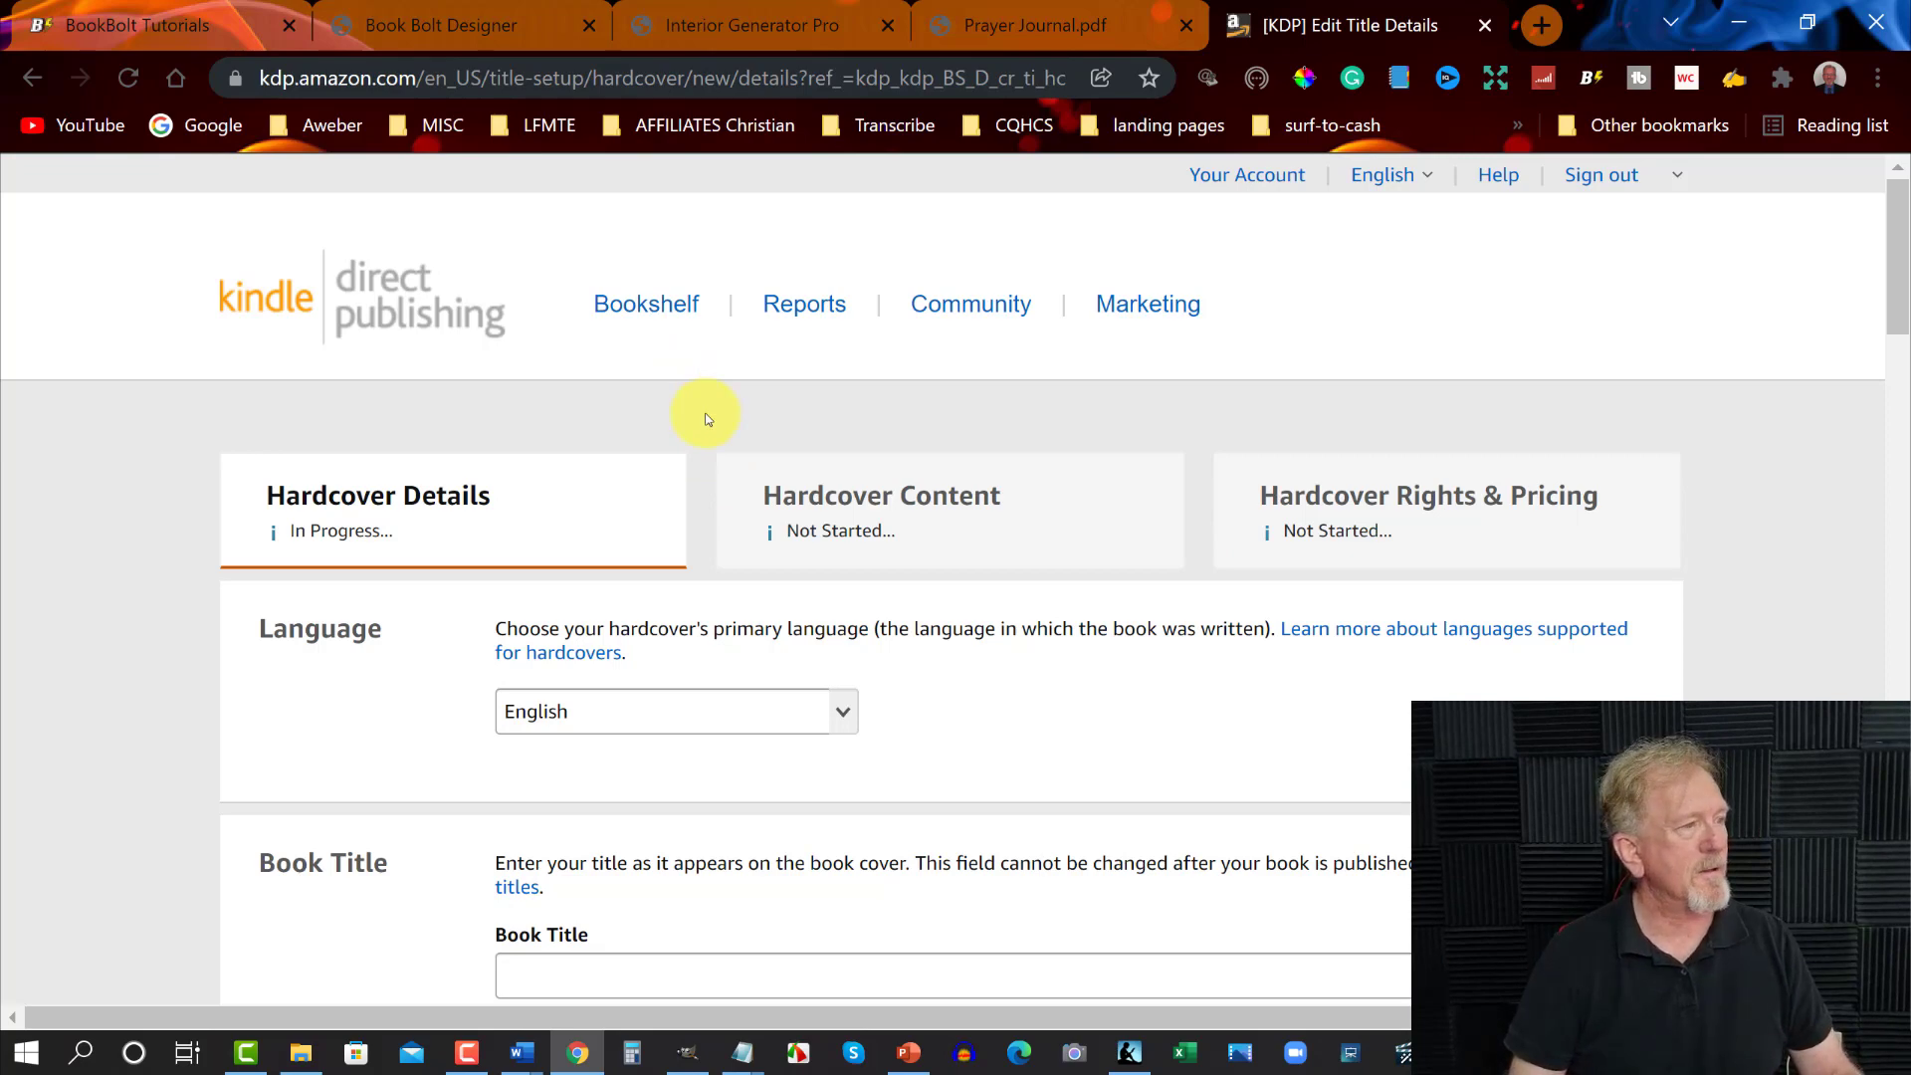
# Check the title on the cover design in Book Bolt and enter the KDP book title as "Might Man Of God Prayer Journal"
pyautogui.scroll(-3, 706, 416)
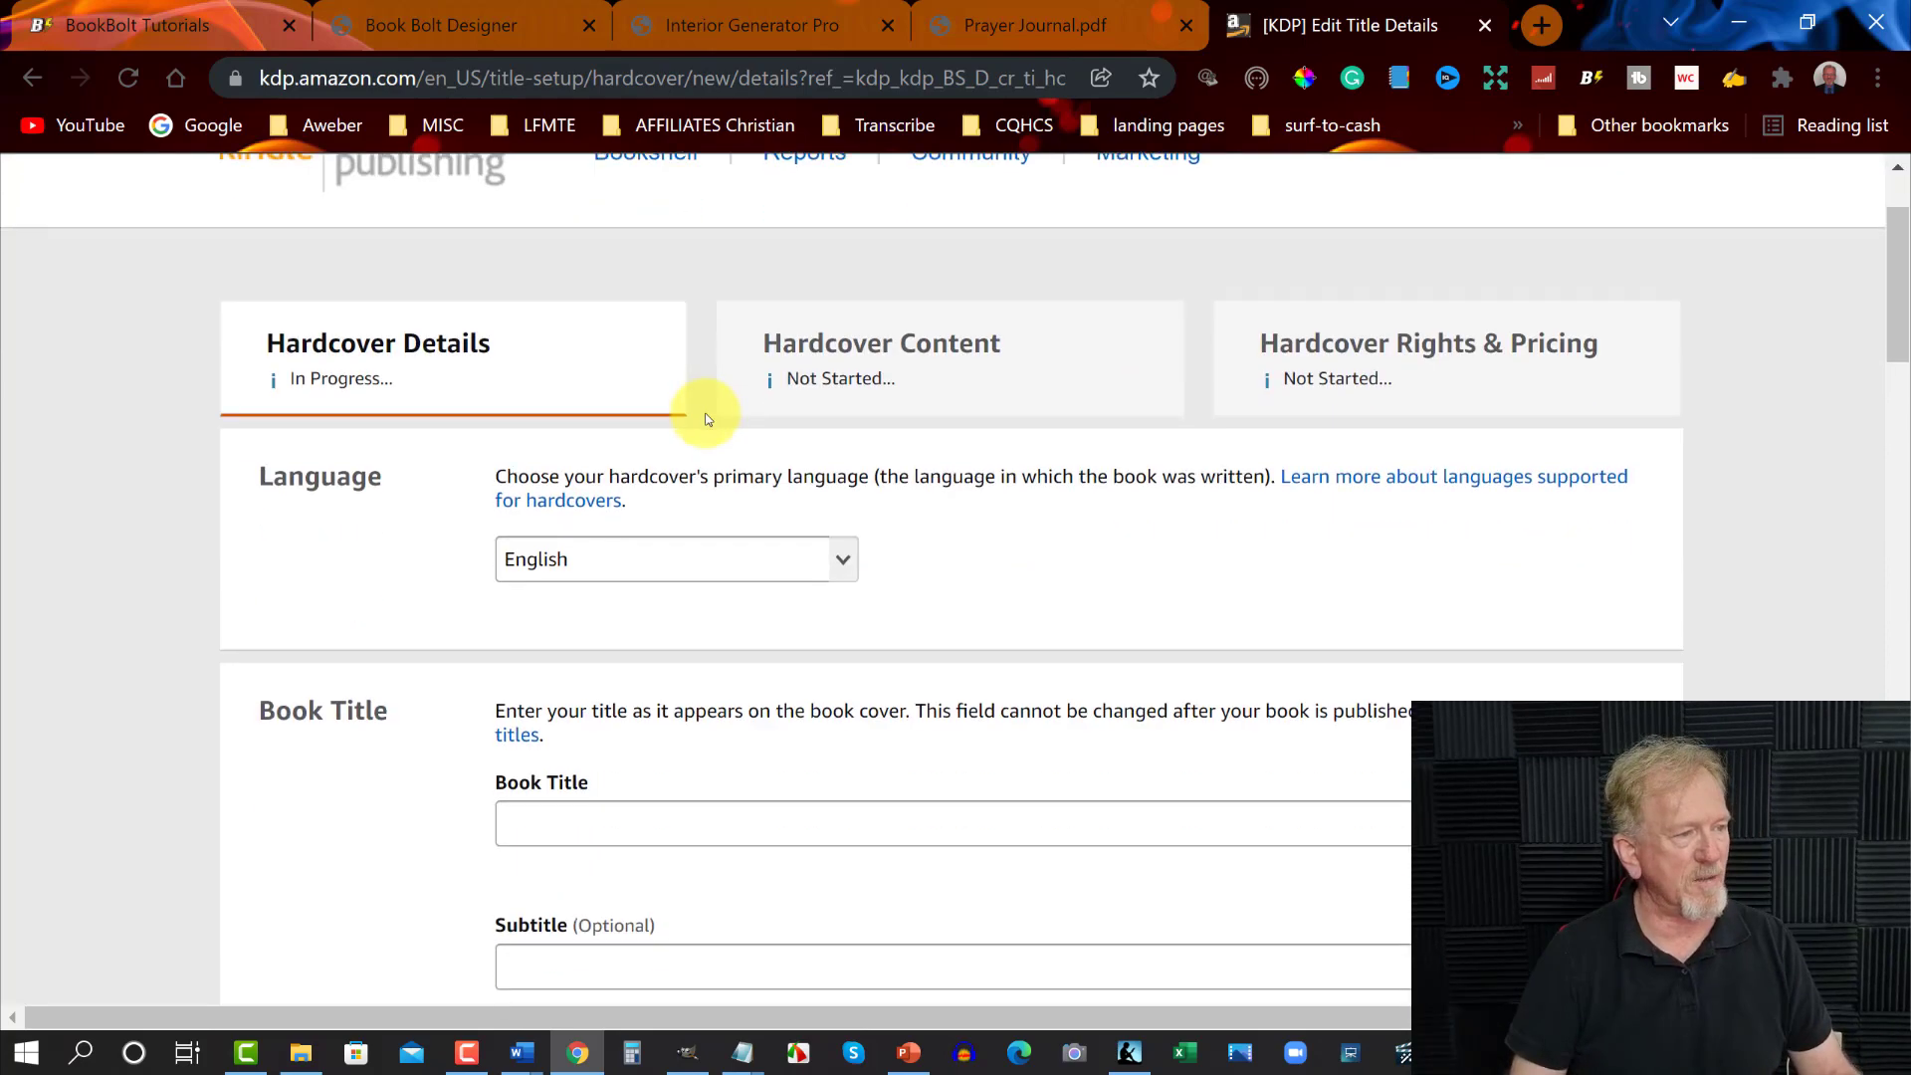
pyautogui.click(528, 681)
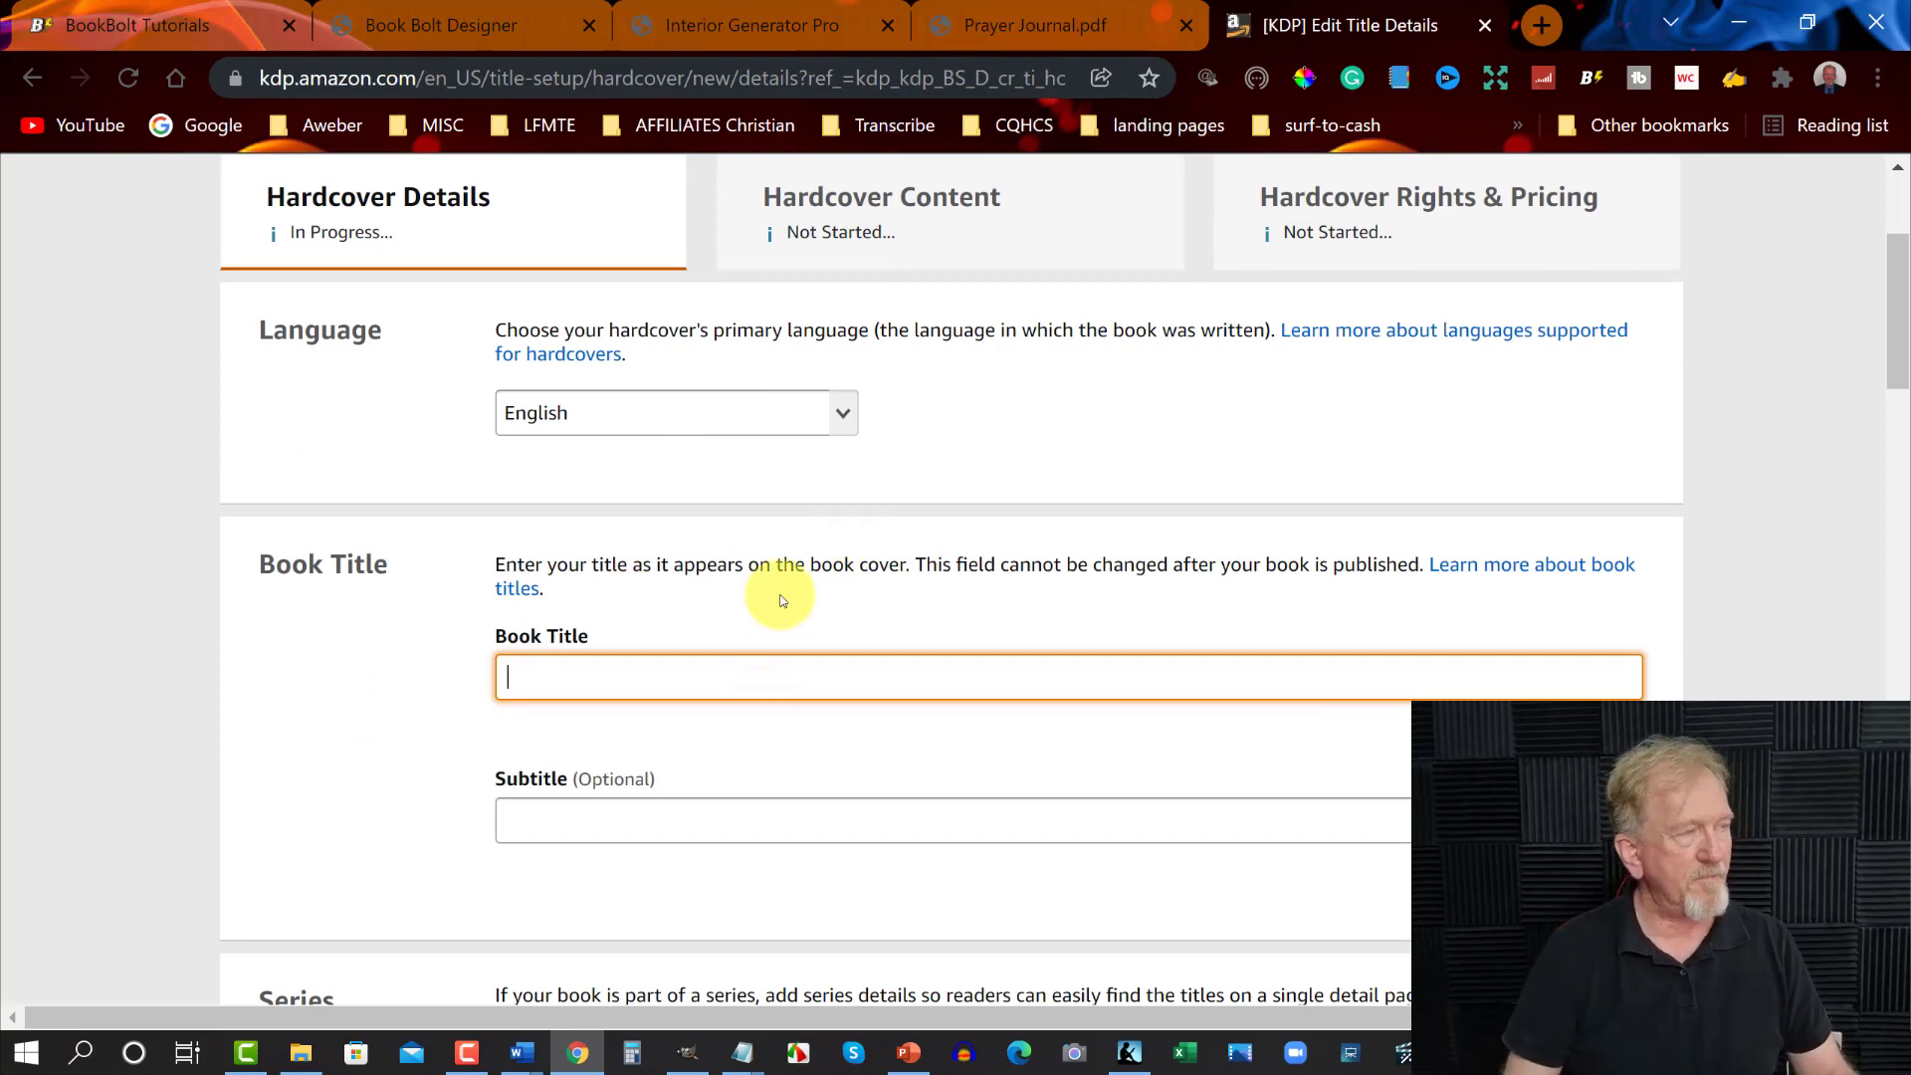
pyautogui.click(481, 20)
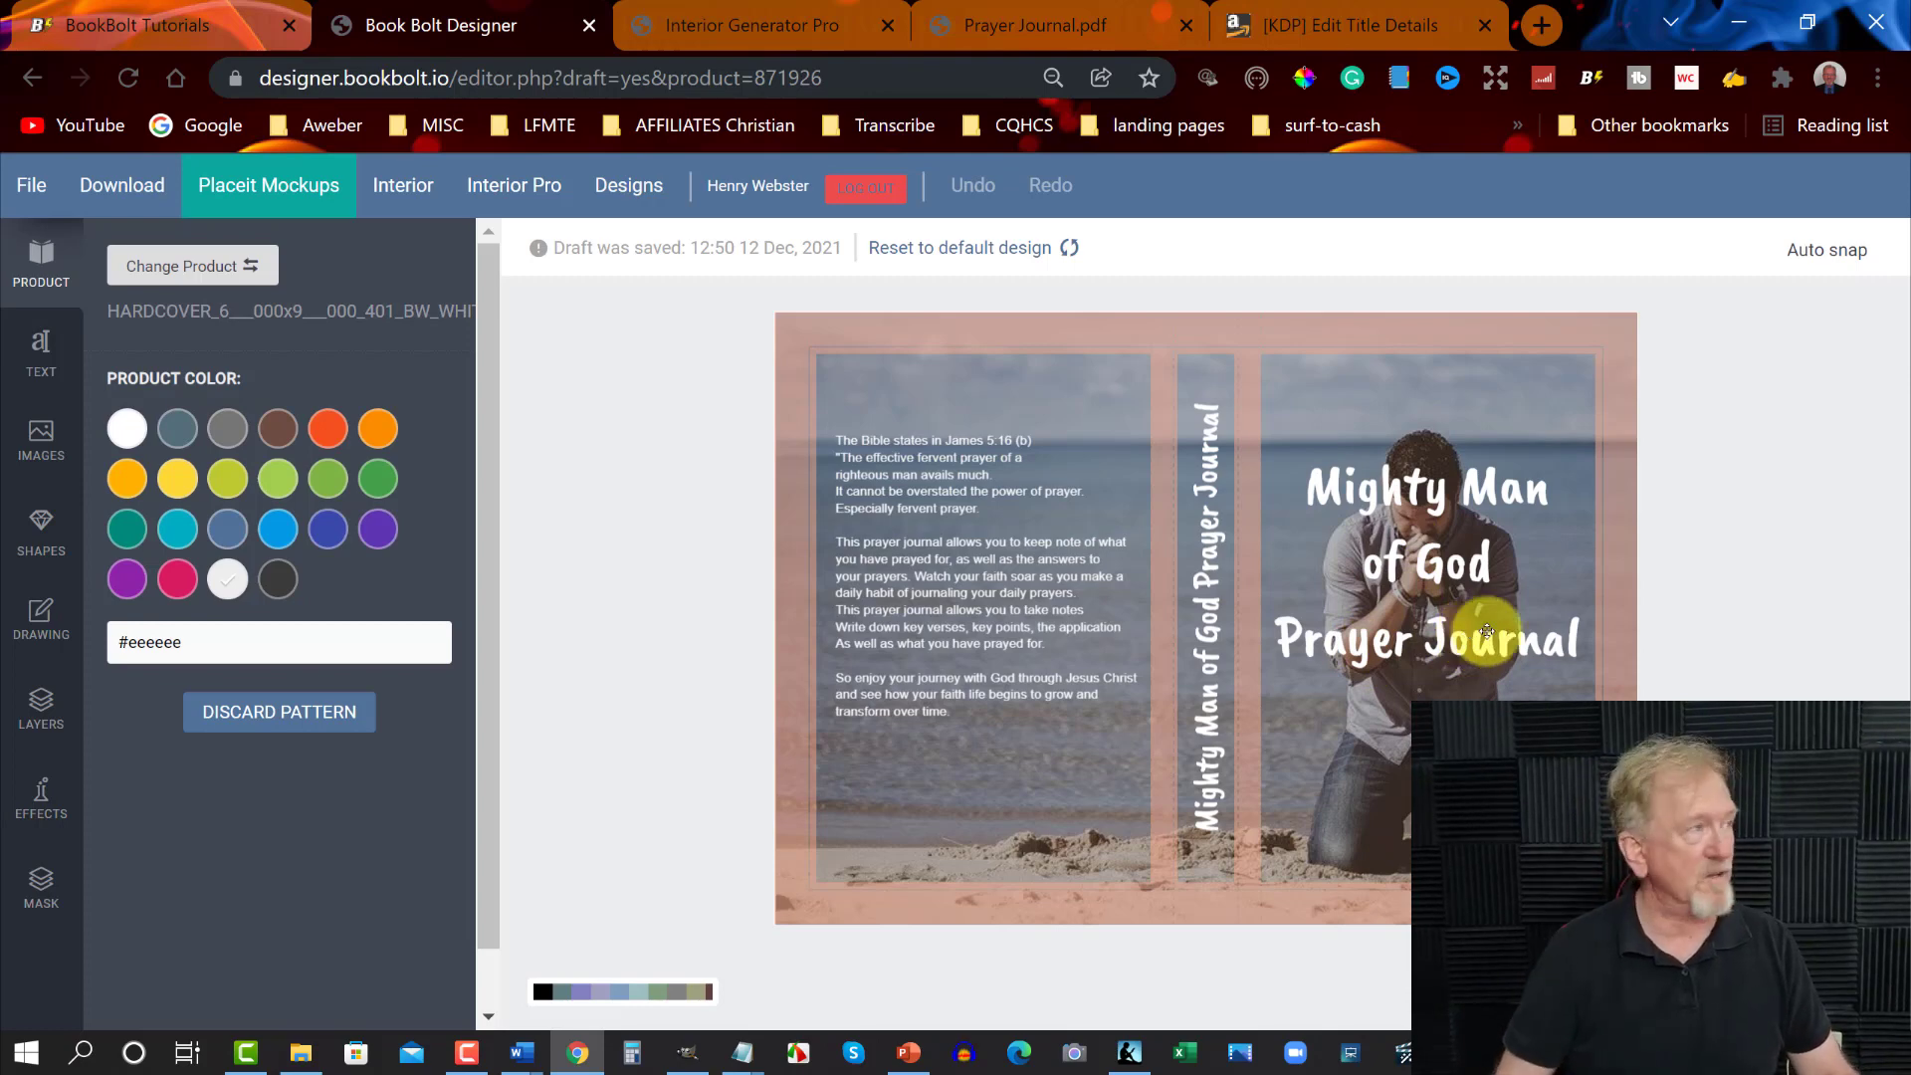
pyautogui.click(1300, 24)
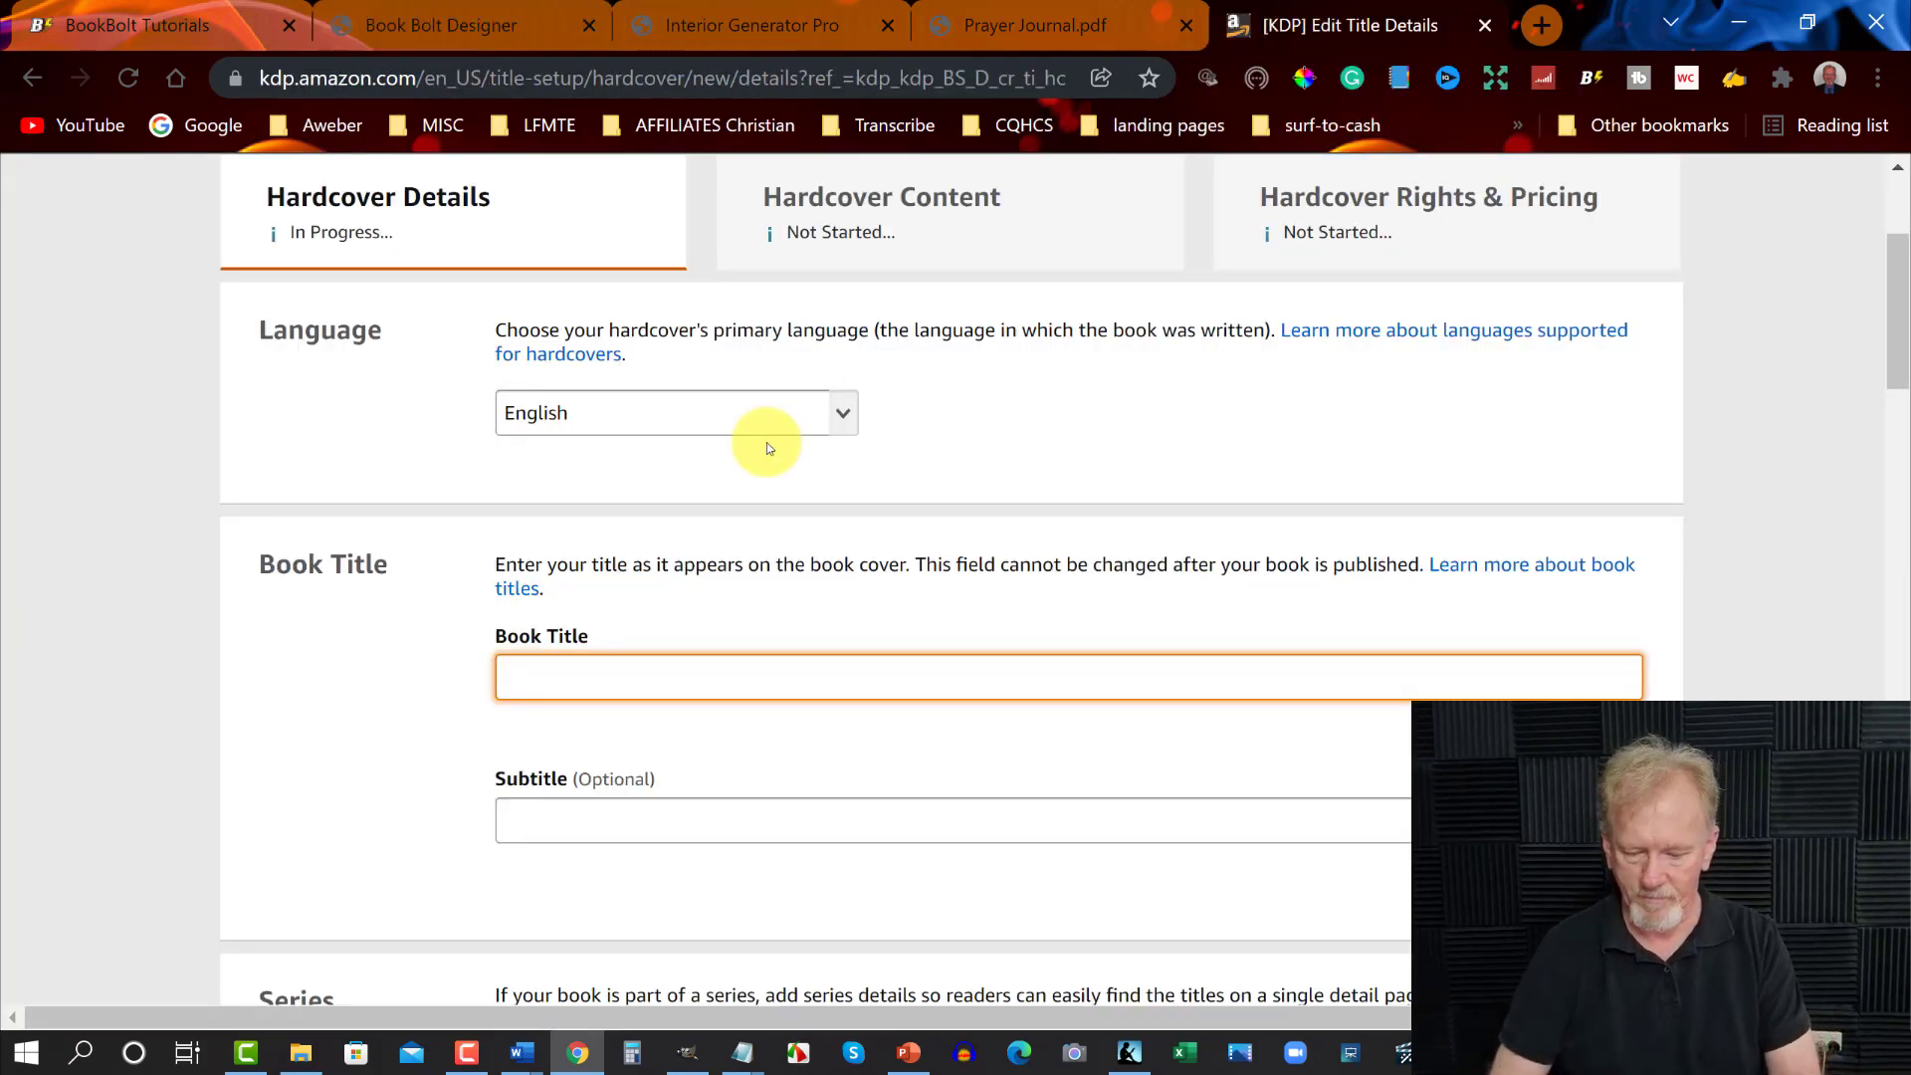
pyautogui.write('t ')
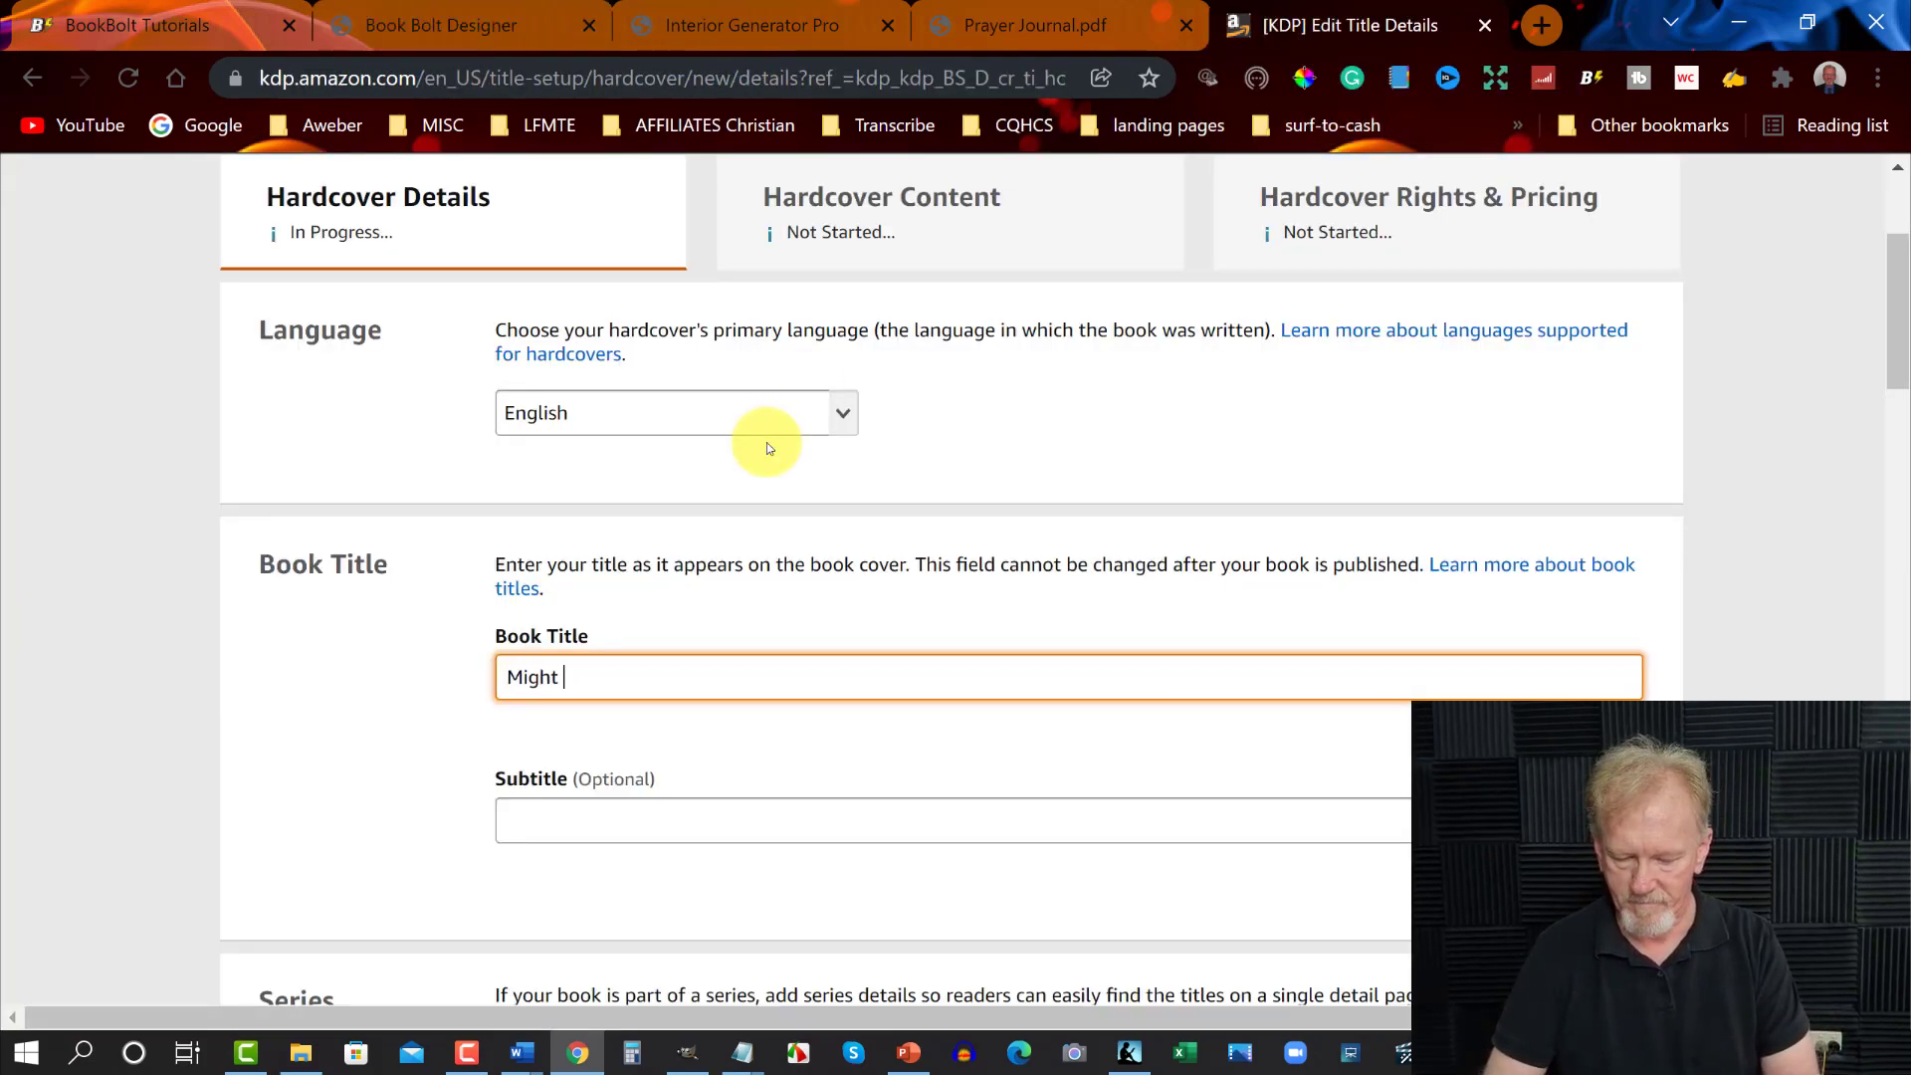
pyautogui.write('Man Of G')
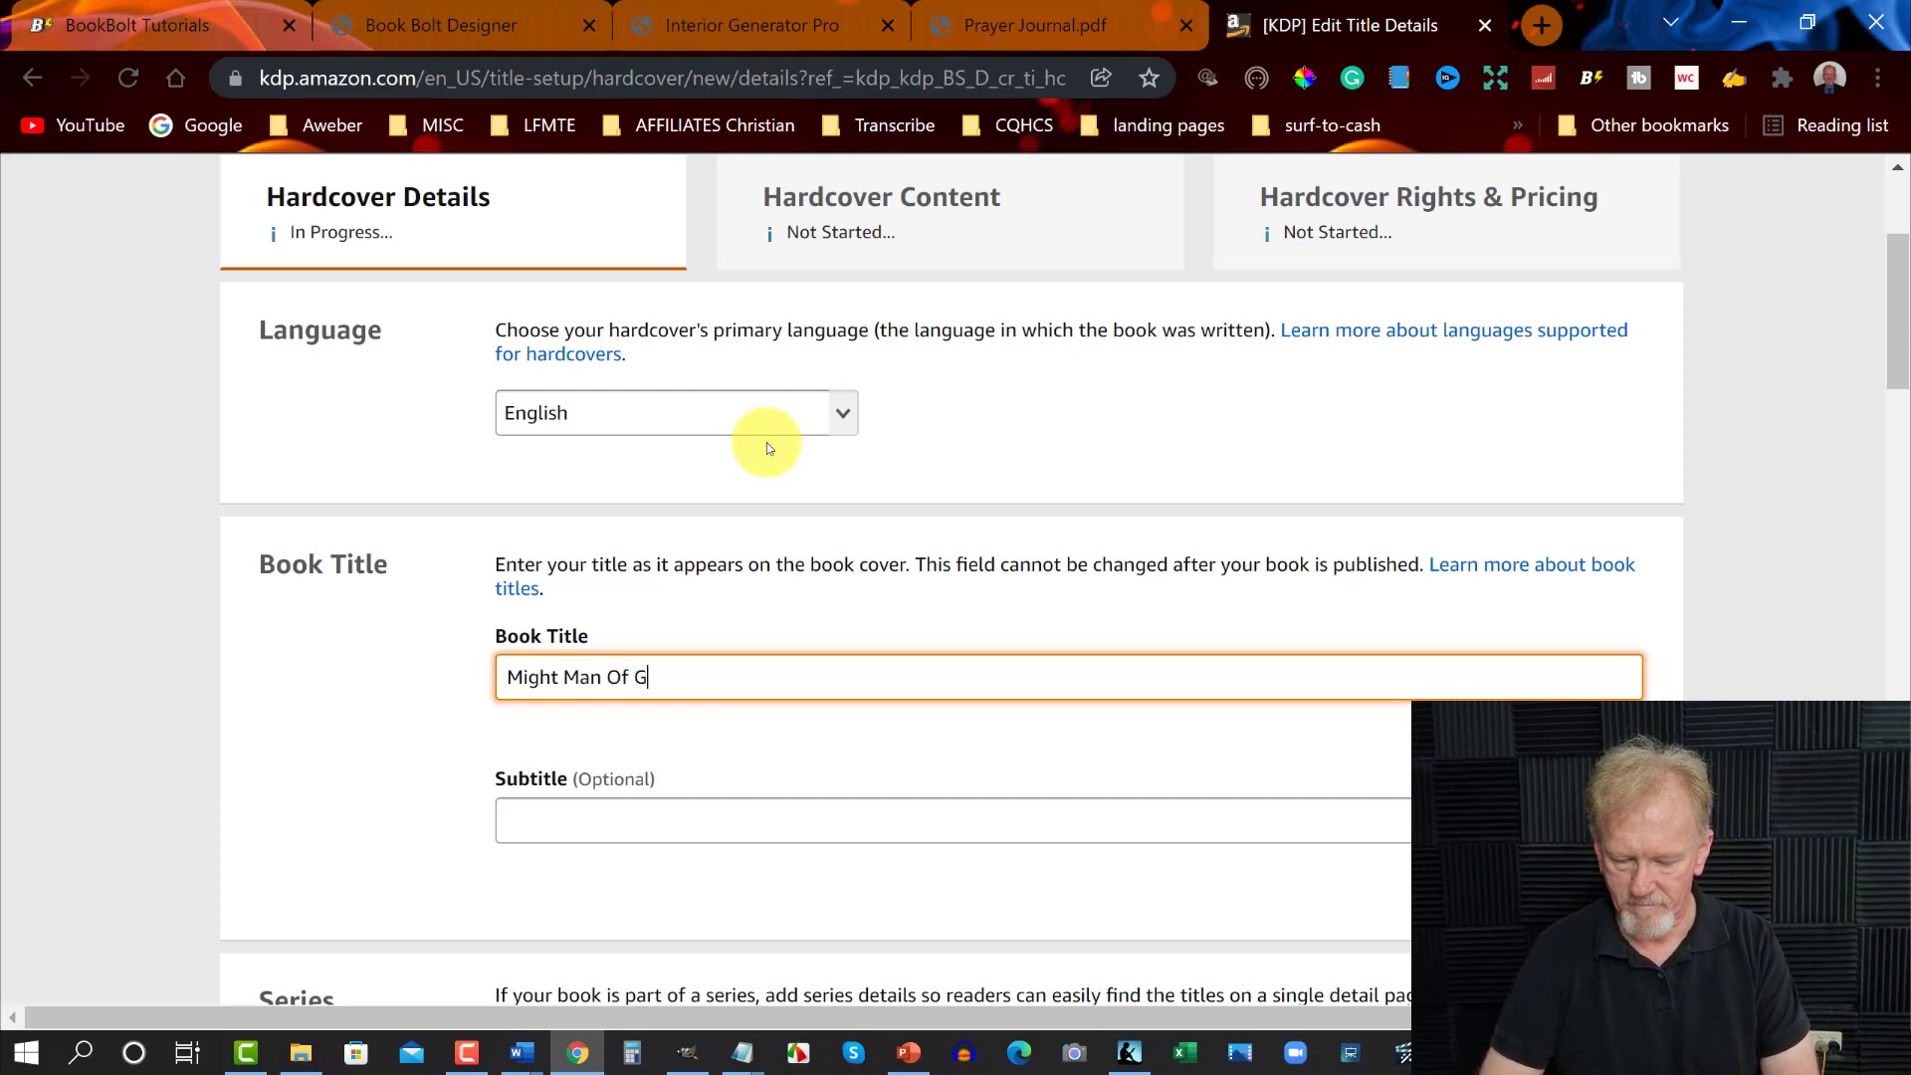
pyautogui.write('od ')
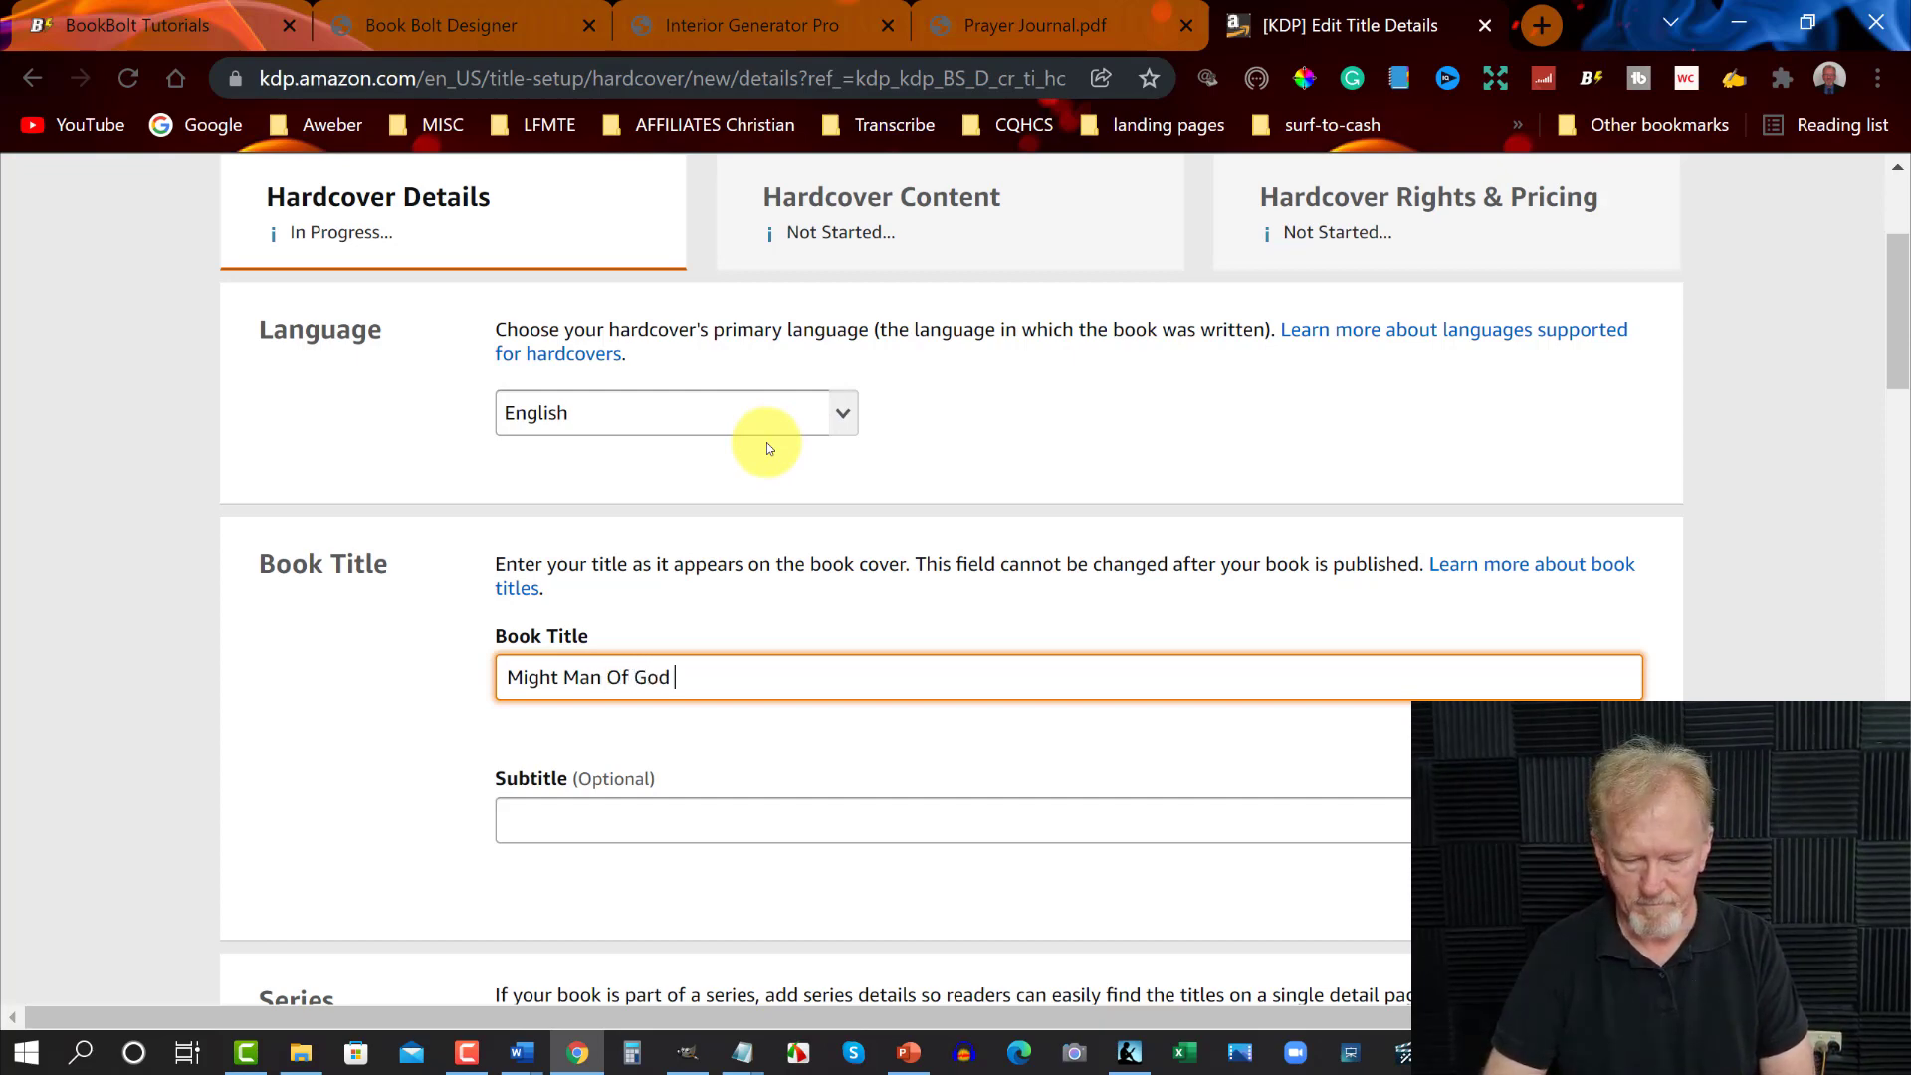
pyautogui.write('Prayer Journal')
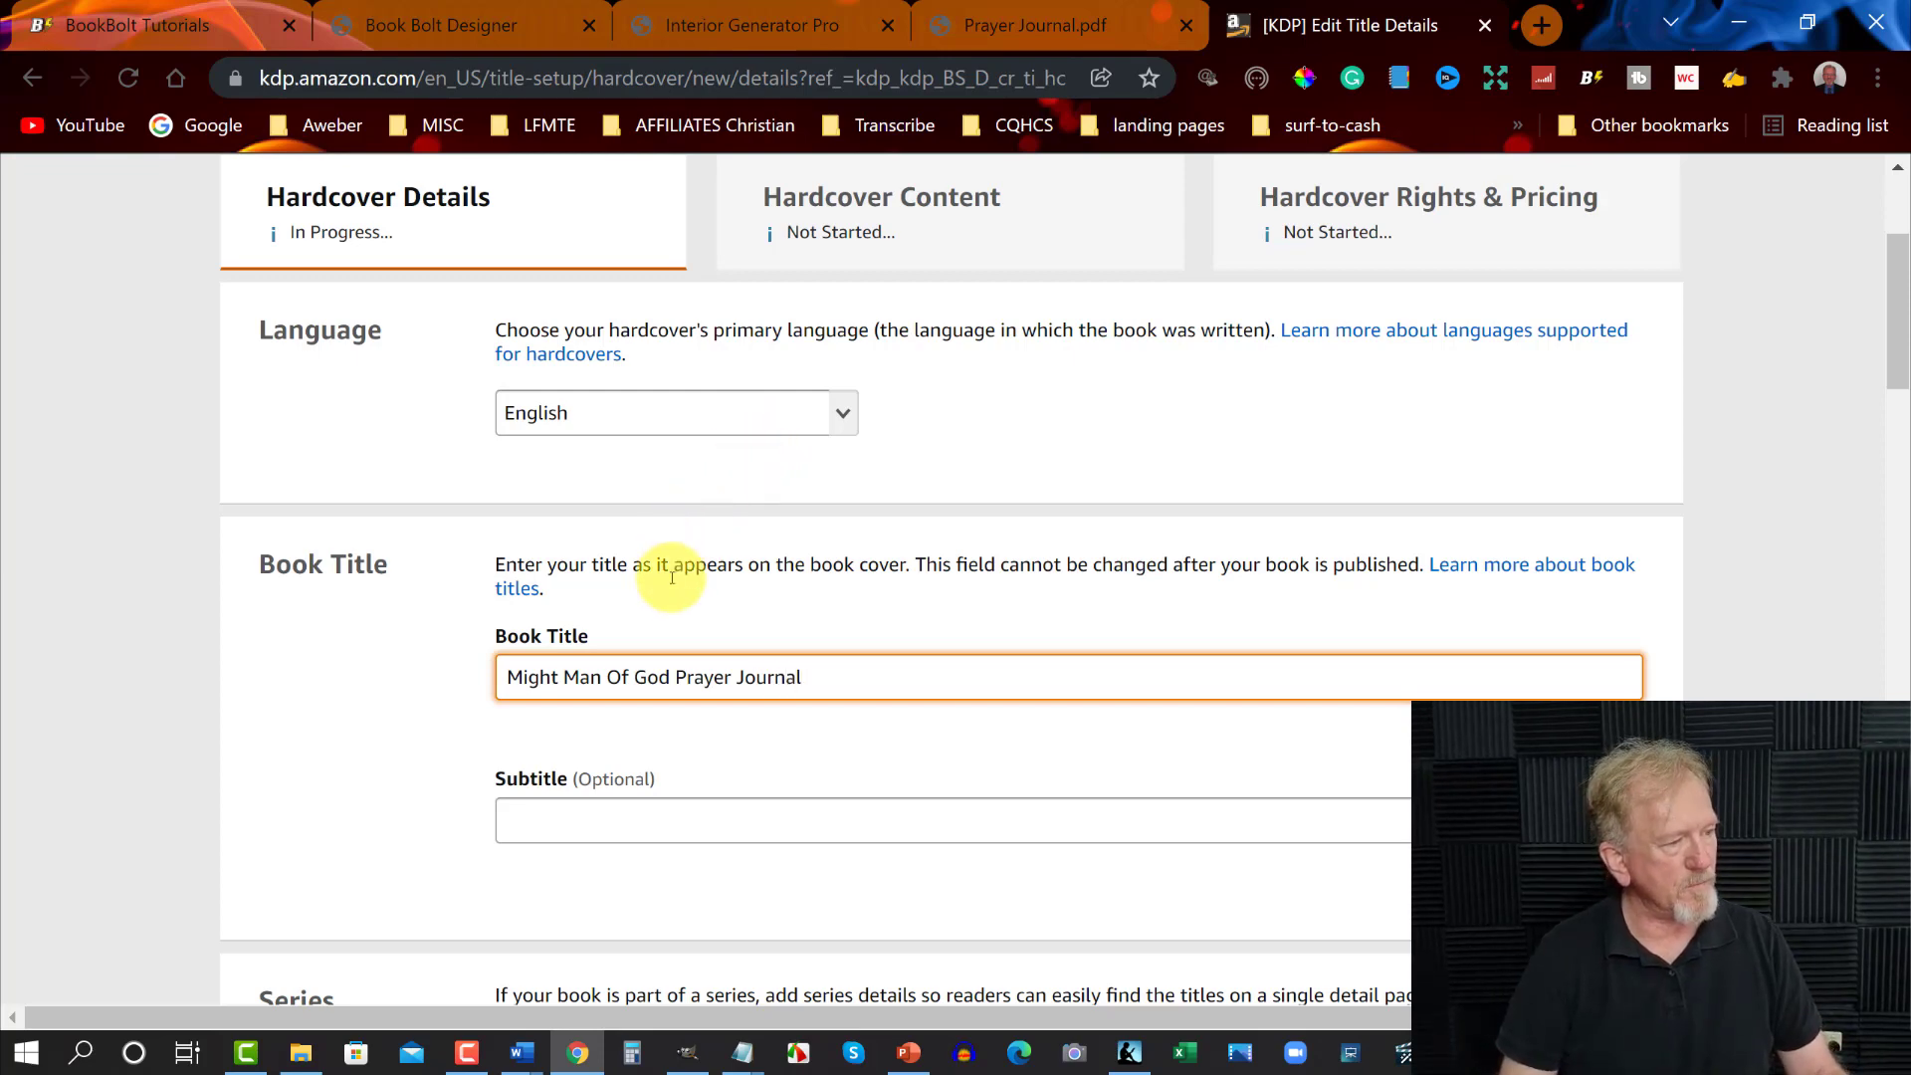
# Fill in the primary author's first and last name, leaving subtitle, series and edition number empty
pyautogui.scroll(-3, 673, 577)
pyautogui.scroll(-2, 671, 577)
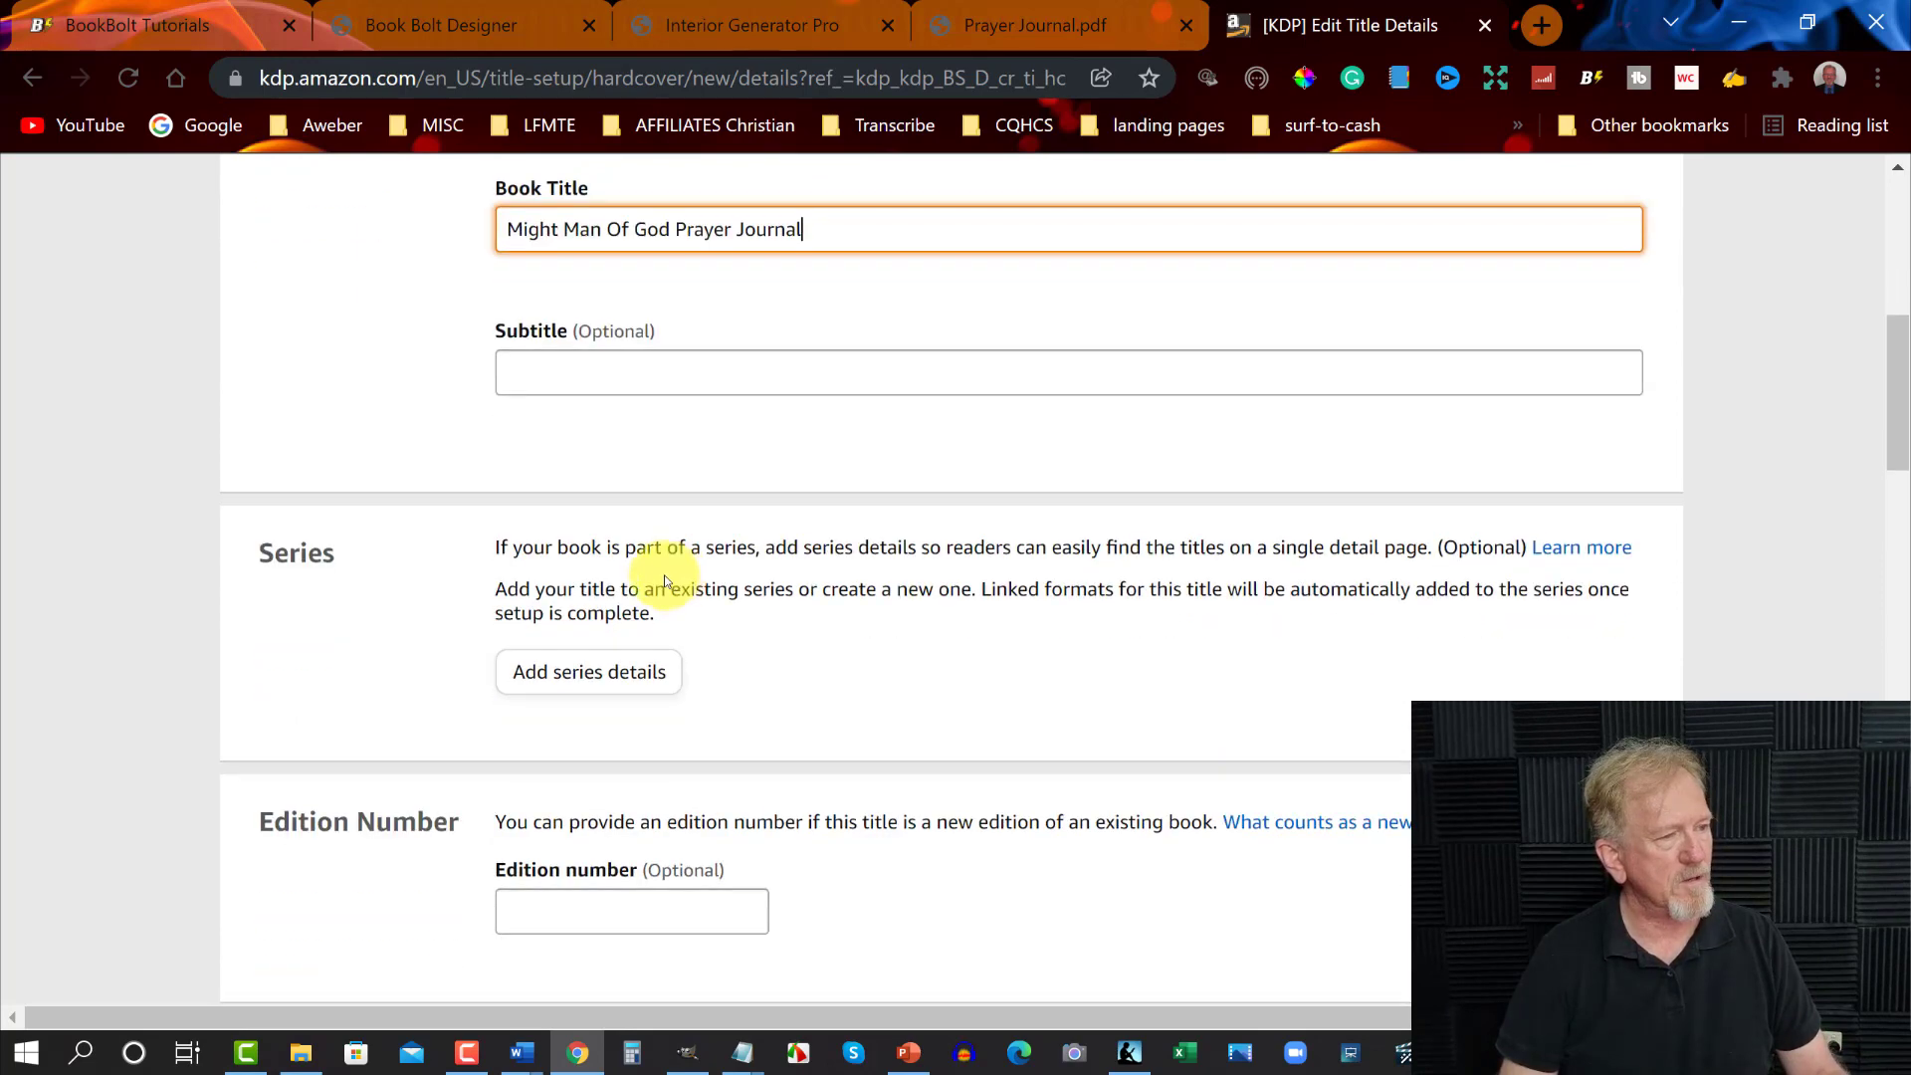
pyautogui.scroll(-2, 657, 567)
pyautogui.scroll(-1, 636, 553)
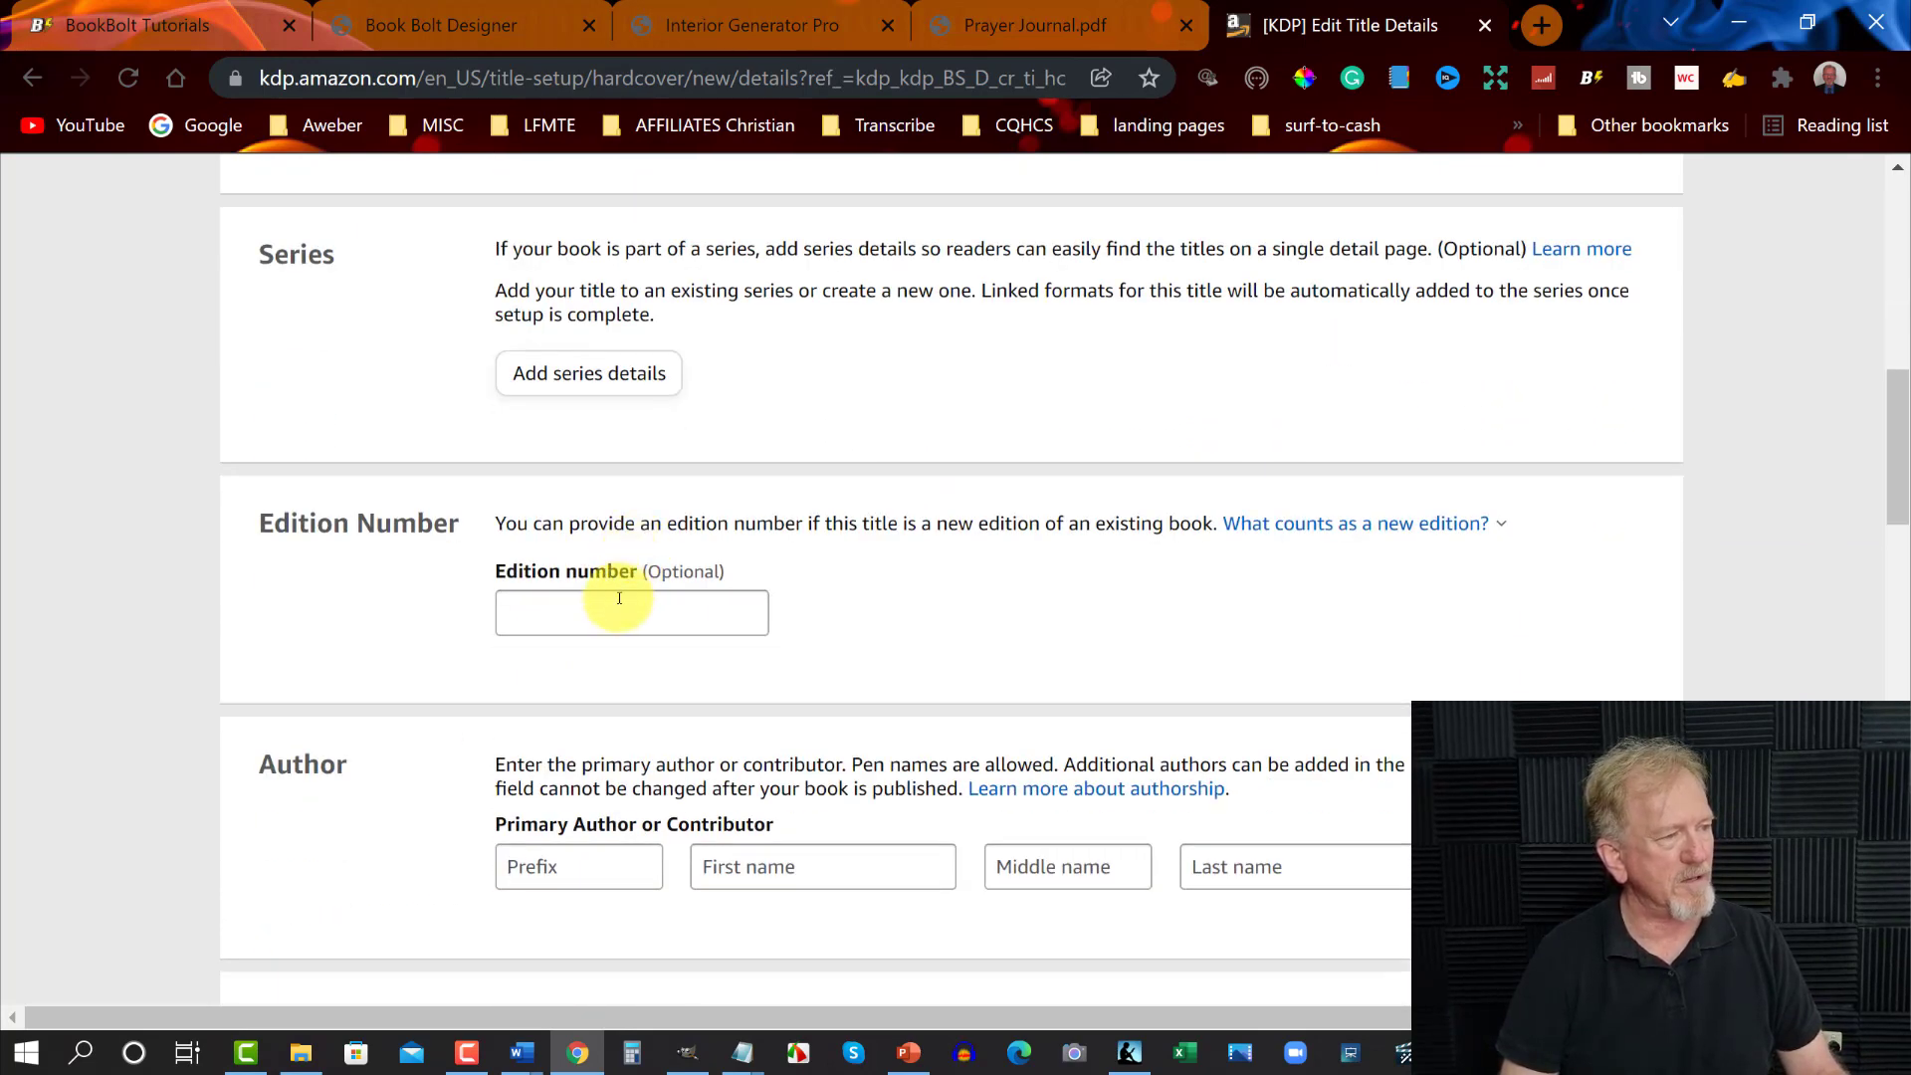
pyautogui.scroll(-3, 890, 541)
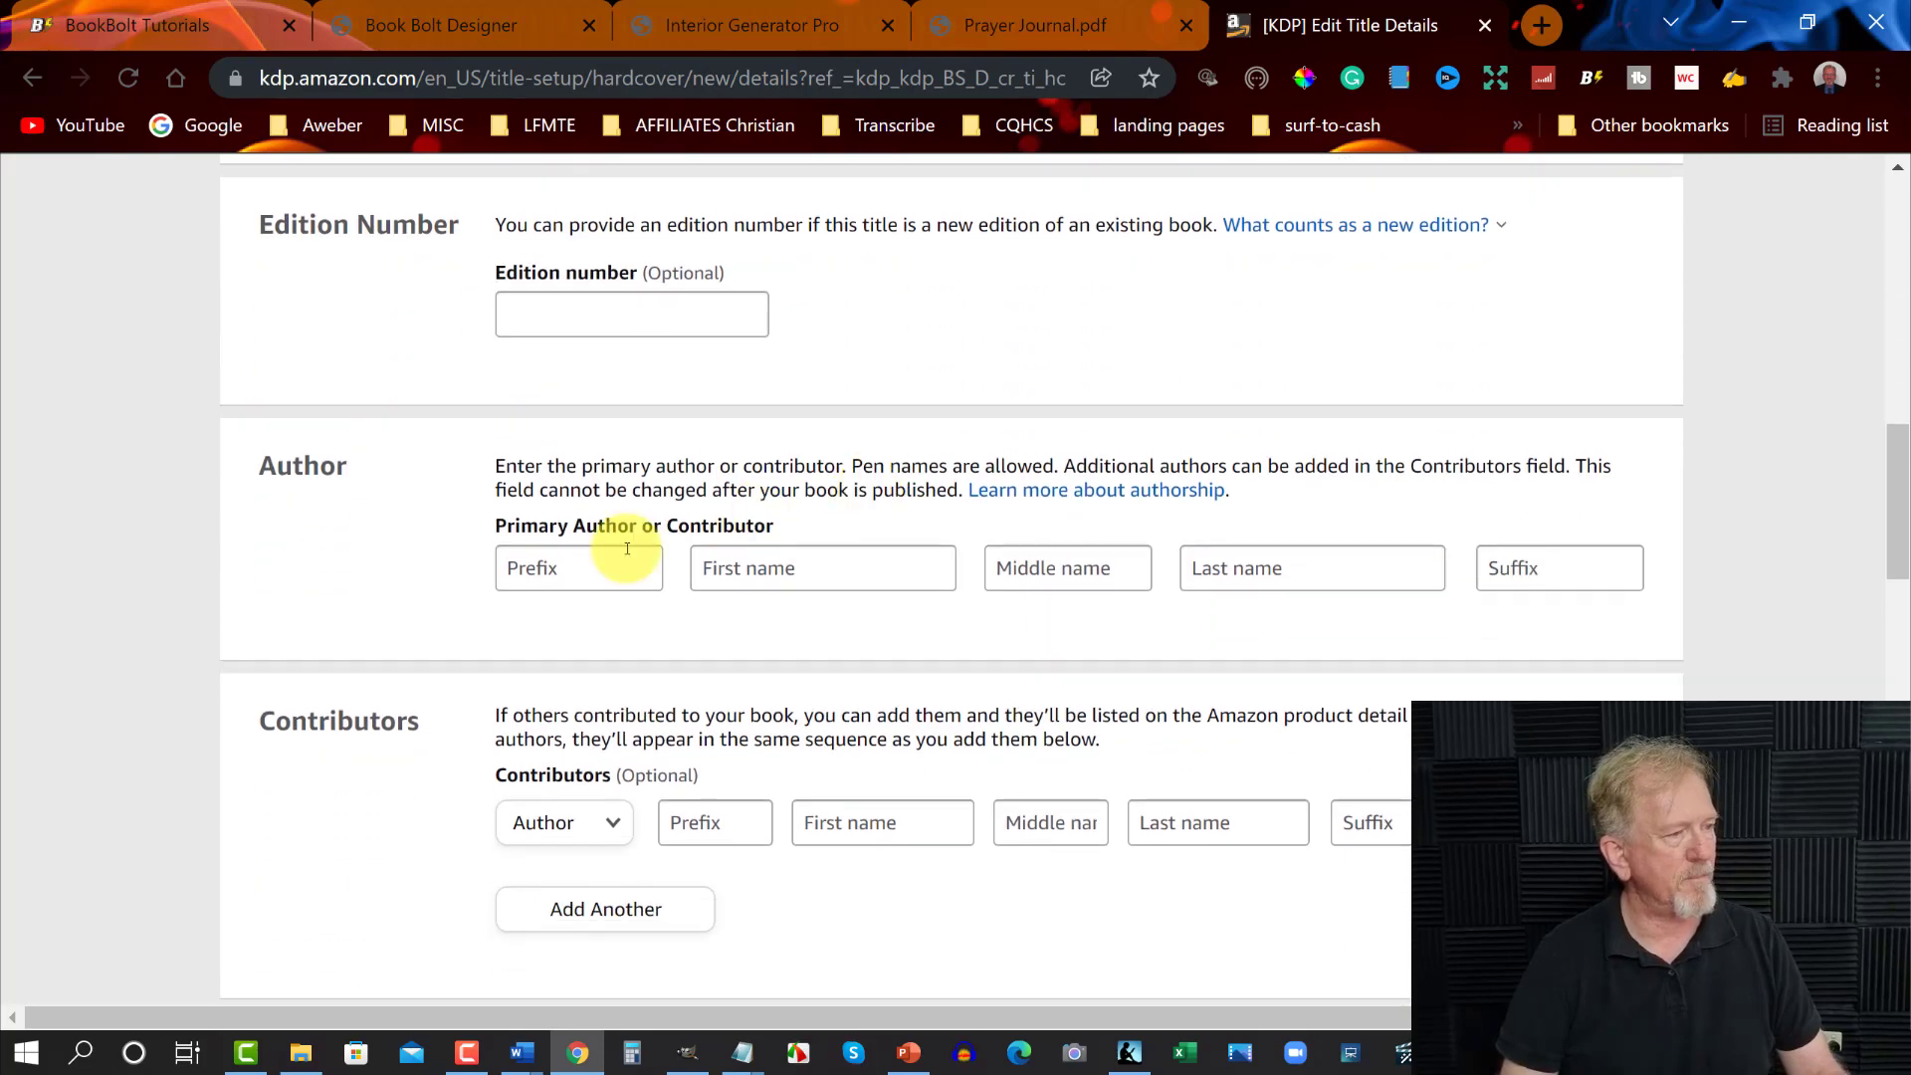
pyautogui.click(788, 567)
pyautogui.write('Henry')
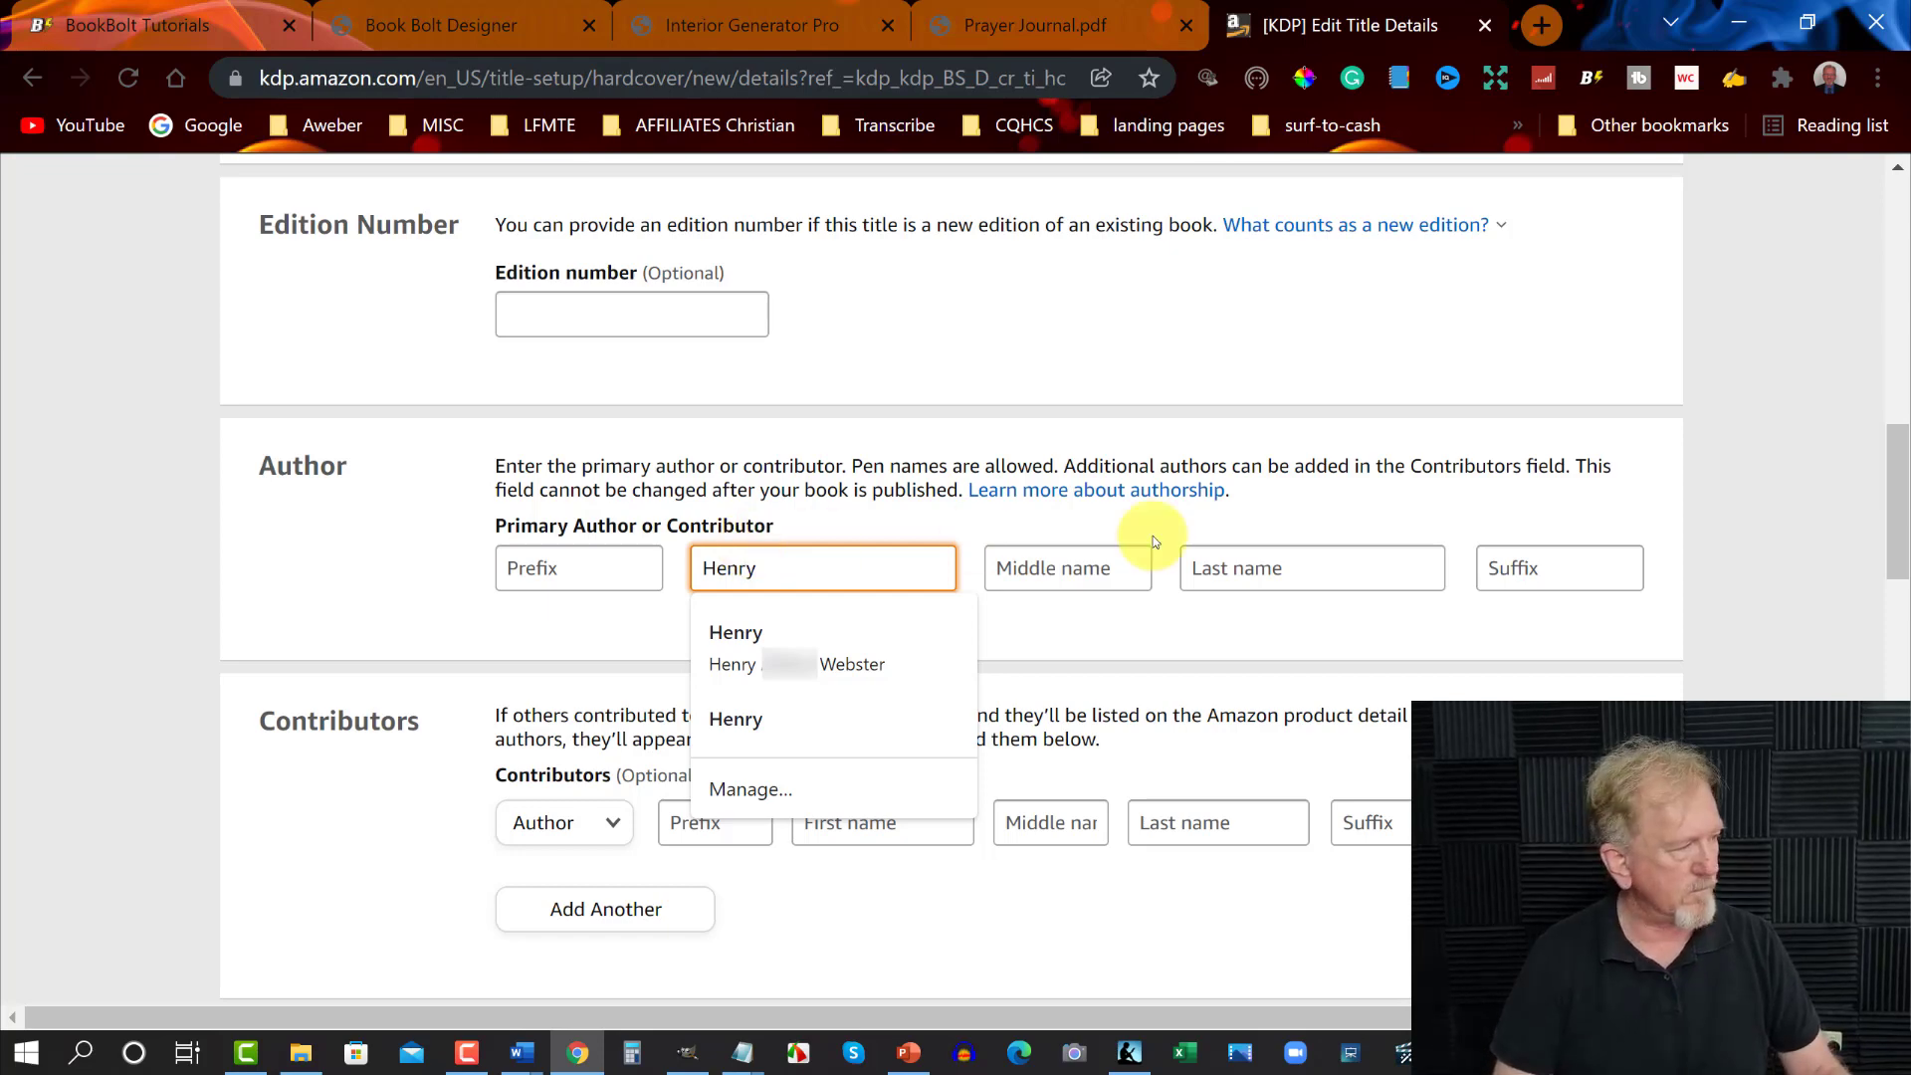
pyautogui.click(1234, 563)
pyautogui.write('W')
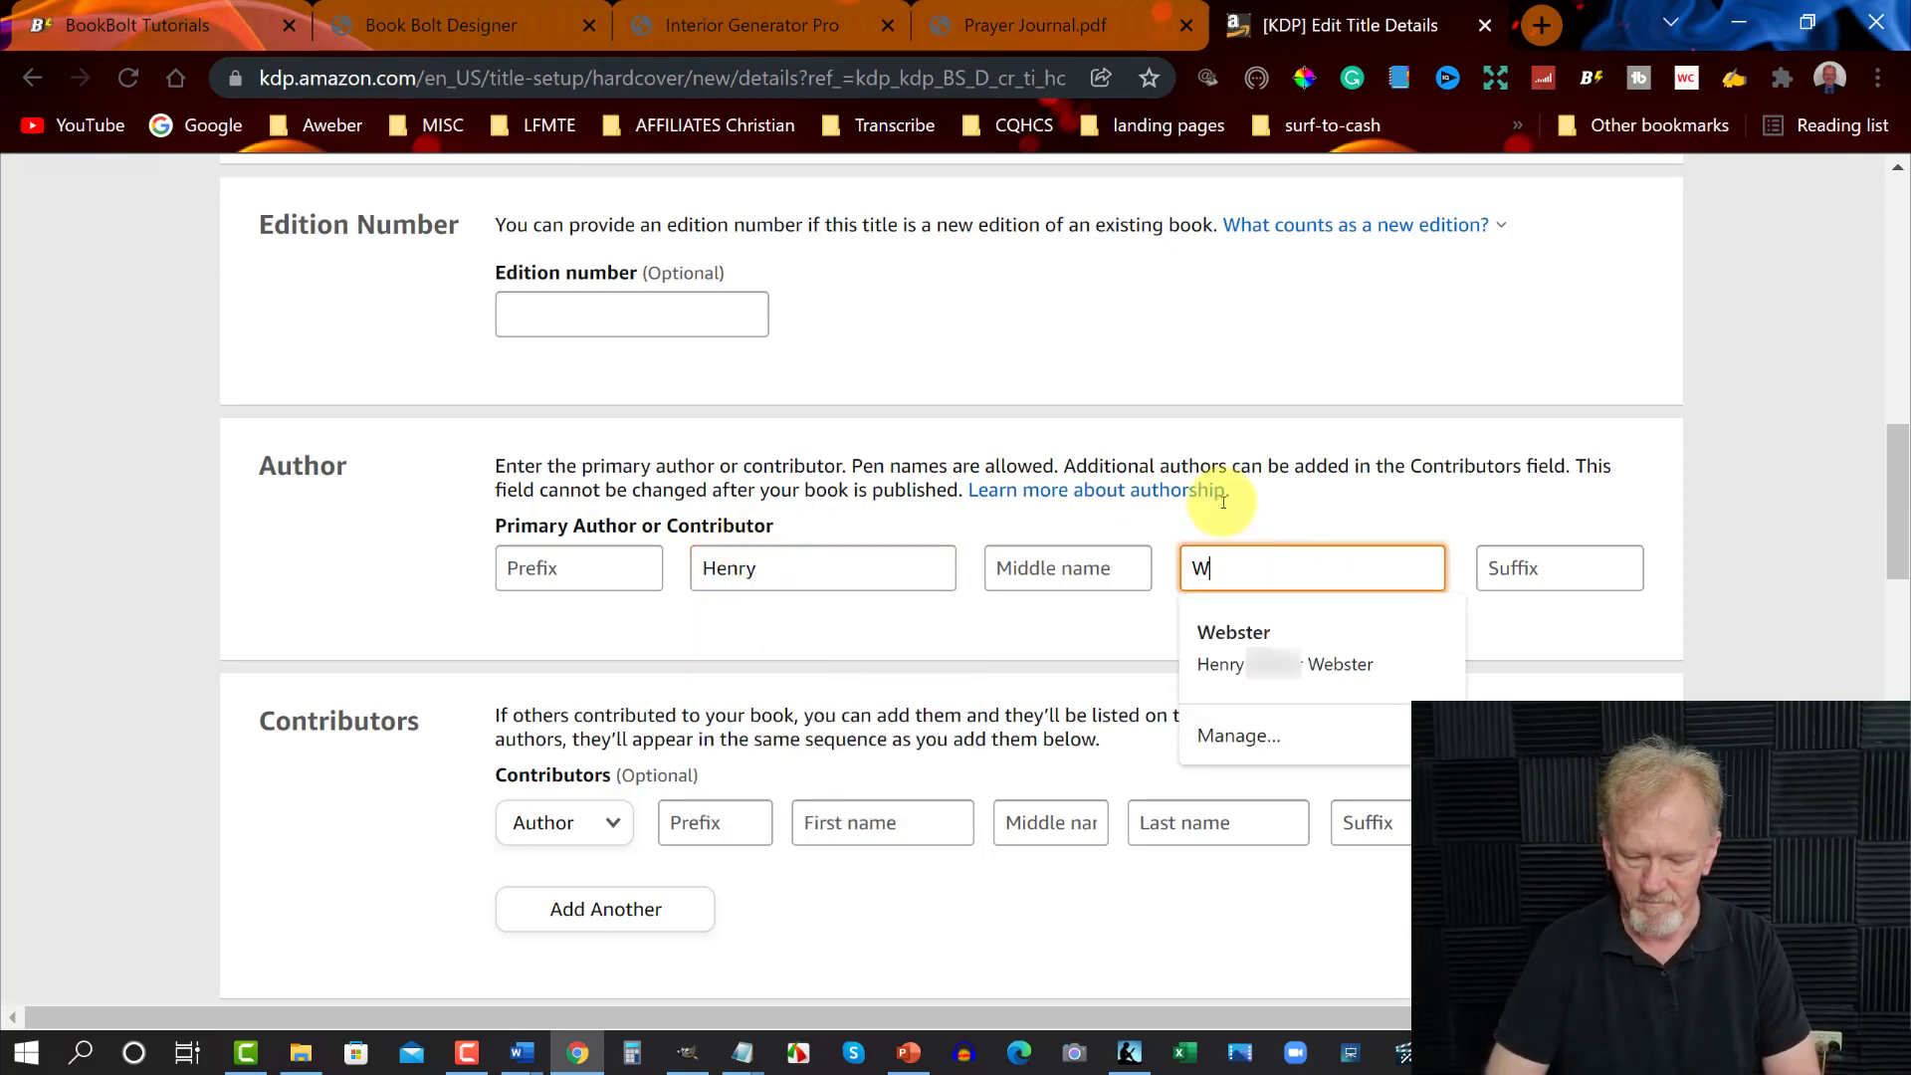
pyautogui.write('ebster')
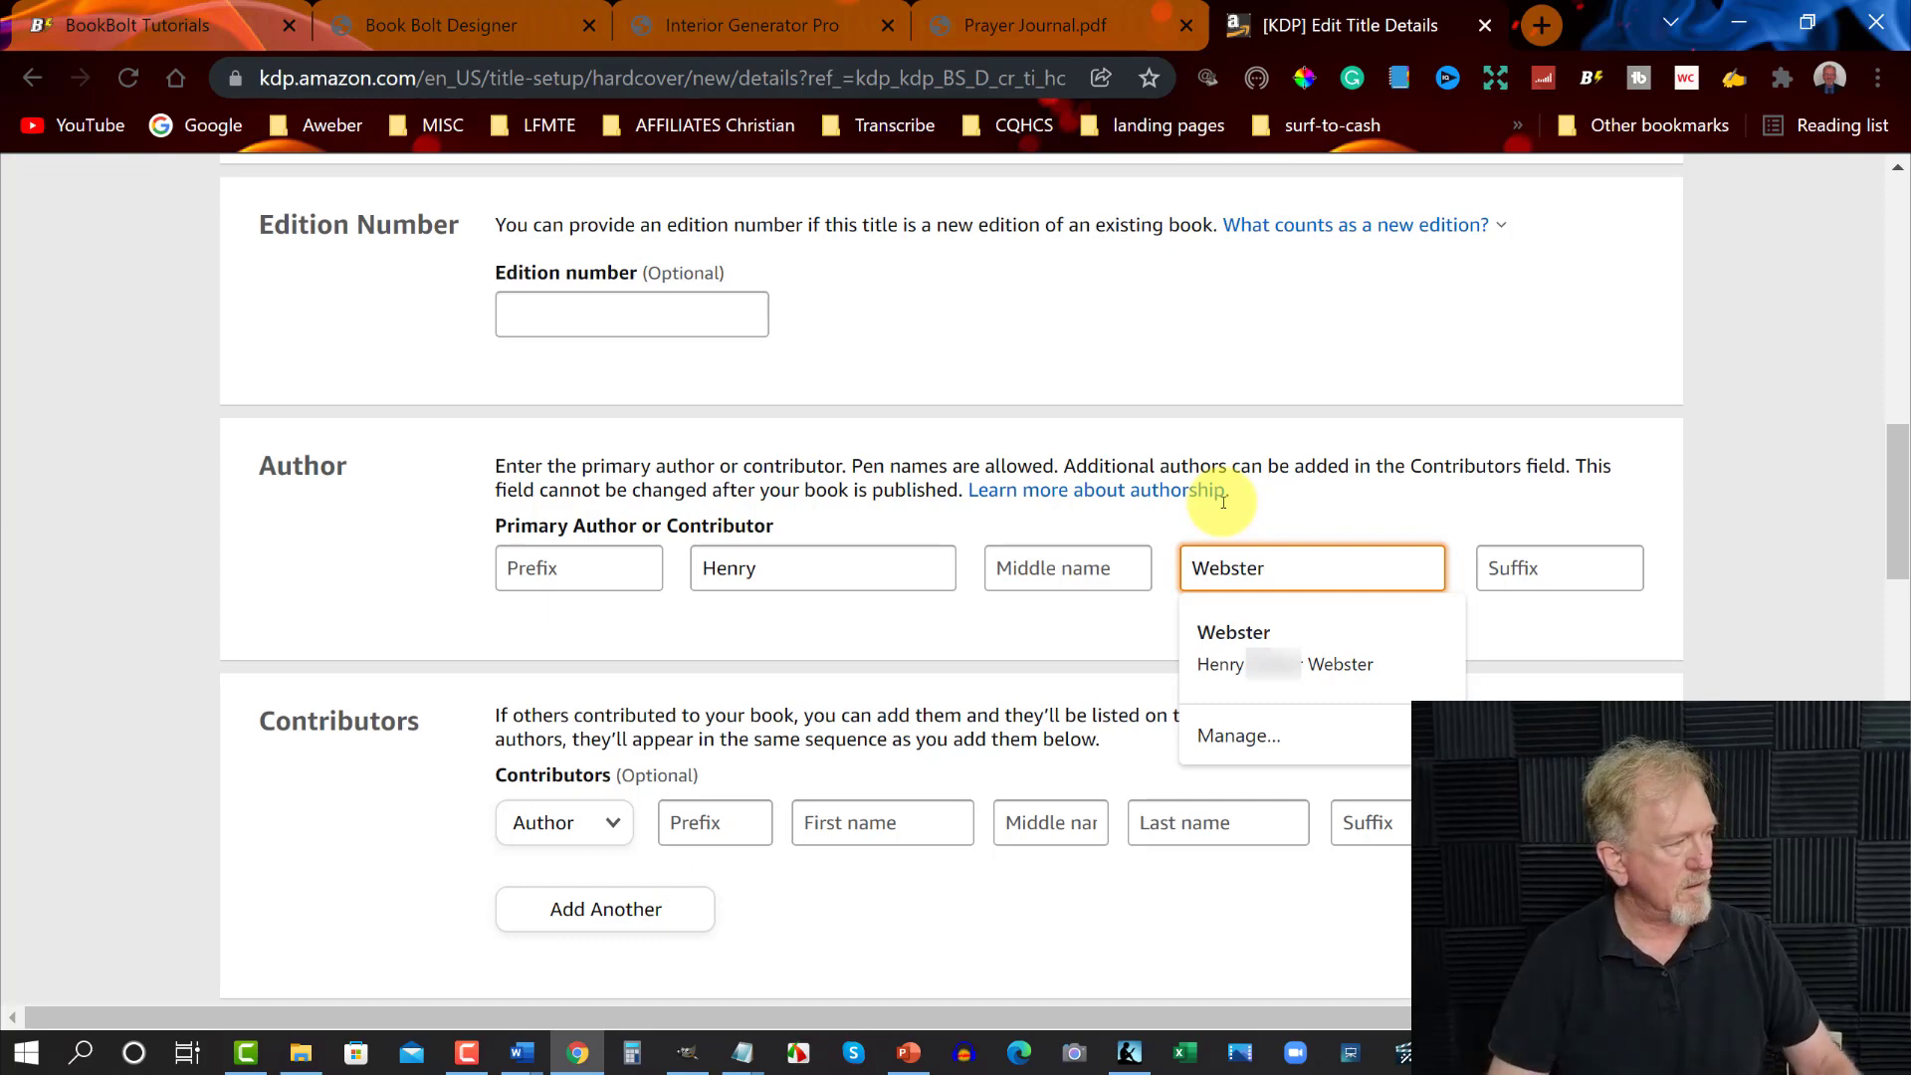
pyautogui.click(883, 637)
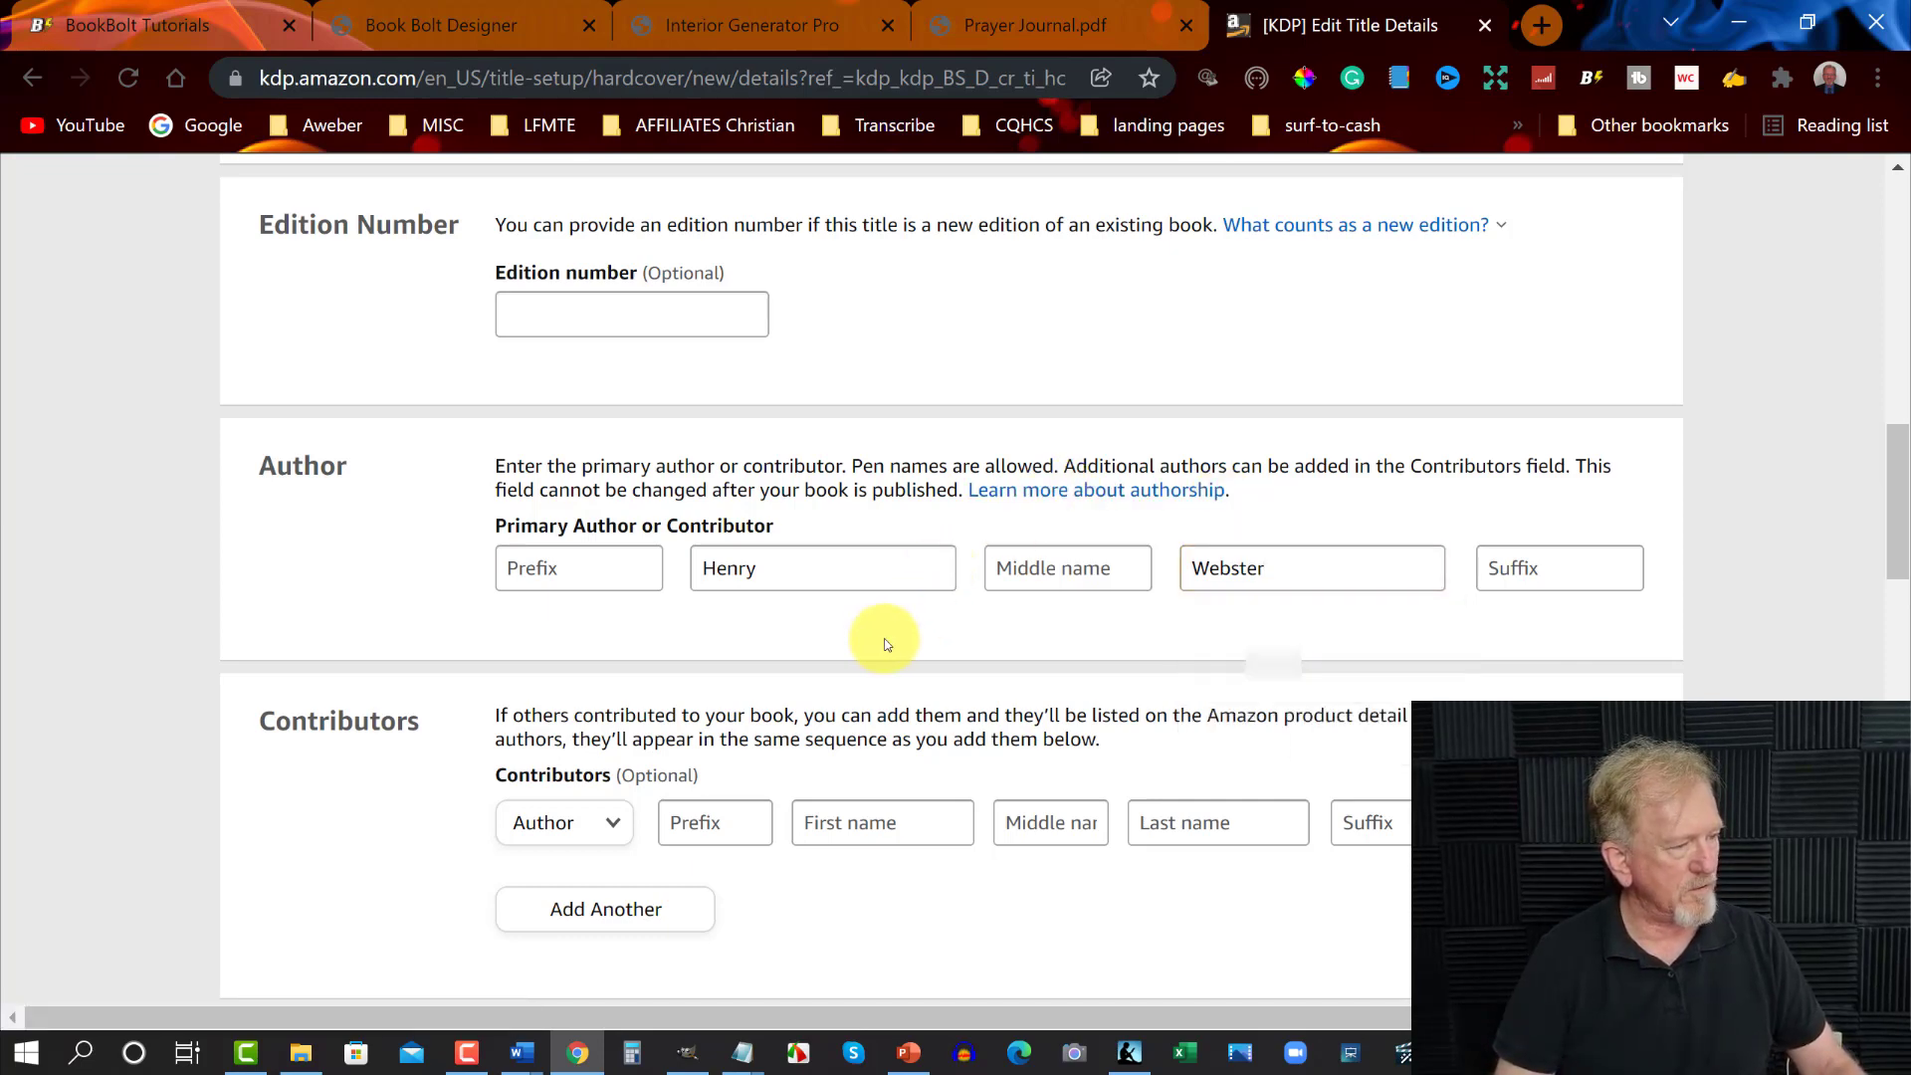
# Fill the book description with the back-cover text starting "The Bible states in James 5:16 (b)" and remove the trailing blank line
pyautogui.scroll(-2, 832, 503)
pyautogui.scroll(-3, 736, 533)
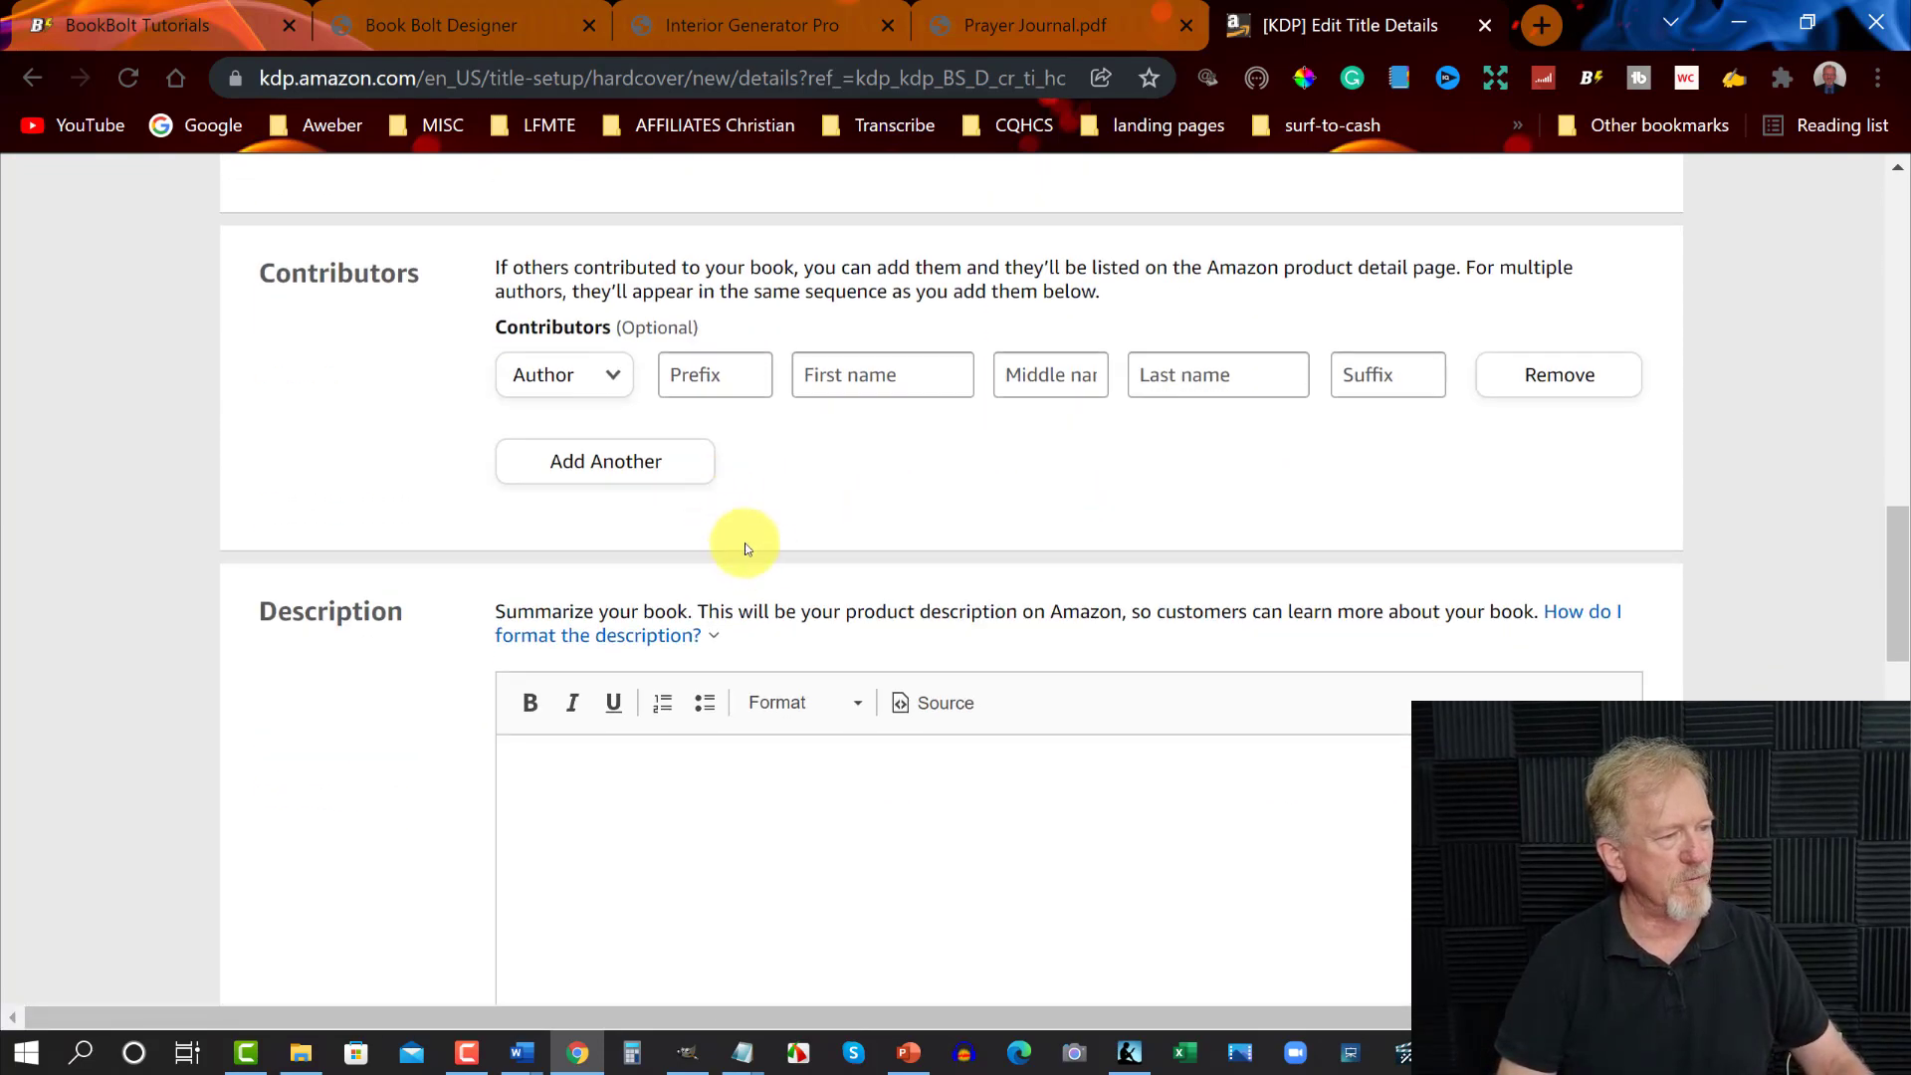
pyautogui.scroll(-3, 748, 582)
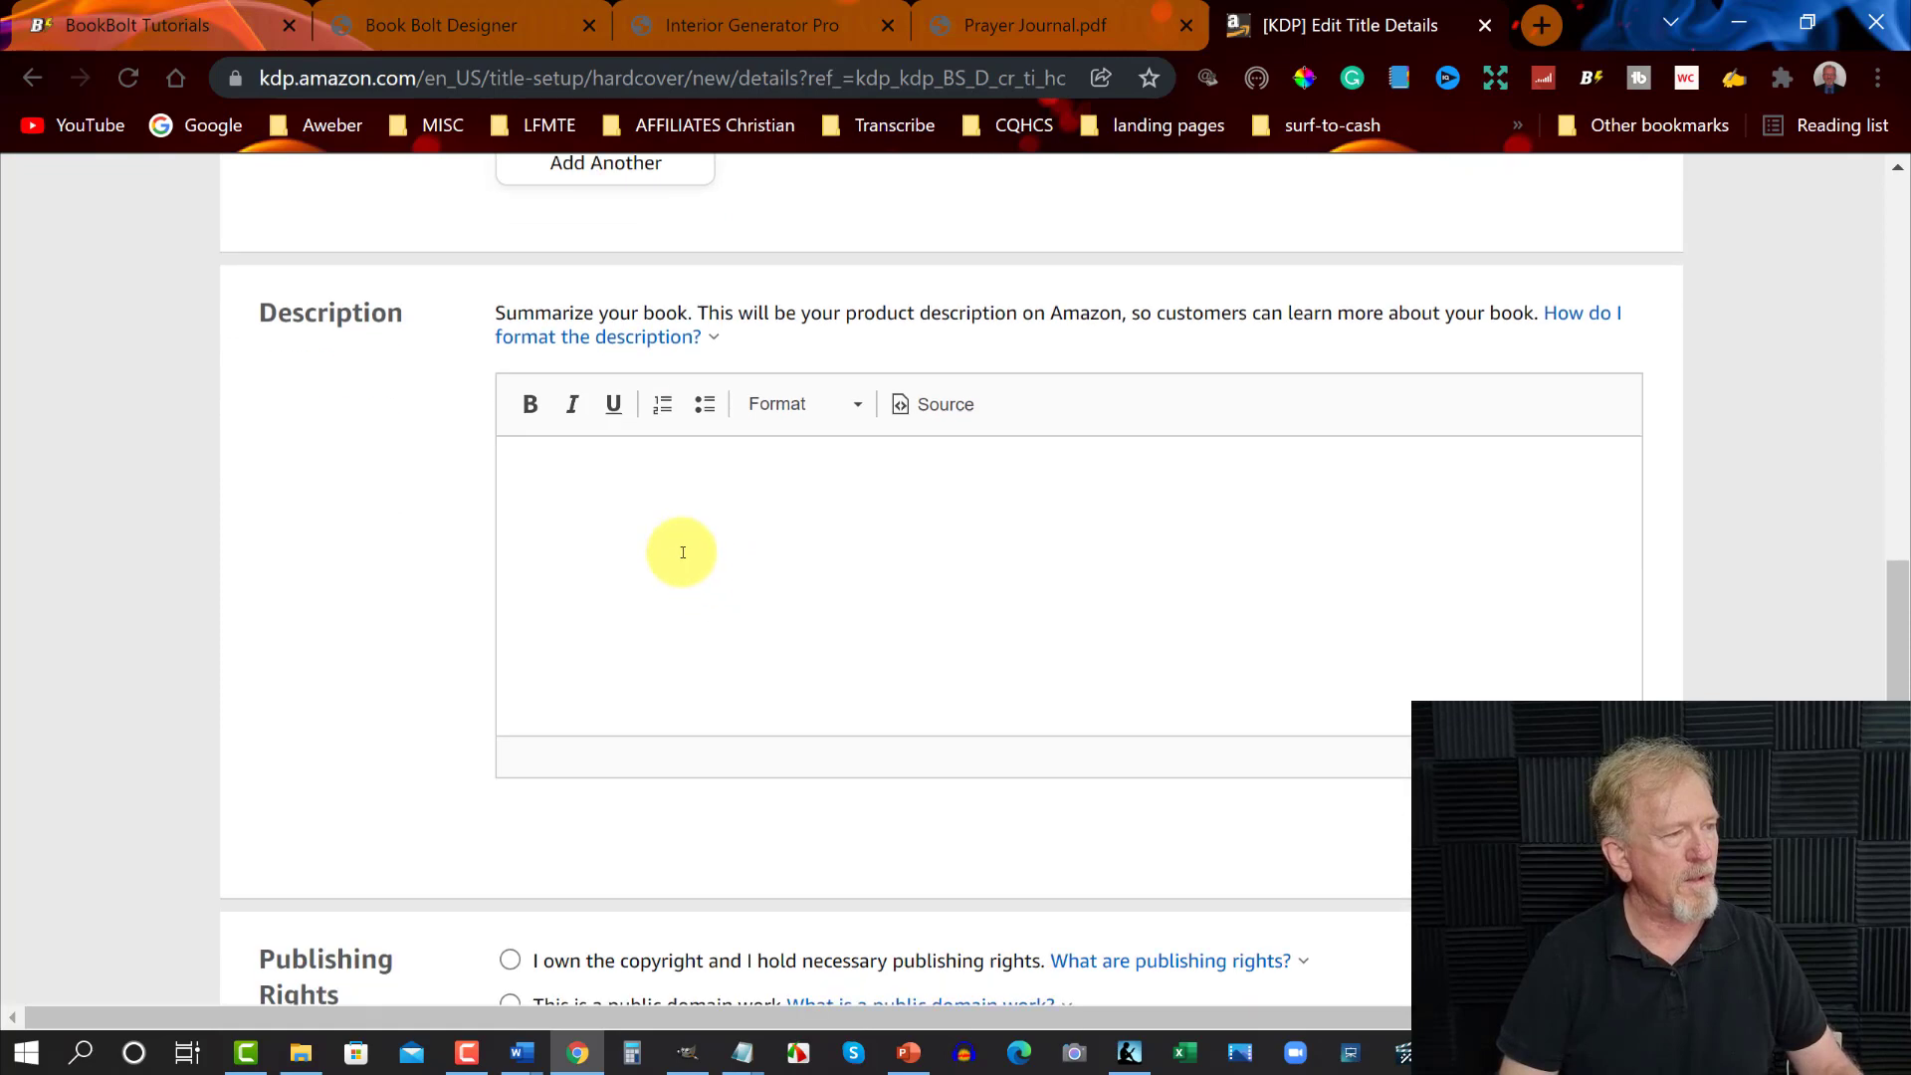
pyautogui.click(515, 453)
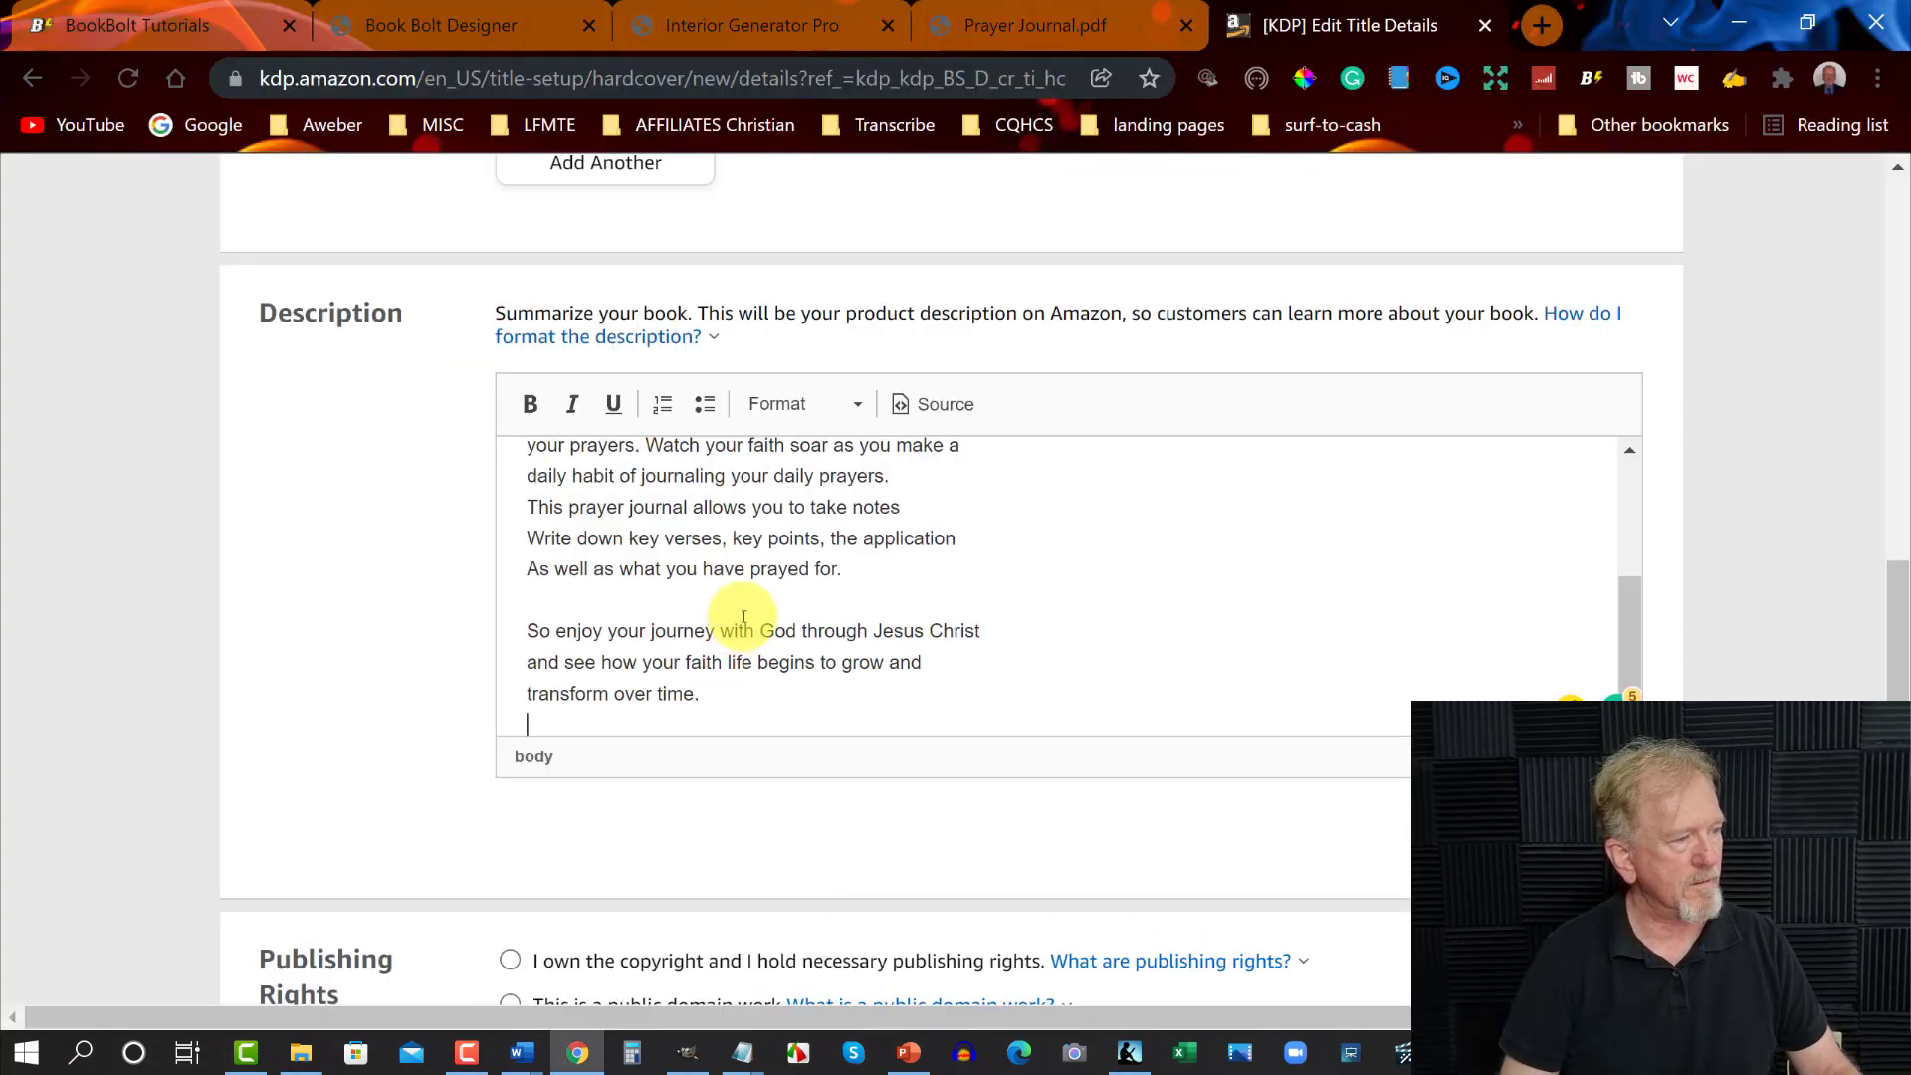
pyautogui.press('BackSpace')
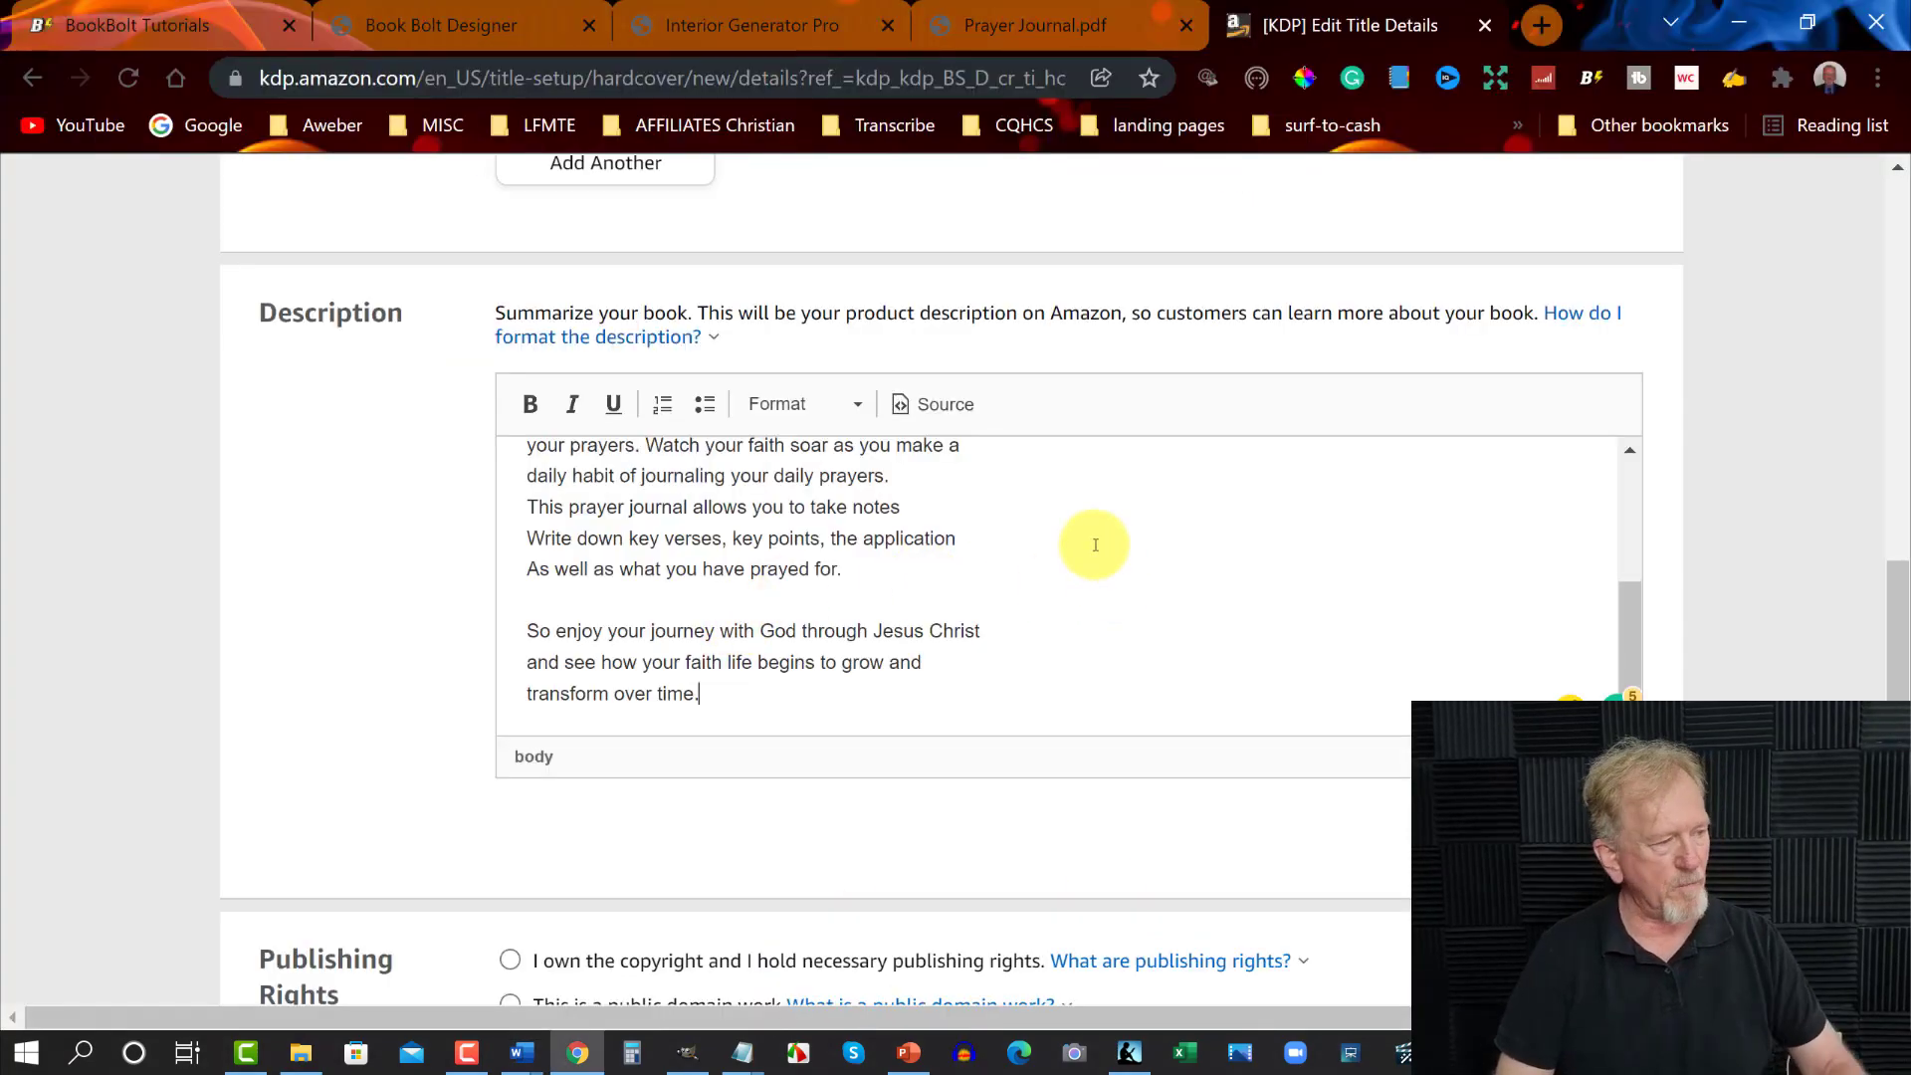
pyautogui.scroll(5, 1115, 529)
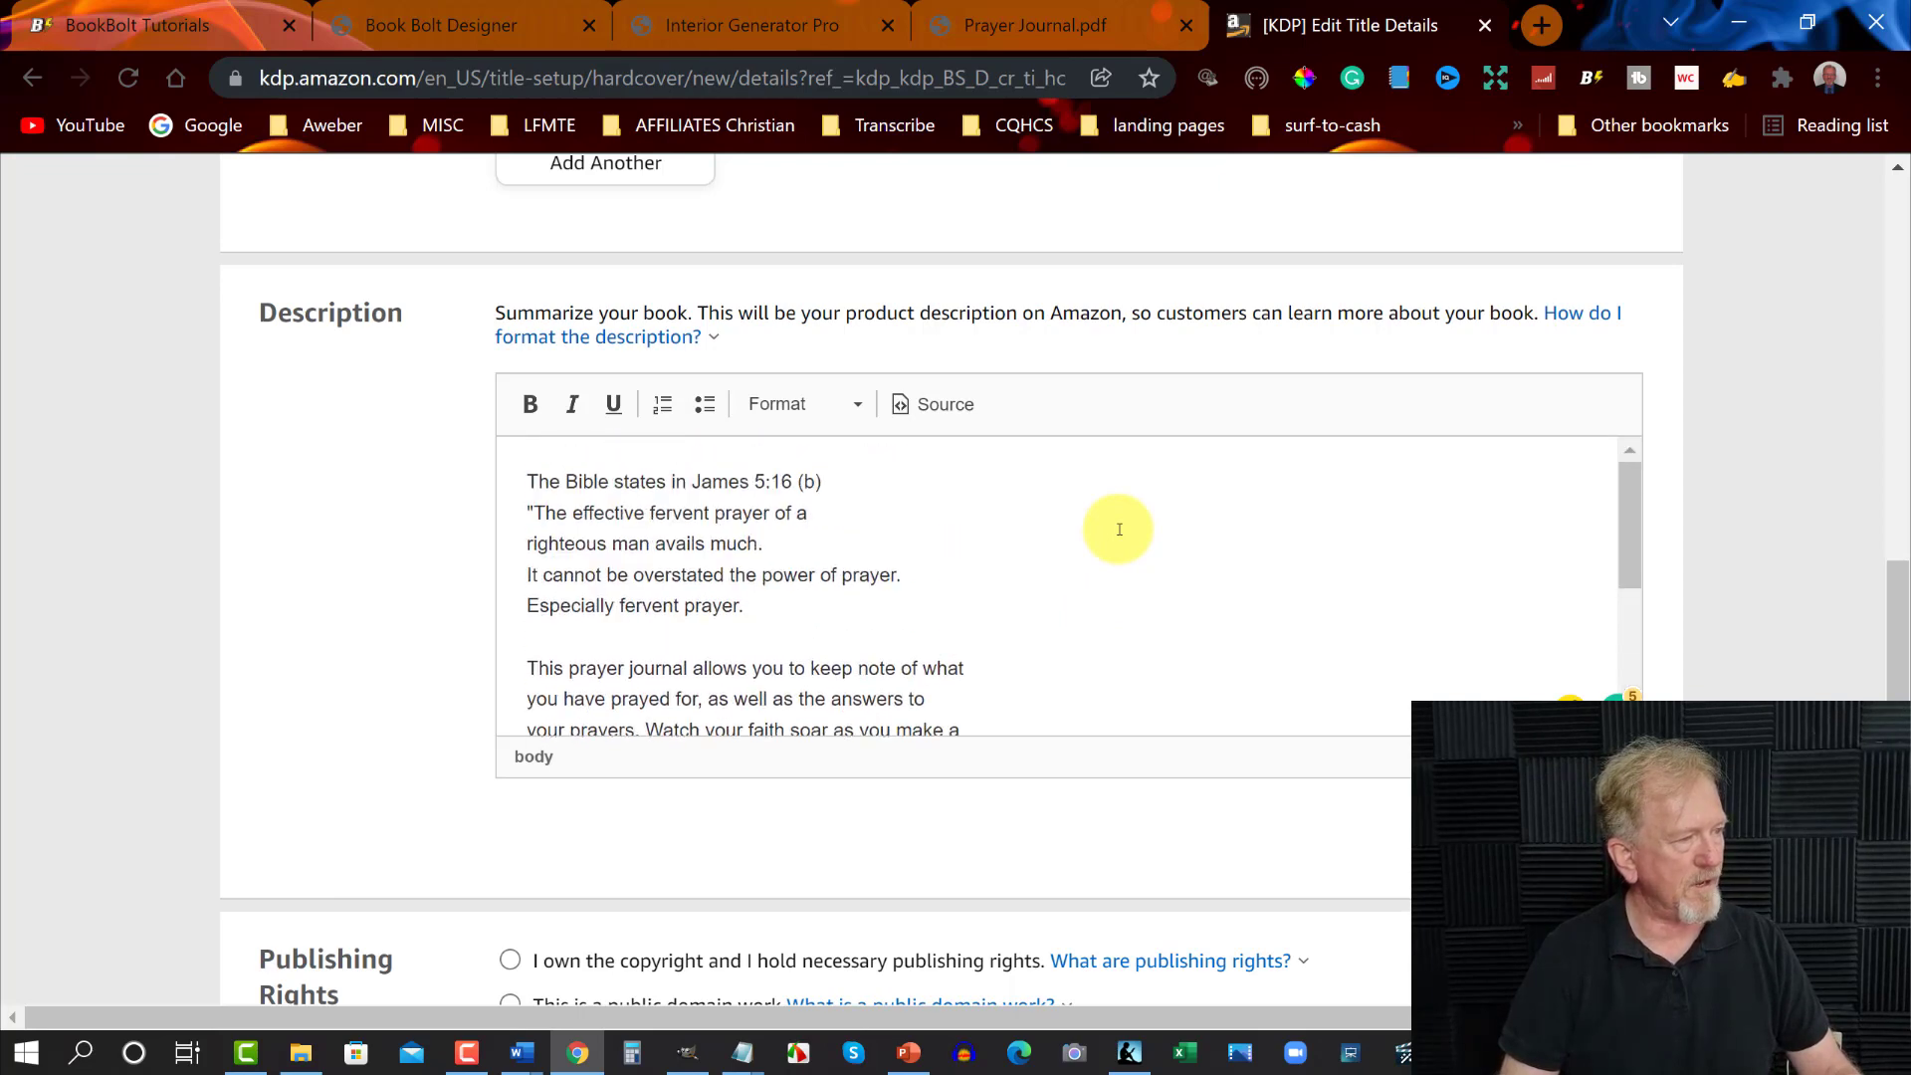
pyautogui.scroll(2, 1118, 530)
# Declare that you own the copyright and hold the necessary publishing rights, and place the cursor in the first keyword field
pyautogui.scroll(-5, 1152, 582)
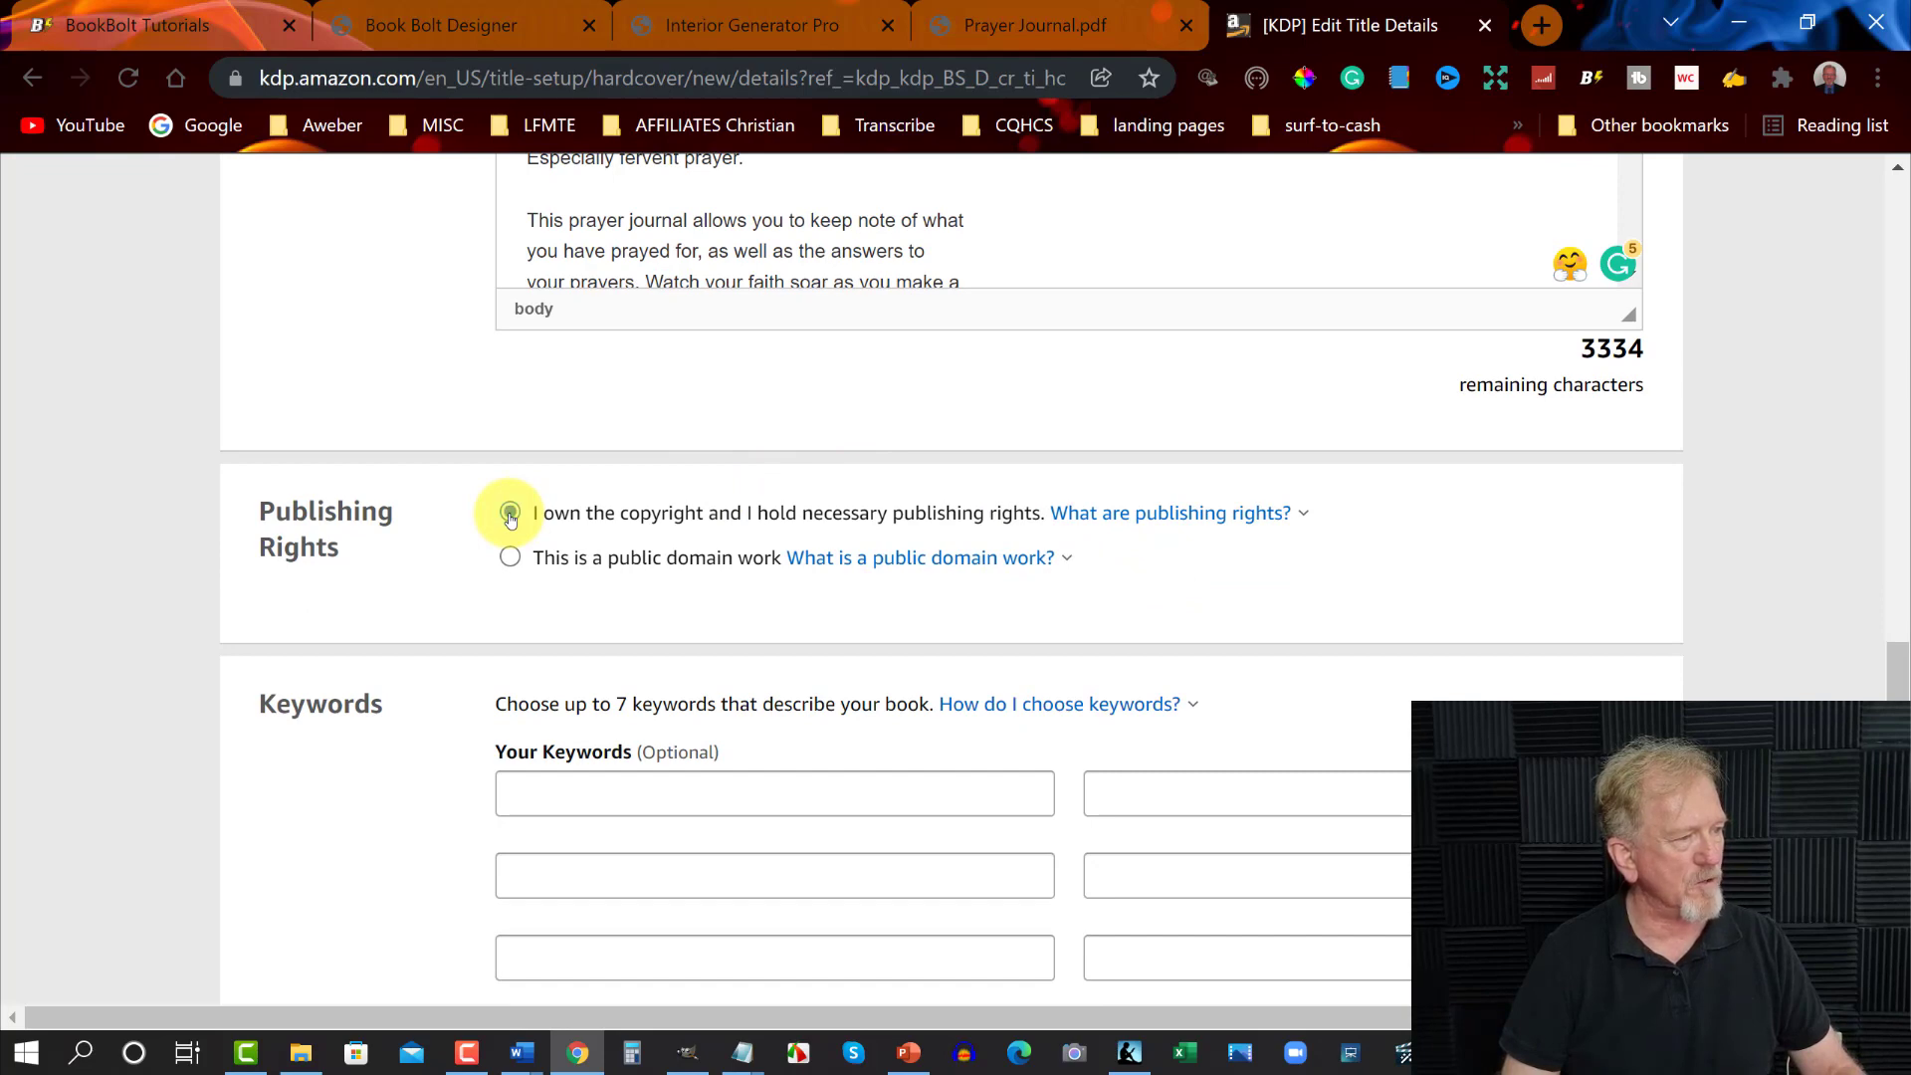
pyautogui.scroll(-3, 1059, 472)
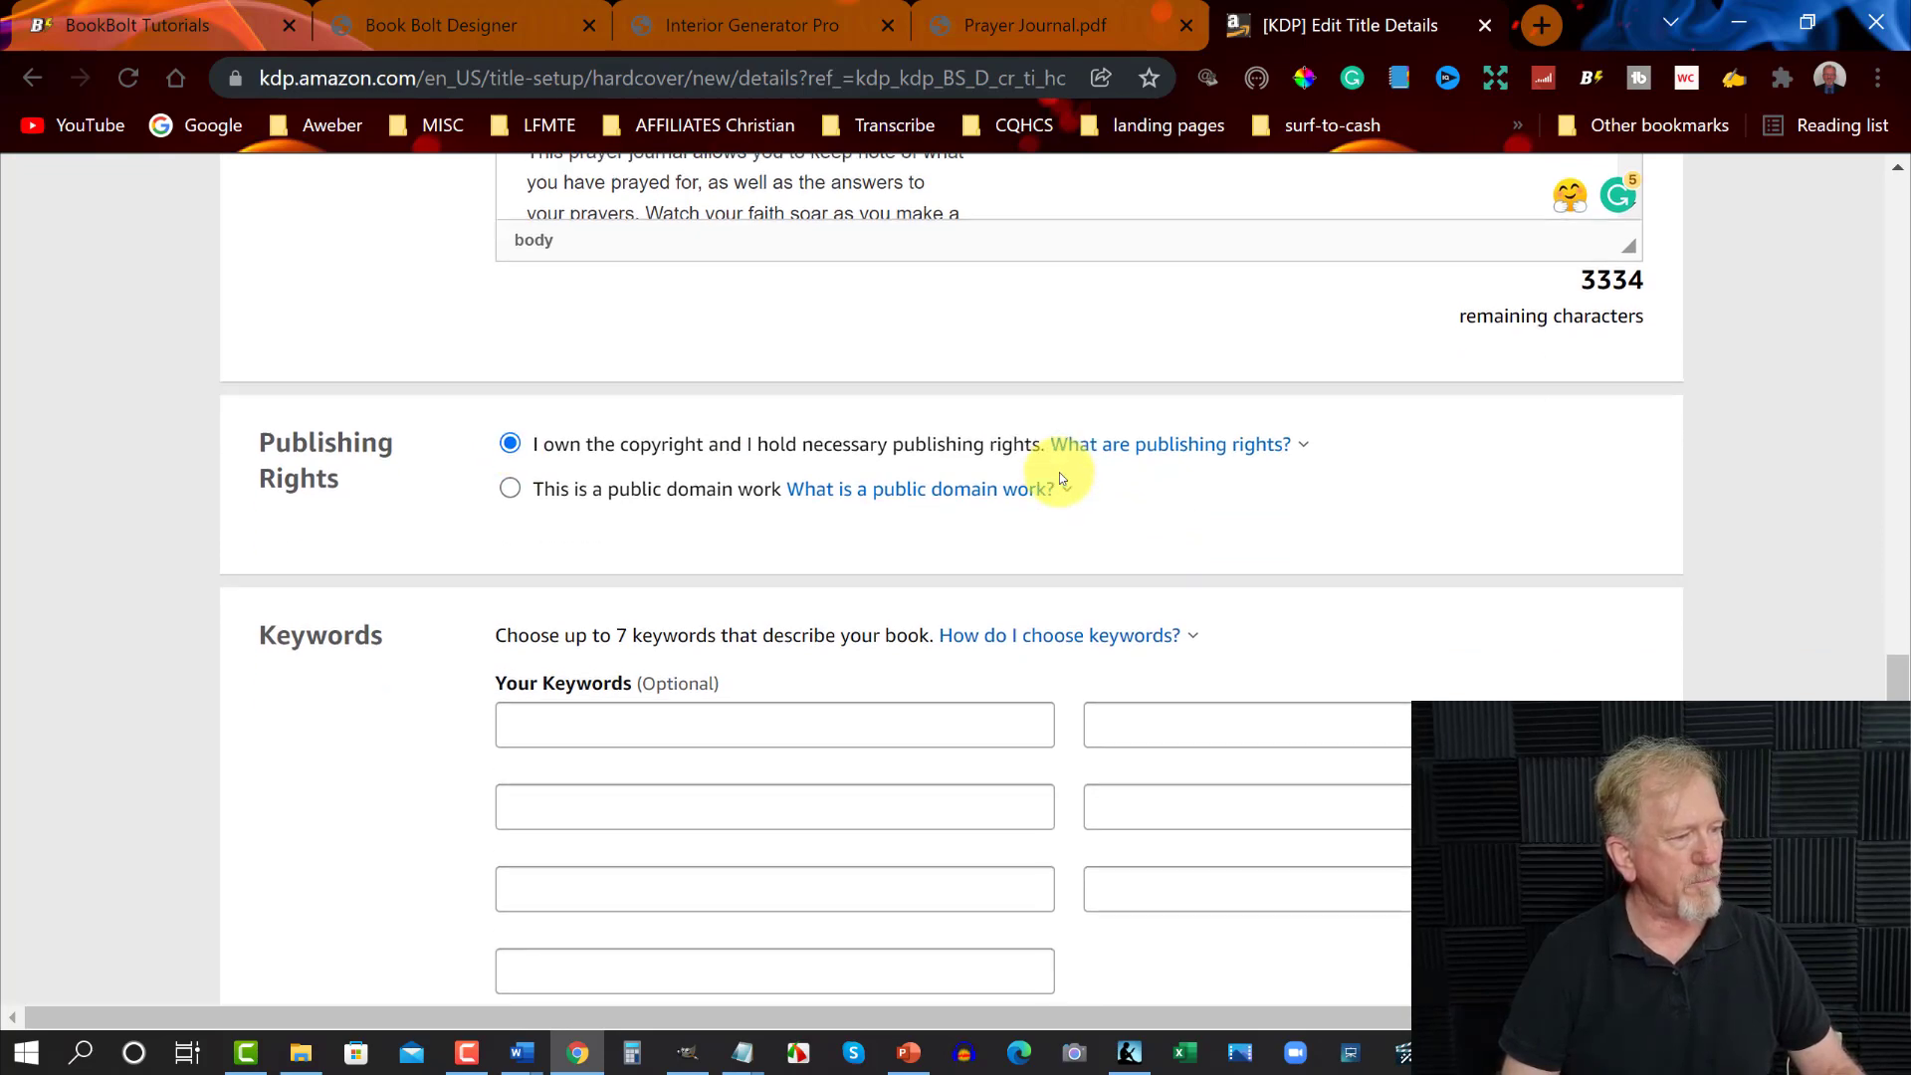
pyautogui.click(569, 496)
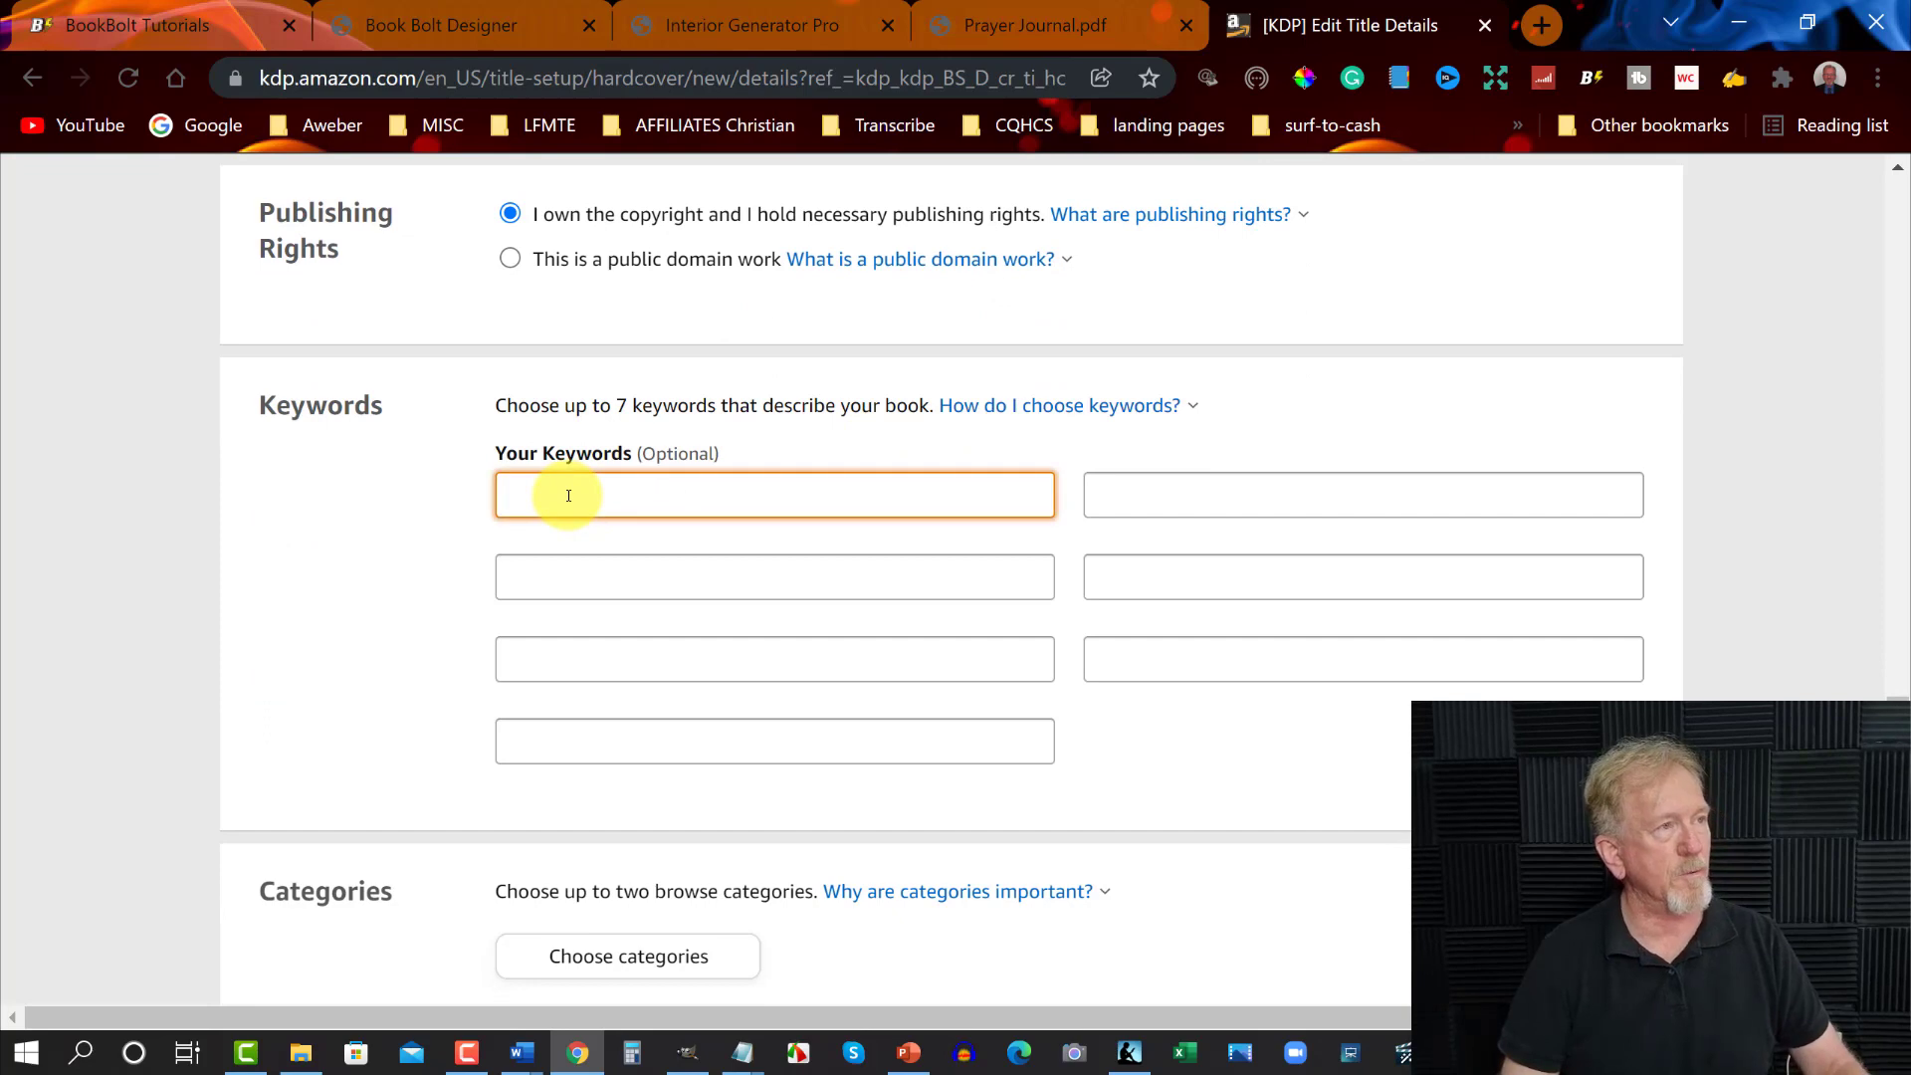
# Switch to the Book Bolt members site and run a keyword search for "mens prayer journal"
pyautogui.click(119, 15)
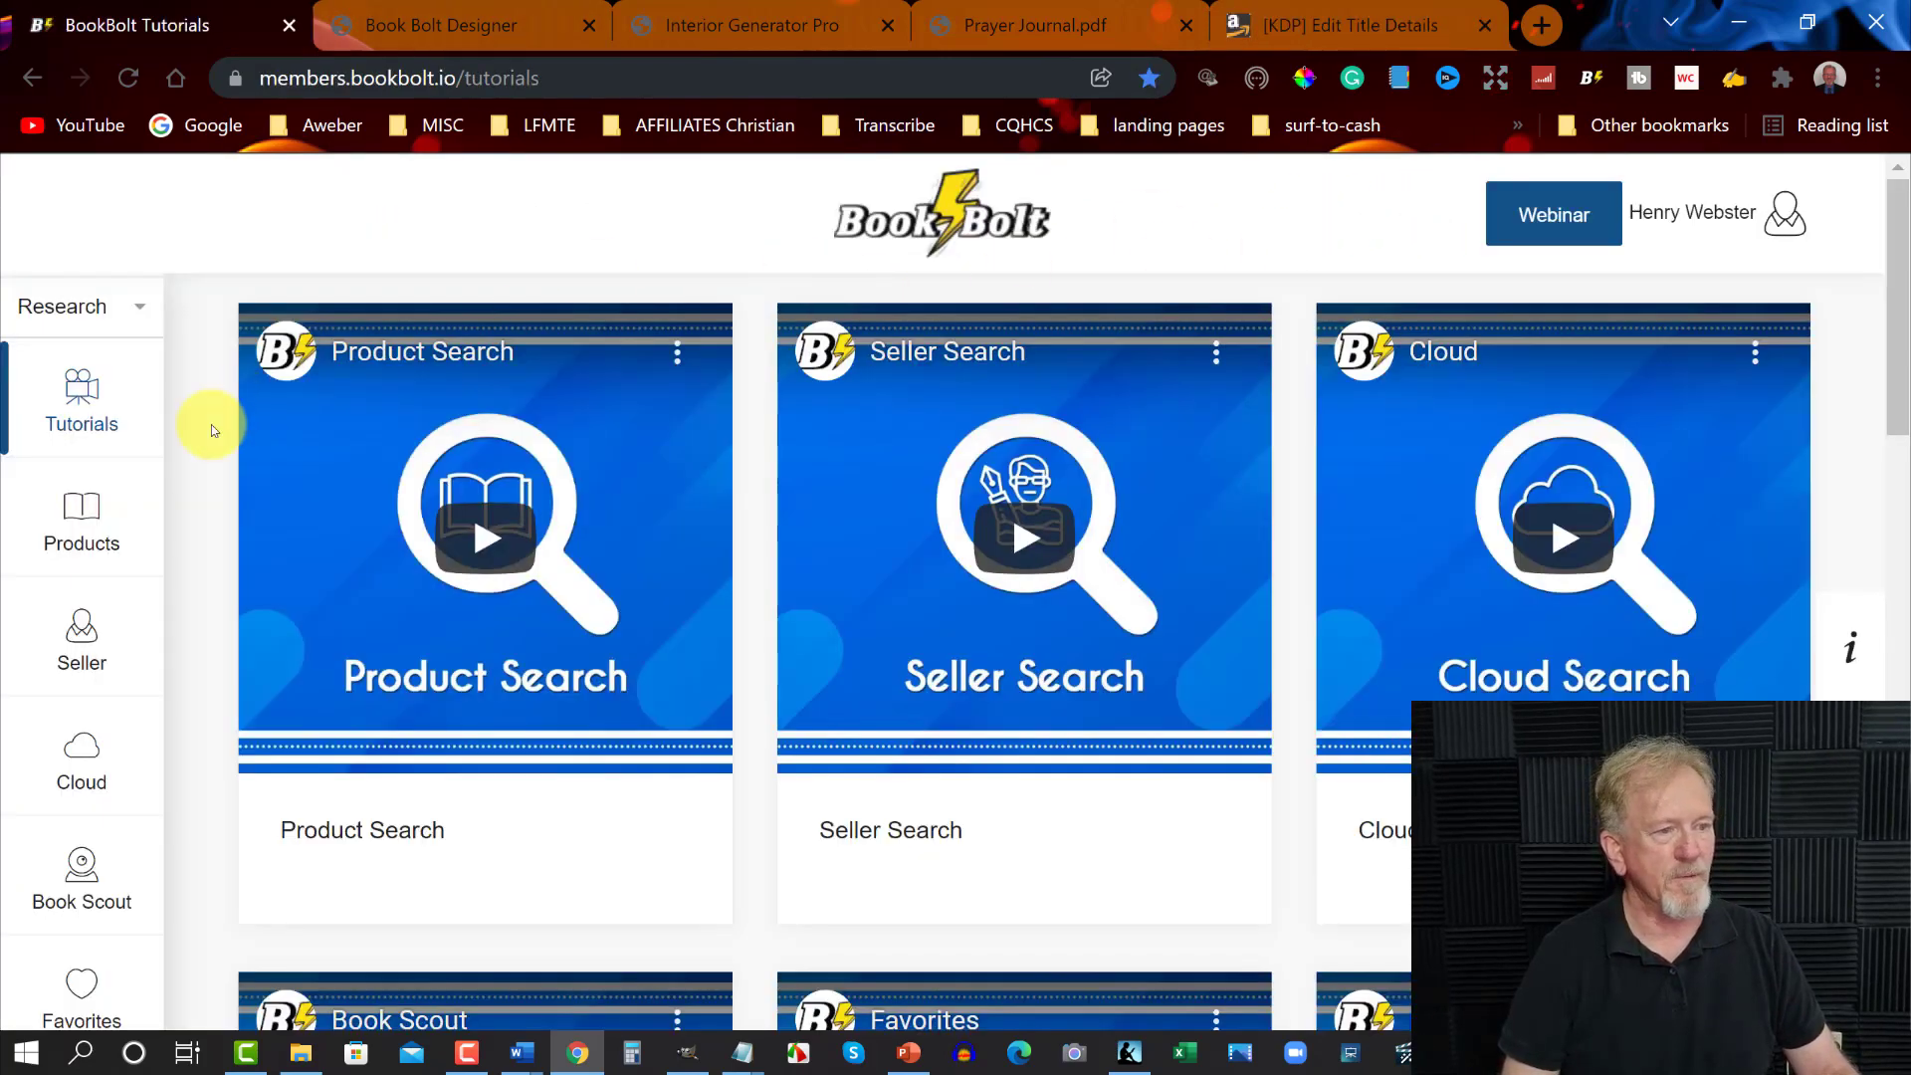
pyautogui.scroll(-3, 56, 624)
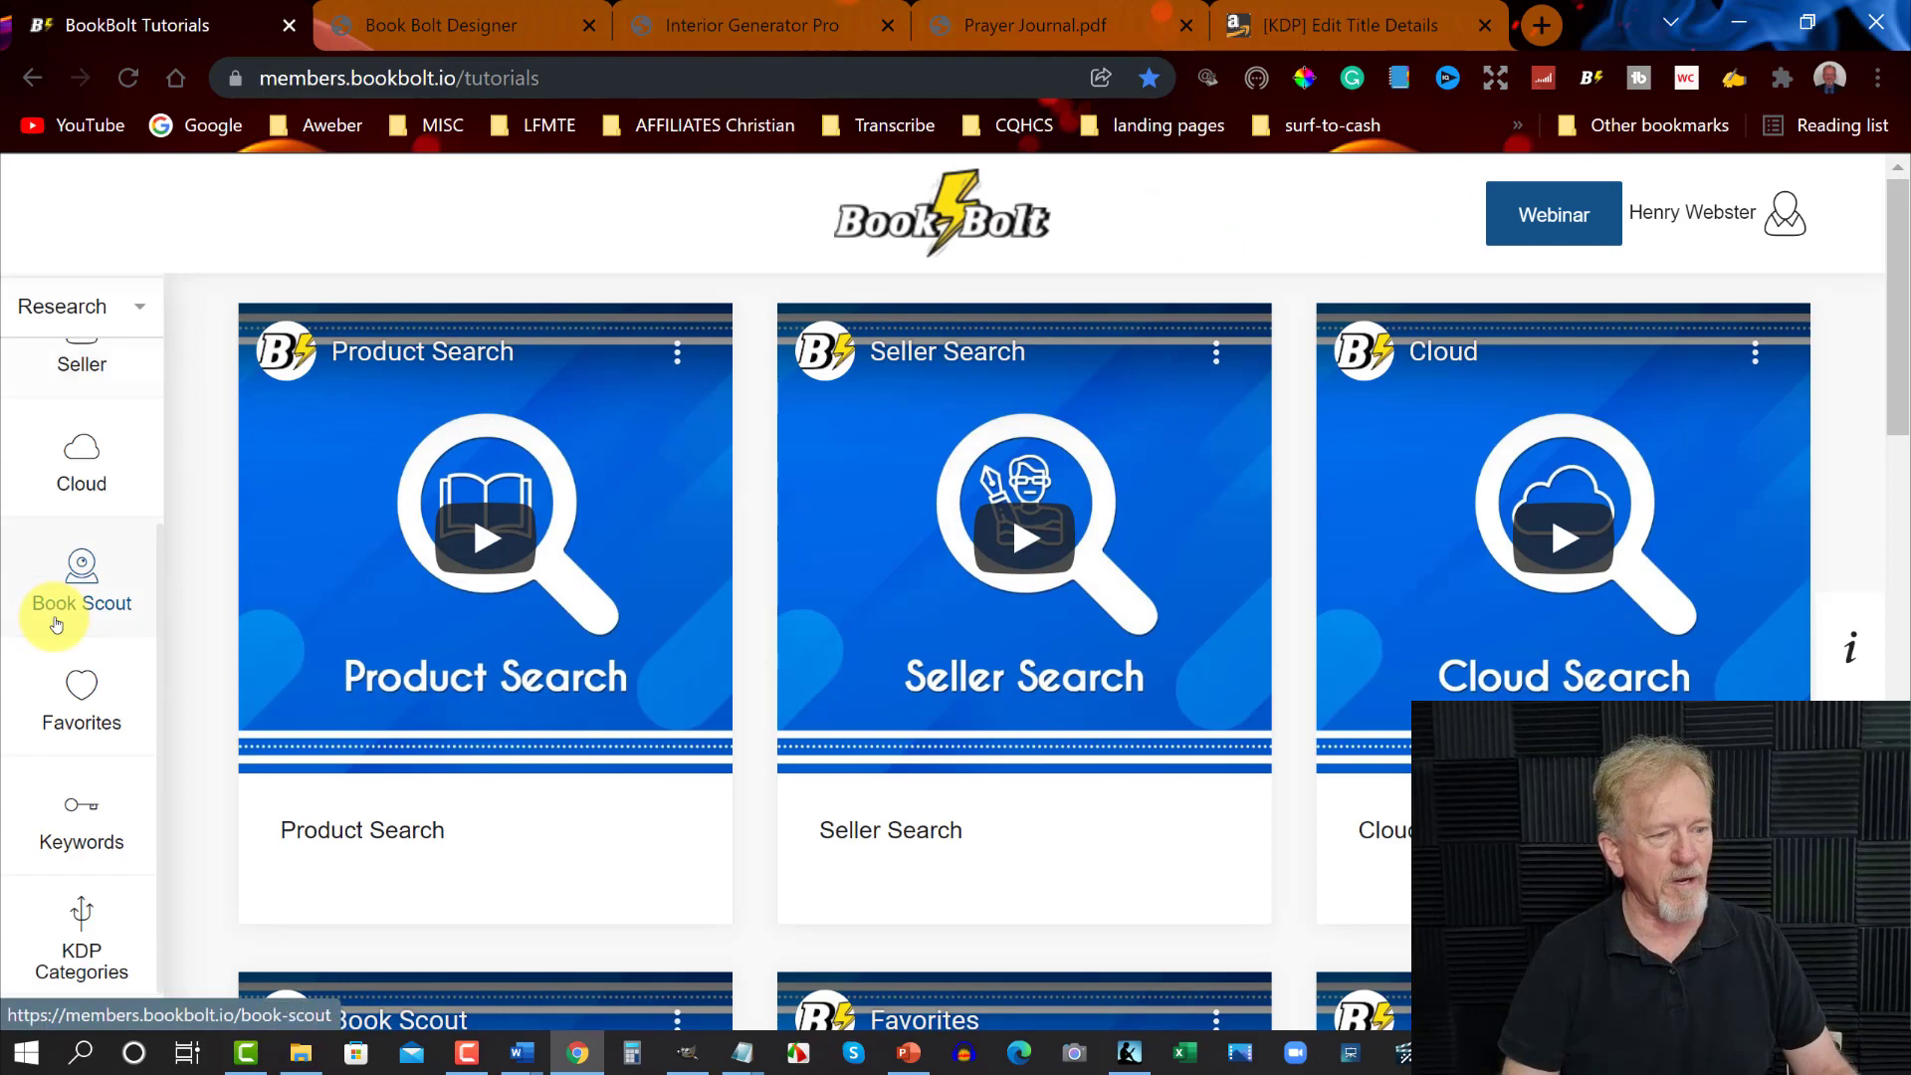
pyautogui.click(63, 816)
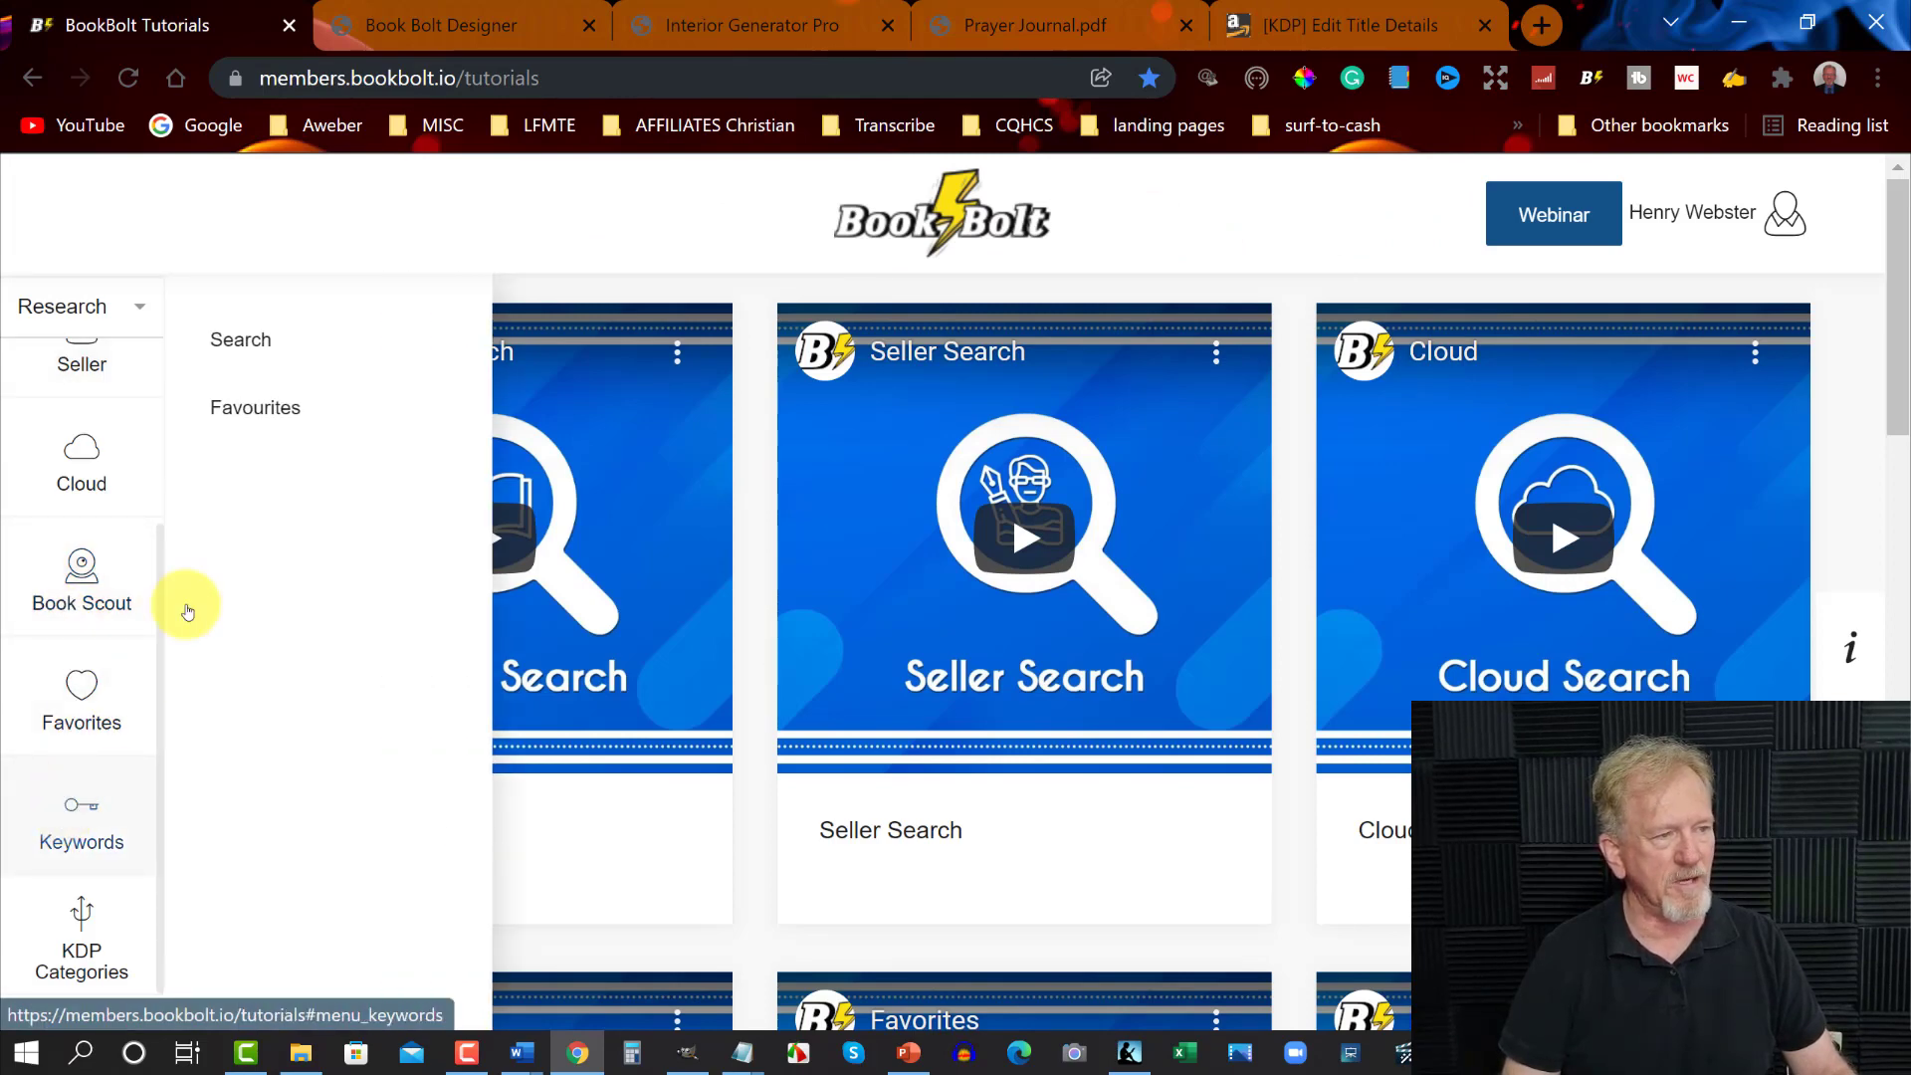
pyautogui.click(250, 335)
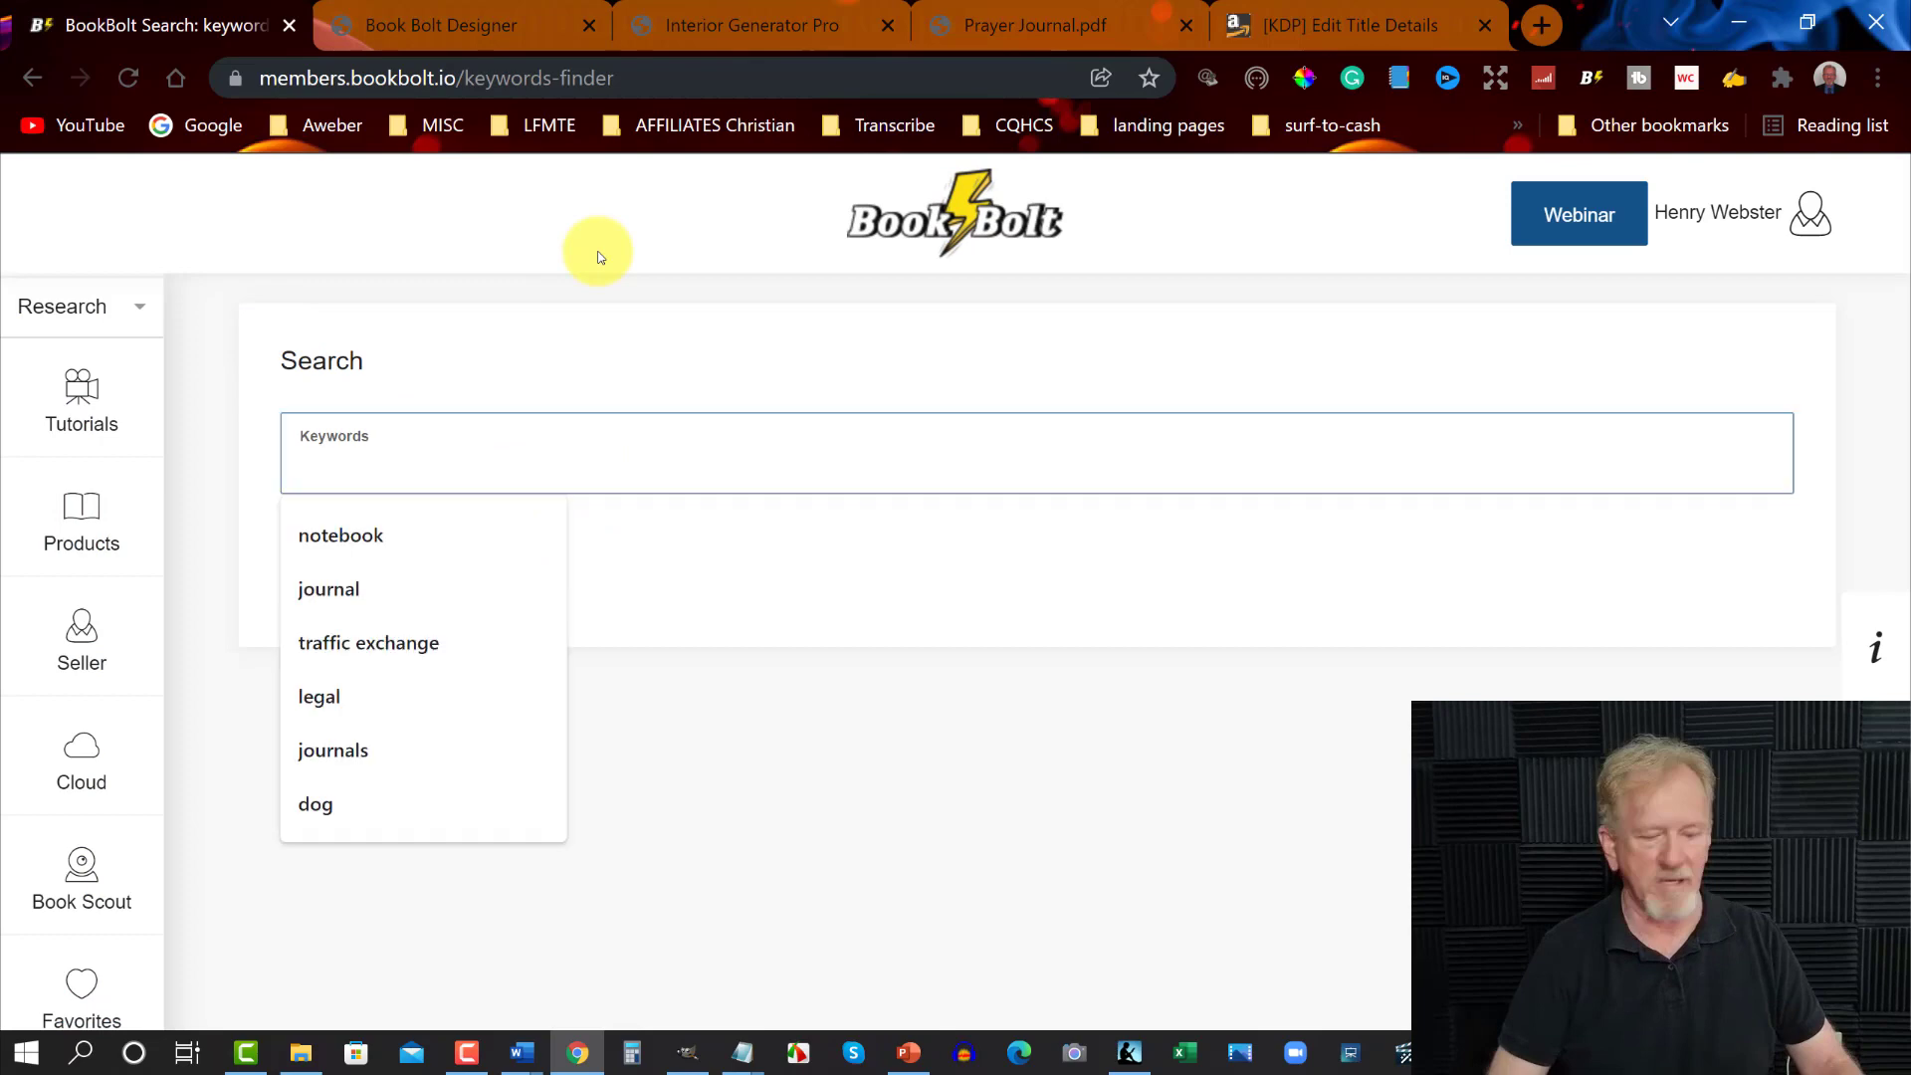
pyautogui.write('m')
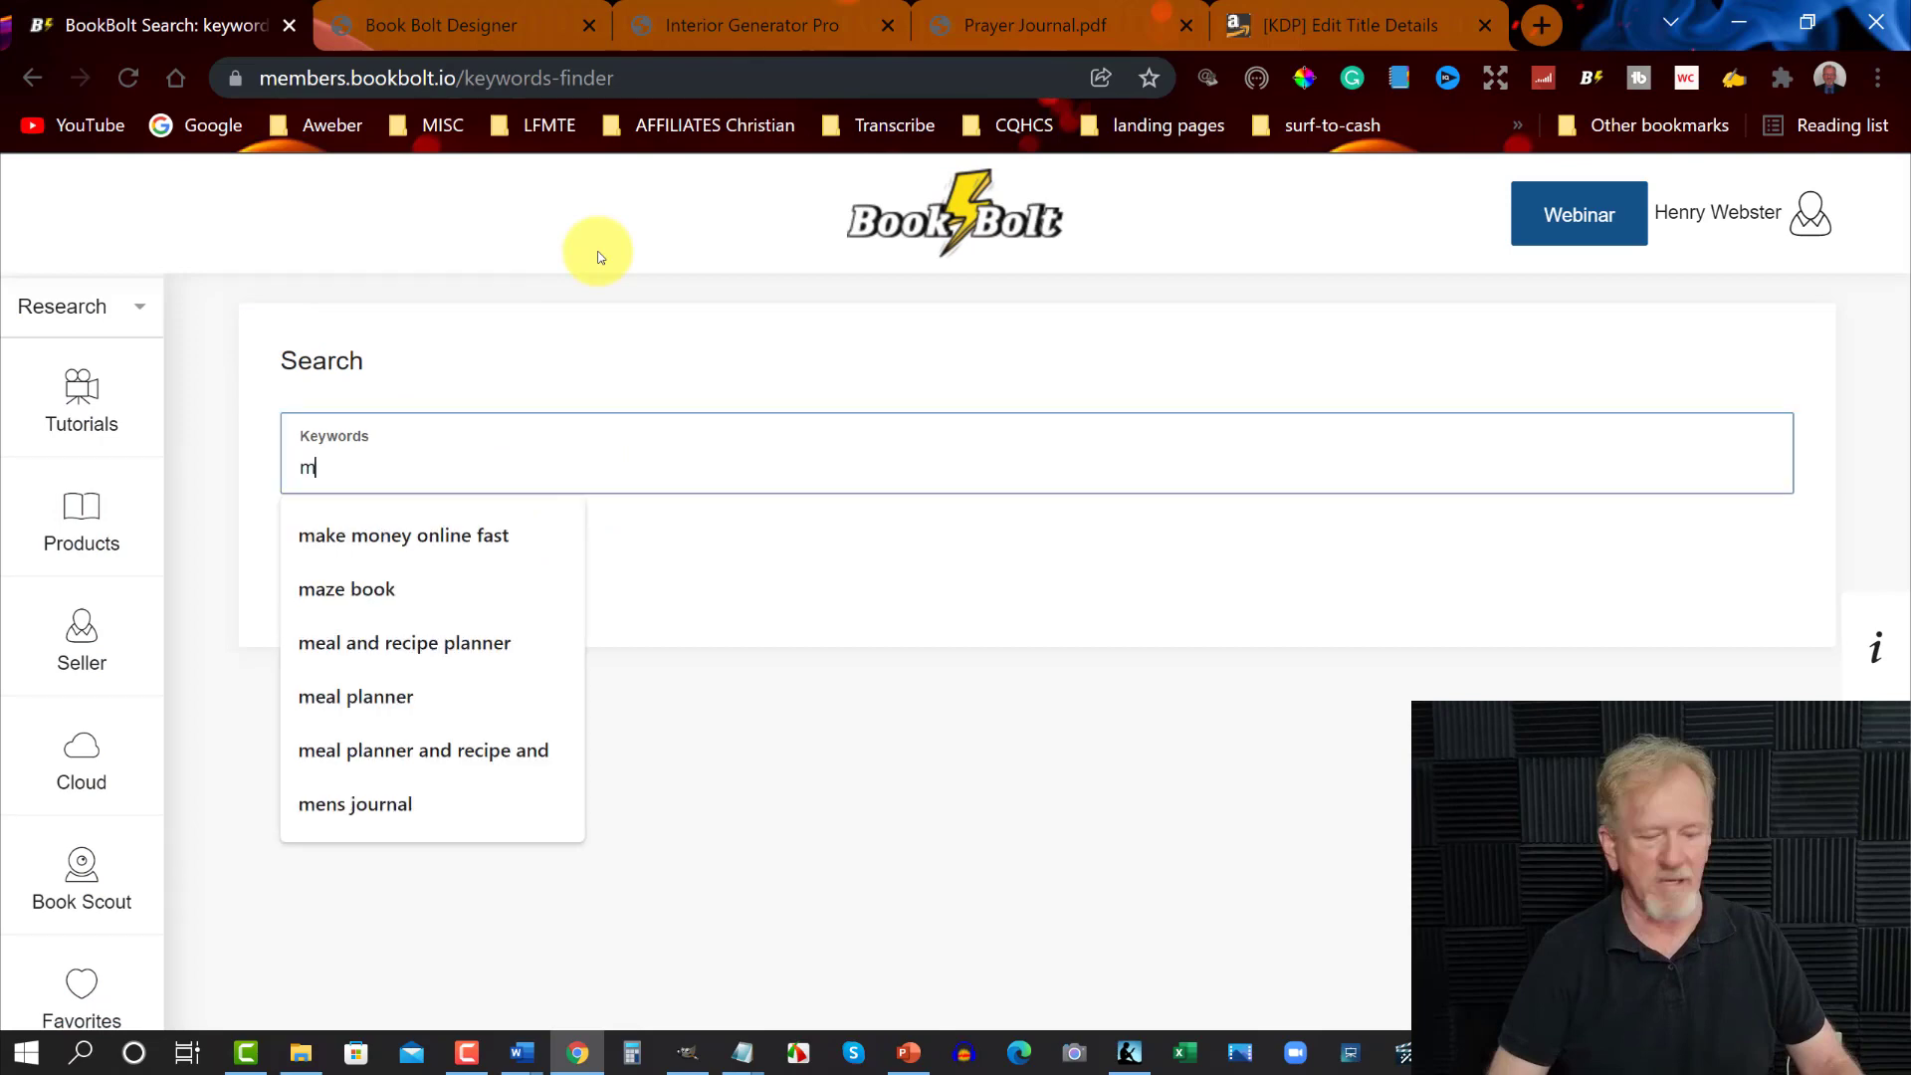
pyautogui.write('ens prayer')
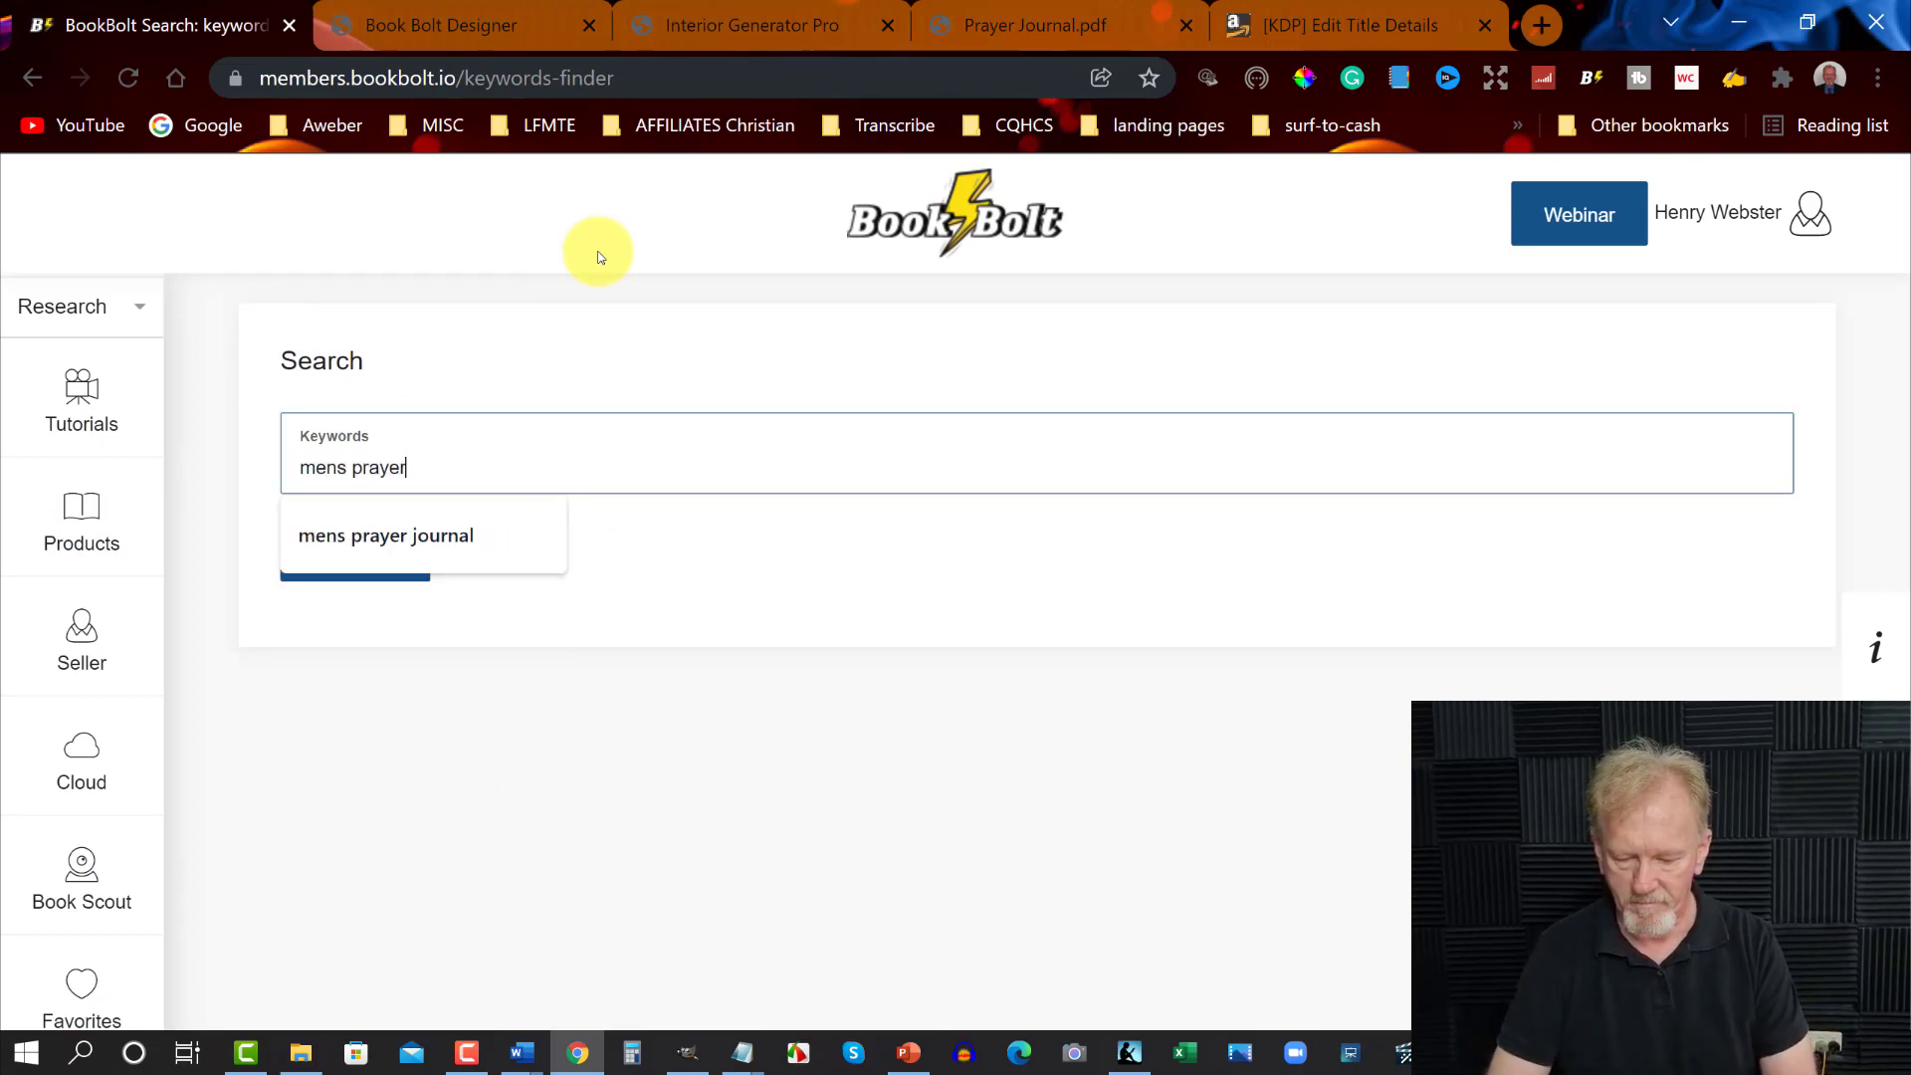
pyautogui.write(' journal')
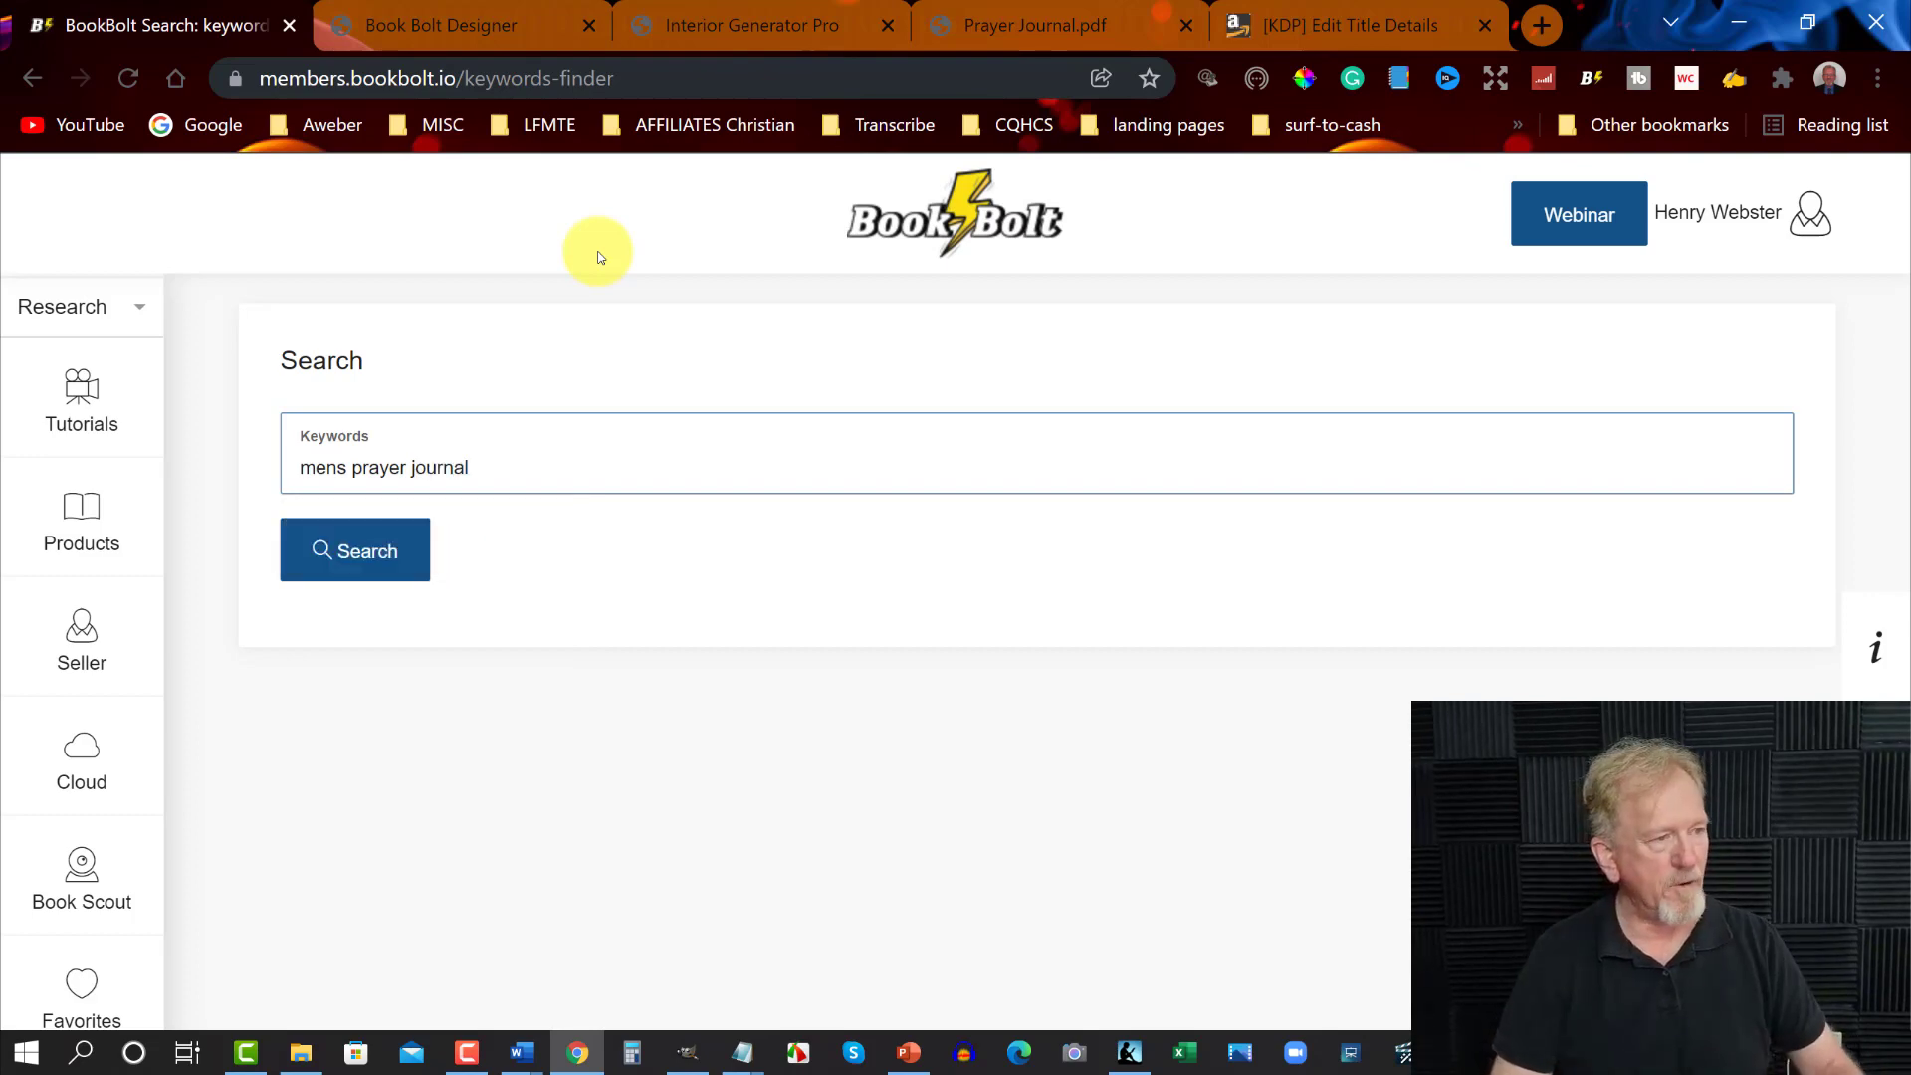
pyautogui.click(383, 547)
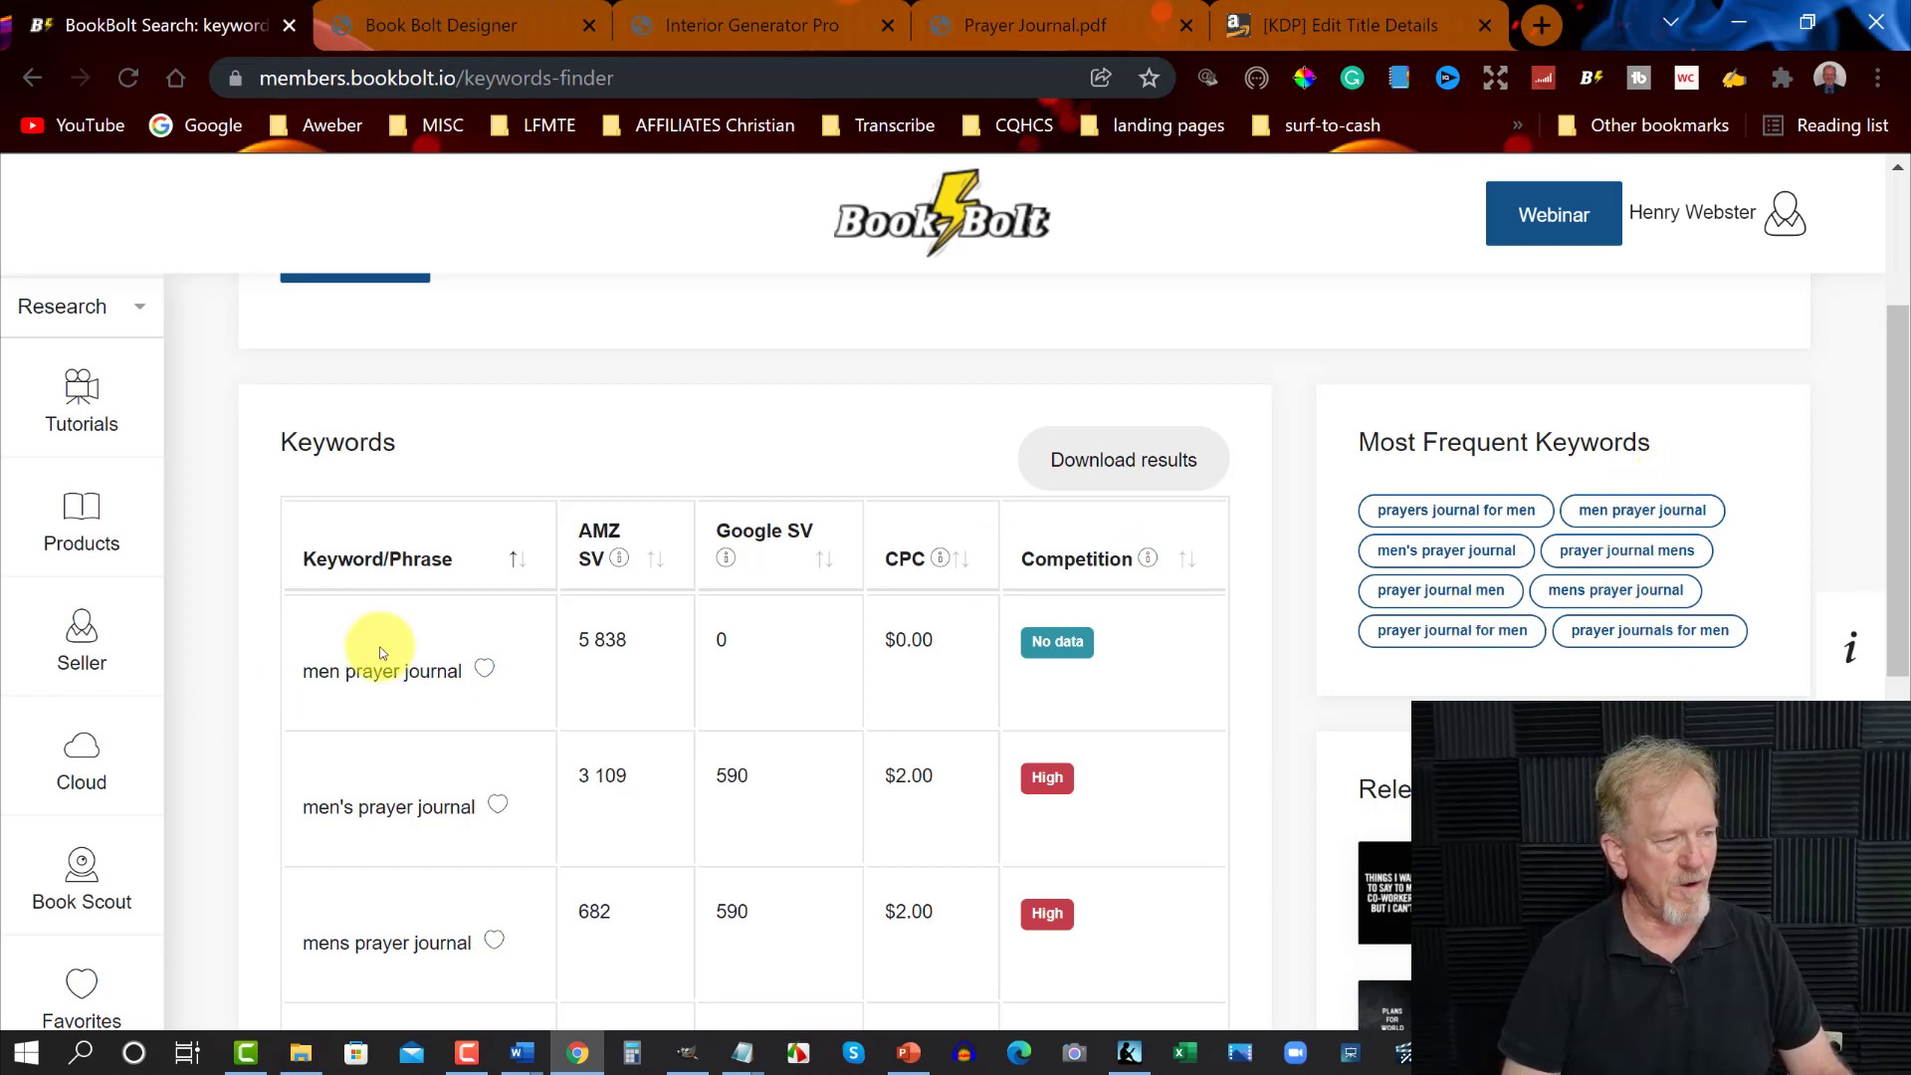
# Save the keyword "men prayer journal" to favorites and look through the remaining keyword results
pyautogui.scroll(-1, 379, 647)
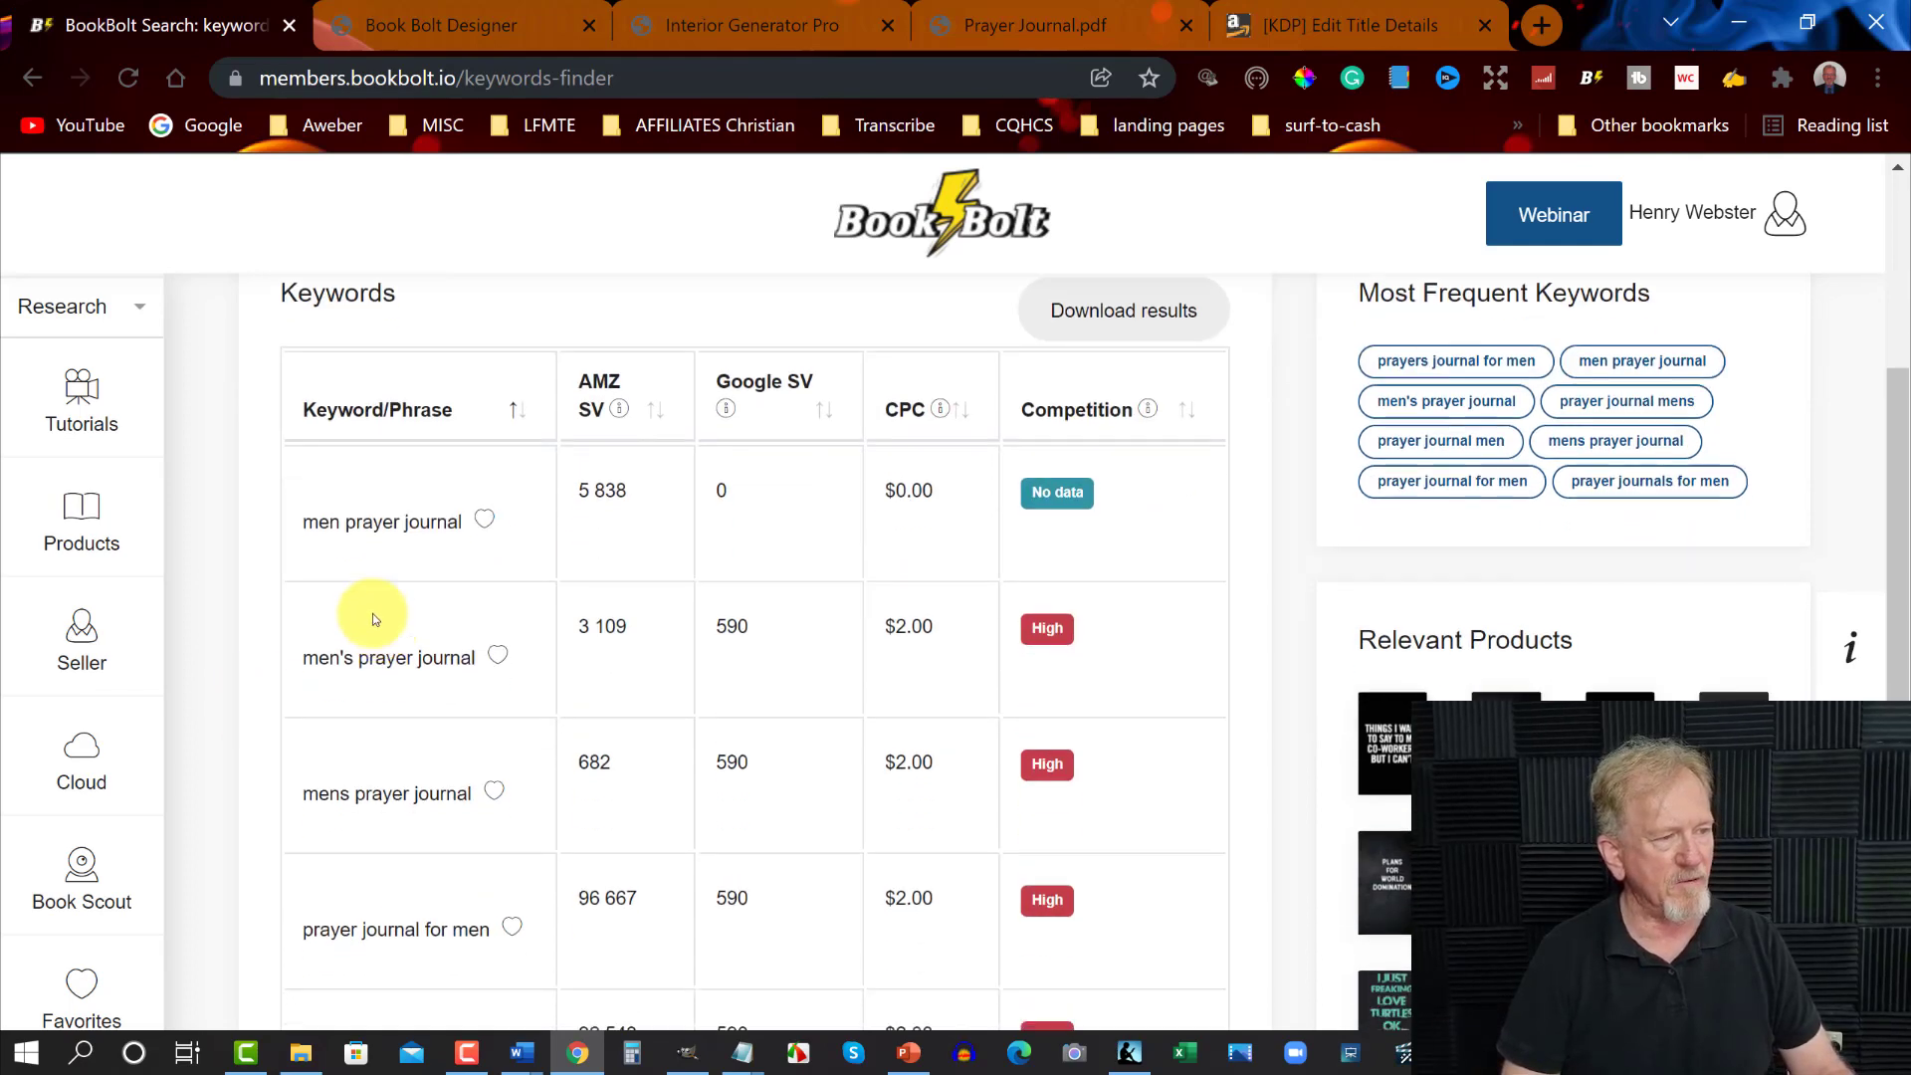
pyautogui.click(485, 519)
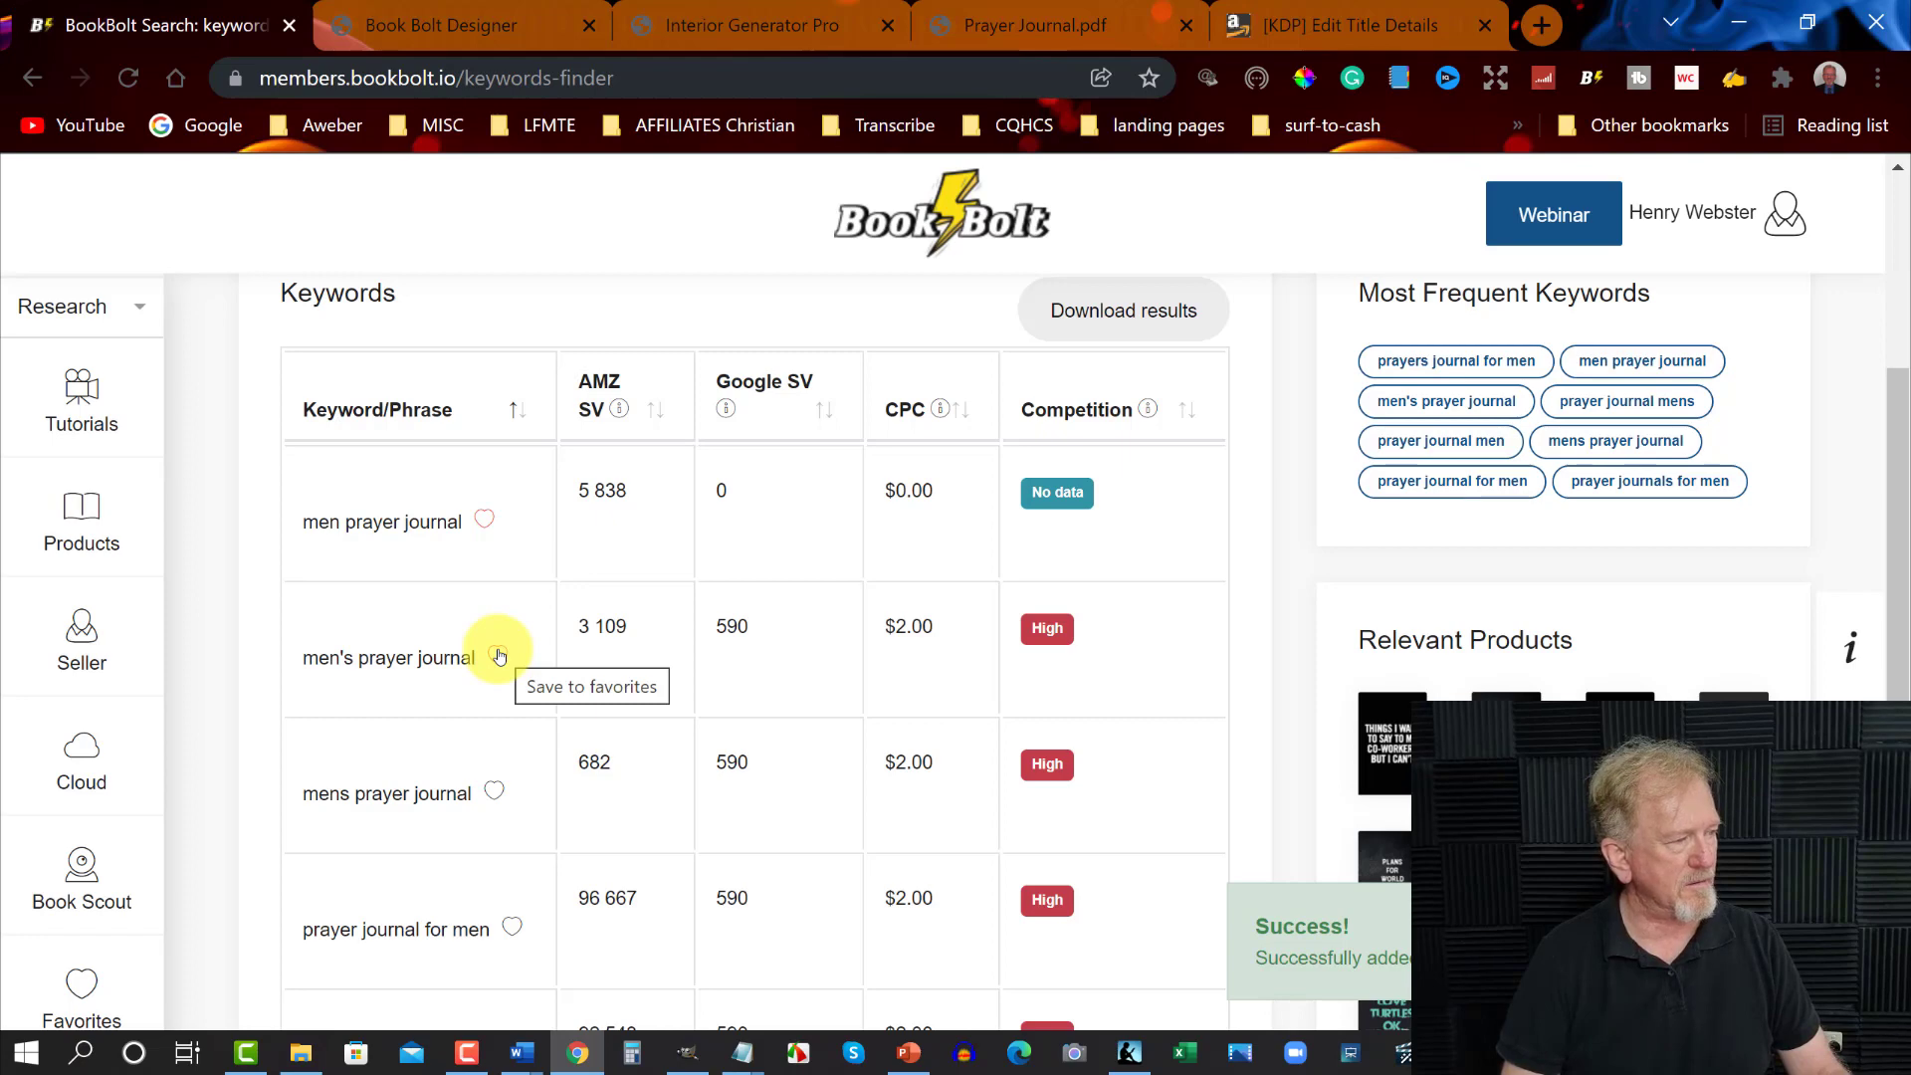
pyautogui.scroll(-5, 613, 619)
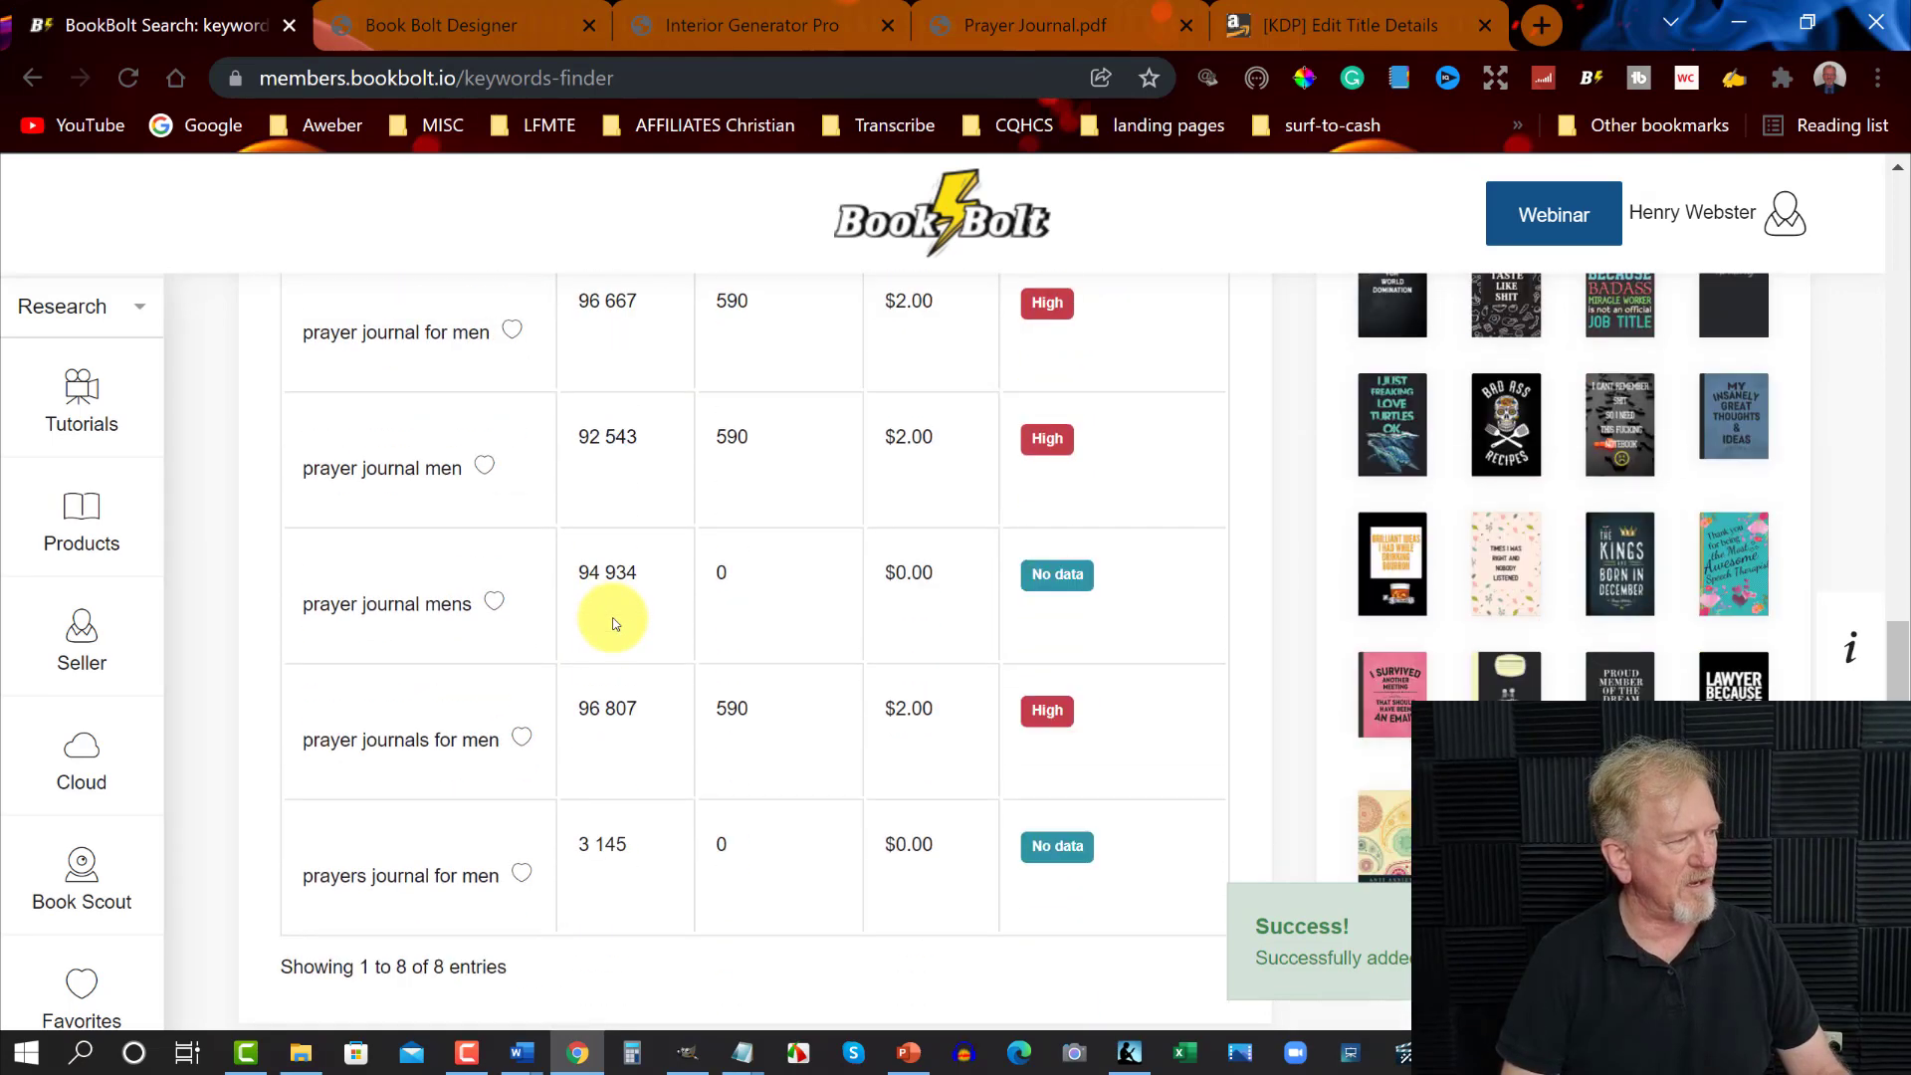
pyautogui.scroll(5, 613, 623)
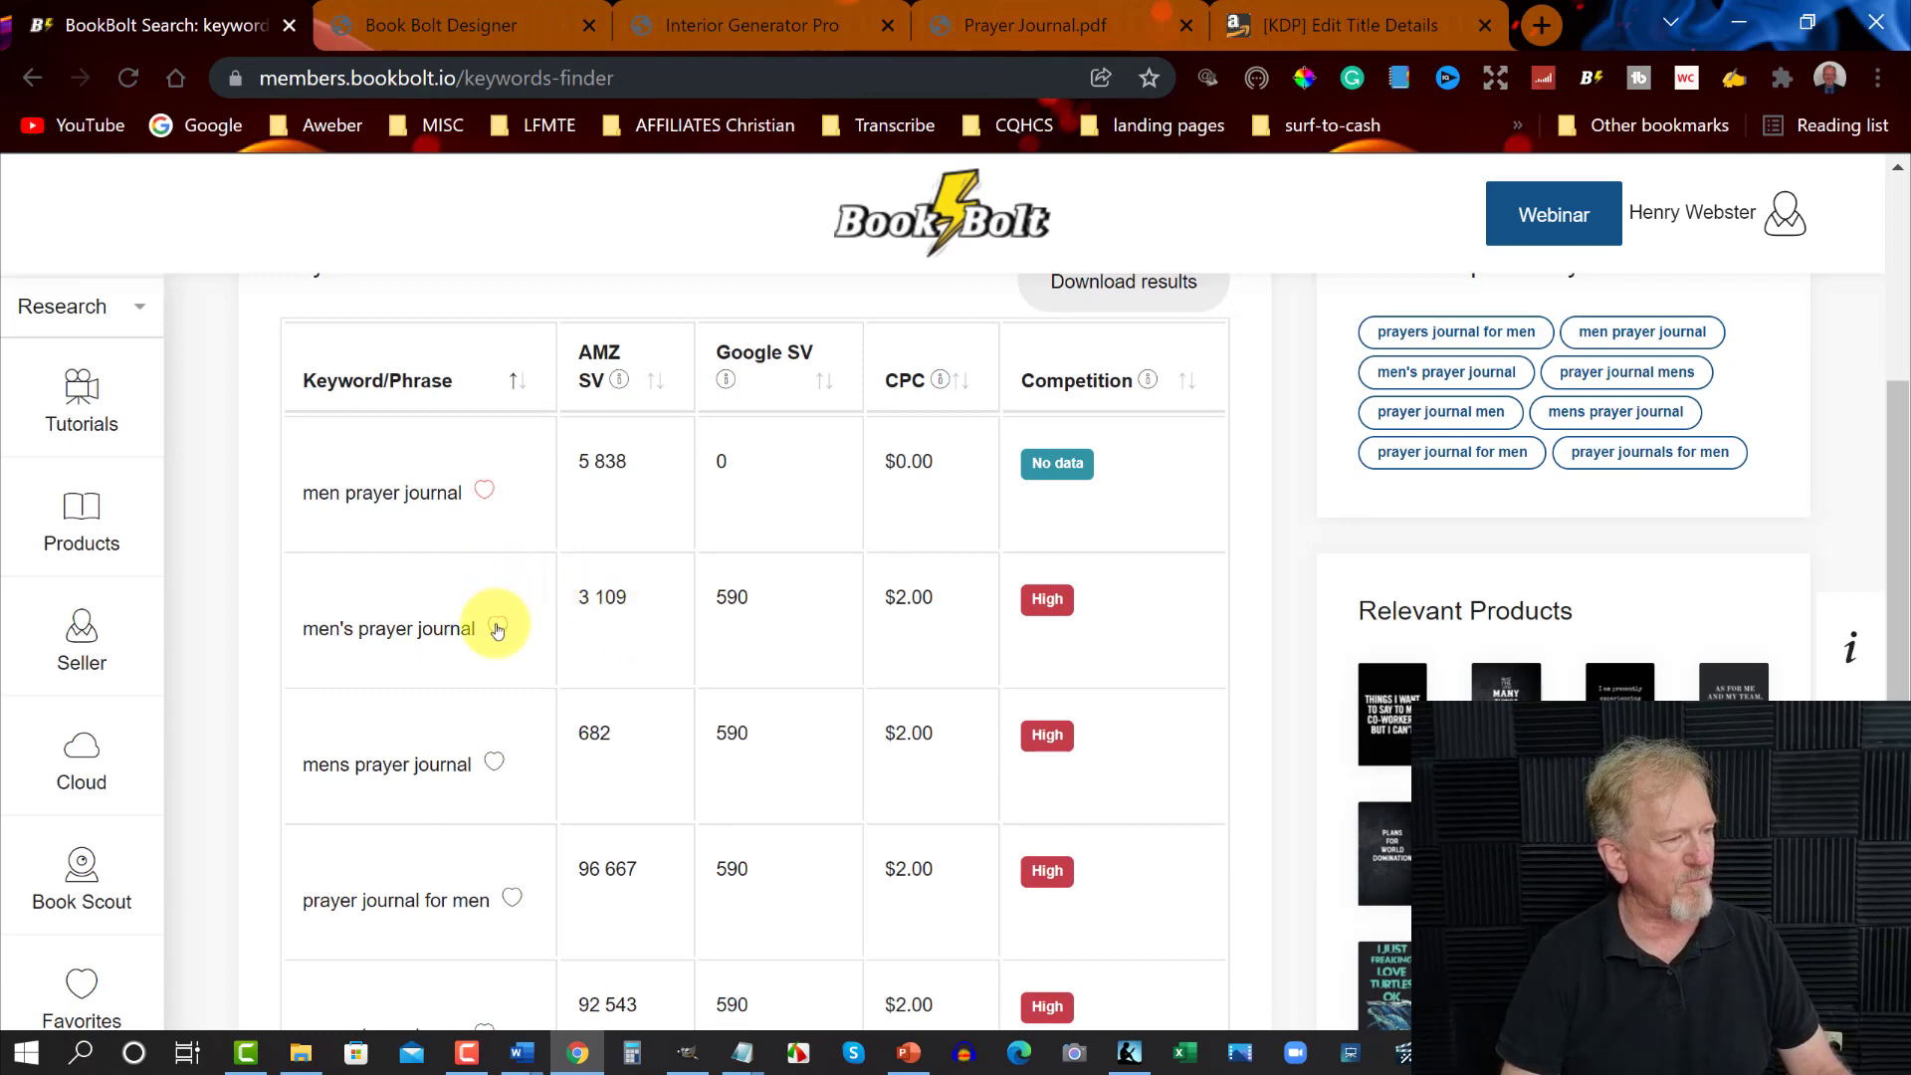
# Save the keywords "mens prayer journal", "prayer journal mens", "prayer journal men", "prayer journals for men" and "prayers journal for men" to favorites
pyautogui.click(497, 765)
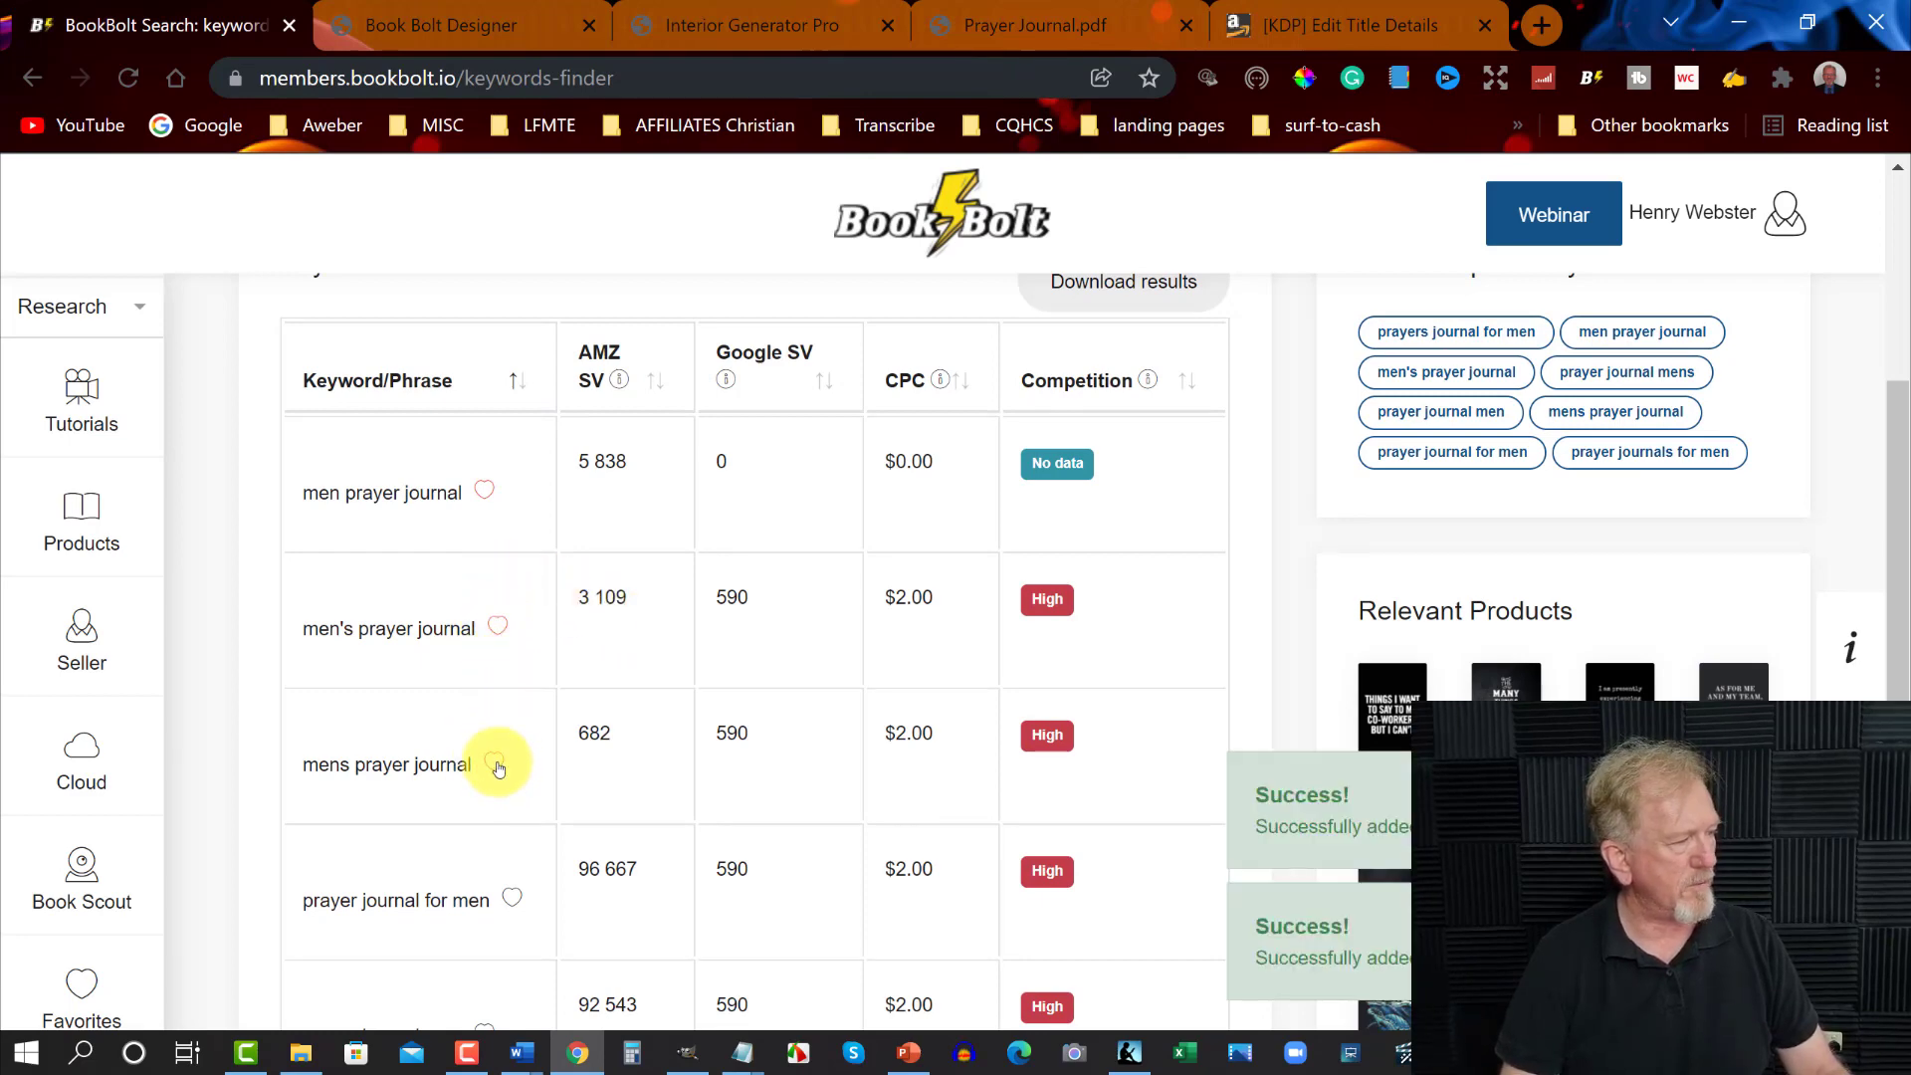
pyautogui.scroll(-4, 495, 762)
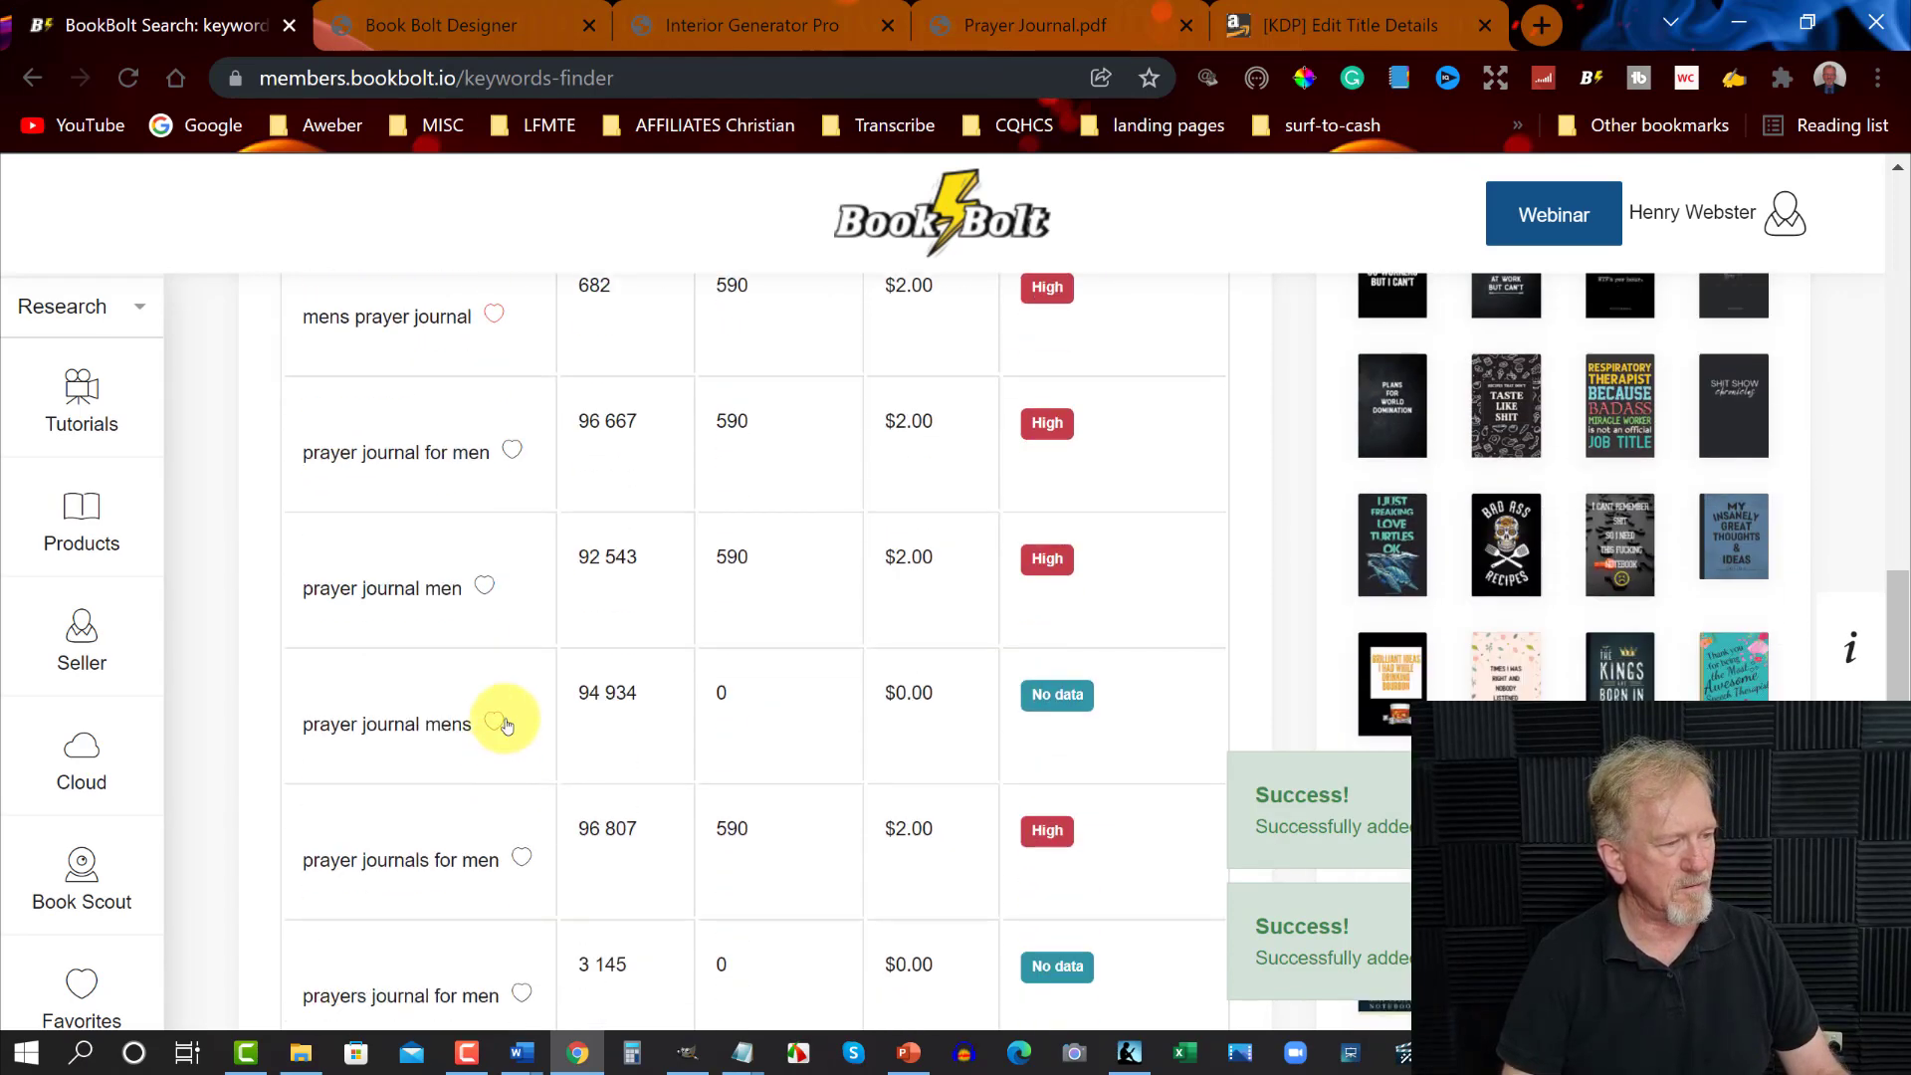
pyautogui.click(493, 715)
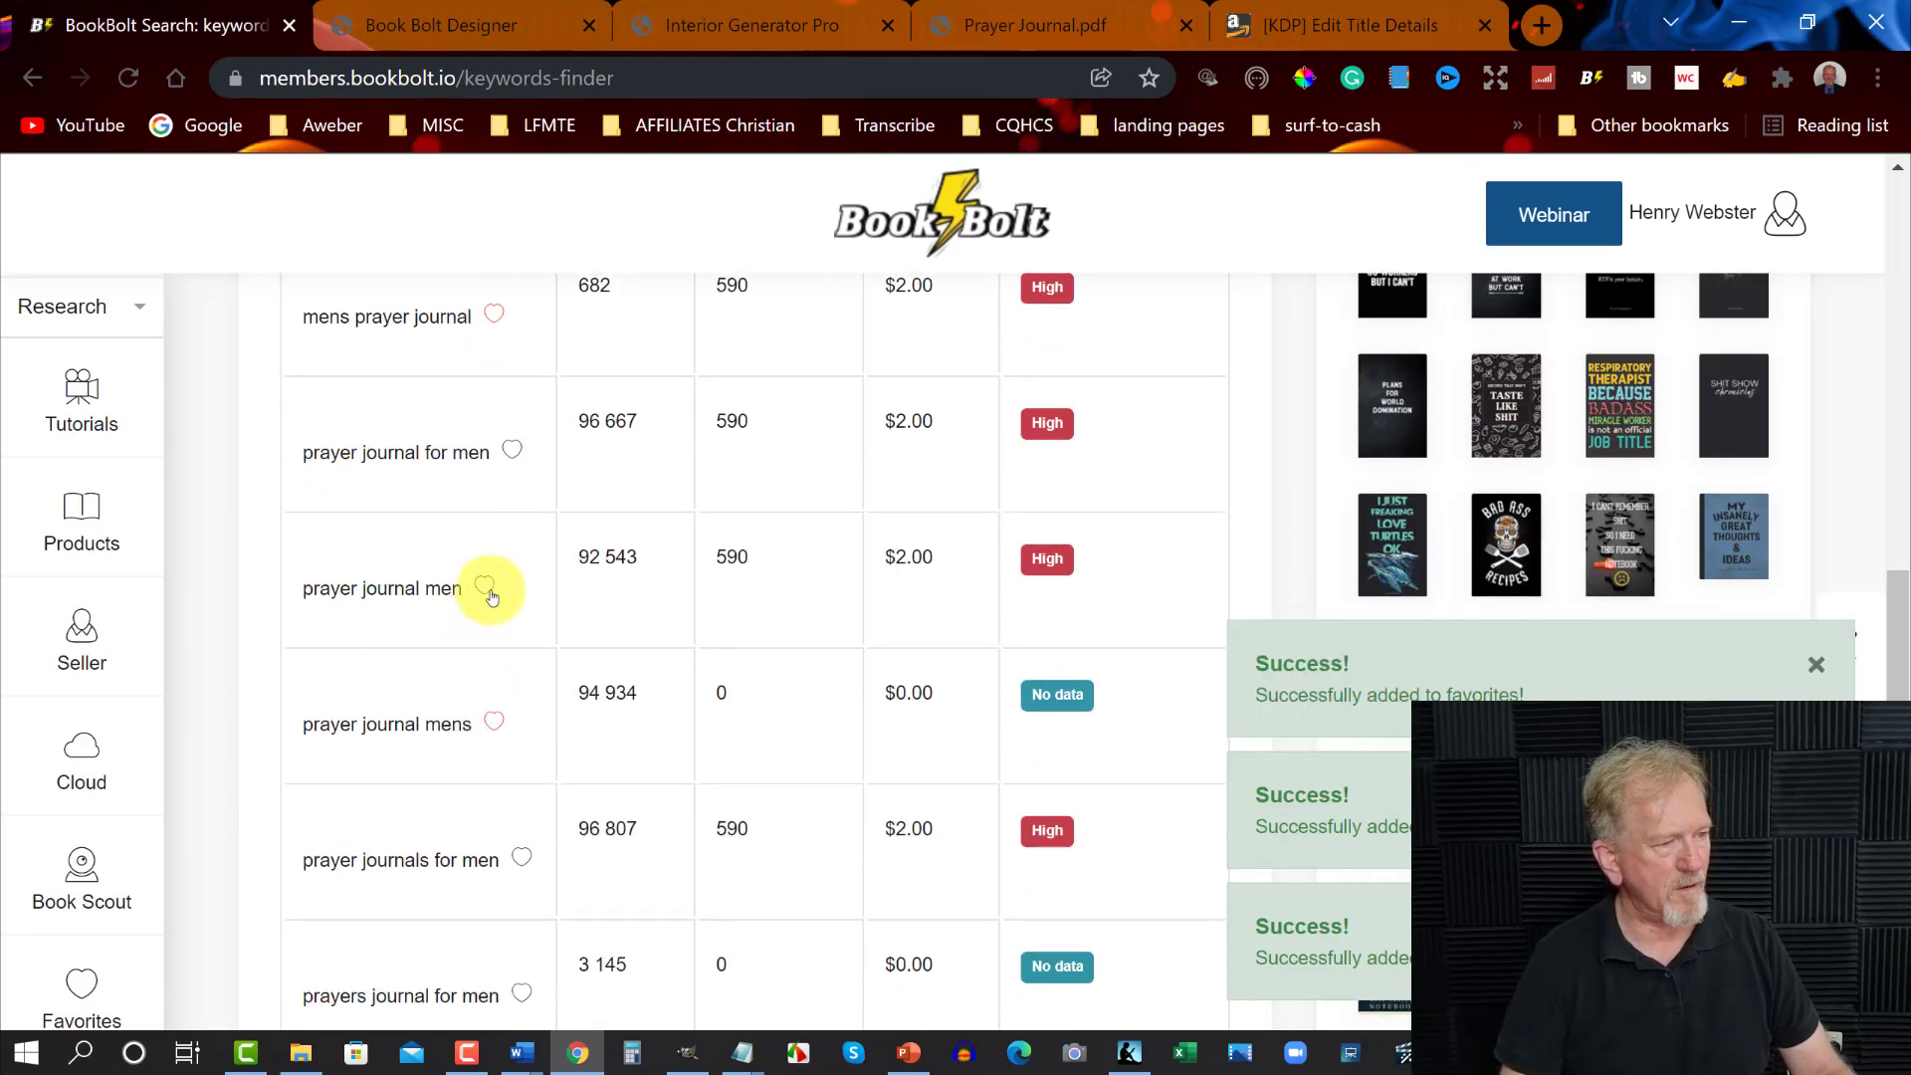
pyautogui.click(486, 586)
pyautogui.scroll(-2, 514, 659)
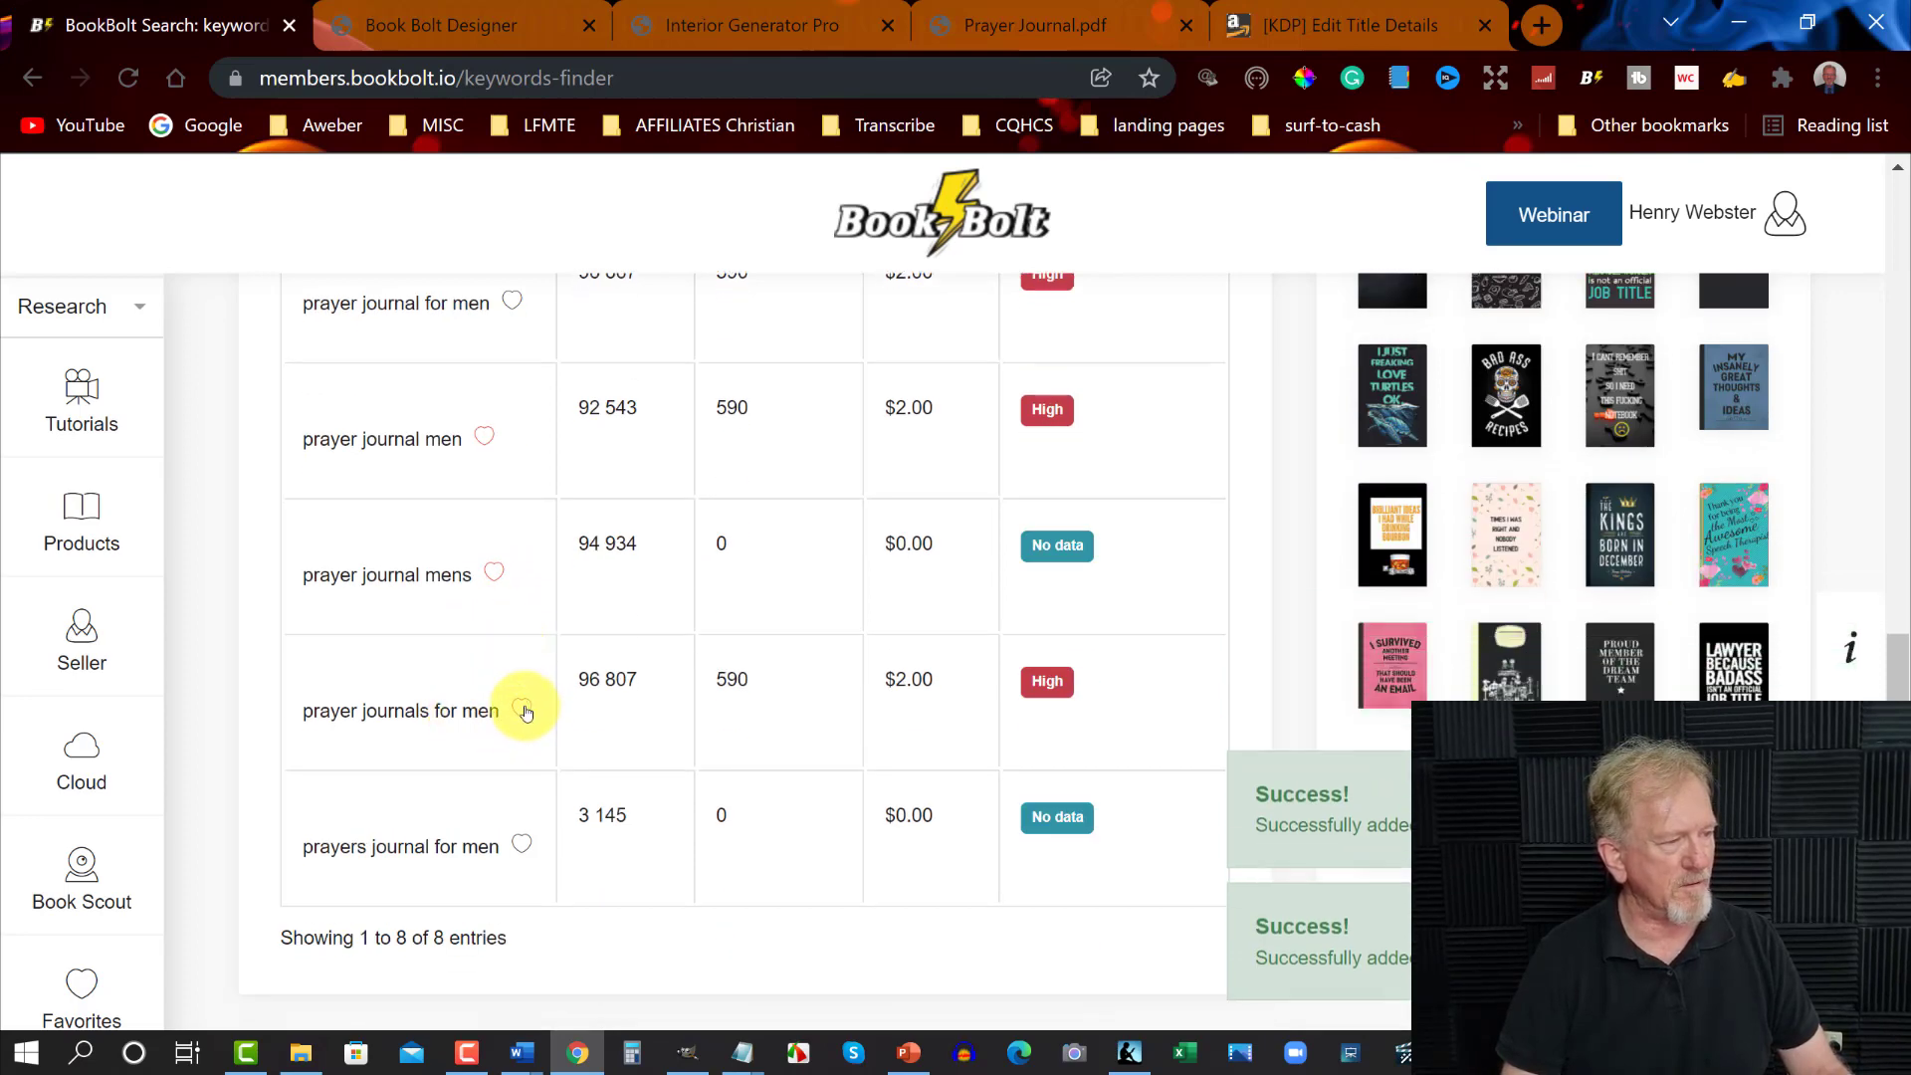
pyautogui.click(522, 708)
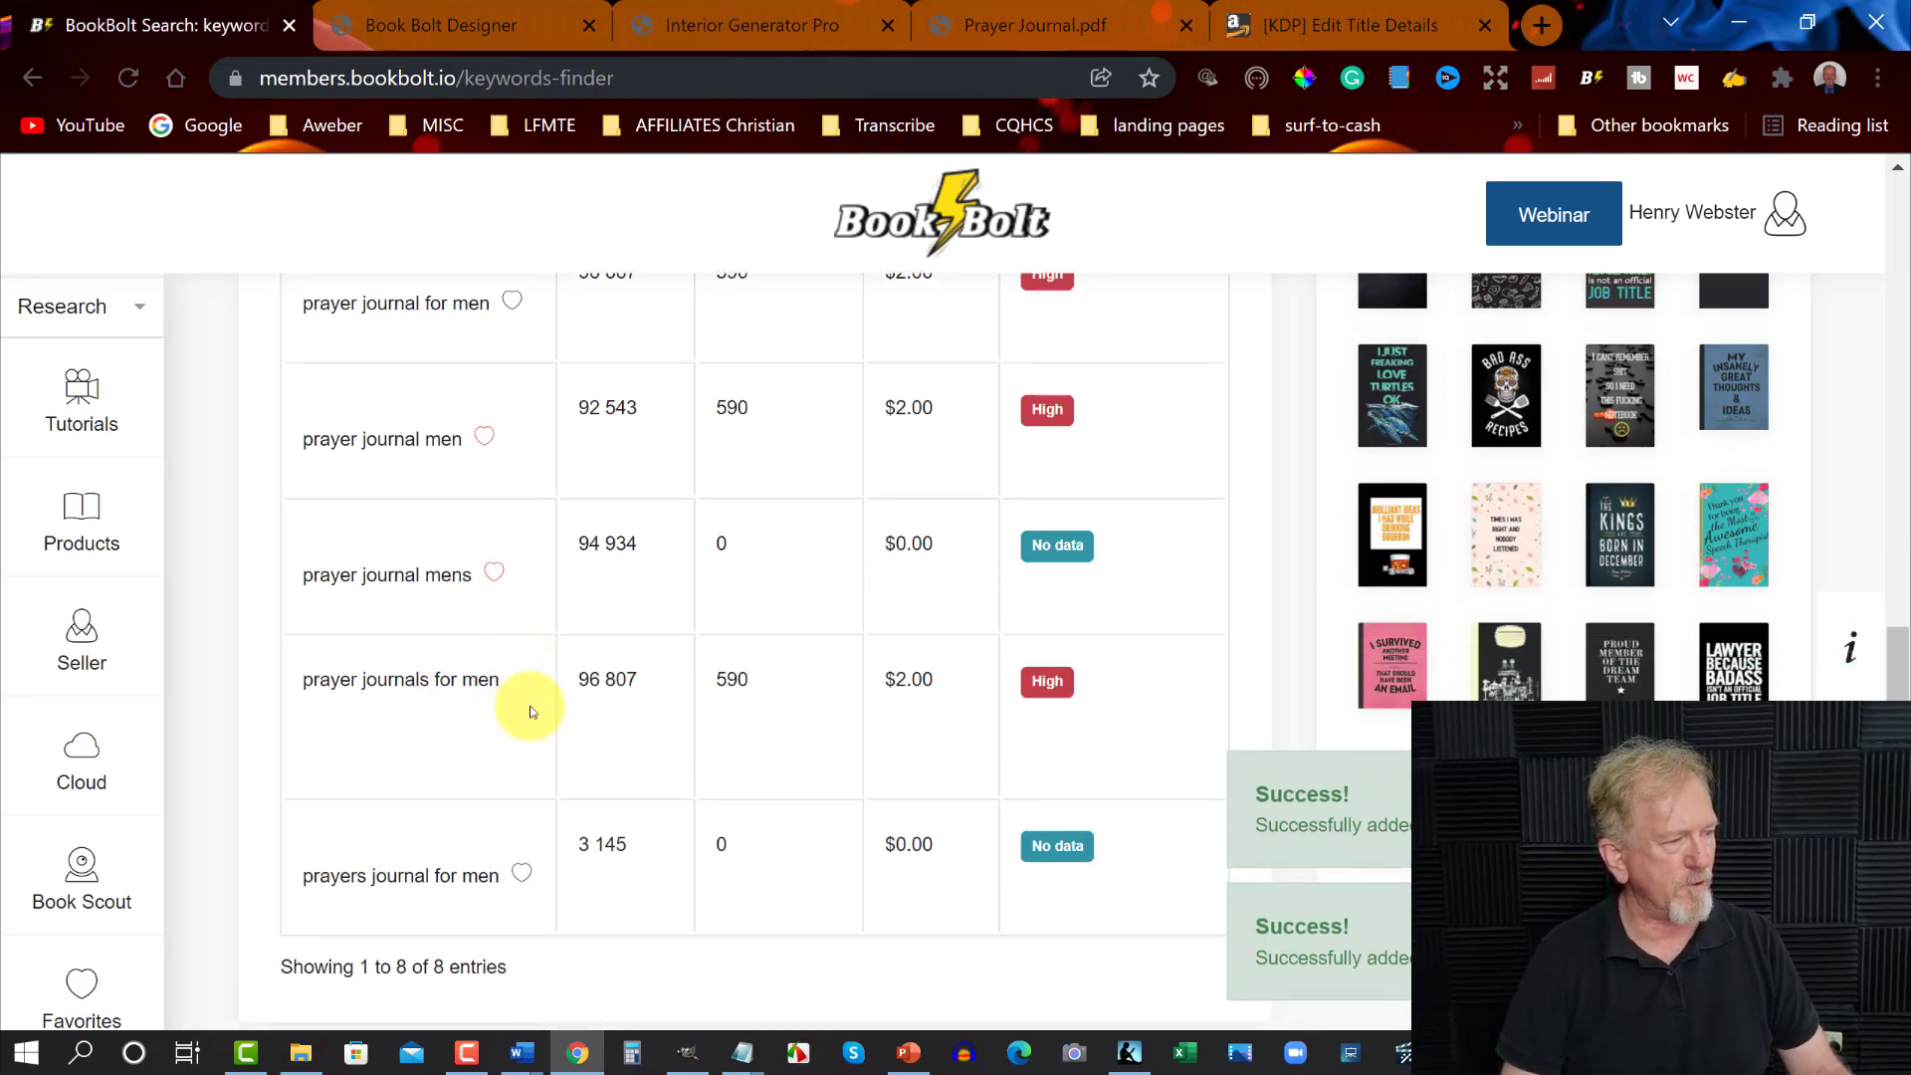
pyautogui.click(520, 844)
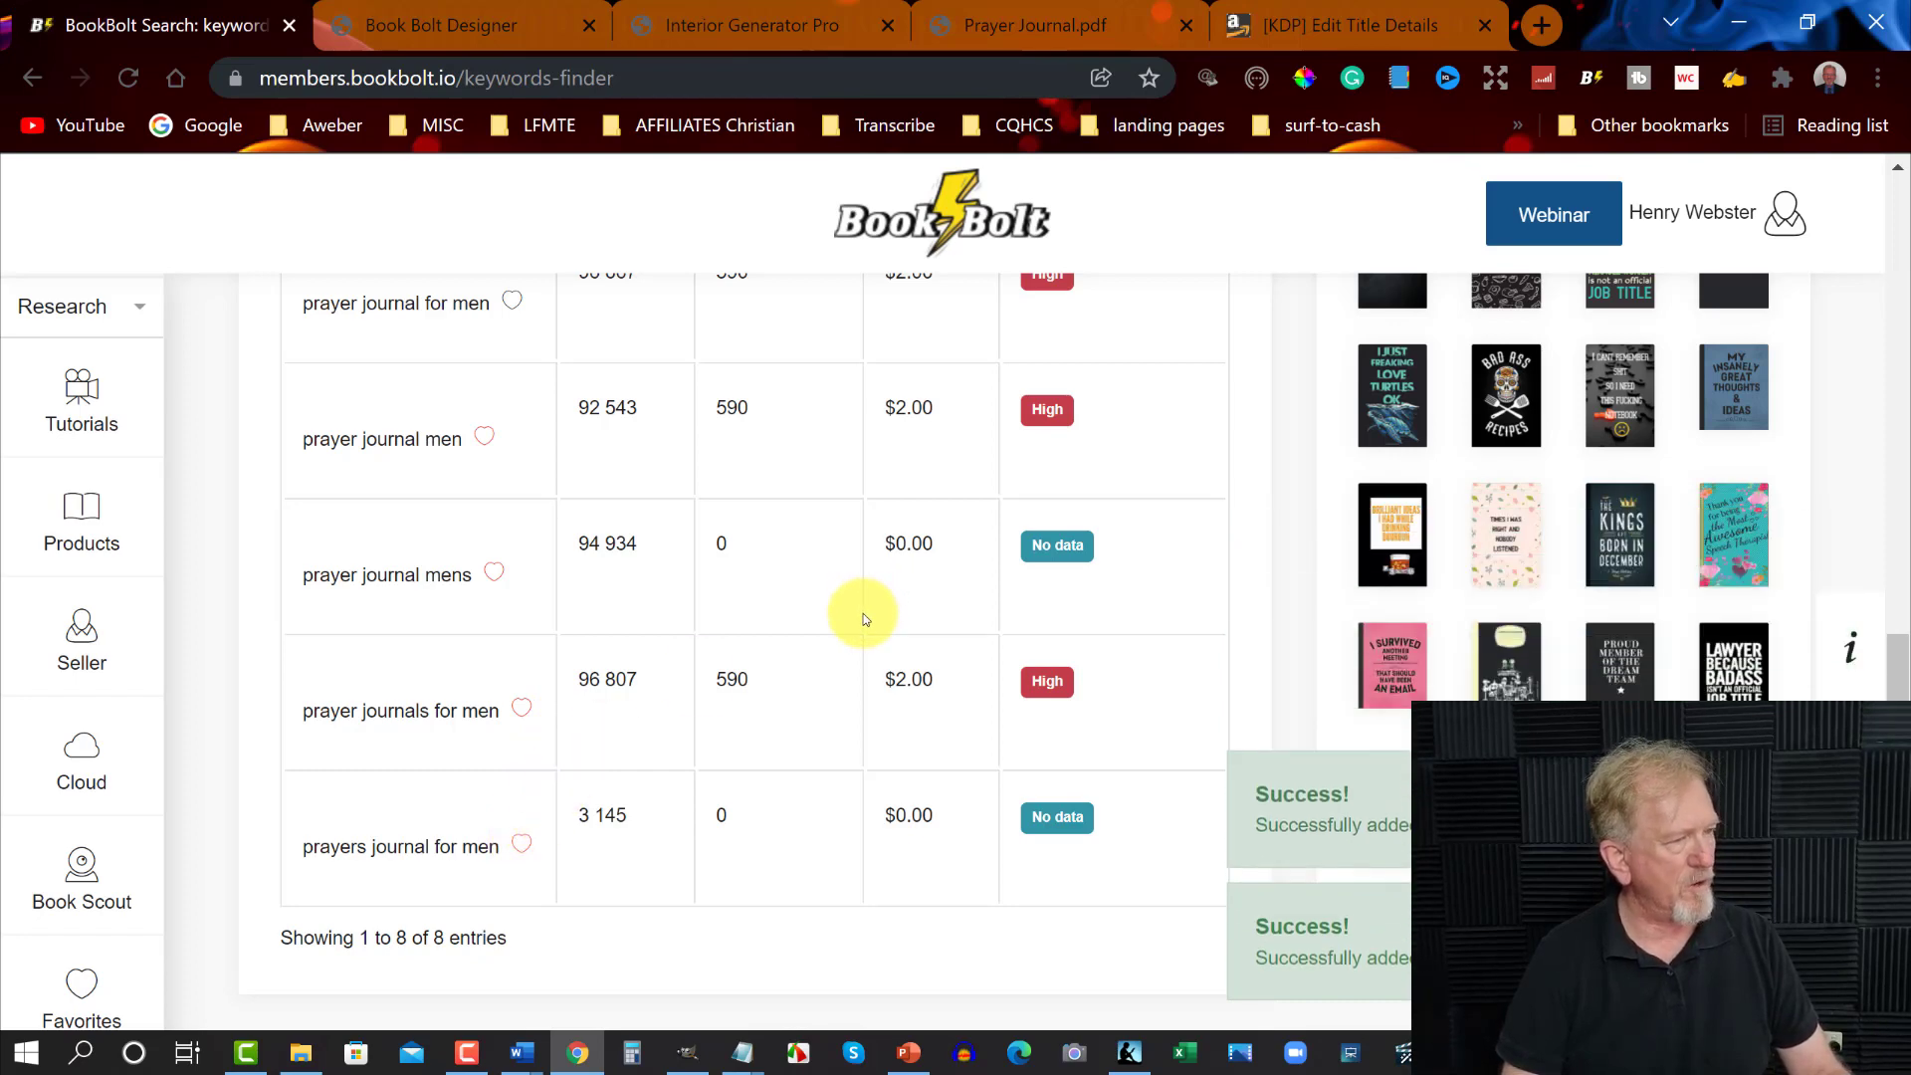
# Copy "prayers journal for men" from the most frequent keywords and paste it into the first keyword field of the KDP title details
pyautogui.scroll(15, 863, 613)
pyautogui.scroll(-3, 862, 613)
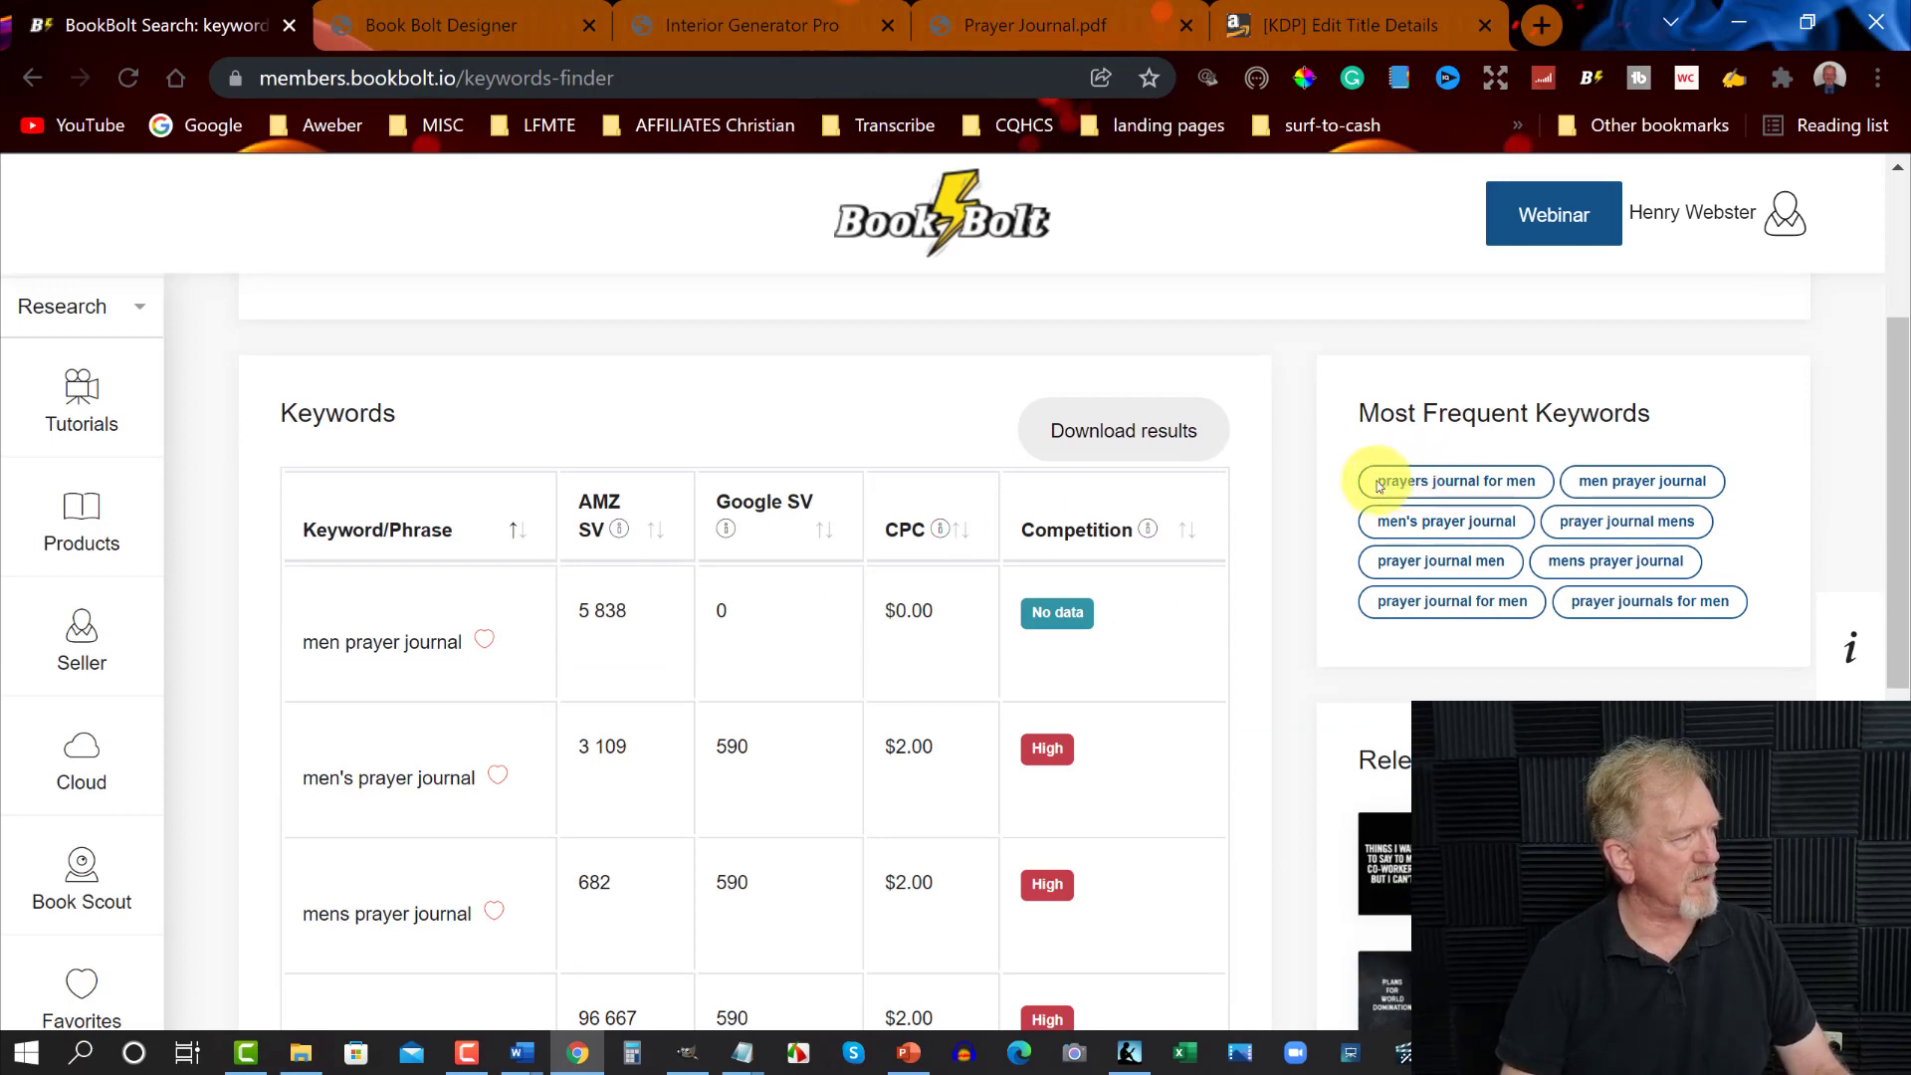
pyautogui.moveTo(1380, 481); pyautogui.dragTo(1538, 481)
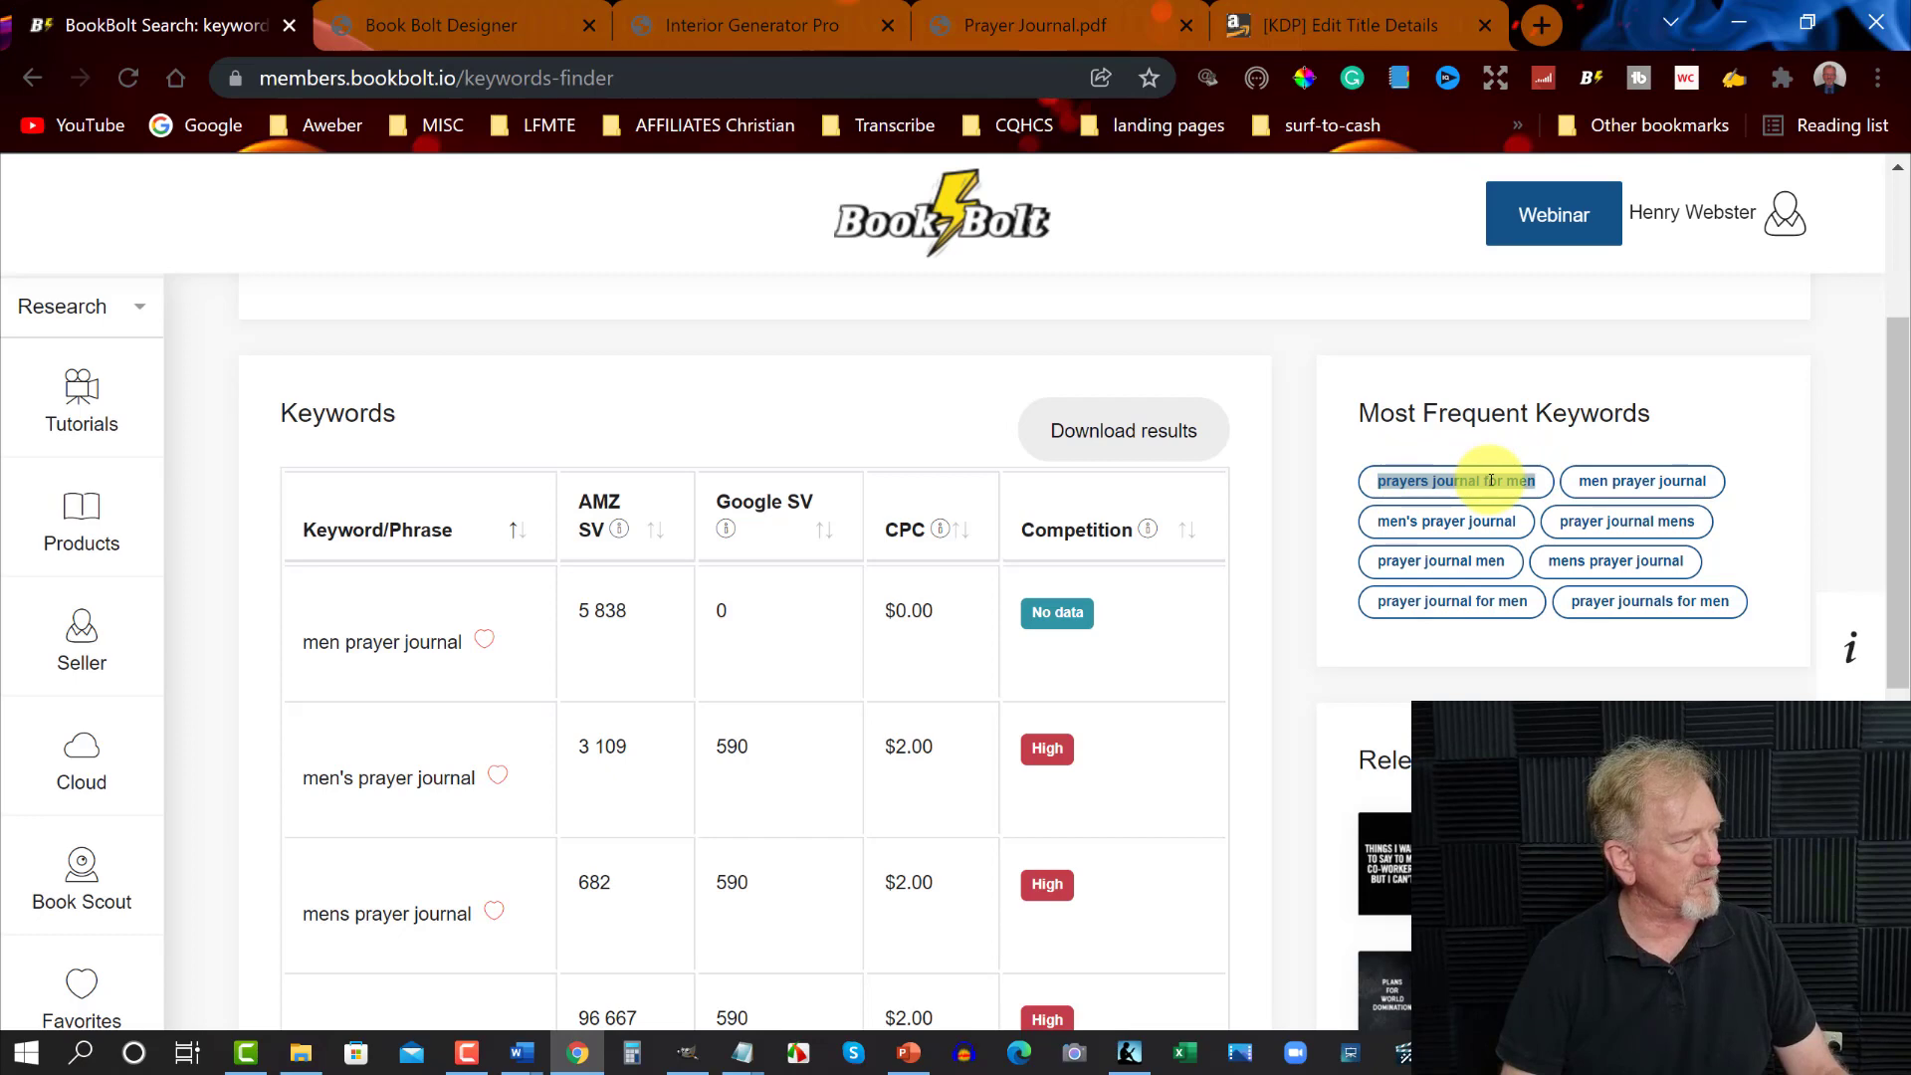
pyautogui.rightClick(1490, 481)
pyautogui.click(1476, 502)
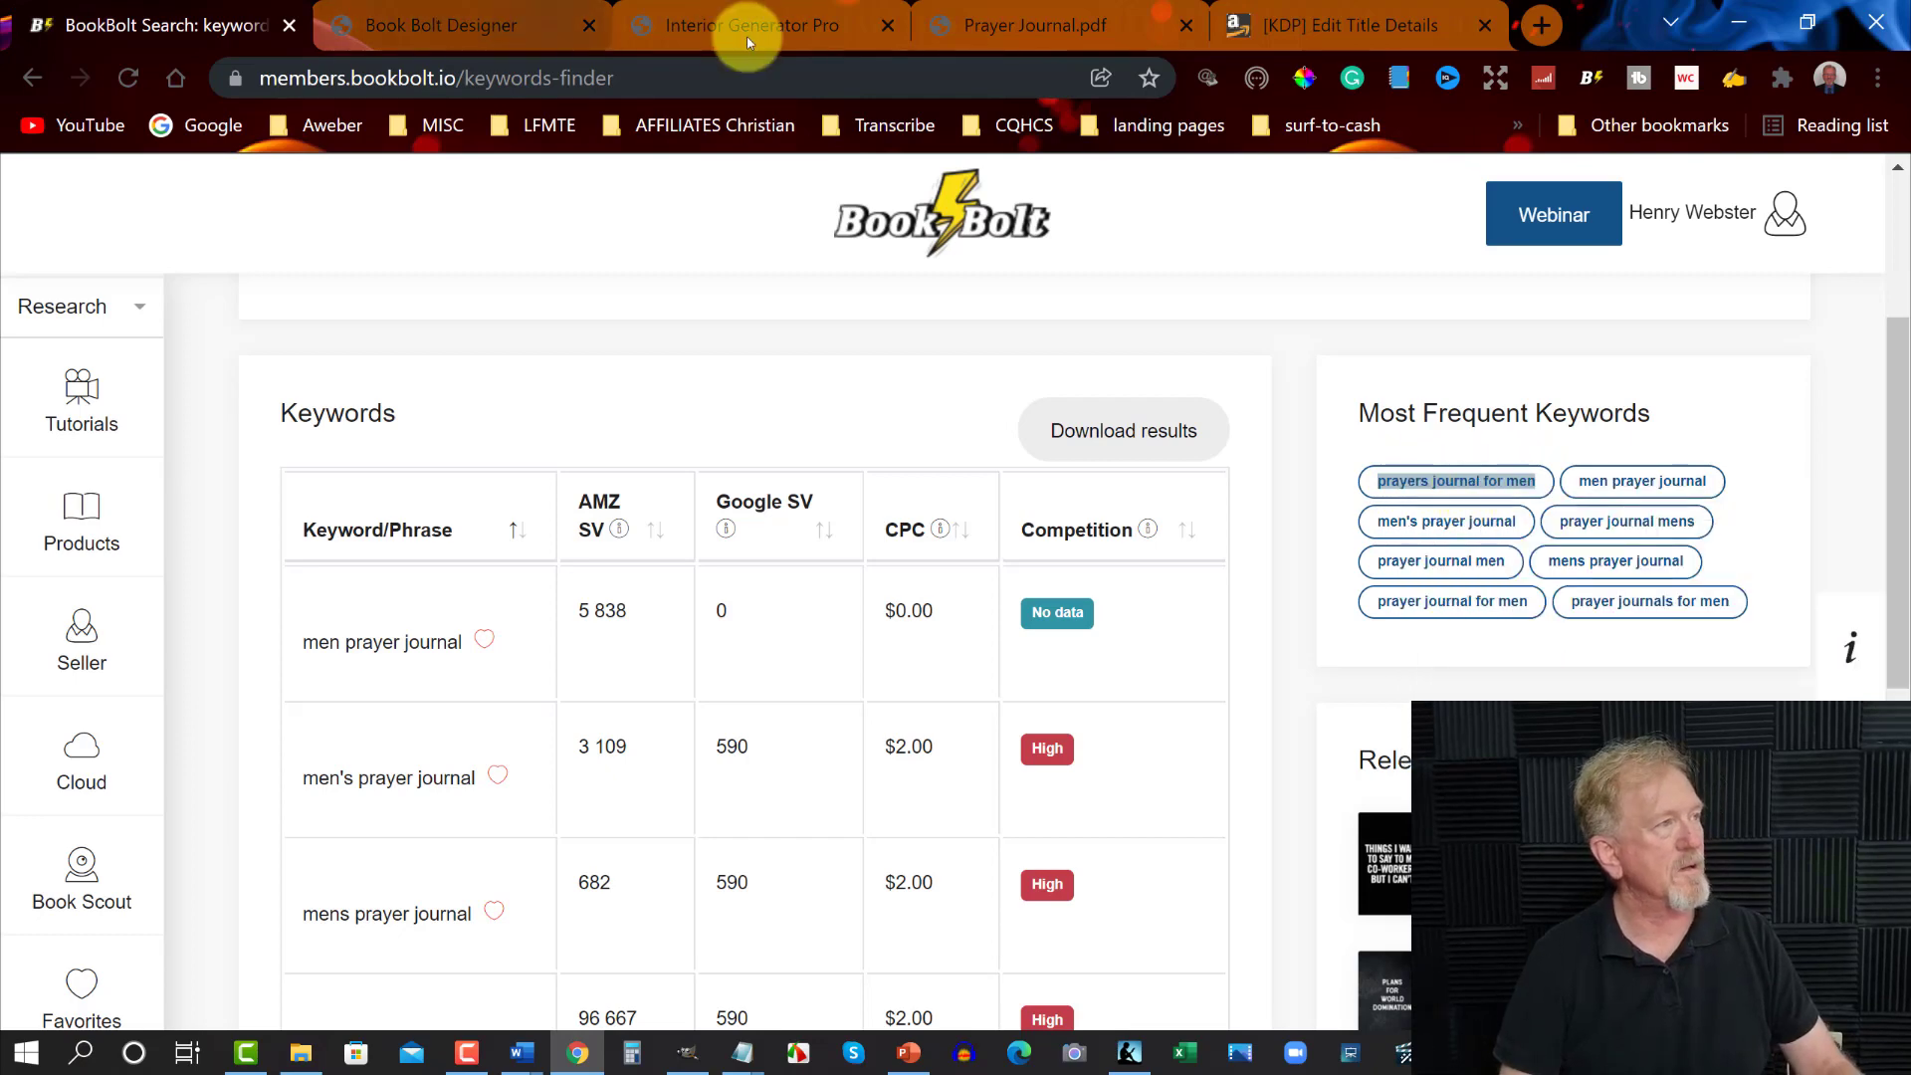
pyautogui.click(1097, 8)
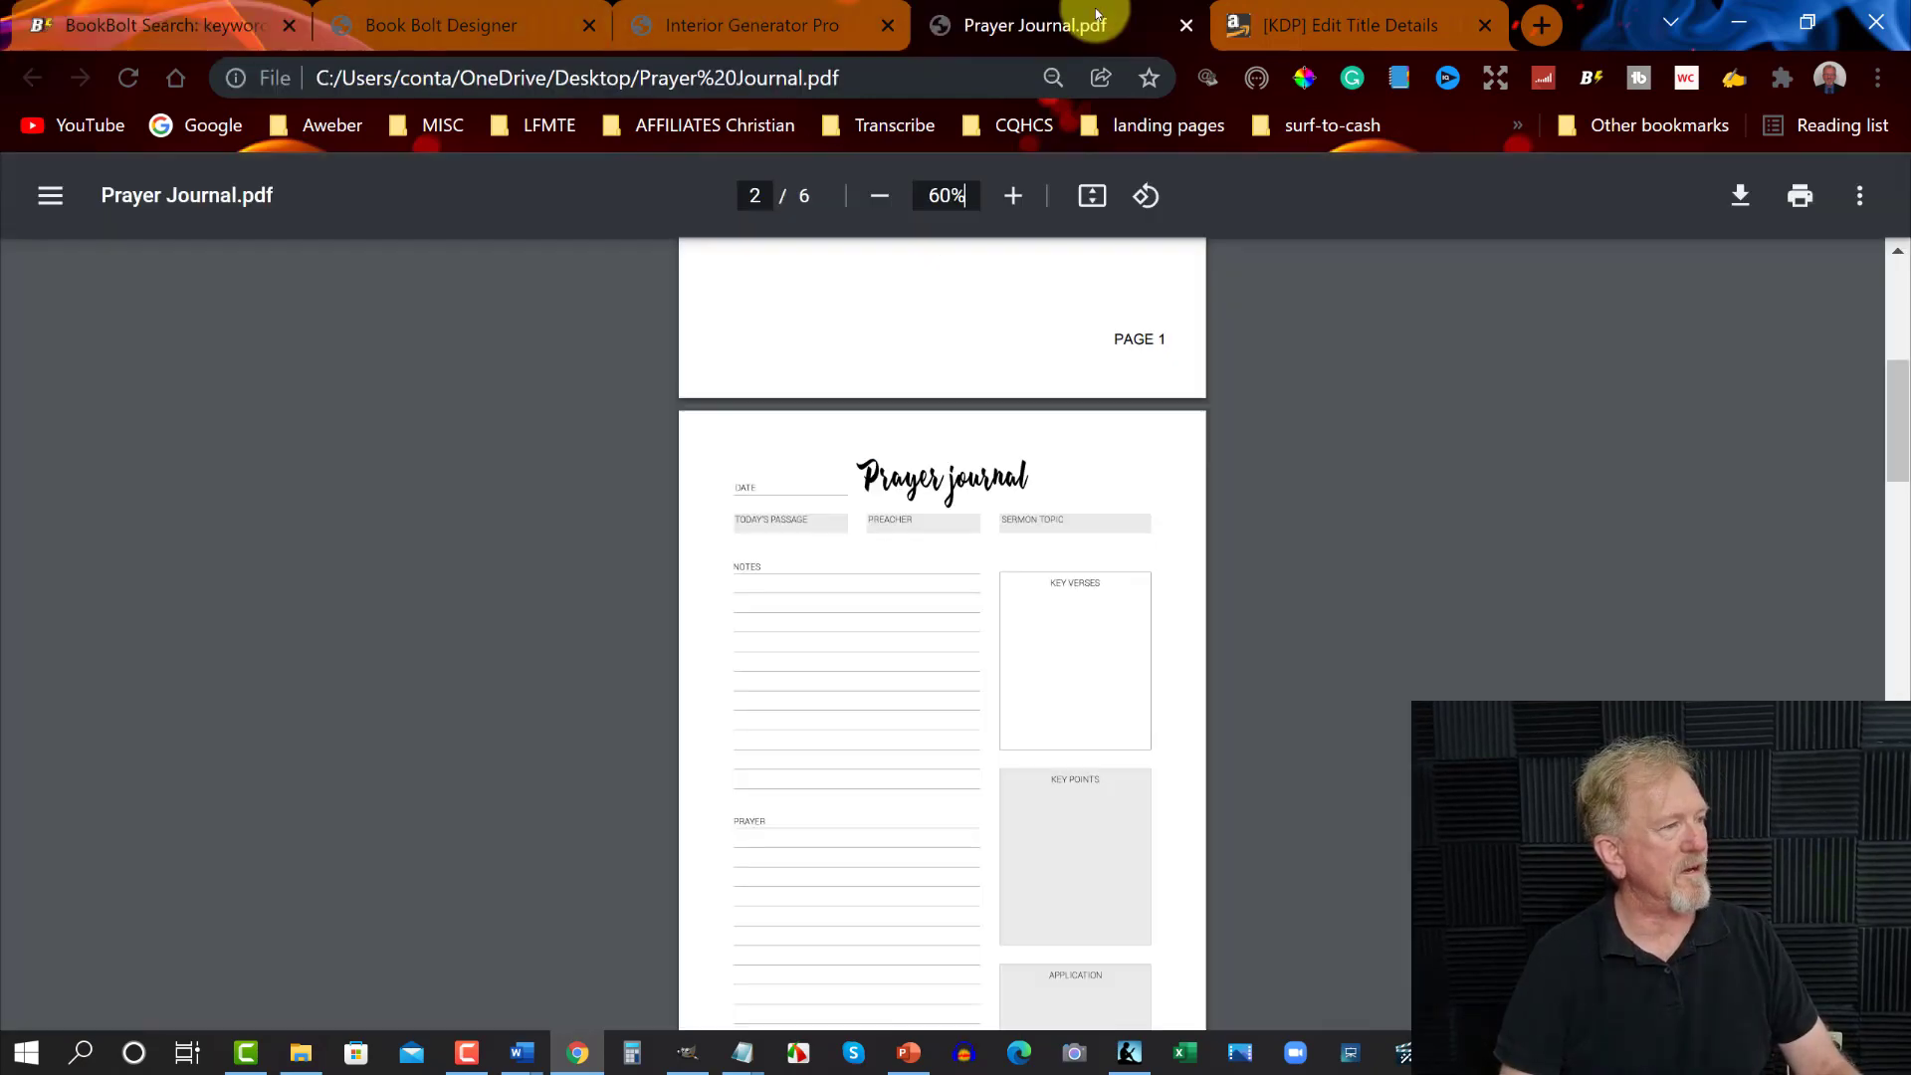
pyautogui.click(1273, 16)
pyautogui.hotkey('ctrl', 'v')
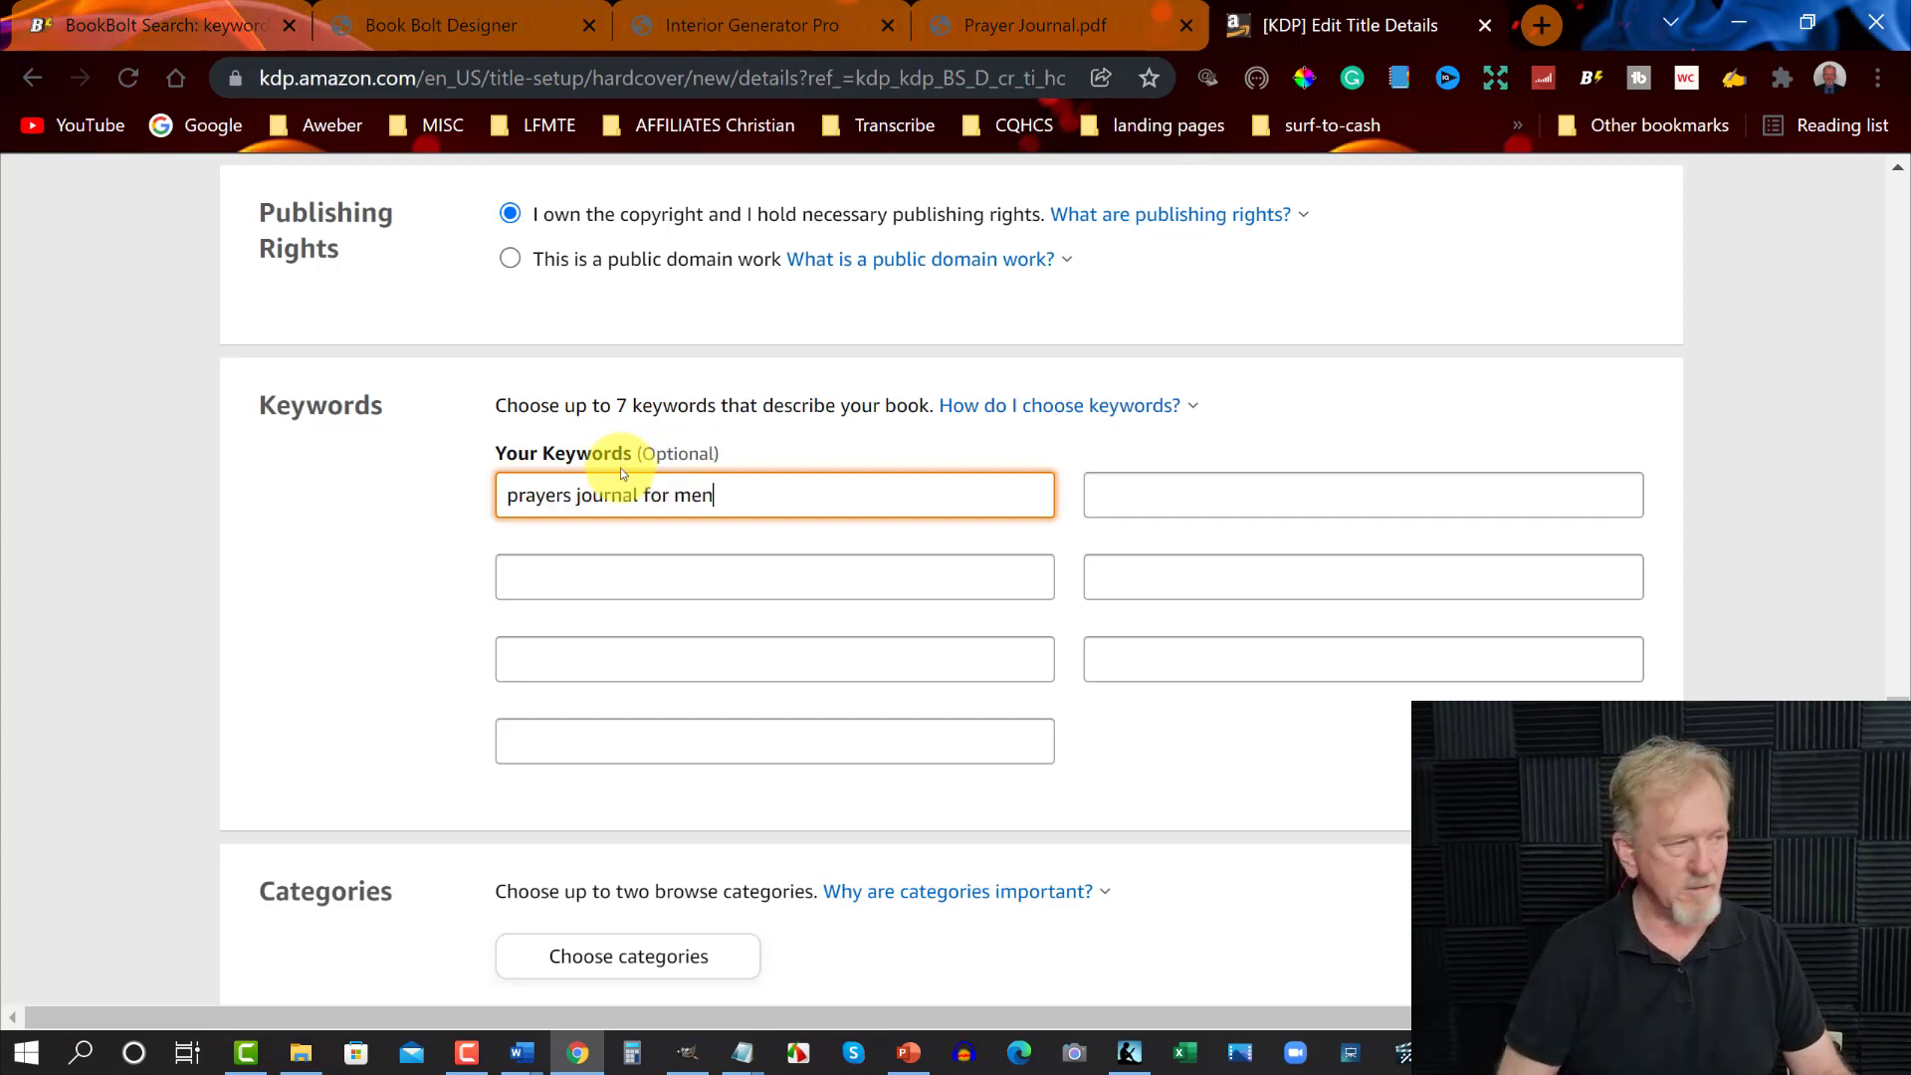
# Add the keywords "prayer journal" and "journal for men" in the two fields below "prayers journal for men"
pyautogui.click(555, 559)
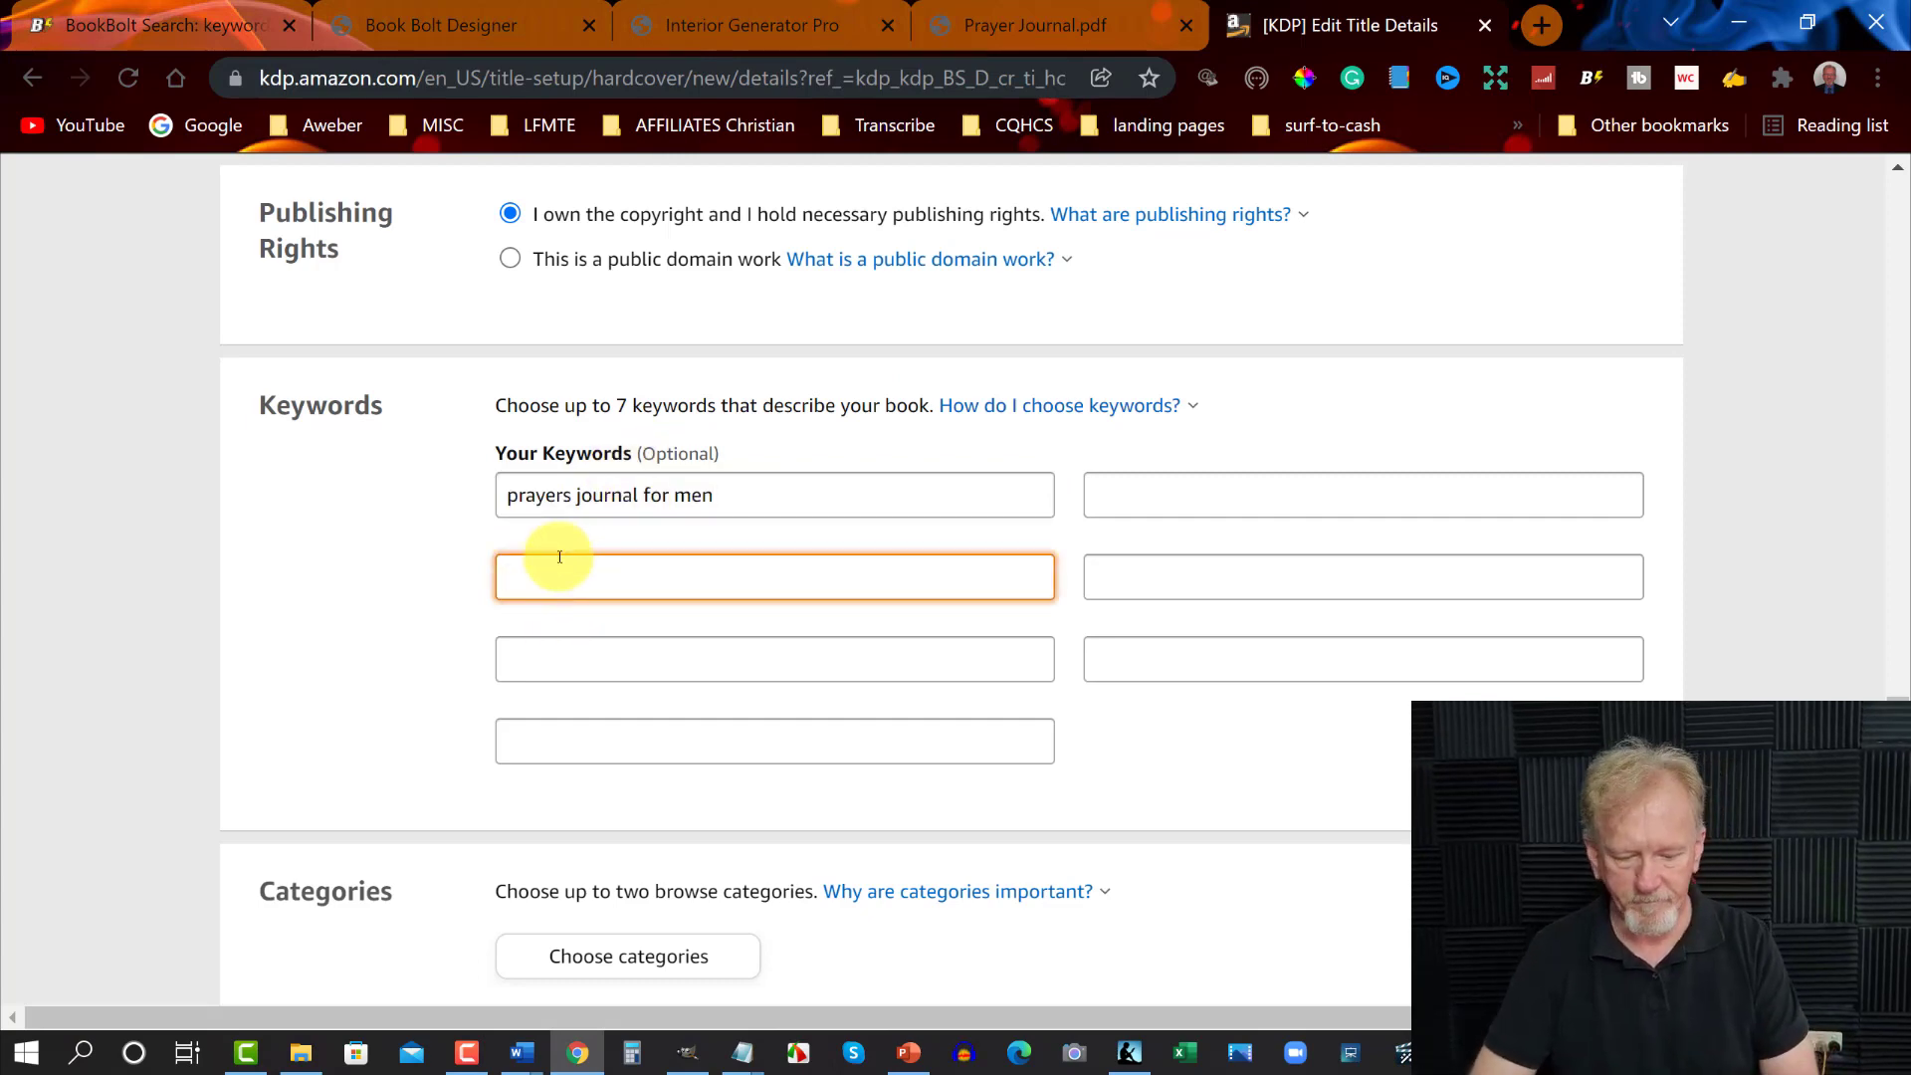
pyautogui.write('p')
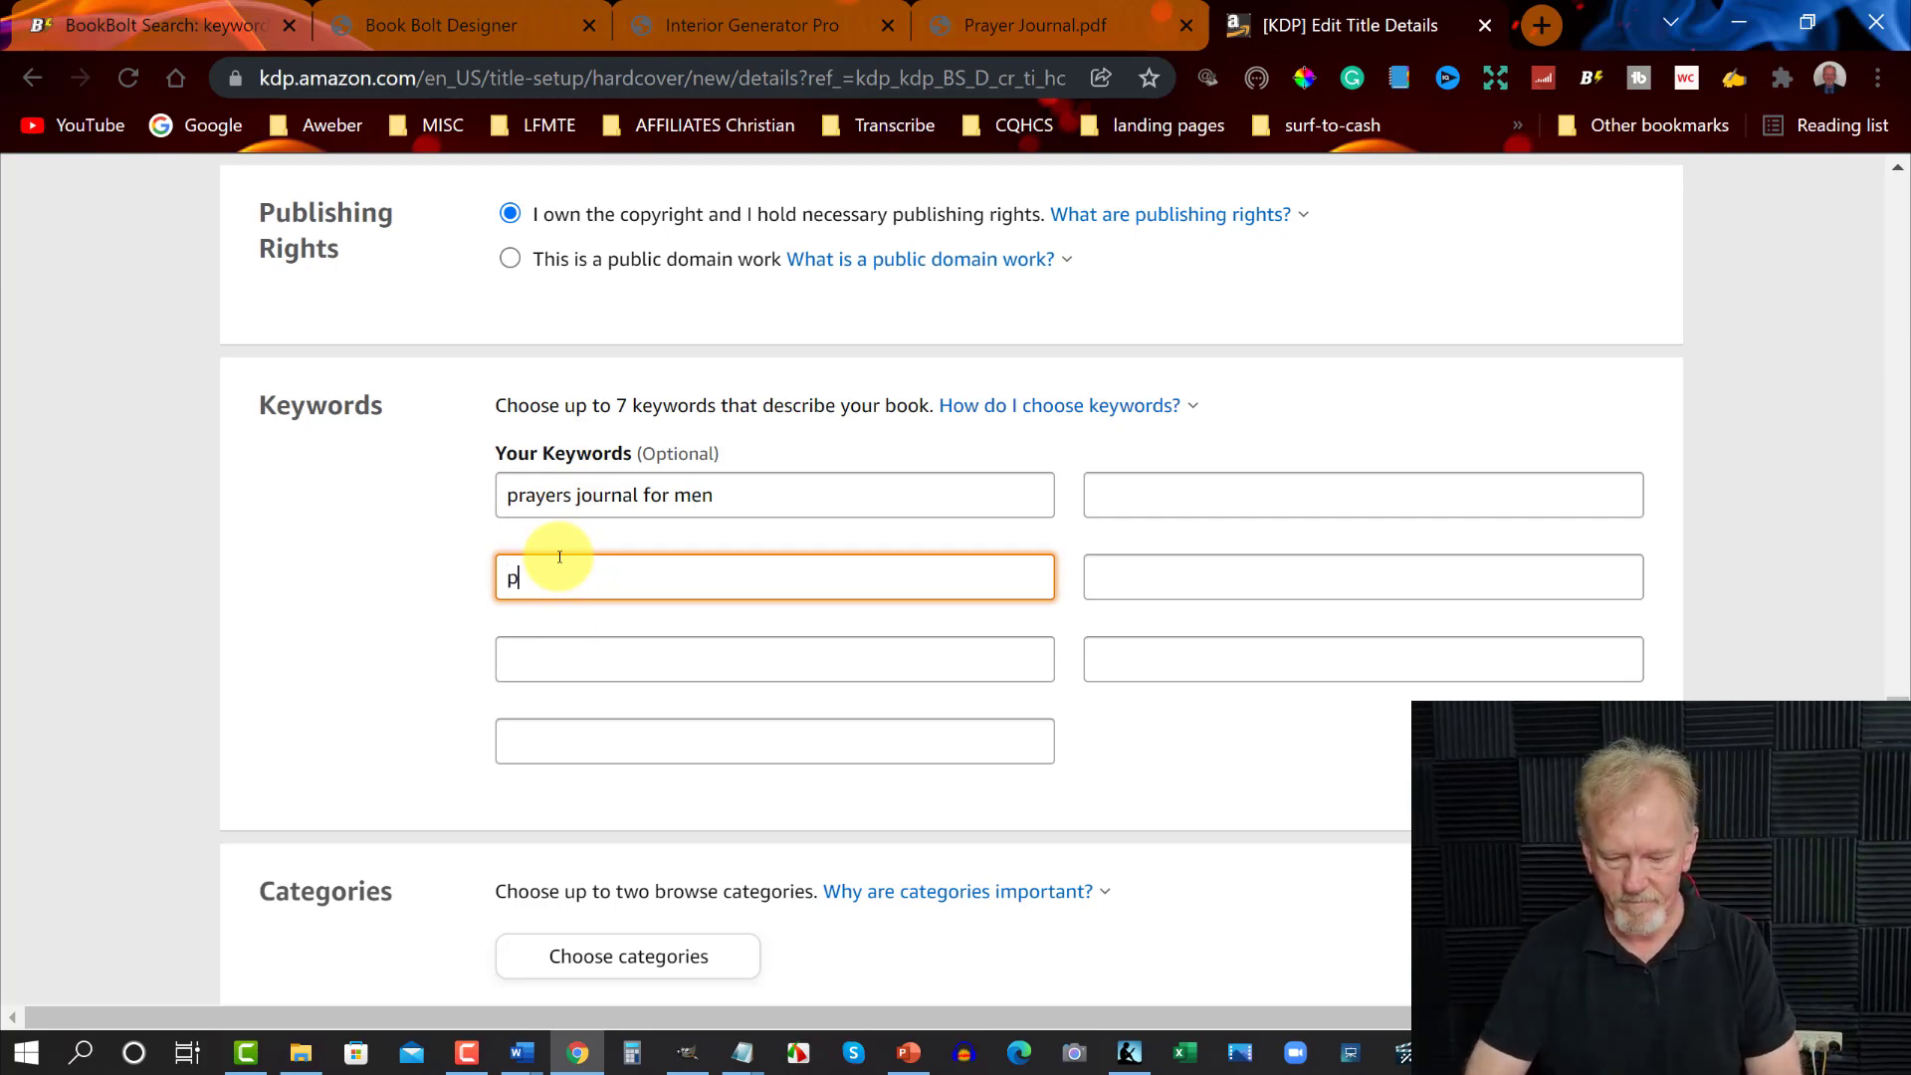
pyautogui.write('rayer')
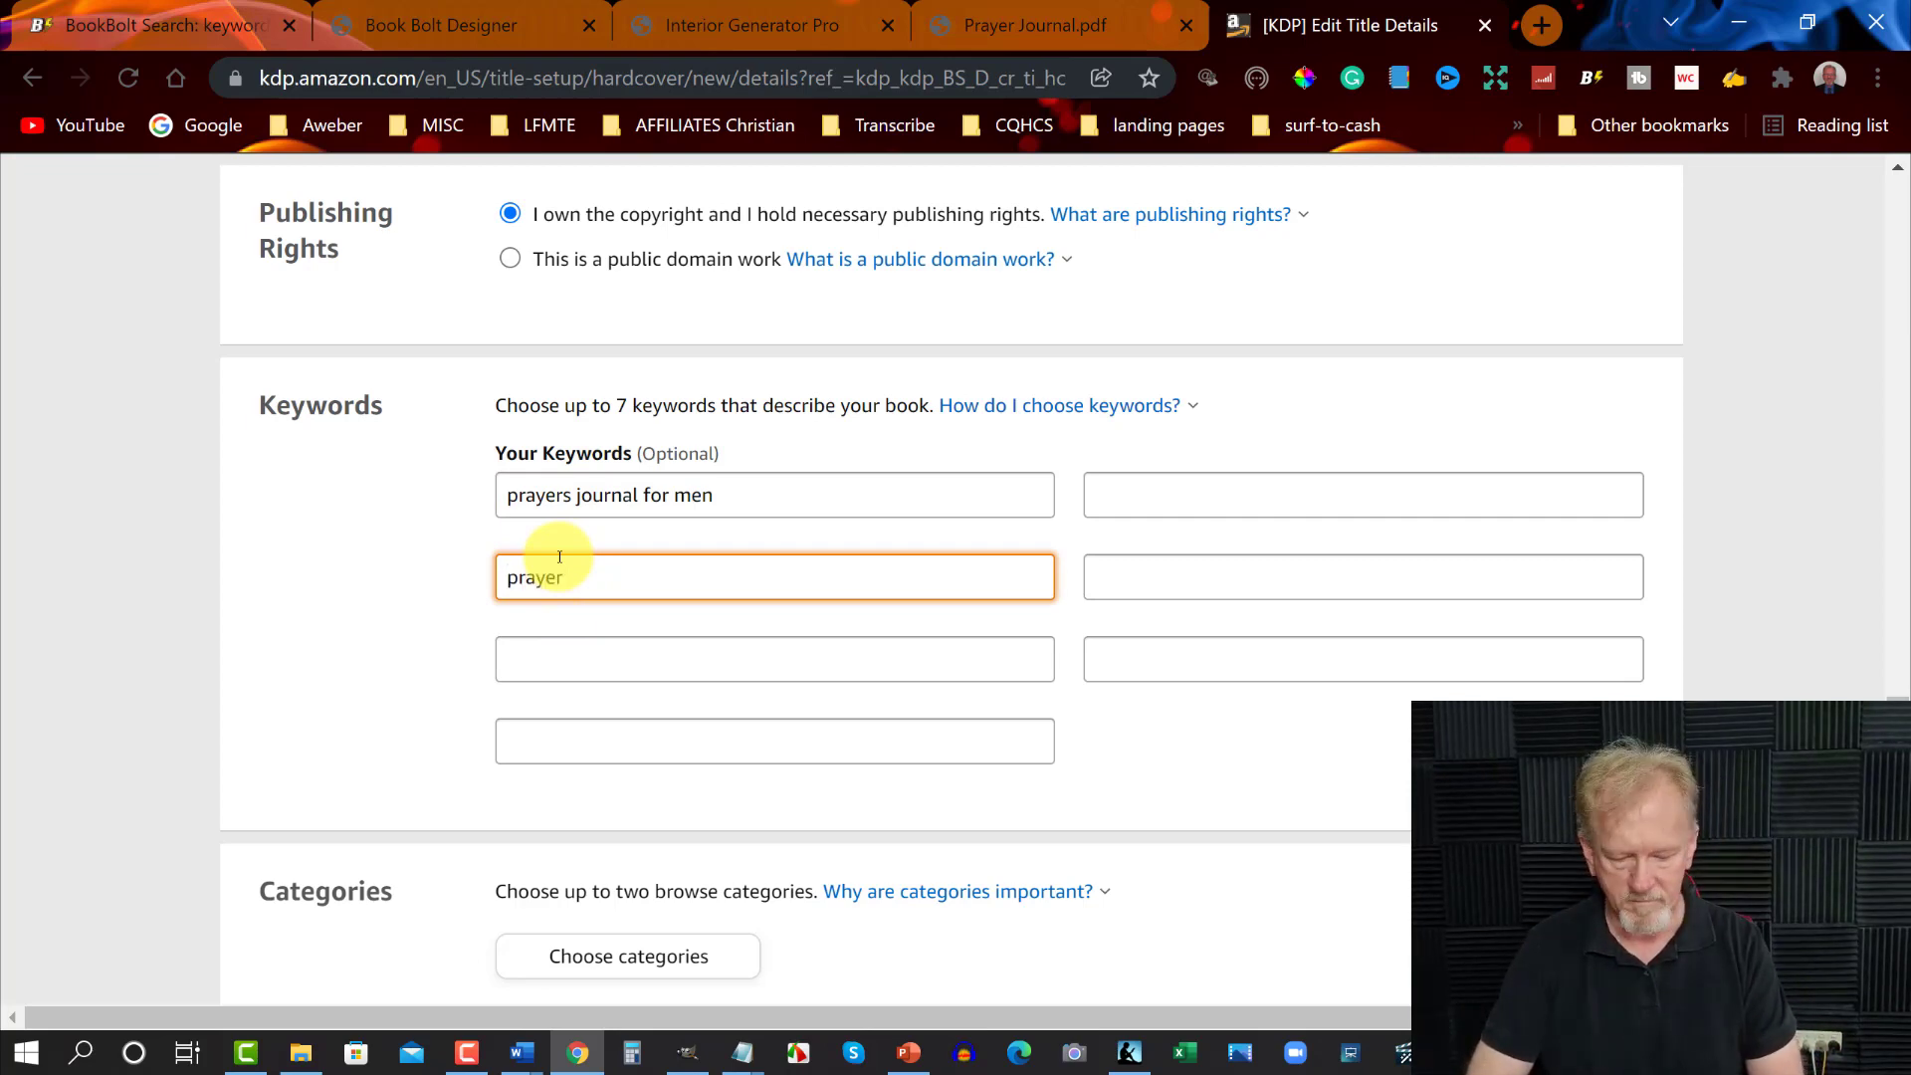
pyautogui.write(' journal')
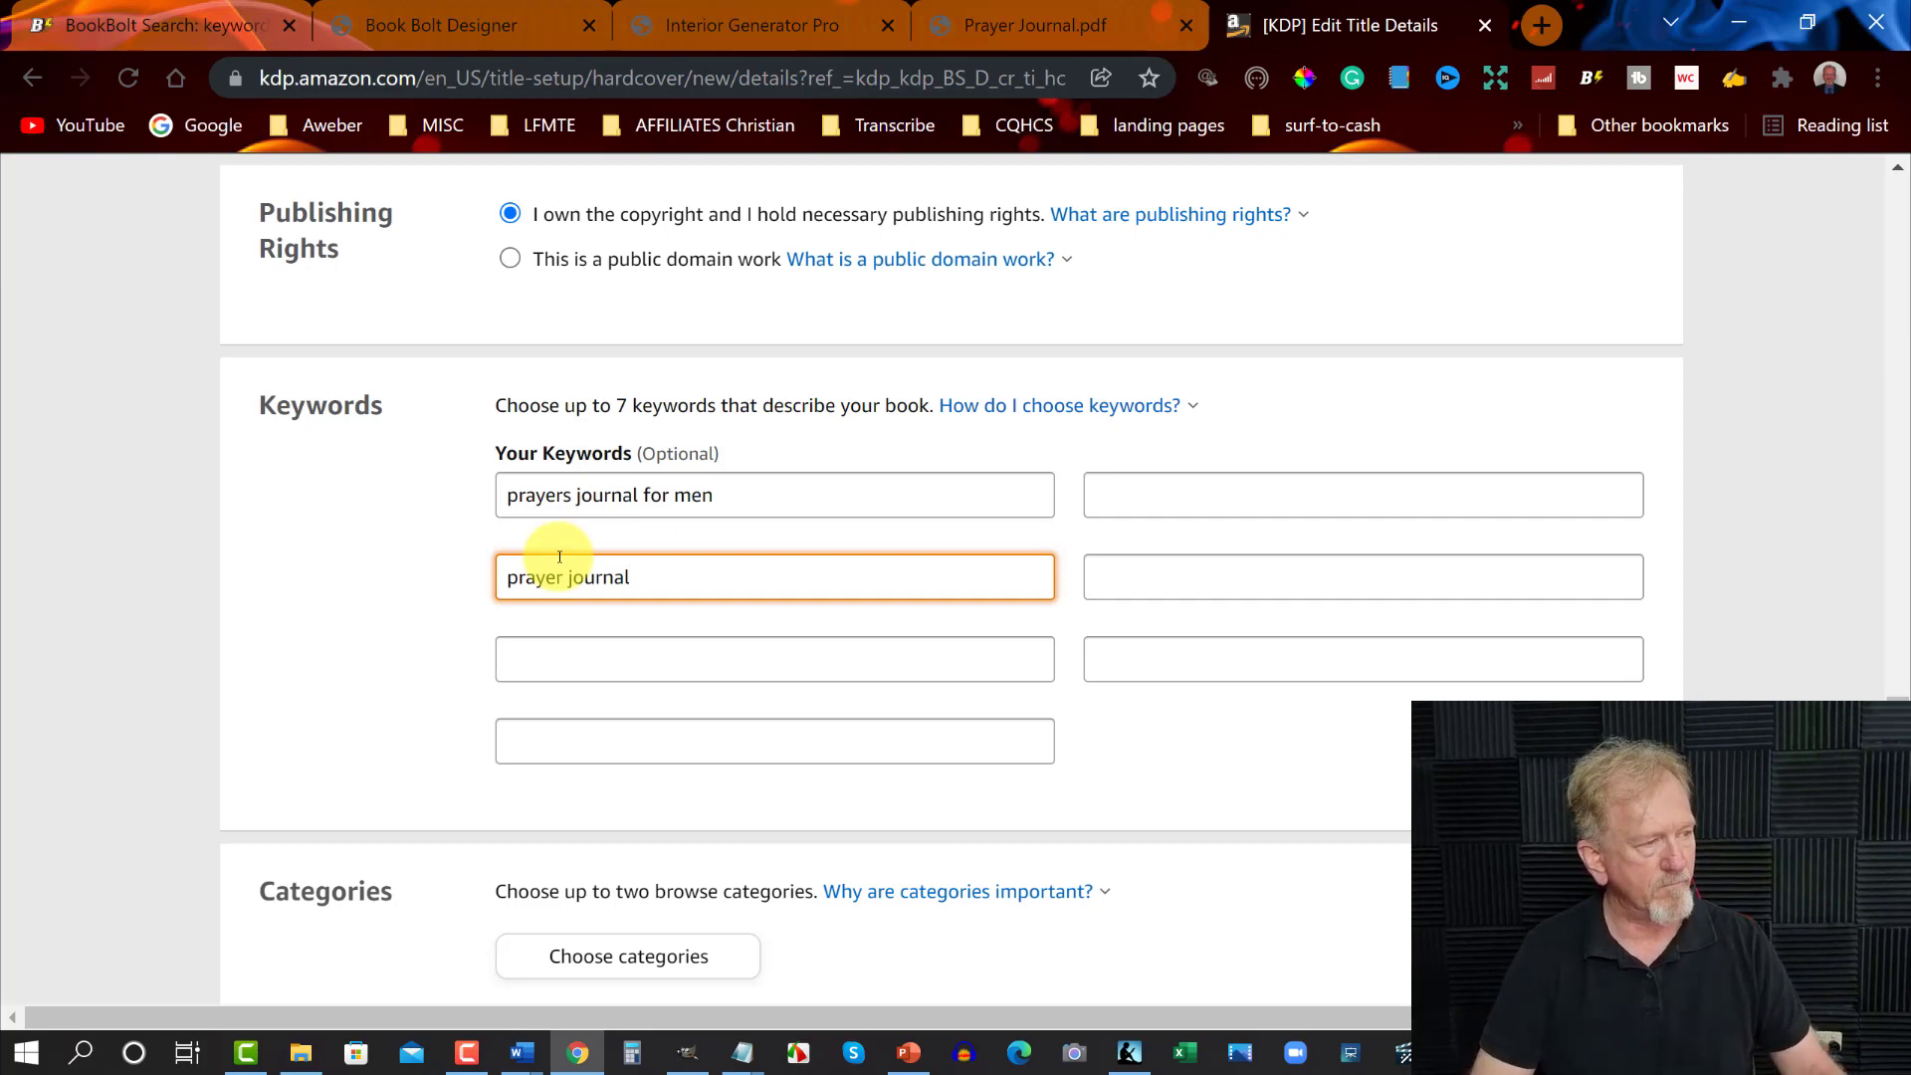
pyautogui.click(561, 660)
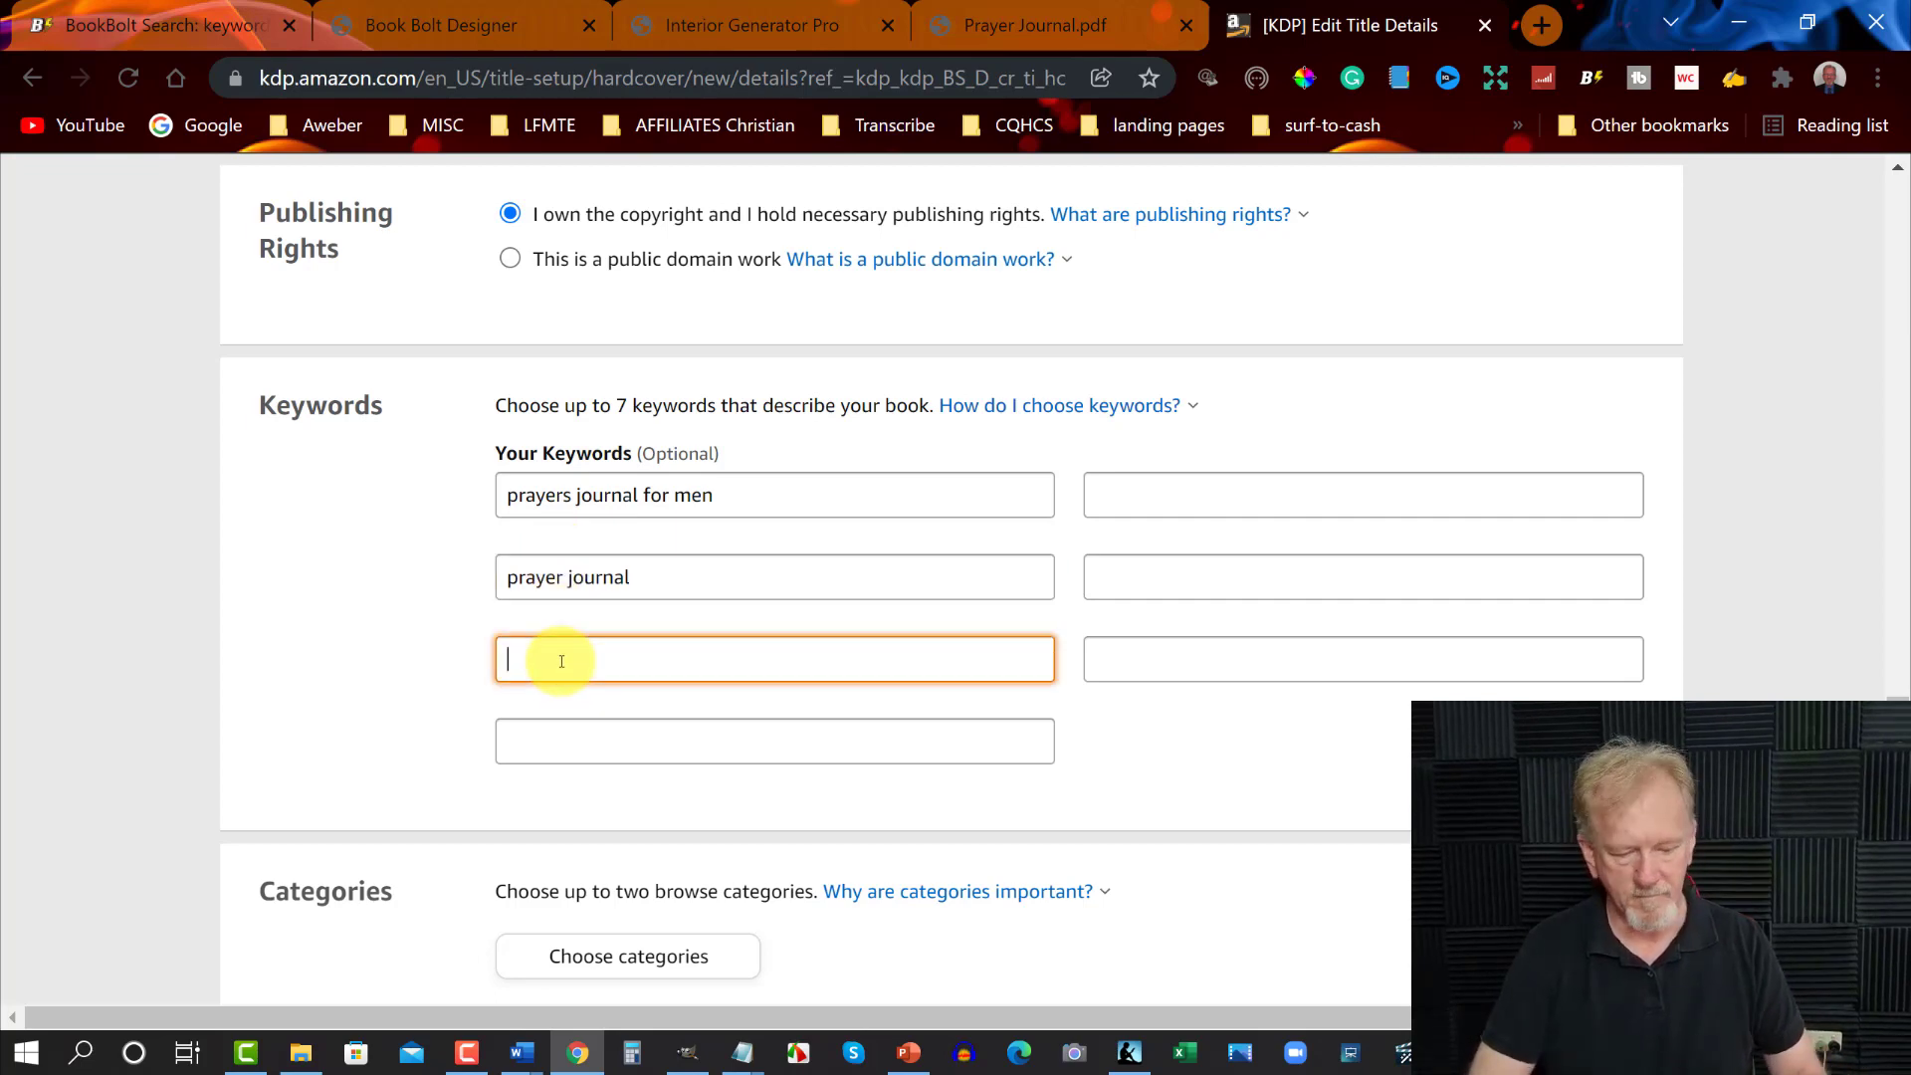
pyautogui.write('journal for men')
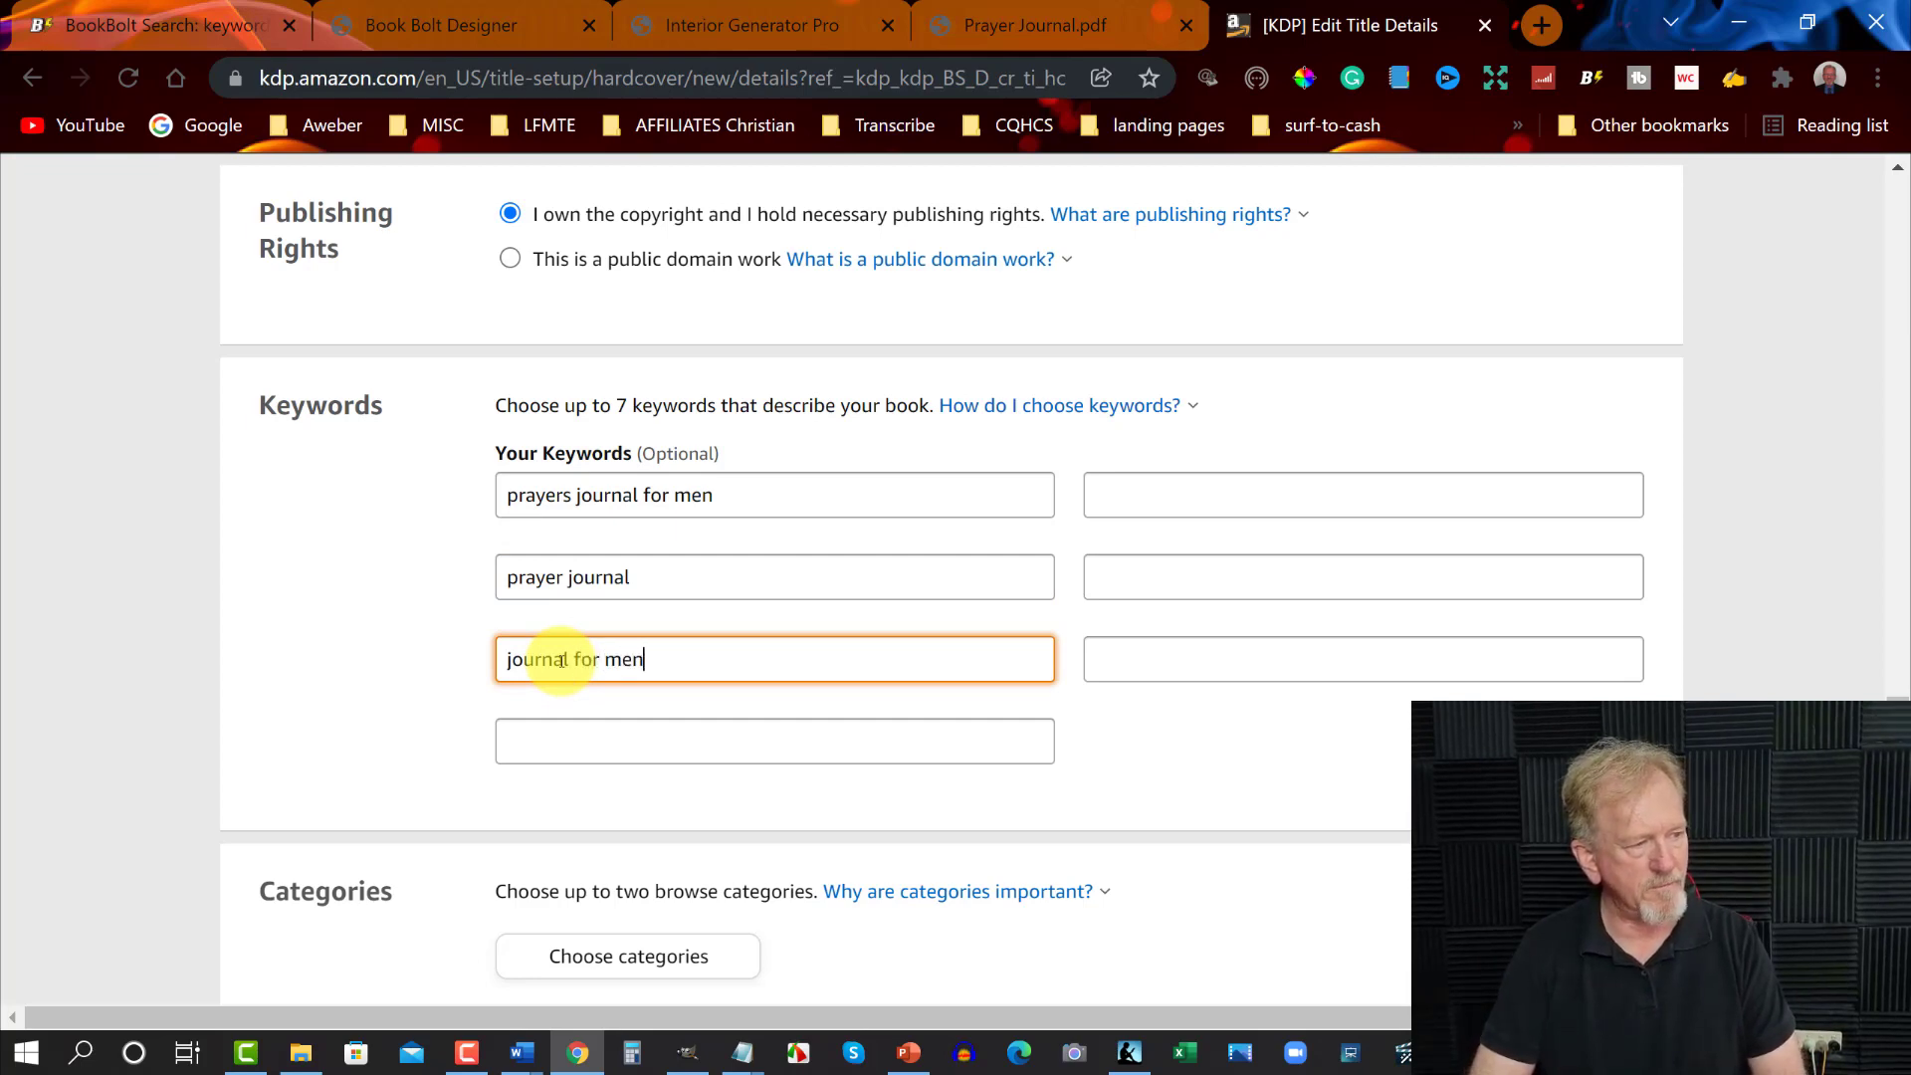
# Enter "prayer" in the field below "journal for men" and "journaling" in the field beside "prayers journal for men"
pyautogui.click(576, 733)
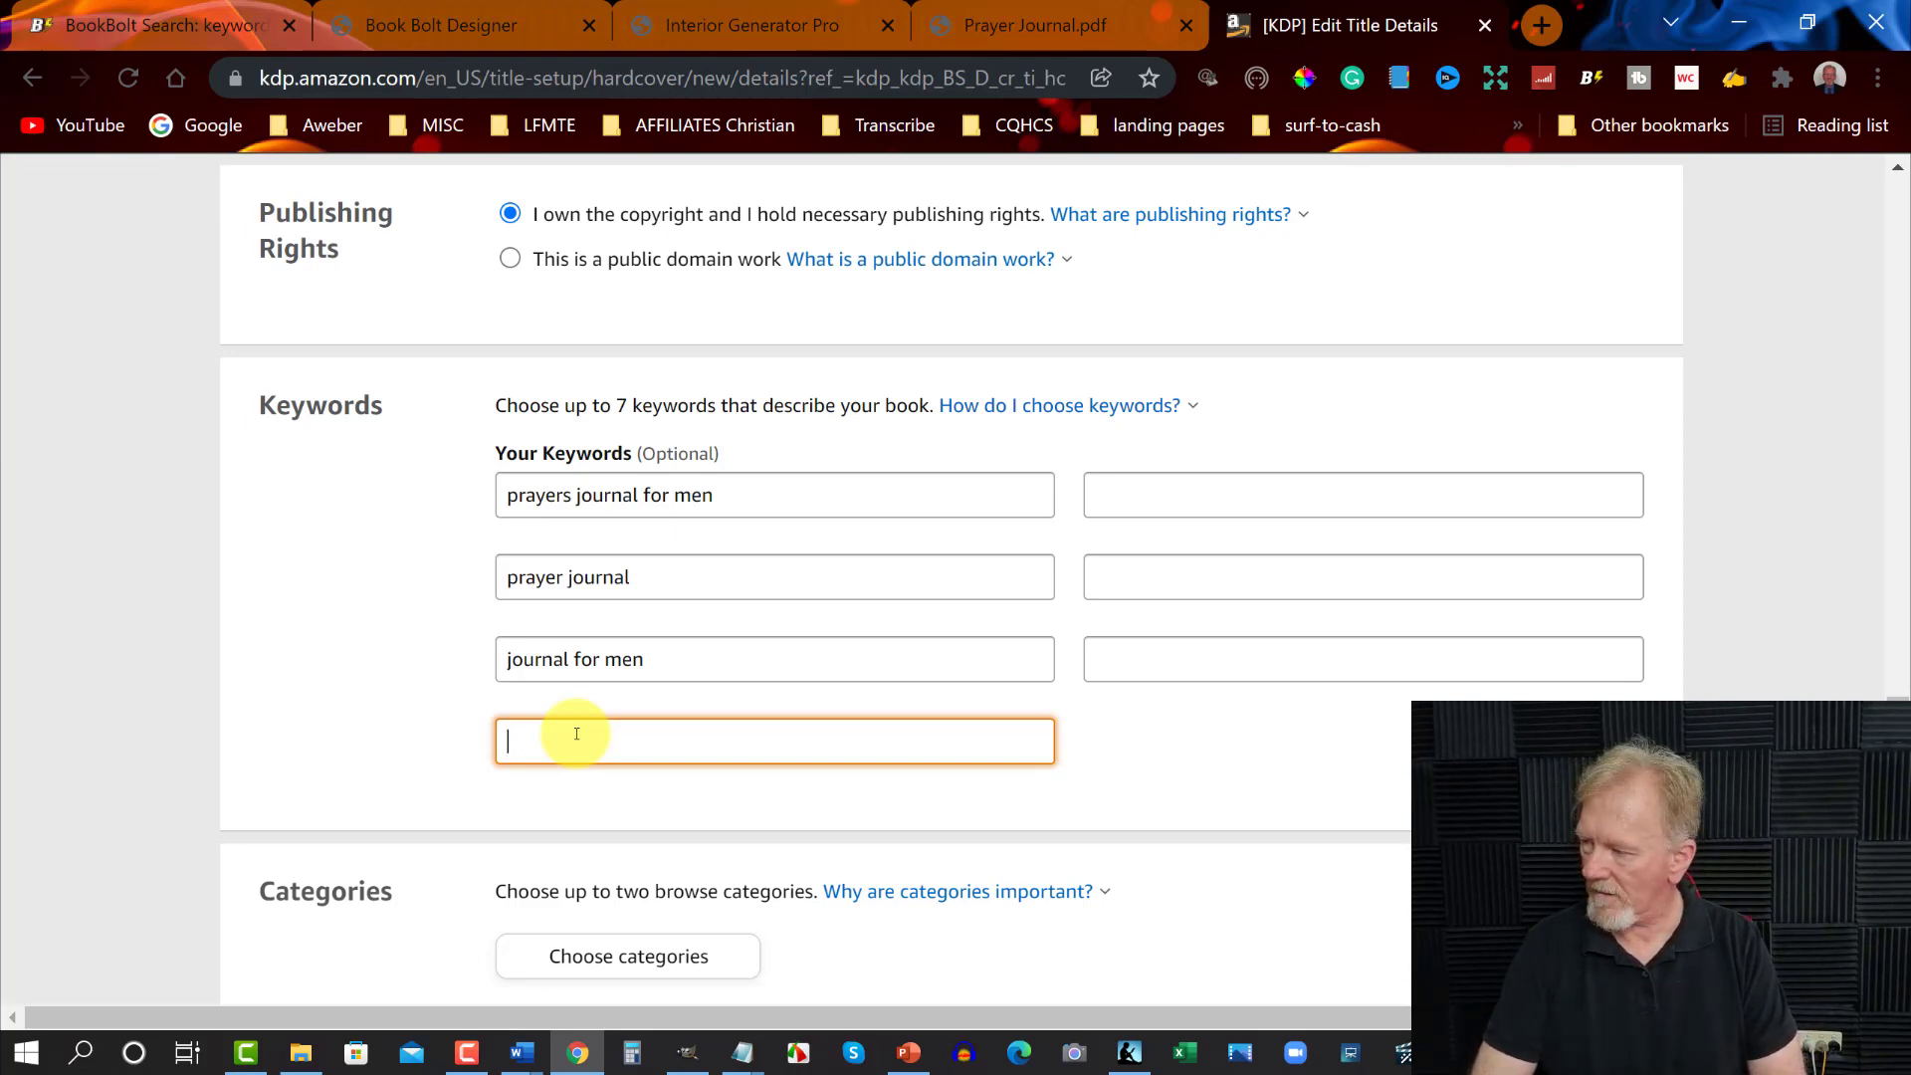
pyautogui.write('rayer')
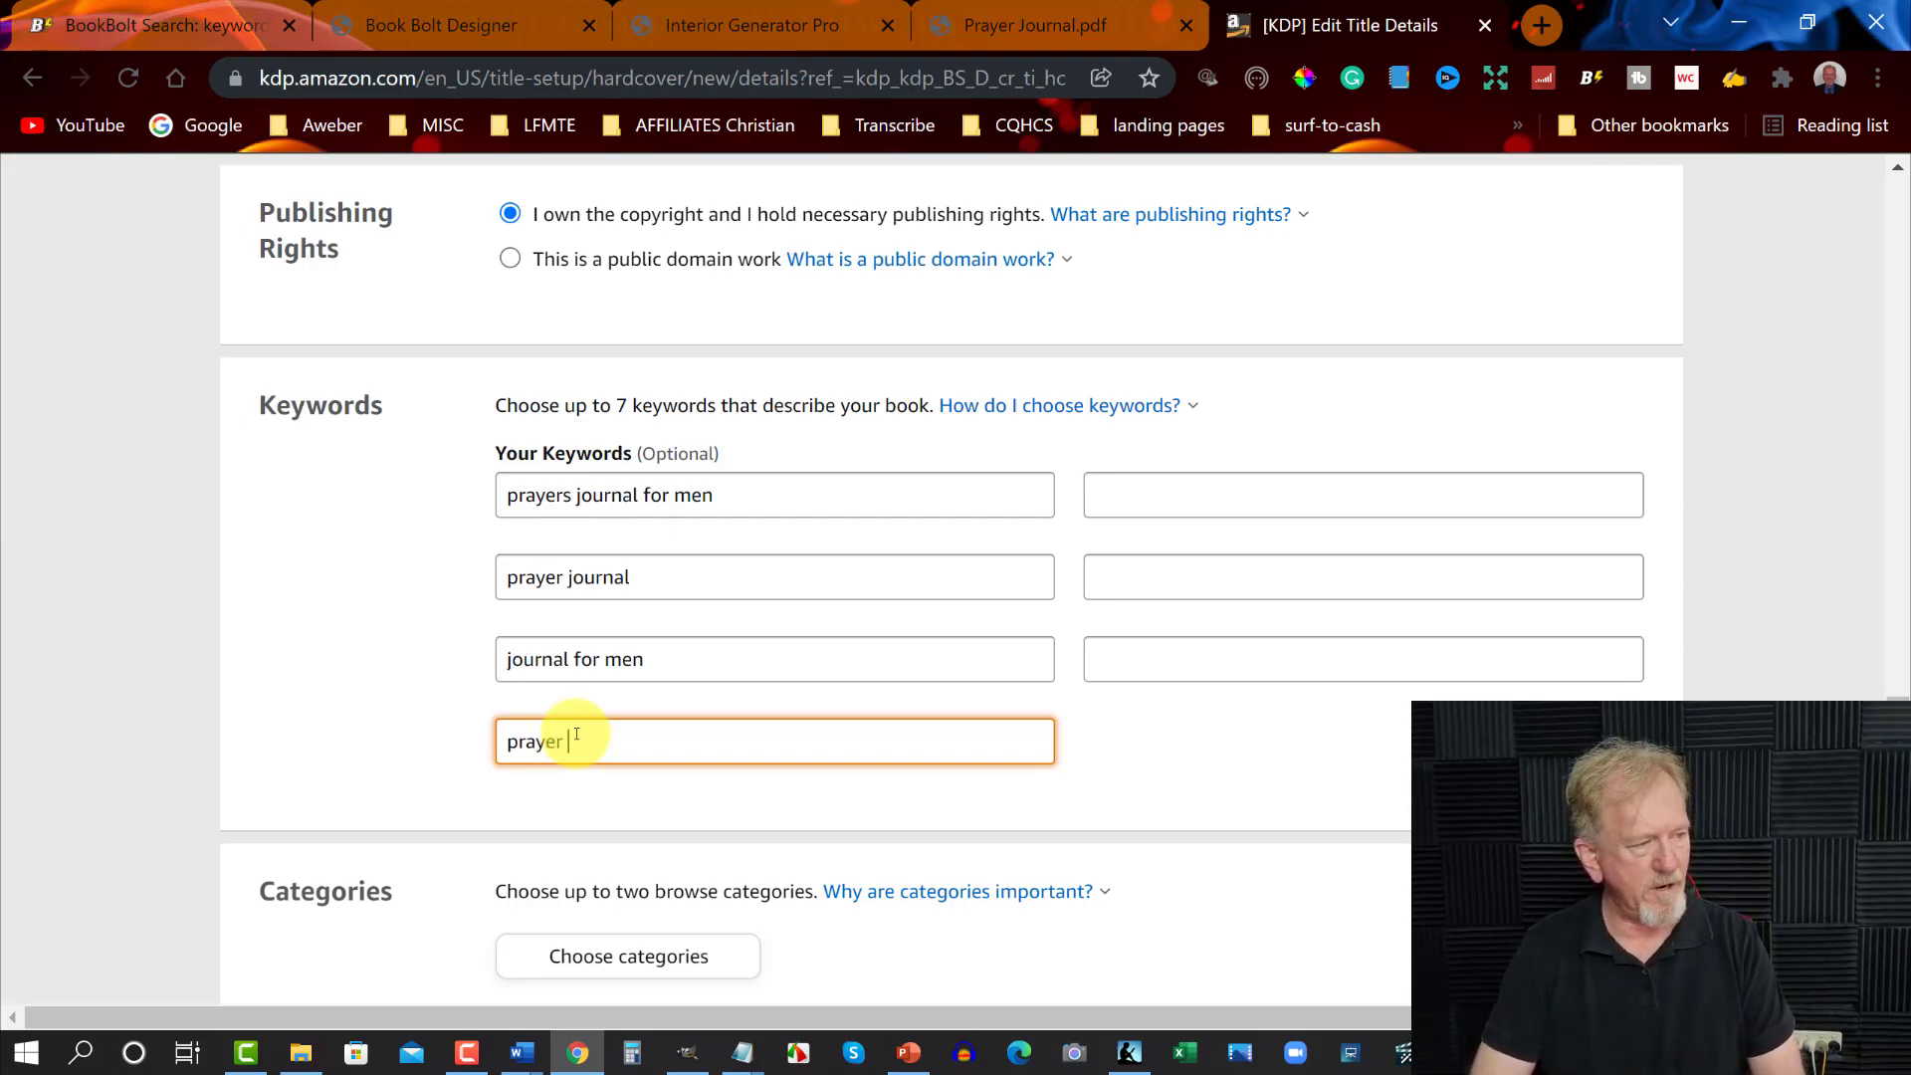
pyautogui.click(1116, 503)
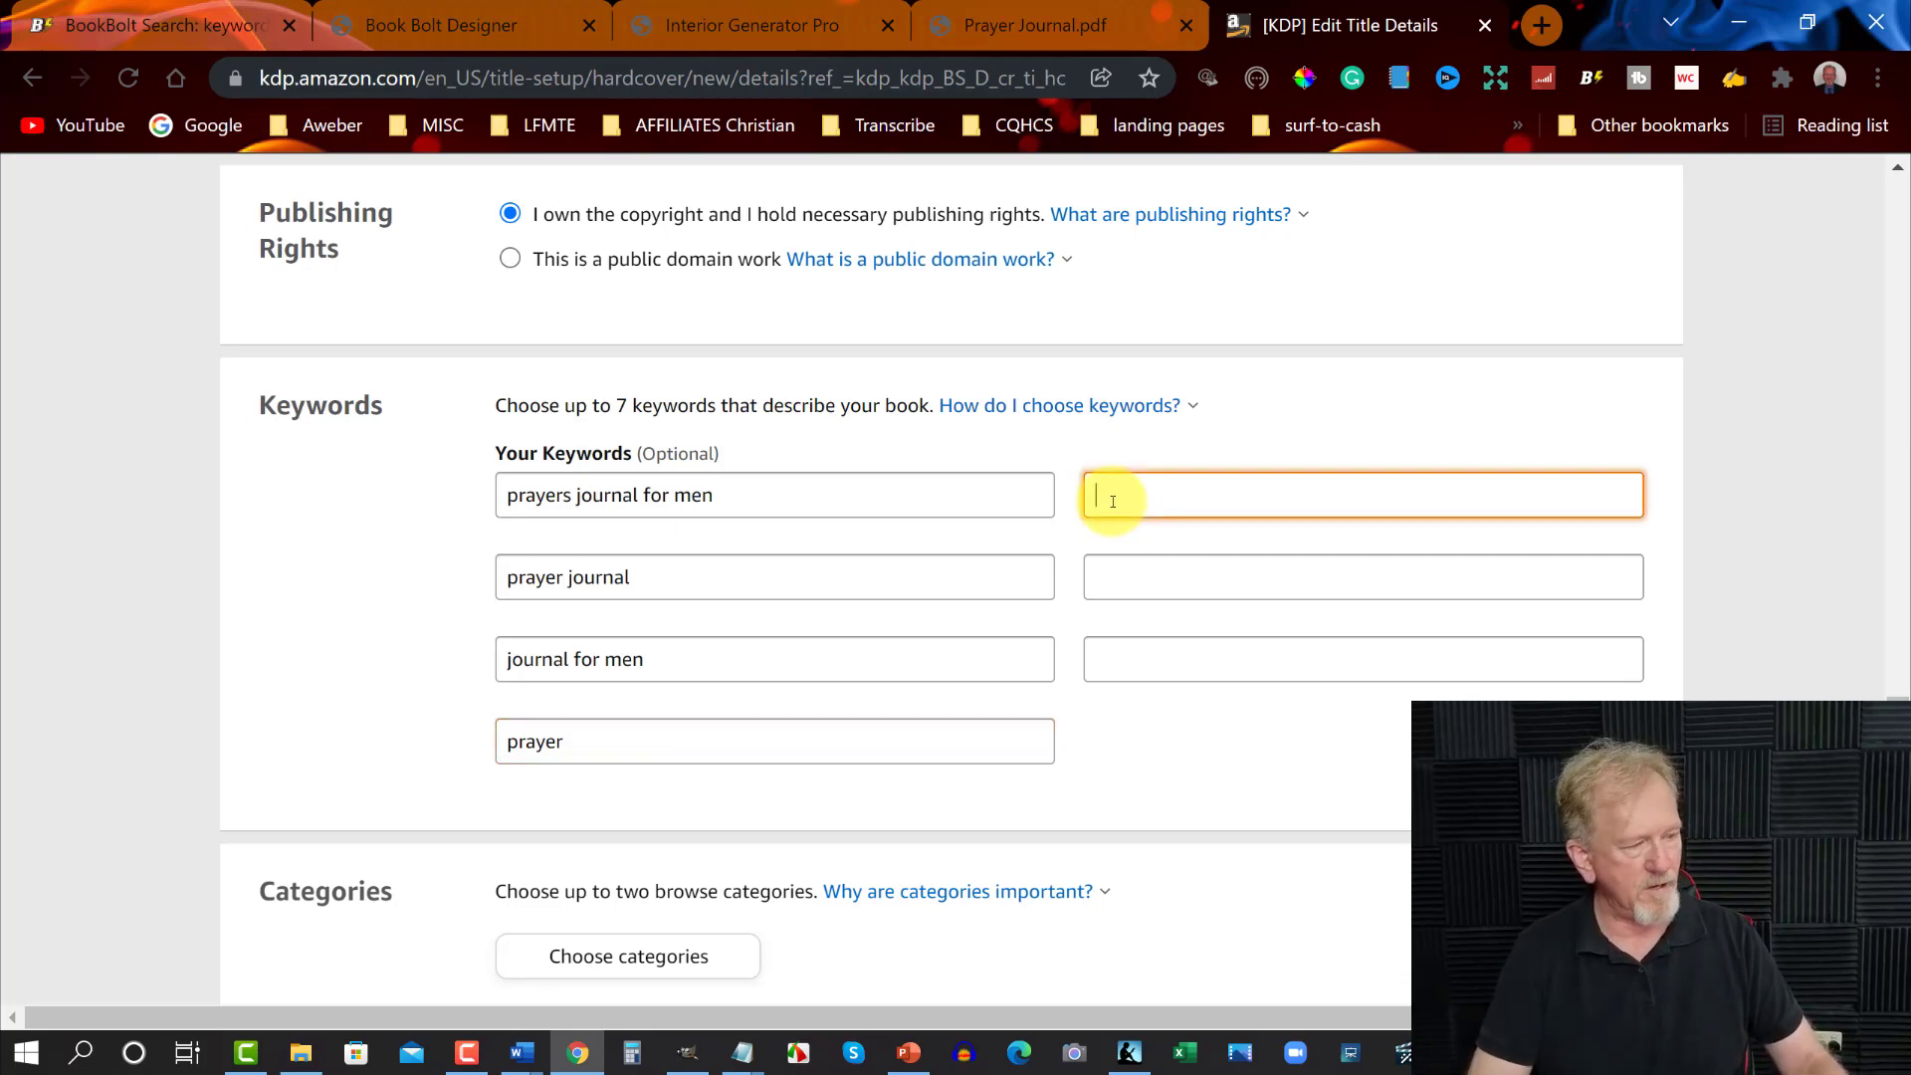
pyautogui.write('journa')
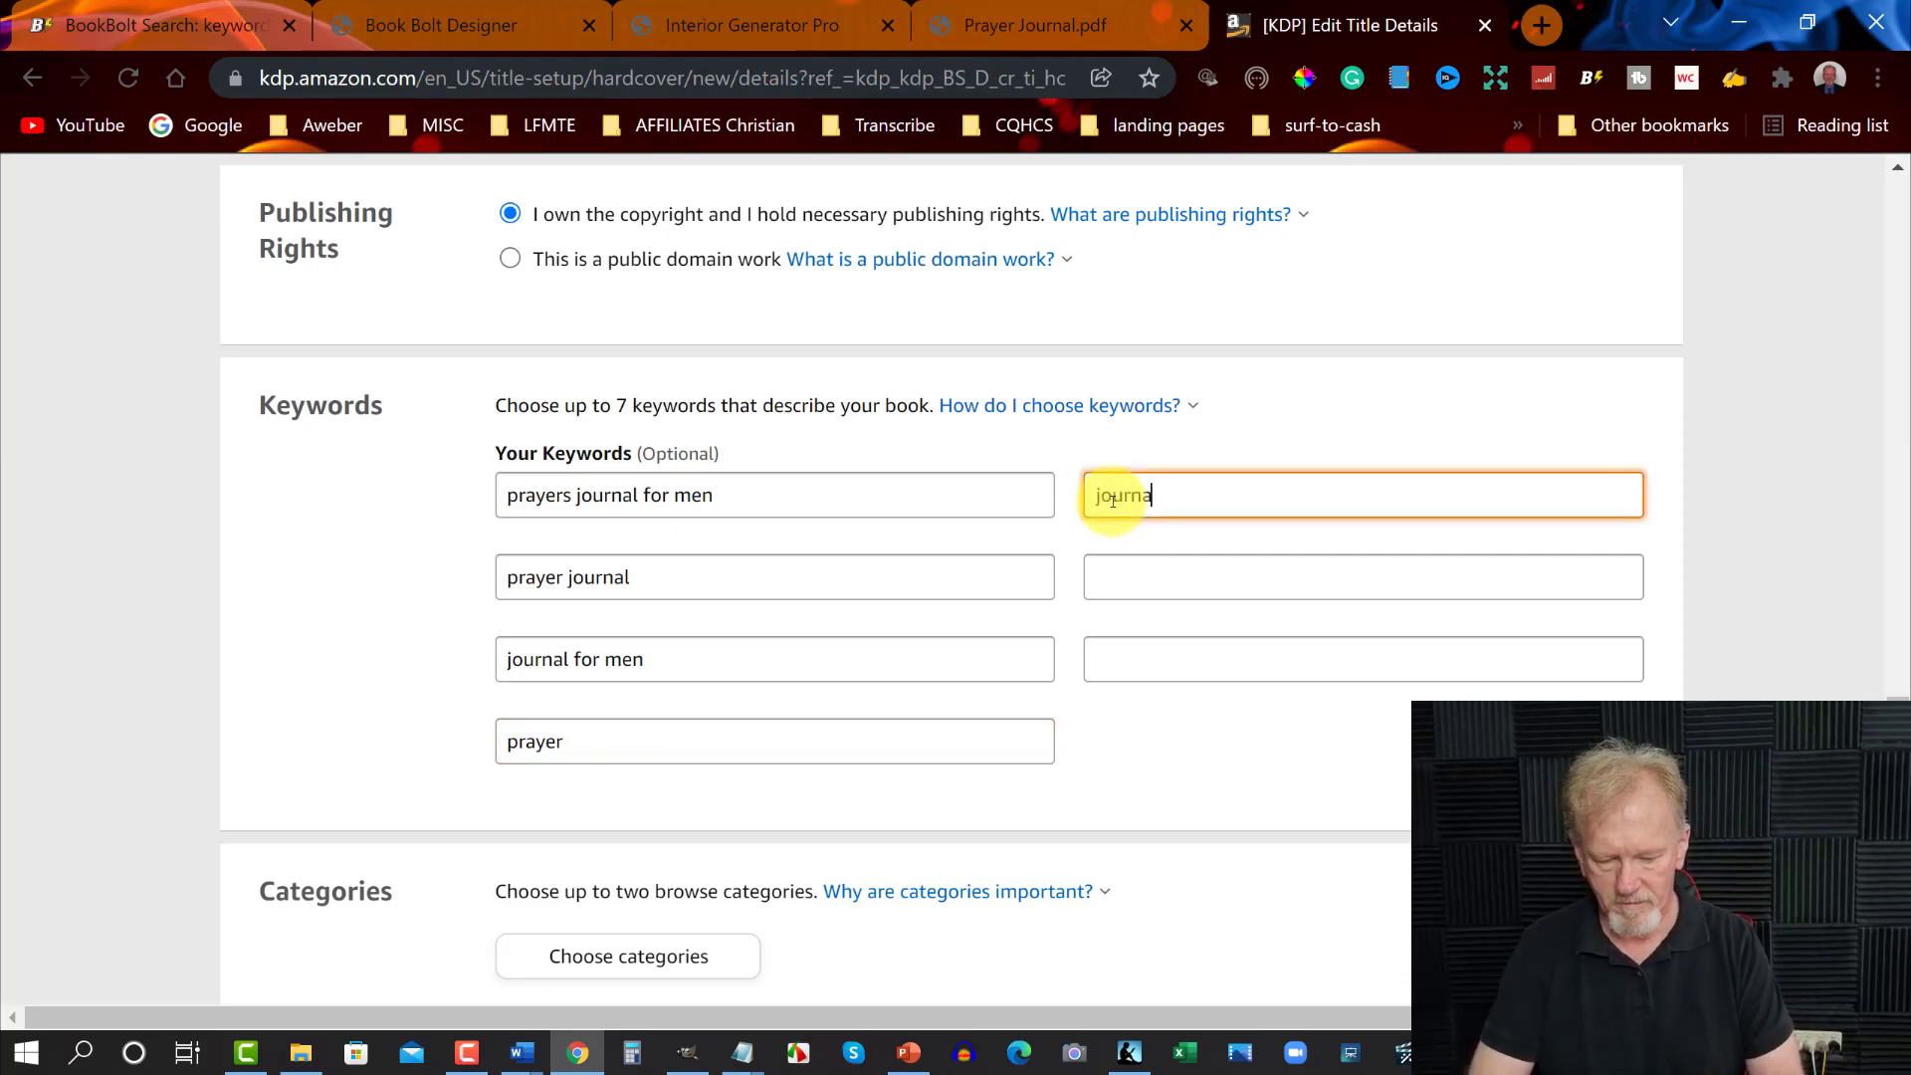
pyautogui.write('ling')
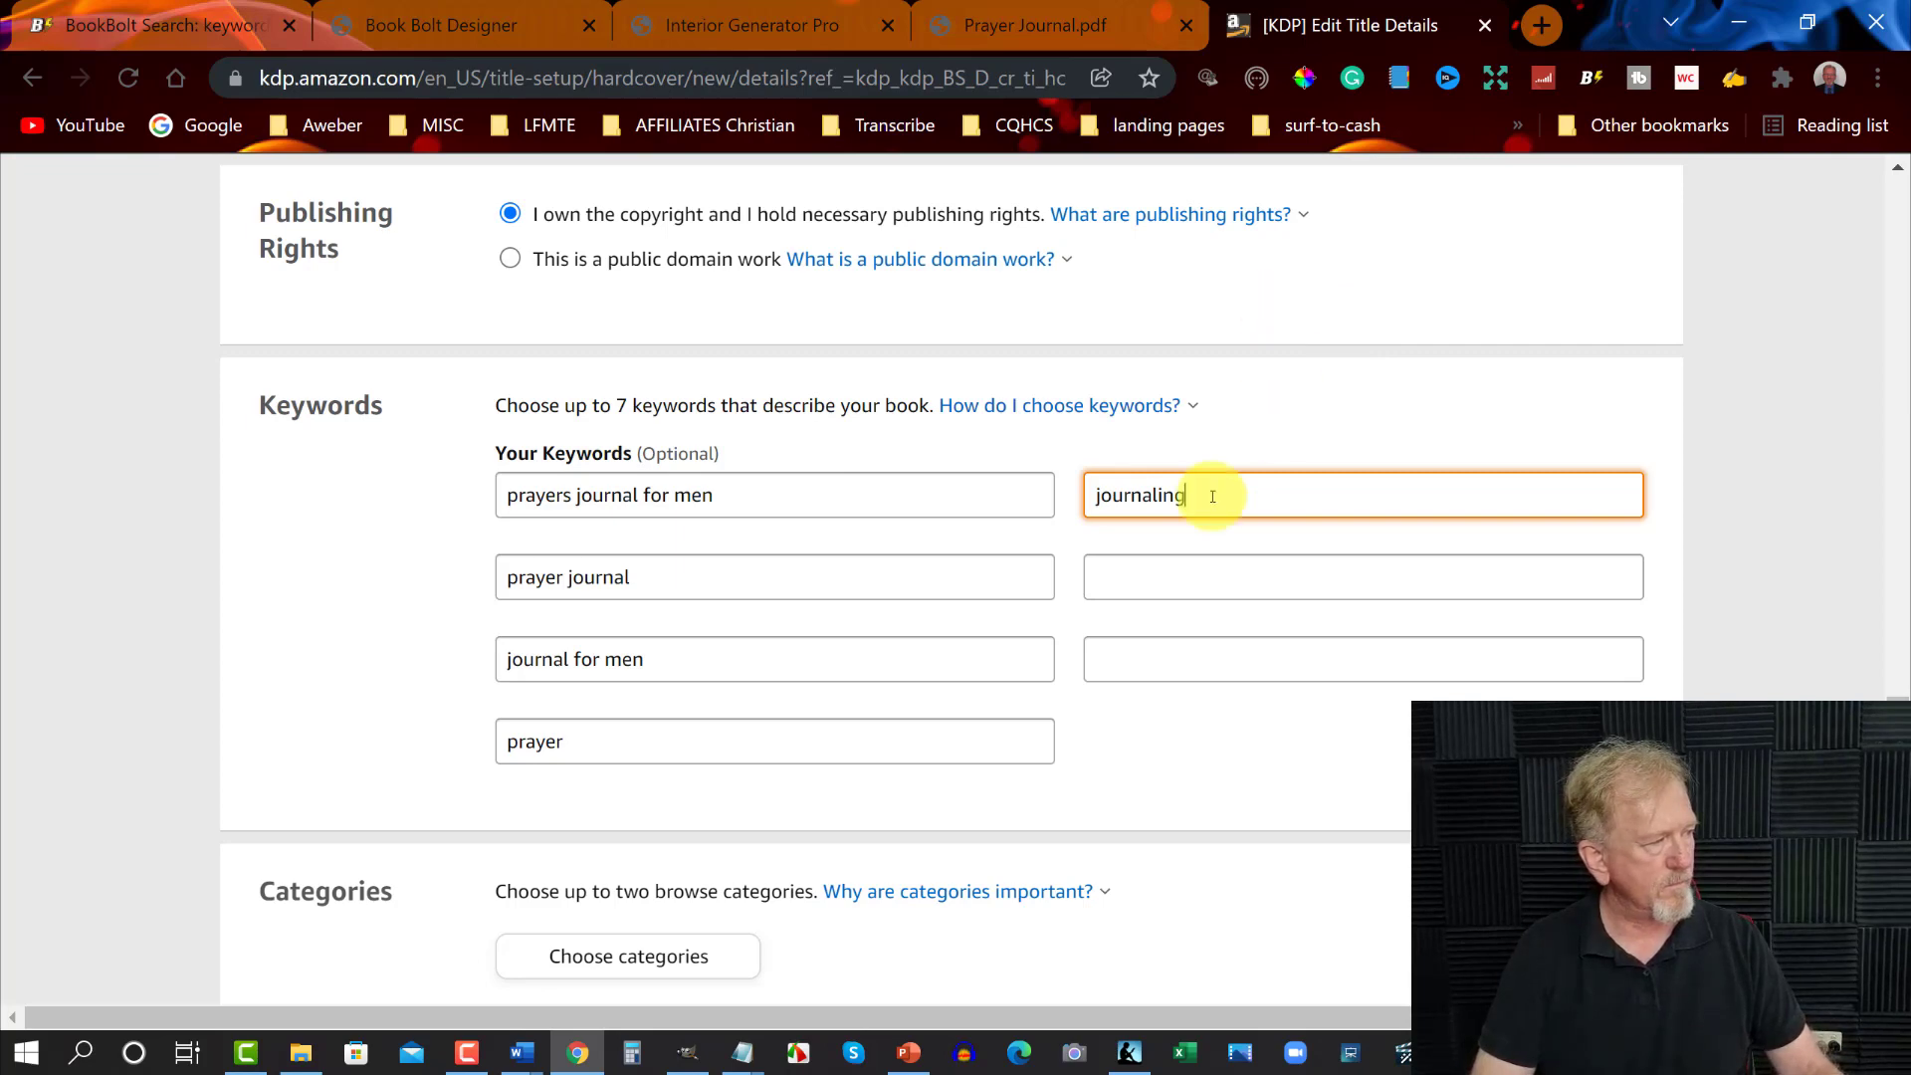
# Fill the last two empty keyword fields with "bible journal for men" and "believers prayer journal"
pyautogui.click(1111, 580)
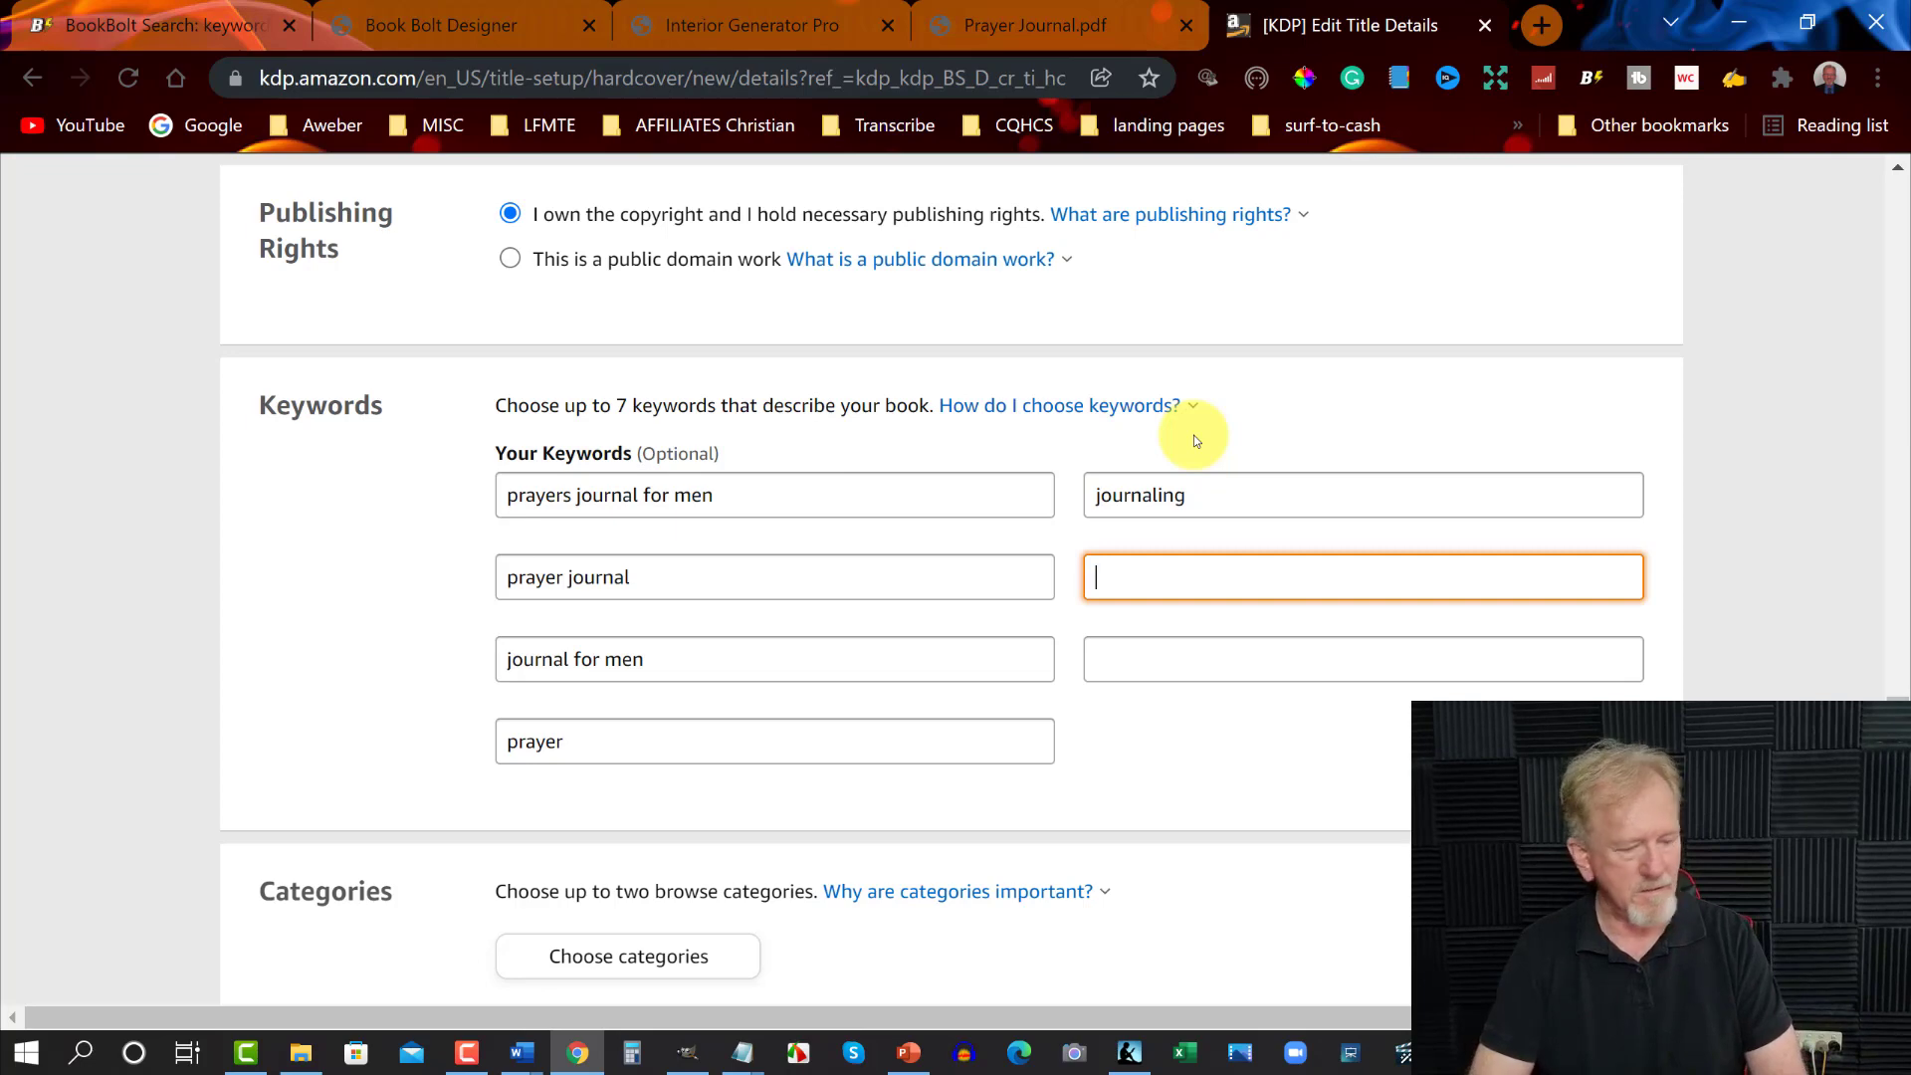
pyautogui.write('bible ')
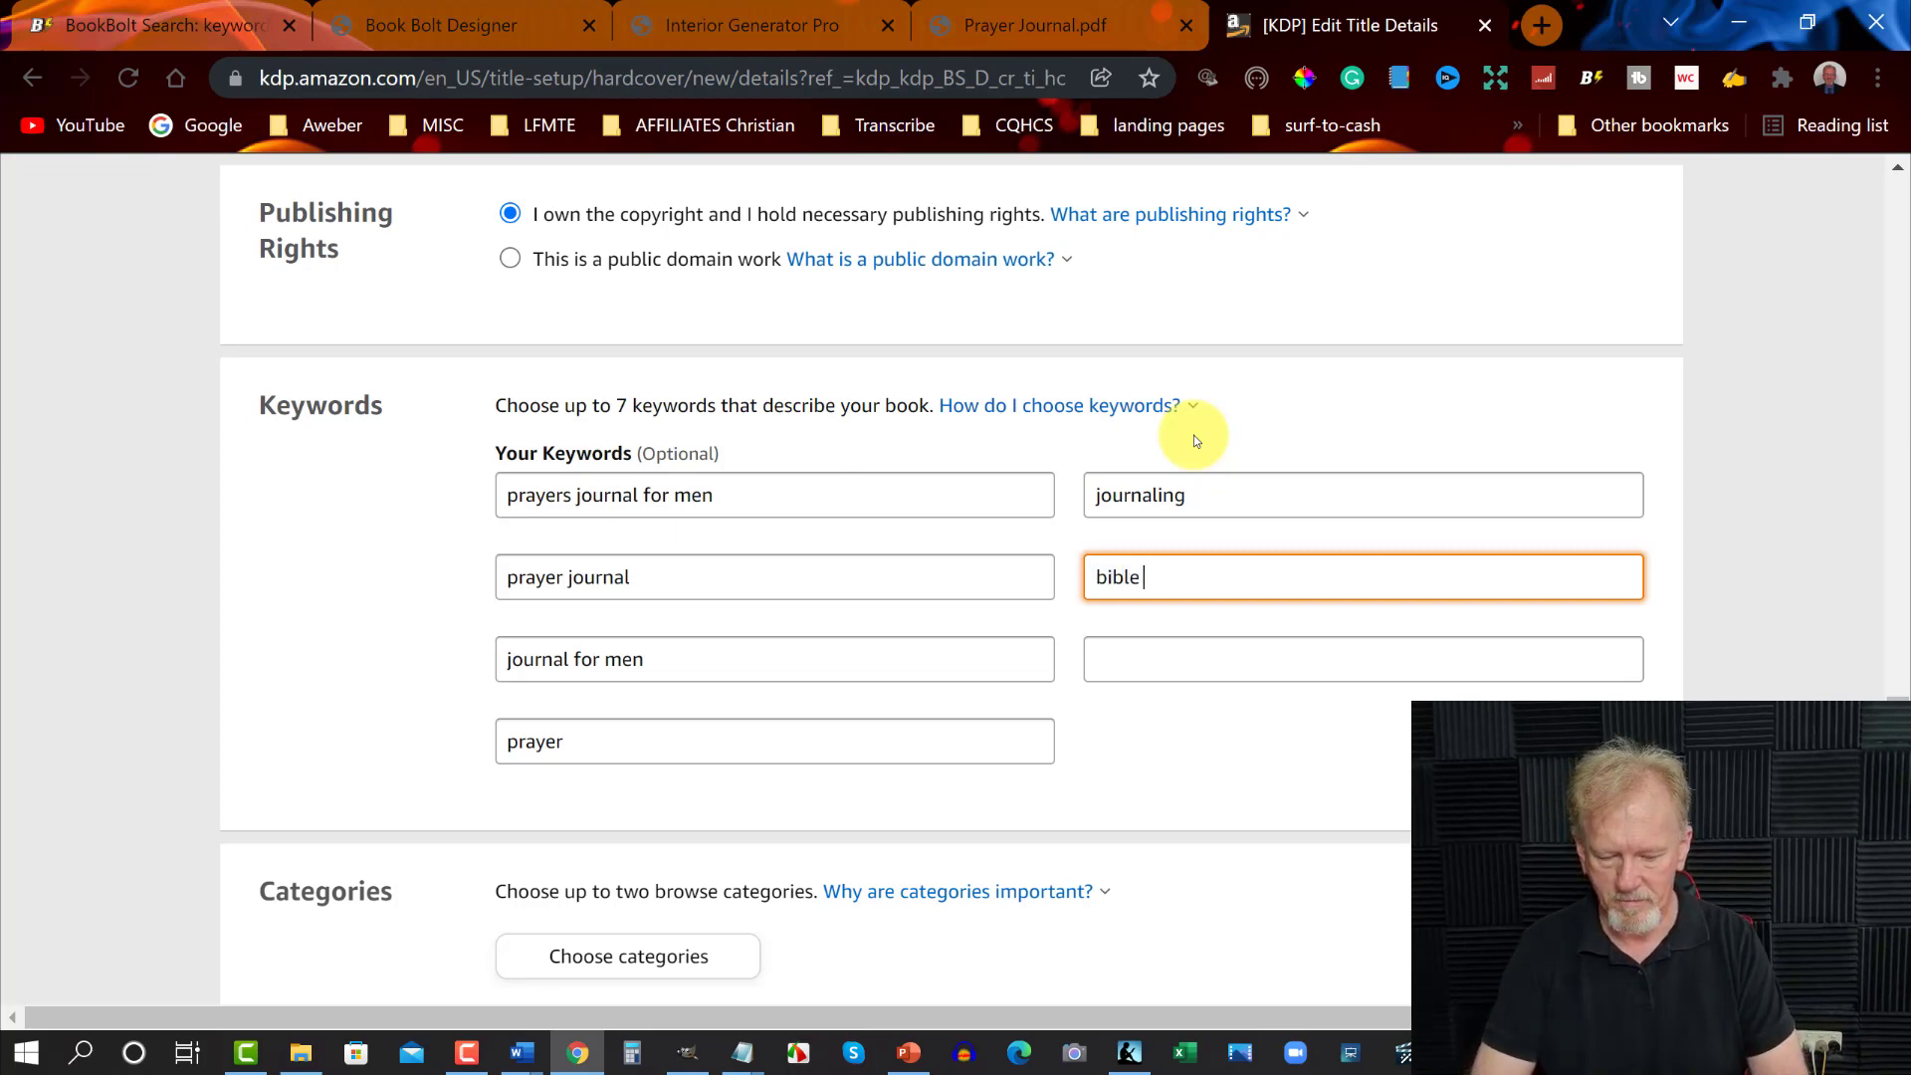
pyautogui.write('journal ')
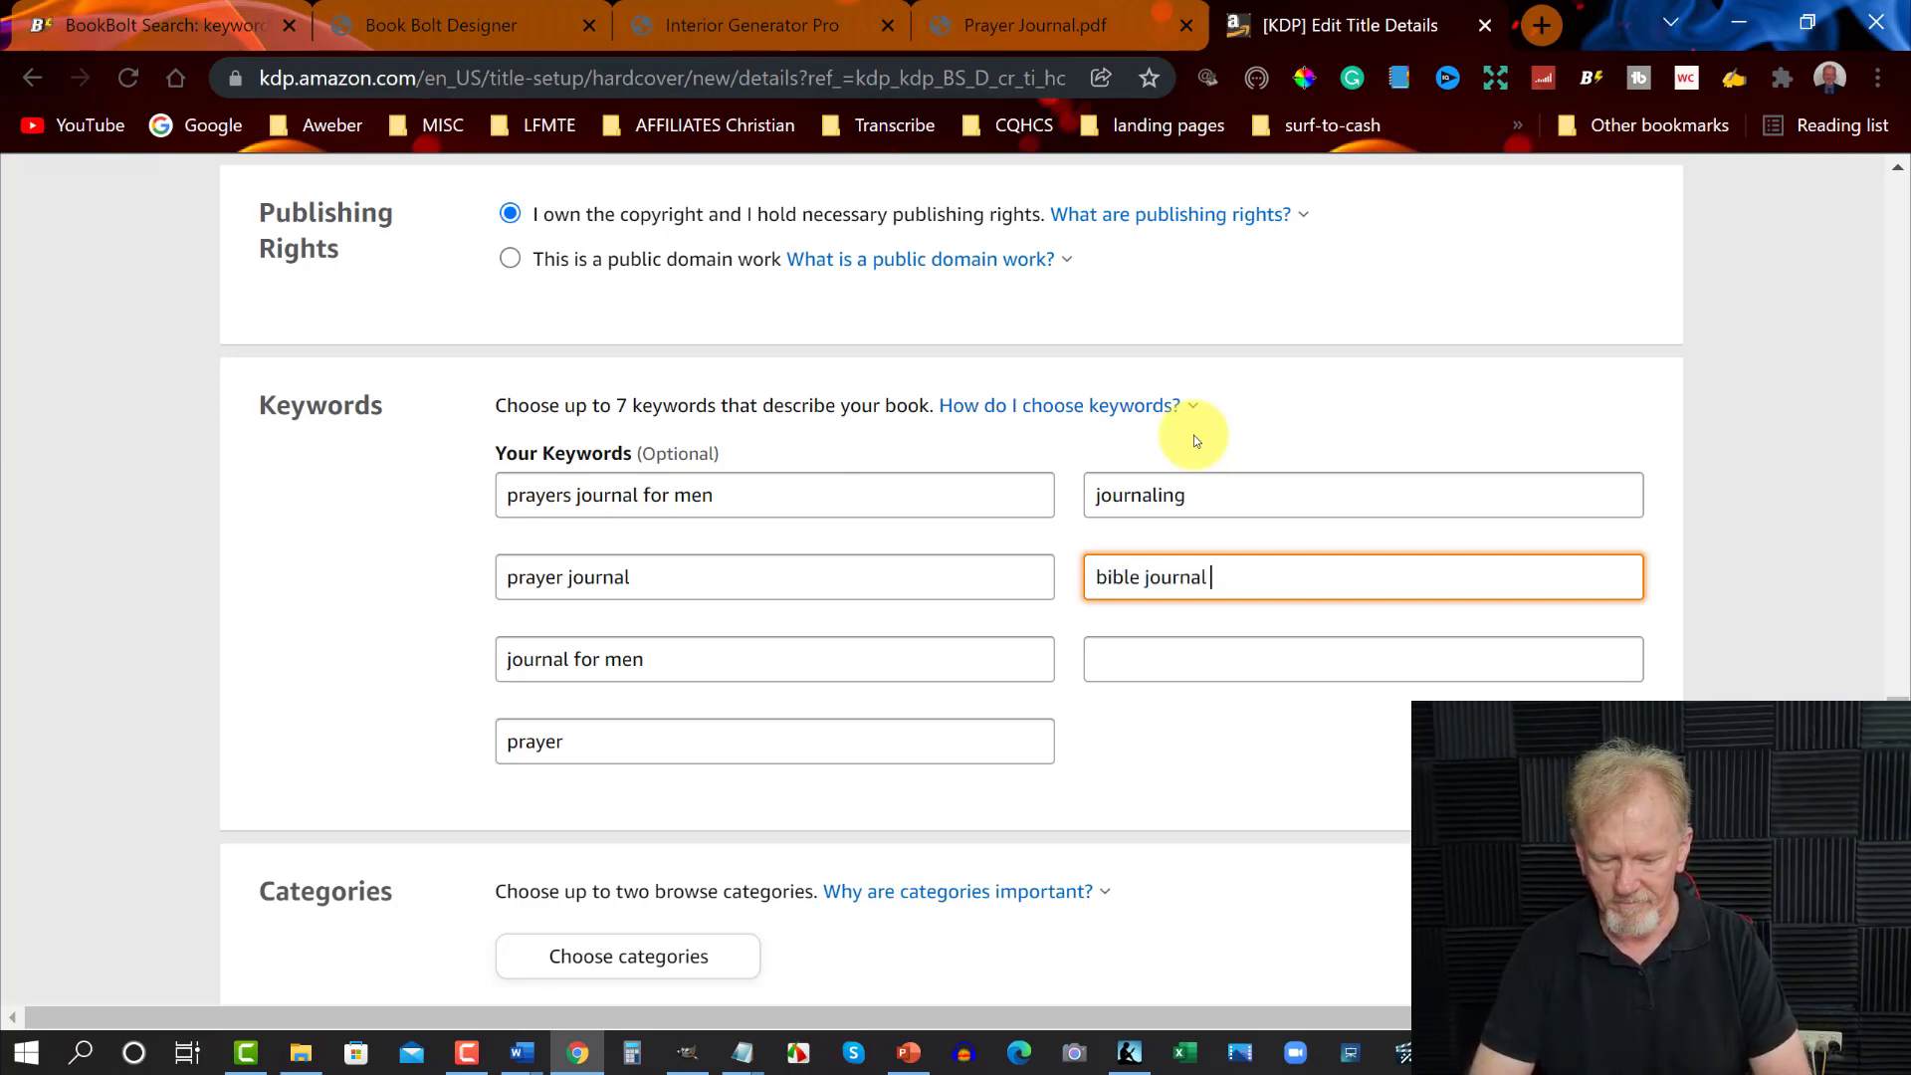
pyautogui.write('for men')
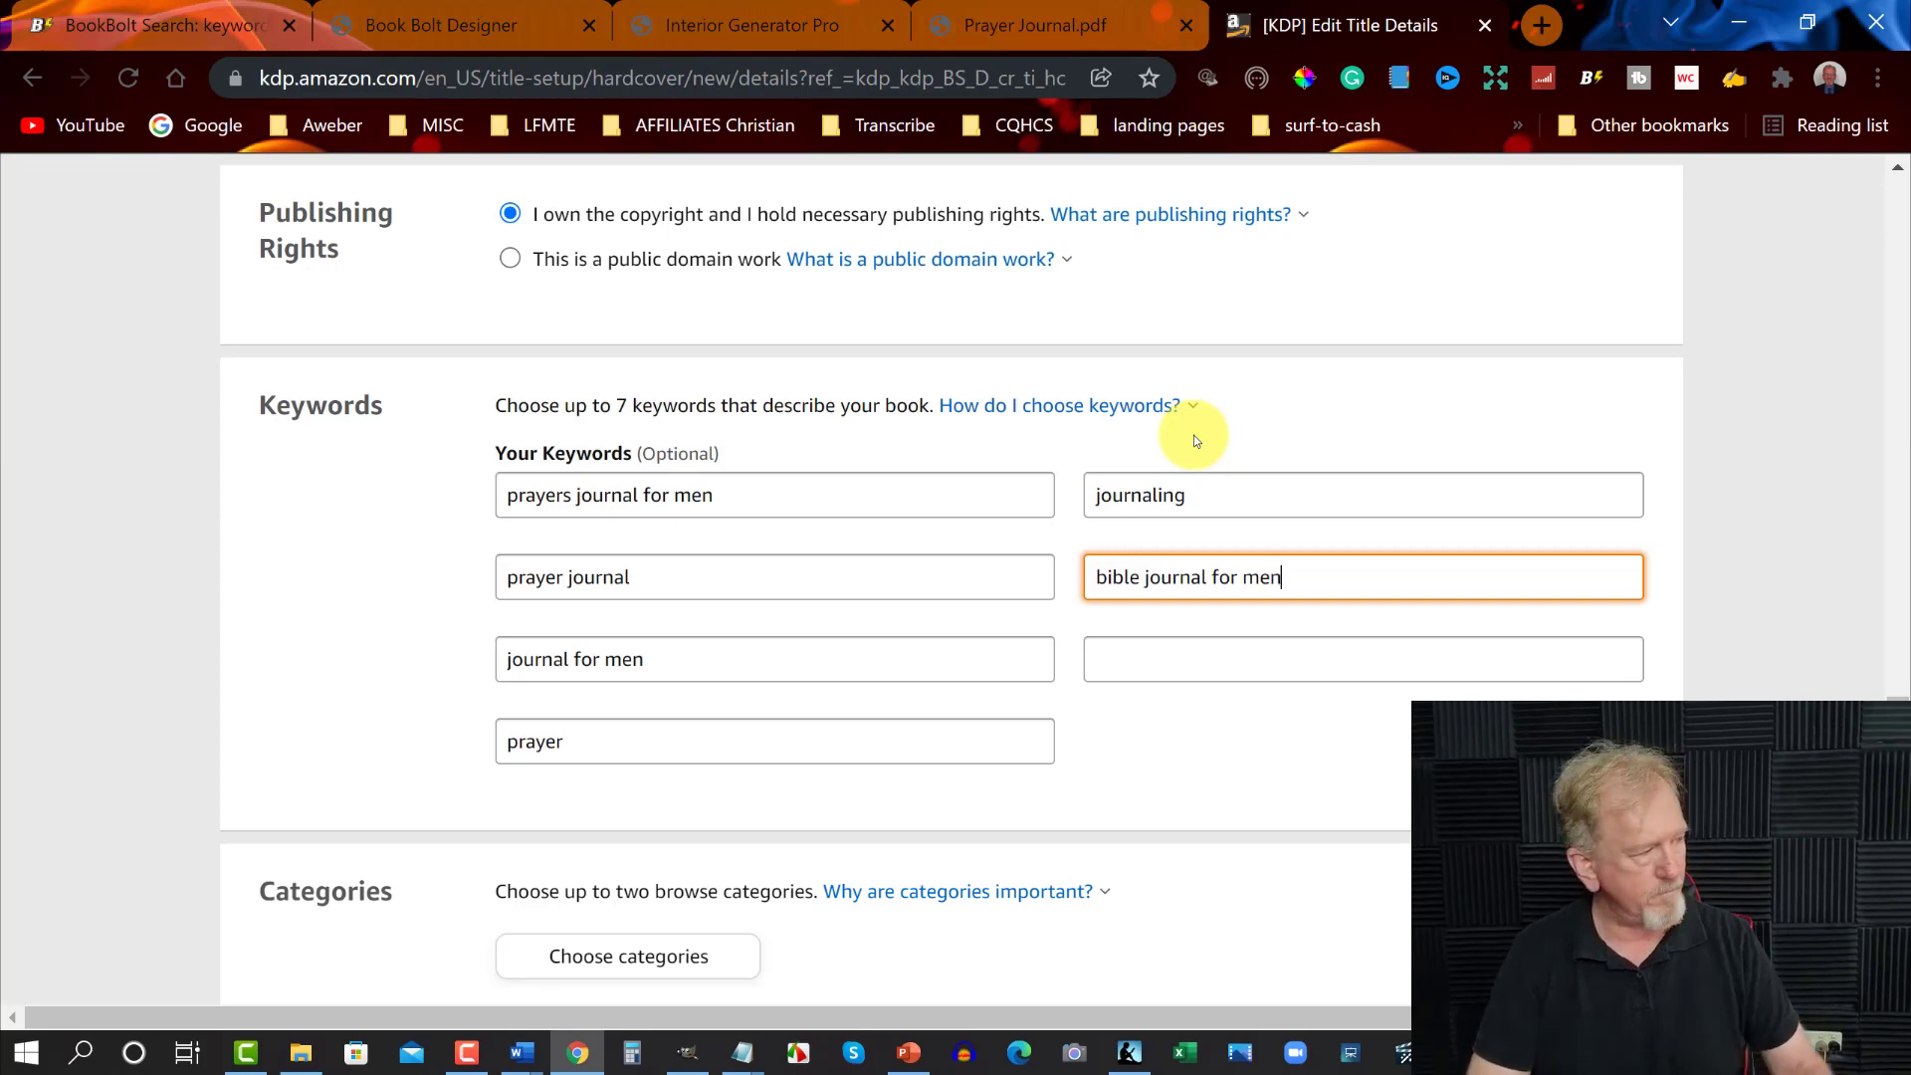
pyautogui.click(1135, 659)
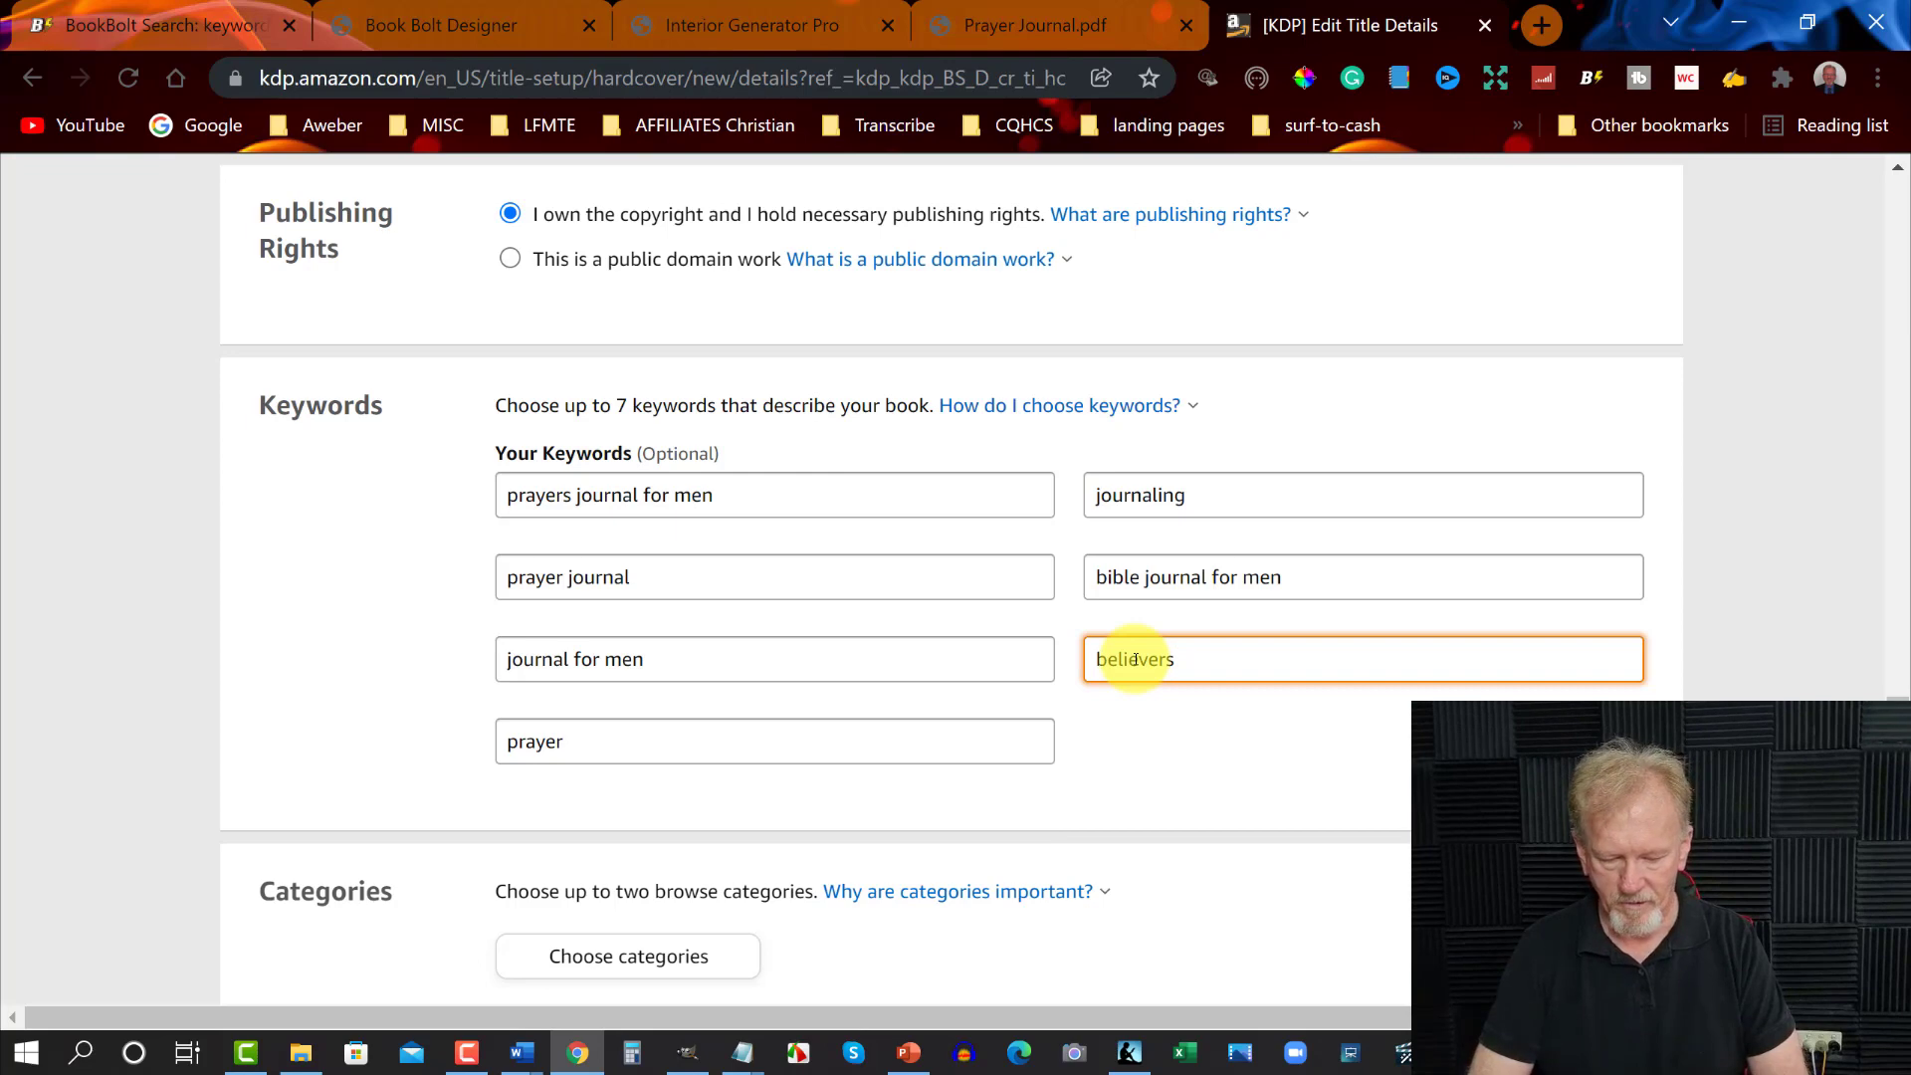
pyautogui.write('prayer ')
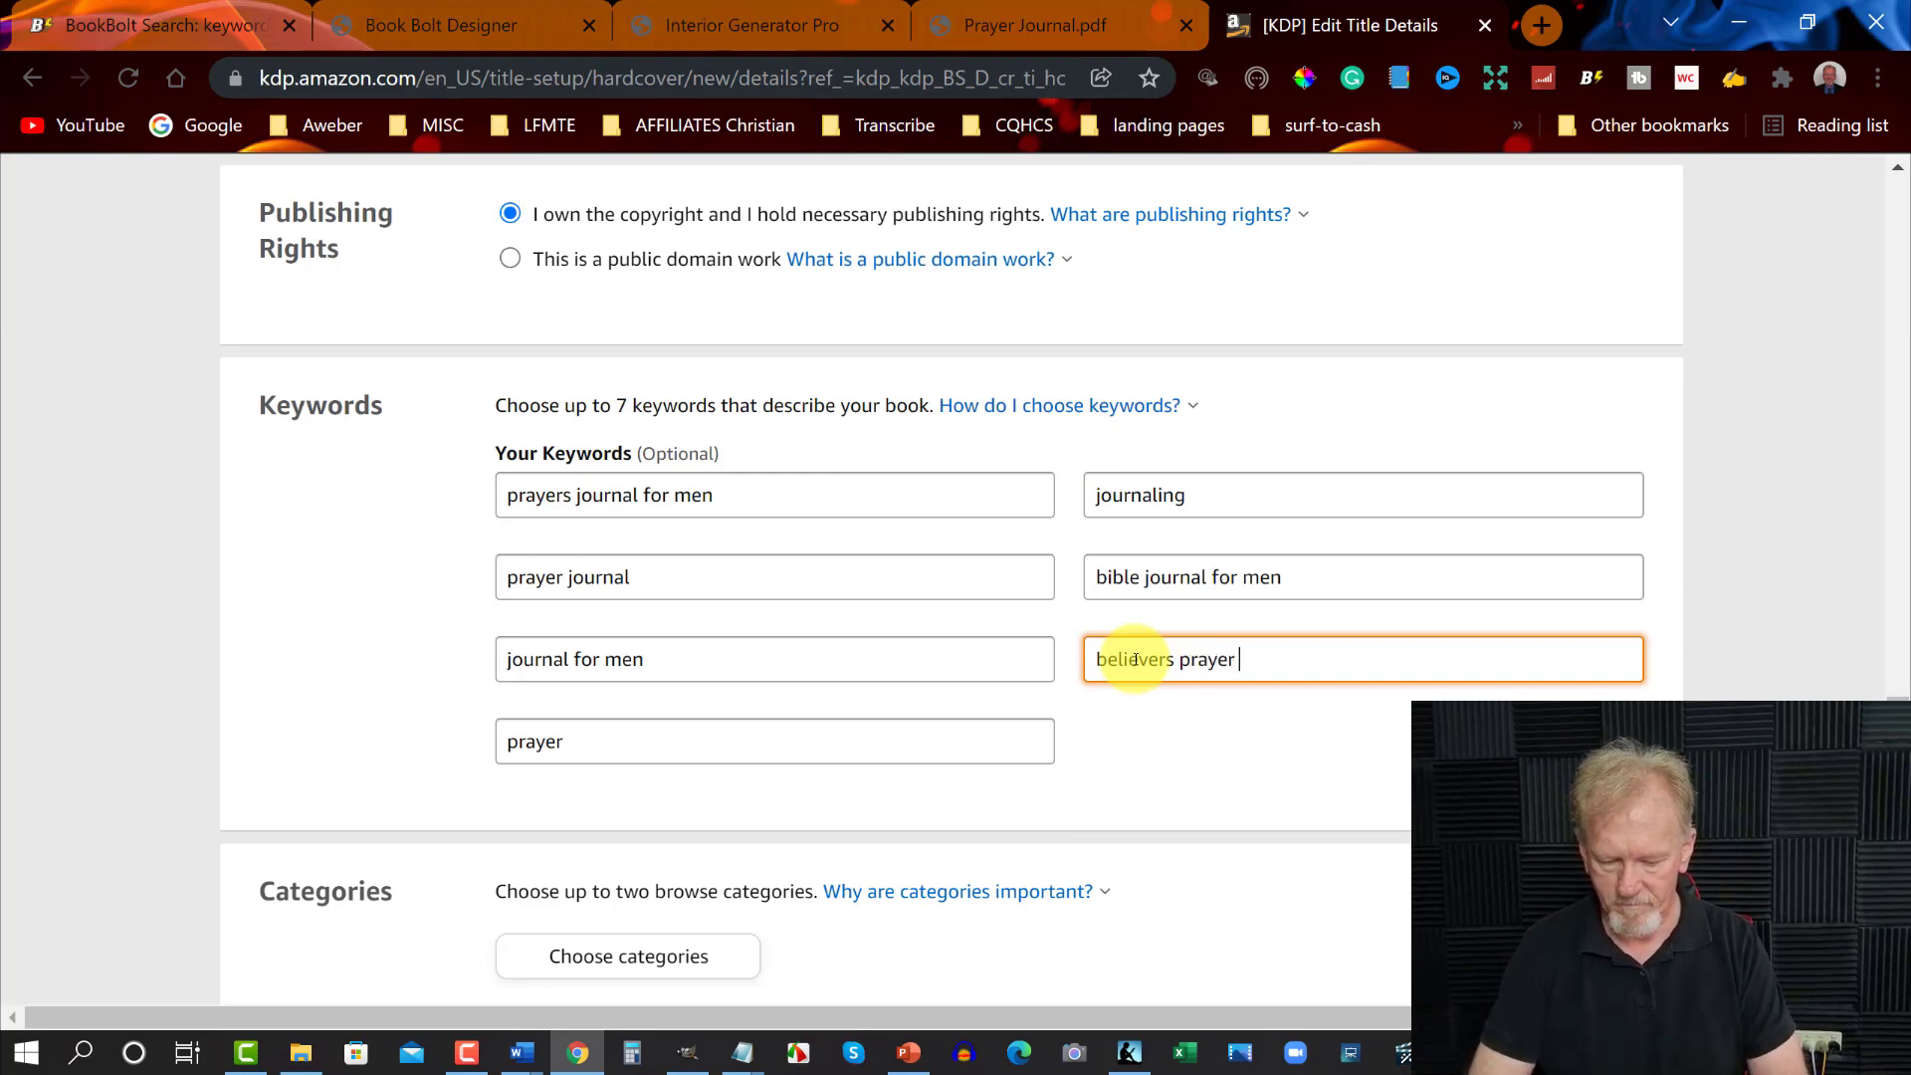
pyautogui.write('journal')
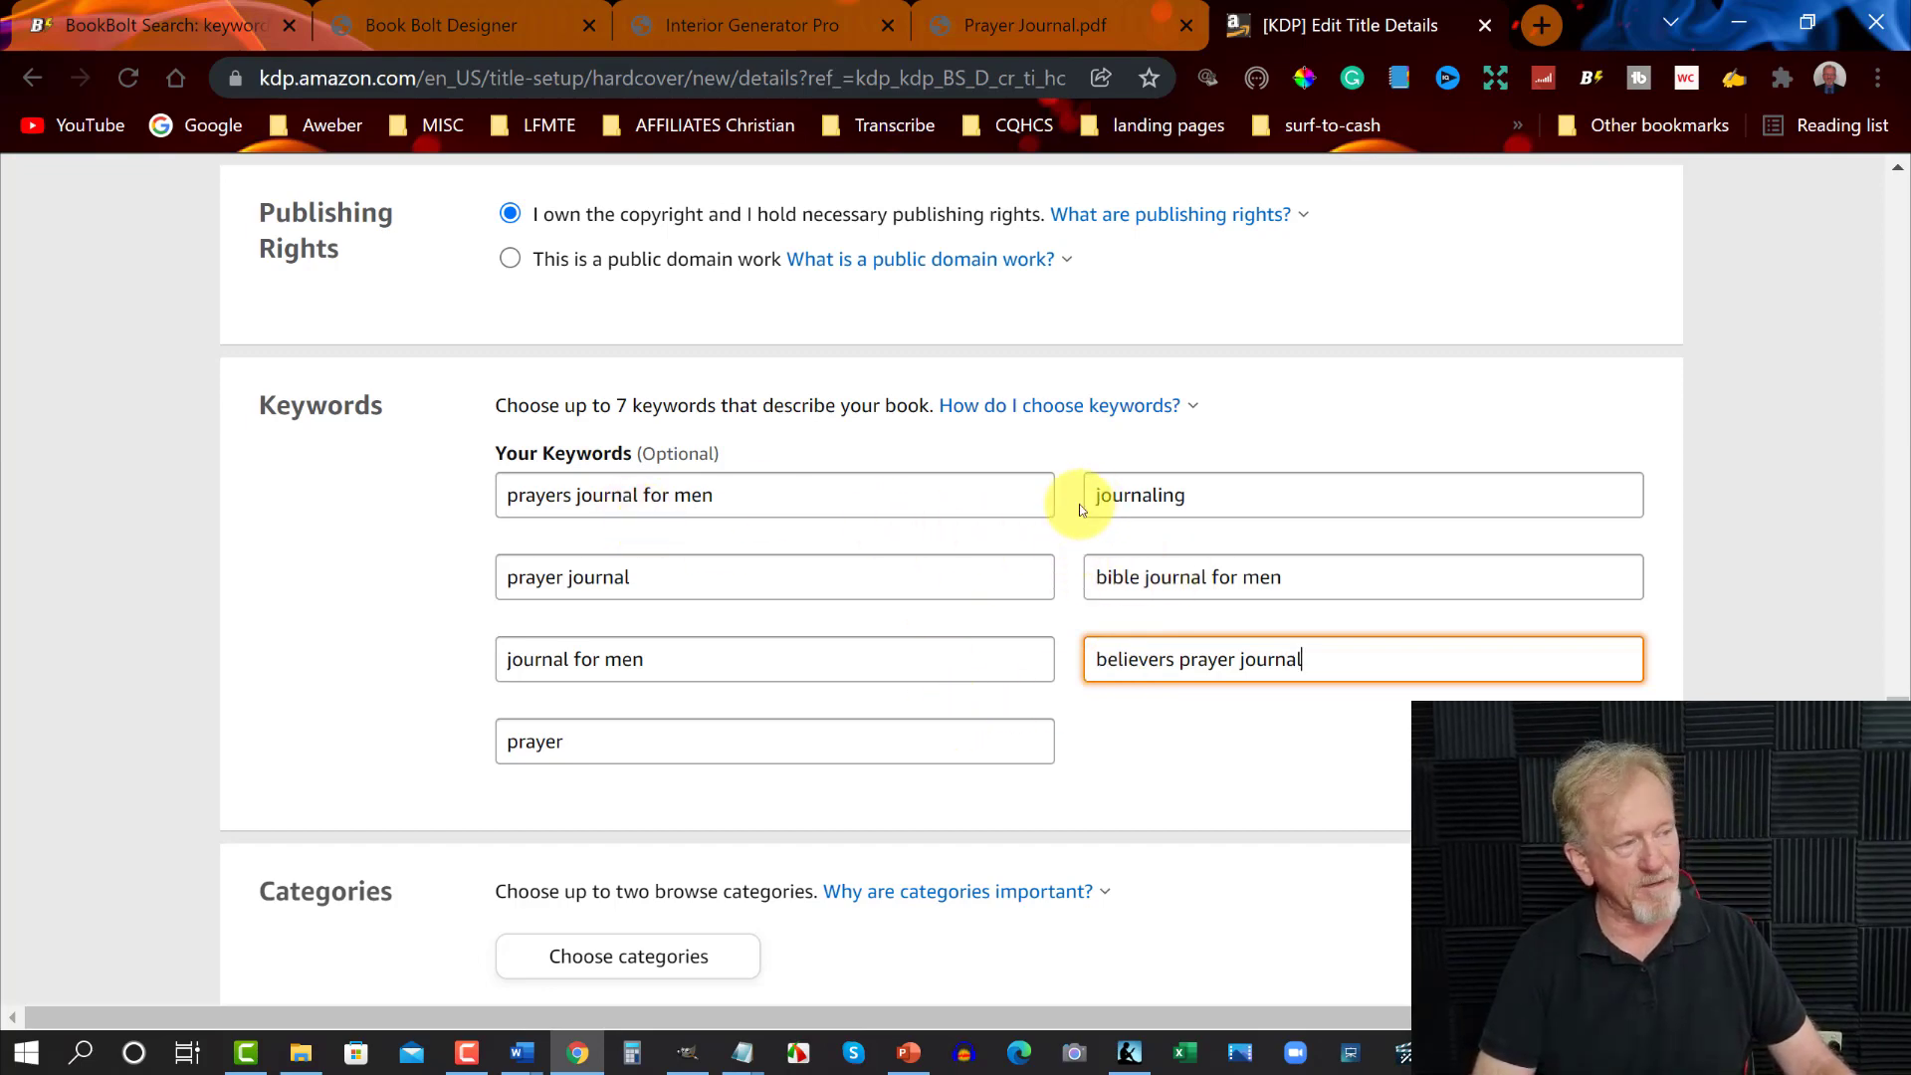
# Open the browse category chooser for the hardcover and expand Nonfiction > Business & Economics
pyautogui.scroll(-3, 1079, 504)
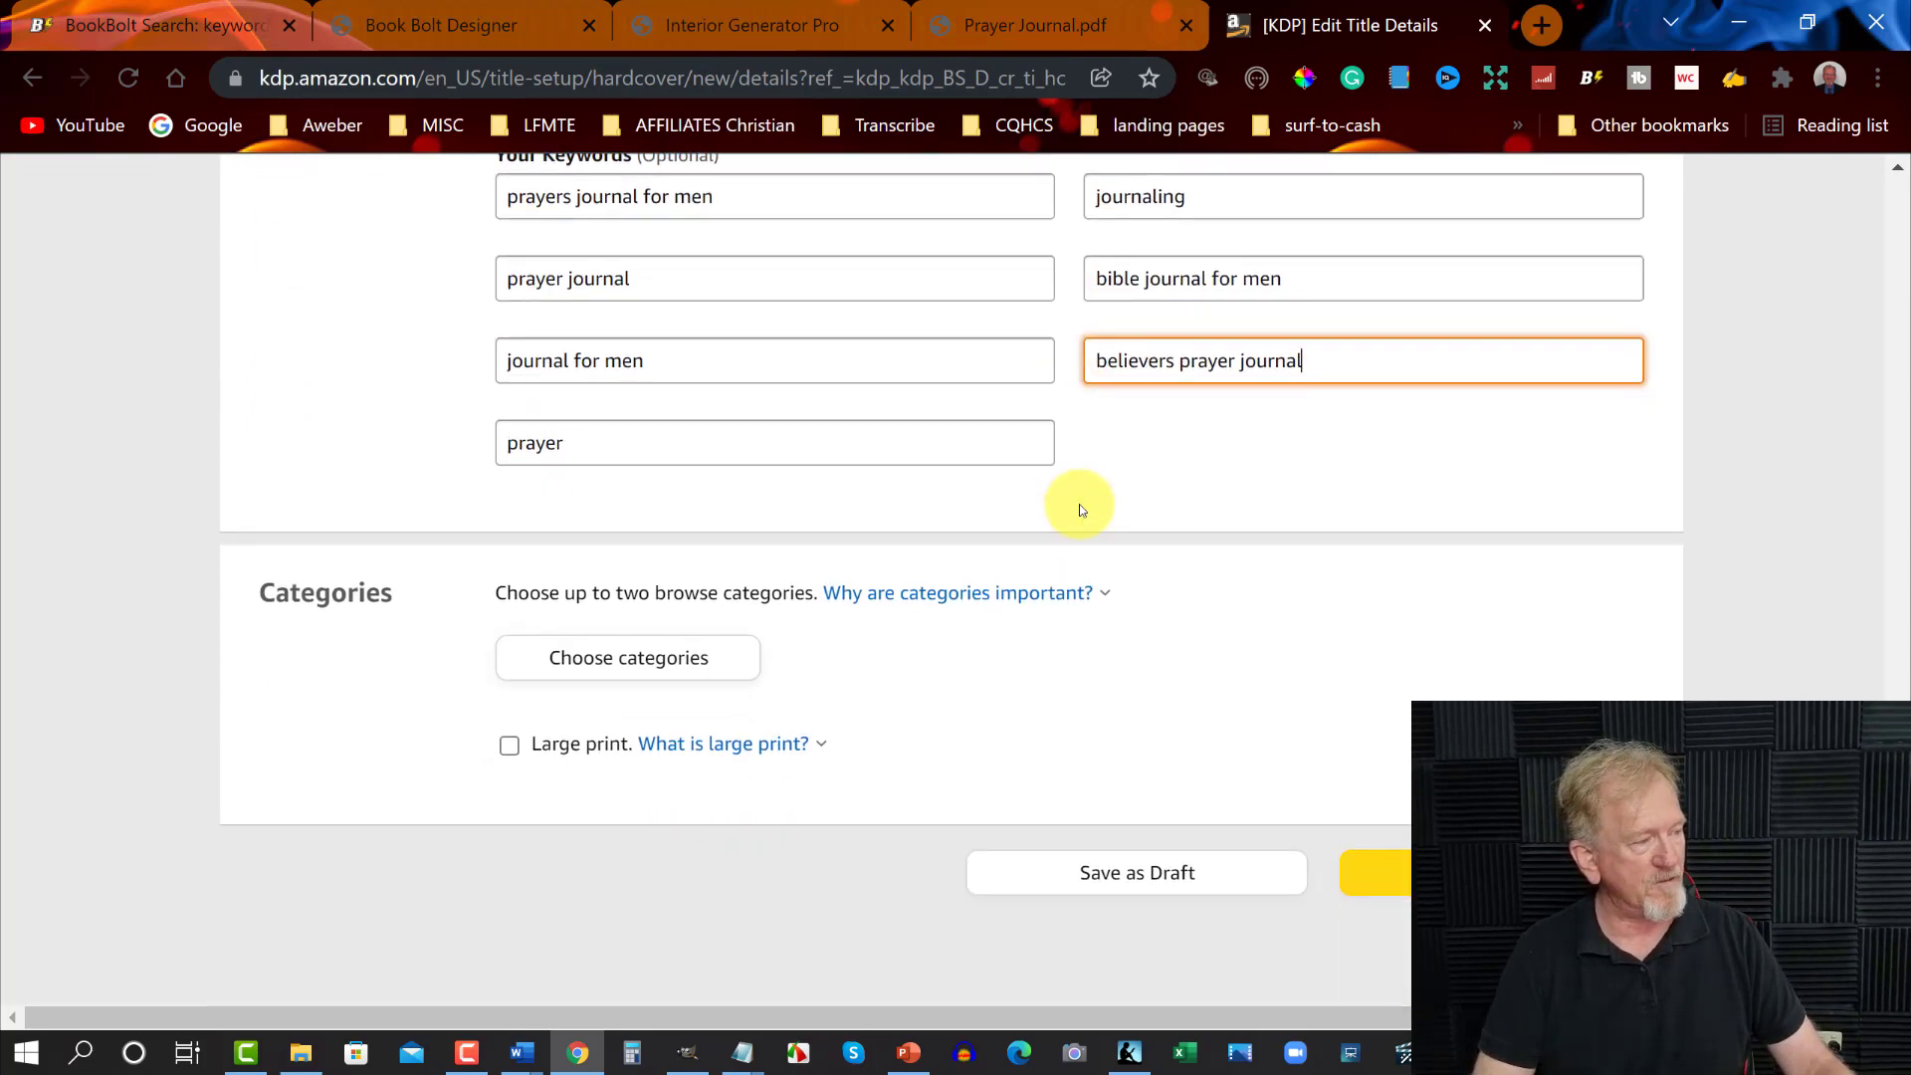
pyautogui.click(653, 661)
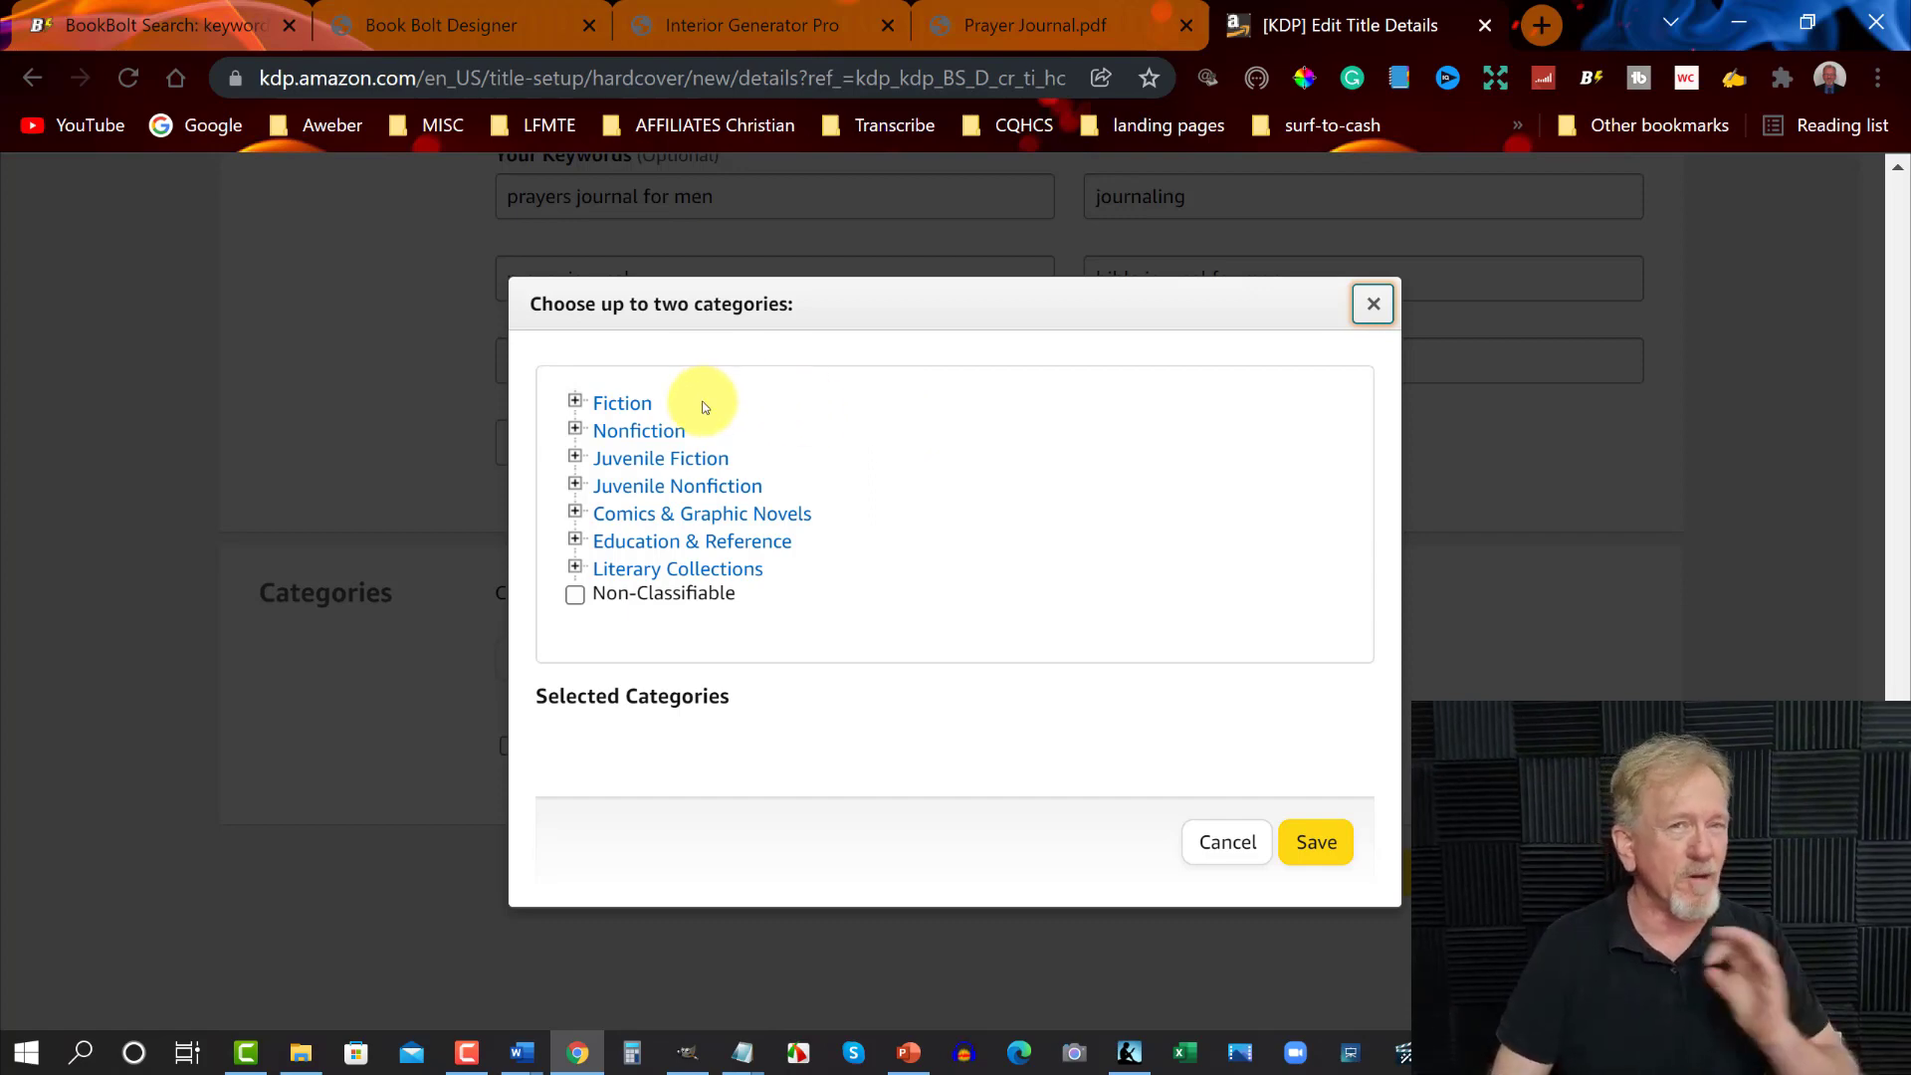
pyautogui.click(639, 432)
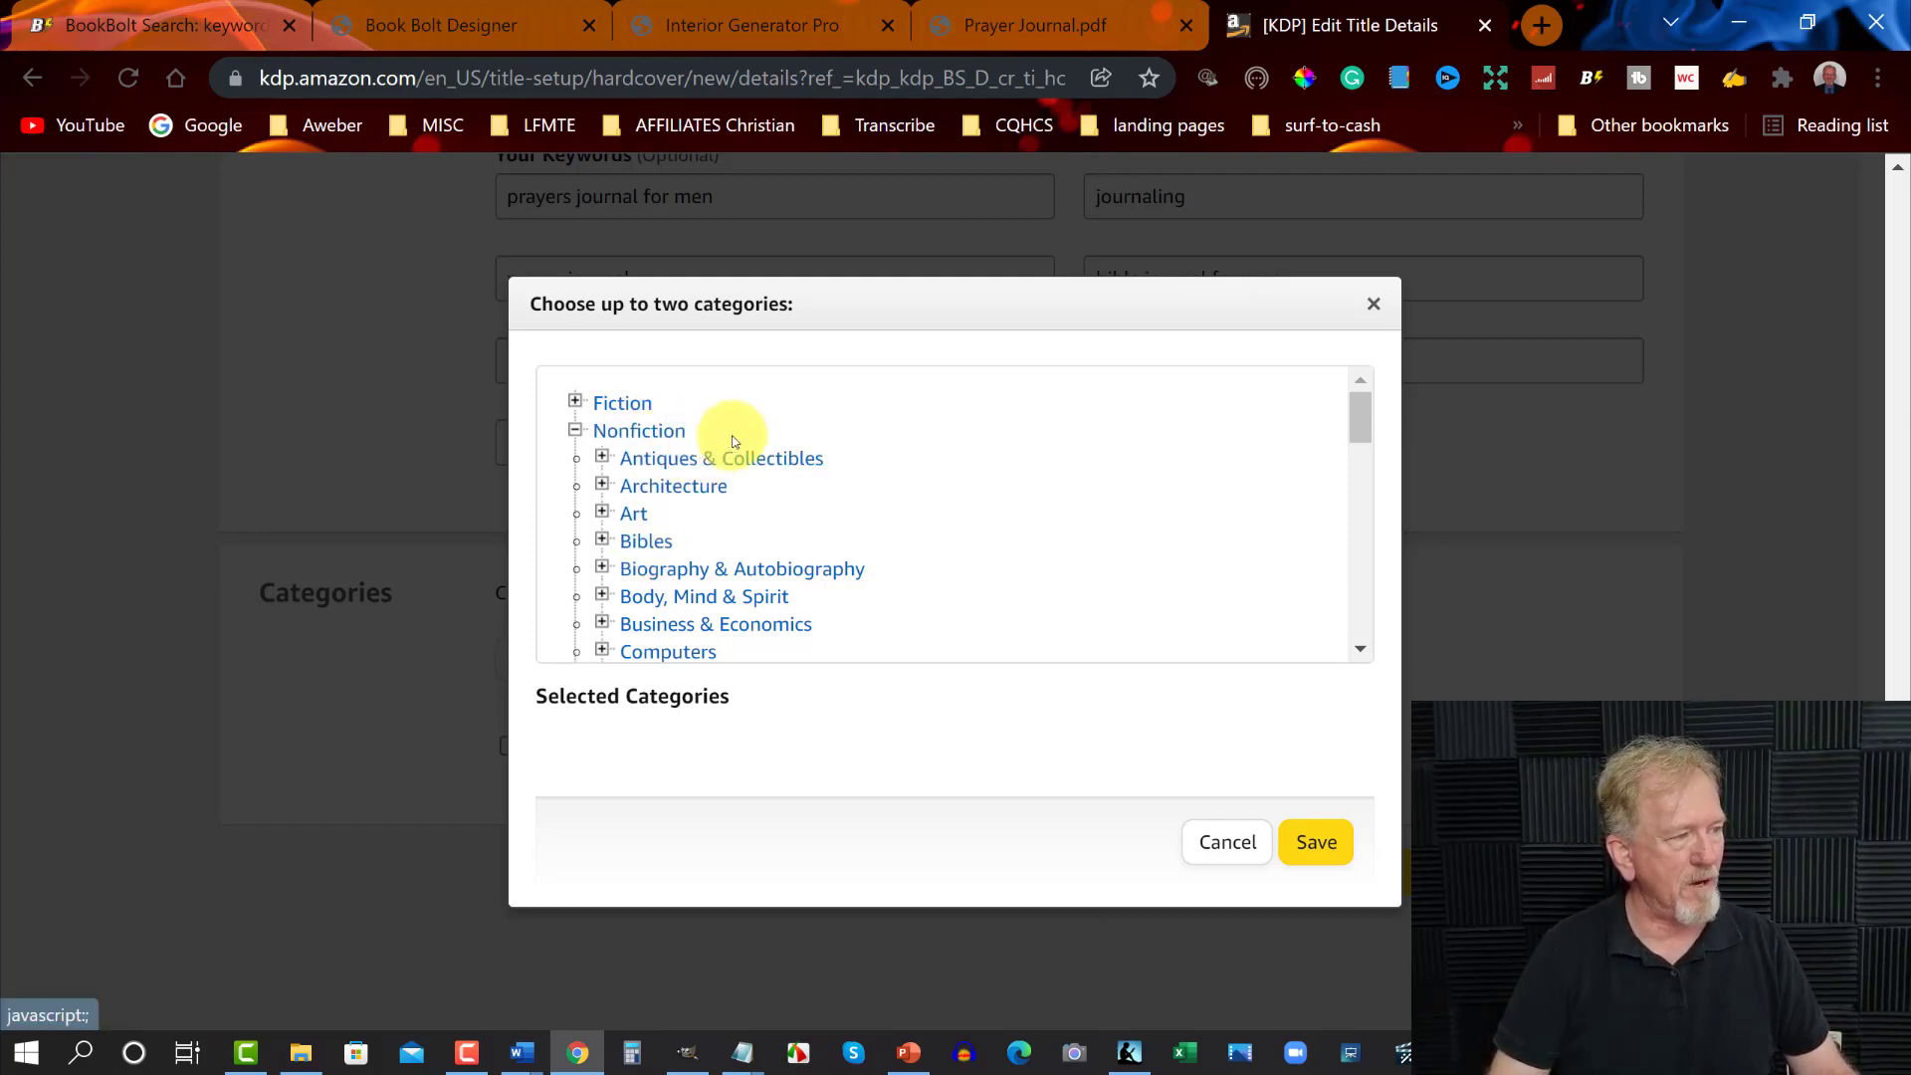
pyautogui.scroll(-1, 901, 474)
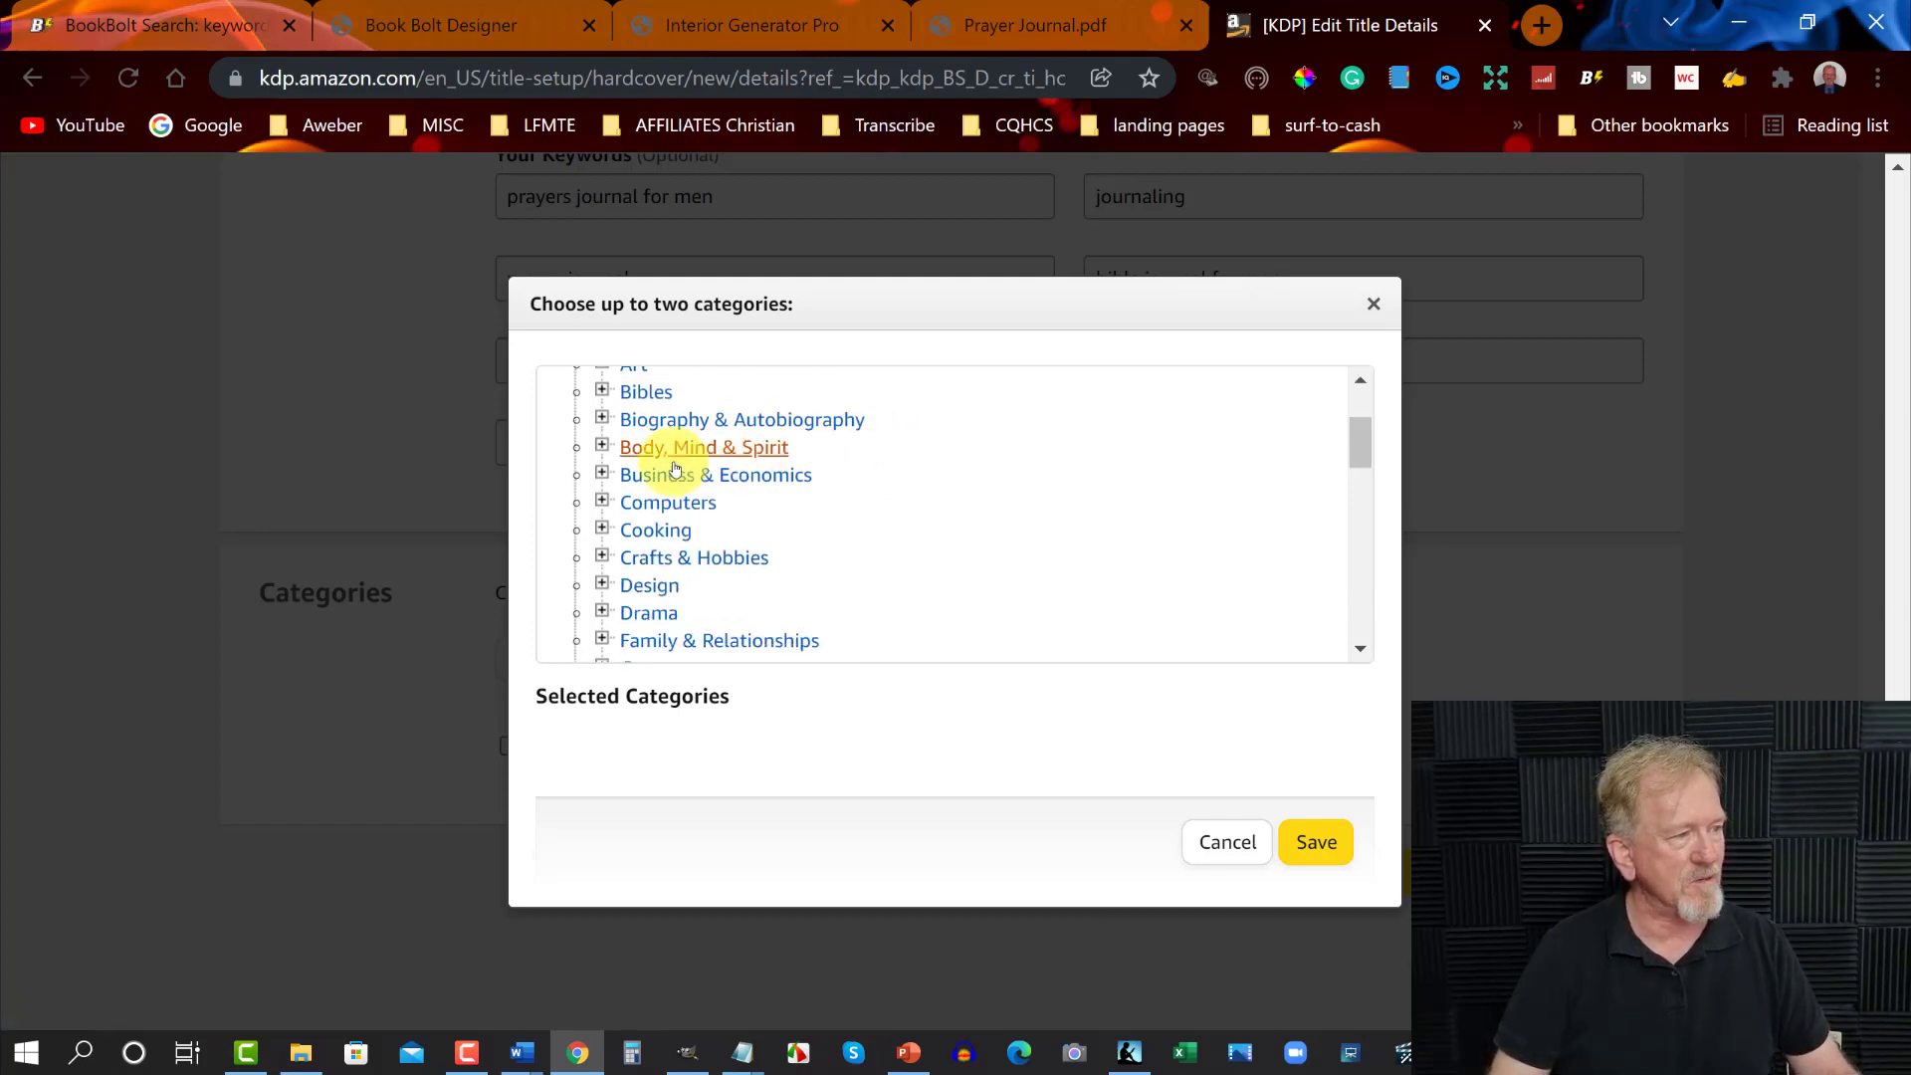
pyautogui.click(629, 479)
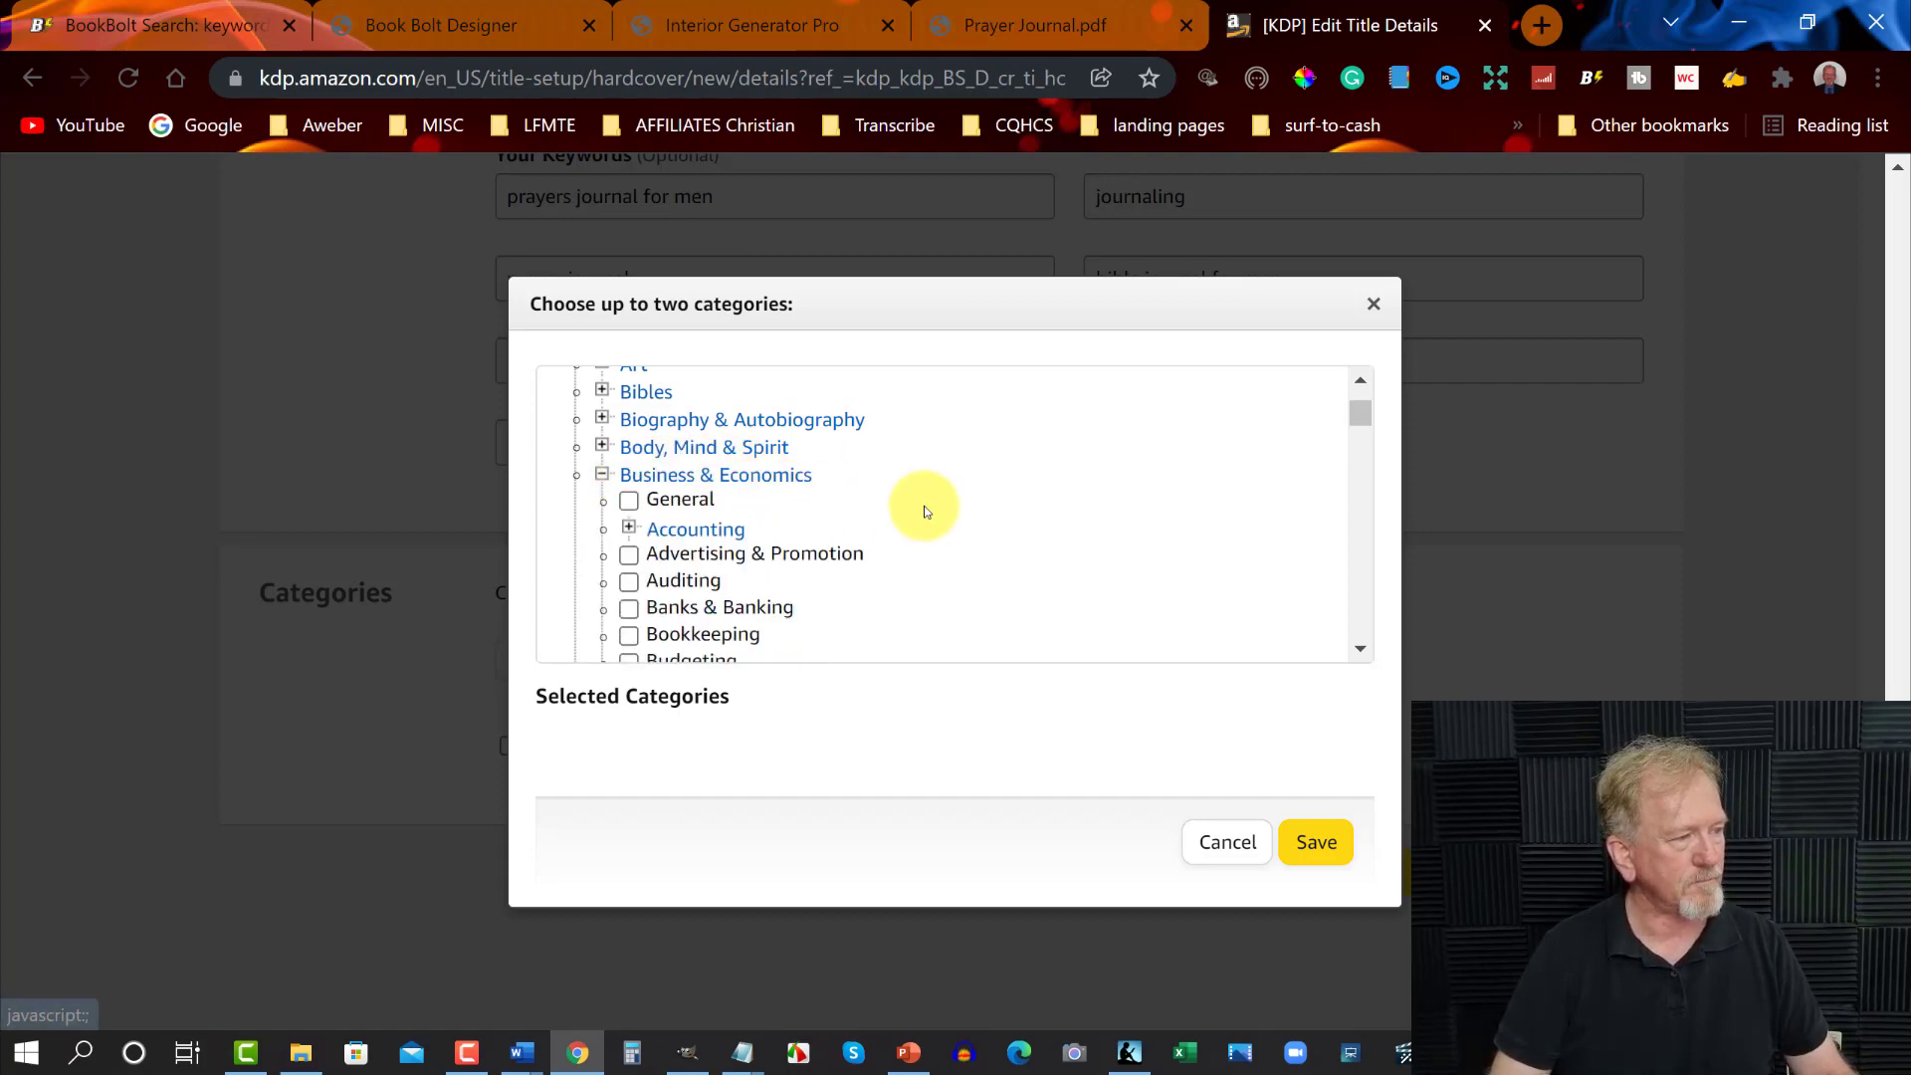
# Select Leadership under Business & Economics as a browse category
pyautogui.scroll(-1, 925, 487)
pyautogui.scroll(-1, 886, 446)
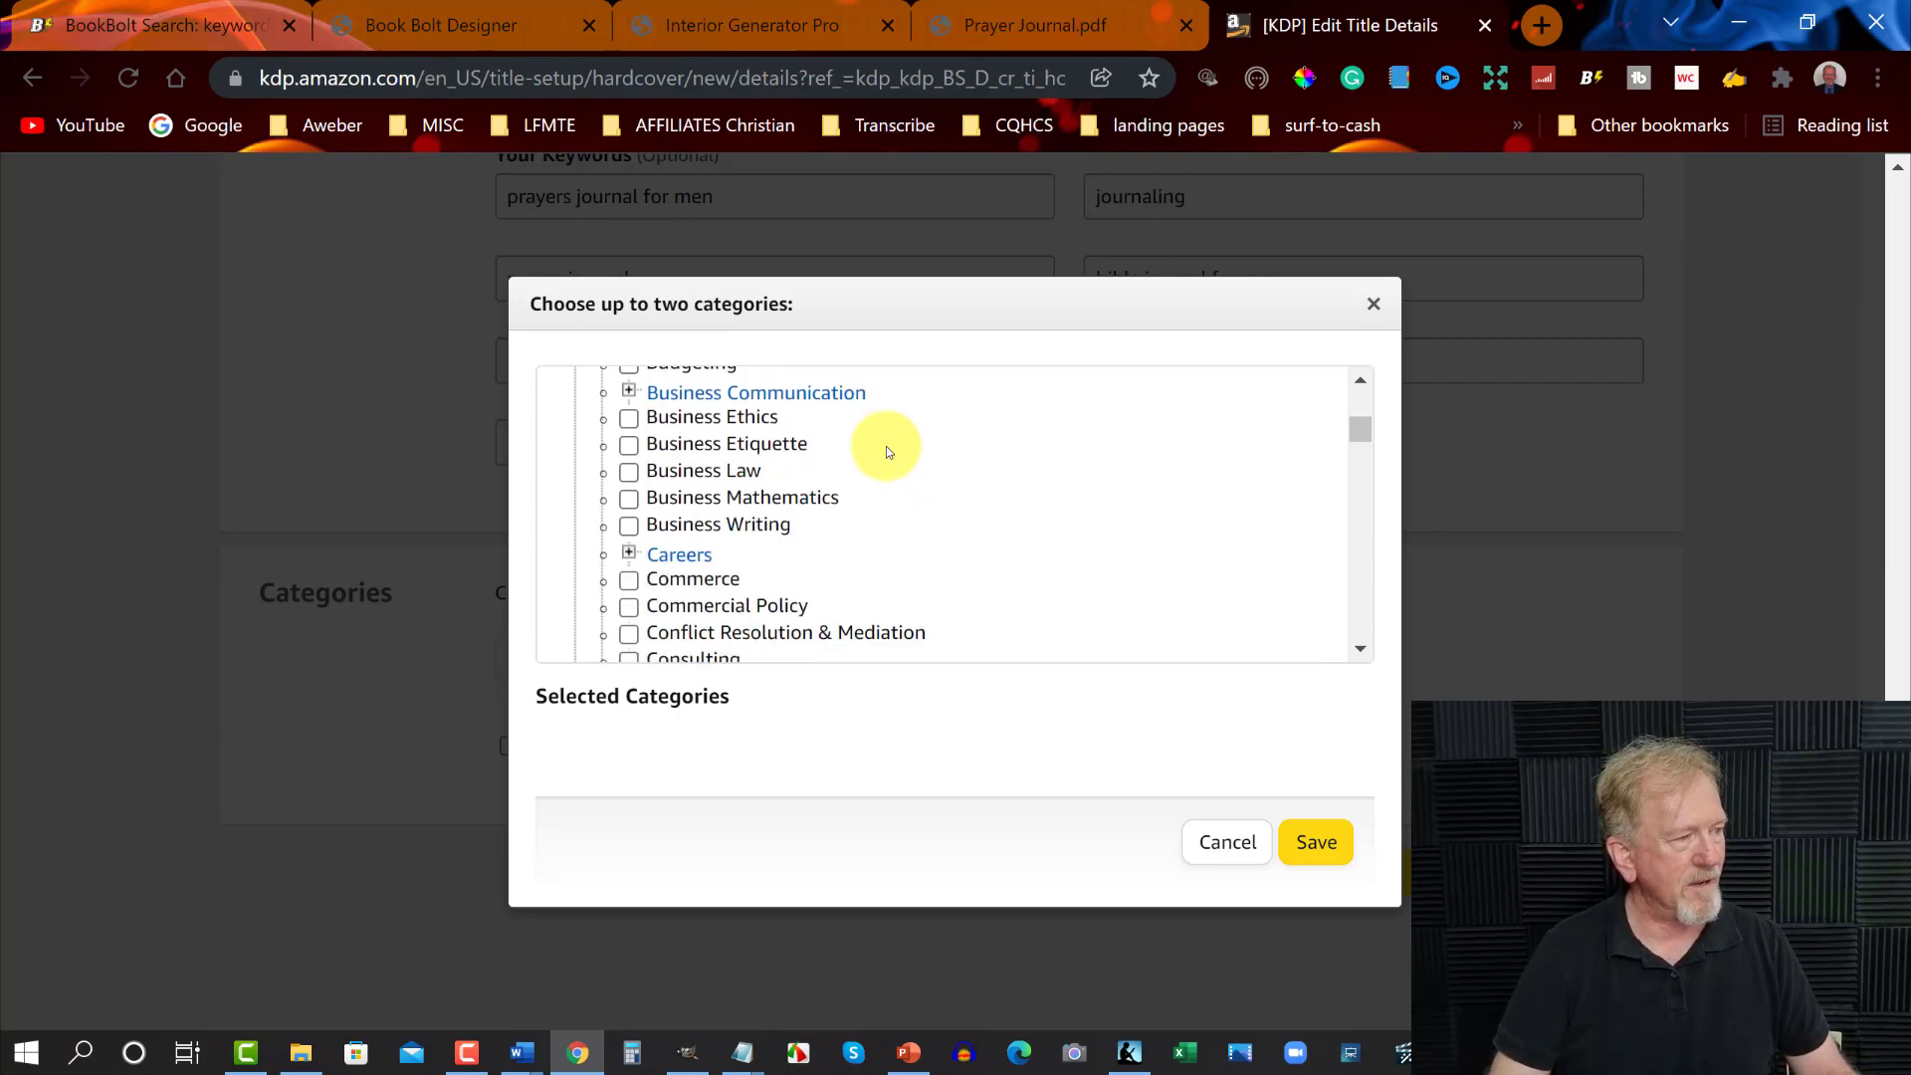
pyautogui.scroll(-1, 885, 445)
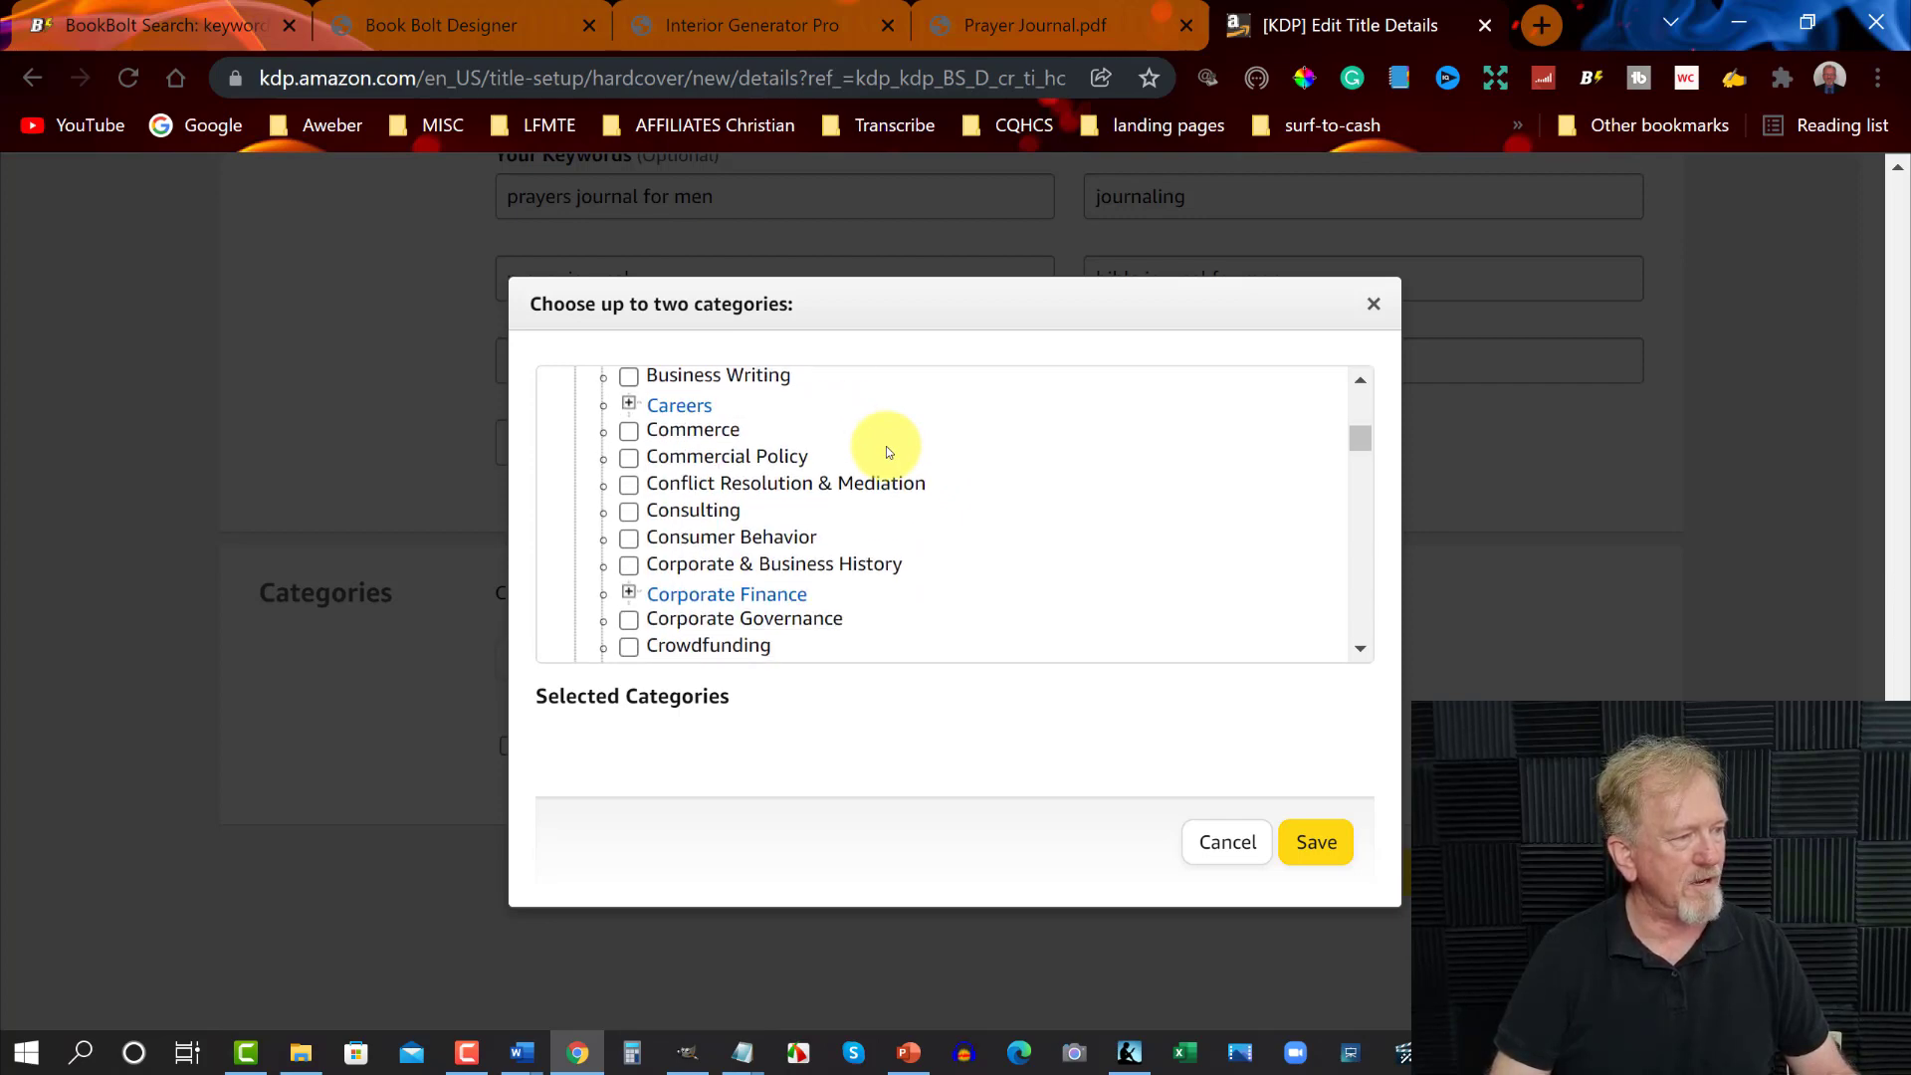
pyautogui.scroll(-1, 886, 446)
pyautogui.scroll(-1, 888, 446)
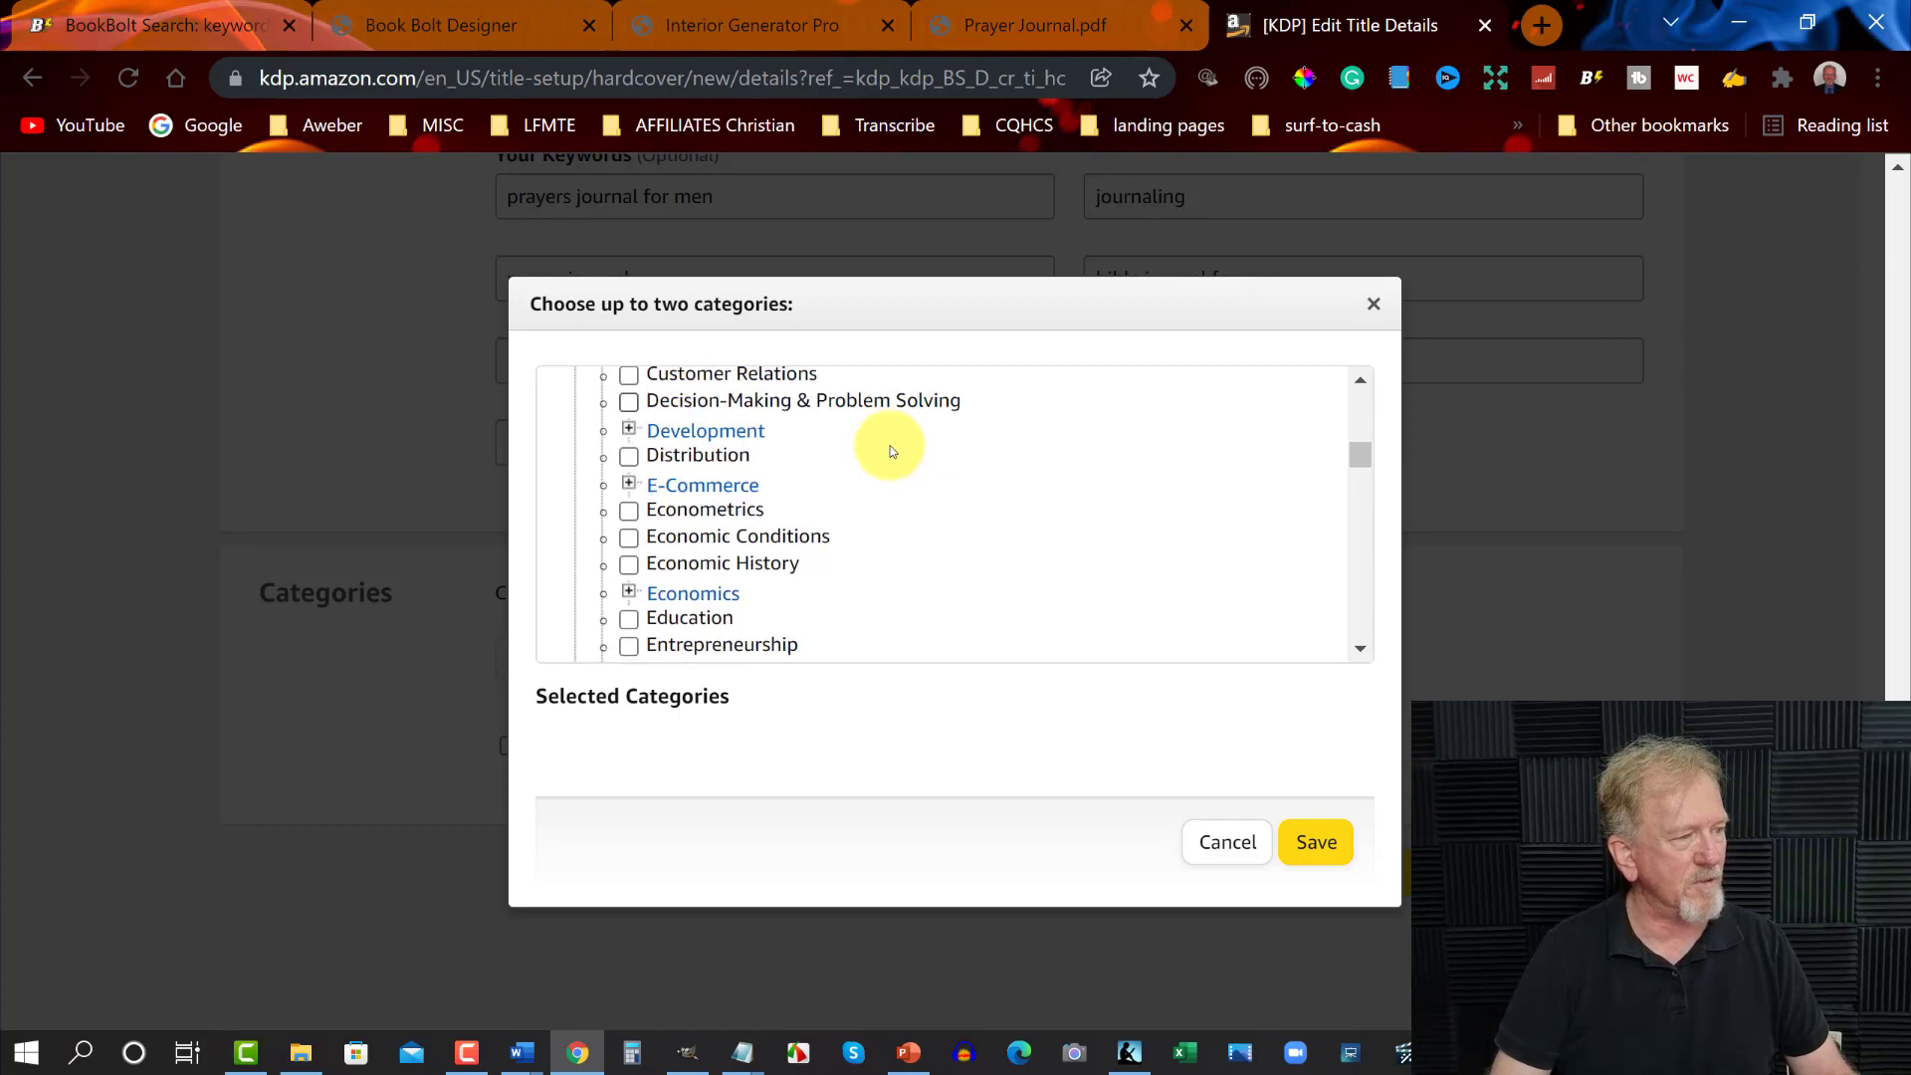
pyautogui.scroll(-1, 890, 449)
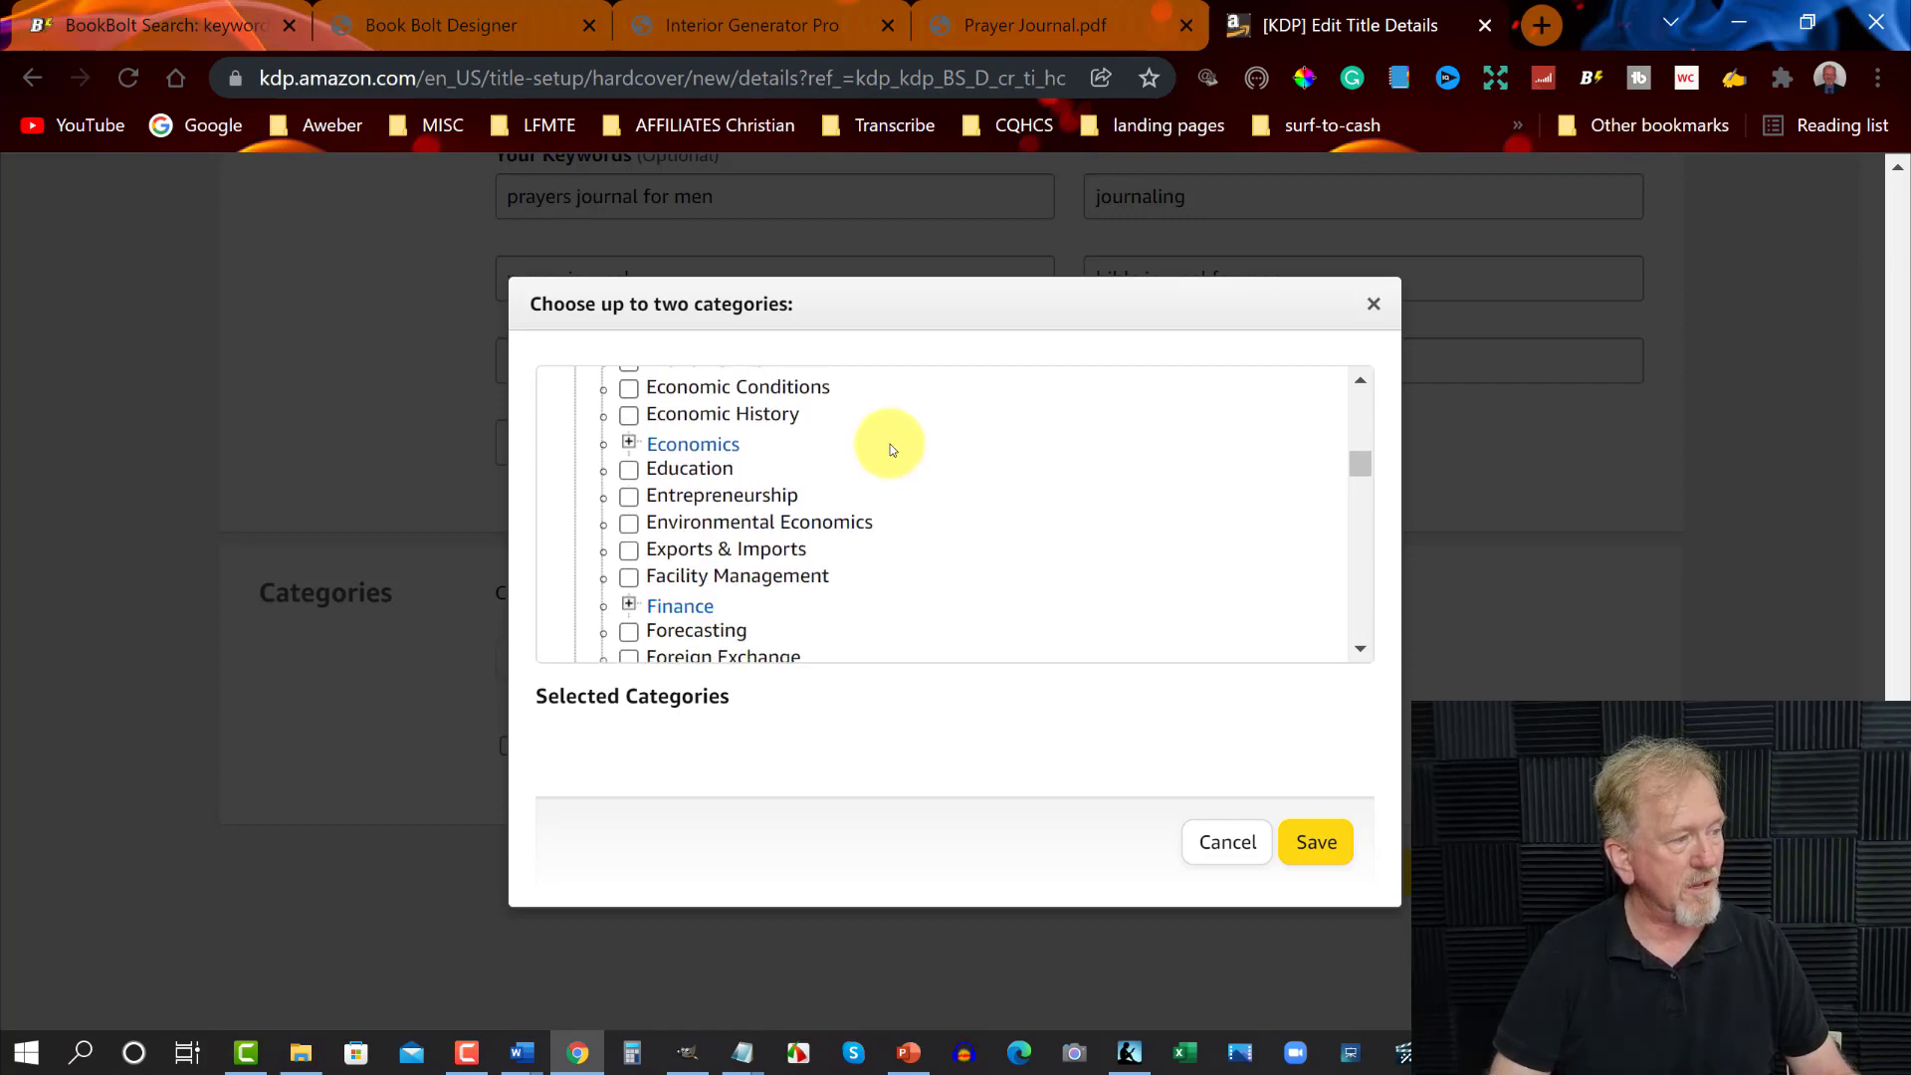
pyautogui.scroll(-1, 890, 449)
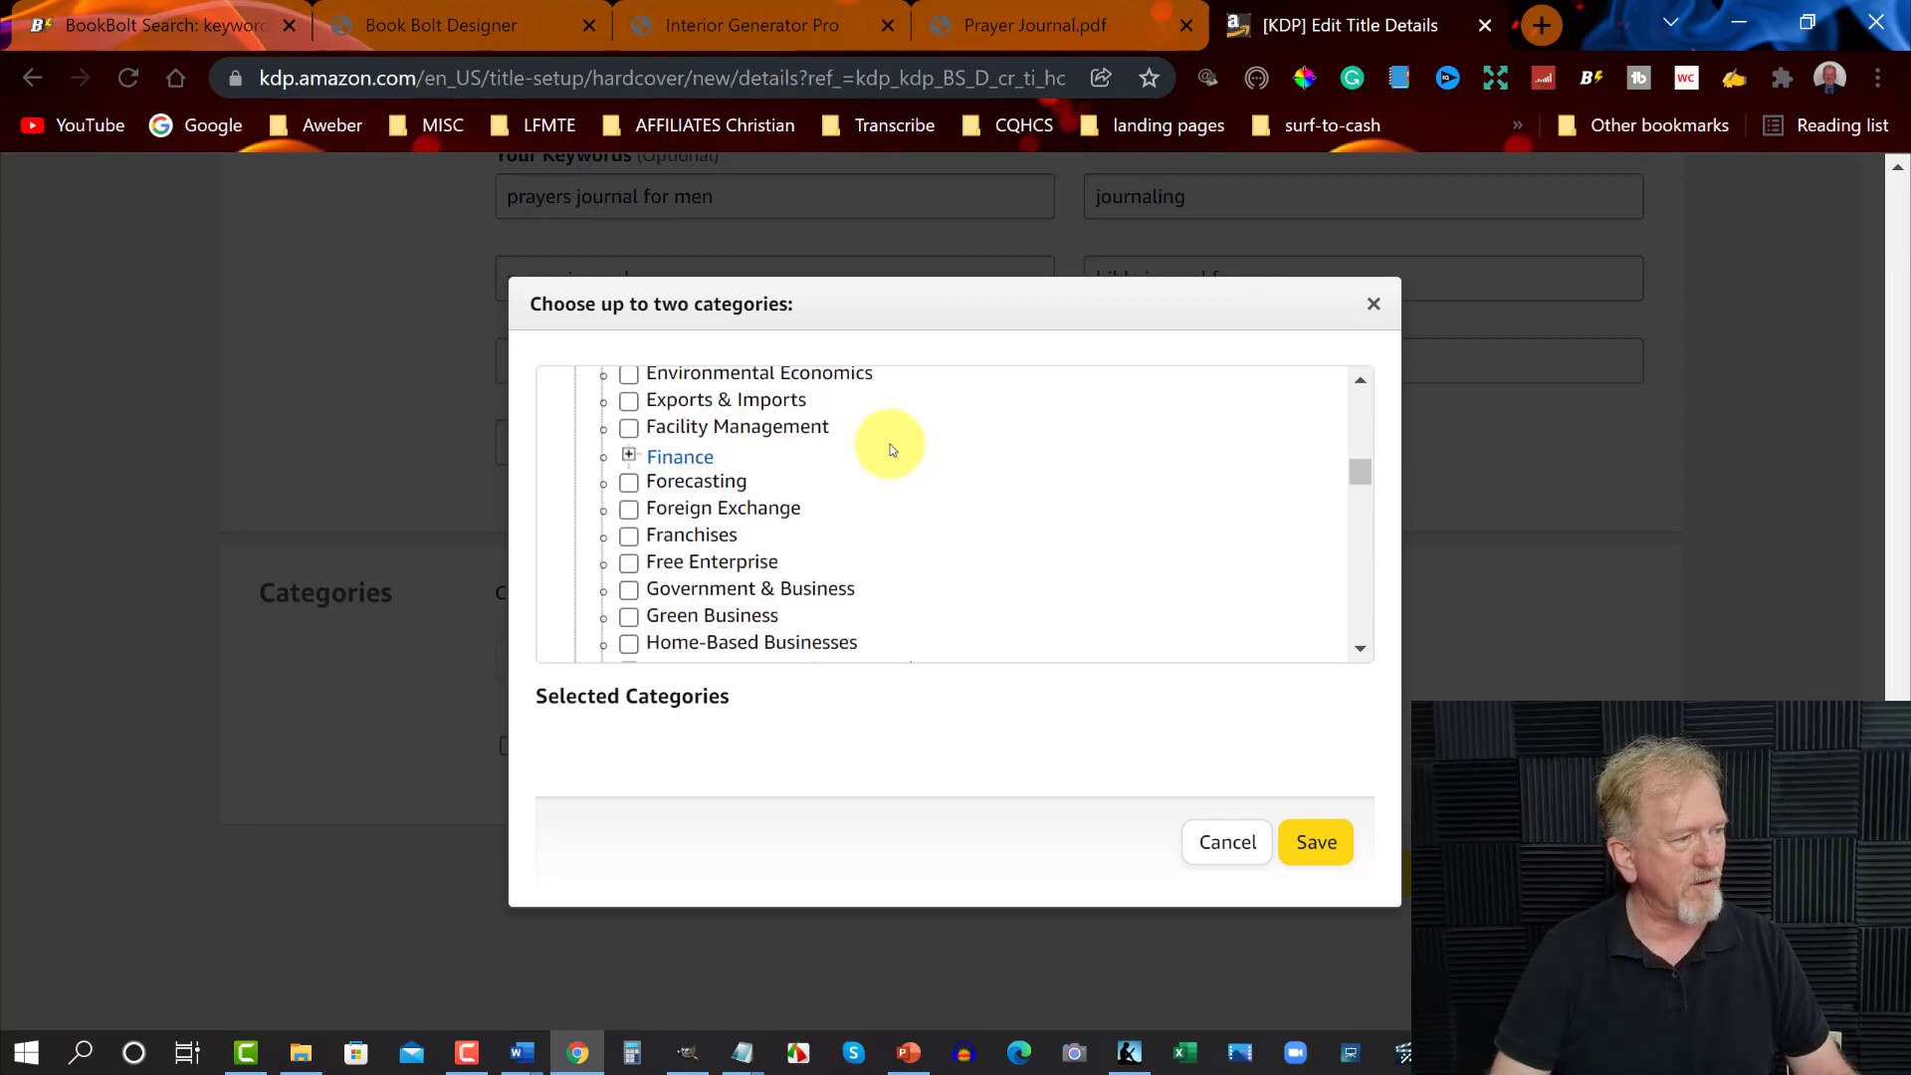
pyautogui.scroll(-1, 889, 449)
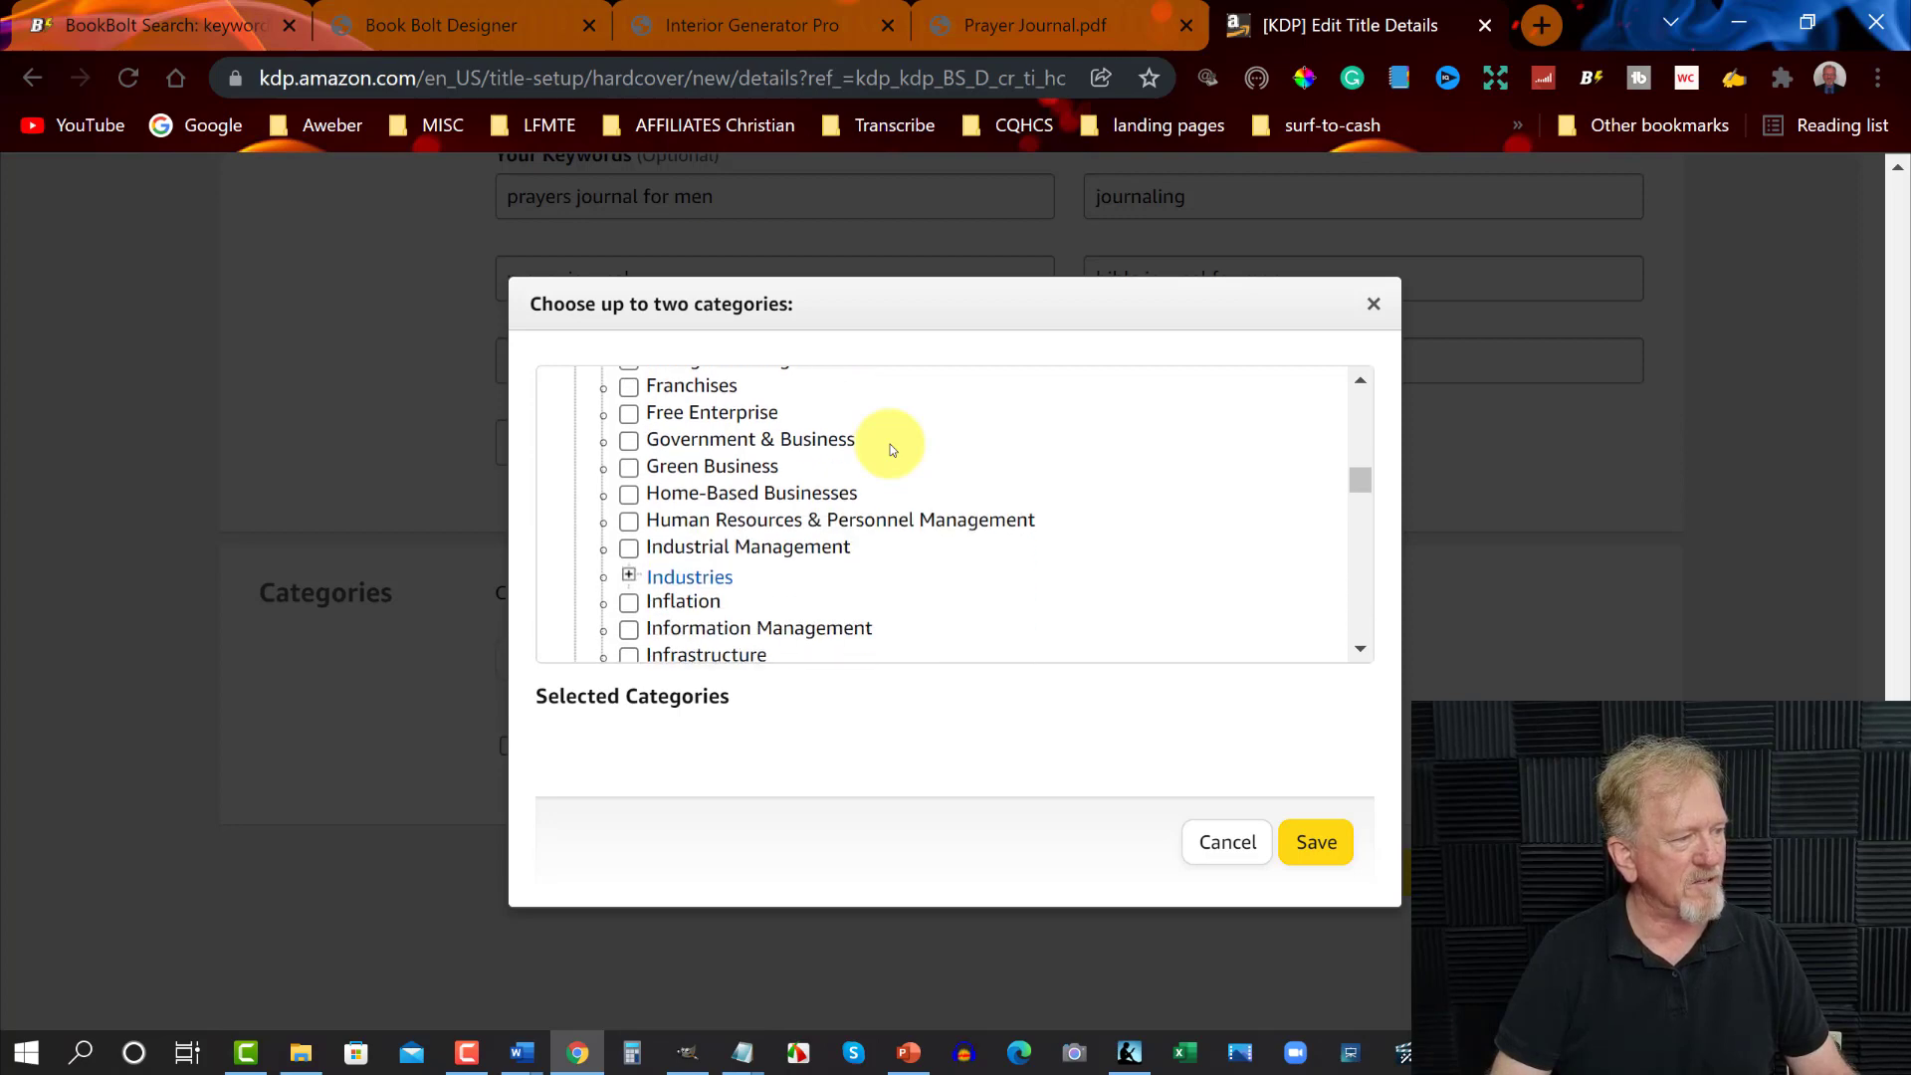
pyautogui.scroll(-2, 890, 444)
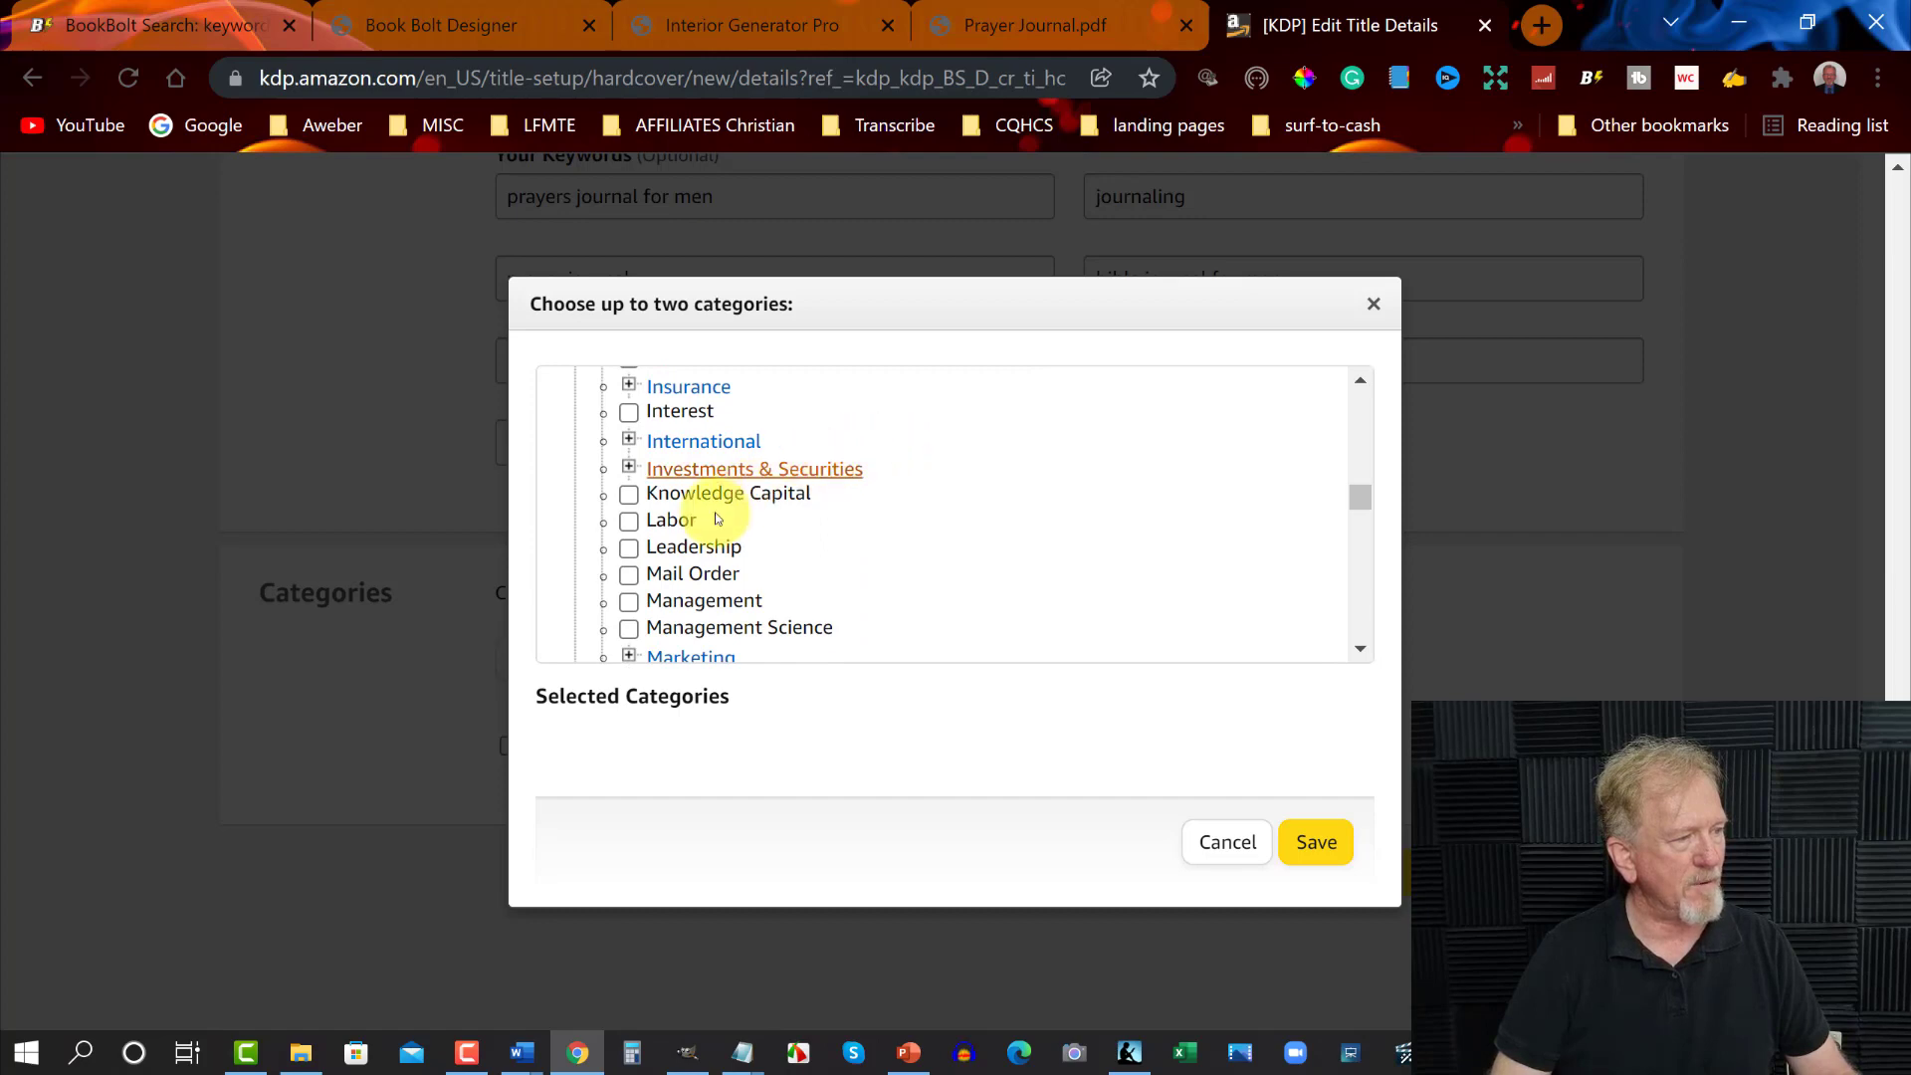
pyautogui.click(629, 548)
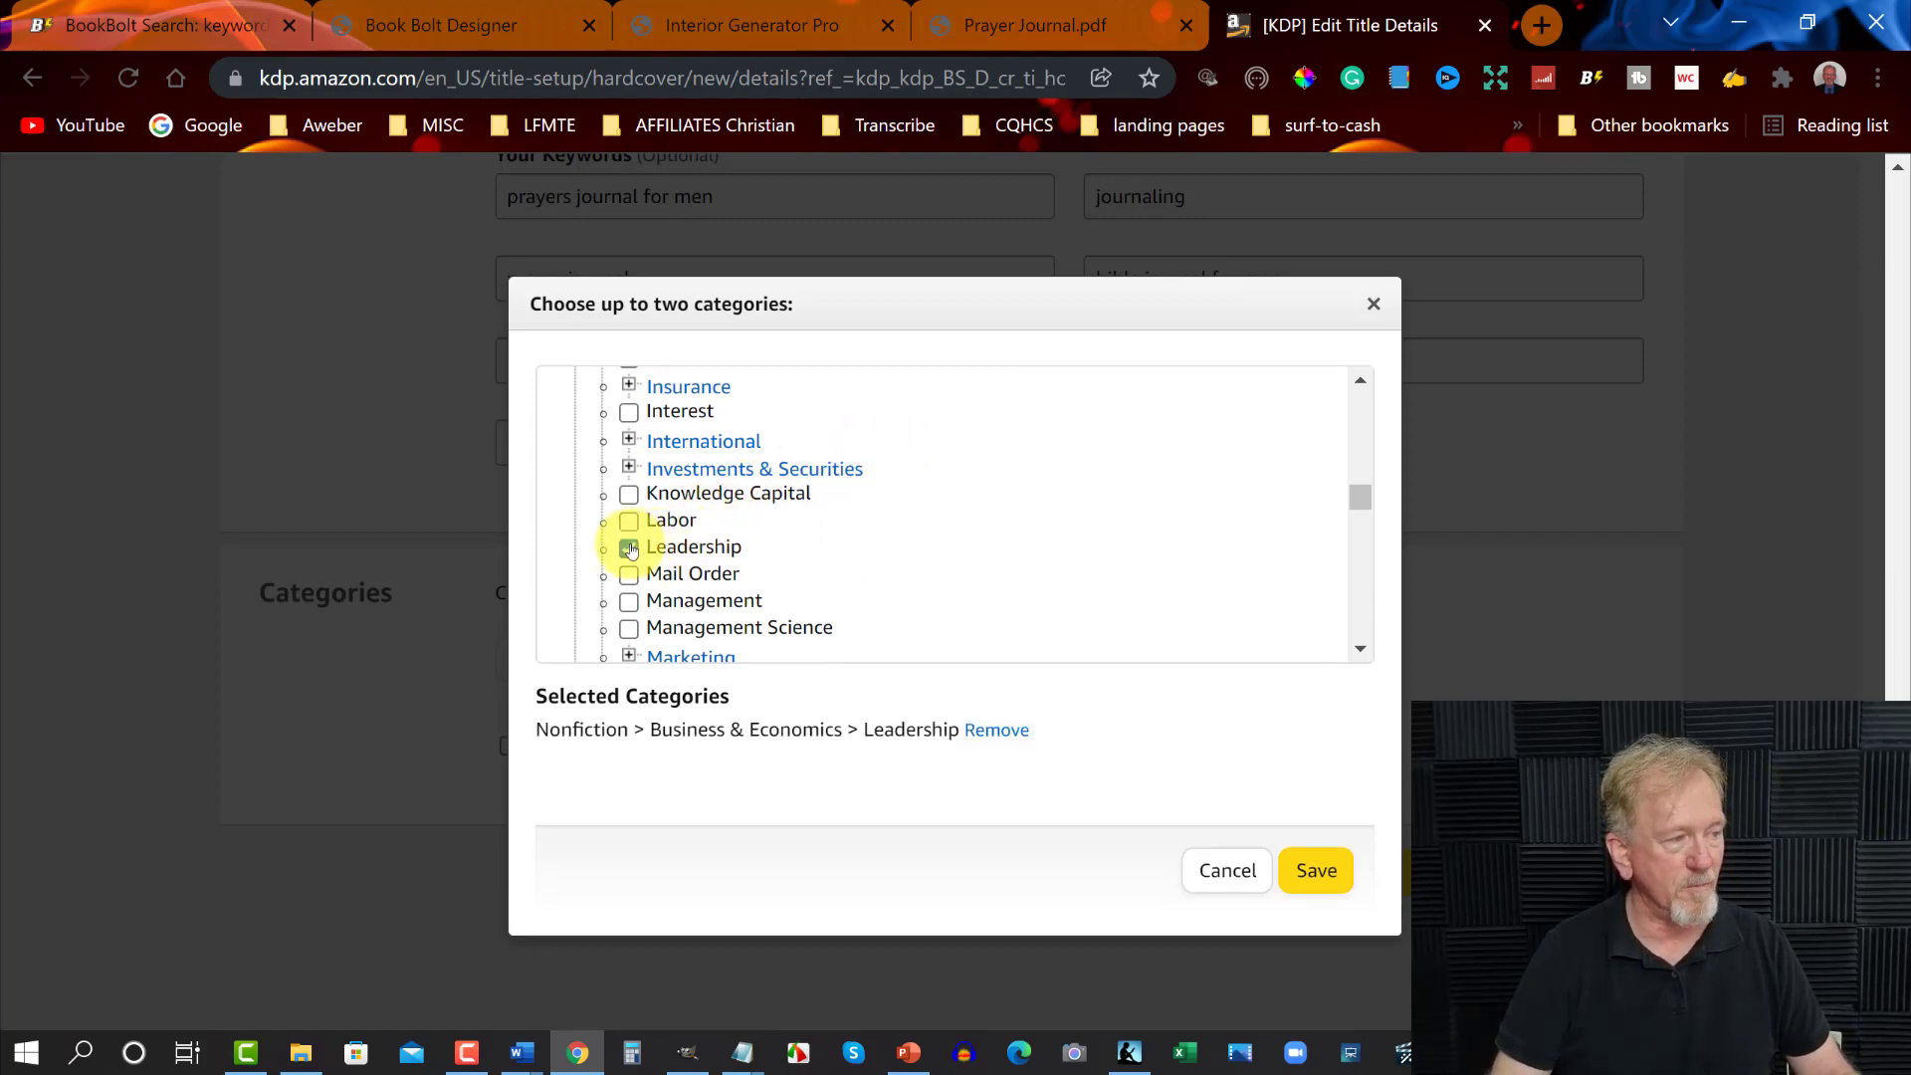
# Select Personal Success under Business & Economics as a browse category
pyautogui.scroll(-1, 894, 486)
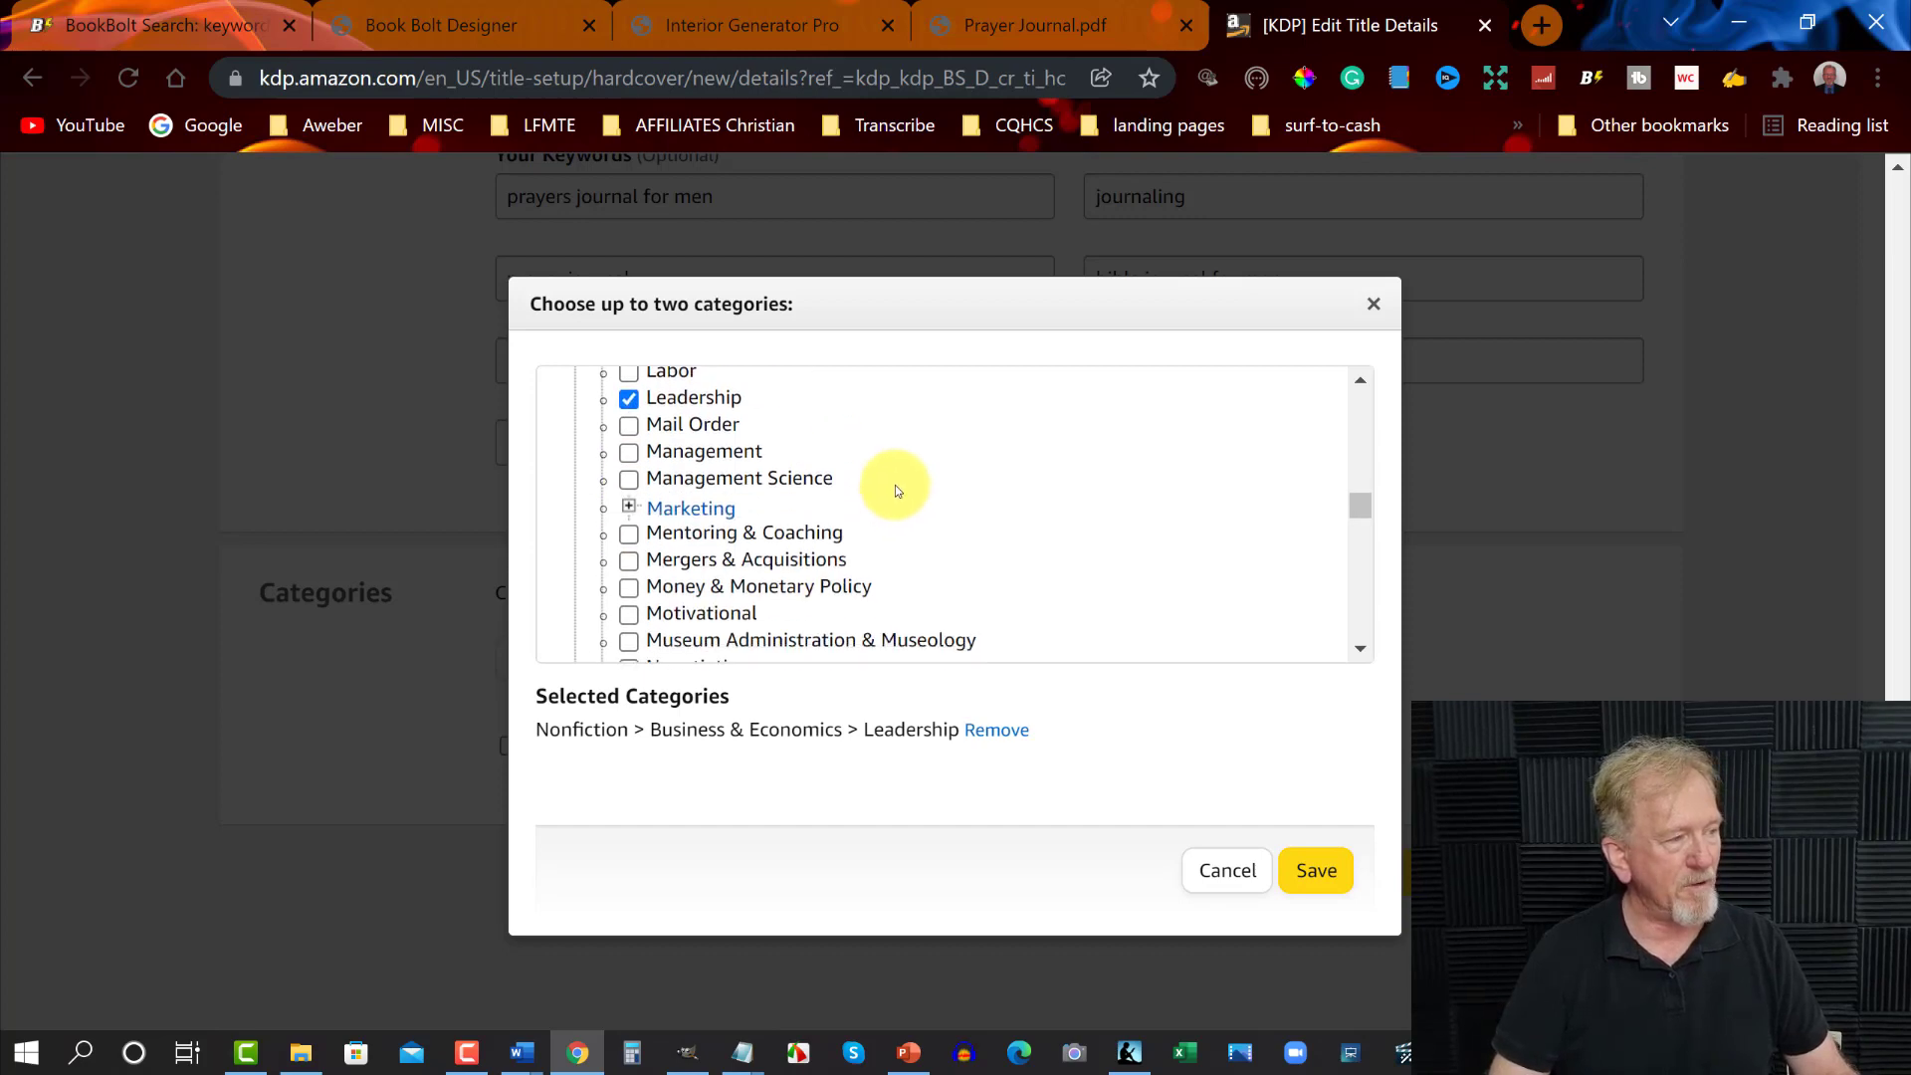
pyautogui.scroll(-1, 894, 485)
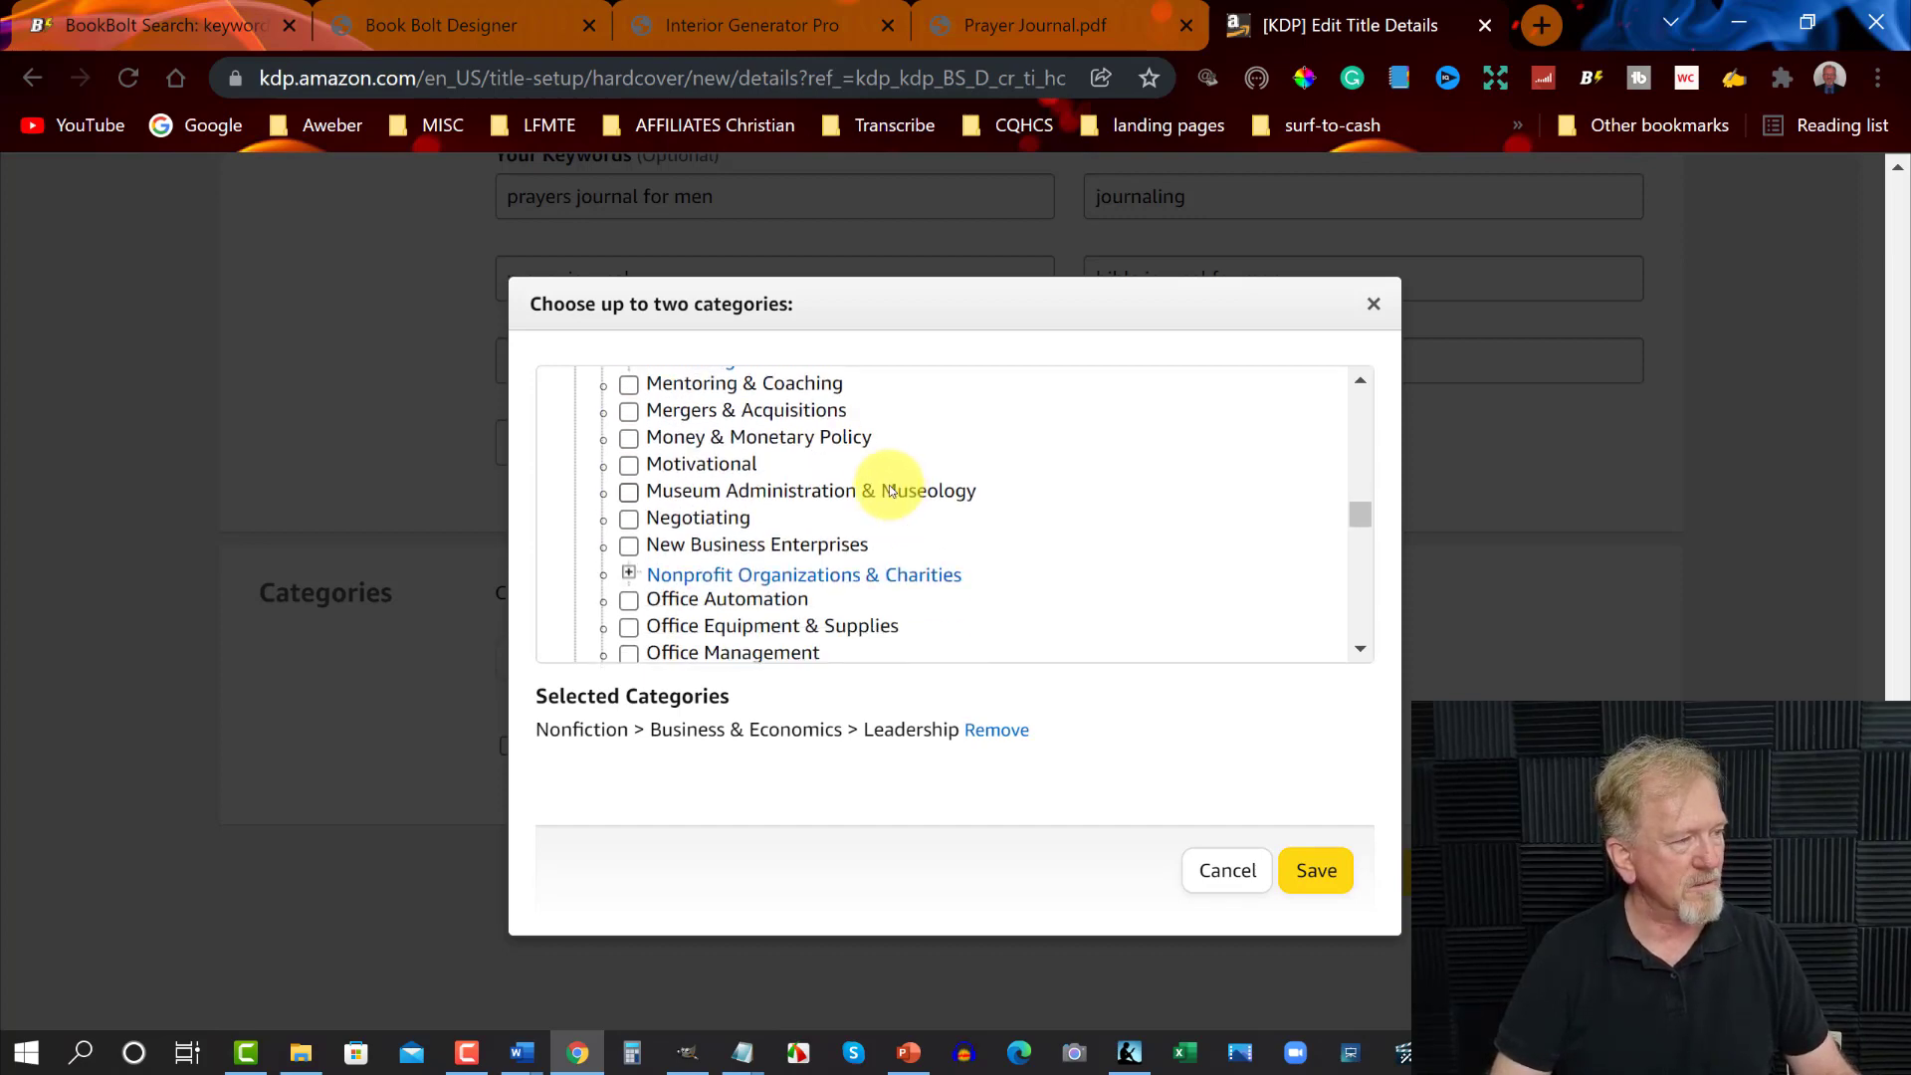
pyautogui.scroll(-2, 881, 488)
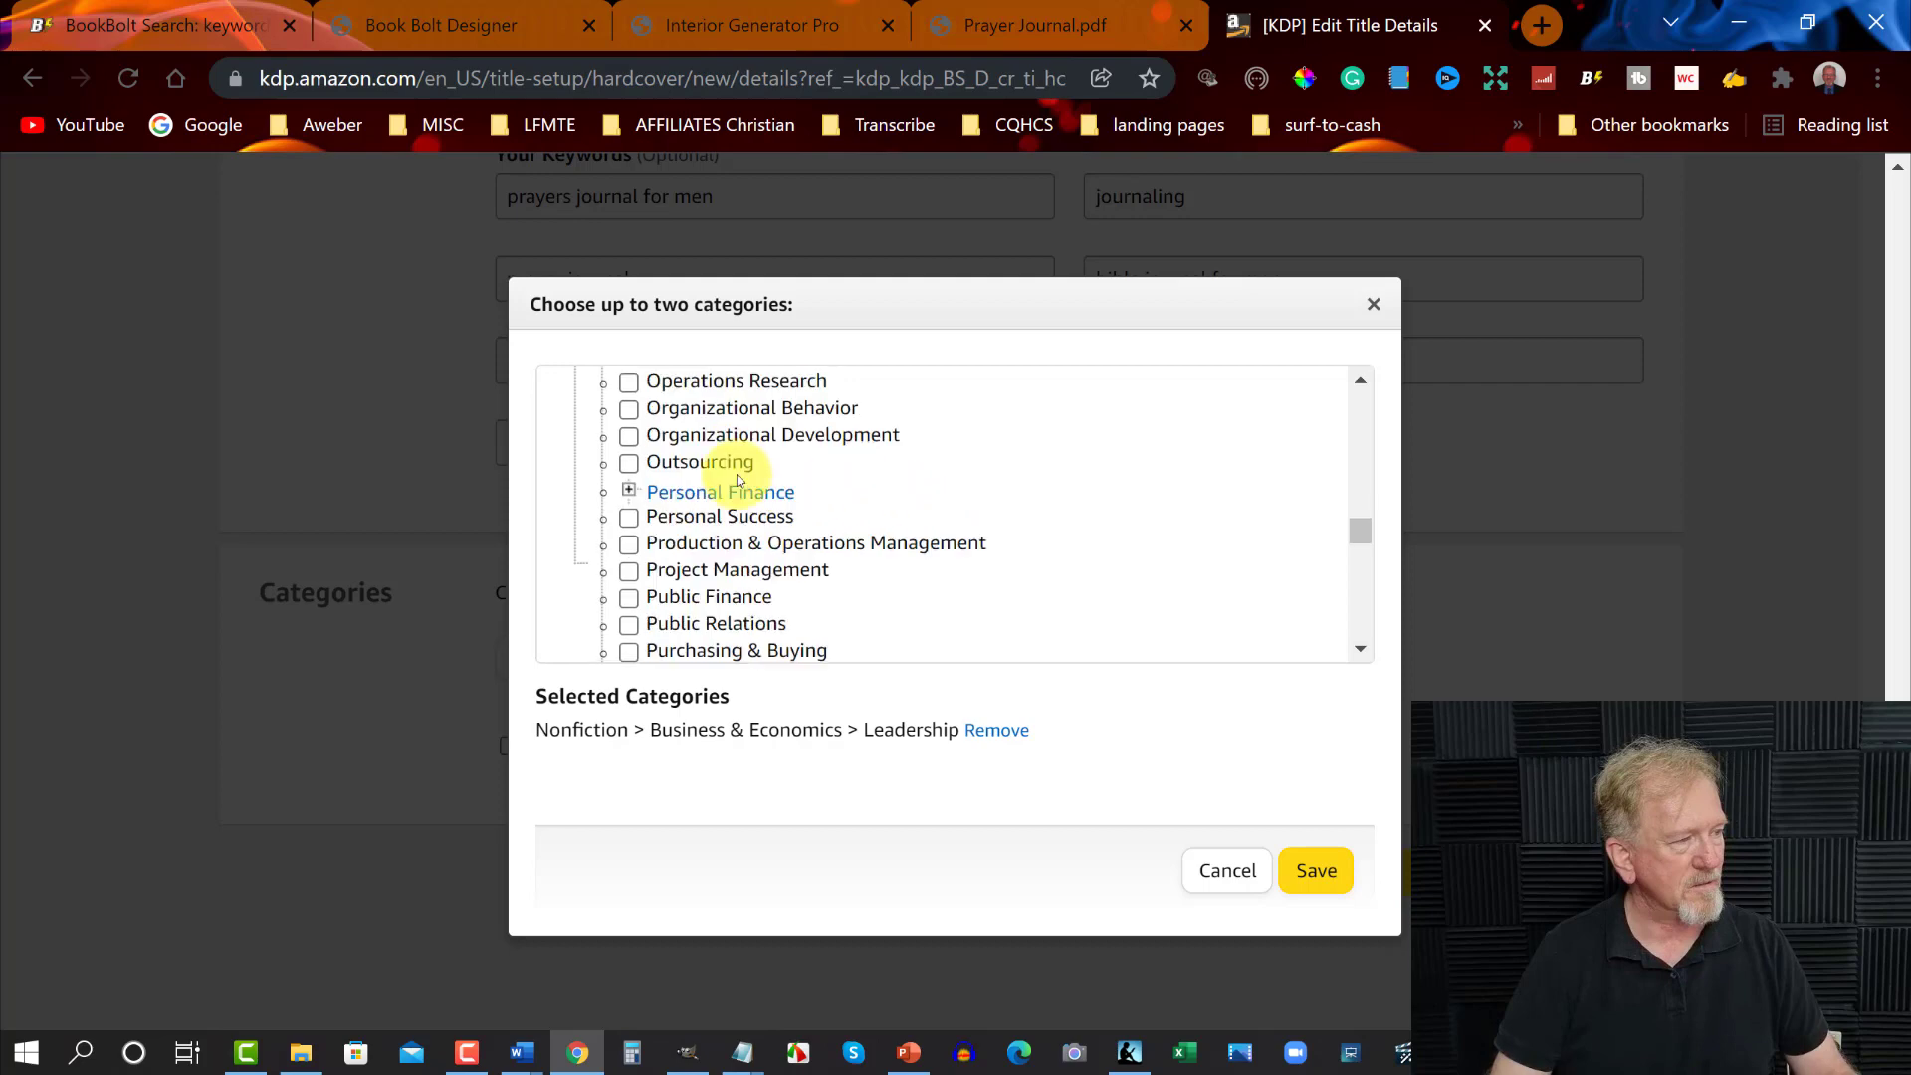
pyautogui.click(628, 520)
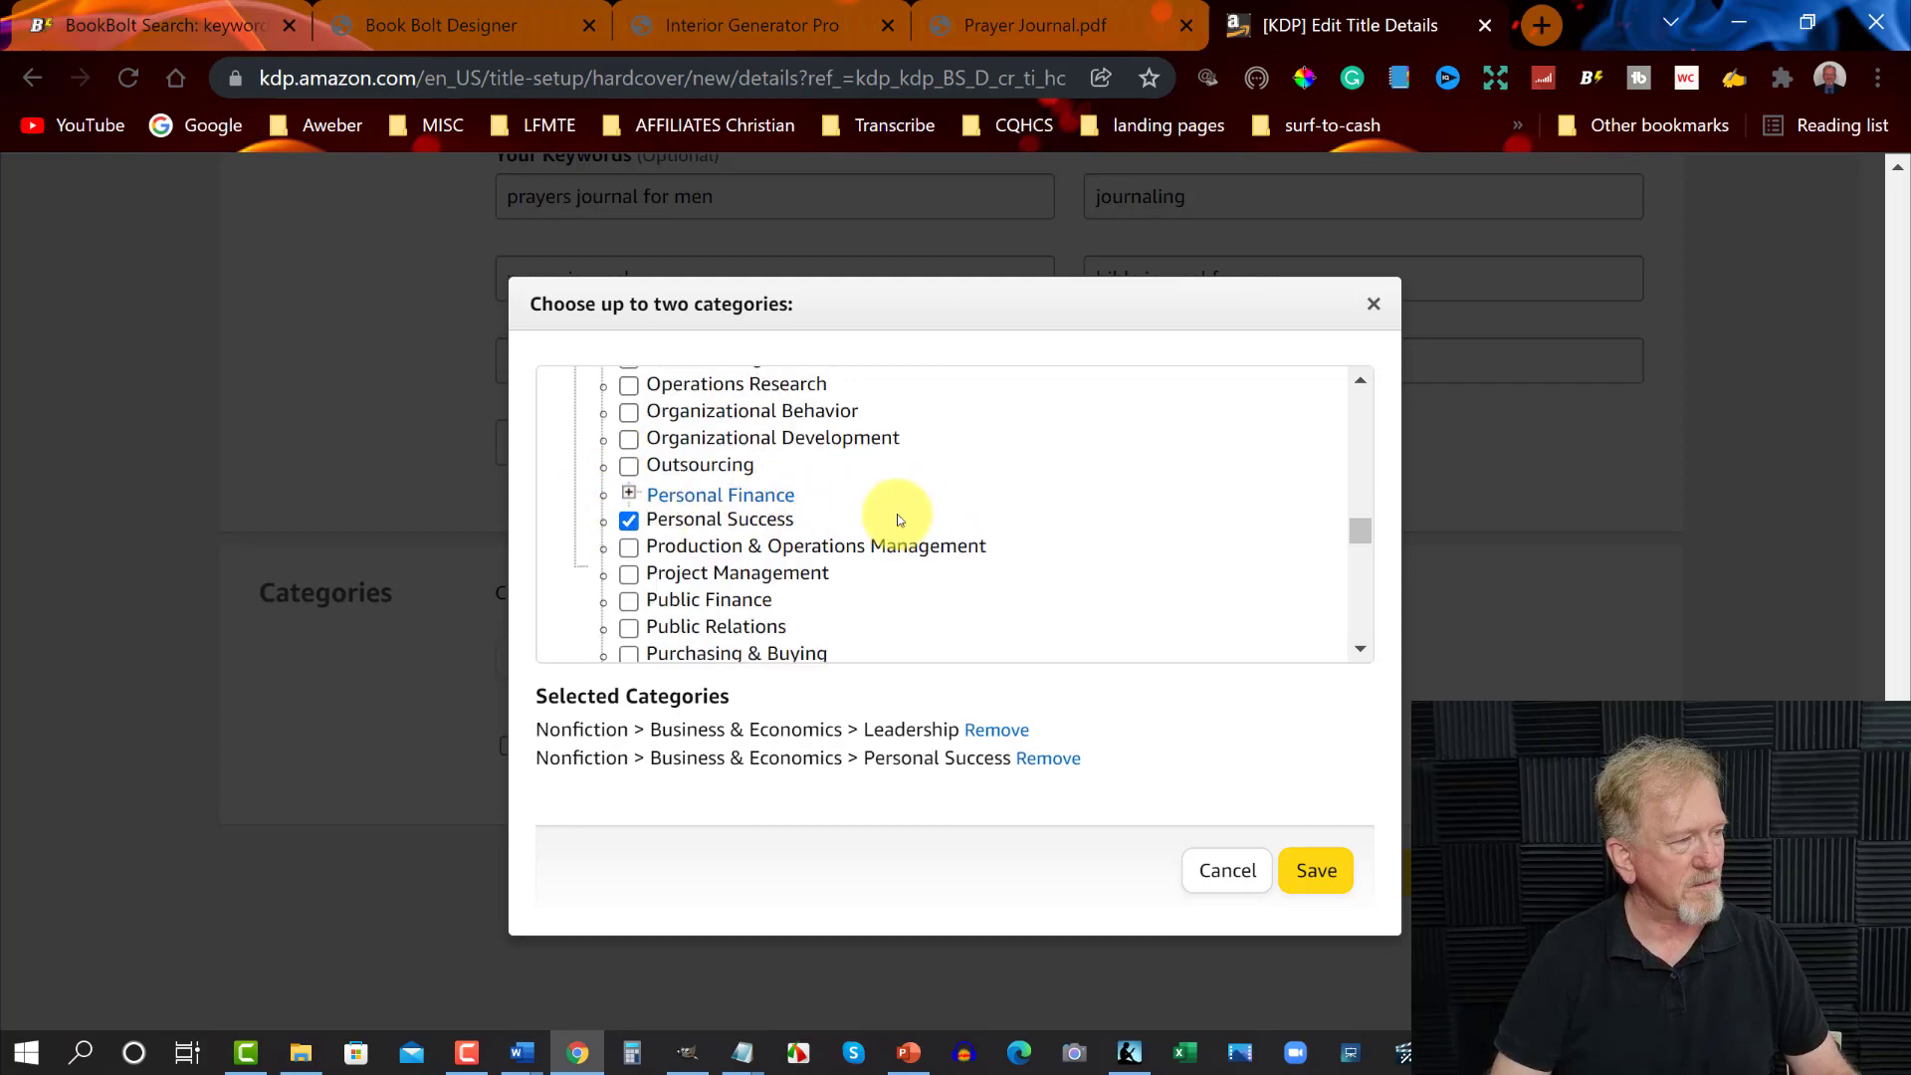
# Deselect the Leadership category under Business & Economics
pyautogui.scroll(4, 897, 518)
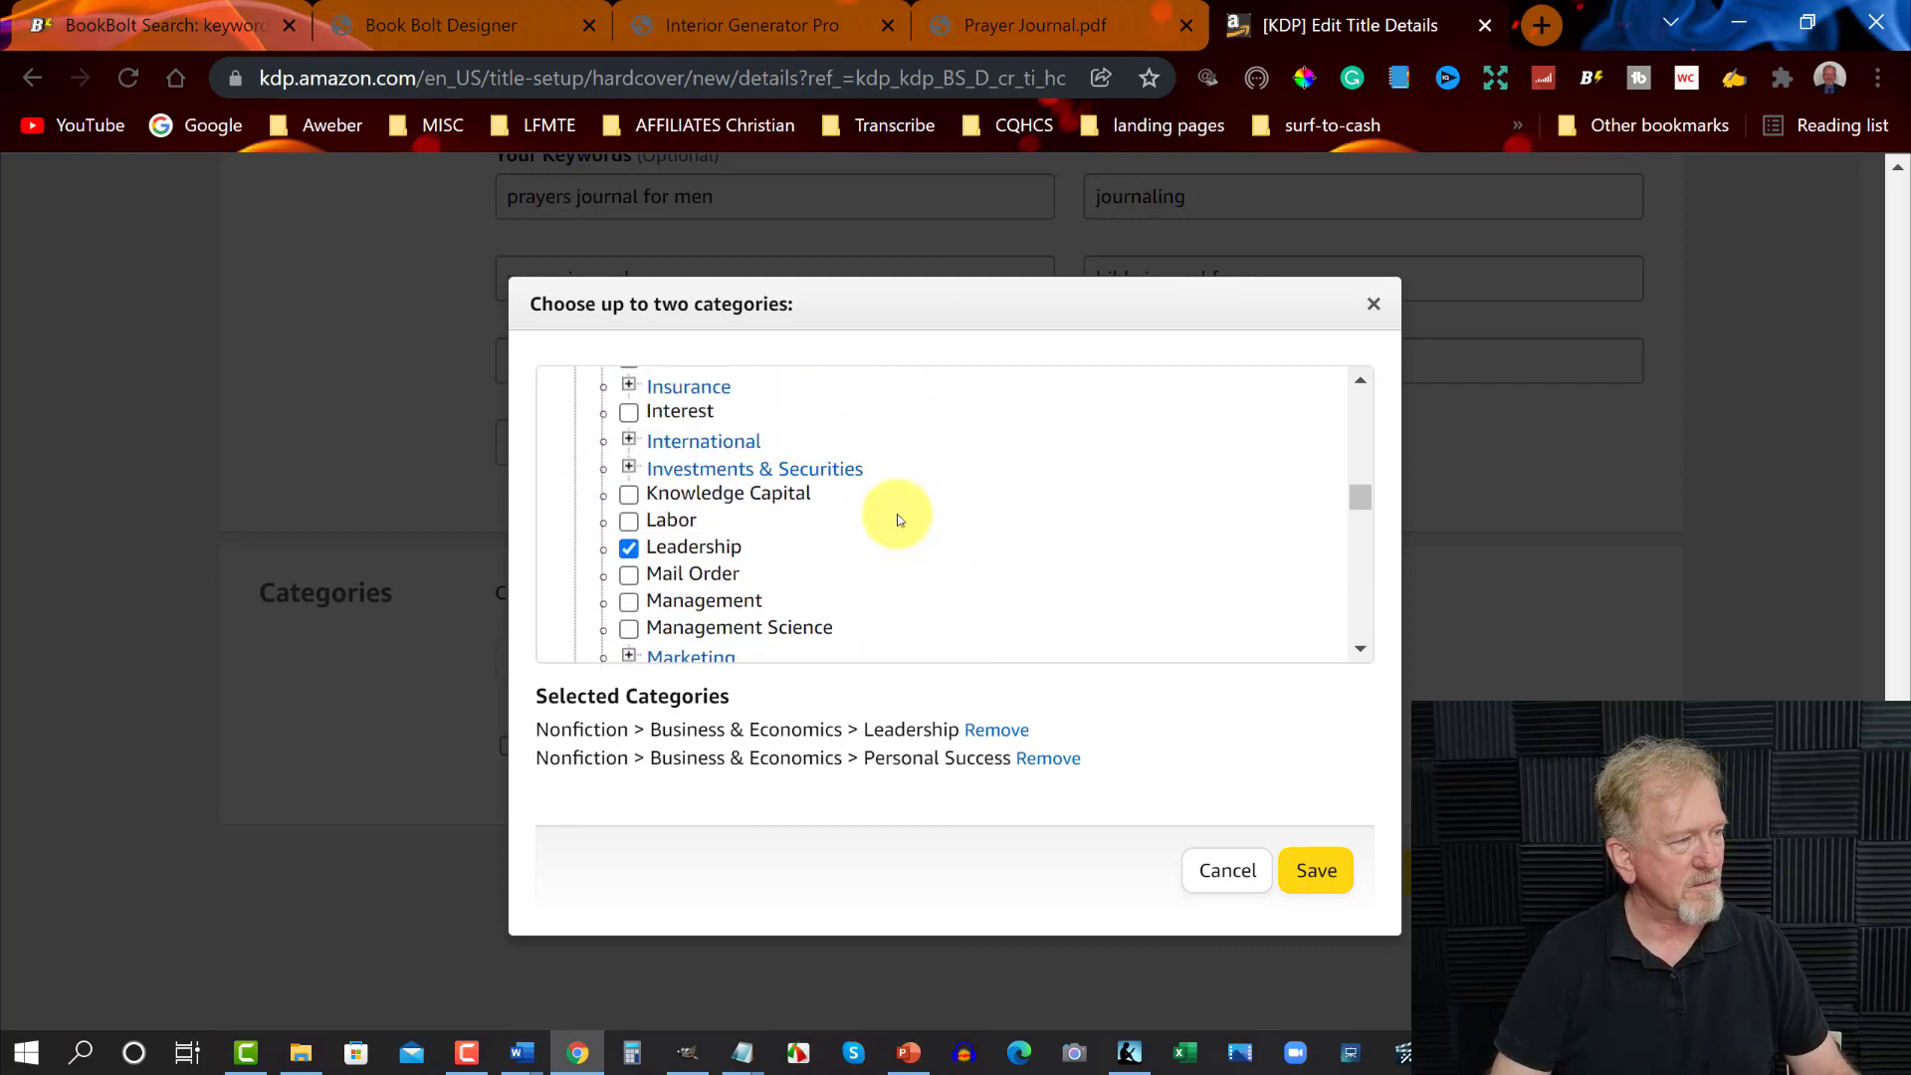
pyautogui.click(628, 547)
pyautogui.scroll(-4, 889, 507)
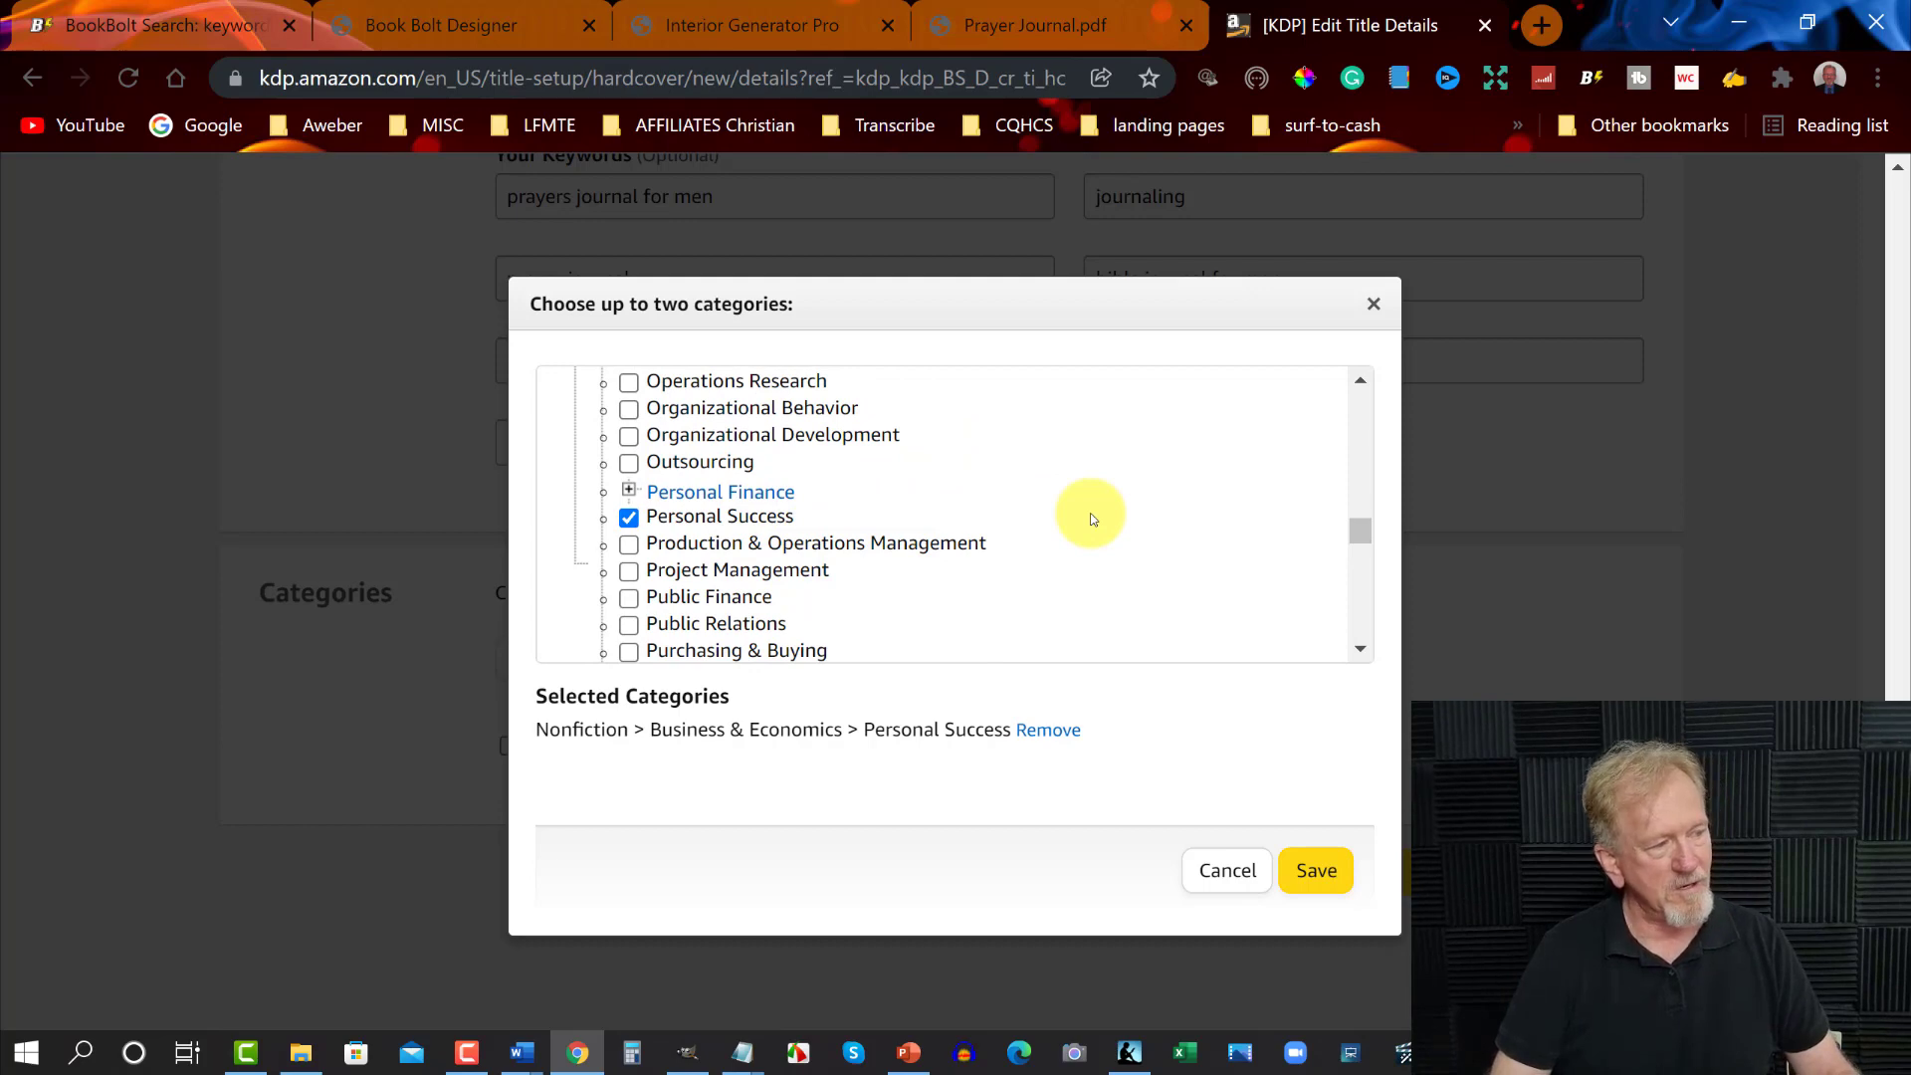
# Expand the Religion branch within the Nonfiction categories
pyautogui.scroll(-2, 1092, 518)
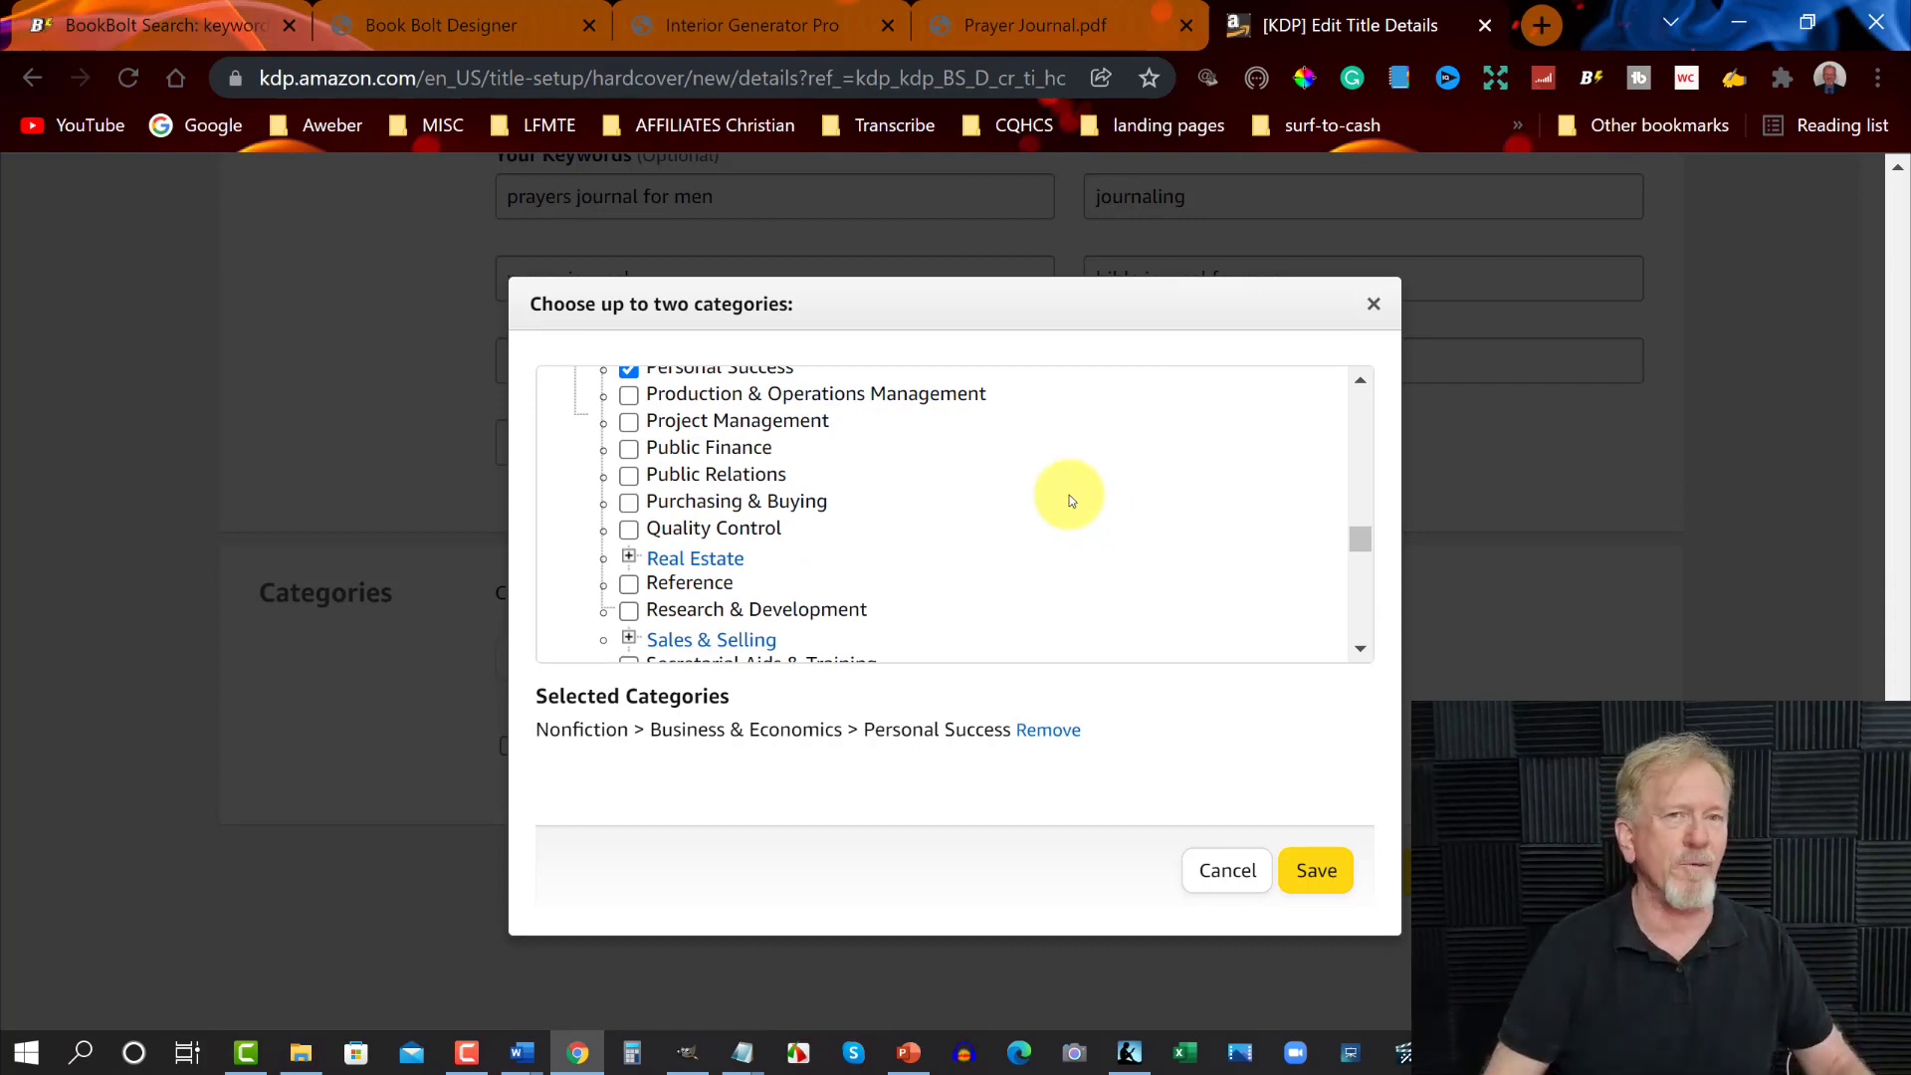
pyautogui.scroll(-8, 1065, 492)
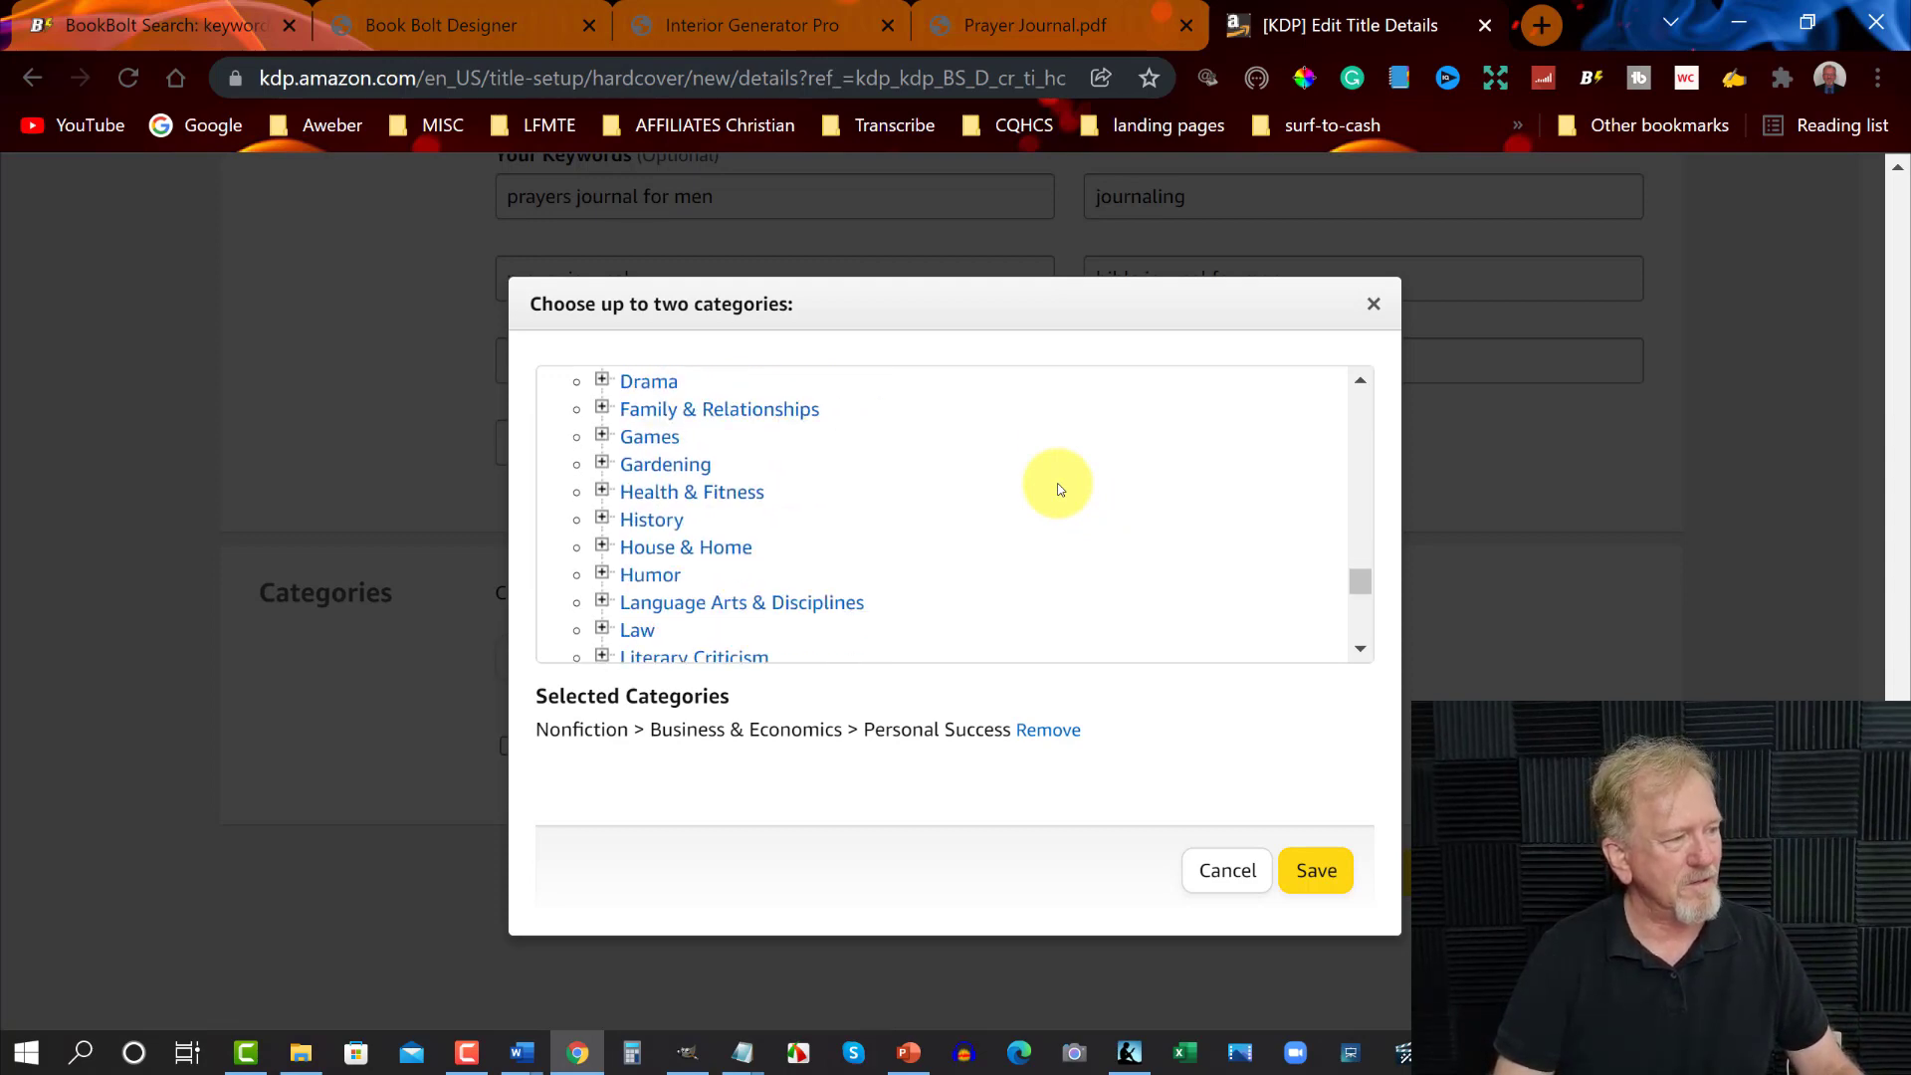
pyautogui.scroll(-3, 1060, 489)
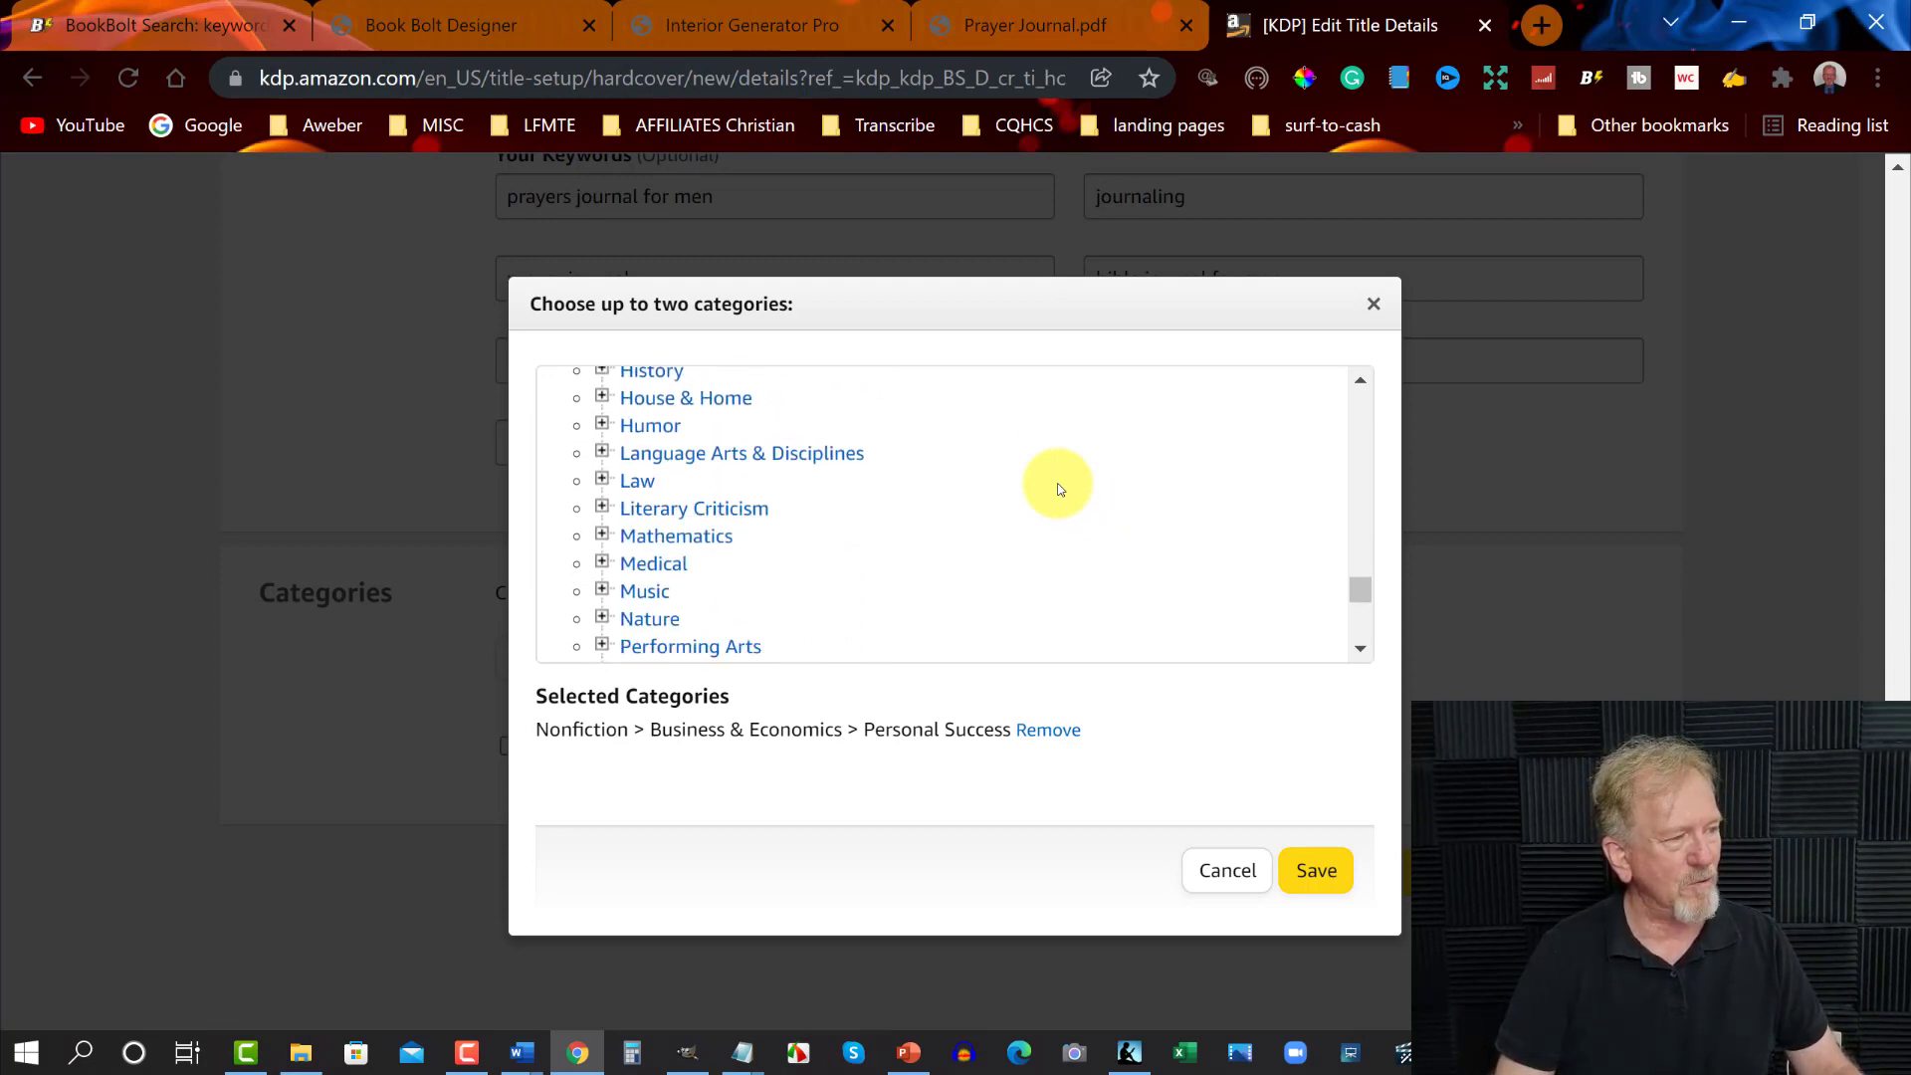
pyautogui.scroll(-3, 1060, 488)
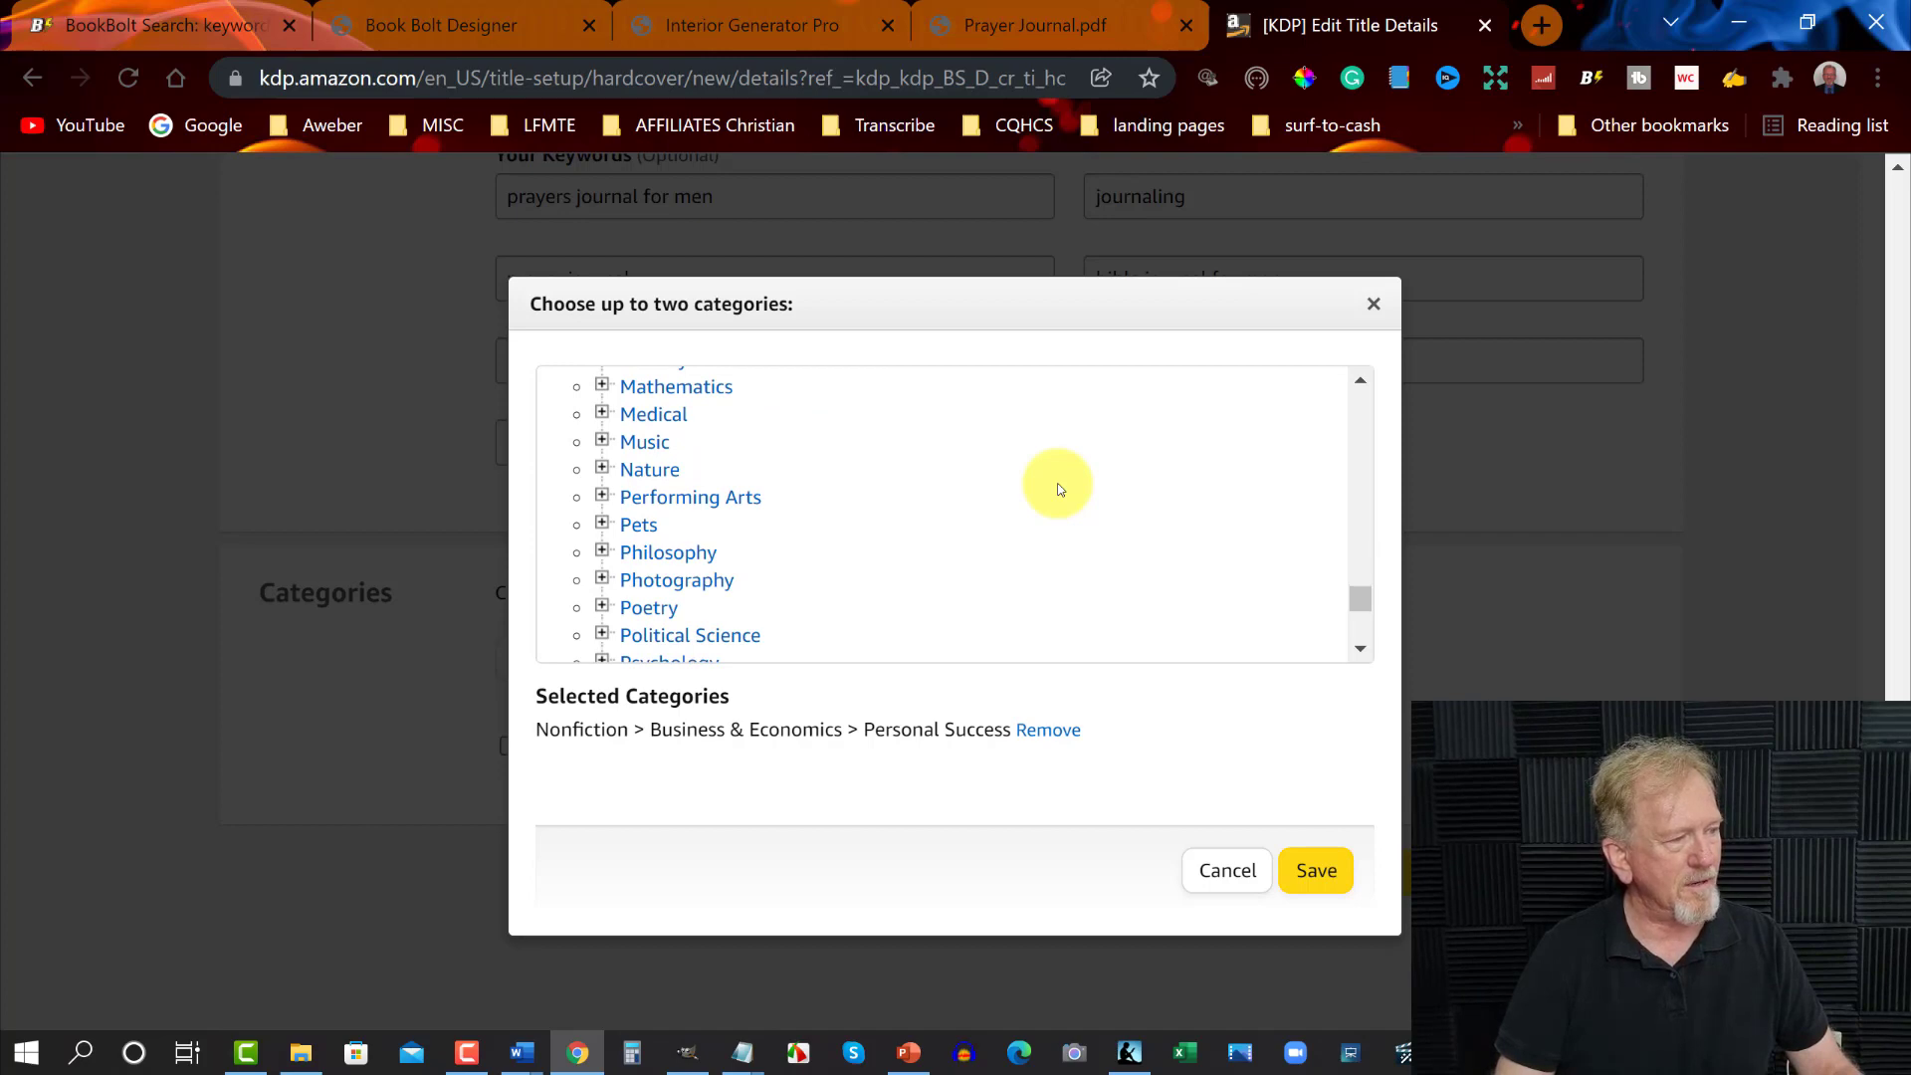
pyautogui.scroll(-3, 1060, 489)
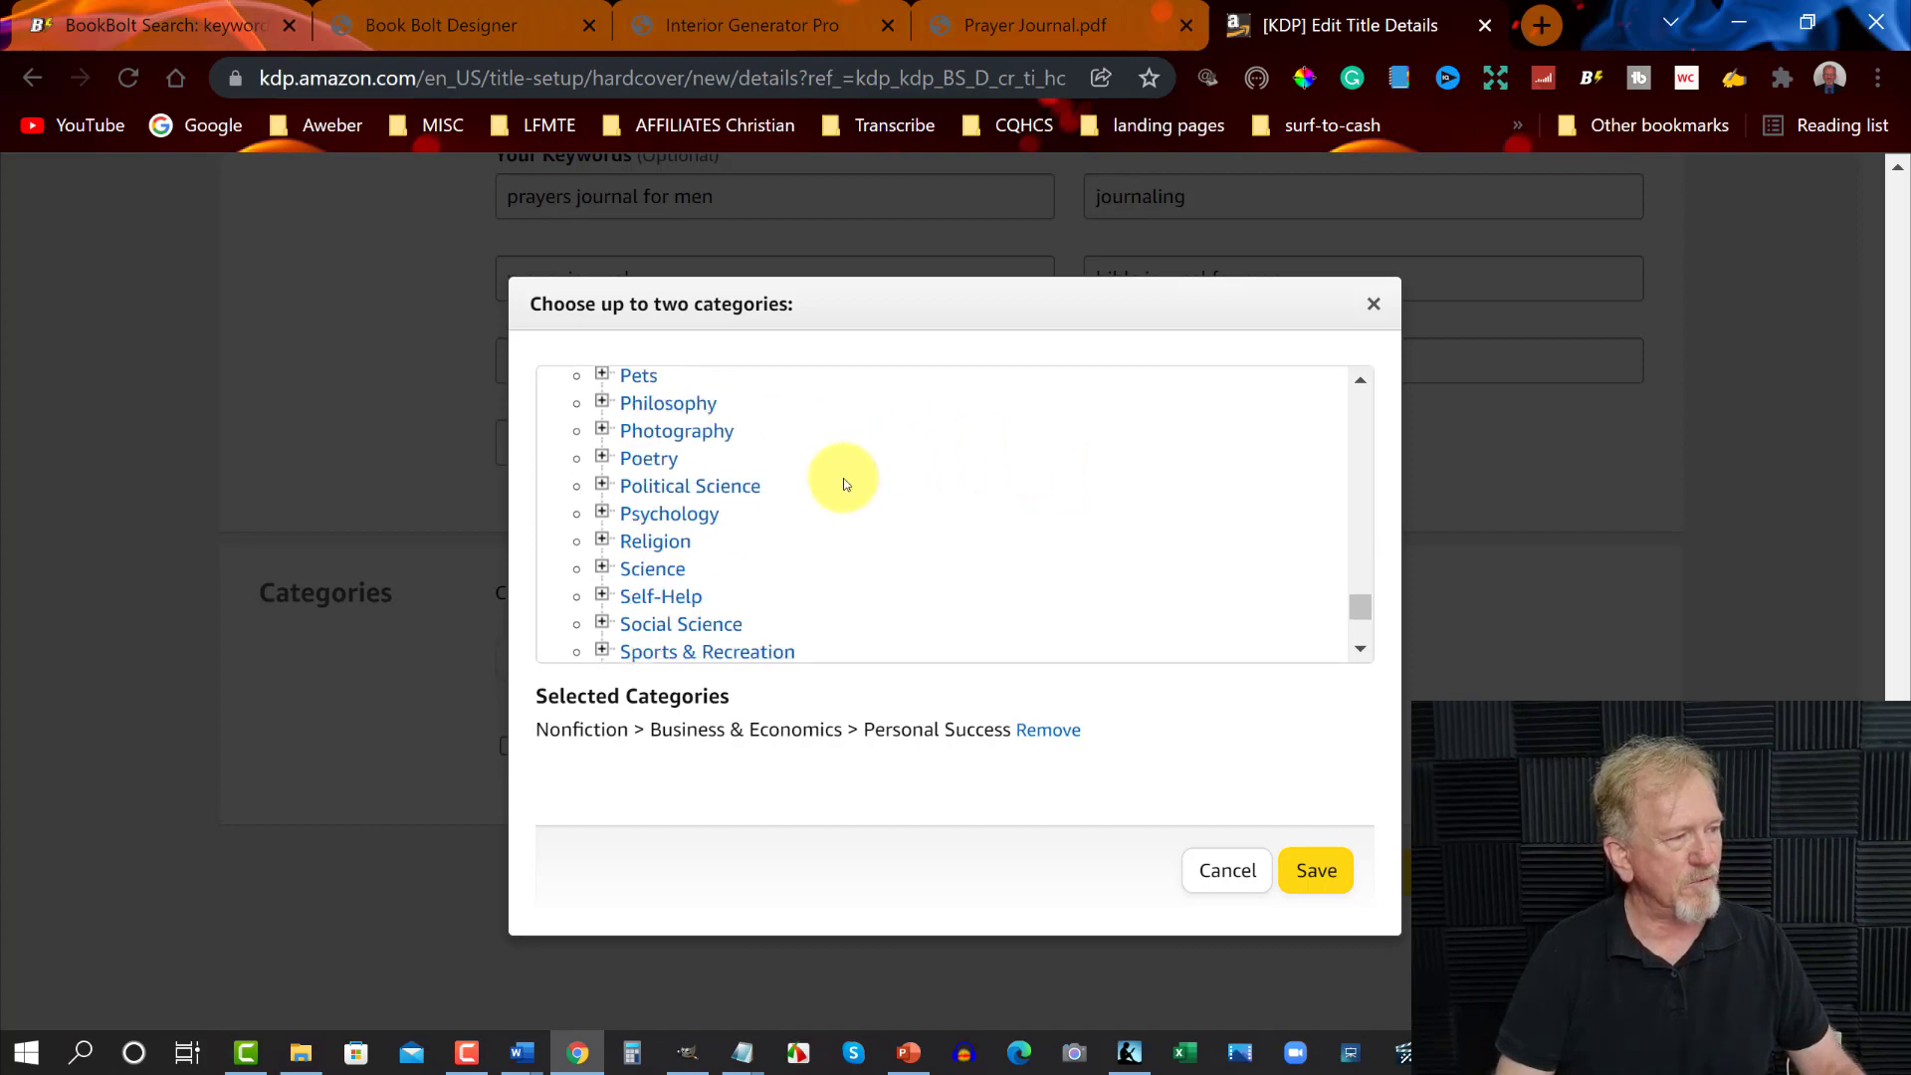
pyautogui.click(641, 545)
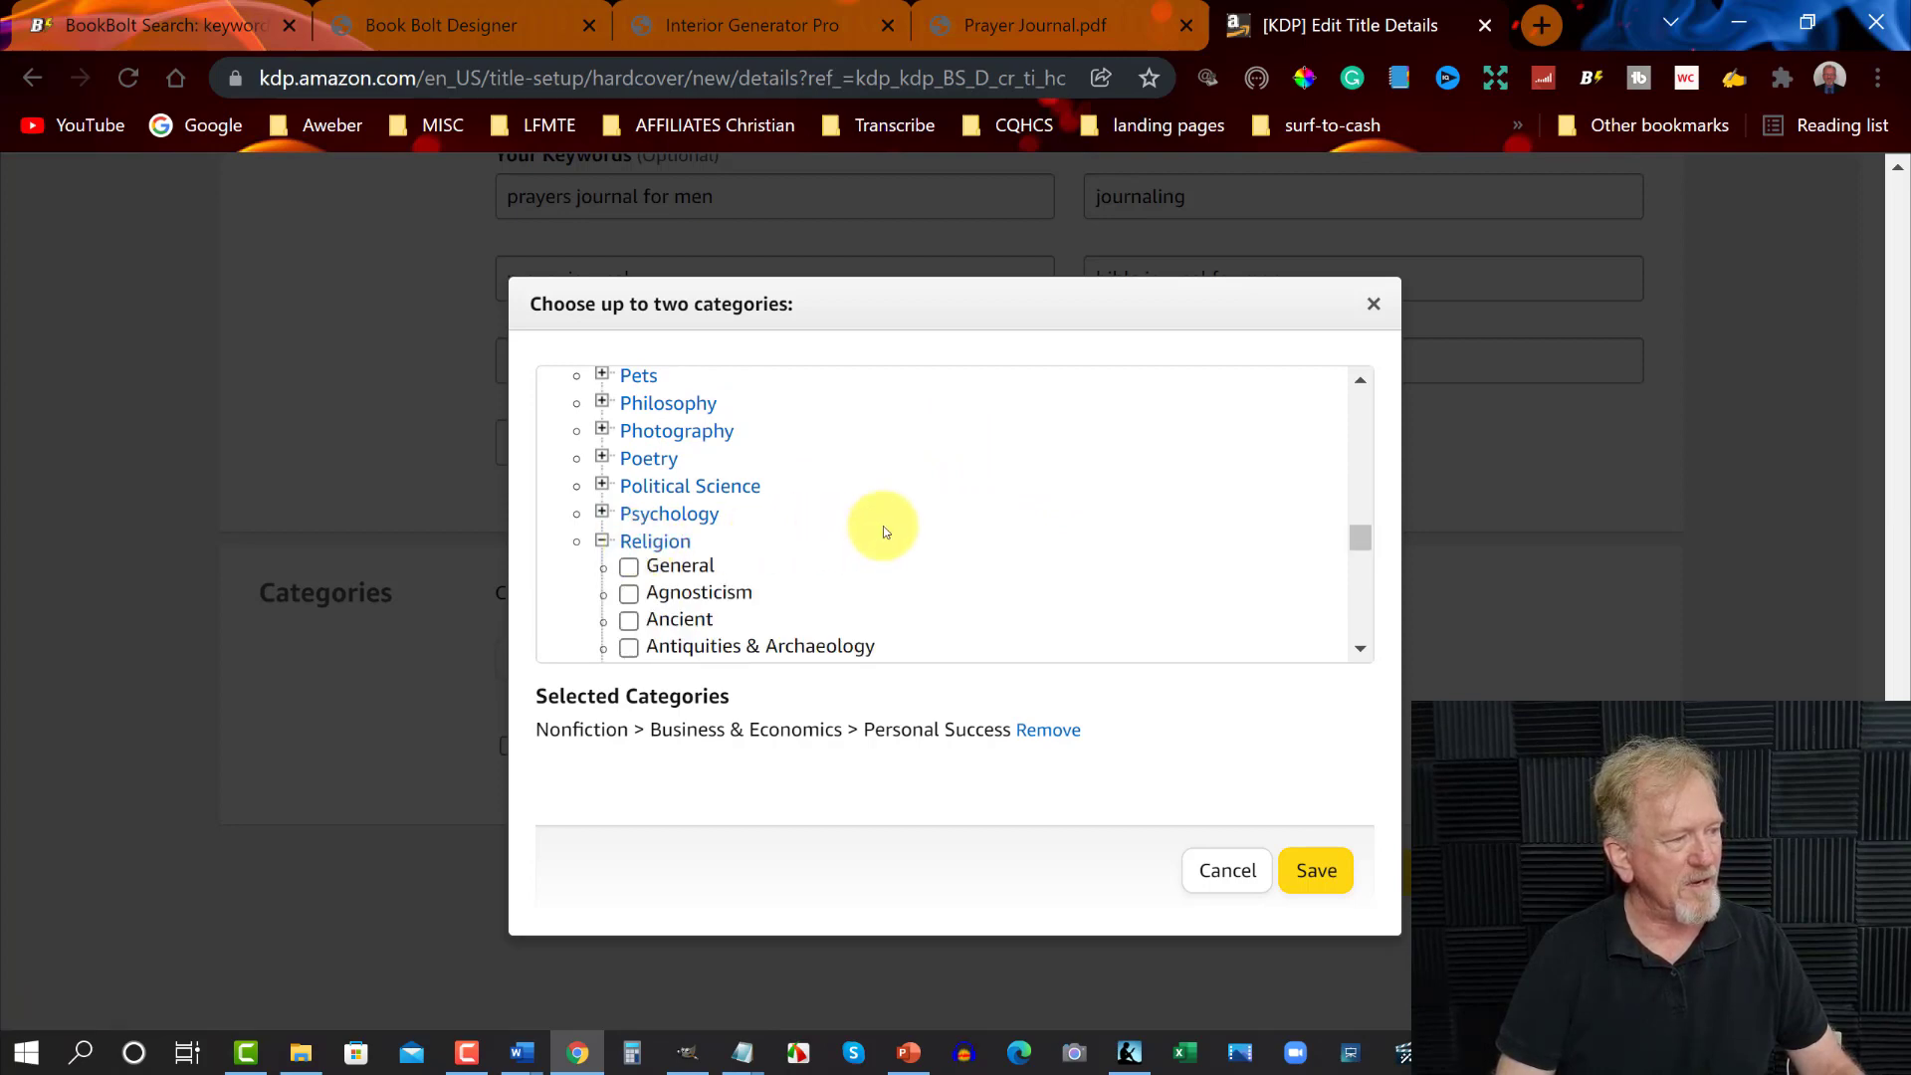
# Select Bible Study Guides under Religion > Biblical Studies as the second category and save the category selection
pyautogui.scroll(-3, 881, 526)
pyautogui.scroll(-3, 983, 487)
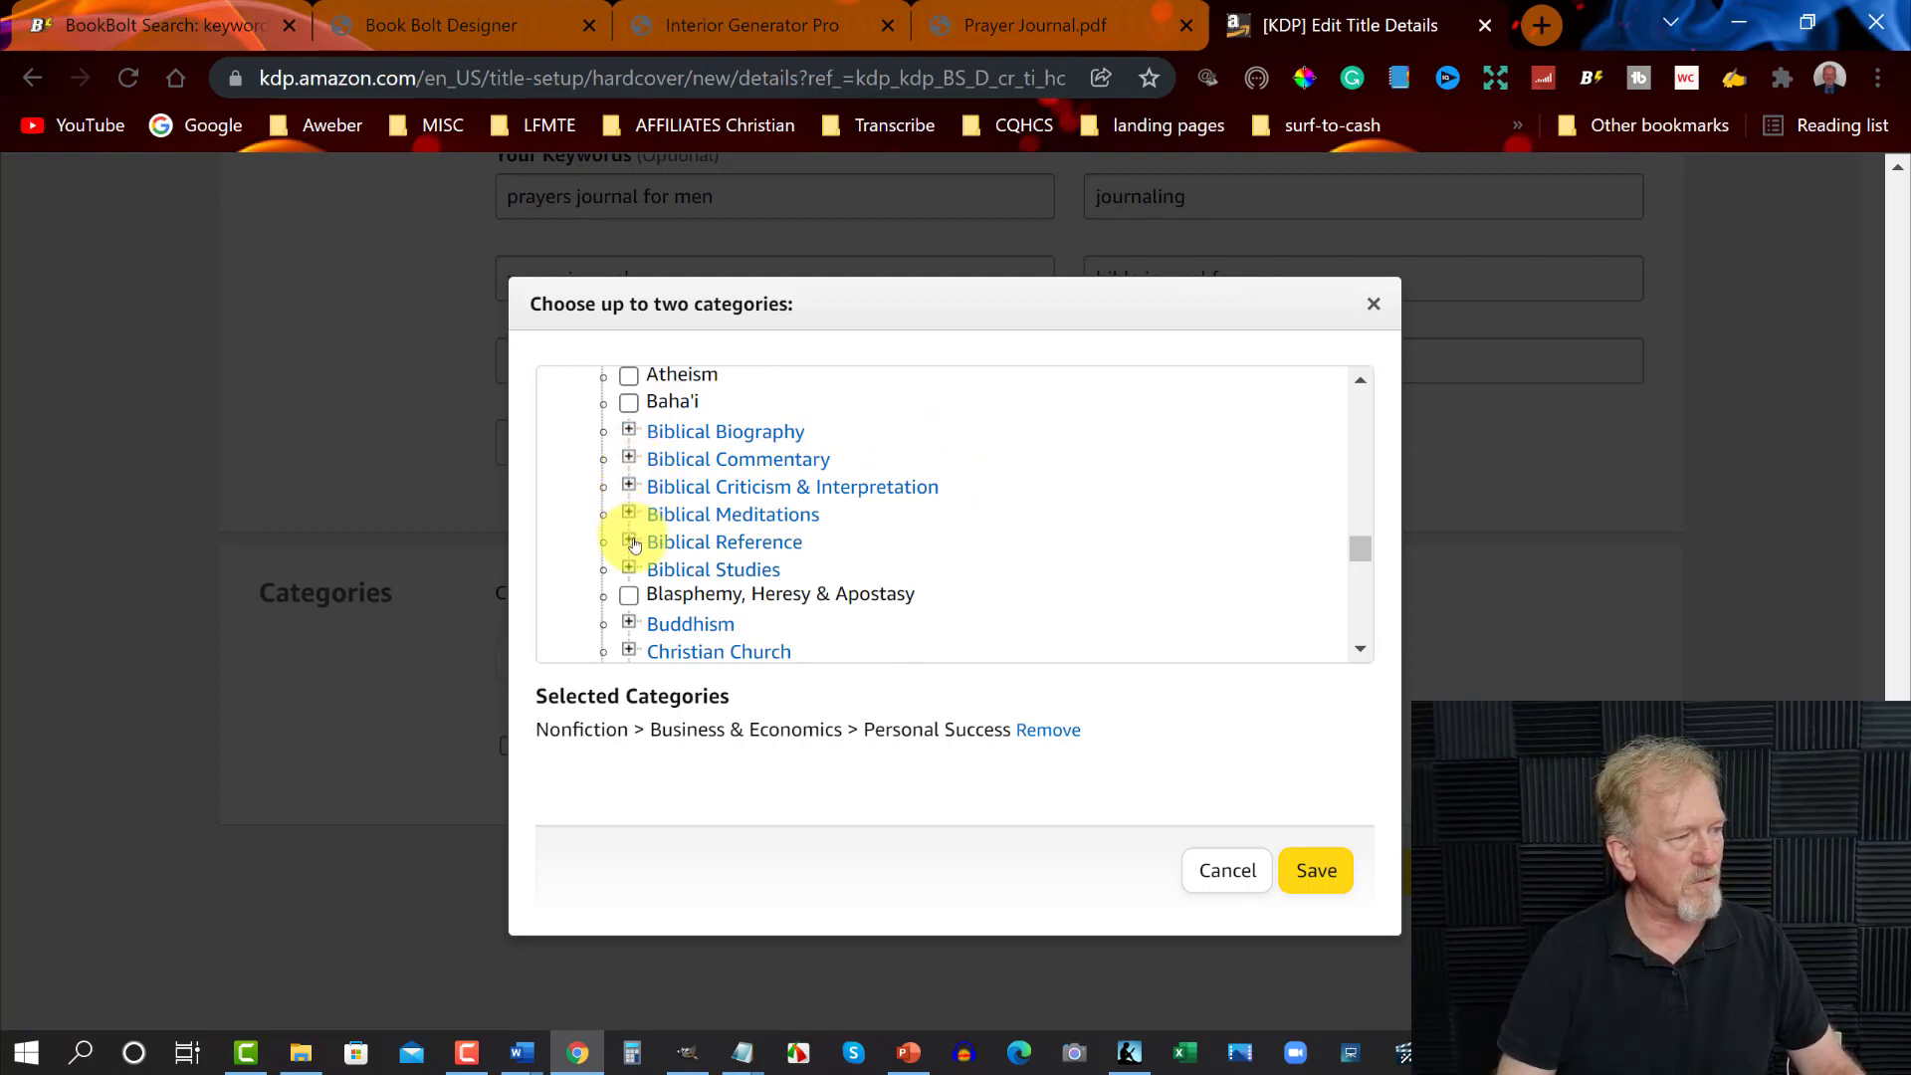
pyautogui.click(629, 568)
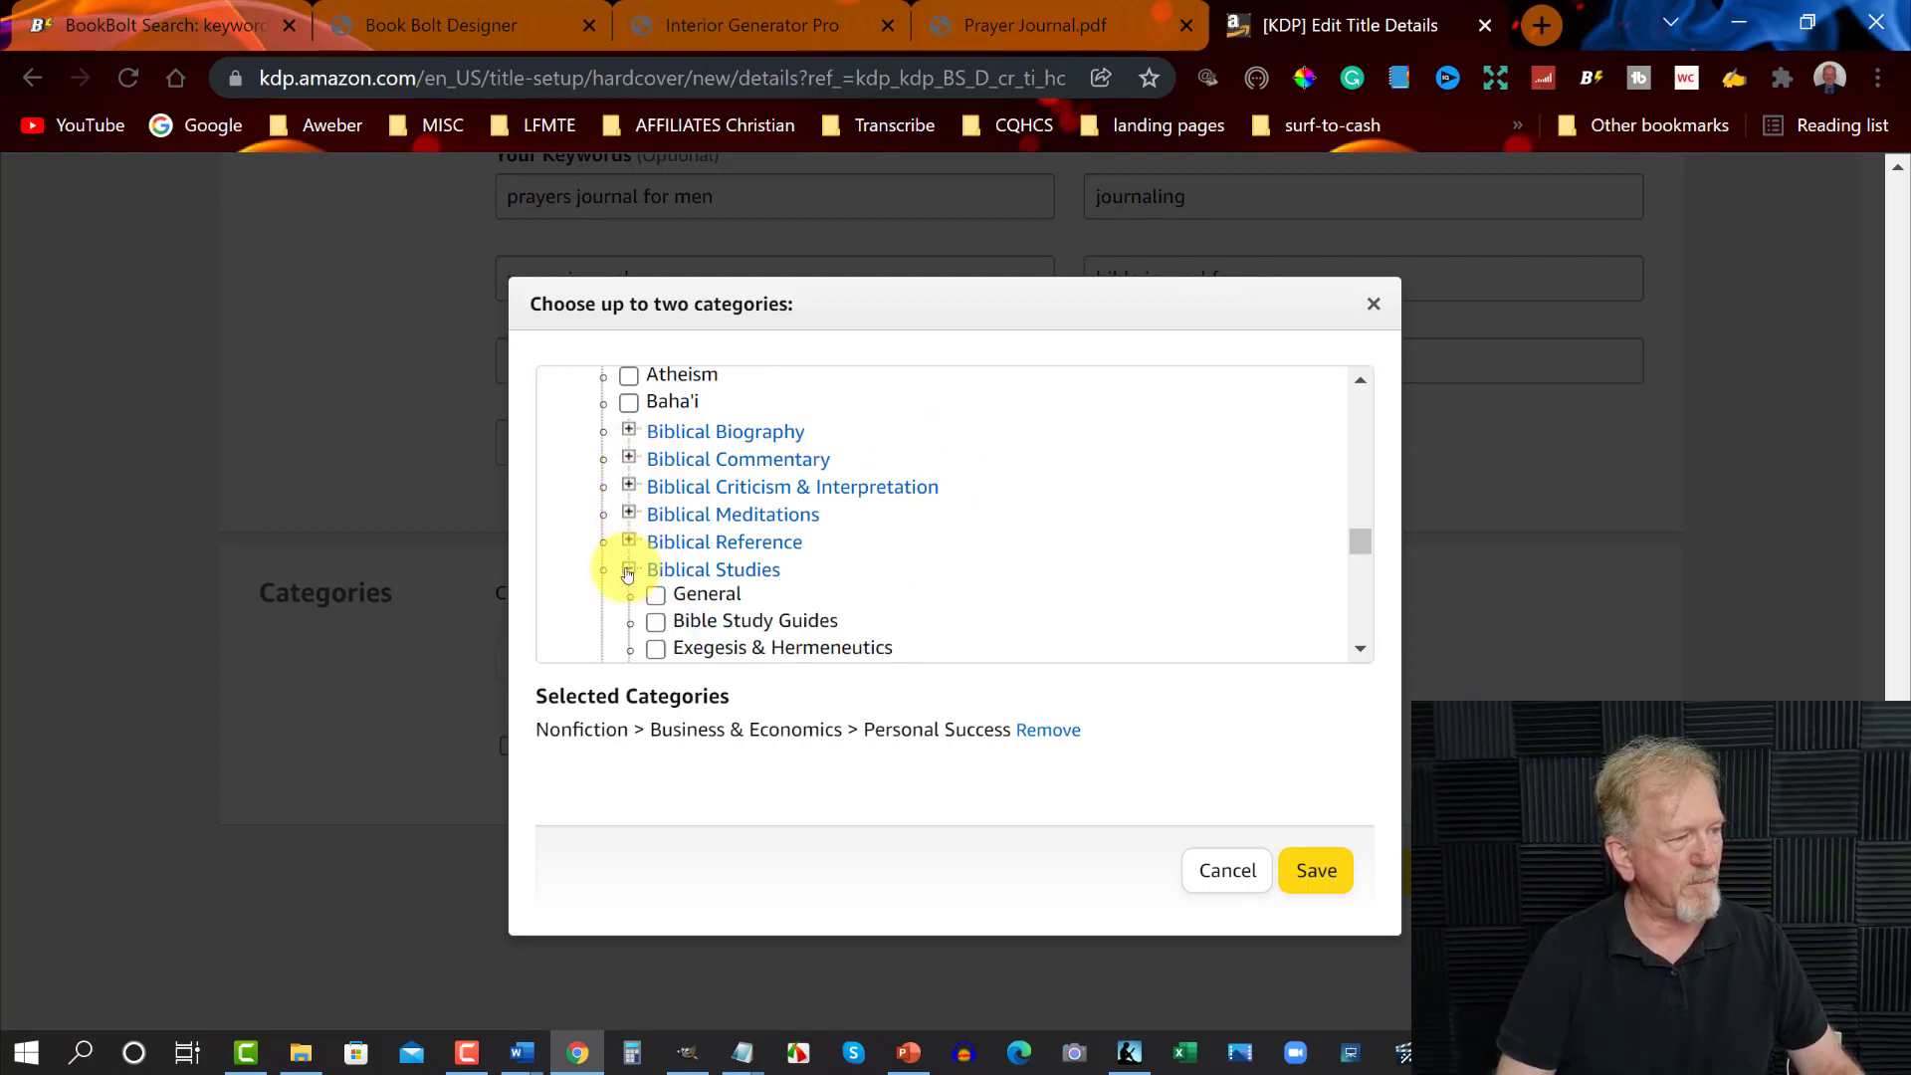
pyautogui.scroll(-1, 945, 488)
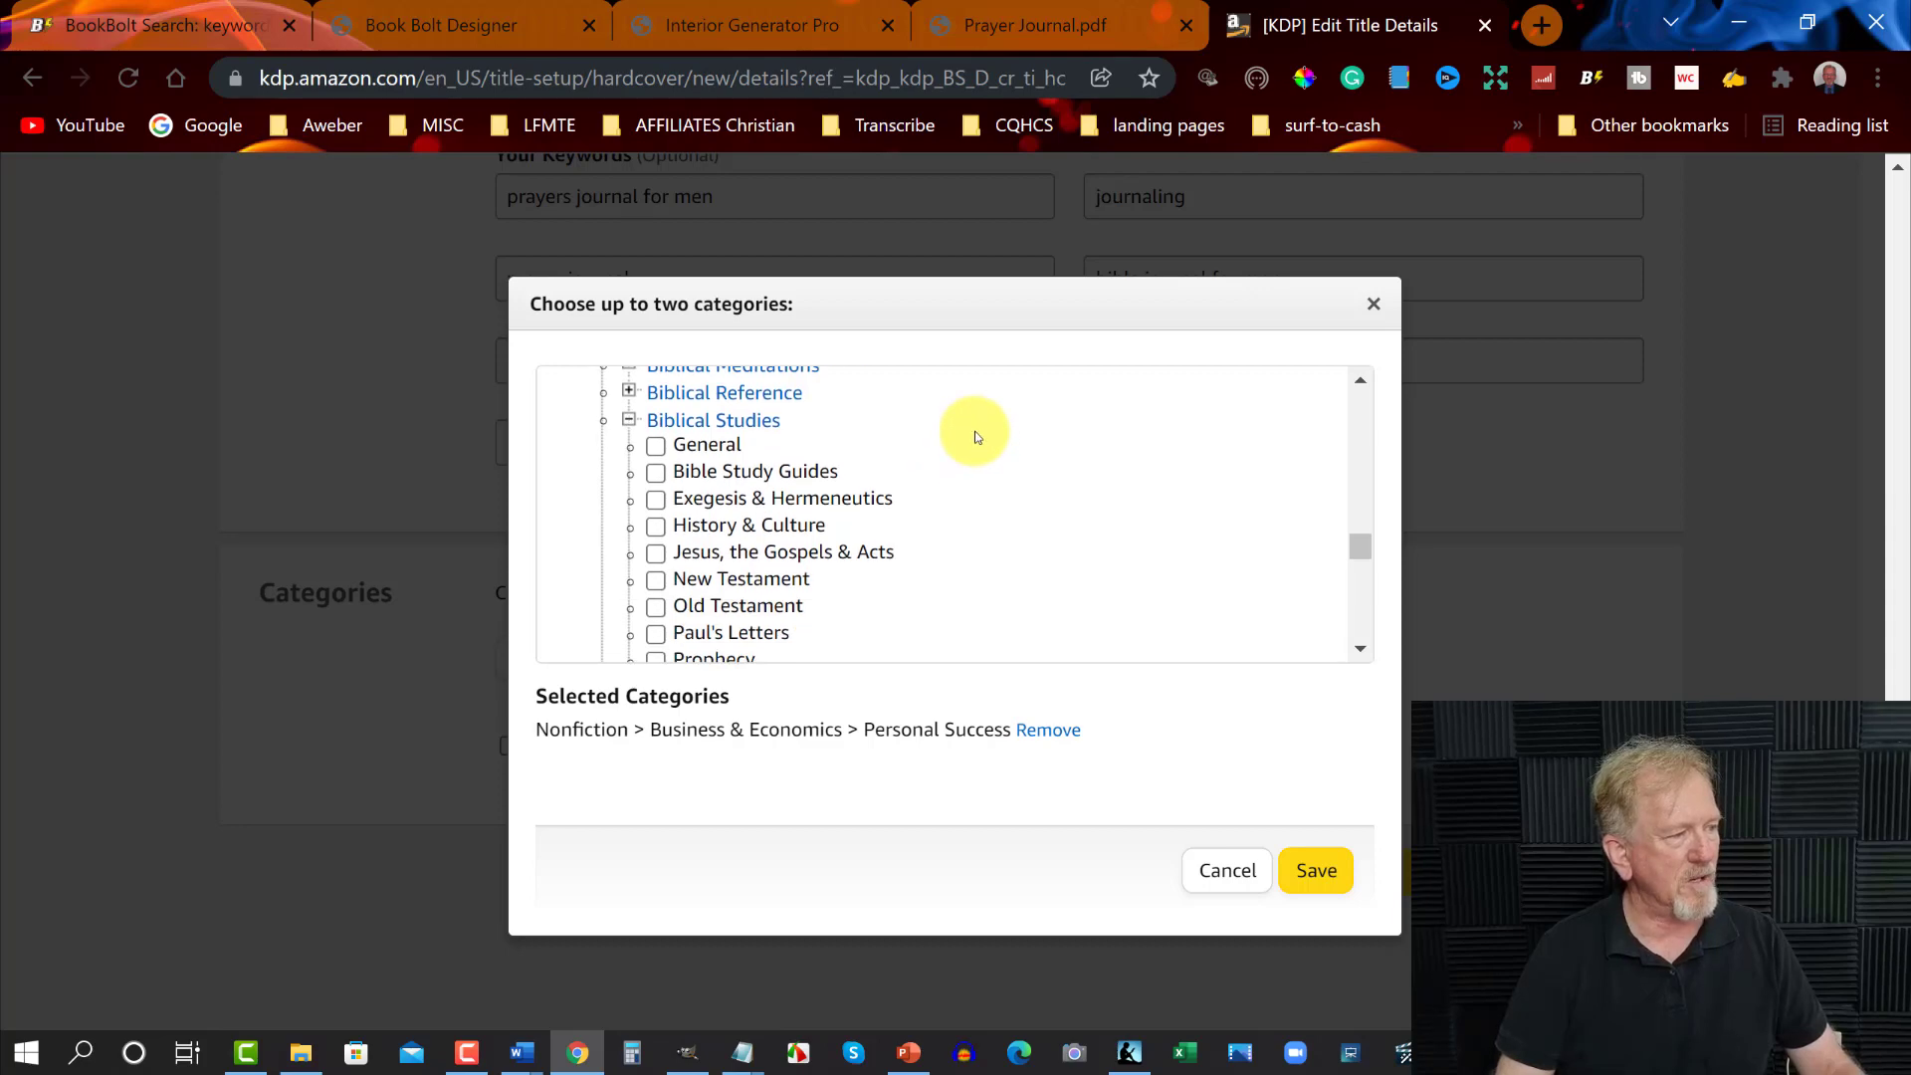
pyautogui.scroll(-1, 976, 437)
pyautogui.scroll(1, 976, 437)
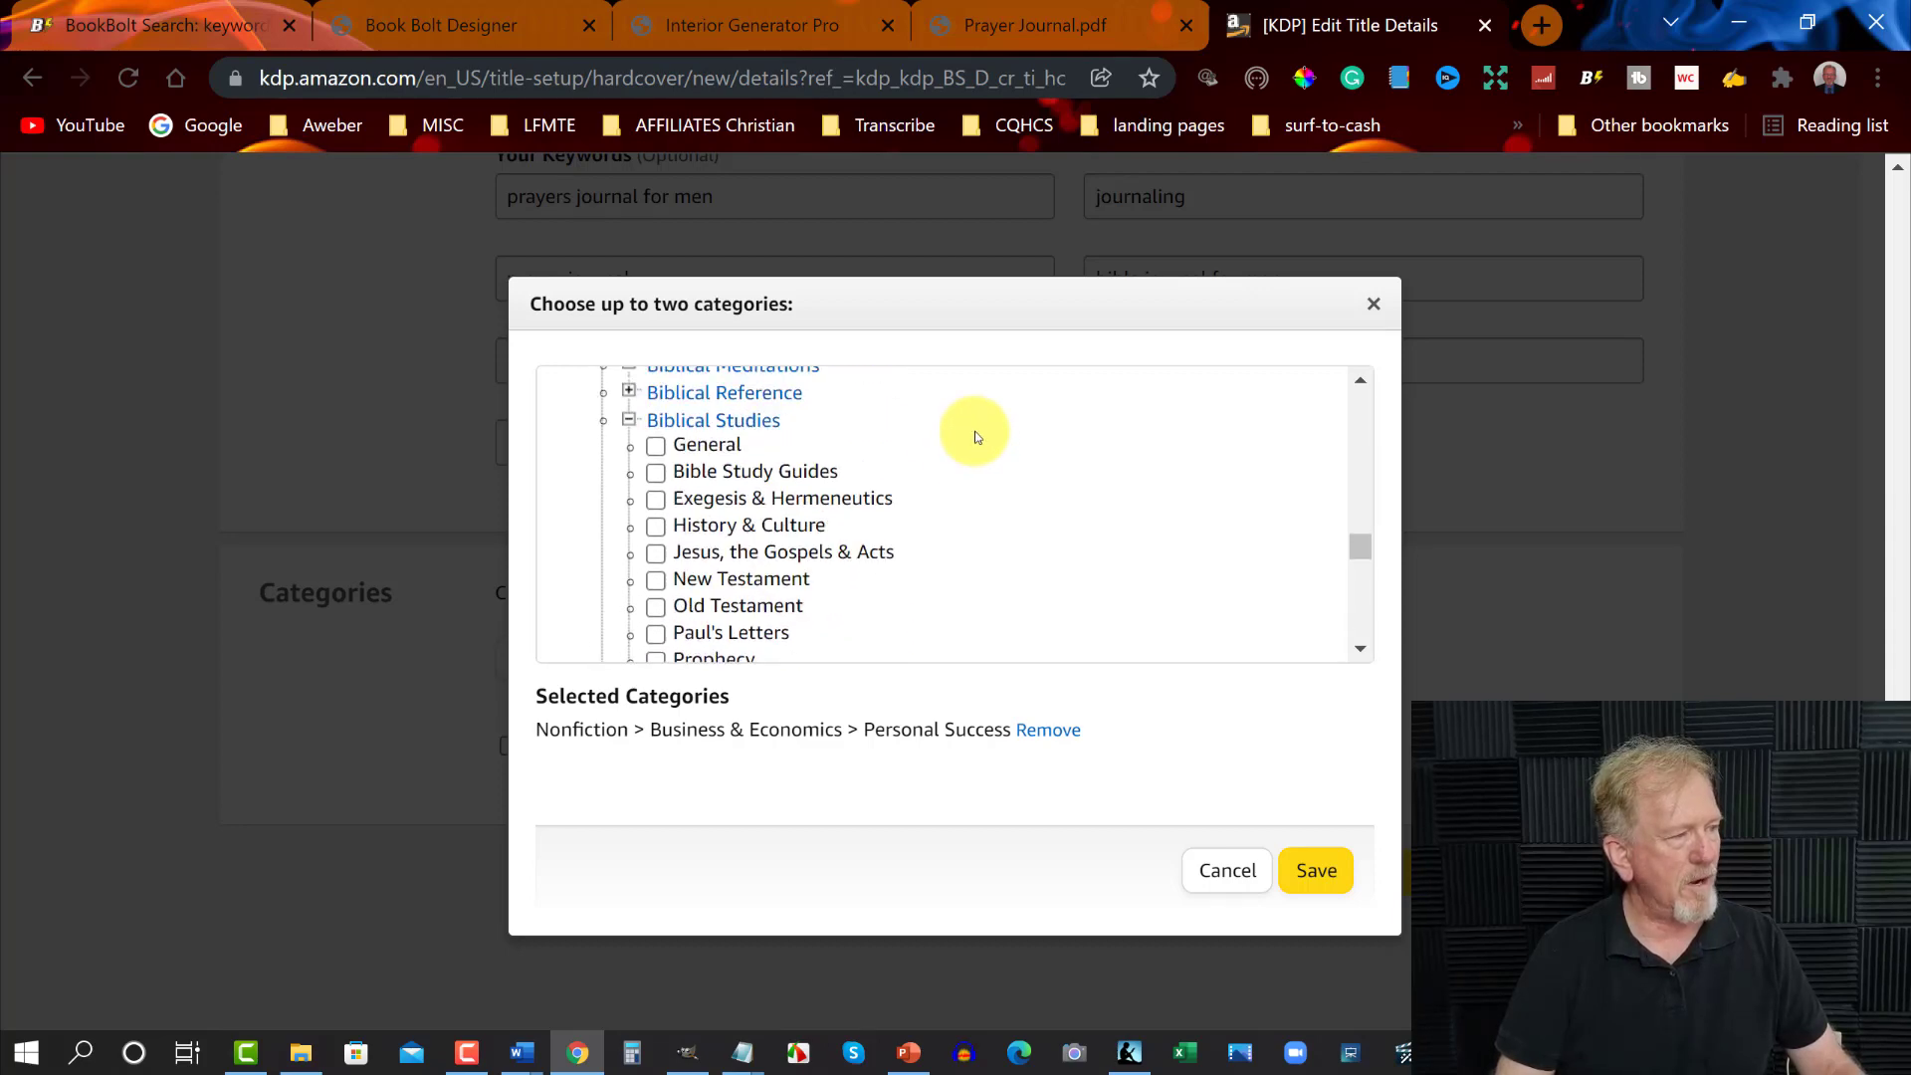
pyautogui.click(657, 474)
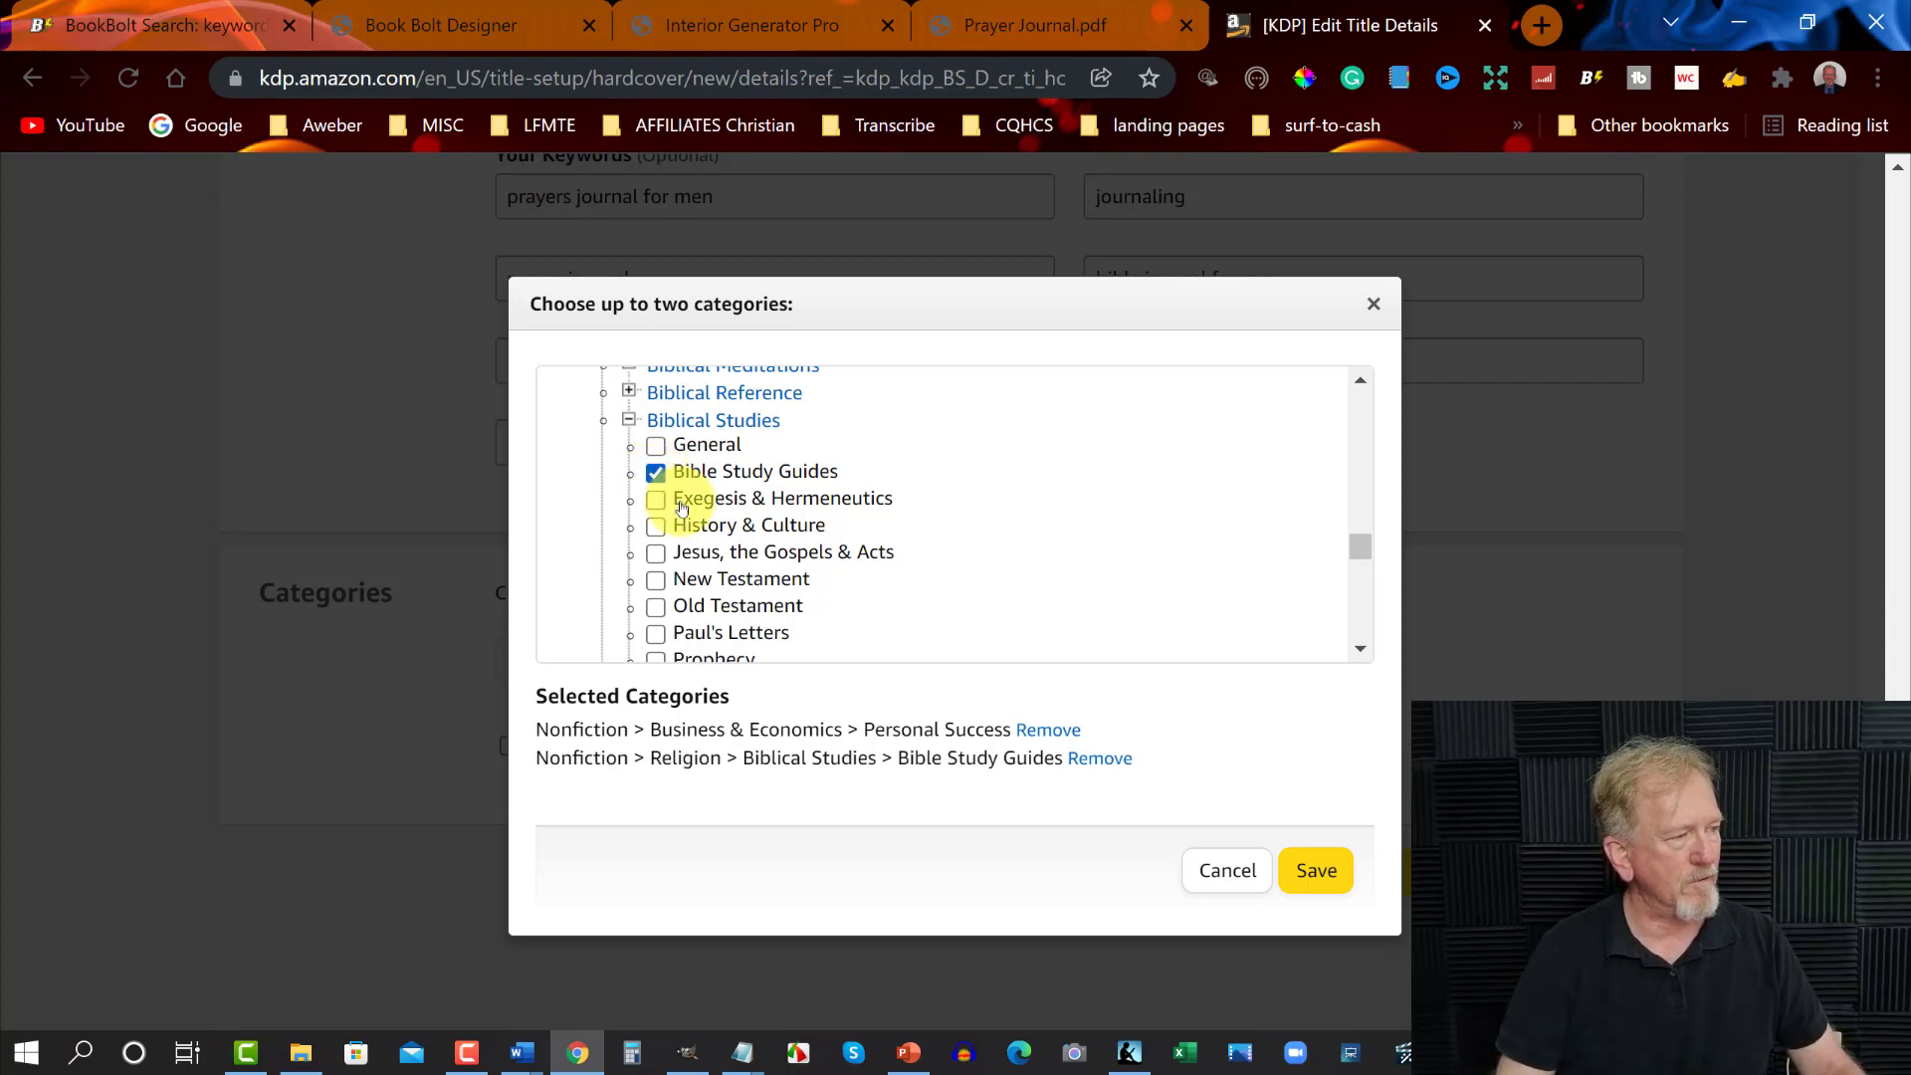
pyautogui.click(1320, 869)
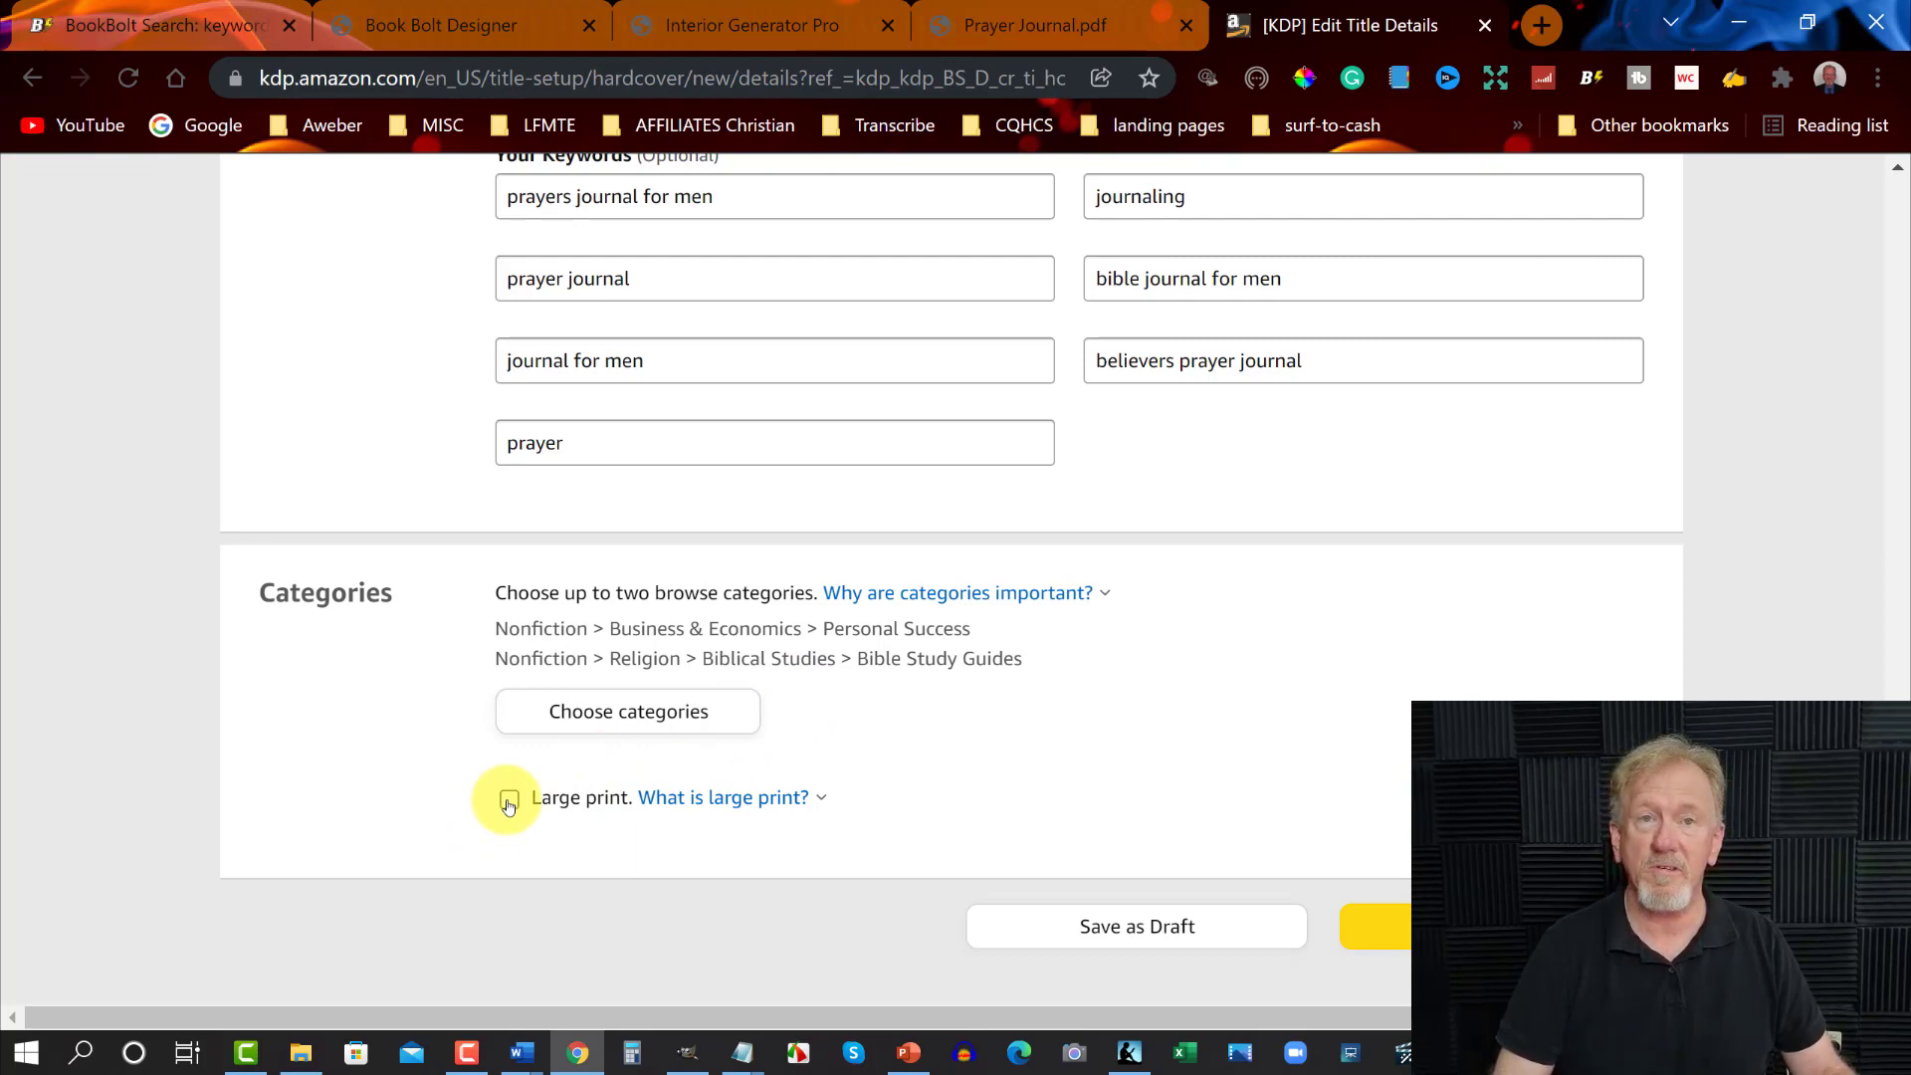
# Save the hardcover details and continue to the Hardcover Content page
pyautogui.scroll(-2, 1150, 617)
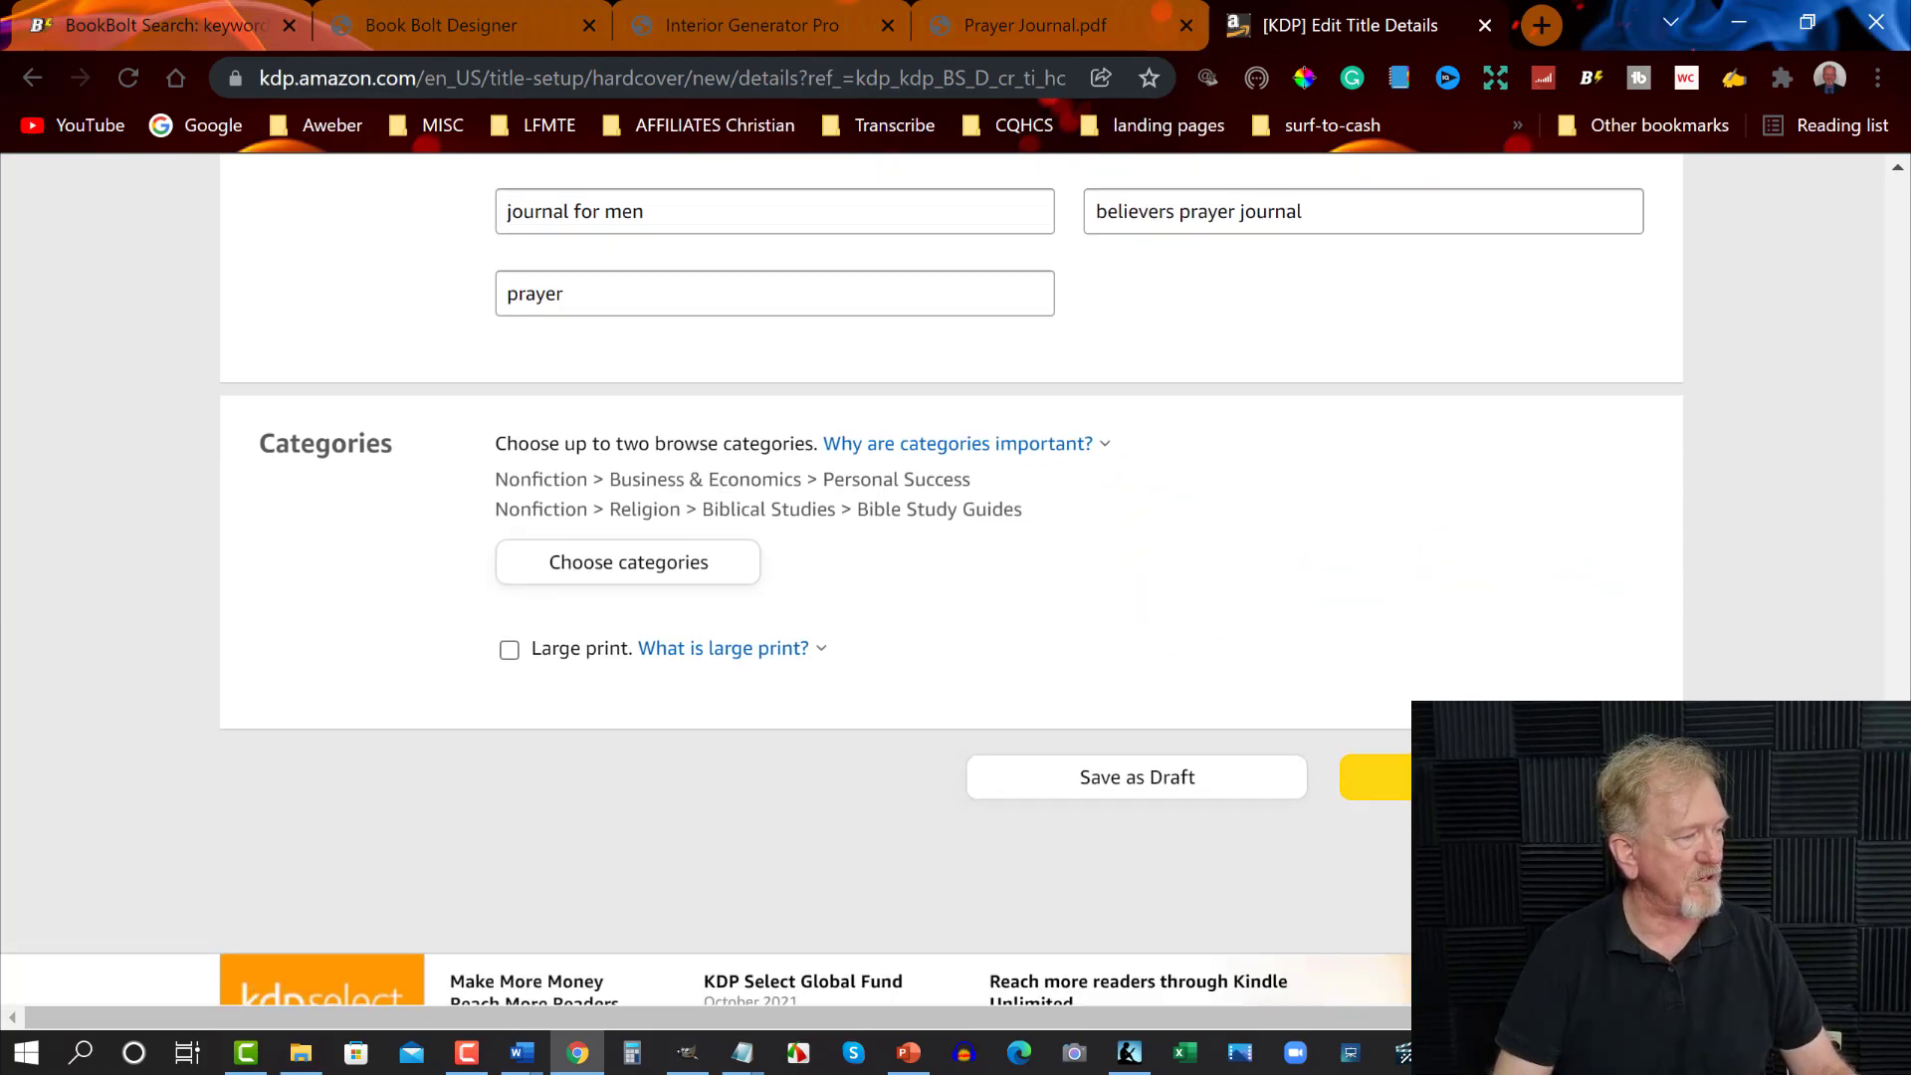
pyautogui.click(1443, 776)
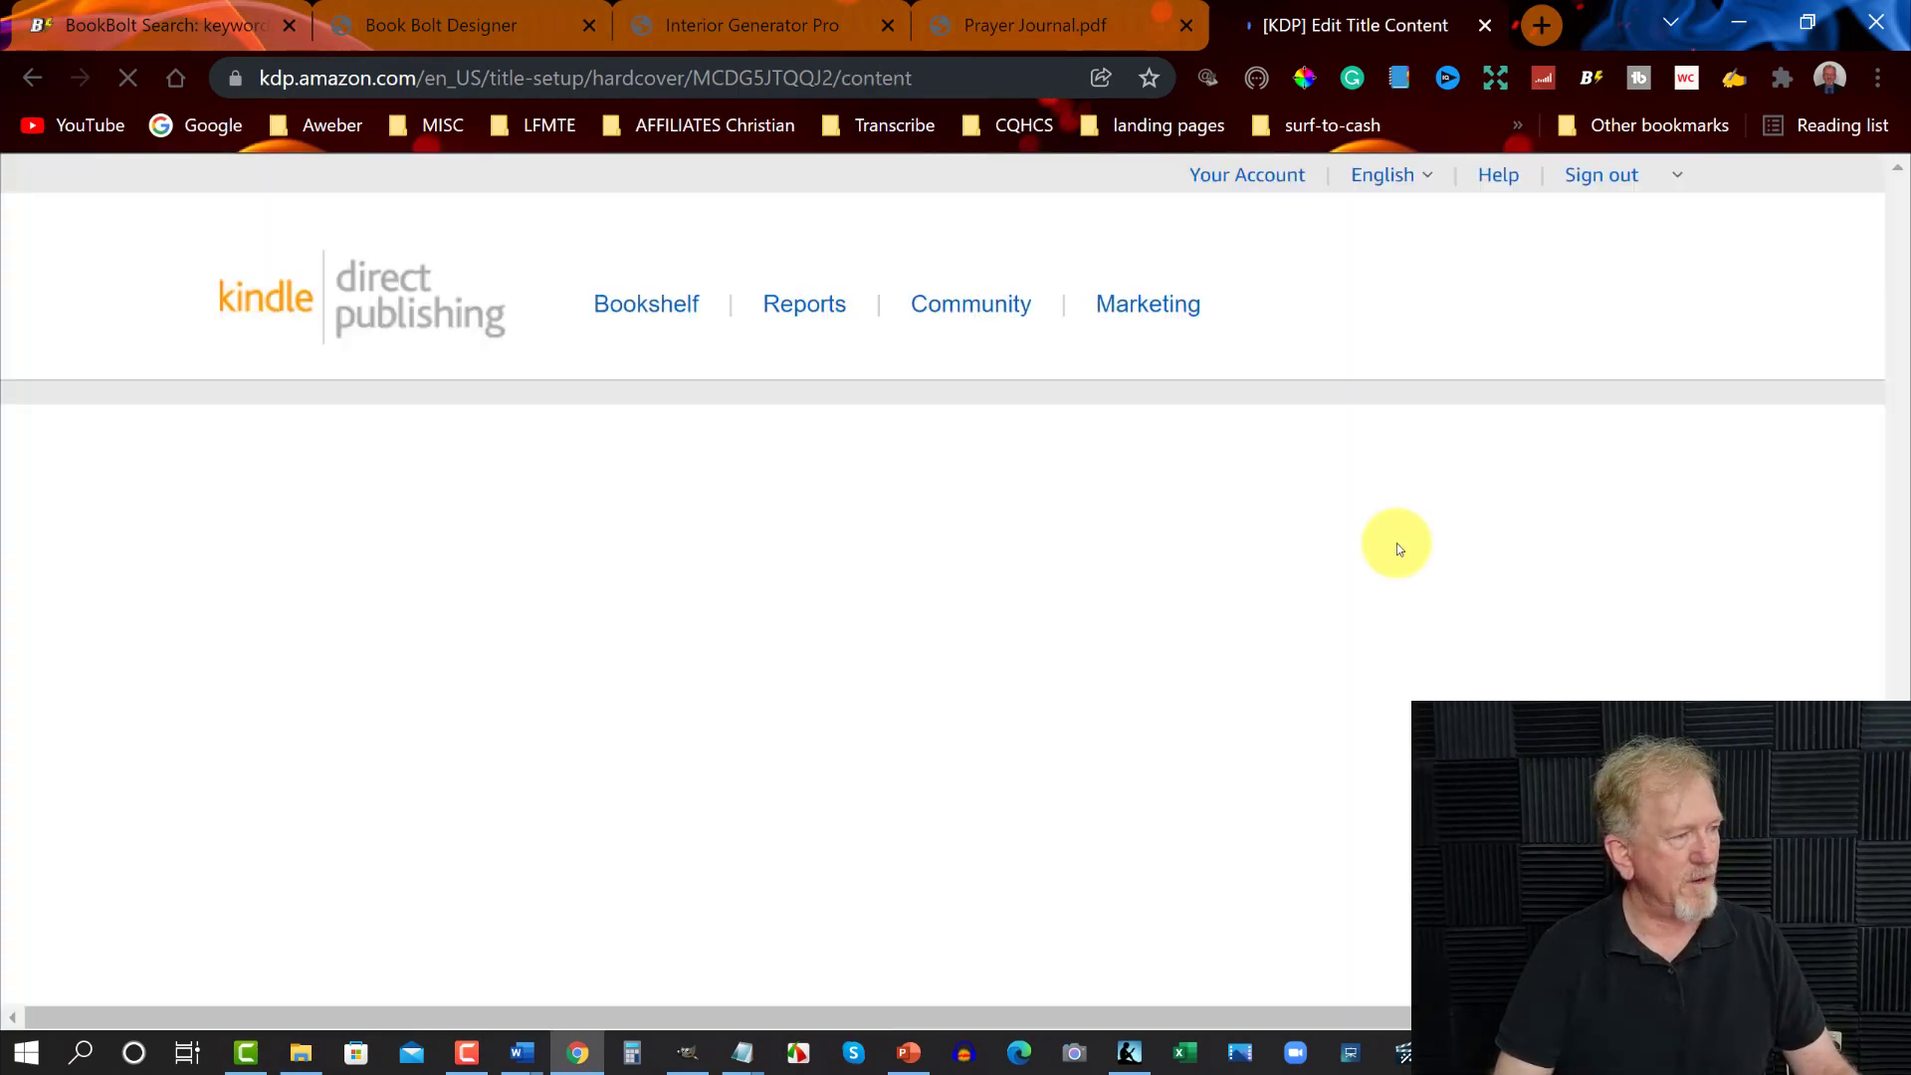
# Assign a free KDP ISBN to the hardcover and confirm the assignment
pyautogui.scroll(-3, 966, 500)
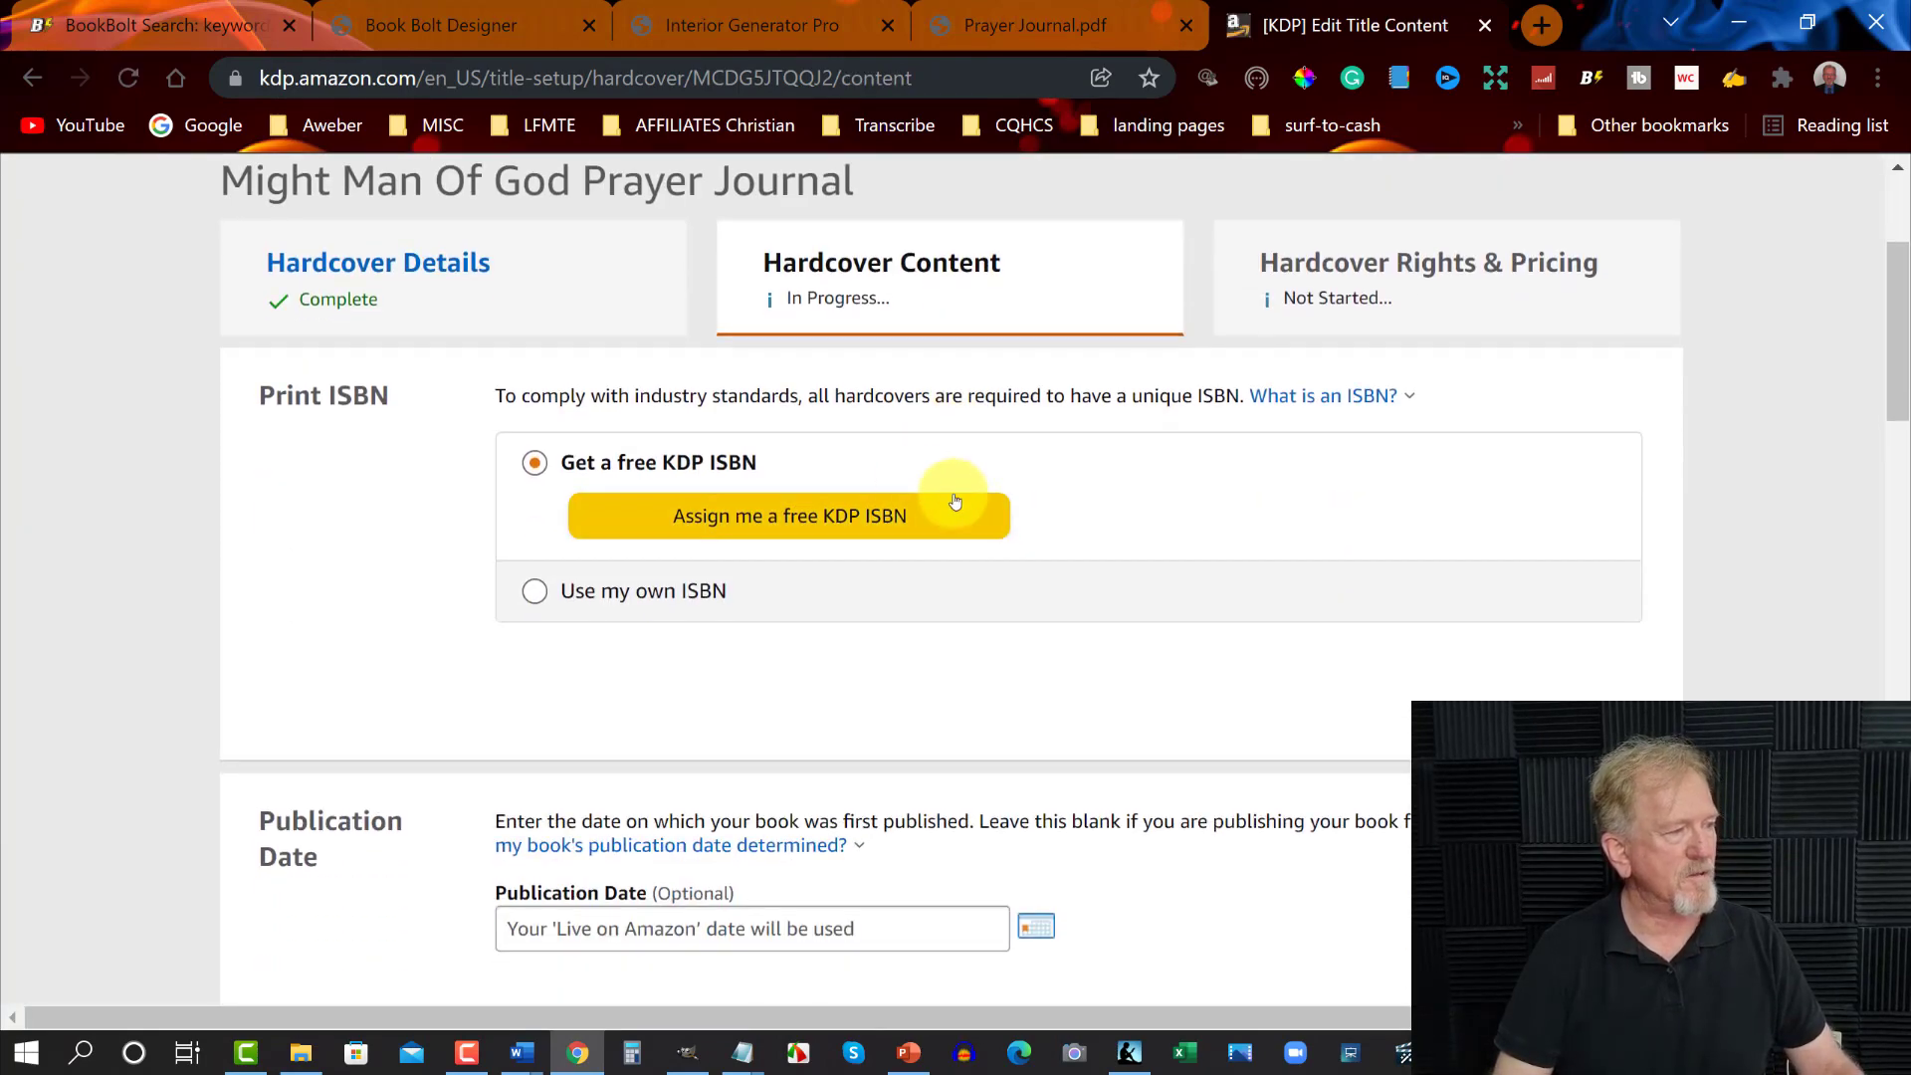
pyautogui.click(762, 521)
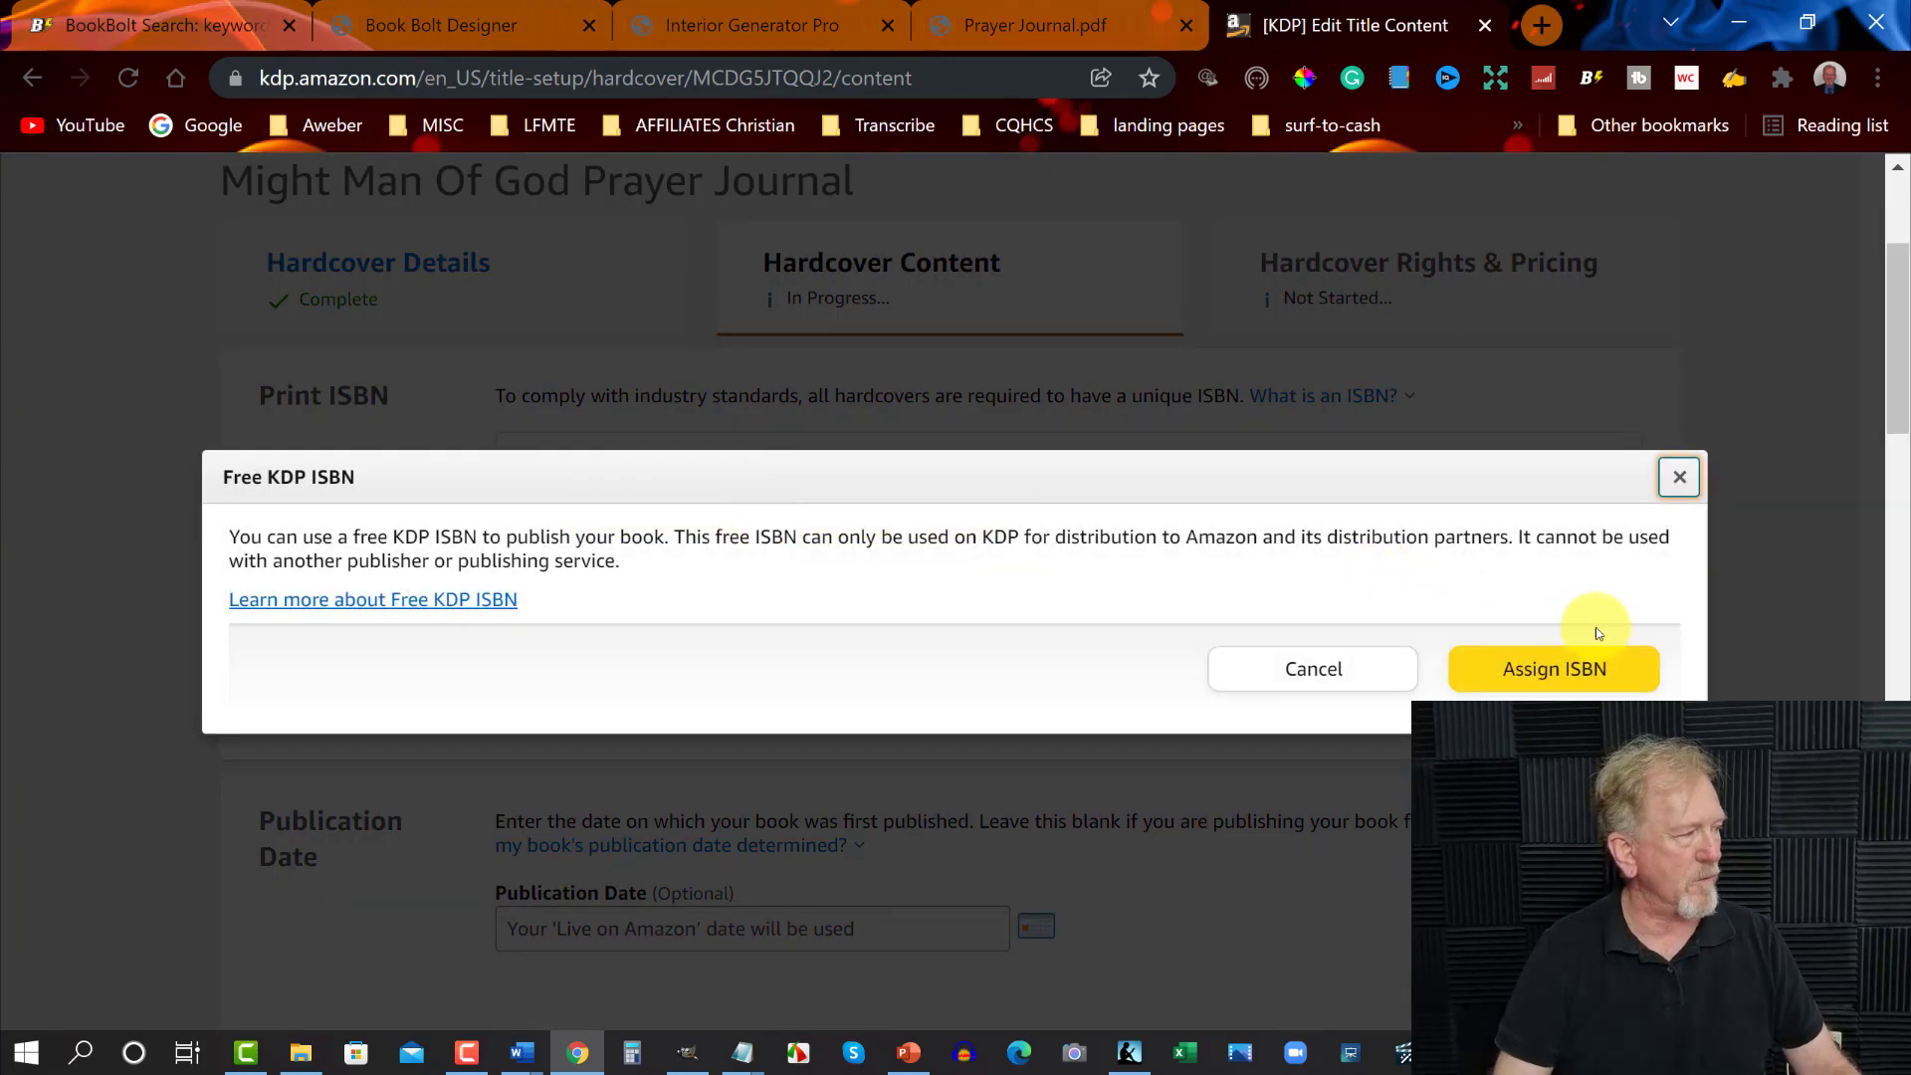
pyautogui.click(1569, 674)
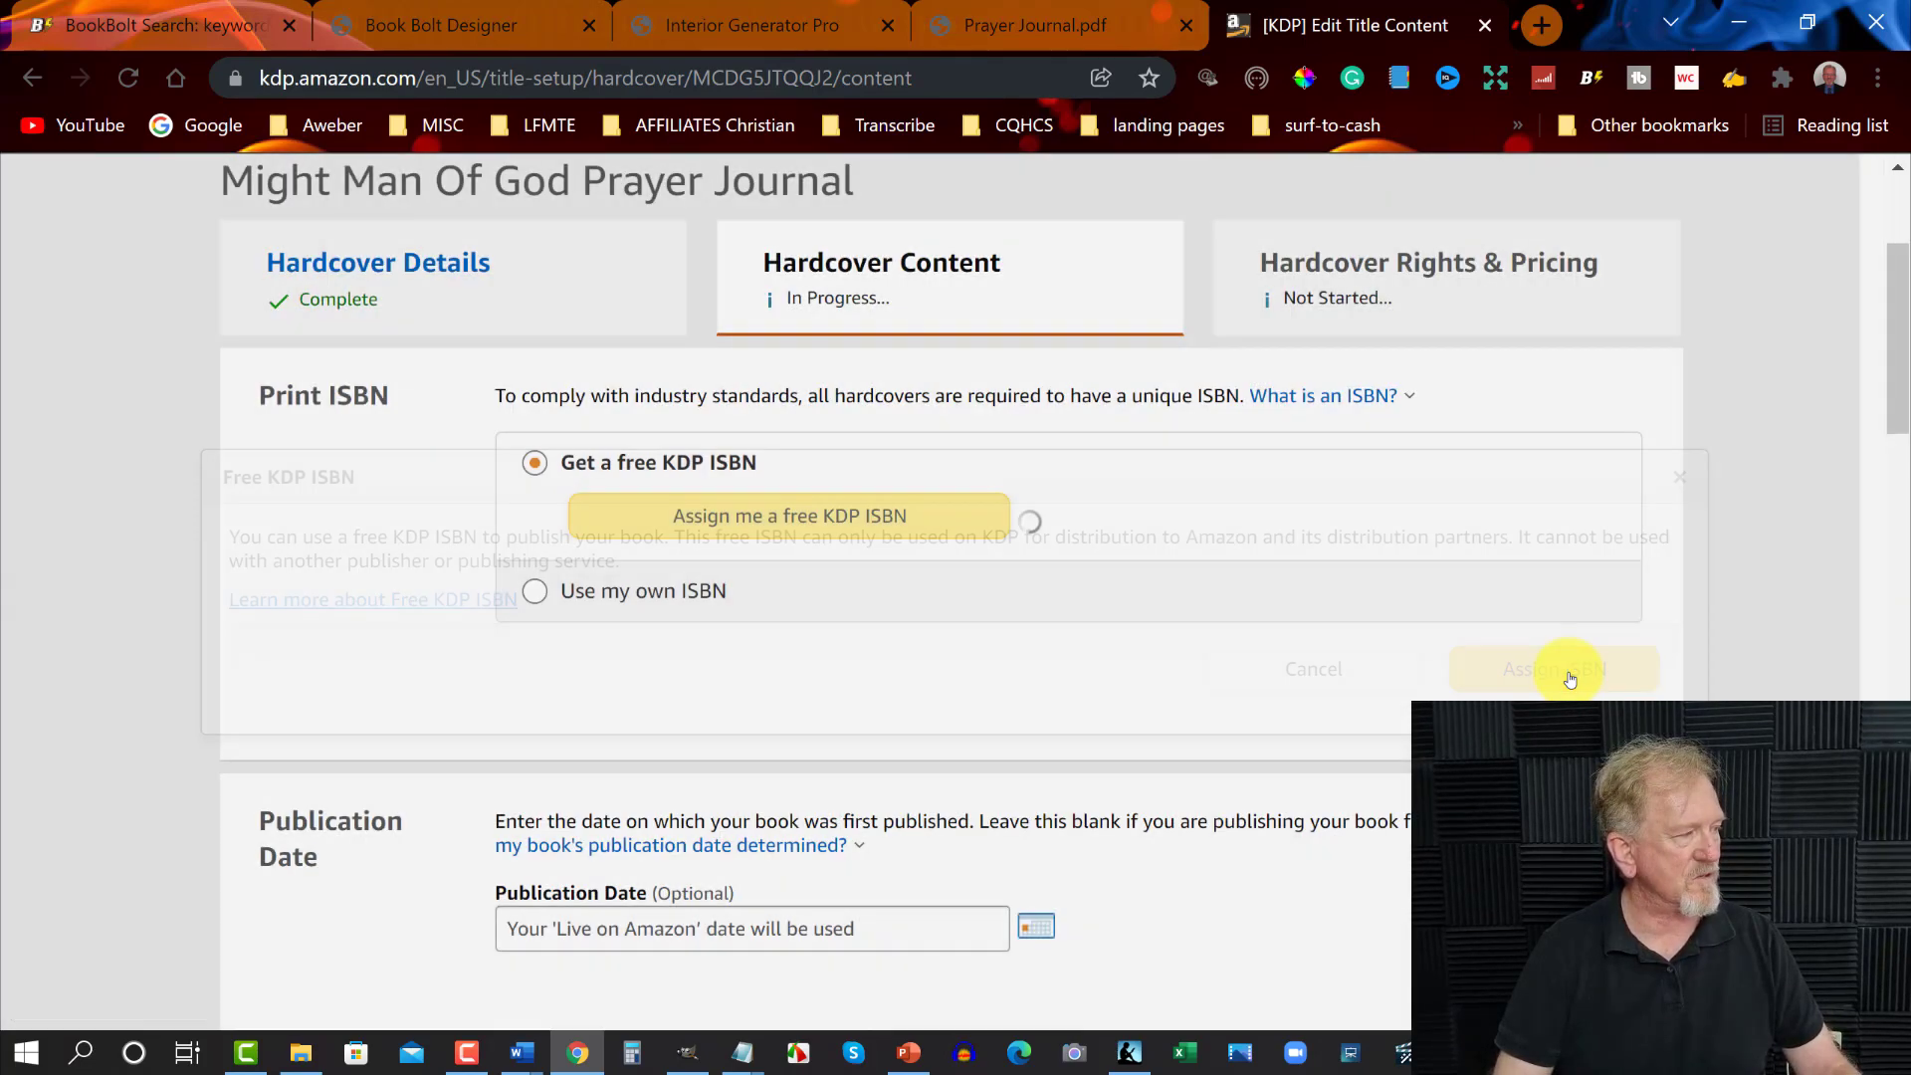
pyautogui.scroll(-4, 1164, 545)
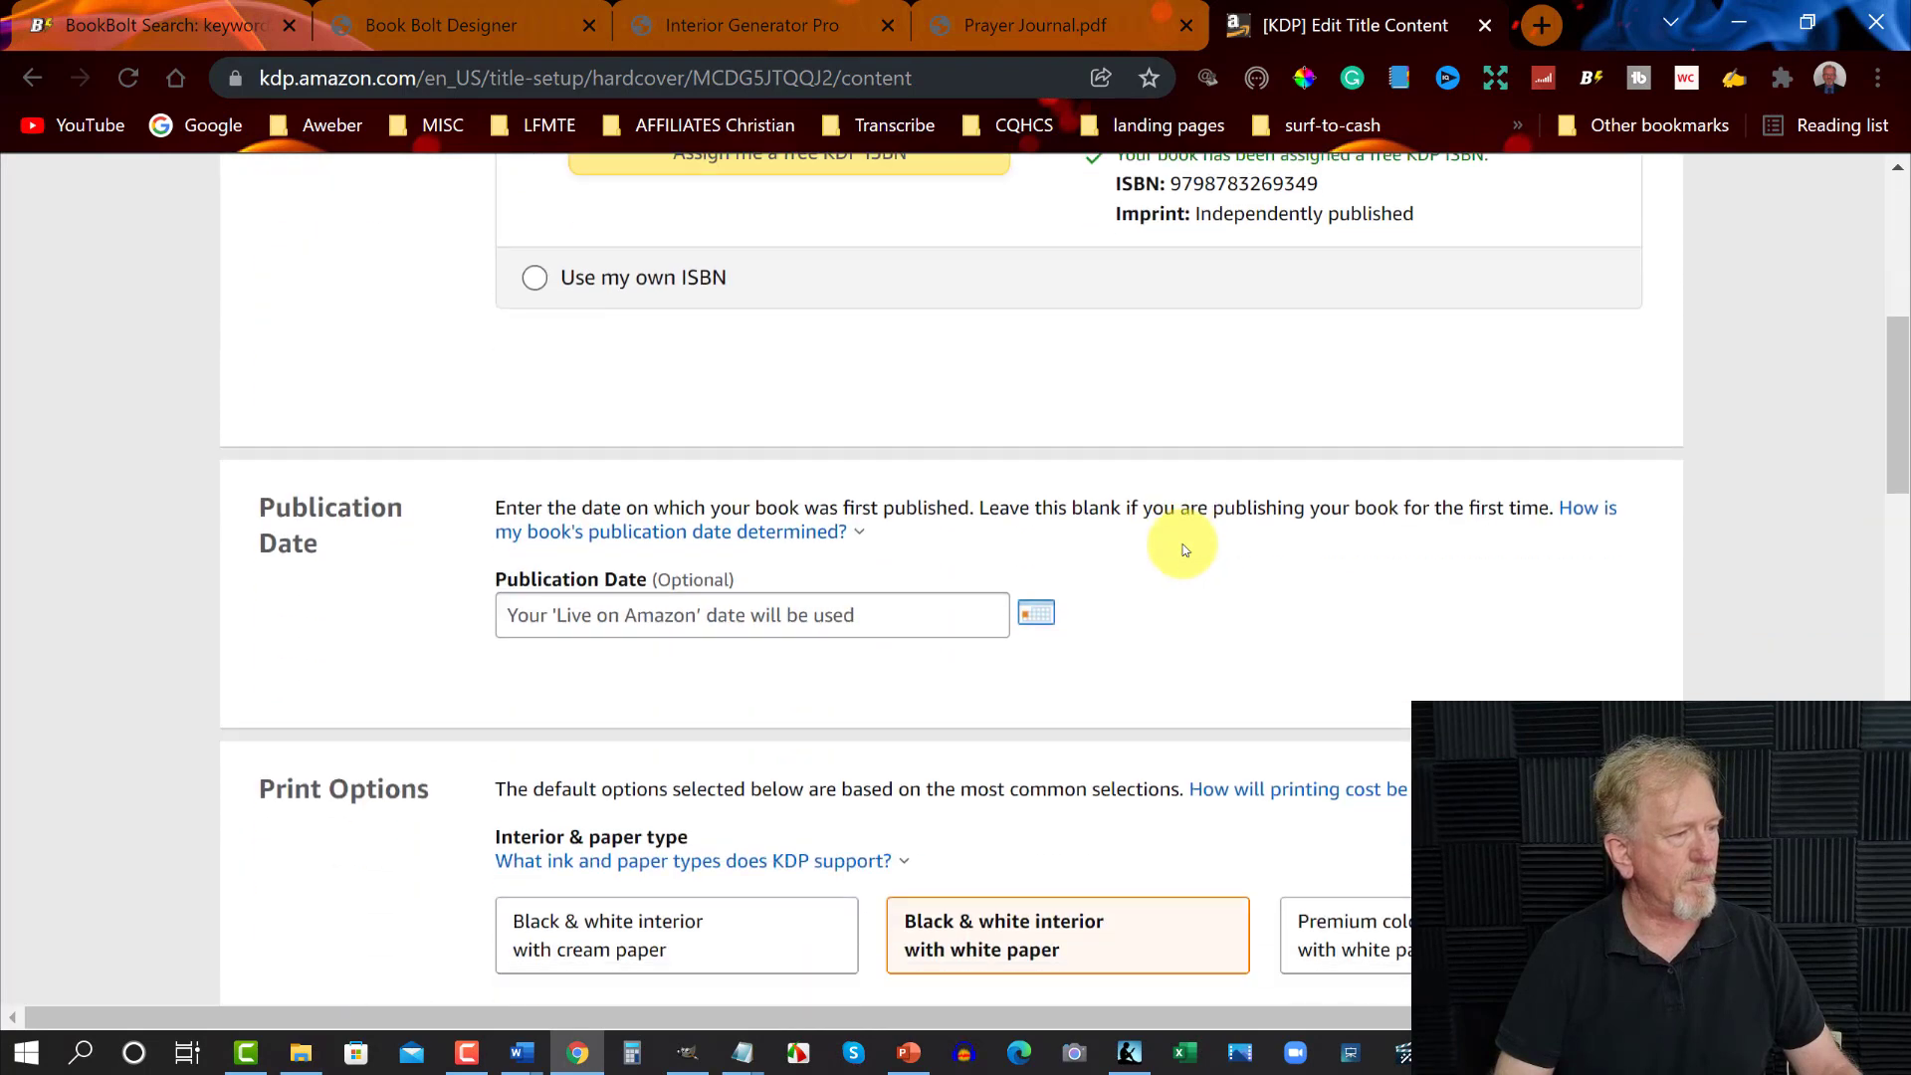
pyautogui.scroll(1, 854, 301)
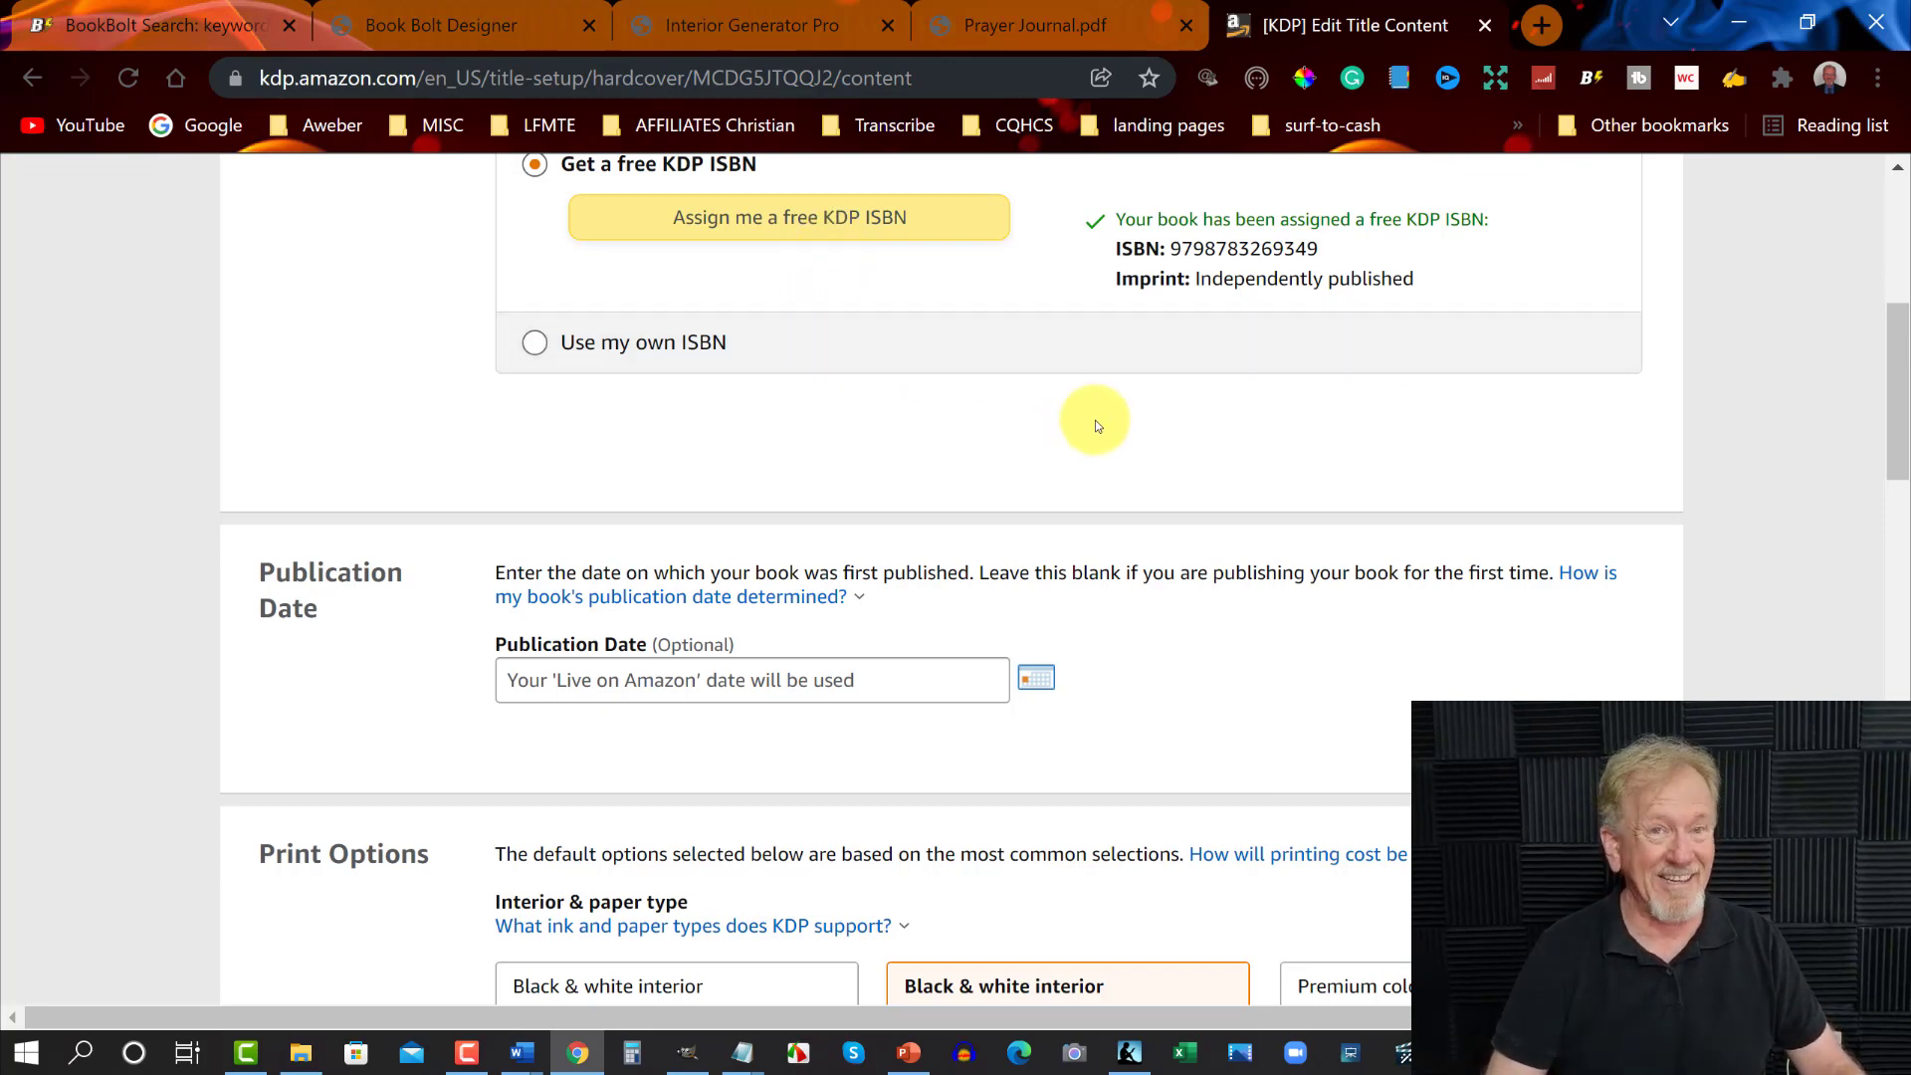
# Set the hardcover's publication date to 12/12/2021
pyautogui.scroll(-3, 1094, 421)
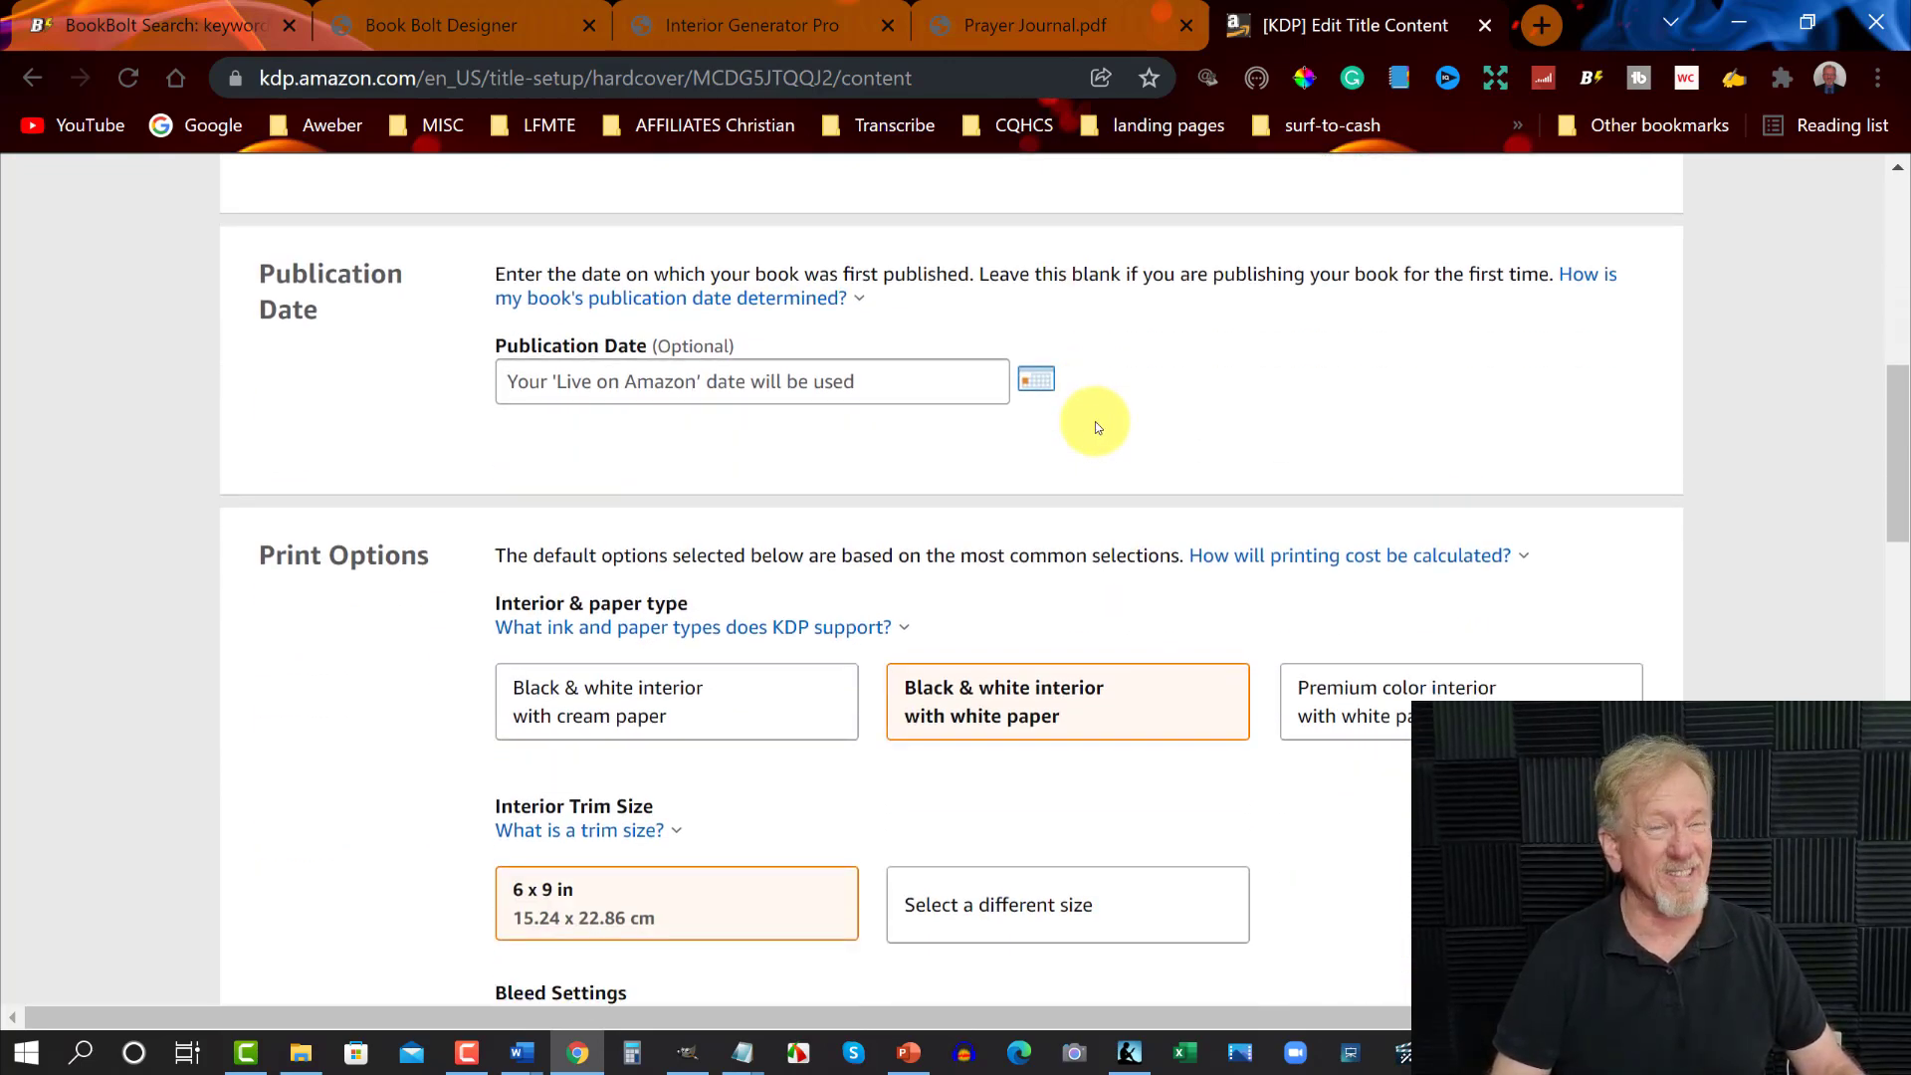
pyautogui.scroll(2, 1098, 427)
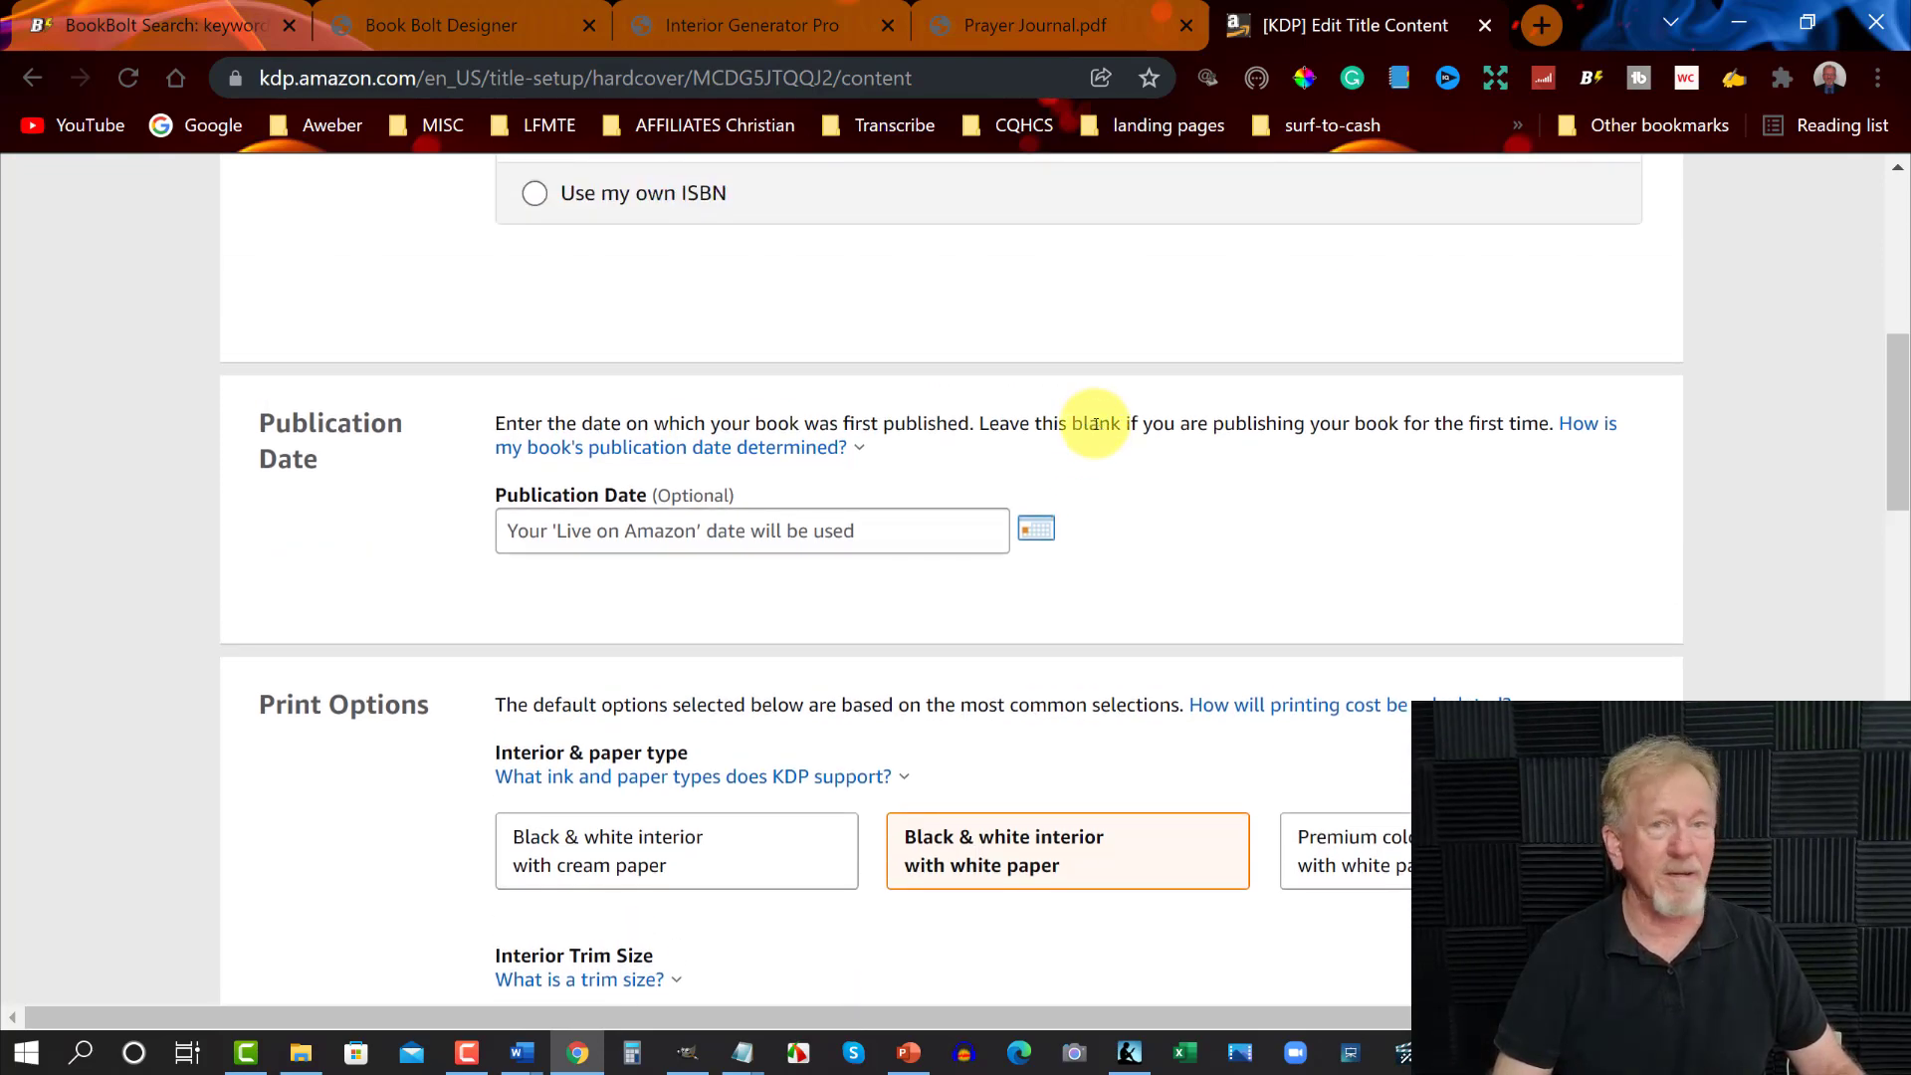
pyautogui.click(1036, 534)
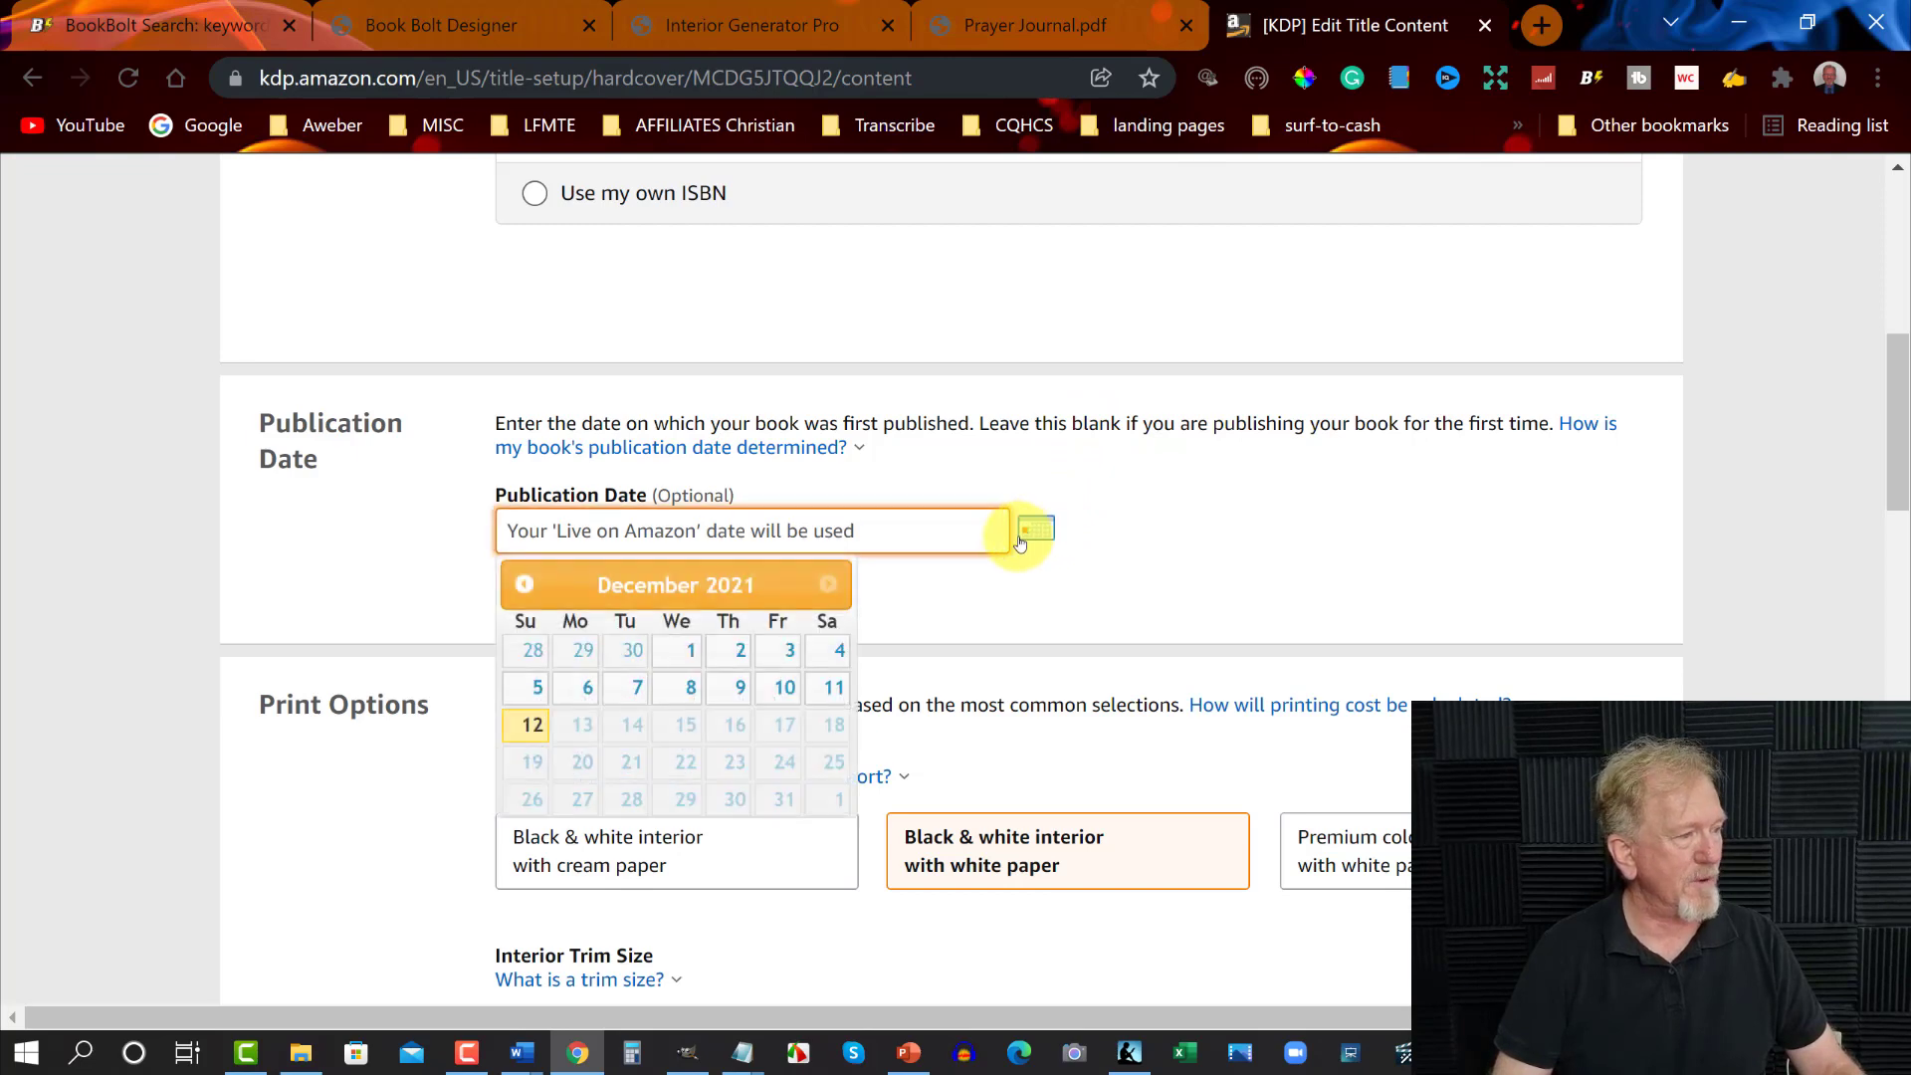
pyautogui.click(533, 734)
# Set the print options to Bleed (PDF only) and a Glossy cover finish
pyautogui.scroll(-2, 1310, 494)
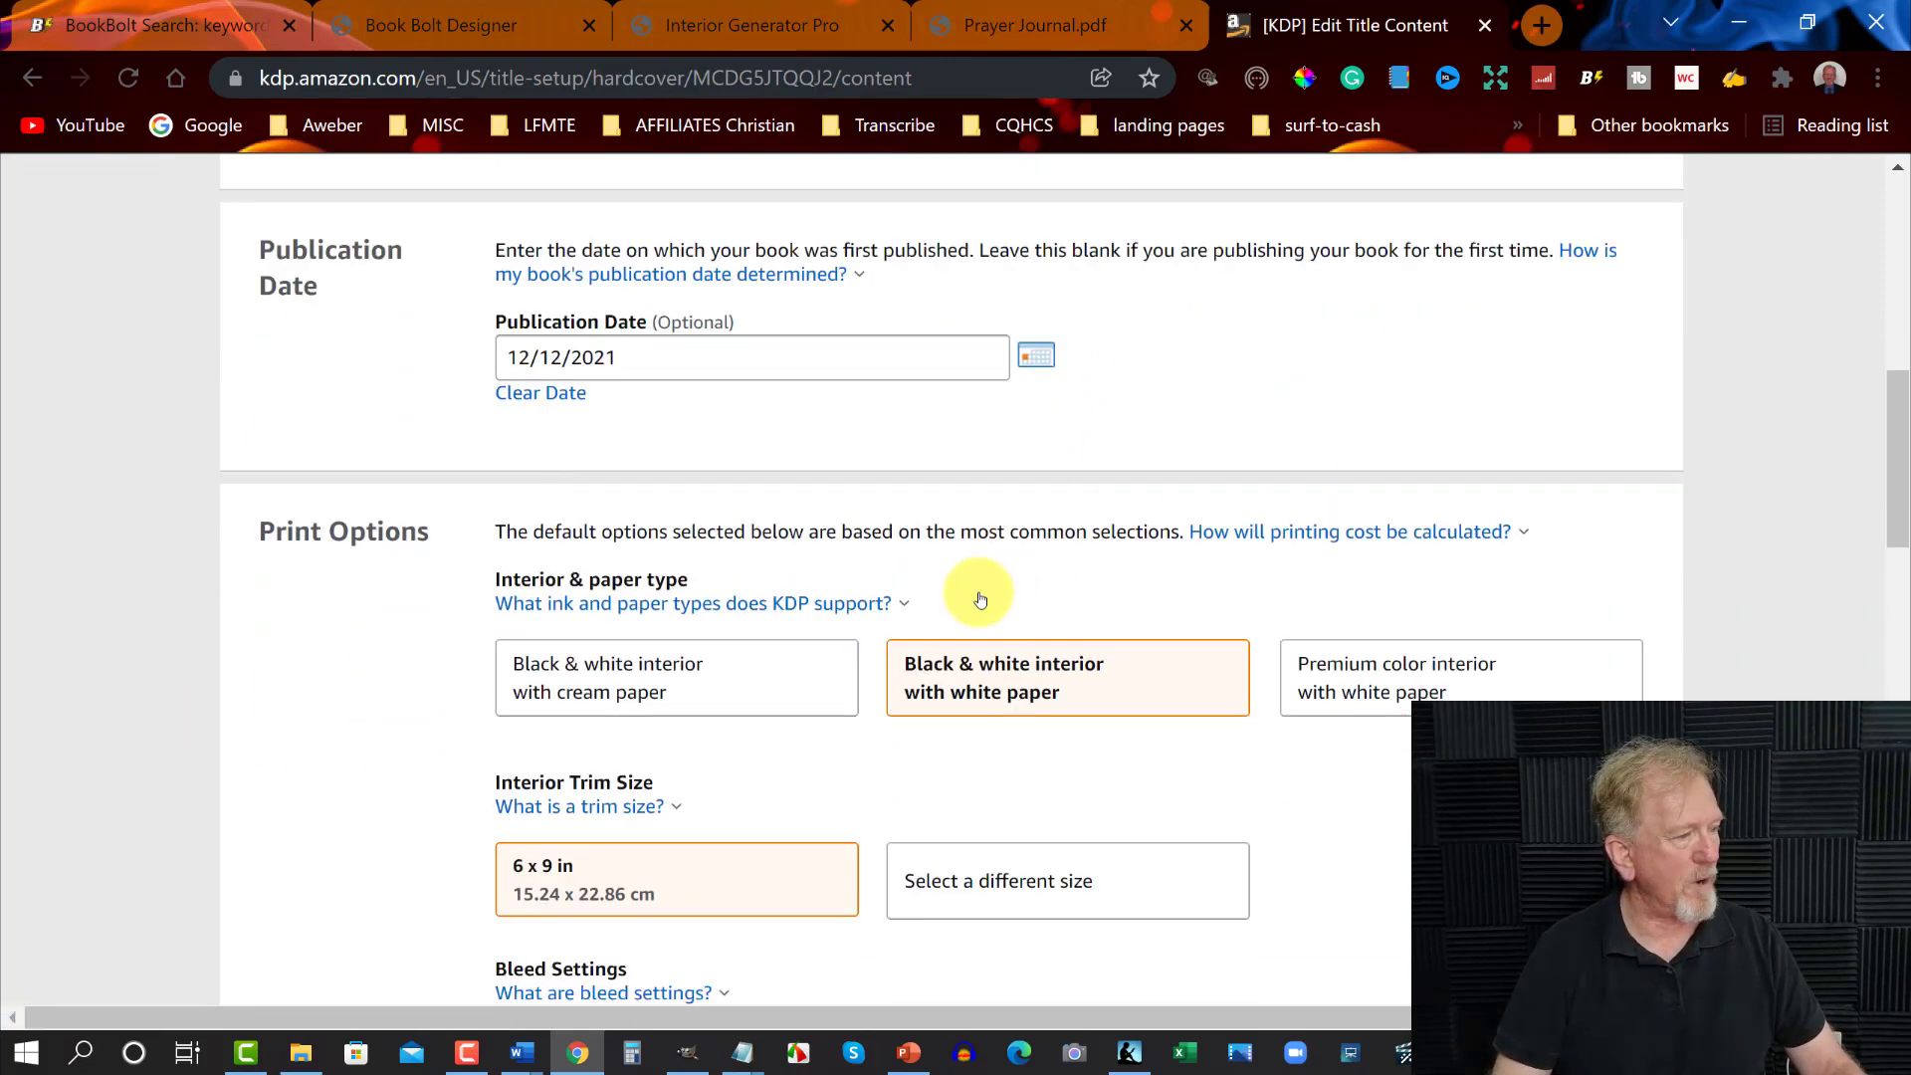
pyautogui.scroll(-1, 959, 612)
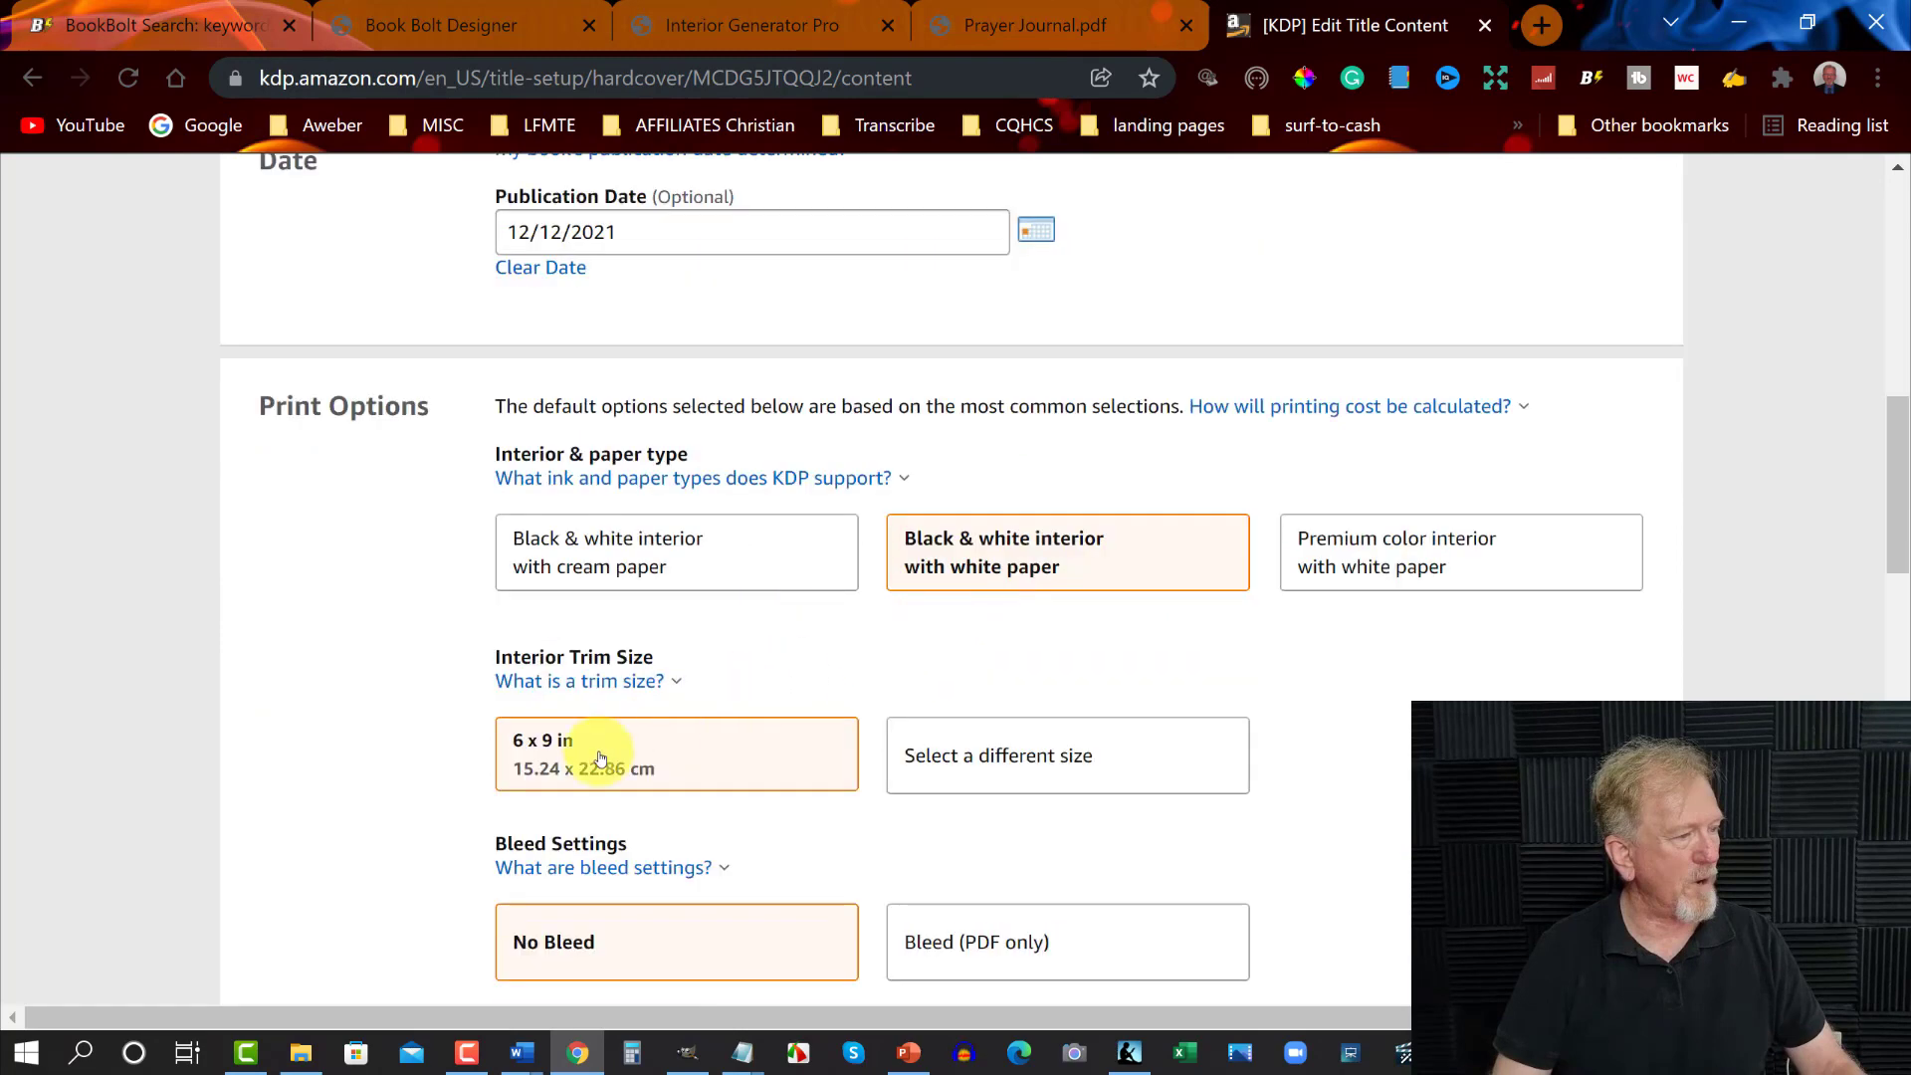
pyautogui.scroll(-3, 1153, 603)
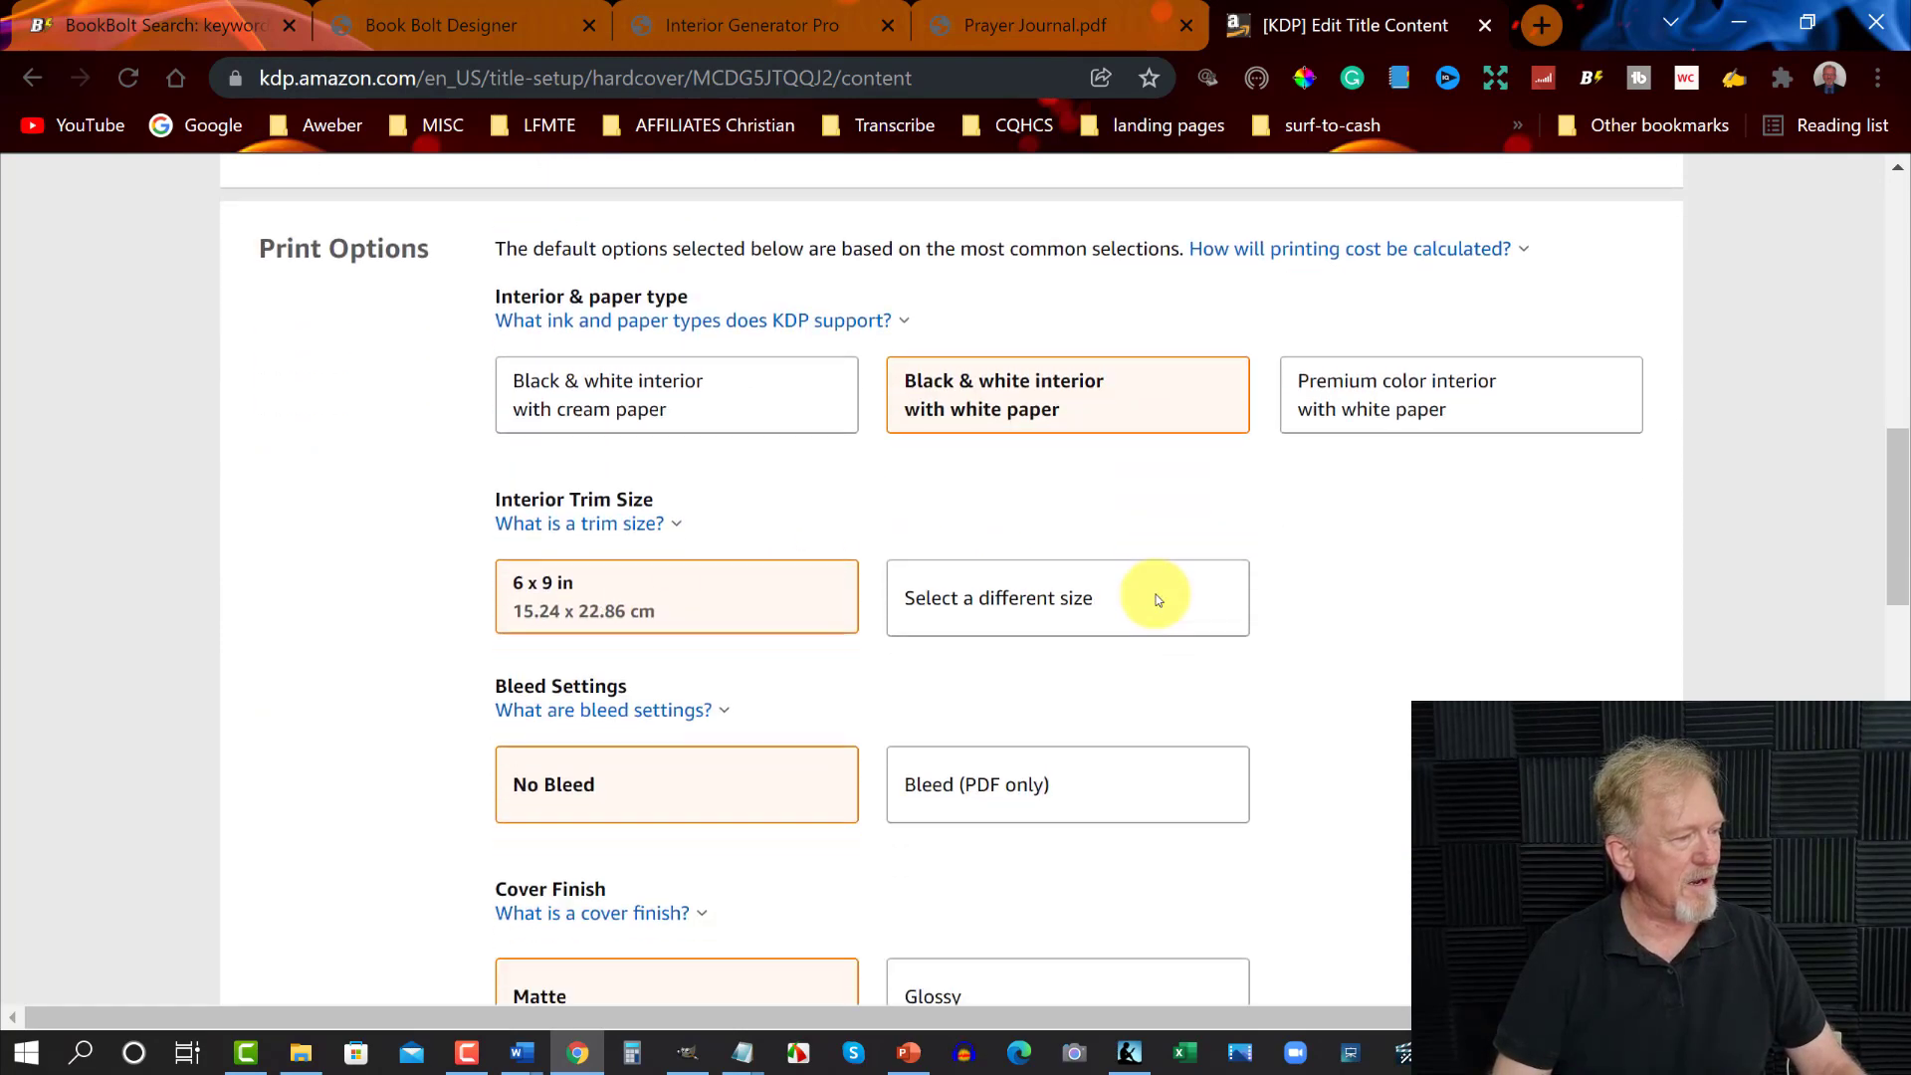
pyautogui.click(977, 657)
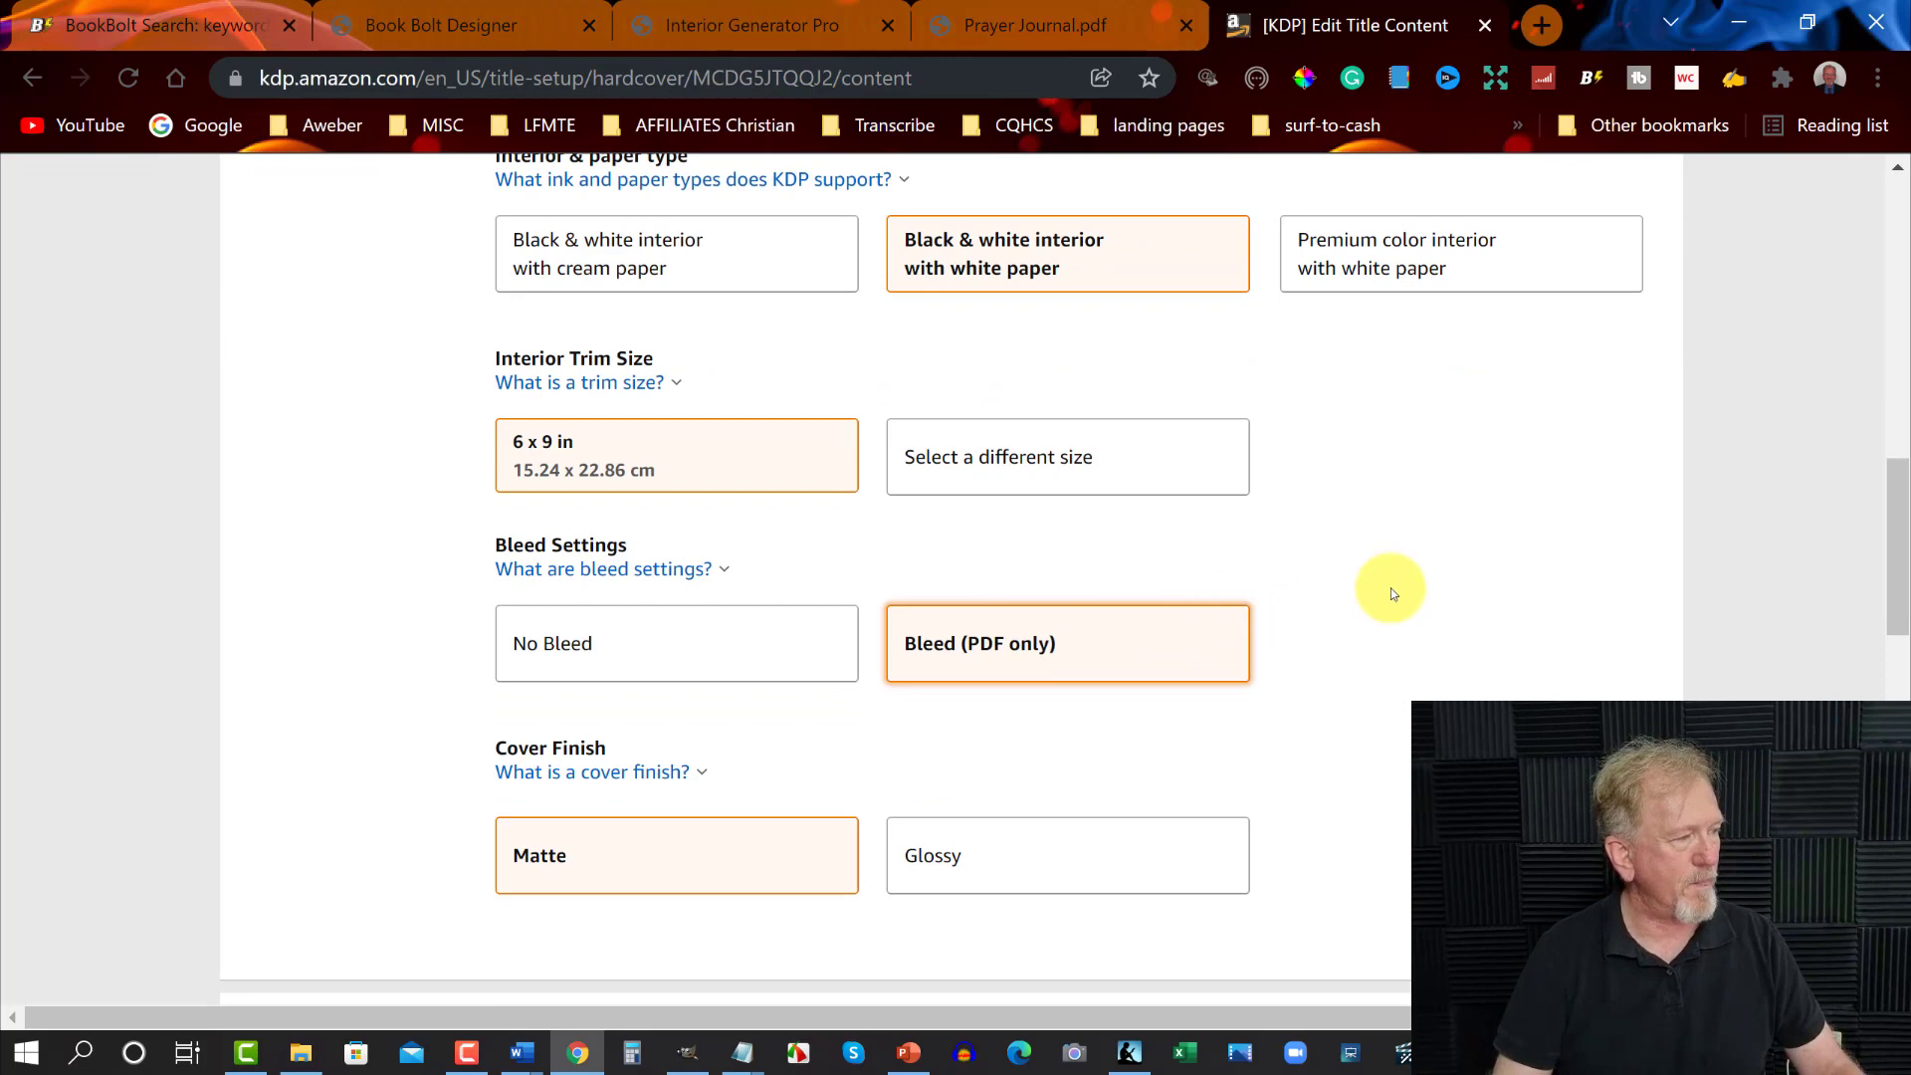
pyautogui.scroll(-1, 1391, 592)
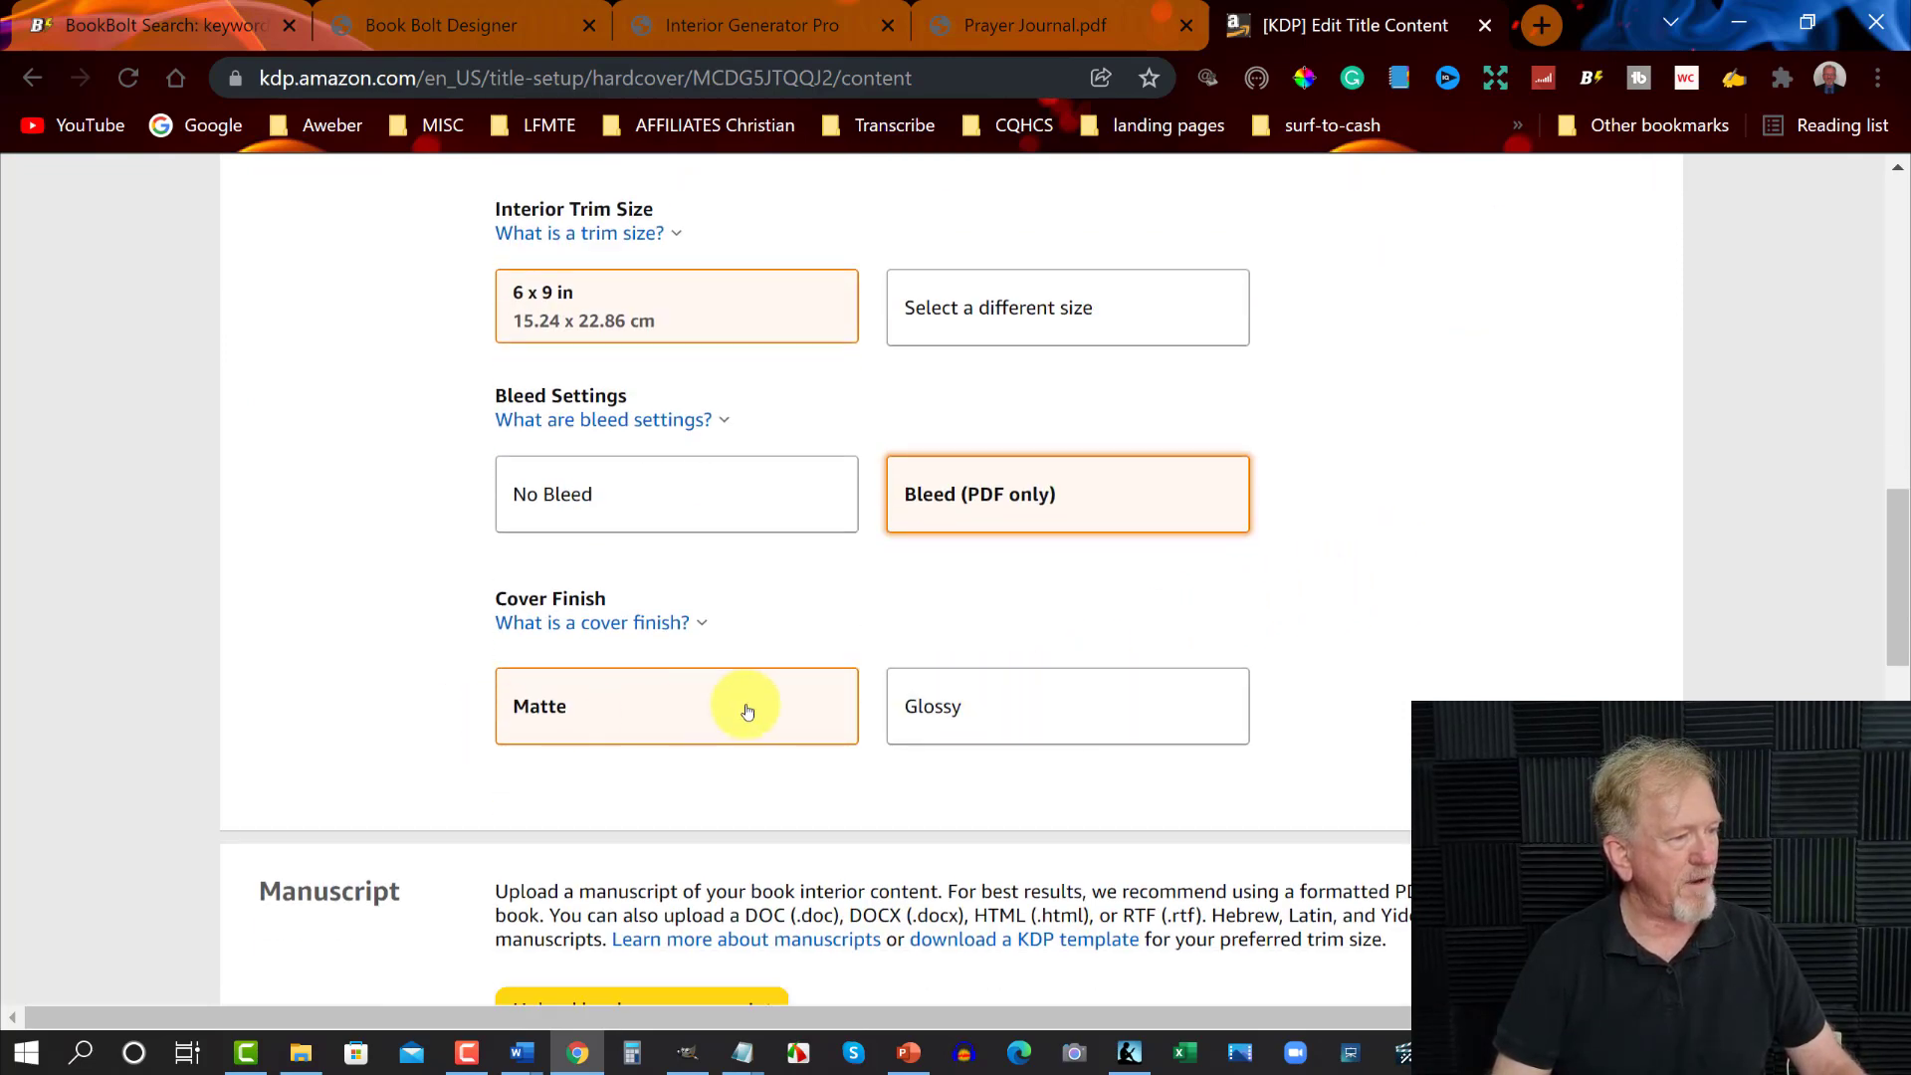
pyautogui.scroll(-1, 1328, 550)
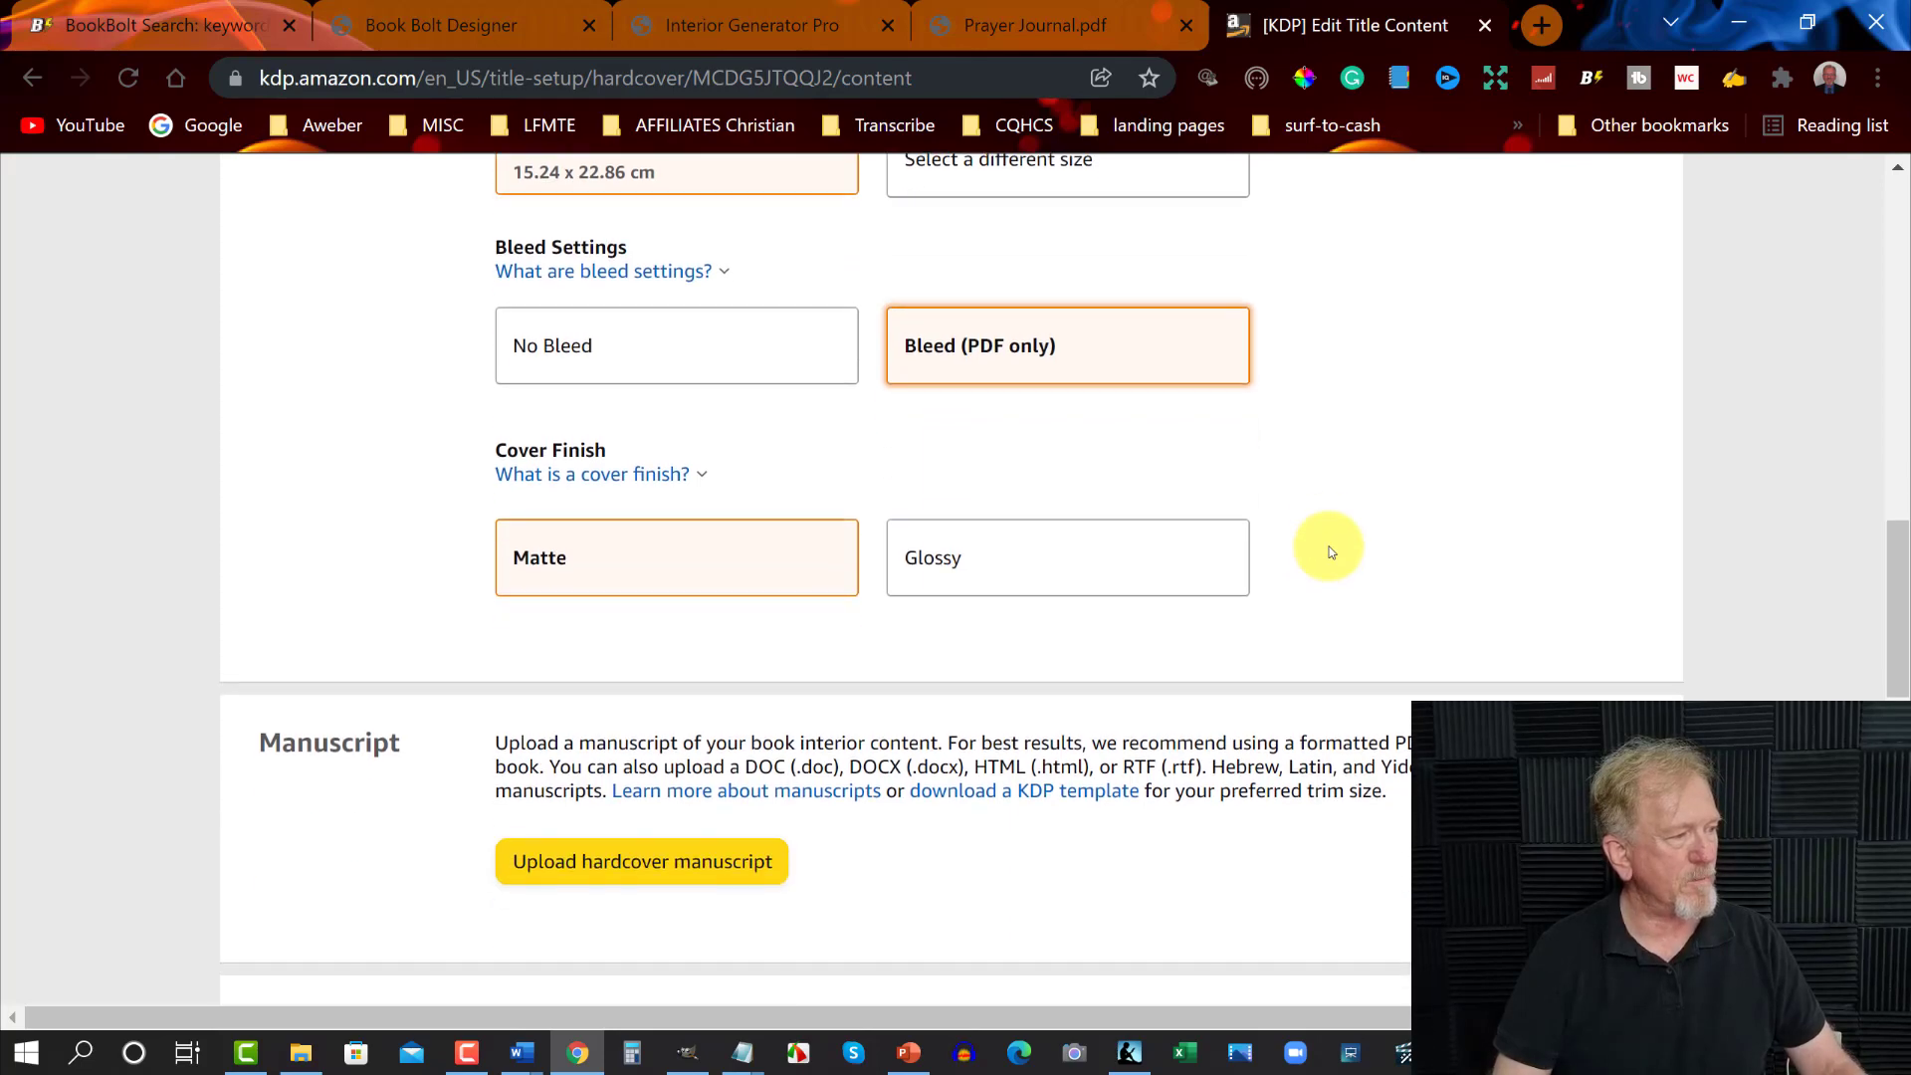
pyautogui.click(1009, 558)
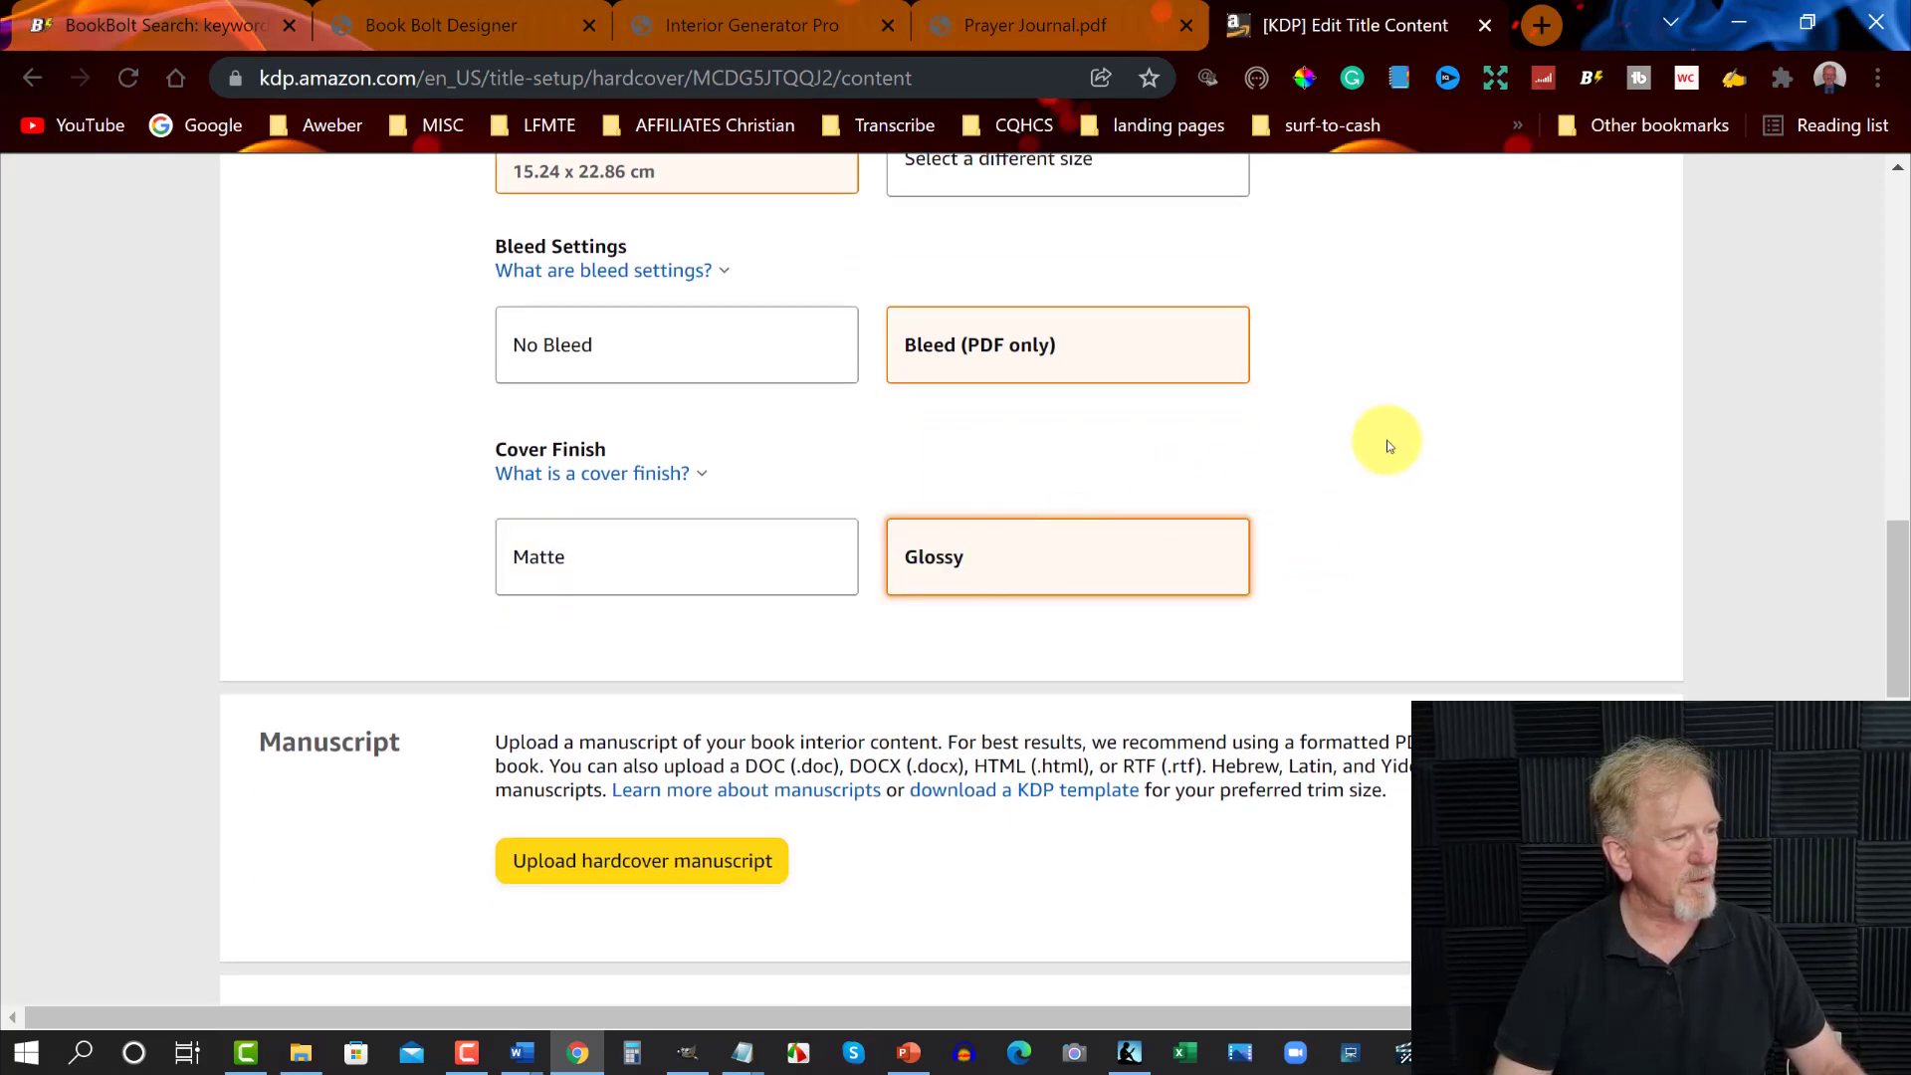
# Try to upload the 401-Page-Interior PDF from the Desktop's Prayer-Journal folder as the hardcover manuscript
pyautogui.scroll(-1, 1403, 439)
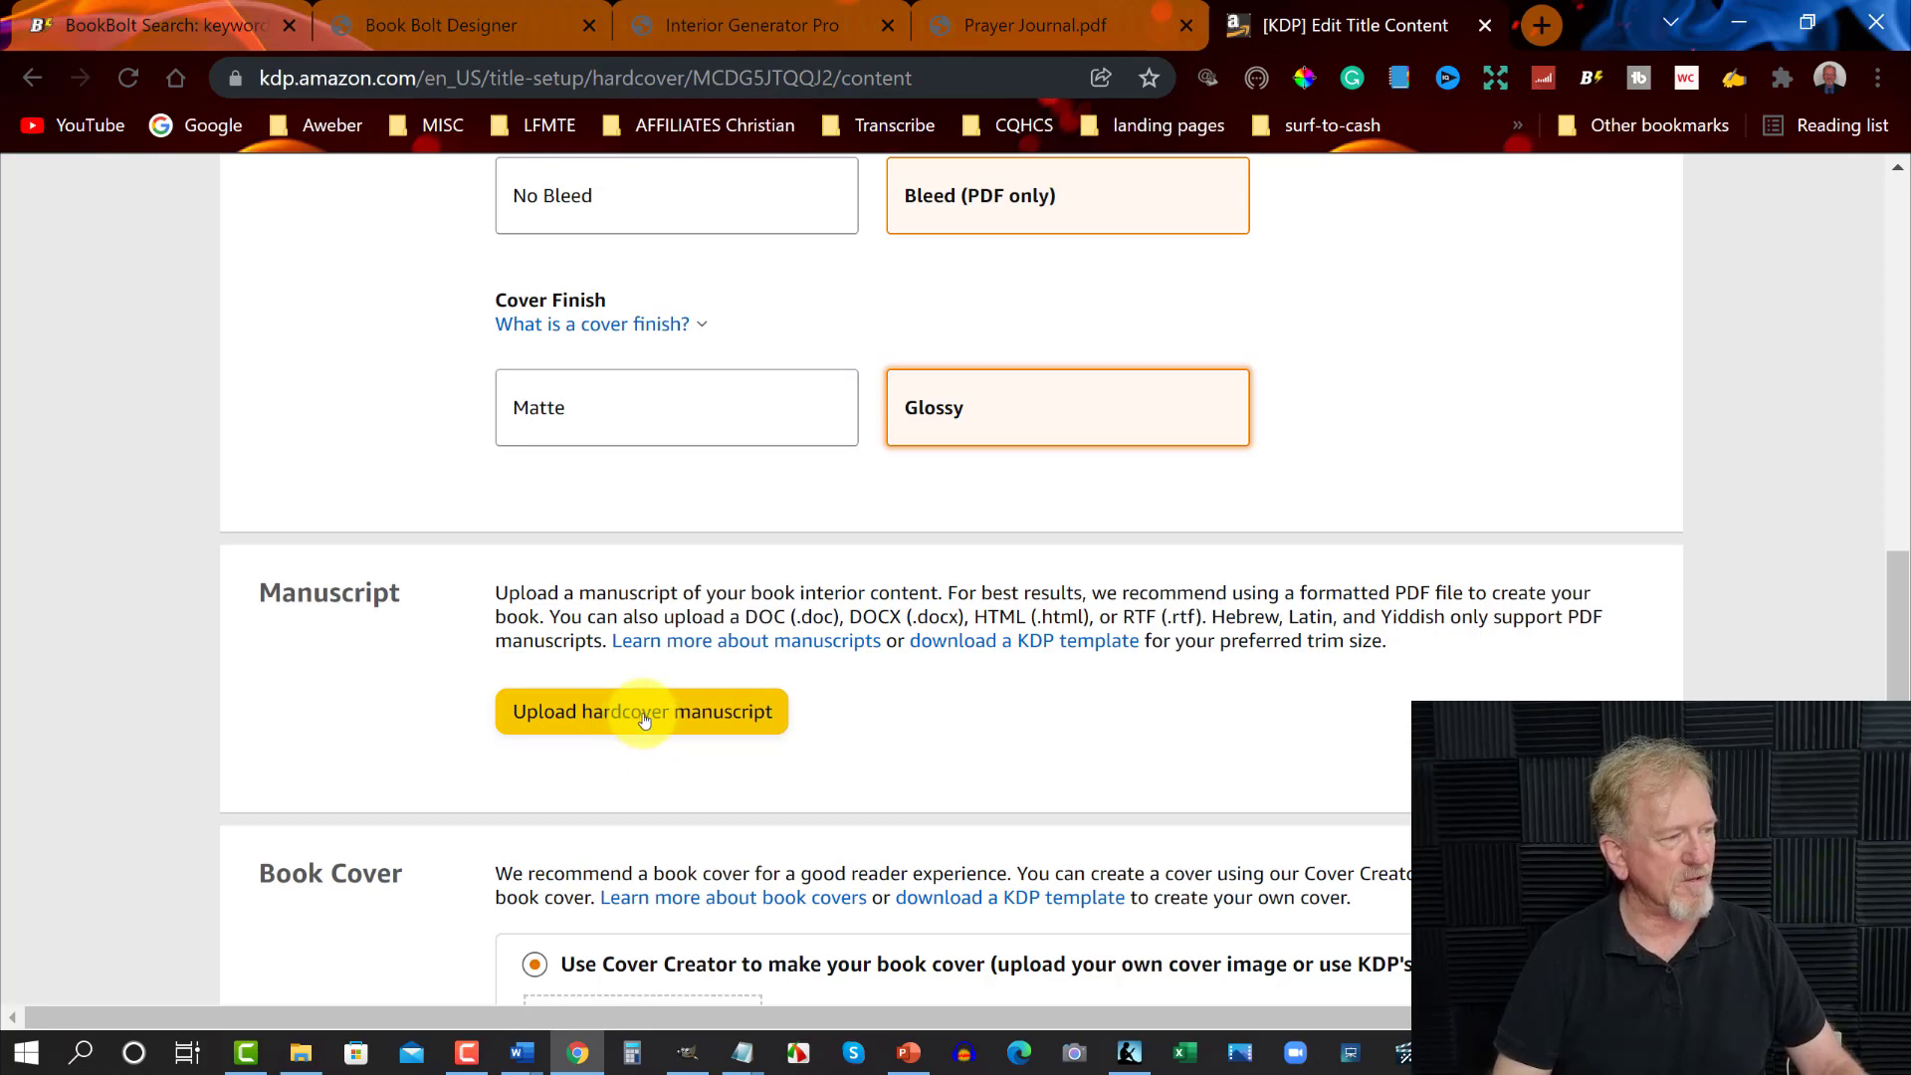
pyautogui.click(644, 719)
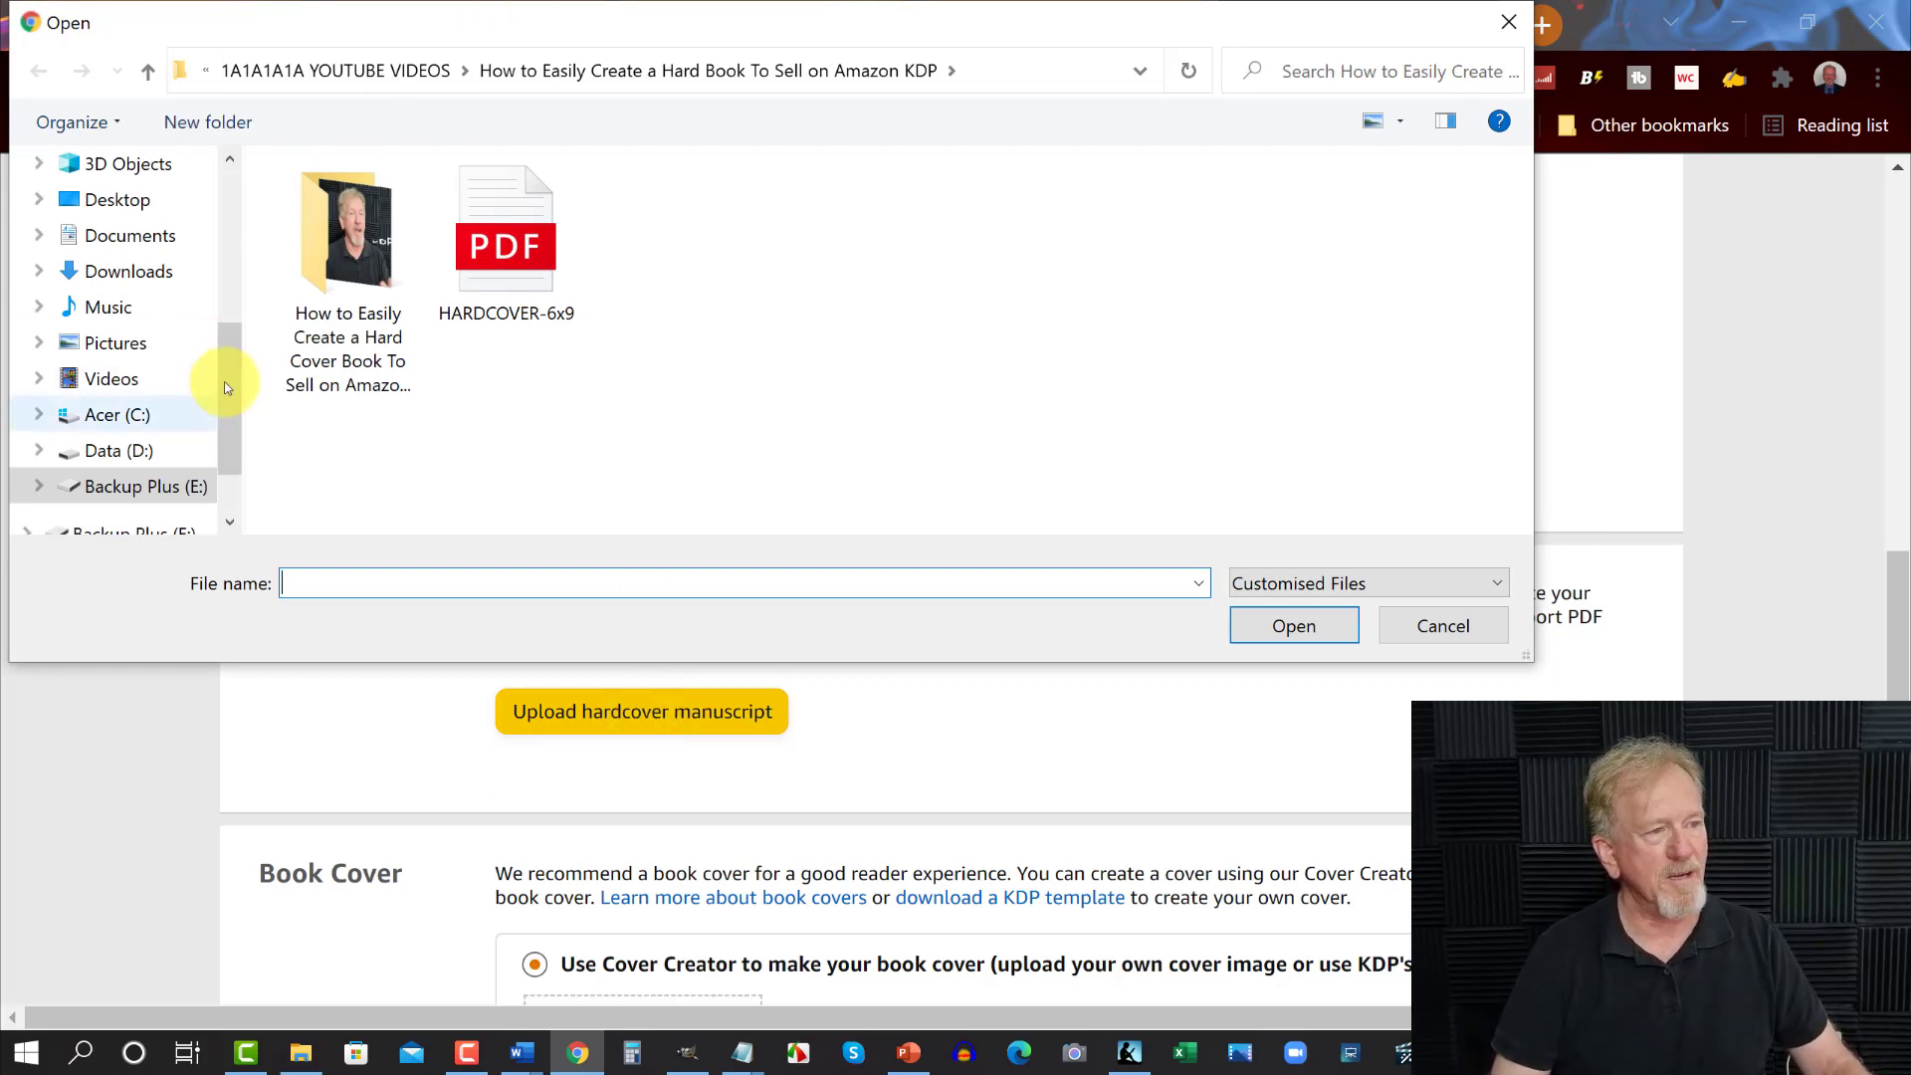
pyautogui.click(91, 202)
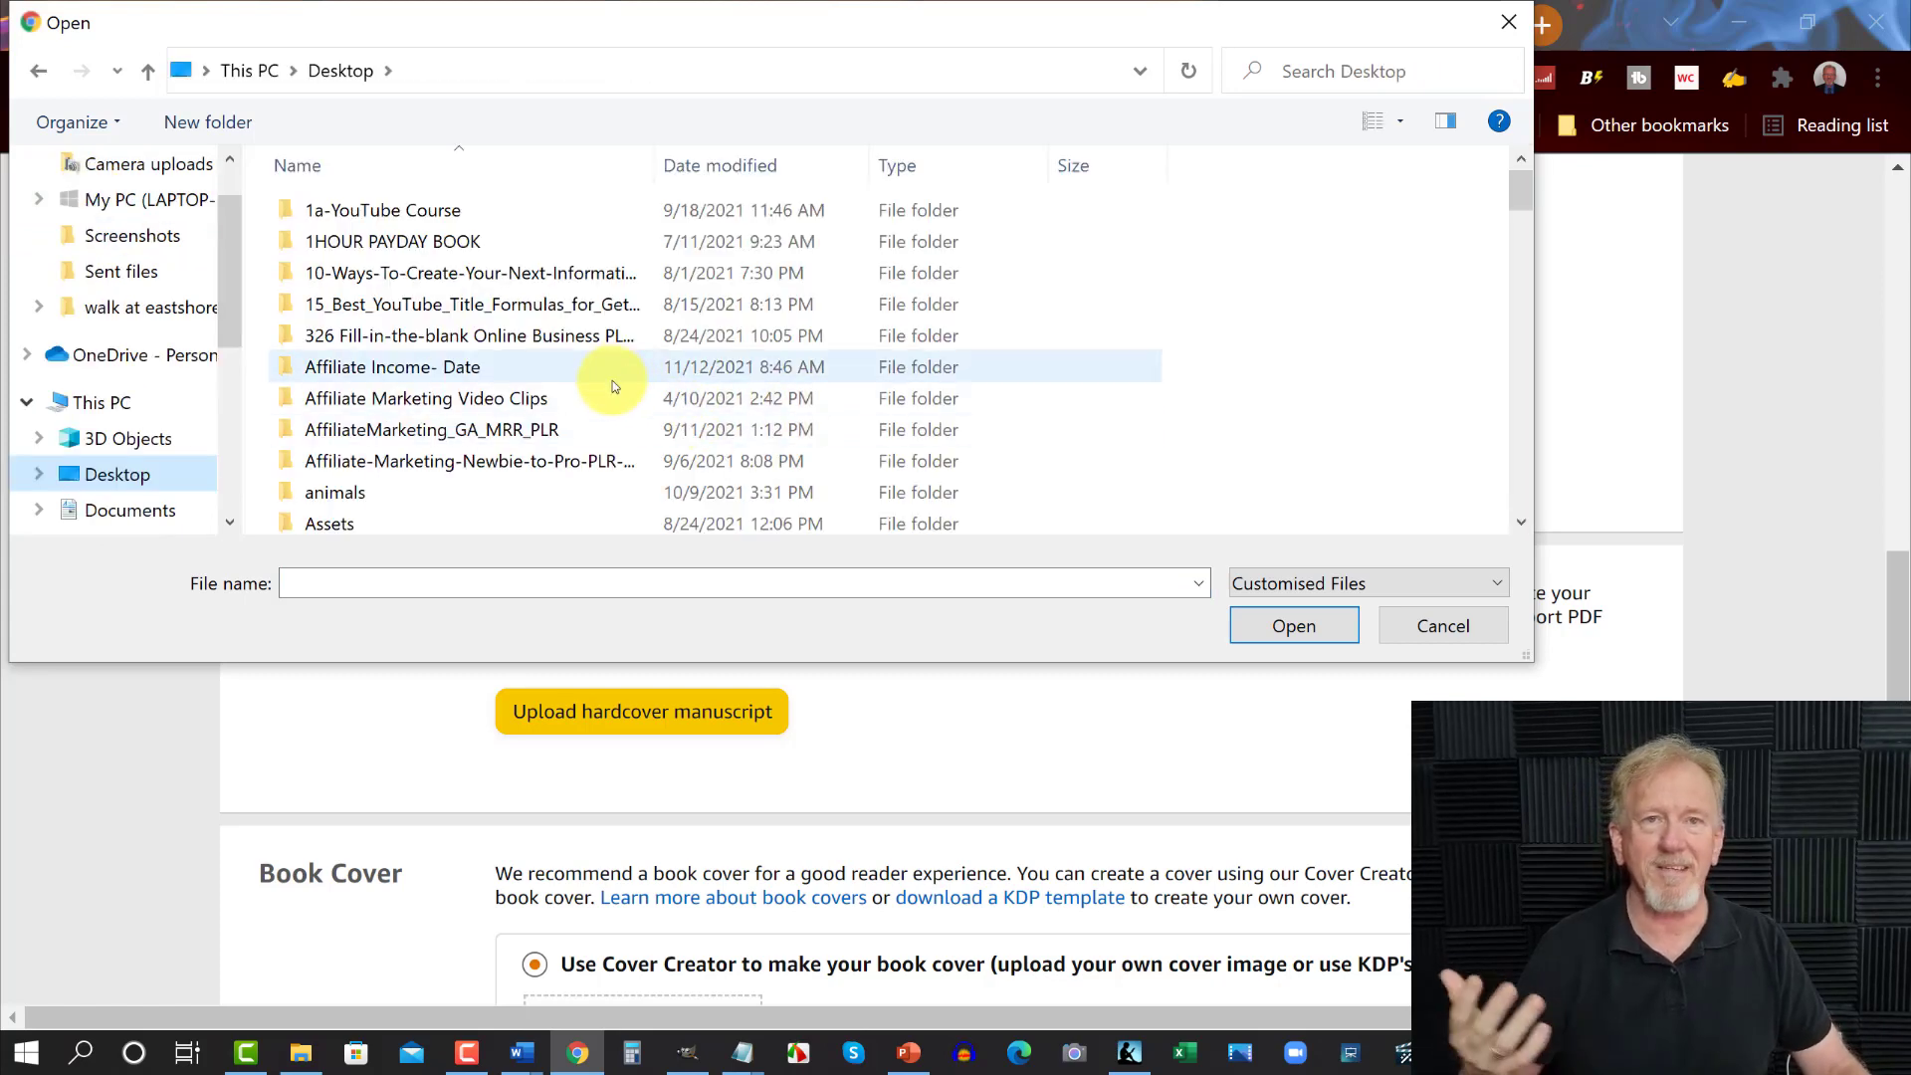
pyautogui.scroll(-4, 613, 385)
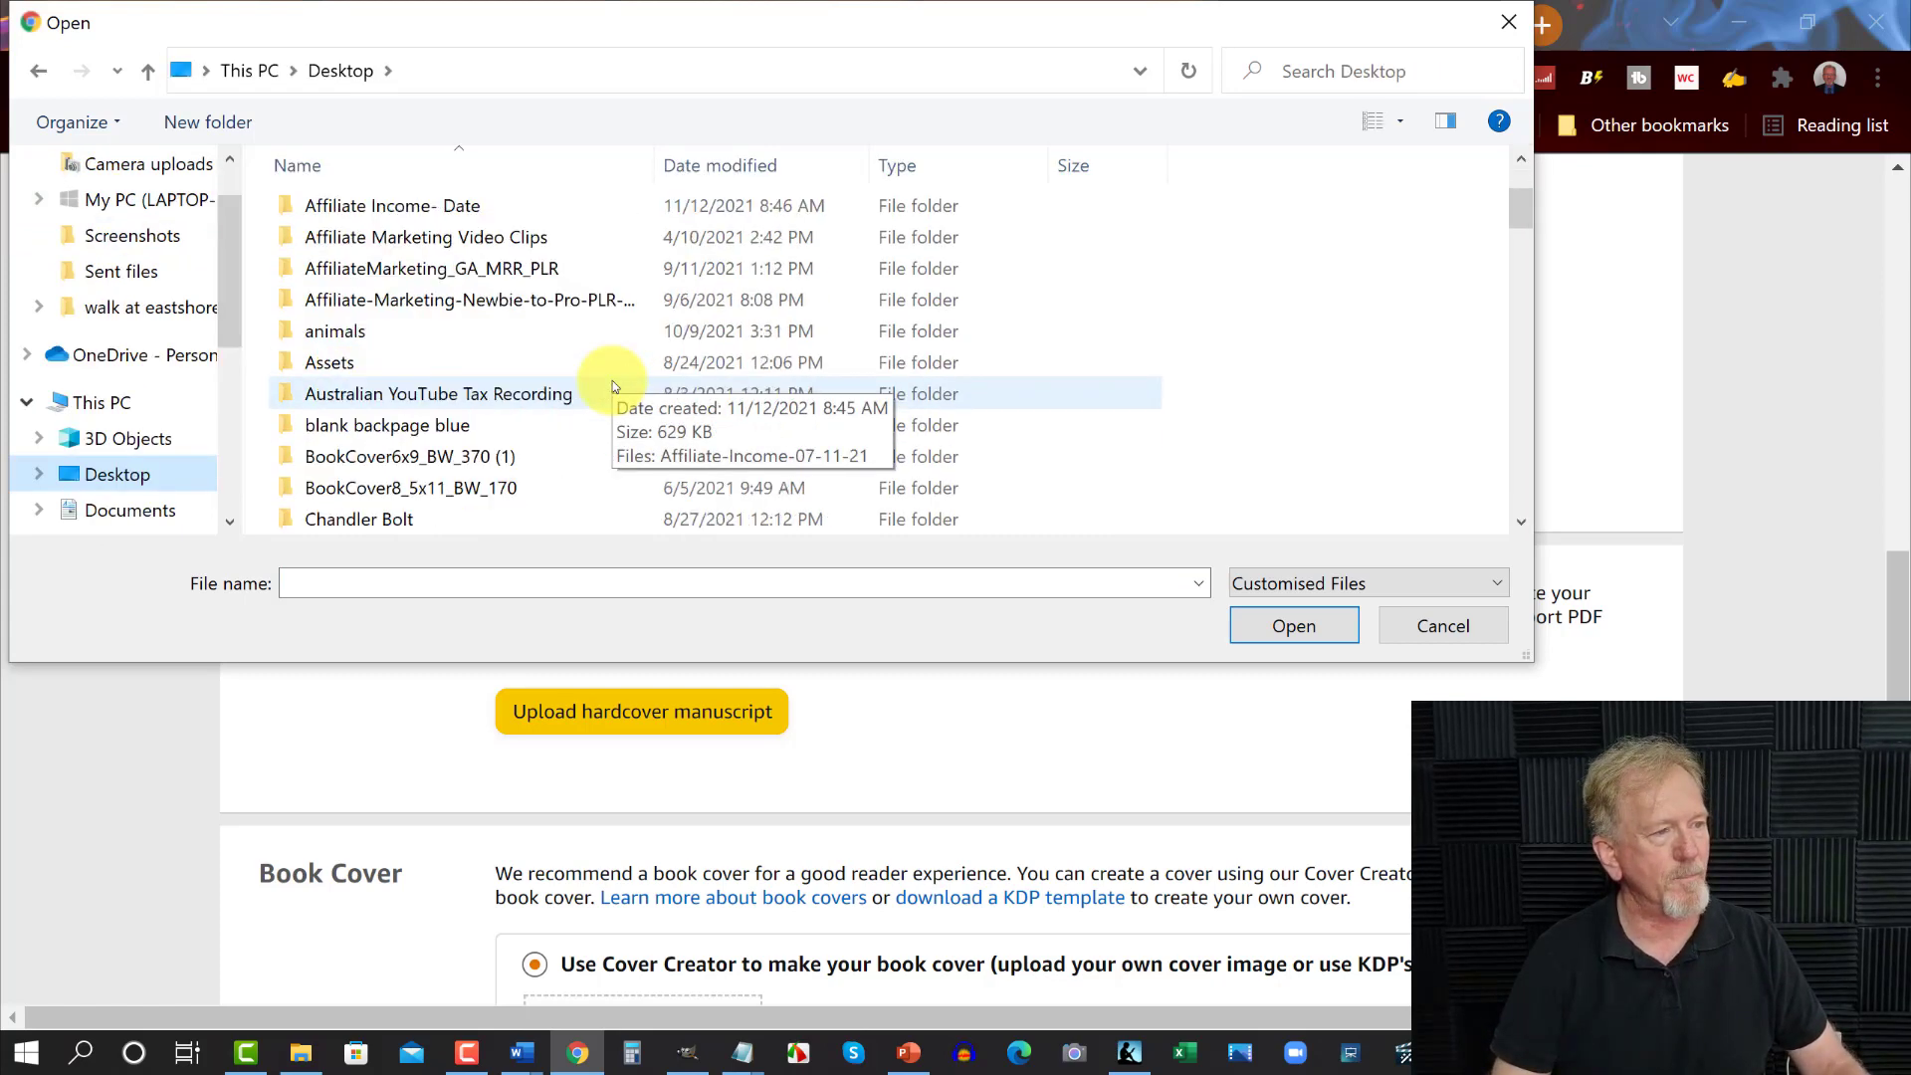
pyautogui.scroll(-7, 612, 385)
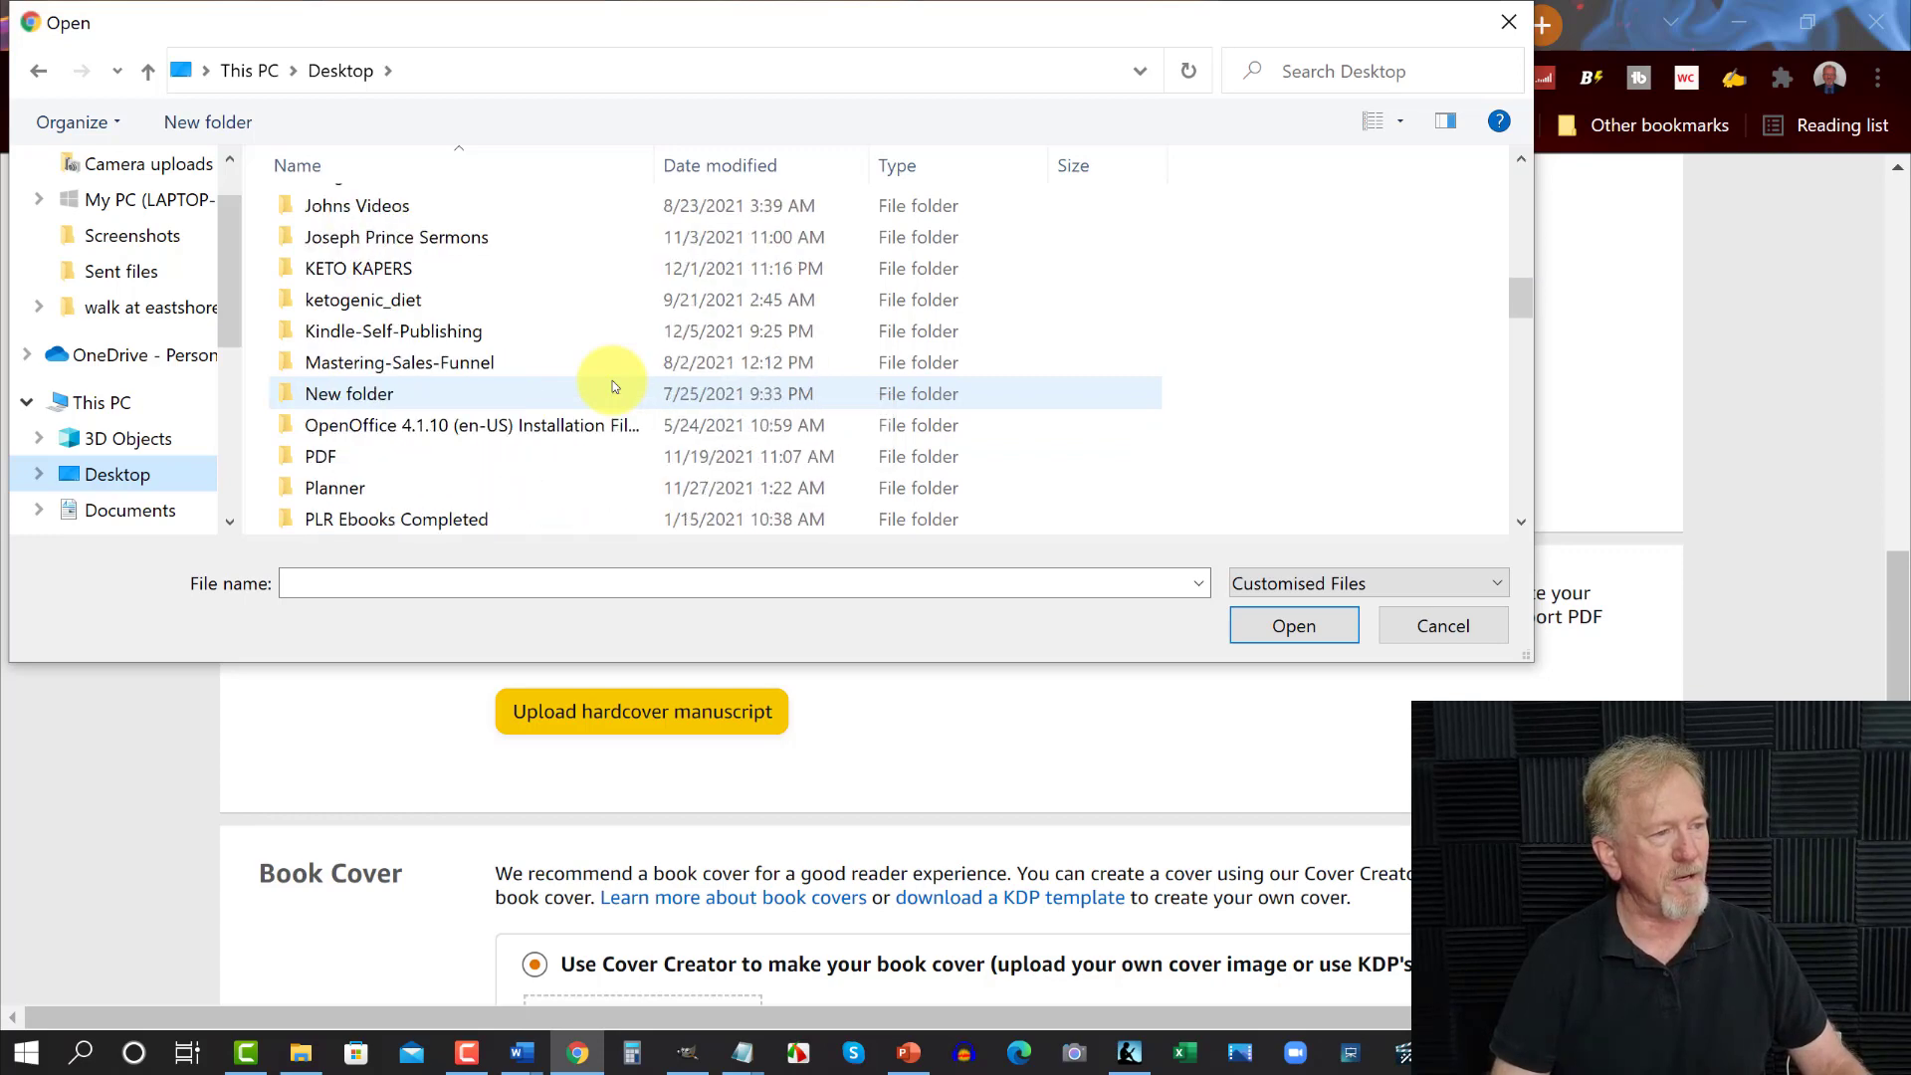
pyautogui.scroll(-3, 612, 385)
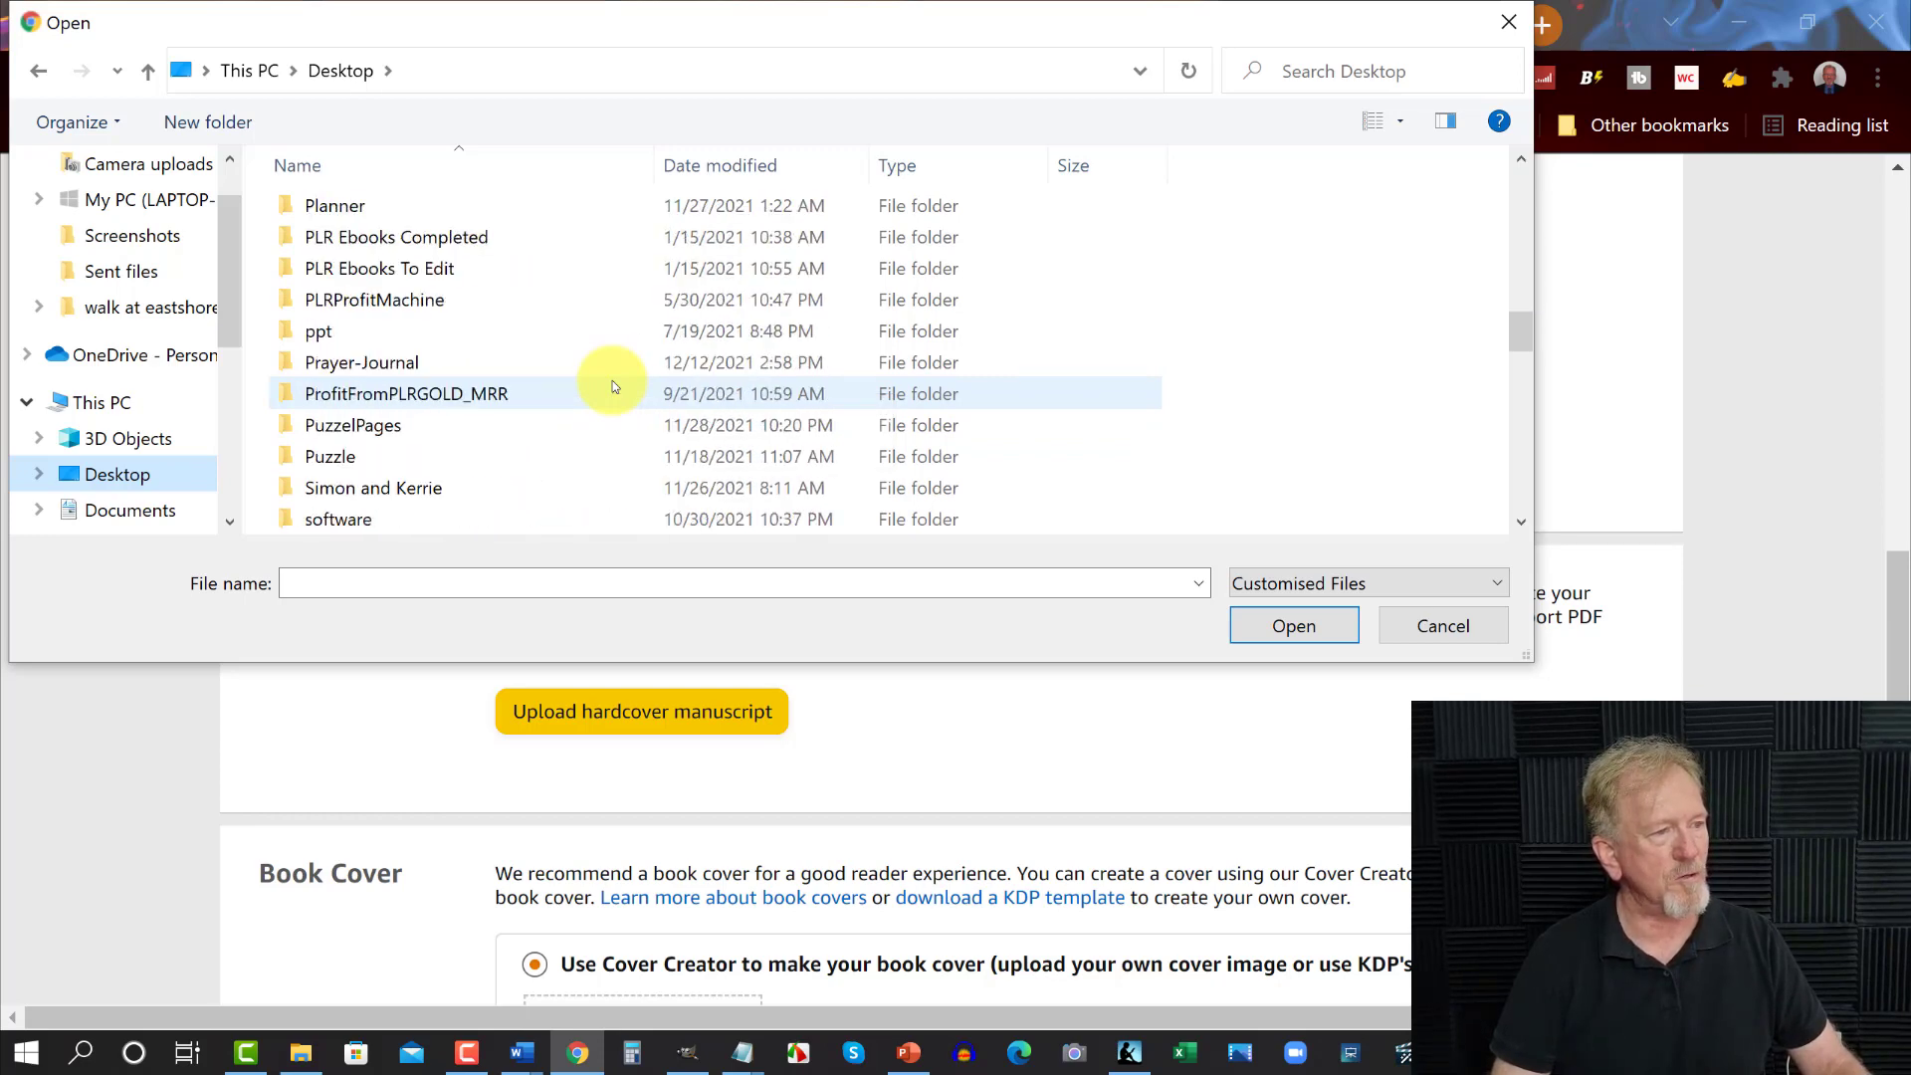
pyautogui.doubleClick(284, 363)
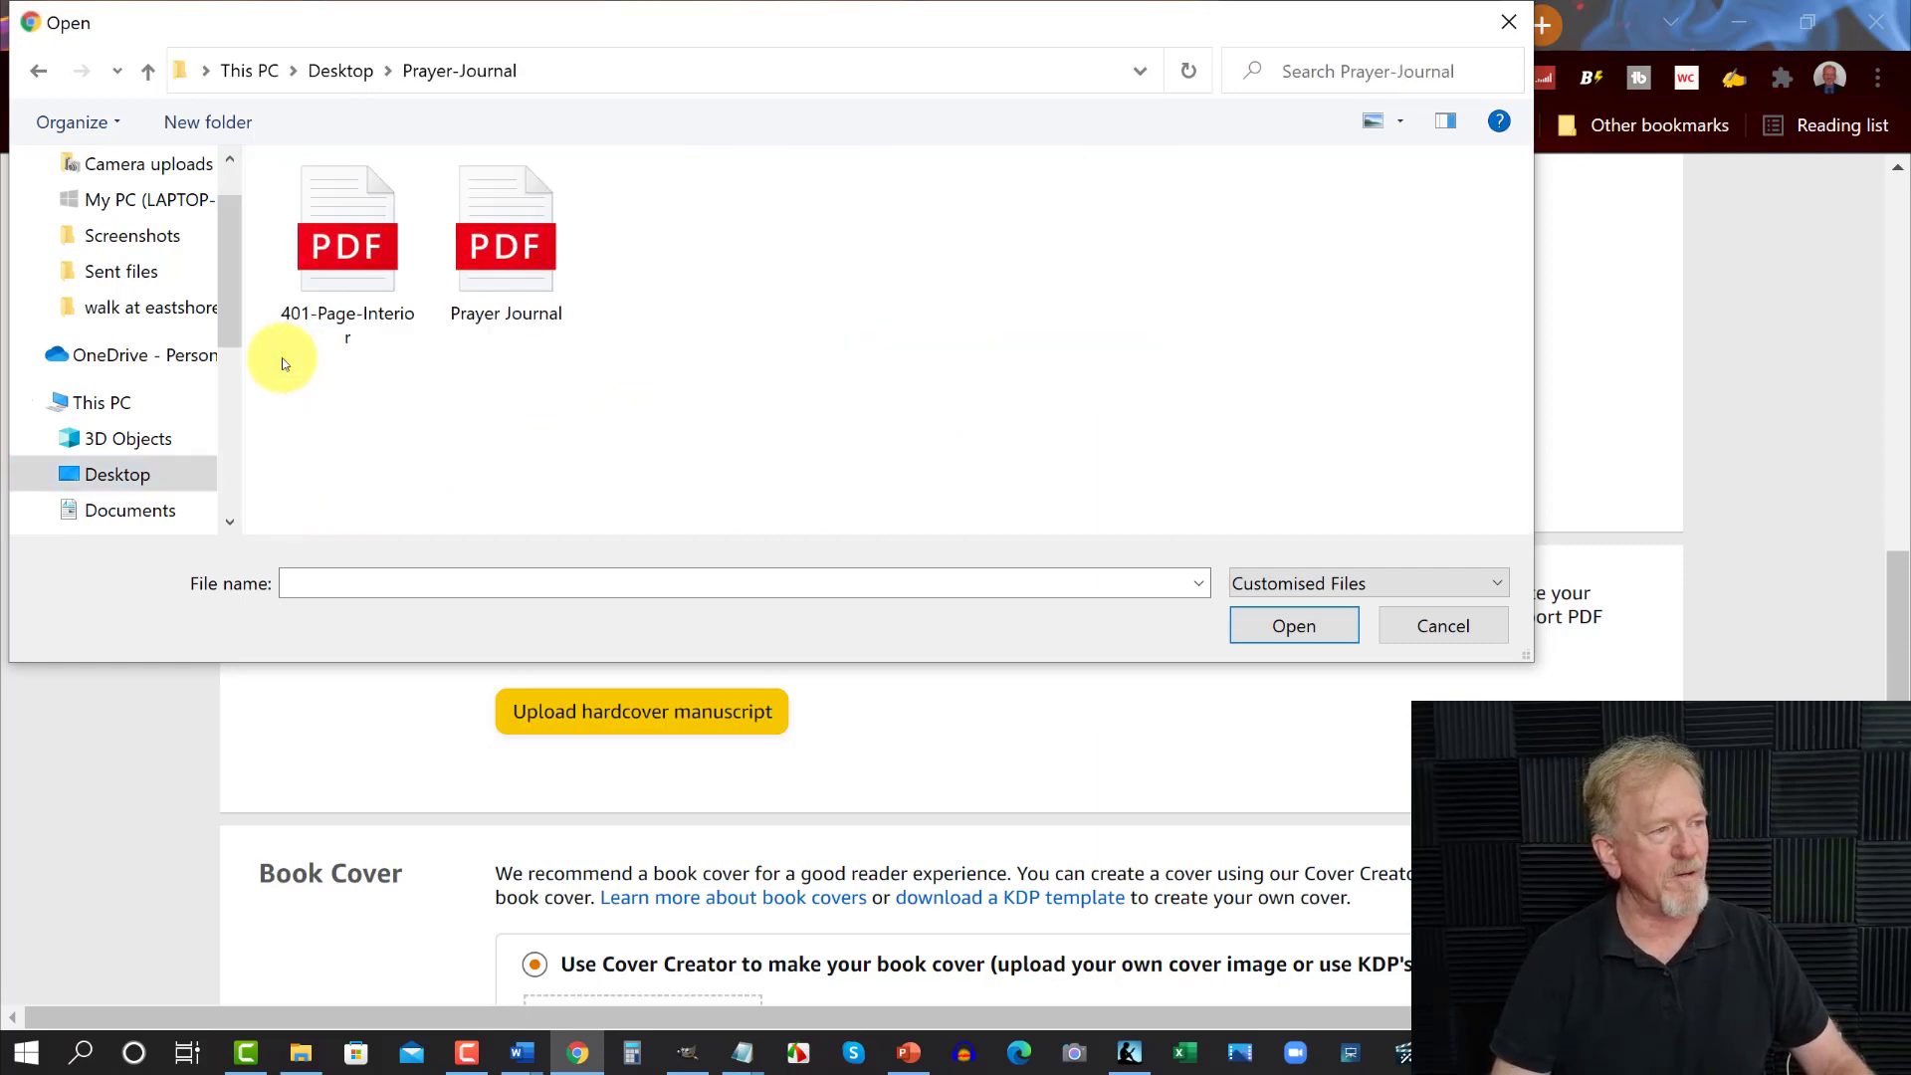
pyautogui.doubleClick(340, 239)
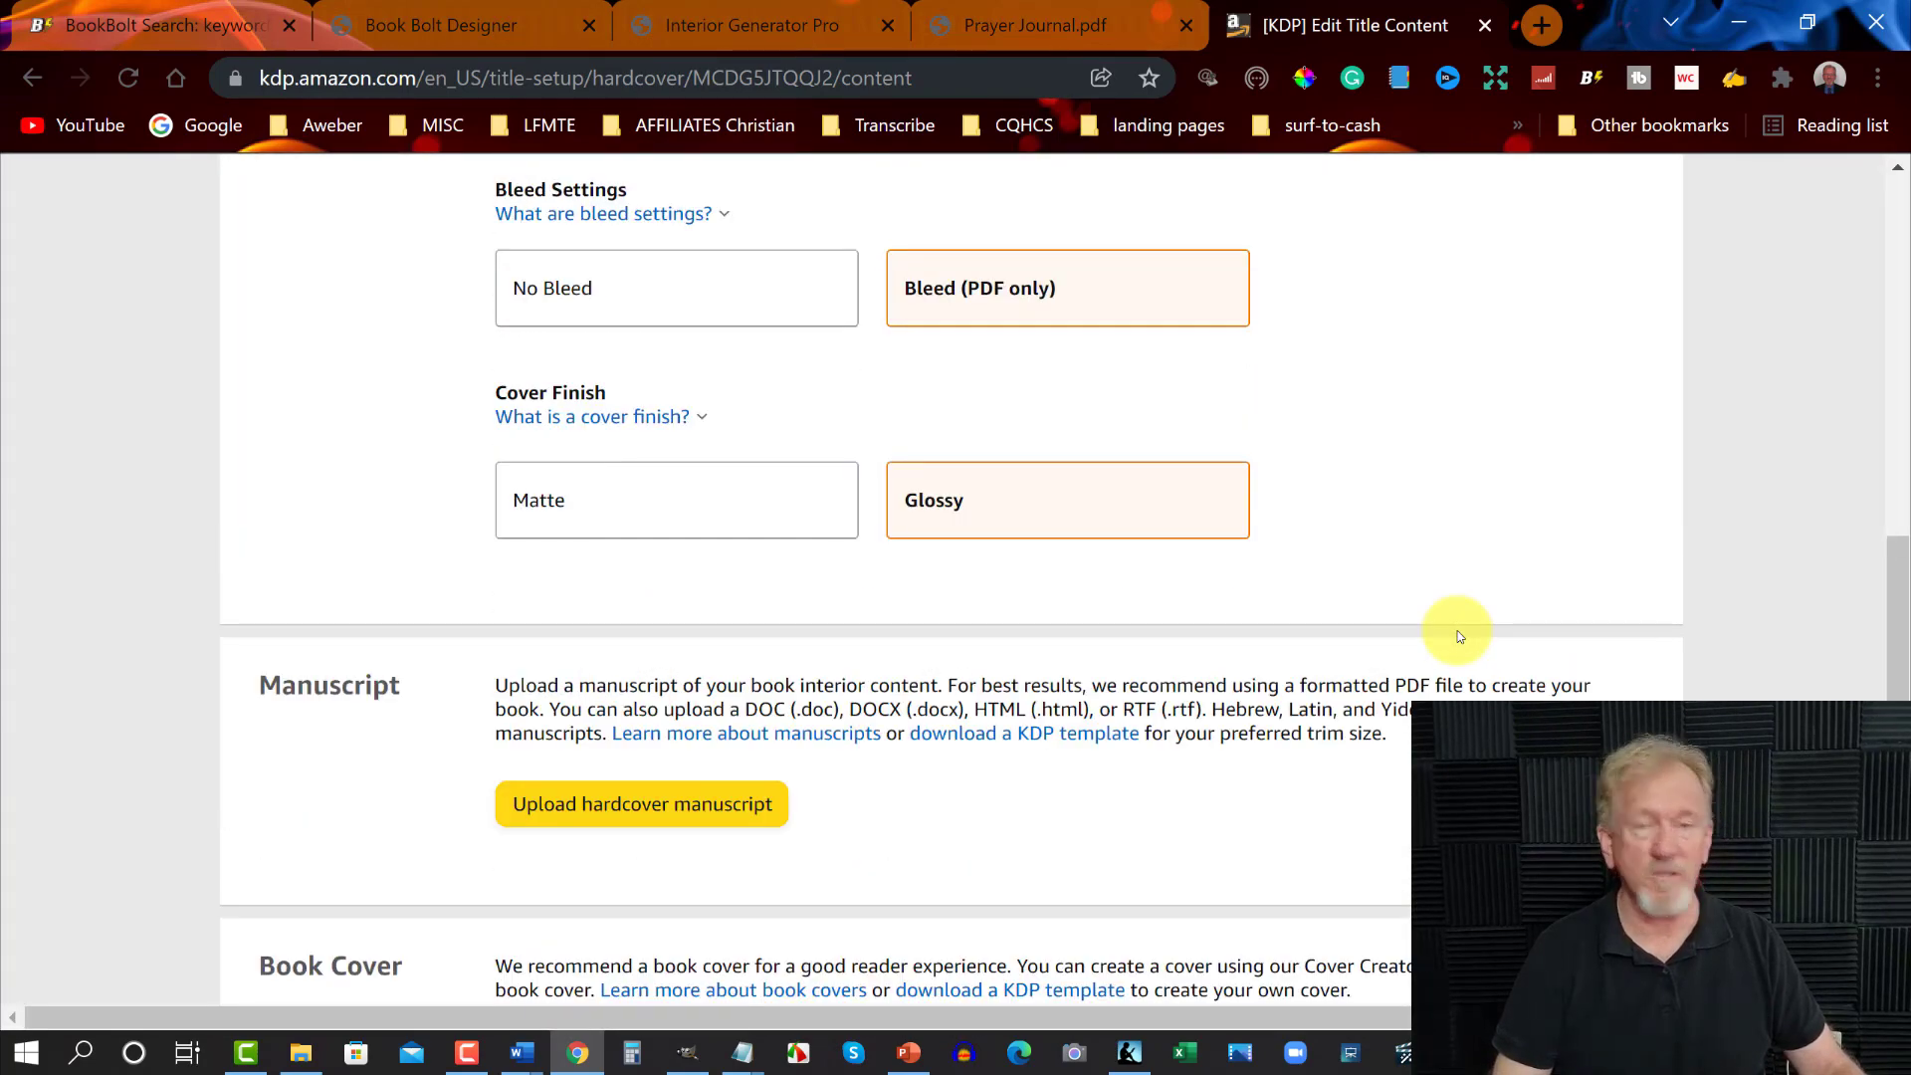
# Choose to upload an existing print-ready PDF as the book cover instead of using Cover Creator
pyautogui.scroll(-6, 1459, 637)
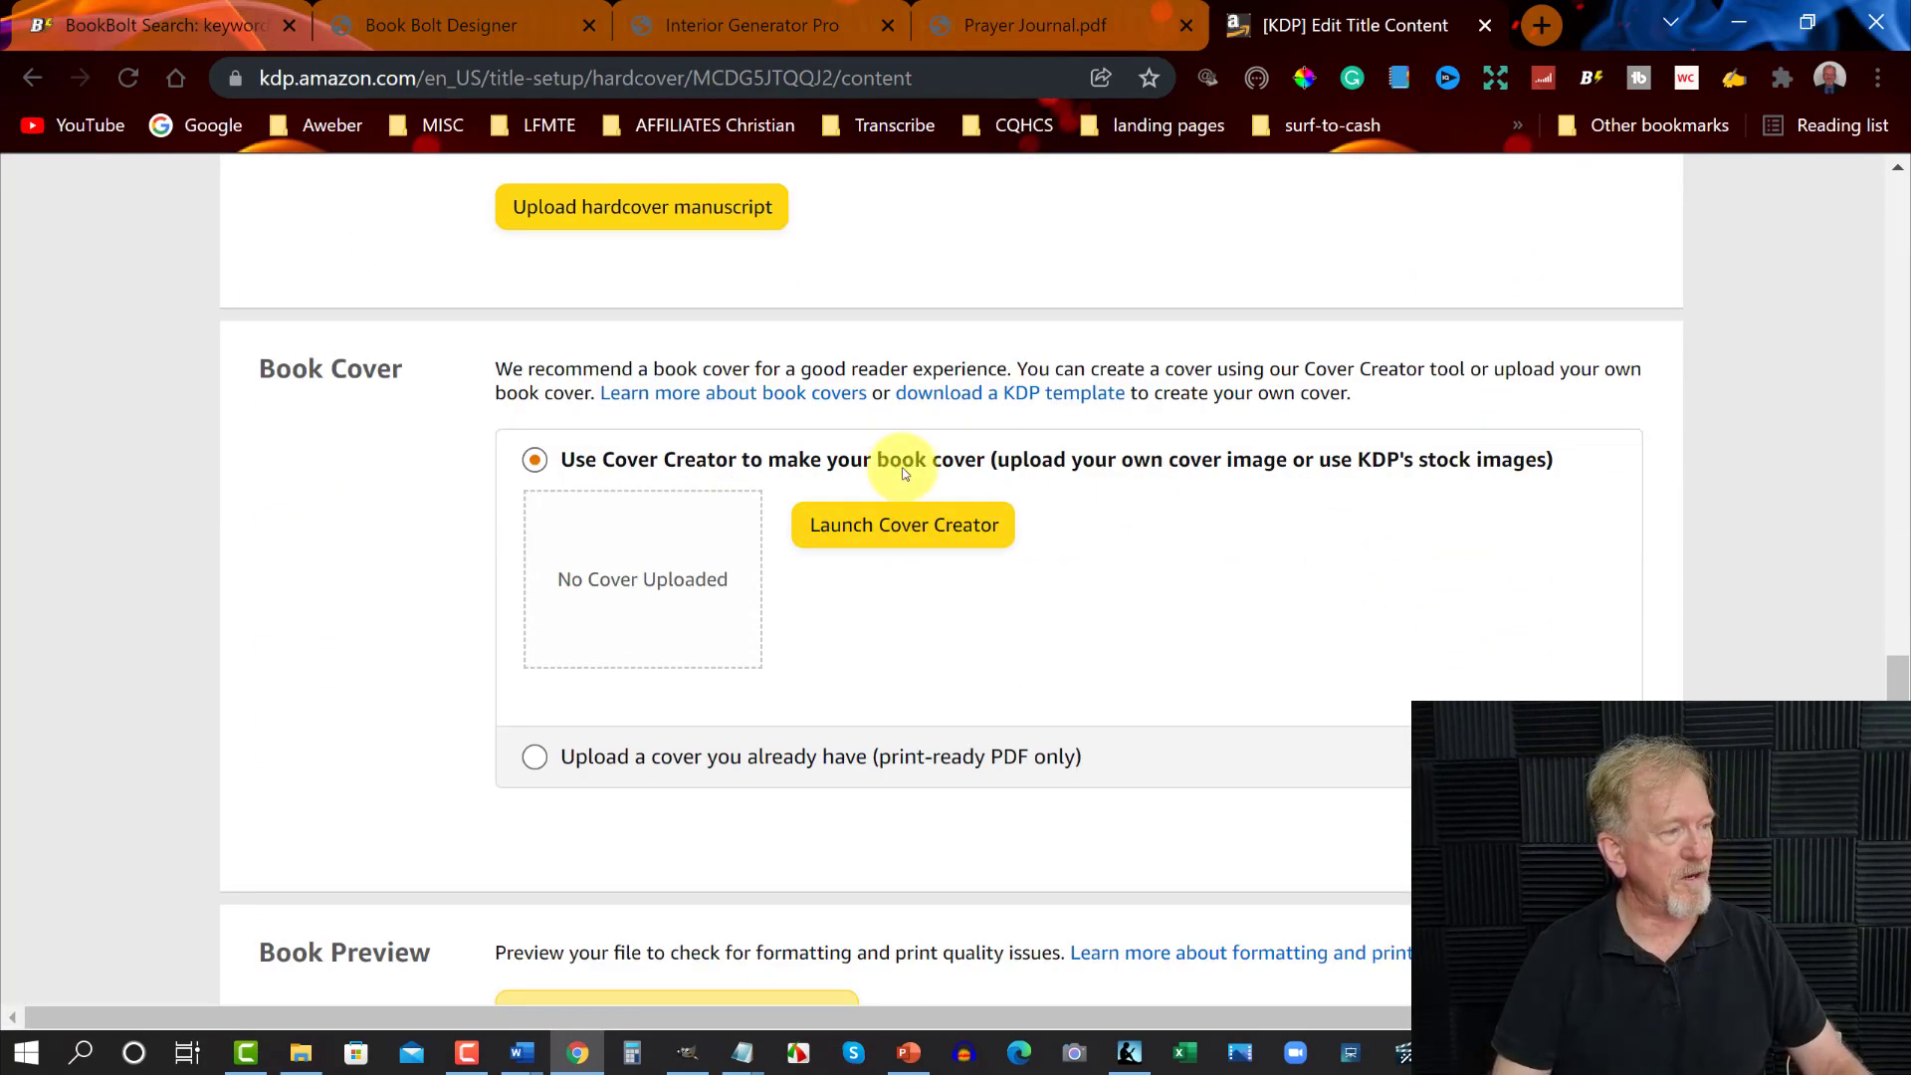
pyautogui.click(534, 758)
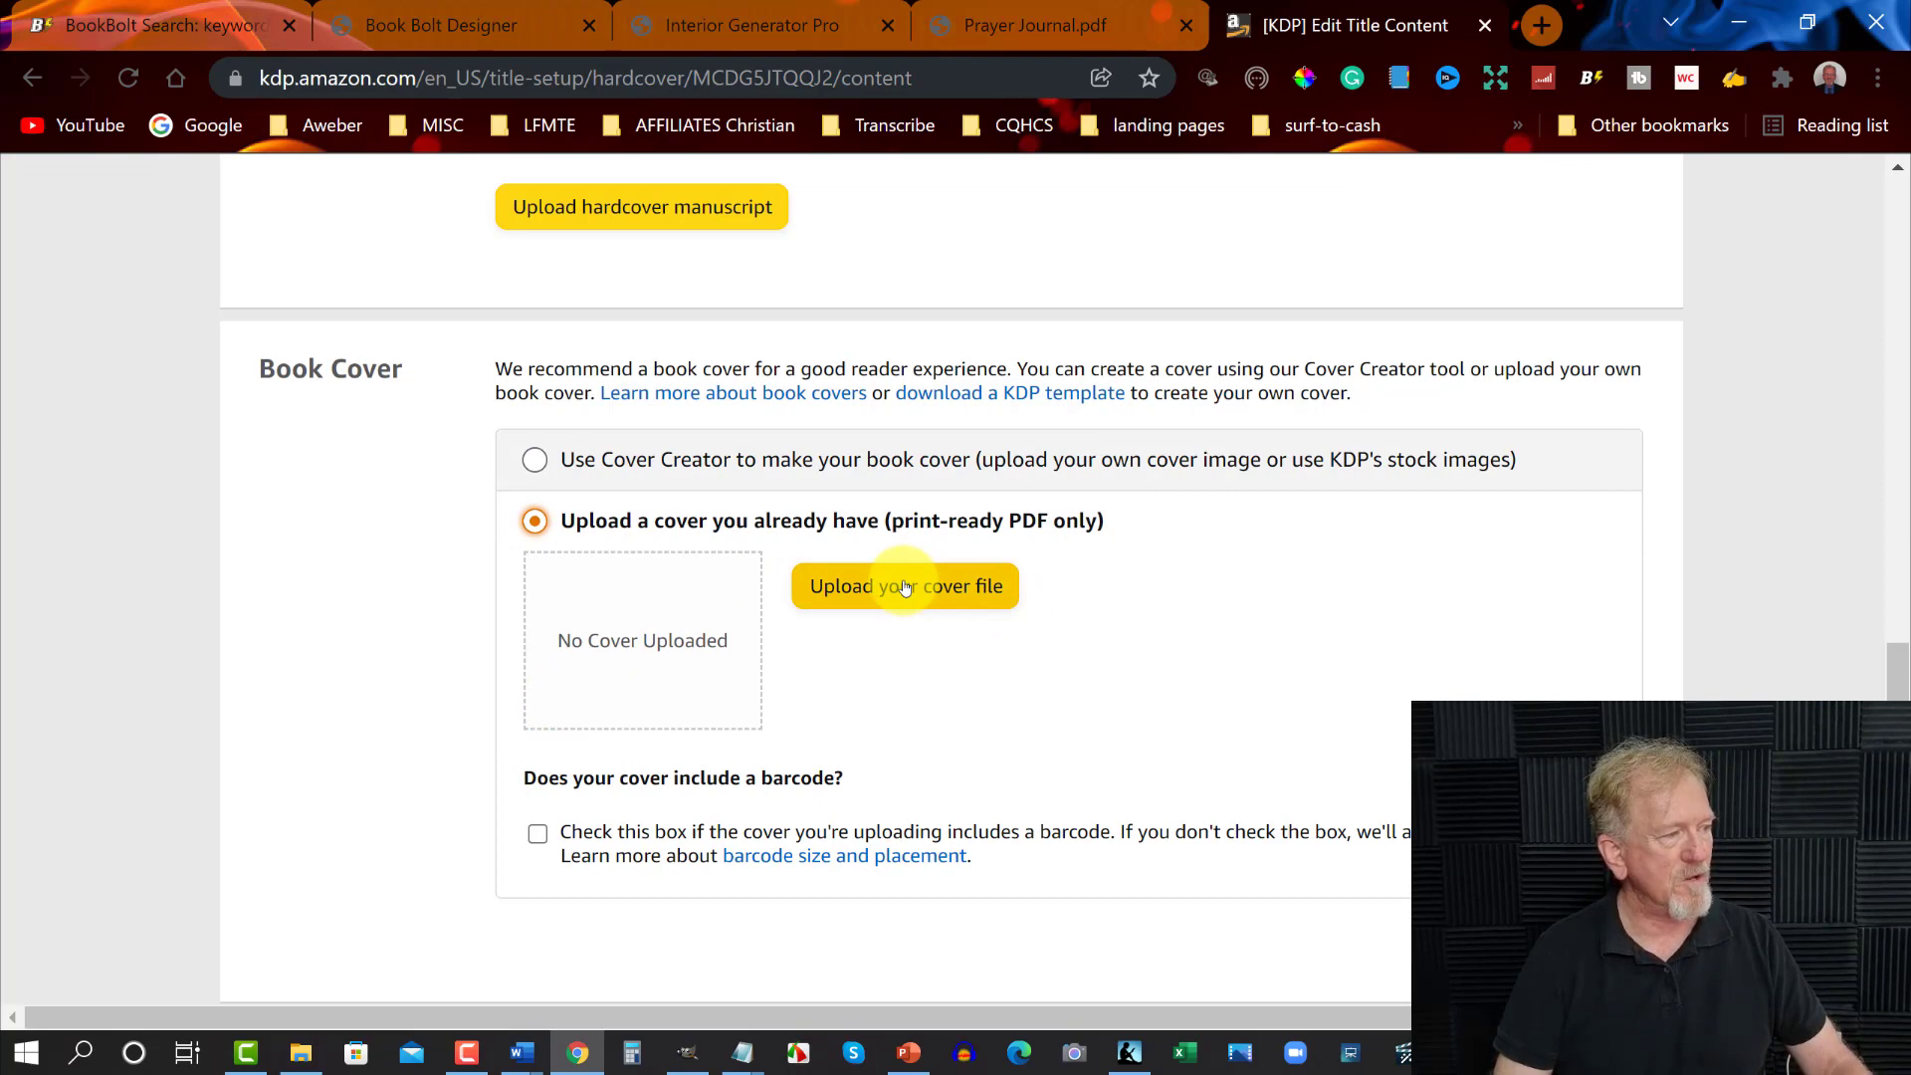
pyautogui.click(904, 587)
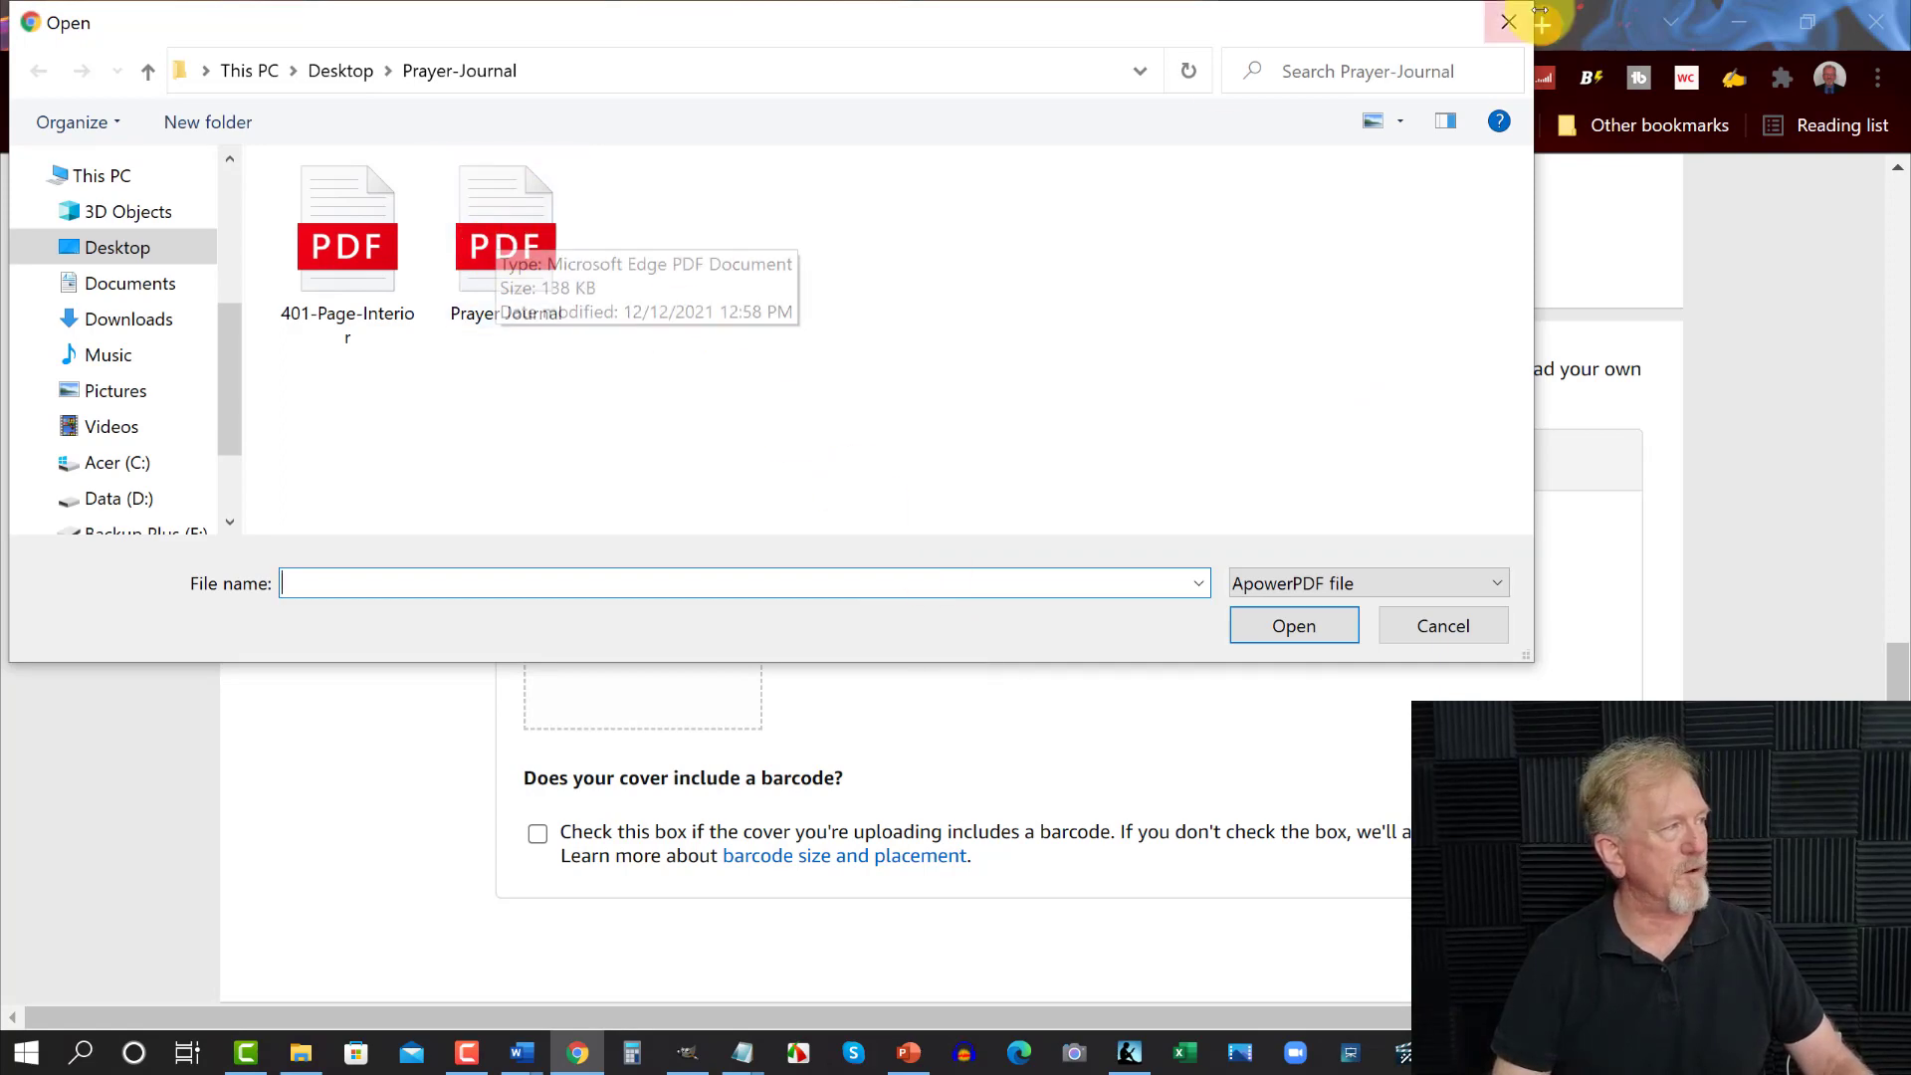
pyautogui.click(303, 1053)
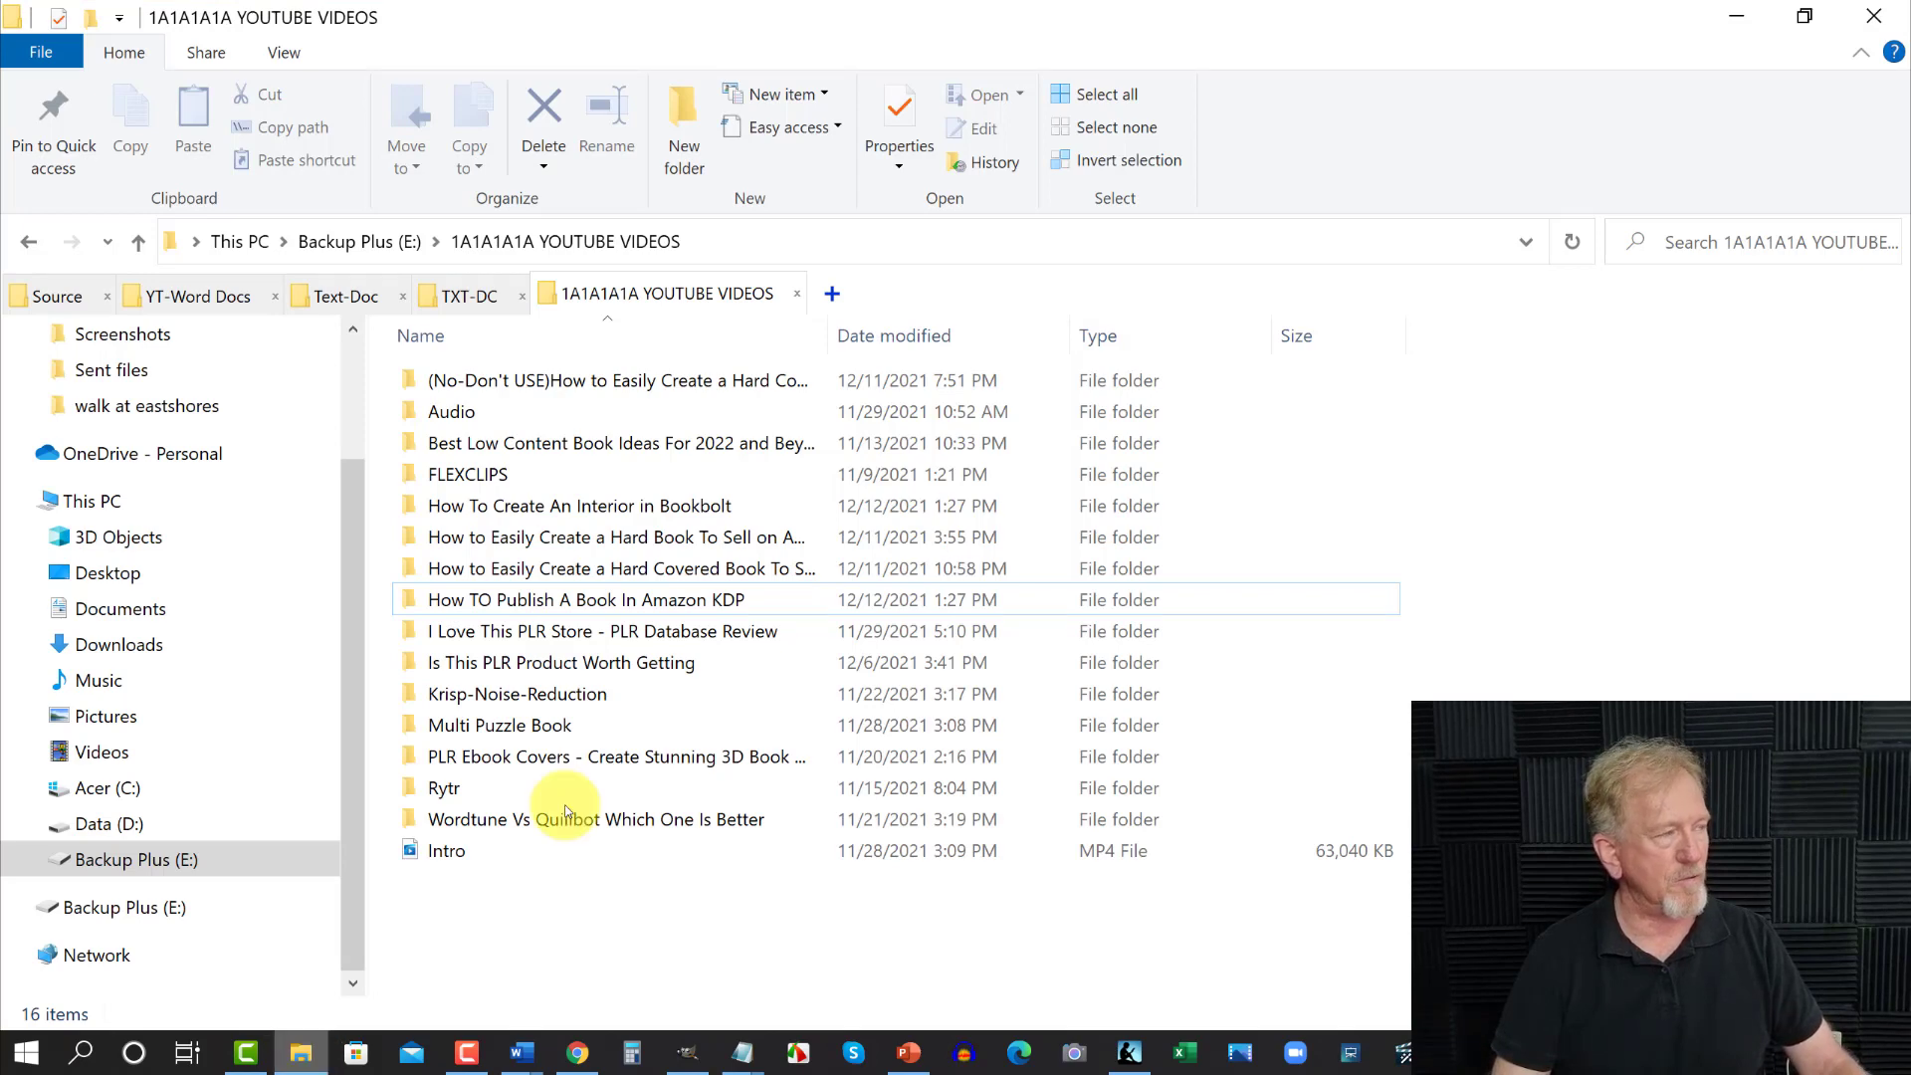
pyautogui.click(1877, 17)
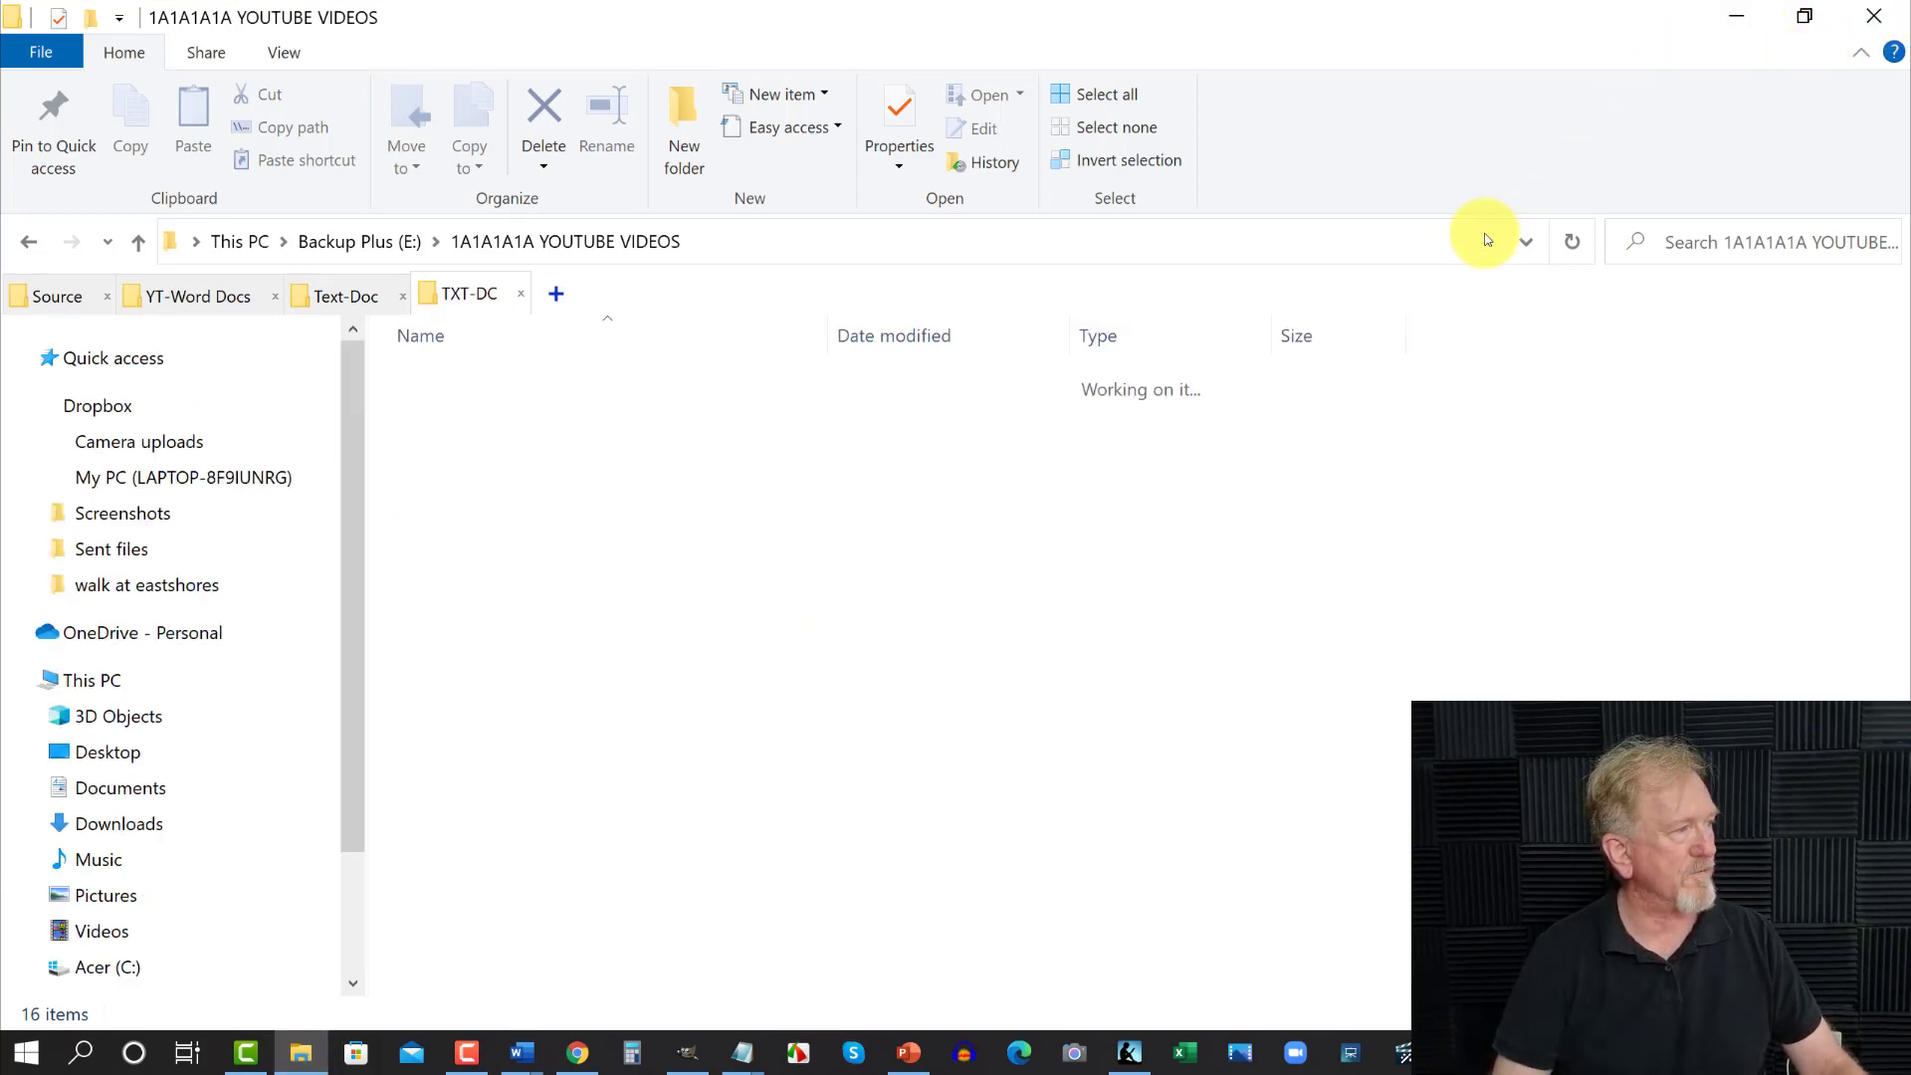
pyautogui.click(1744, 13)
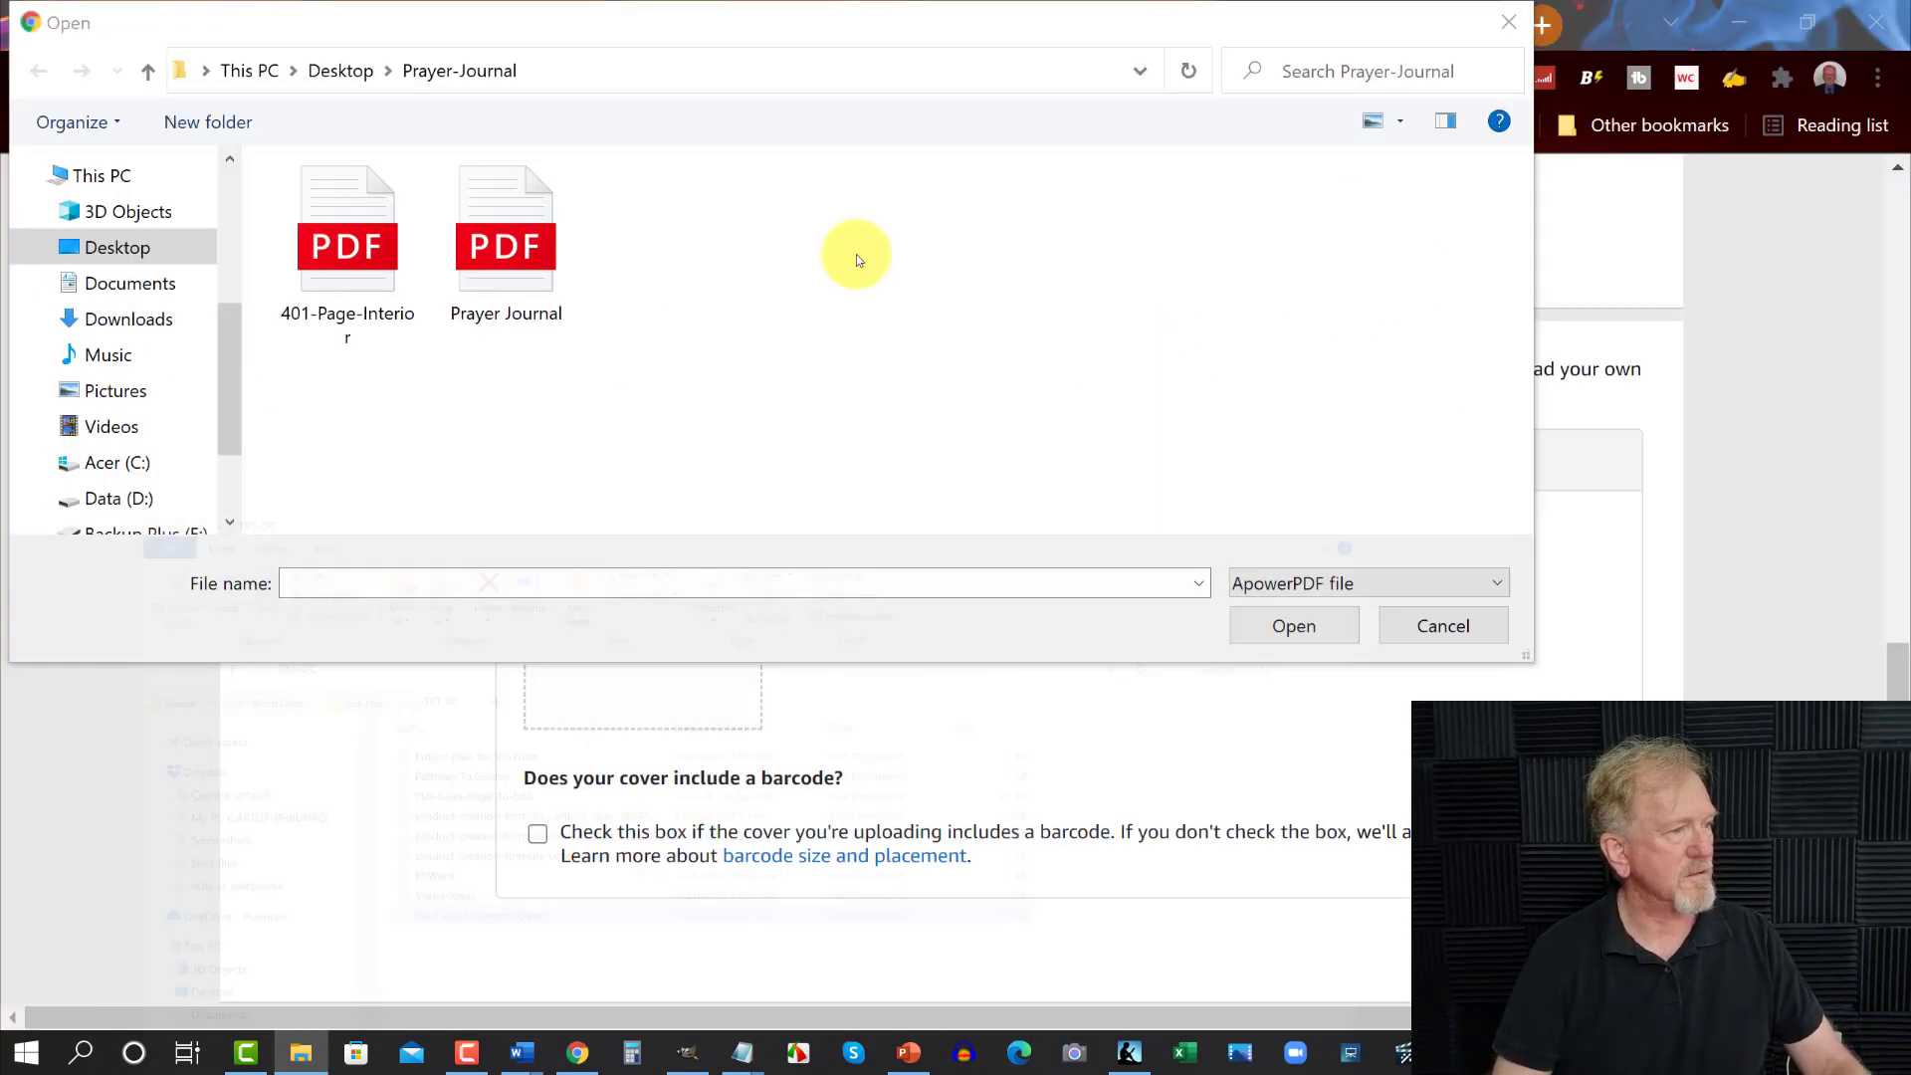
pyautogui.click(1509, 22)
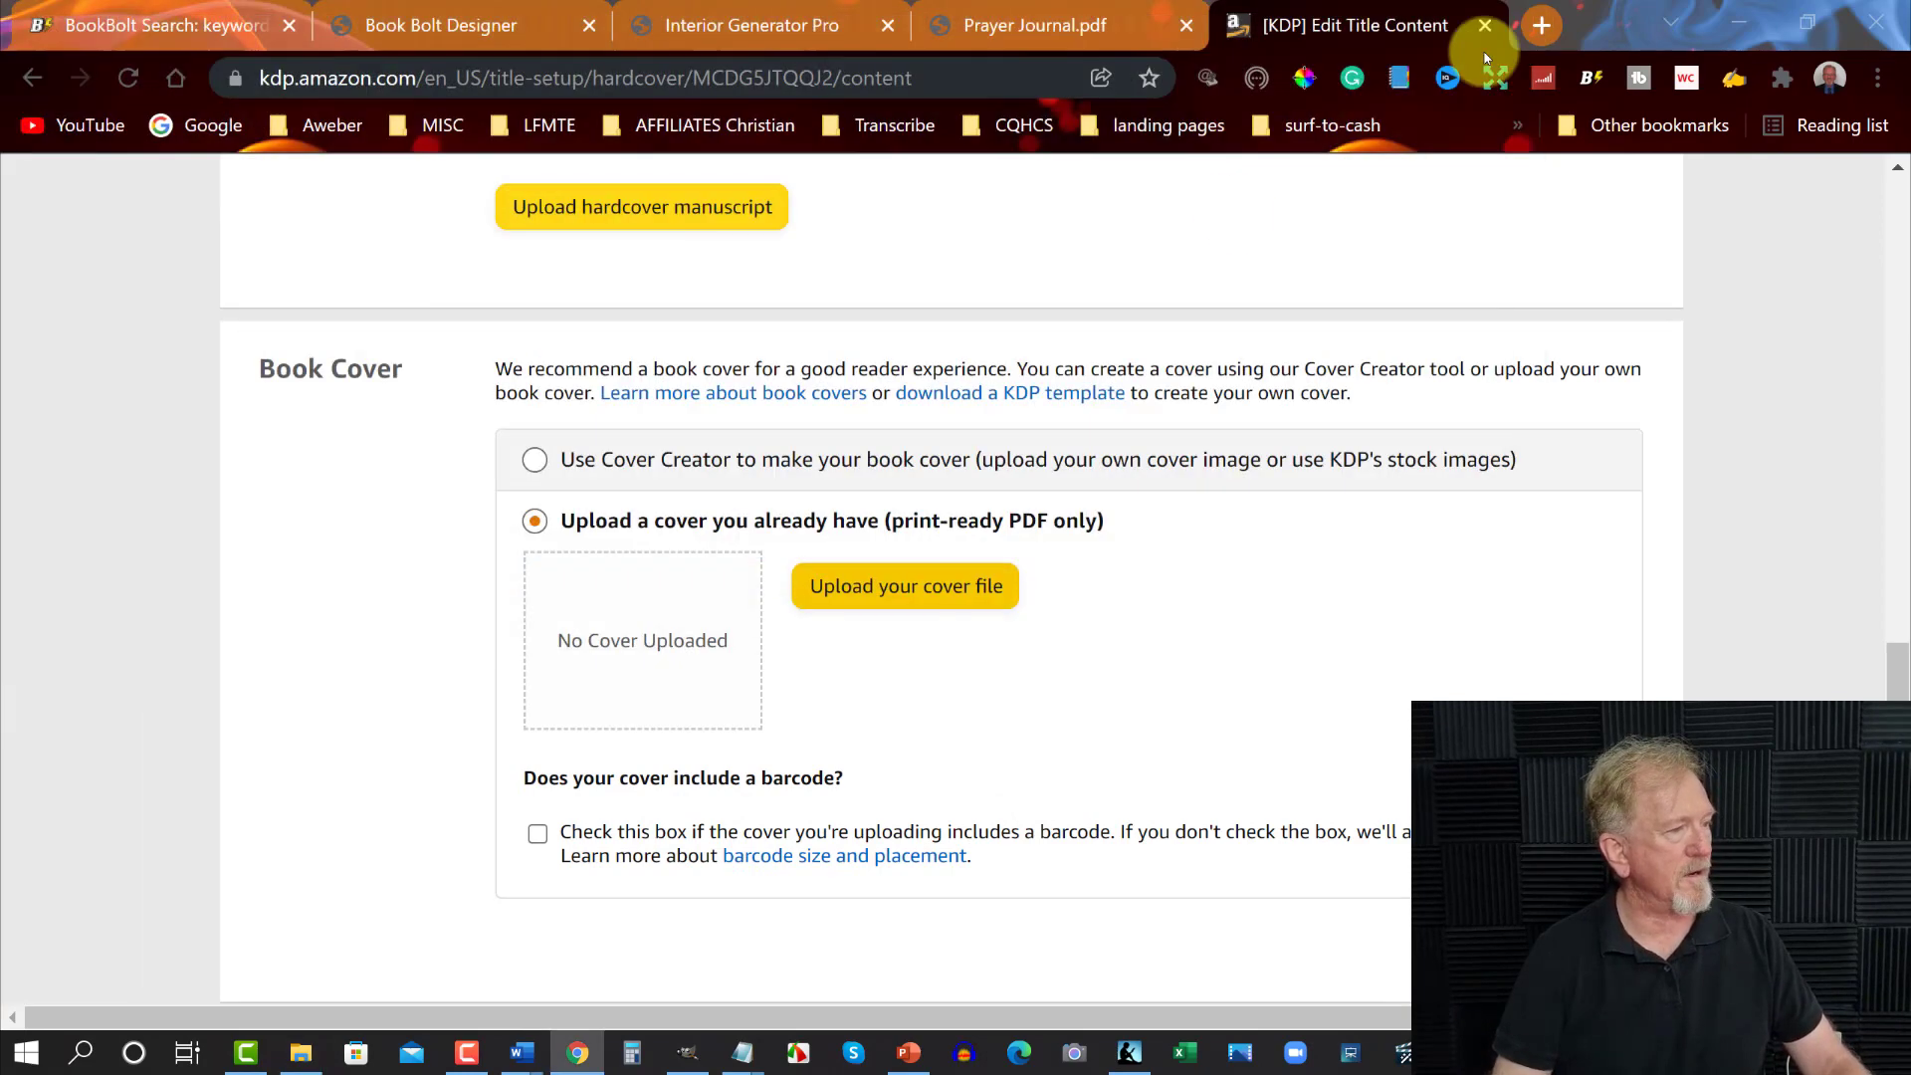
# Switch to File Explorer and open the Prayer-Journal folder on the Desktop
pyautogui.click(304, 1053)
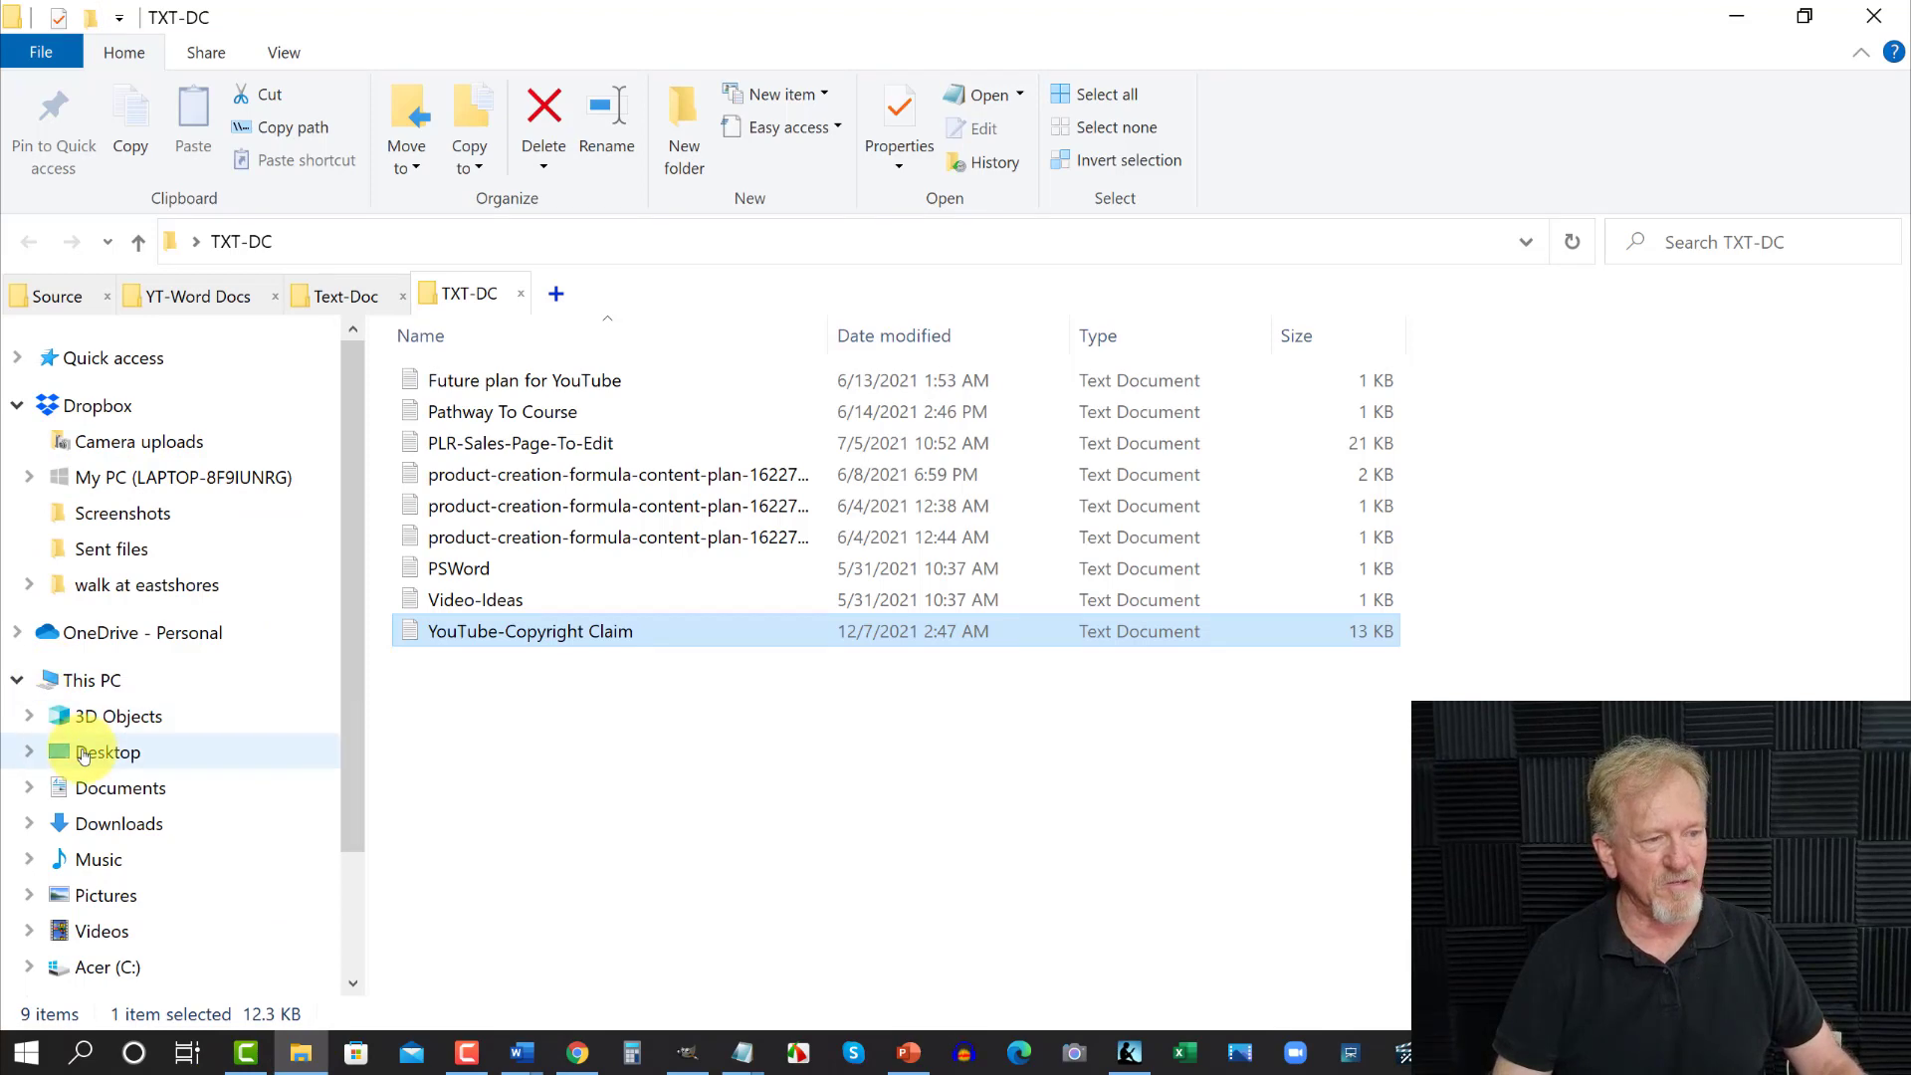
pyautogui.click(83, 756)
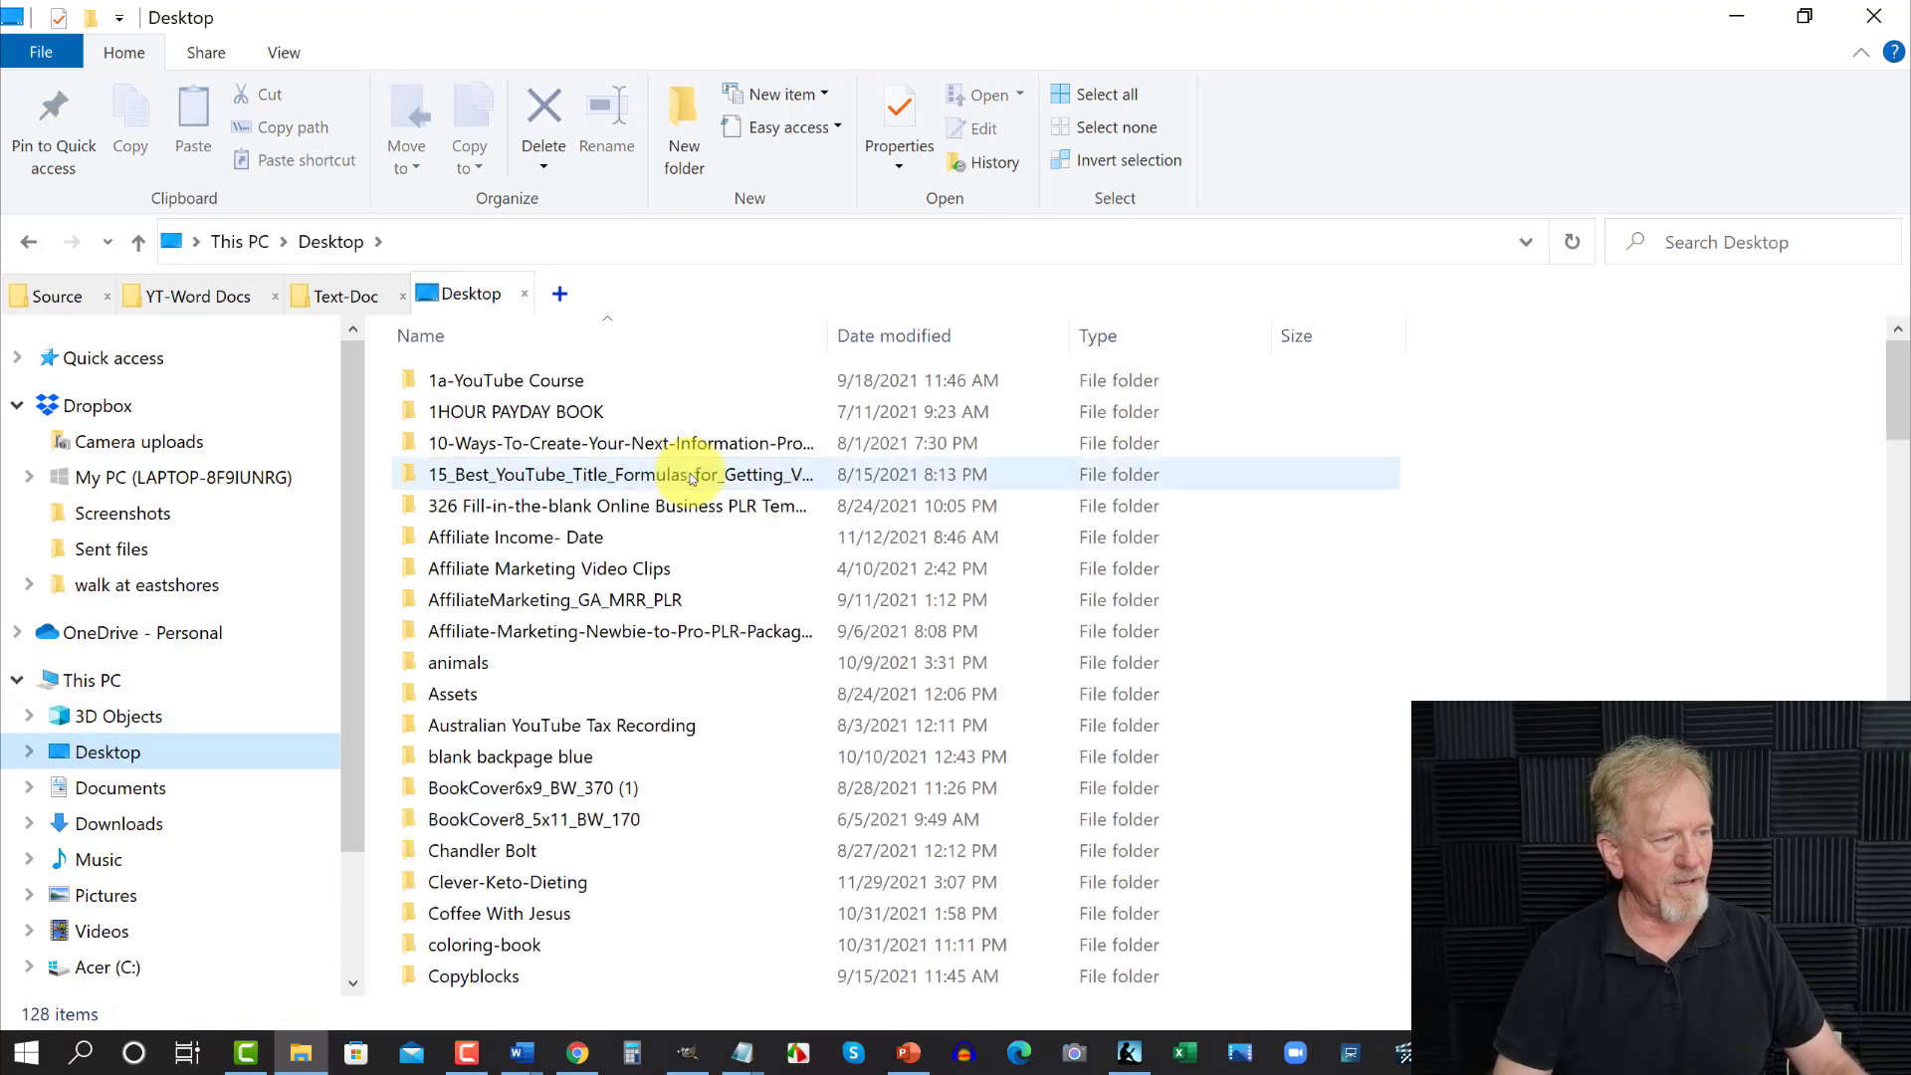
pyautogui.scroll(-15, 689, 477)
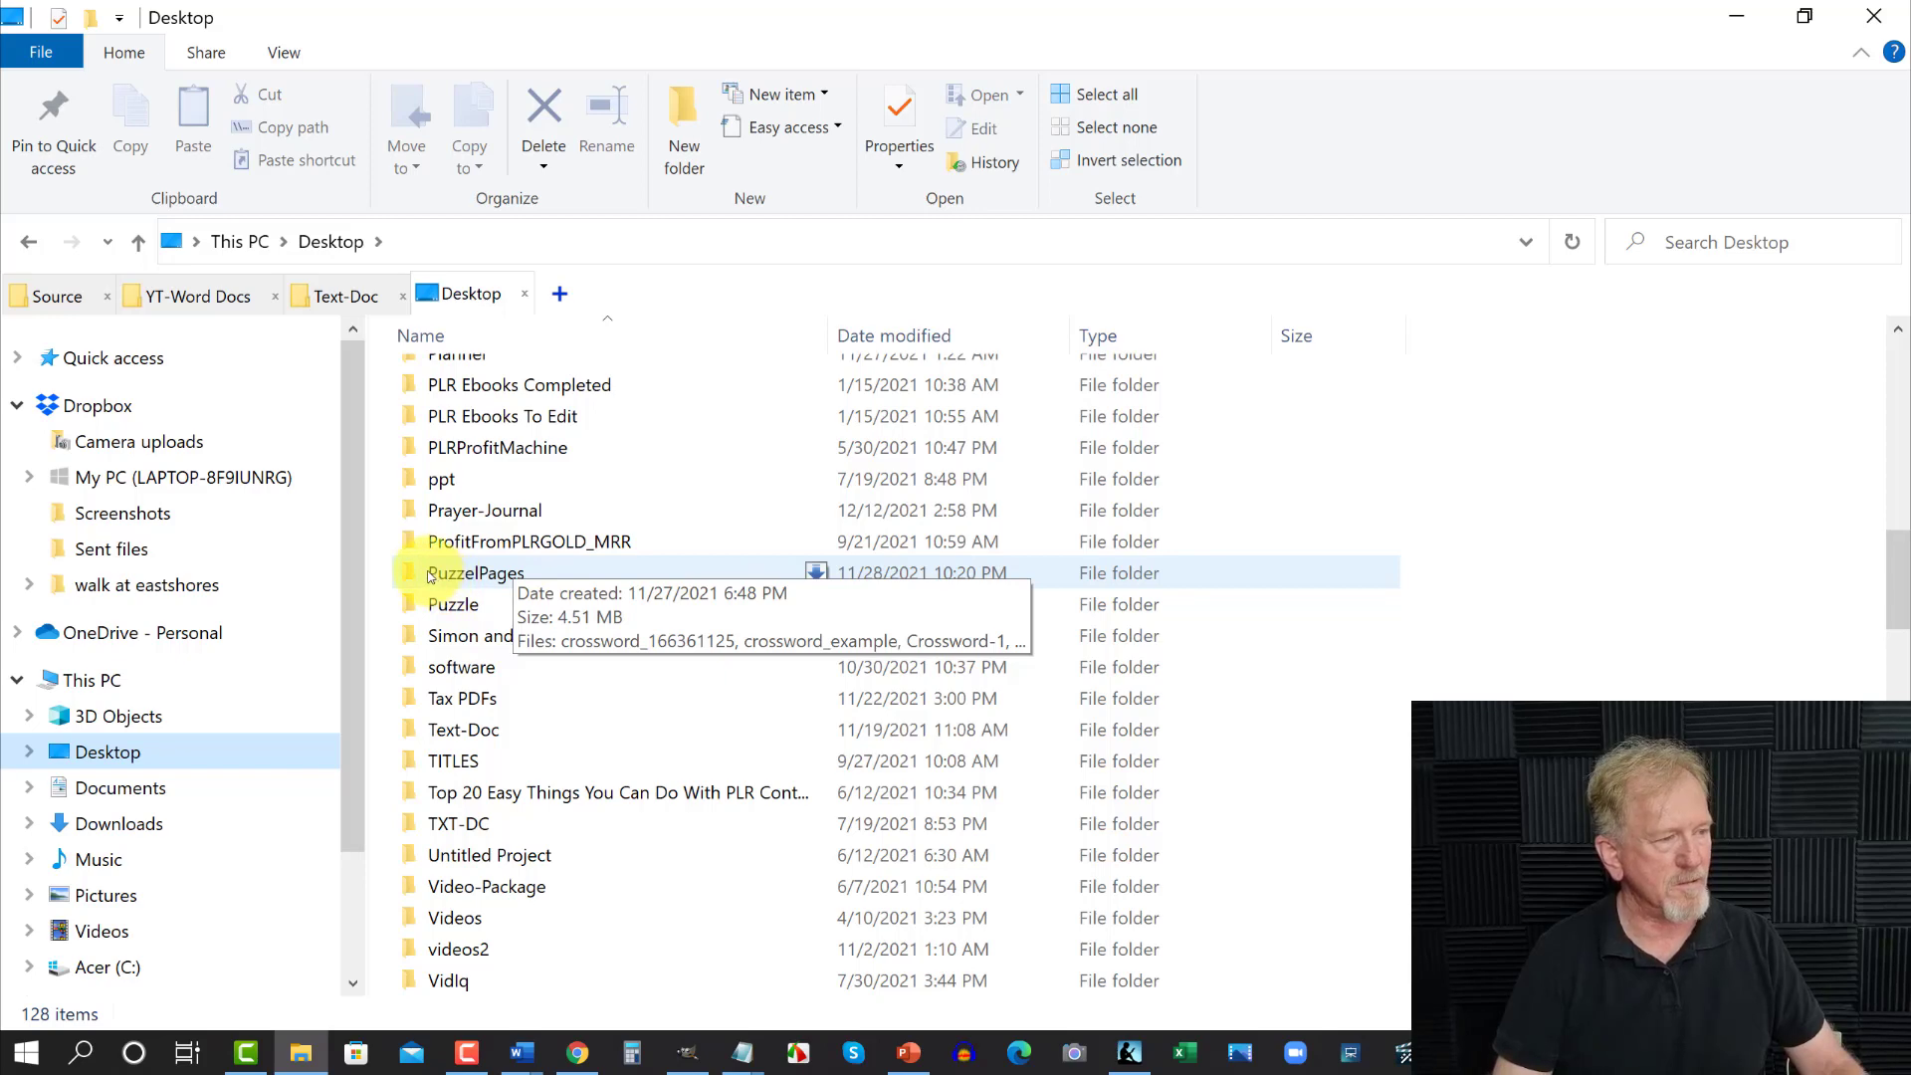
pyautogui.click(411, 514)
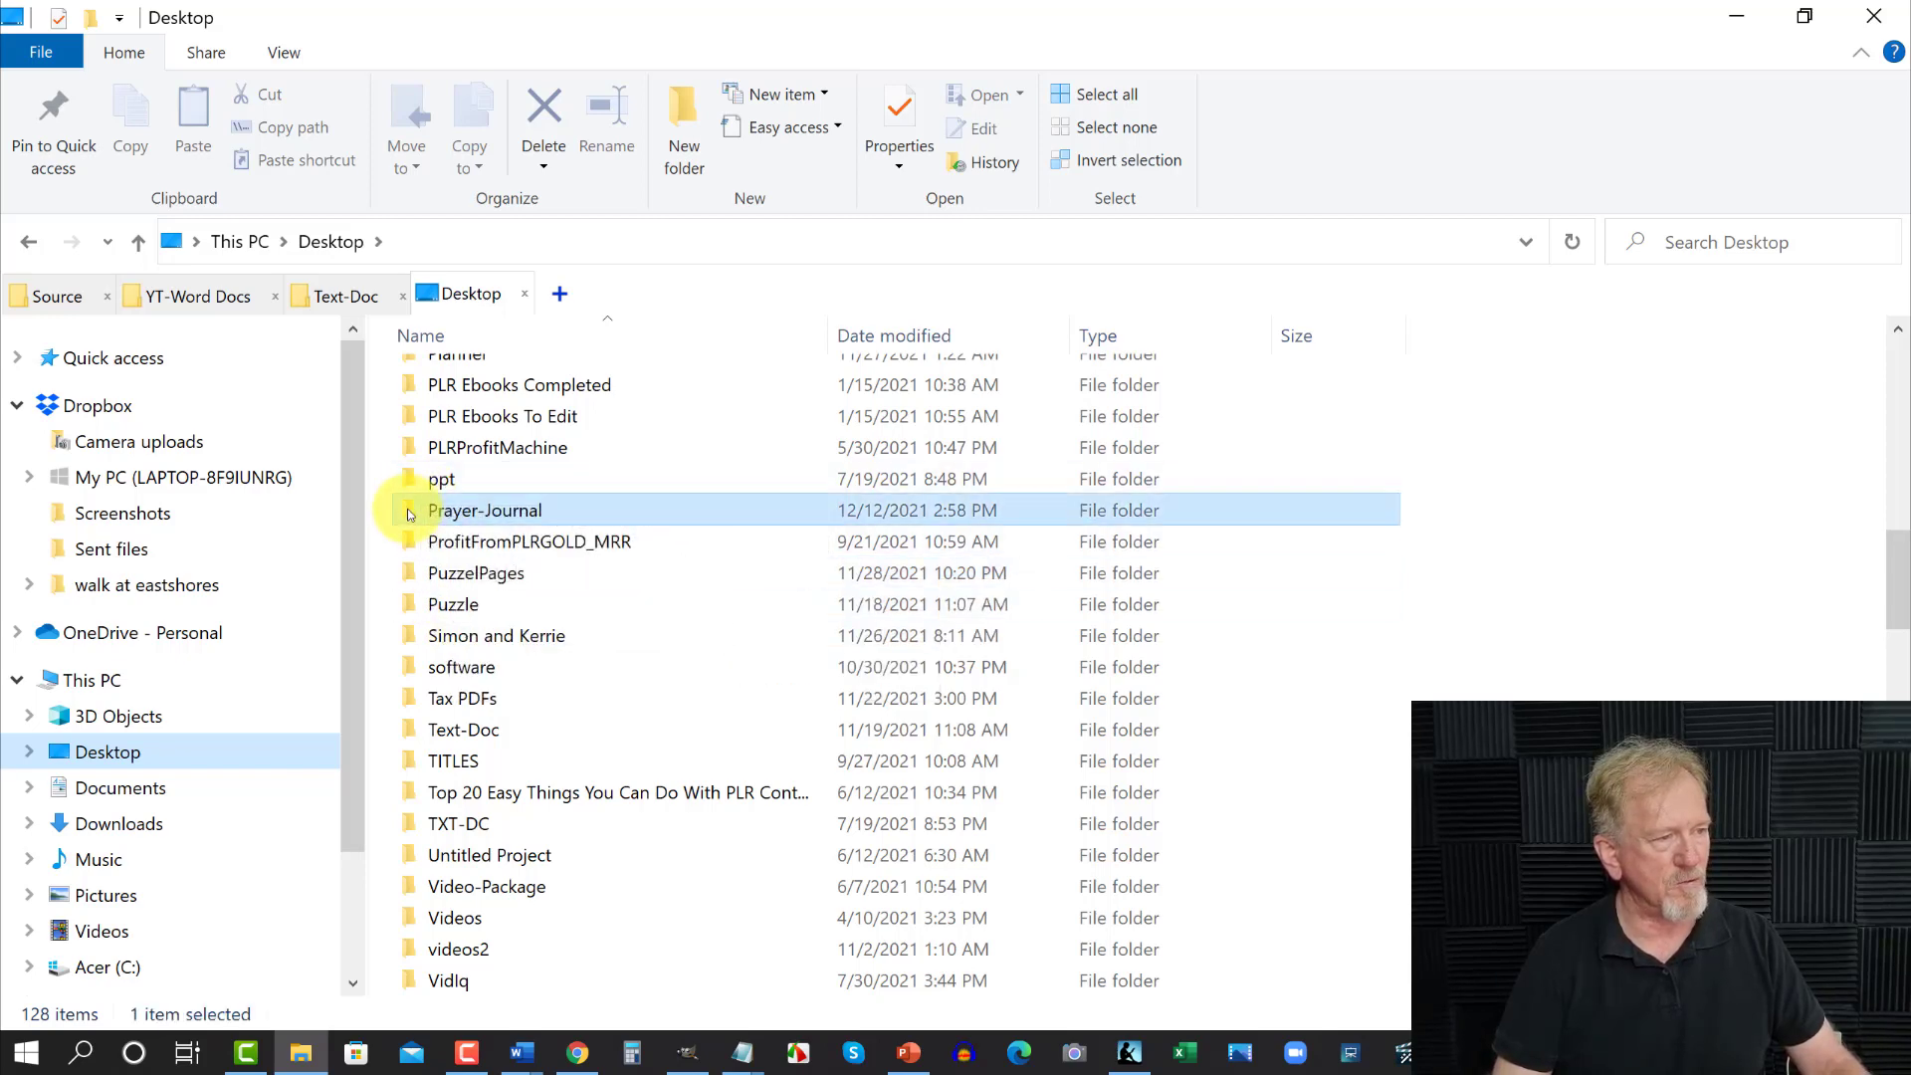
pyautogui.doubleClick(411, 514)
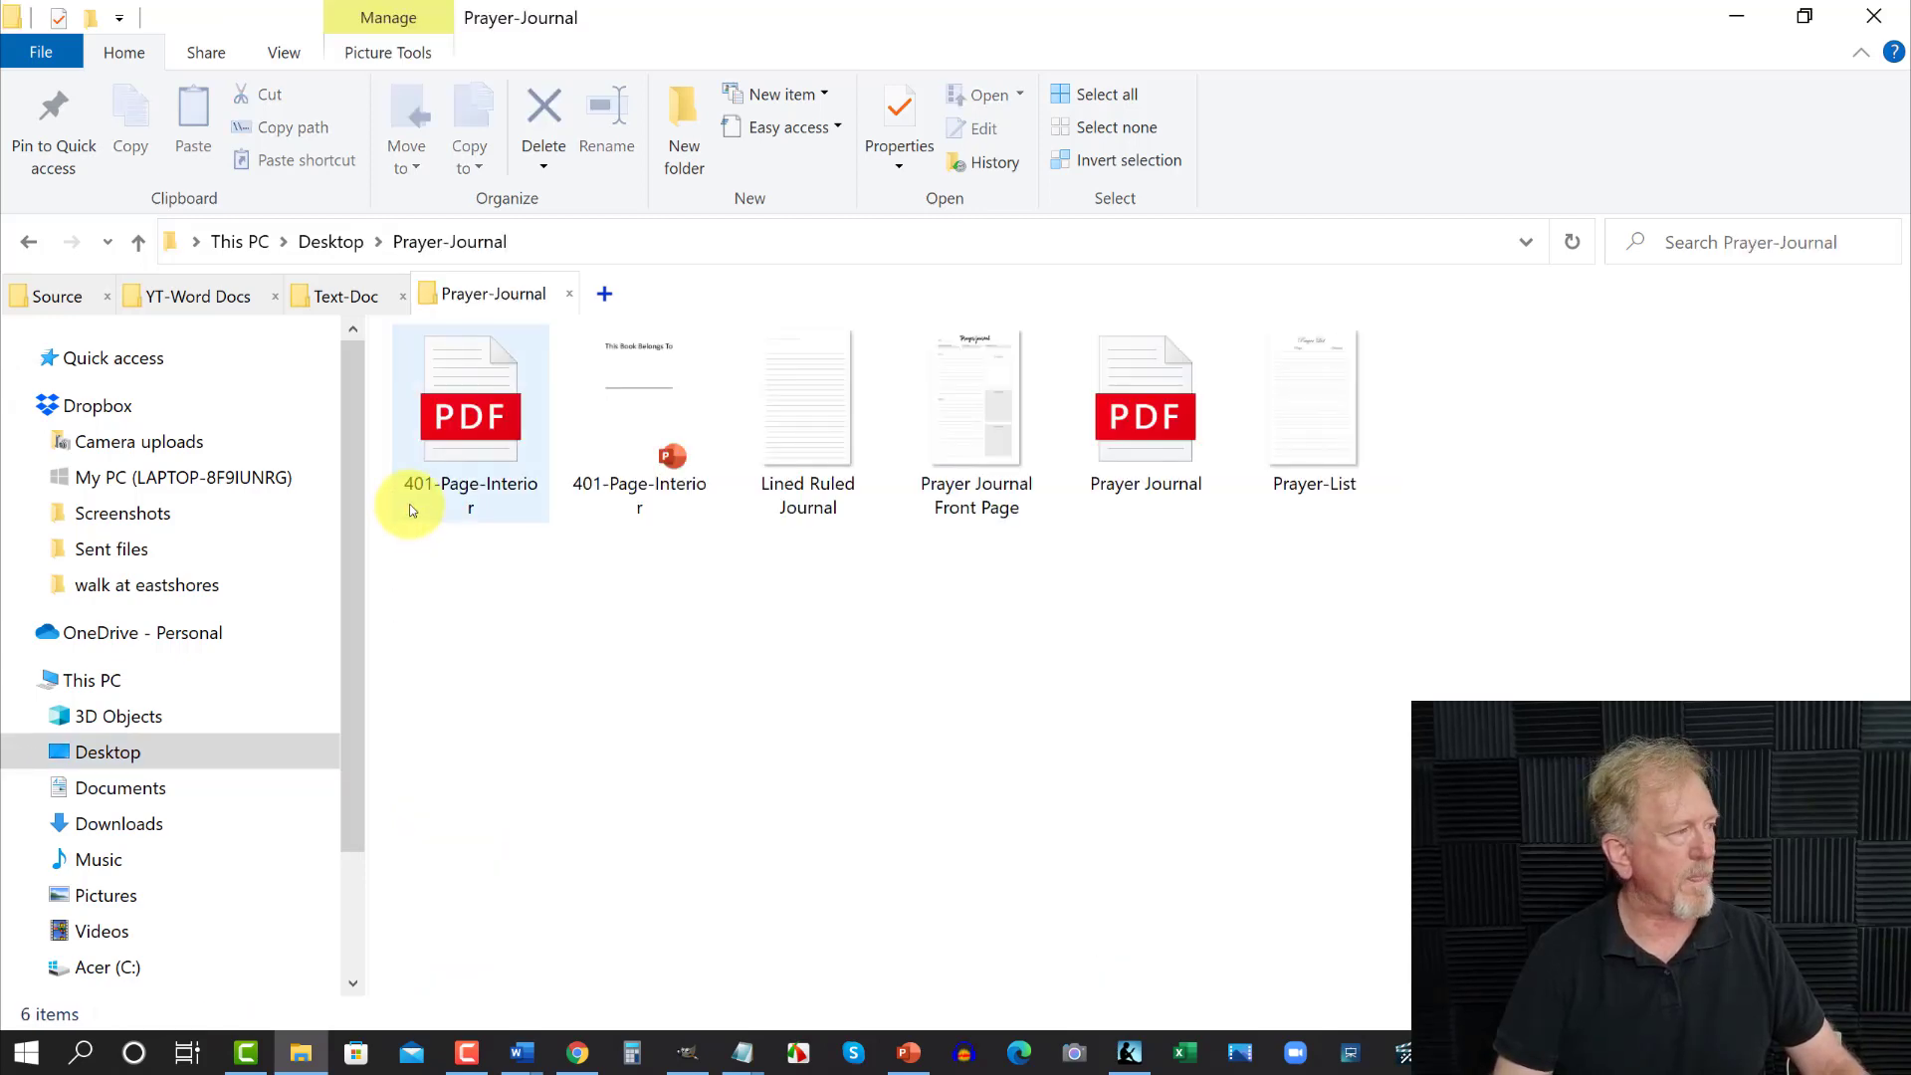
# Open the Prayer Journal PDF from the Prayer-Journal folder to check its contents, and close it again
pyautogui.click(1150, 394)
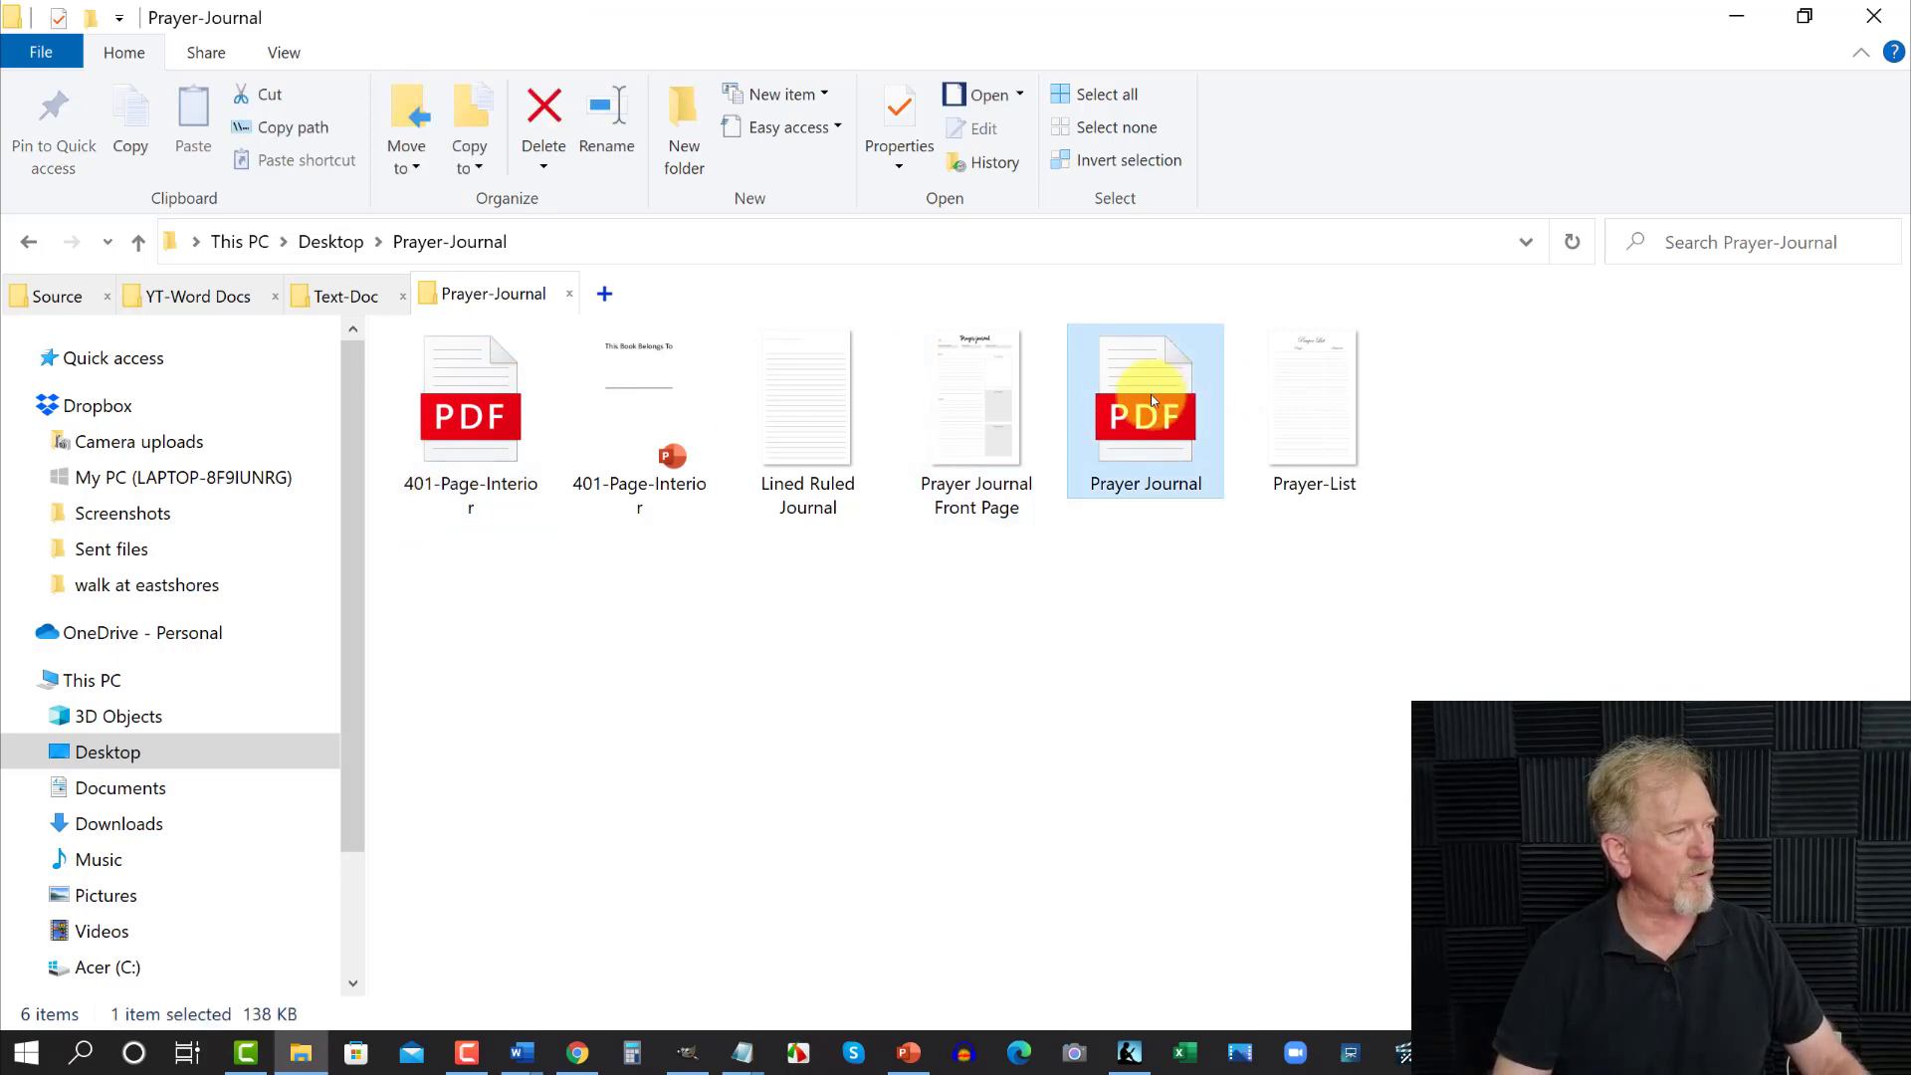
pyautogui.doubleClick(1151, 394)
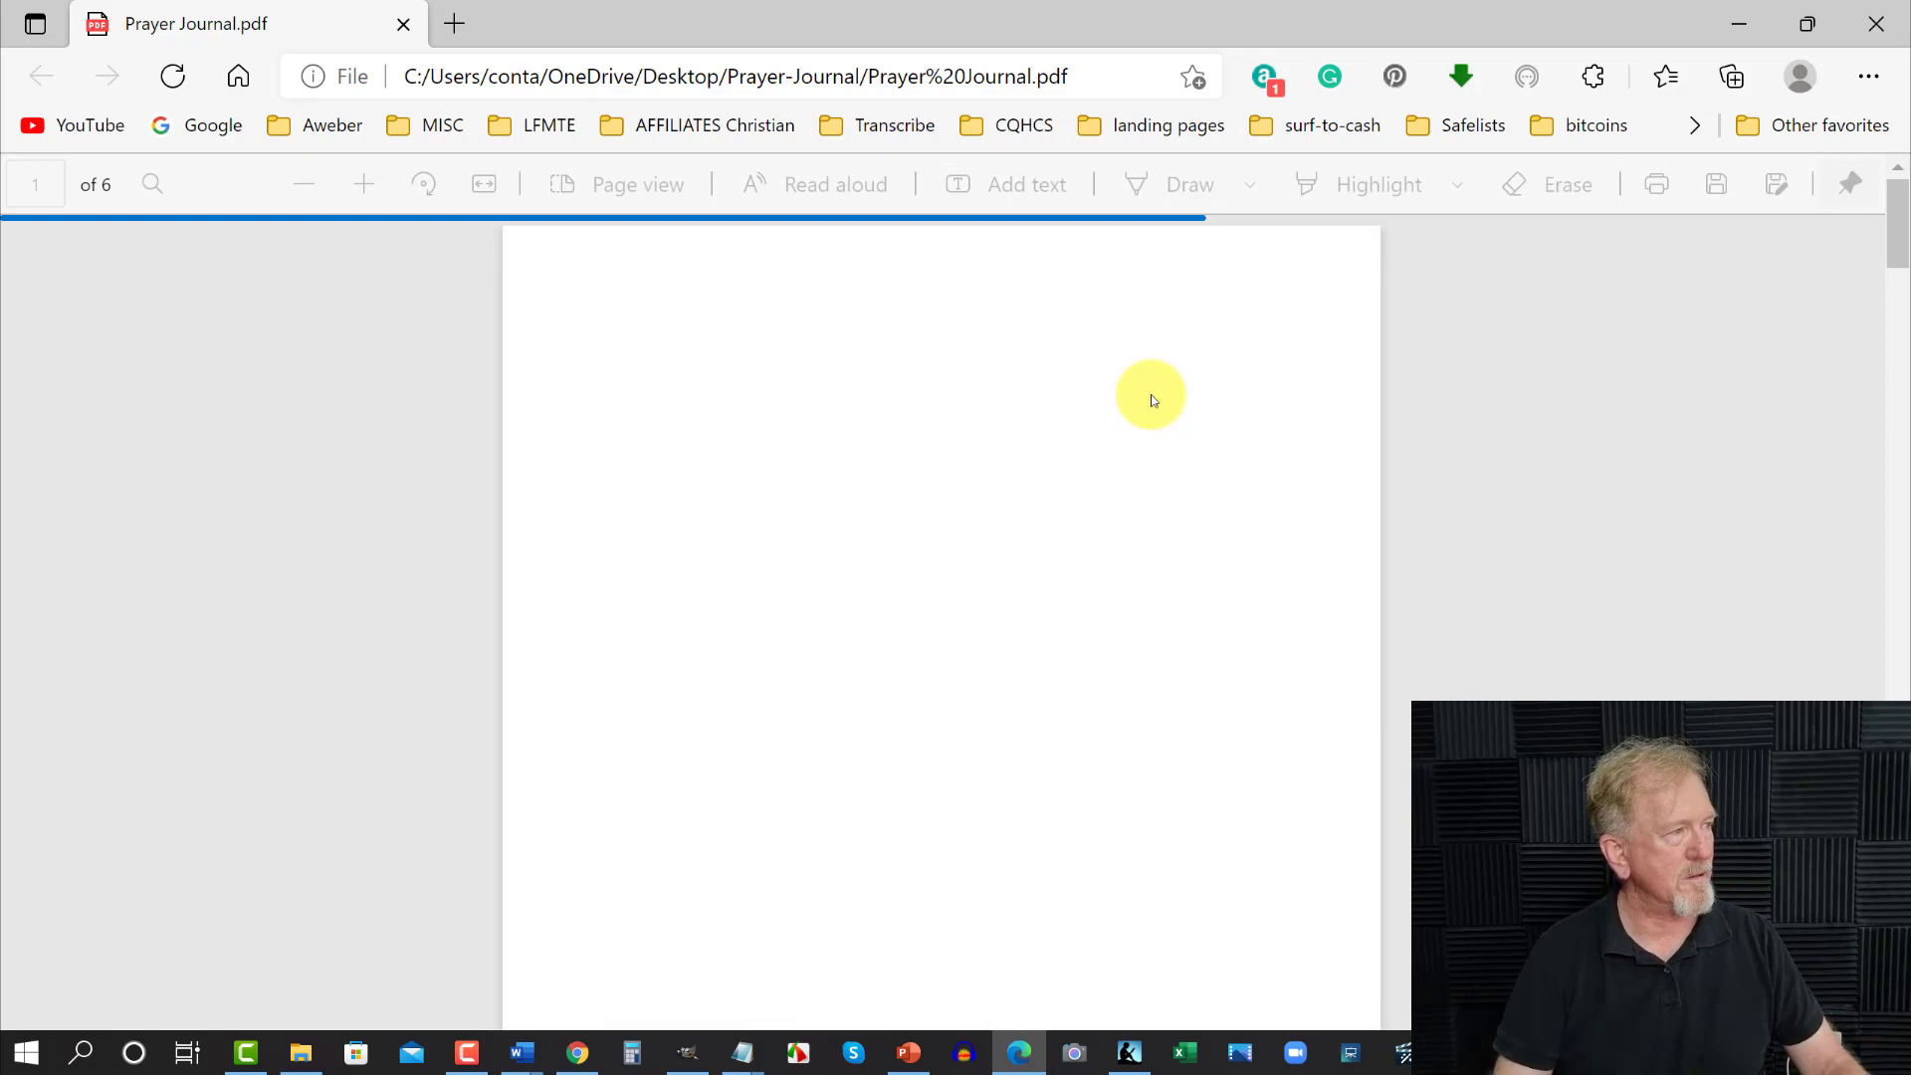
pyautogui.click(1866, 24)
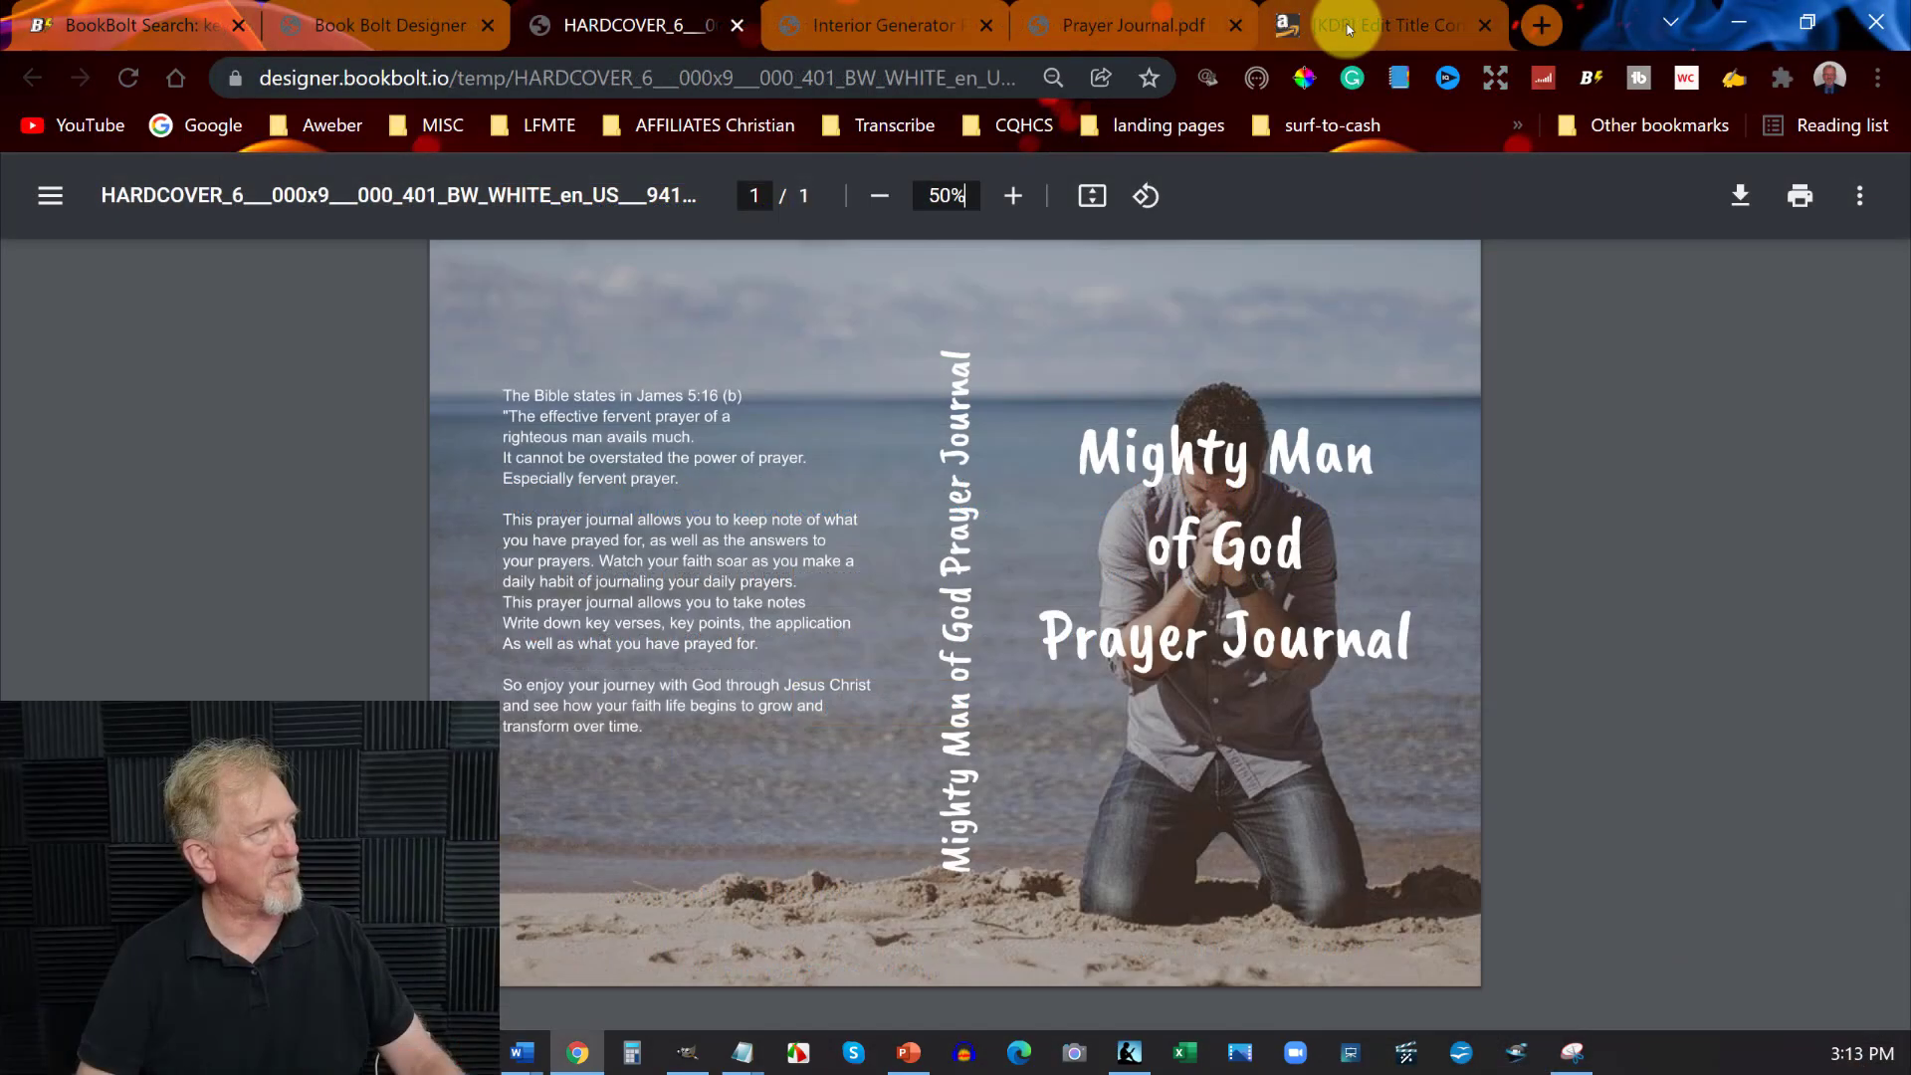
# Return to the KDP hardcover content page in Chrome and upload the HARDCOVER-6x9 PDF as the book cover
pyautogui.click(1335, 22)
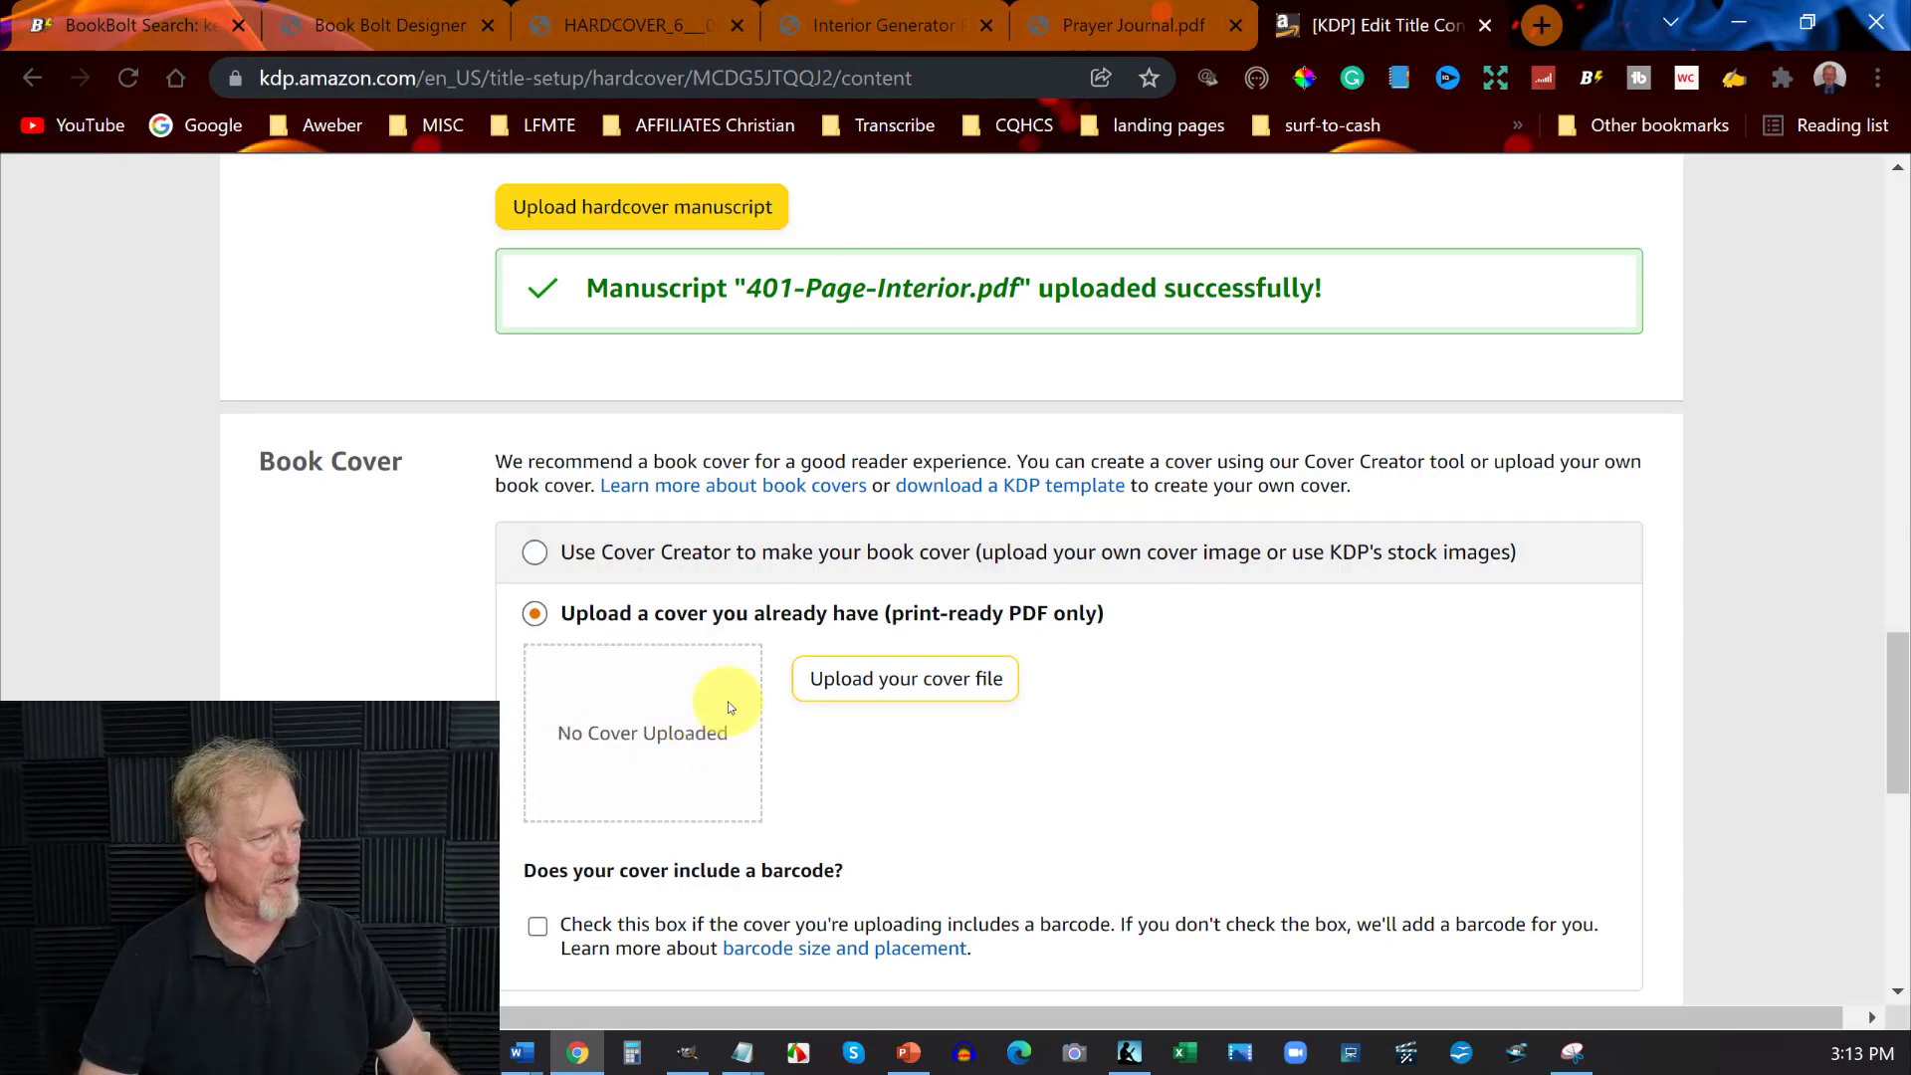
pyautogui.click(917, 683)
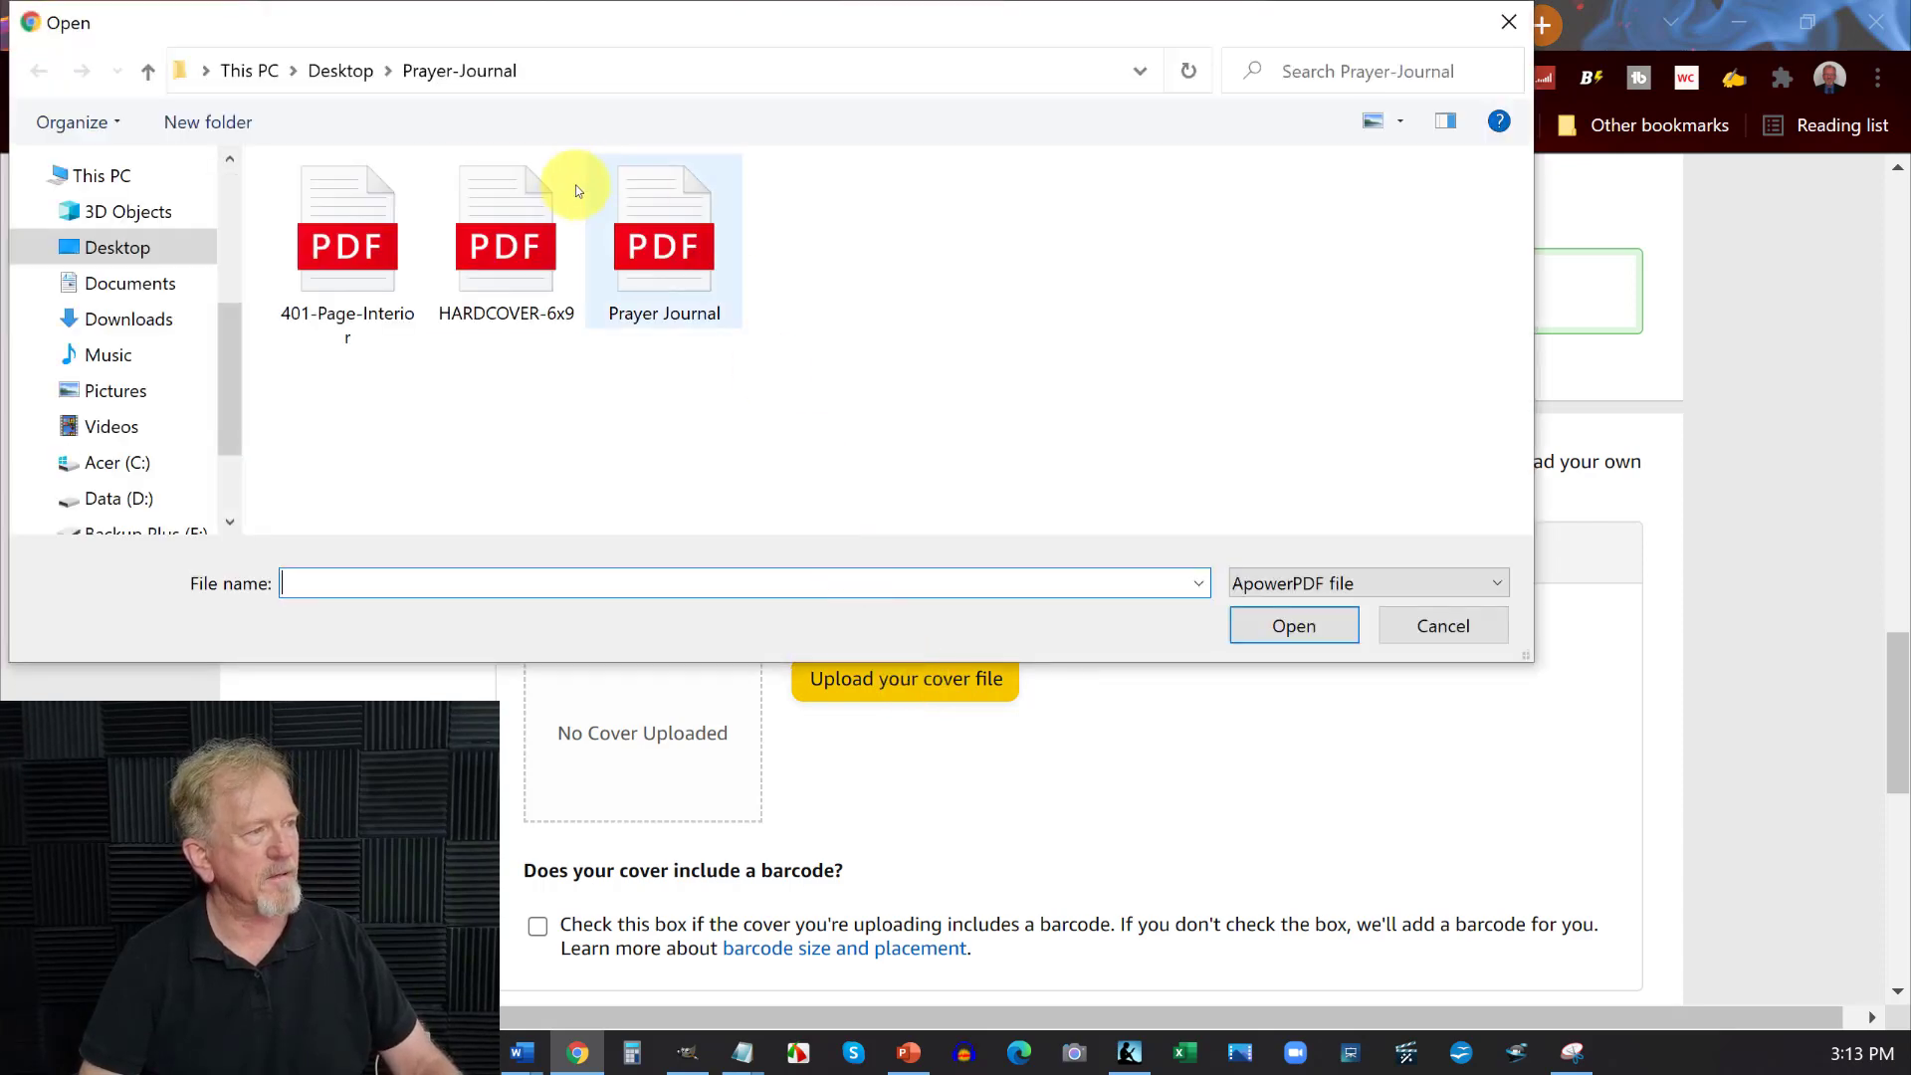
pyautogui.doubleClick(508, 219)
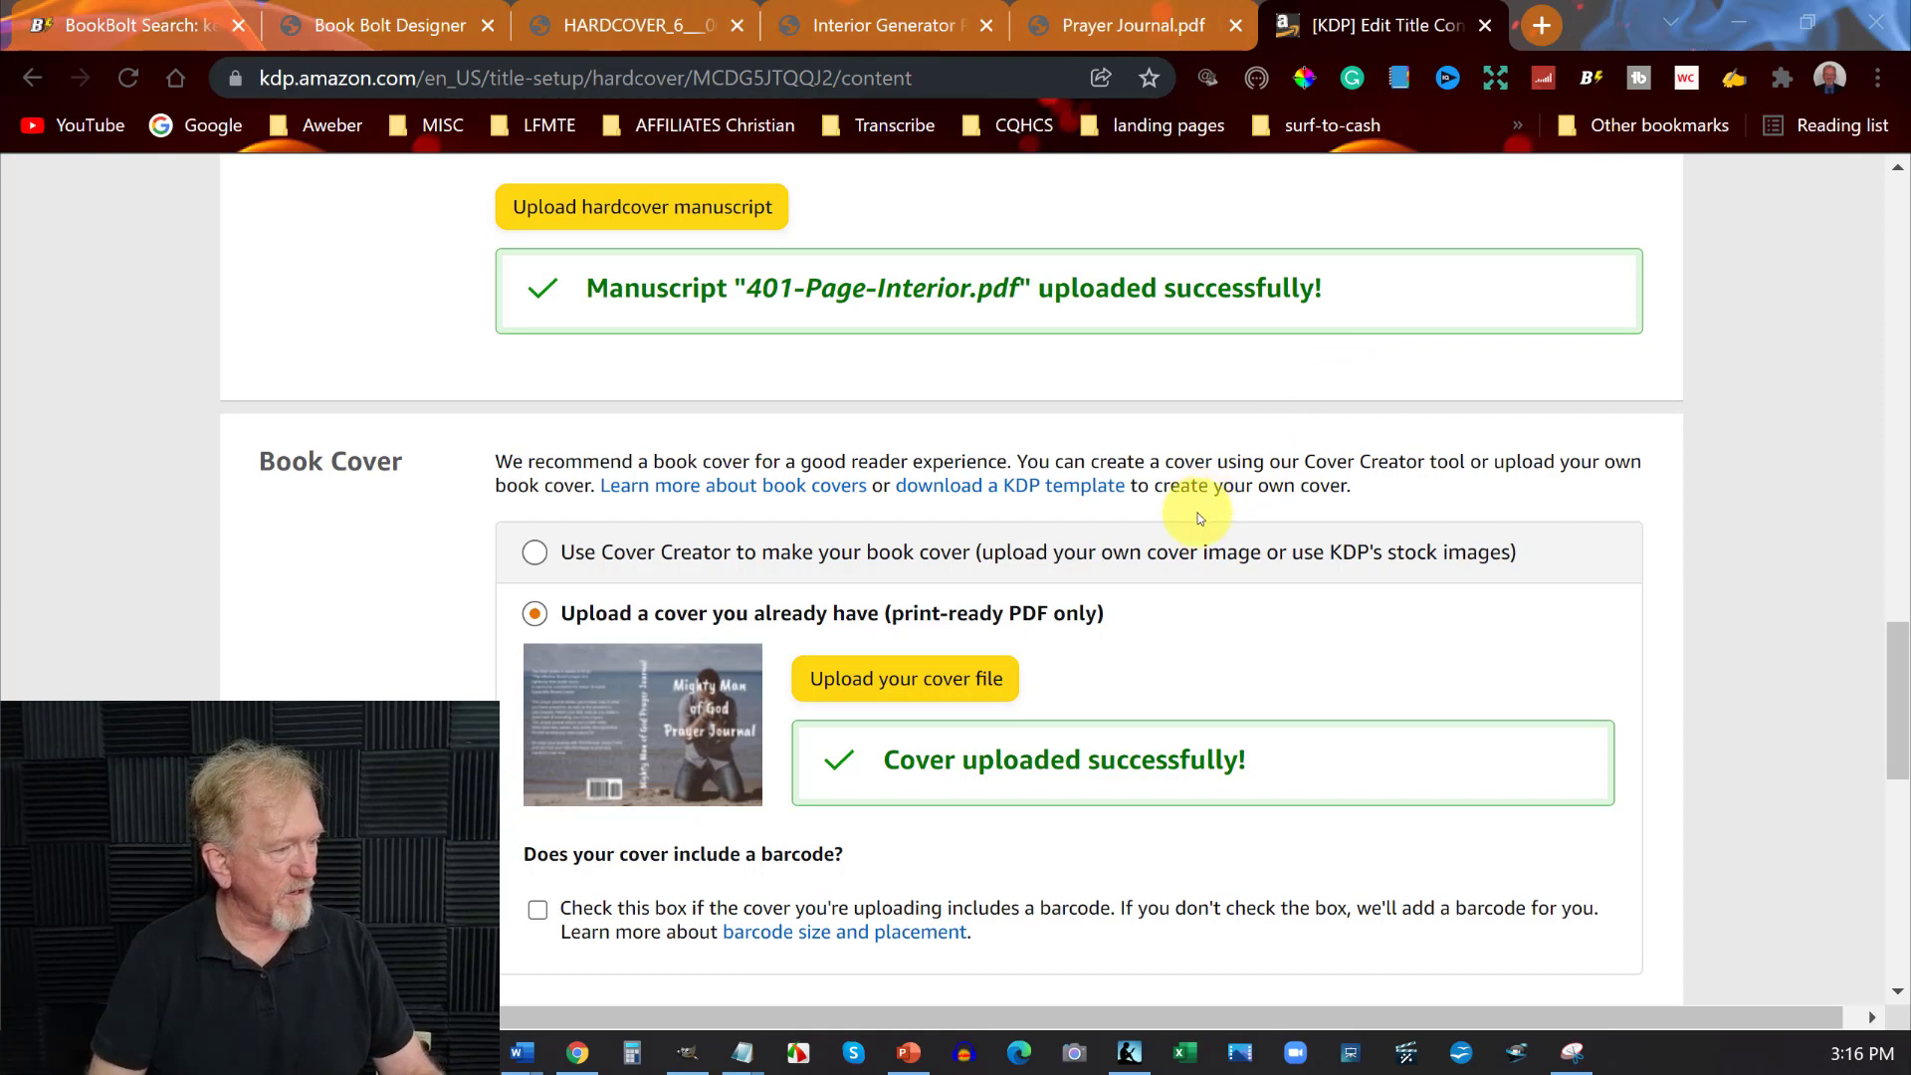
# Launch the Print Previewer for the uploaded hardcover manuscript and cover
pyautogui.scroll(-1, 1189, 527)
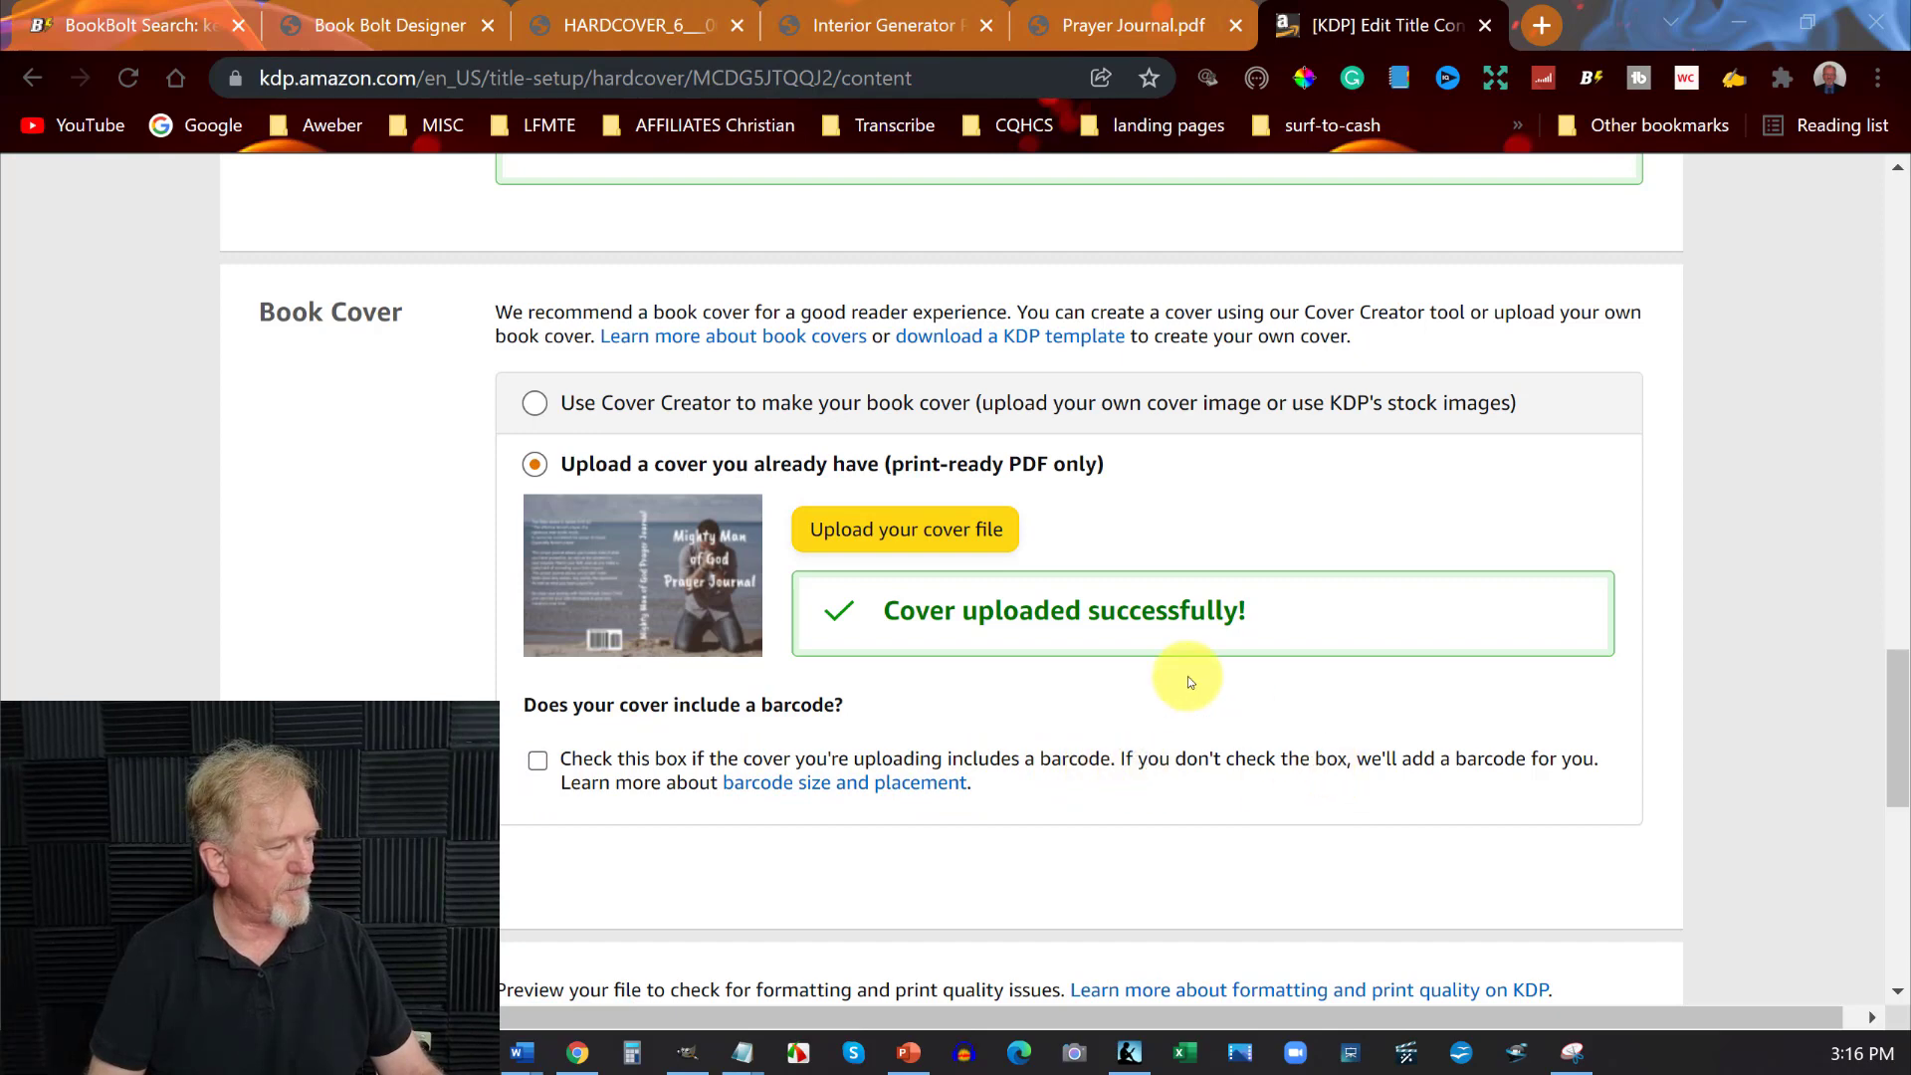
pyautogui.scroll(-3, 1186, 677)
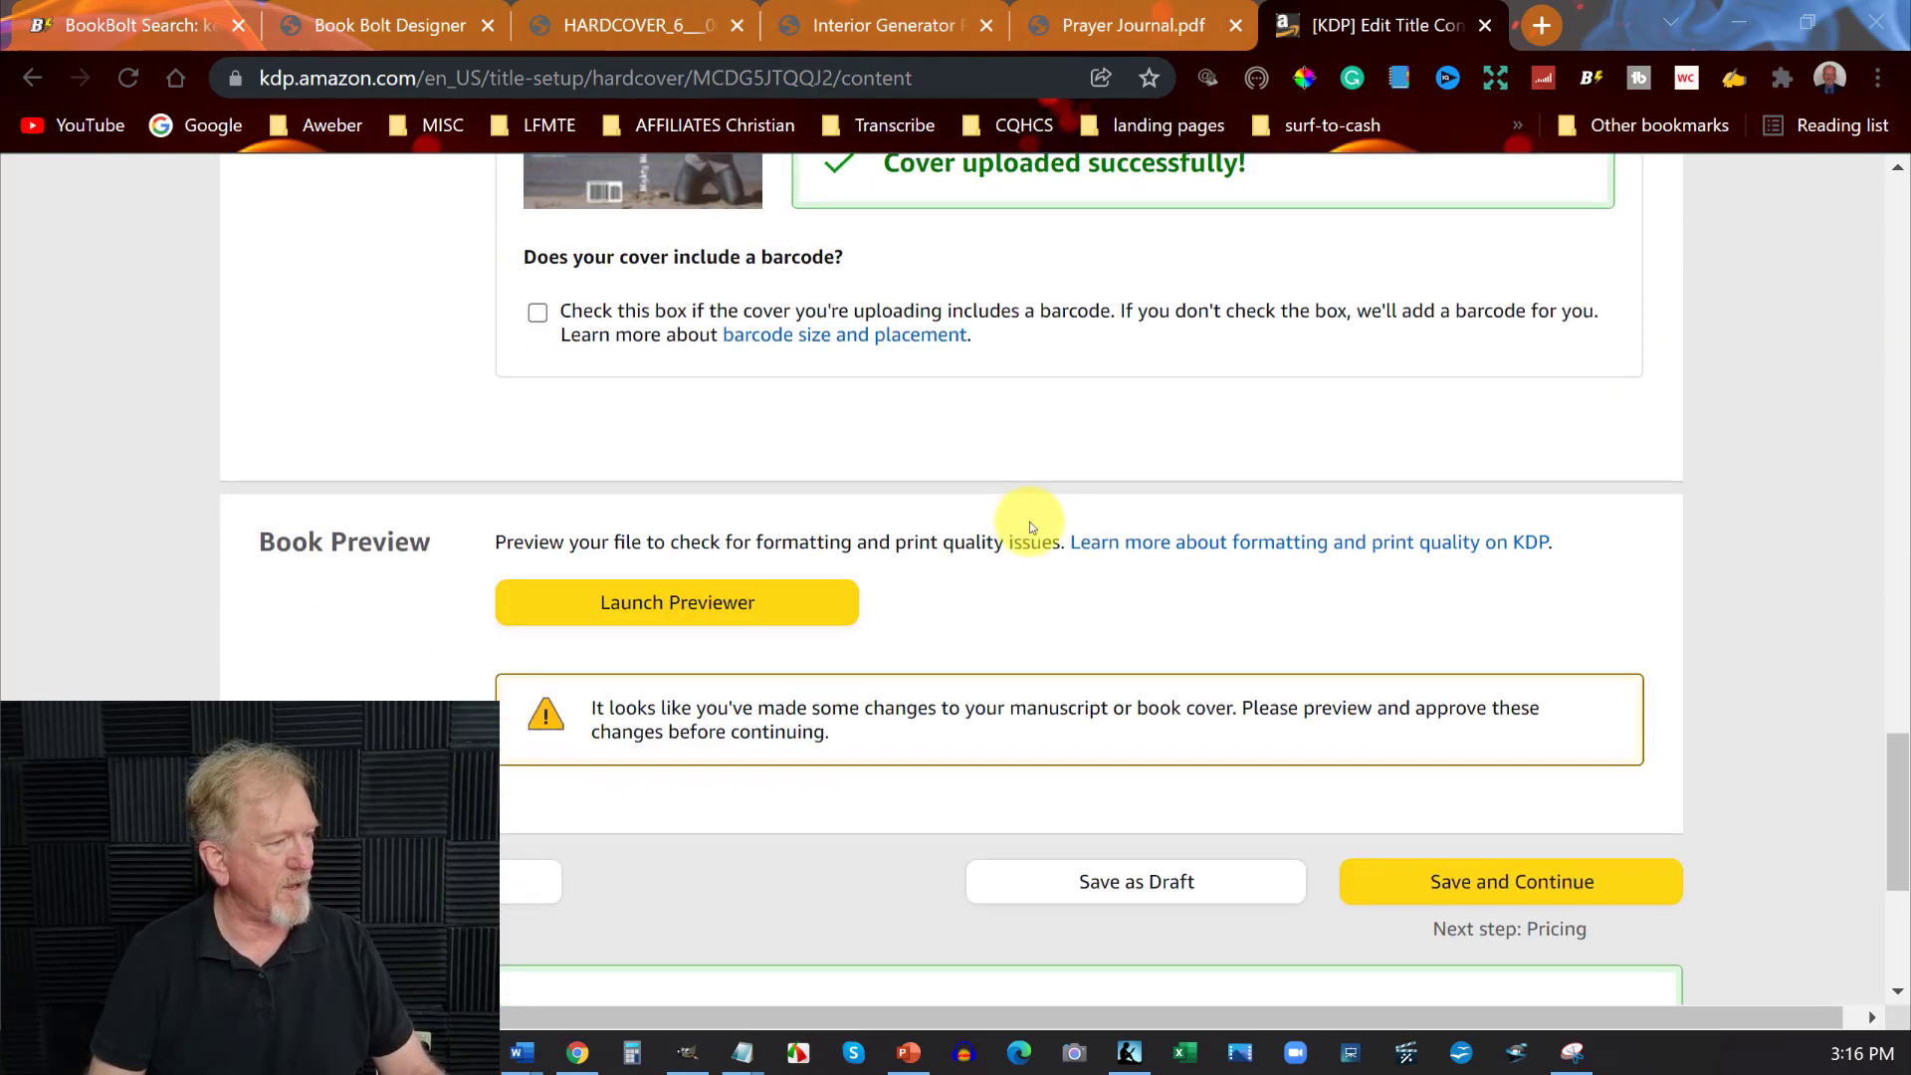
pyautogui.click(706, 606)
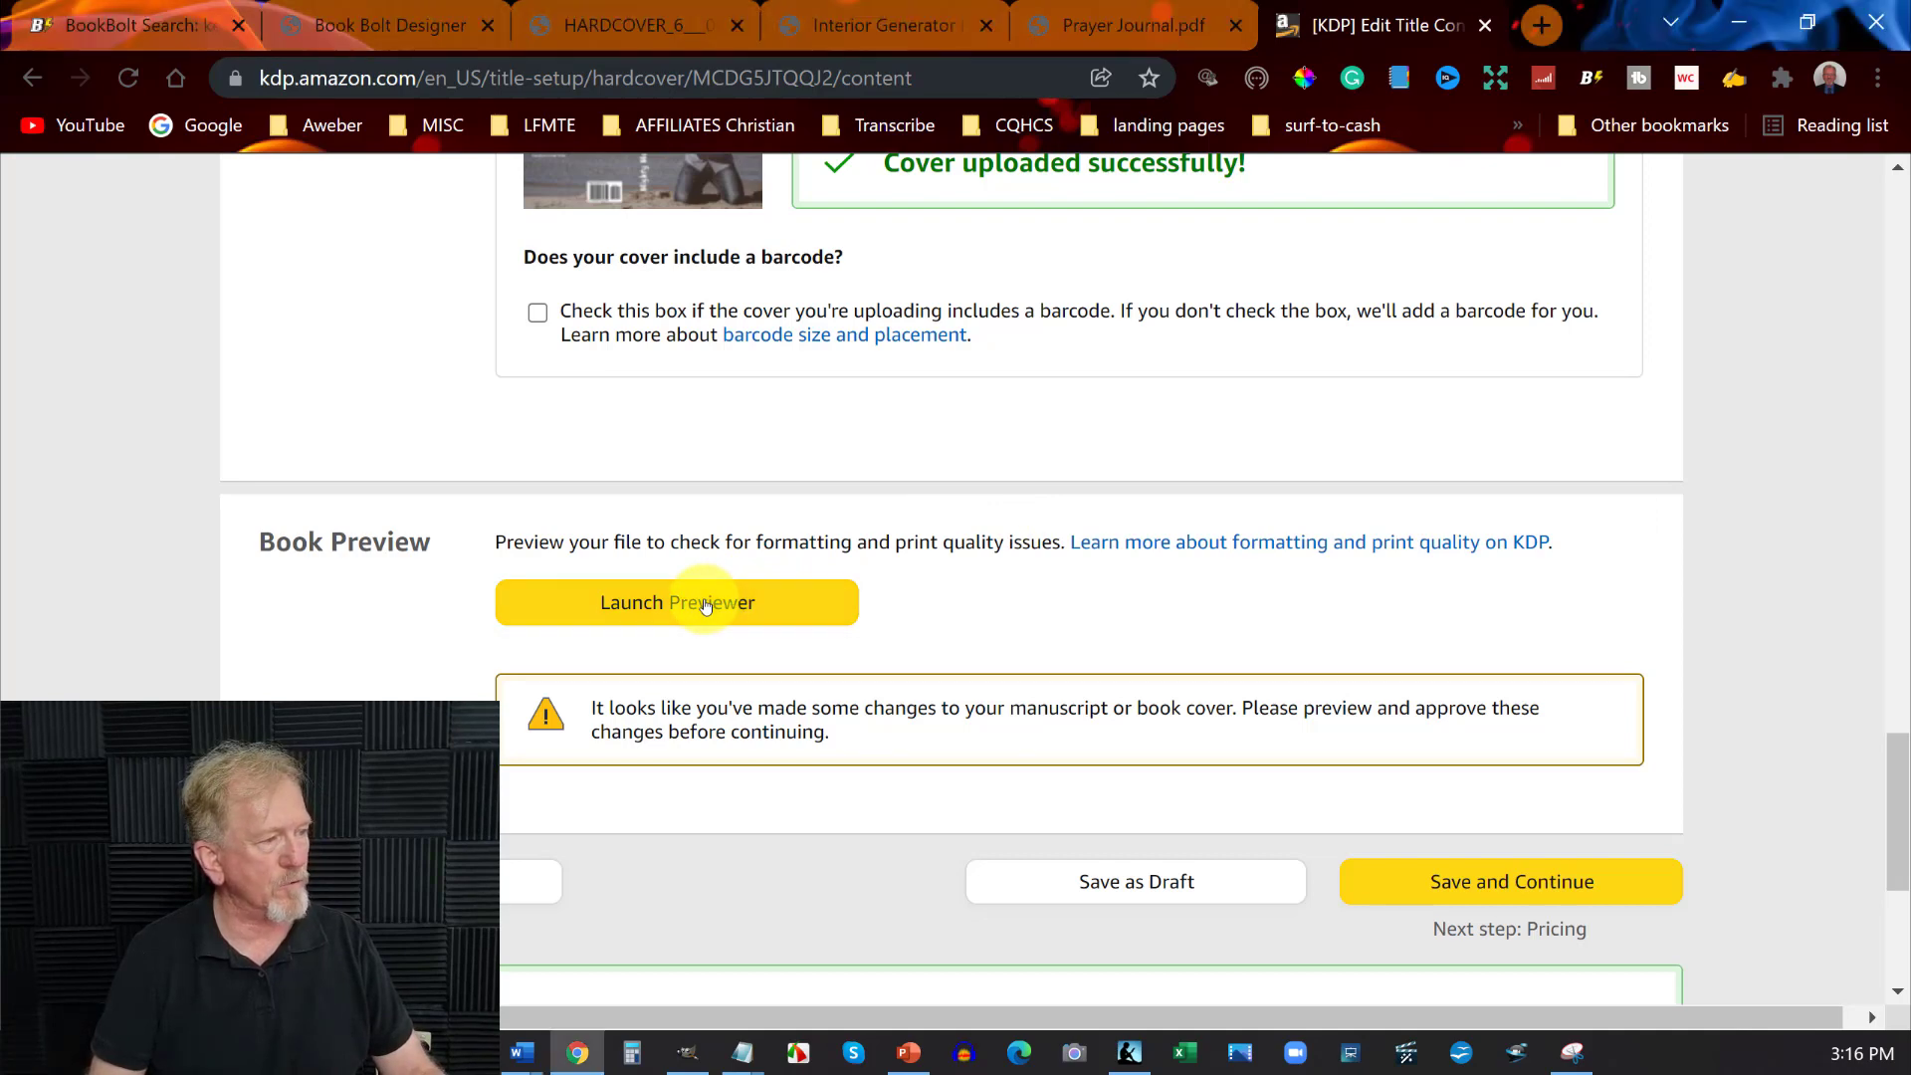
pyautogui.click(895, 700)
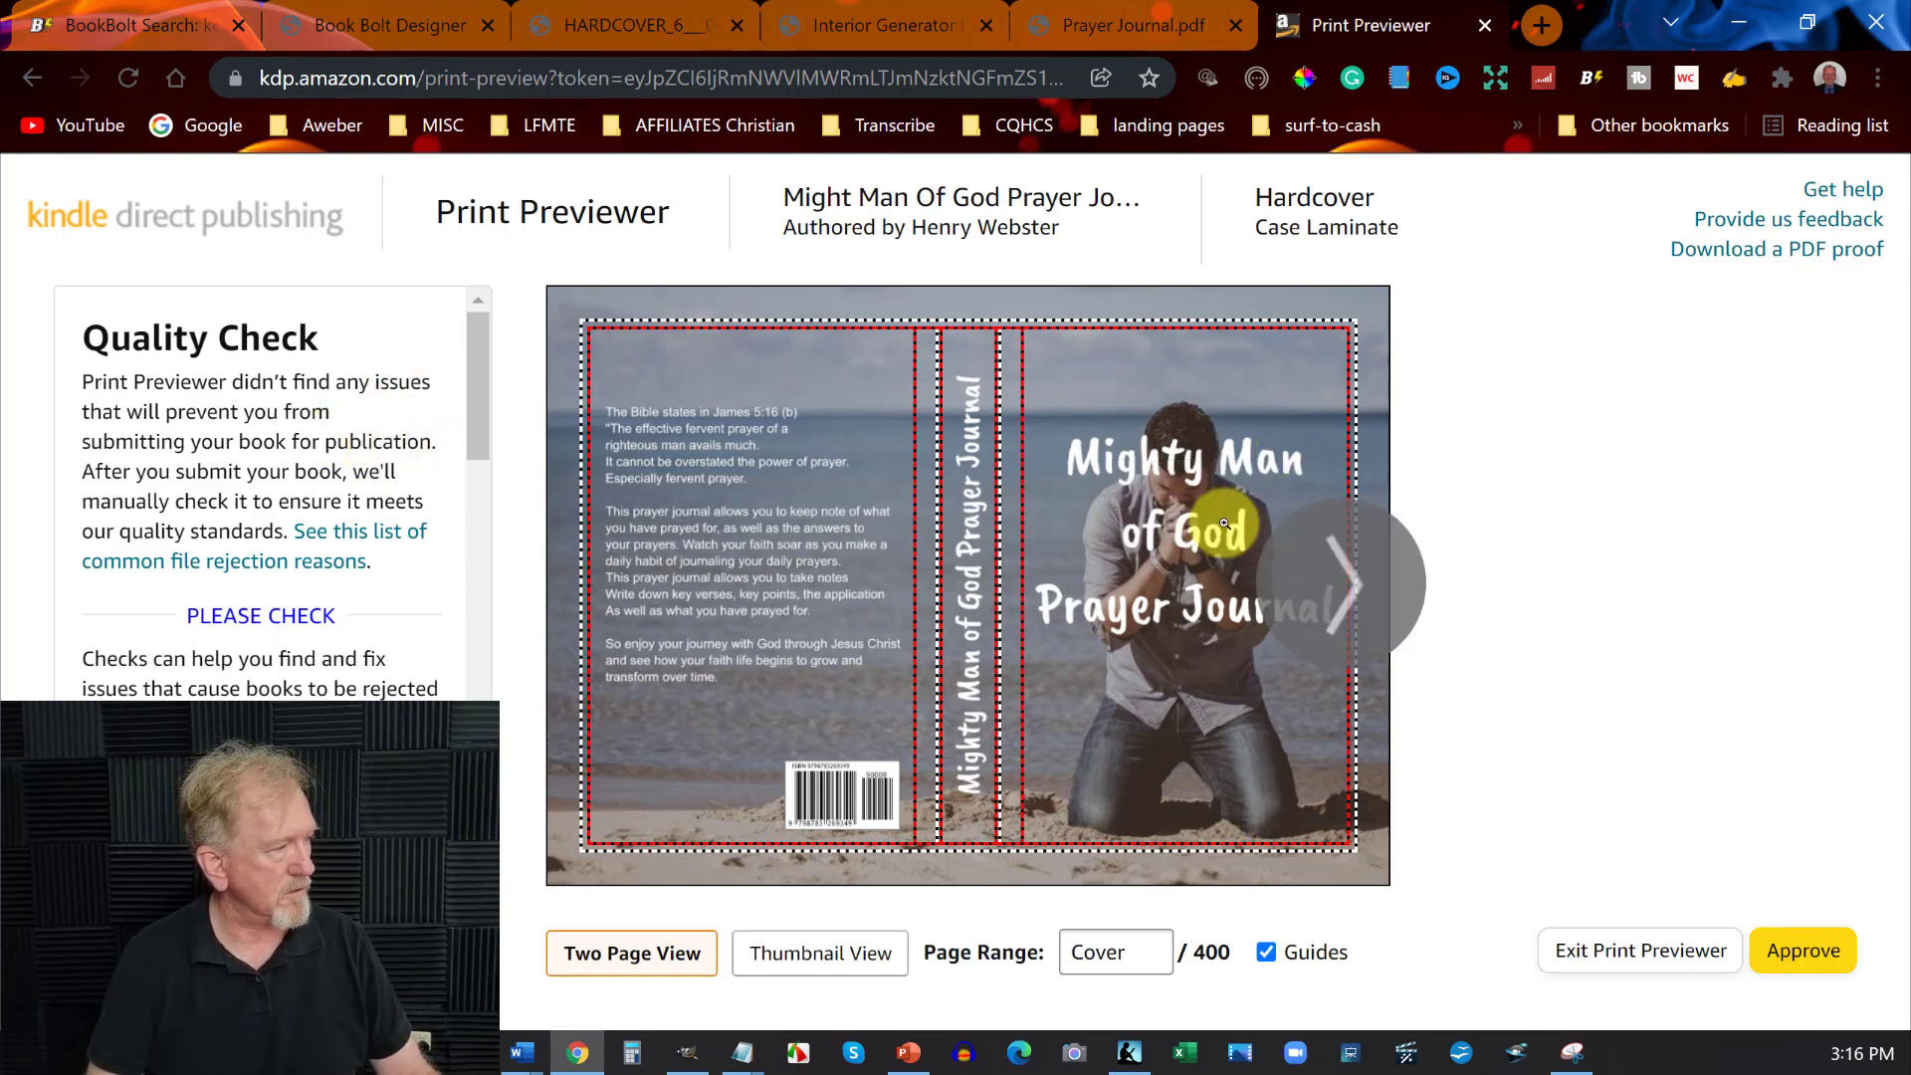
# Page through the interior spreads in the Print Previewer, from the cover past page 11, checking their layout against the guides
pyautogui.click(1352, 583)
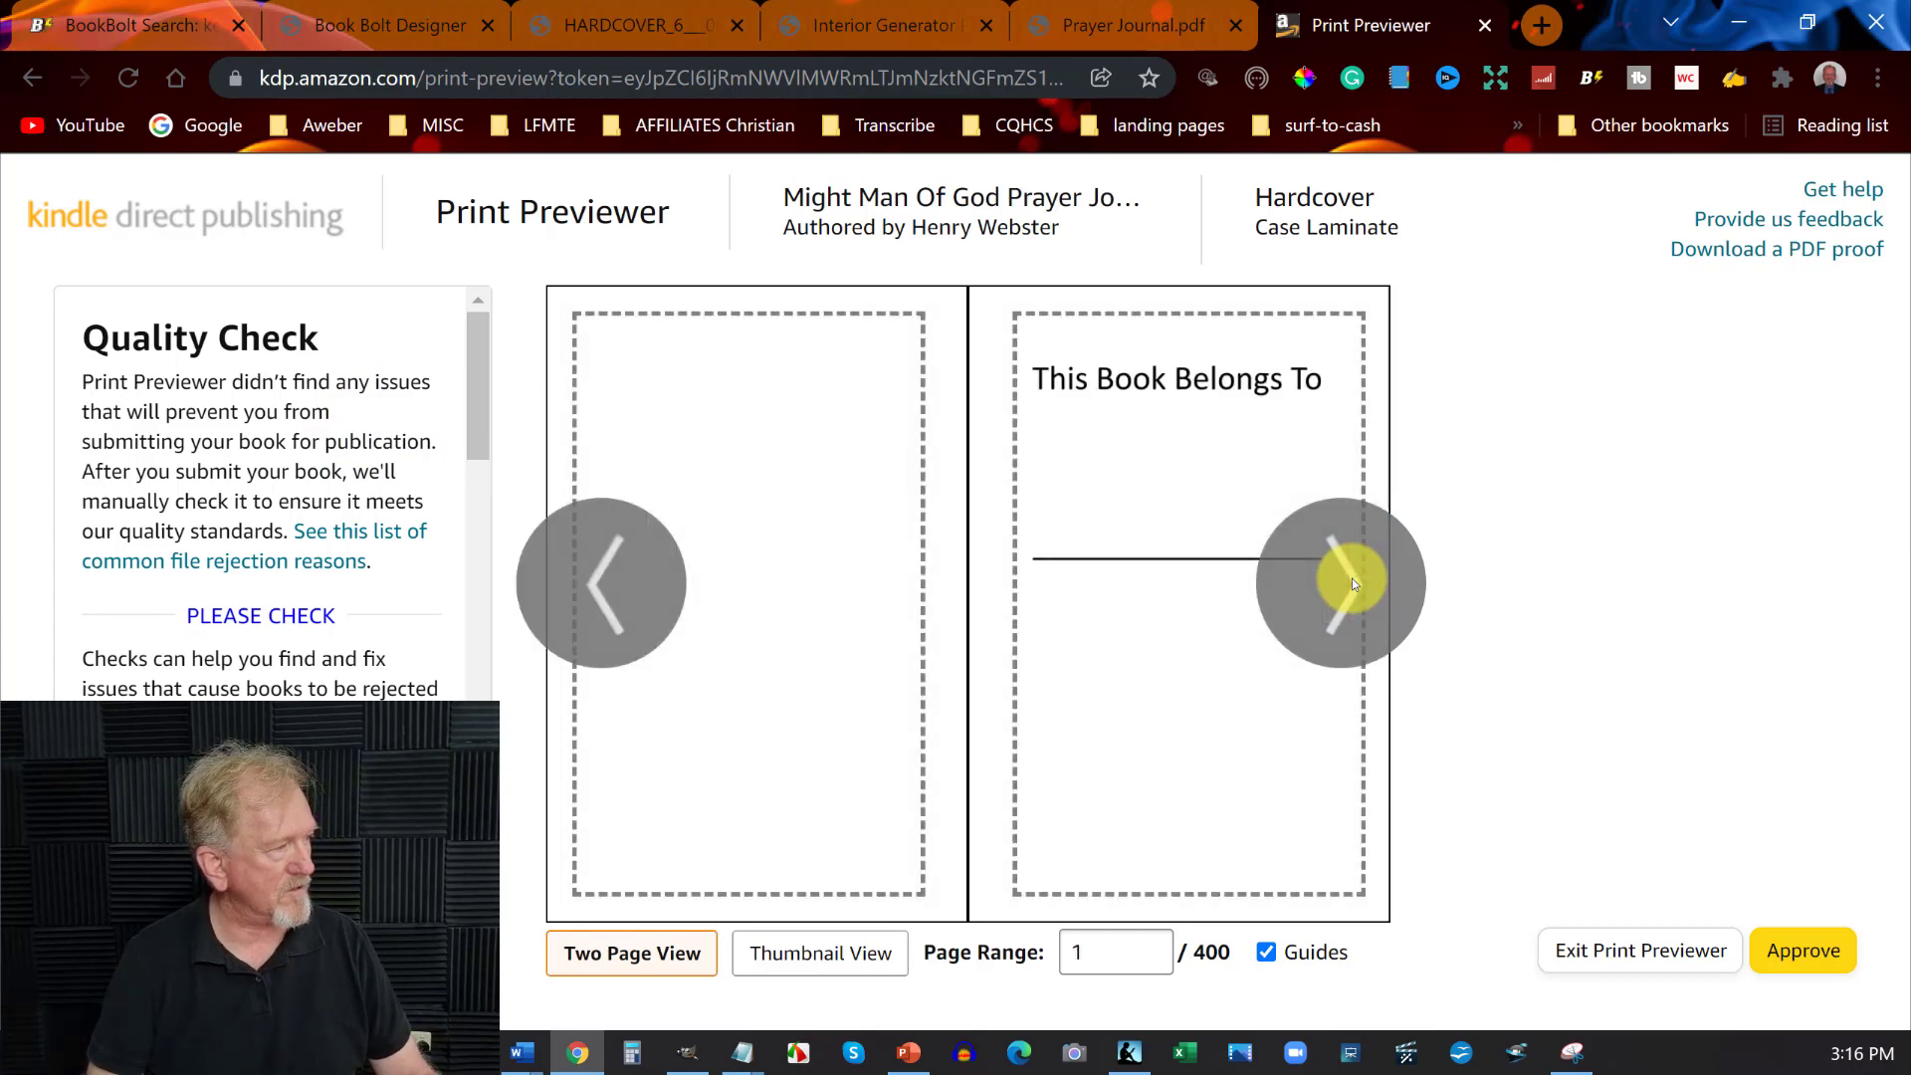
pyautogui.click(1352, 584)
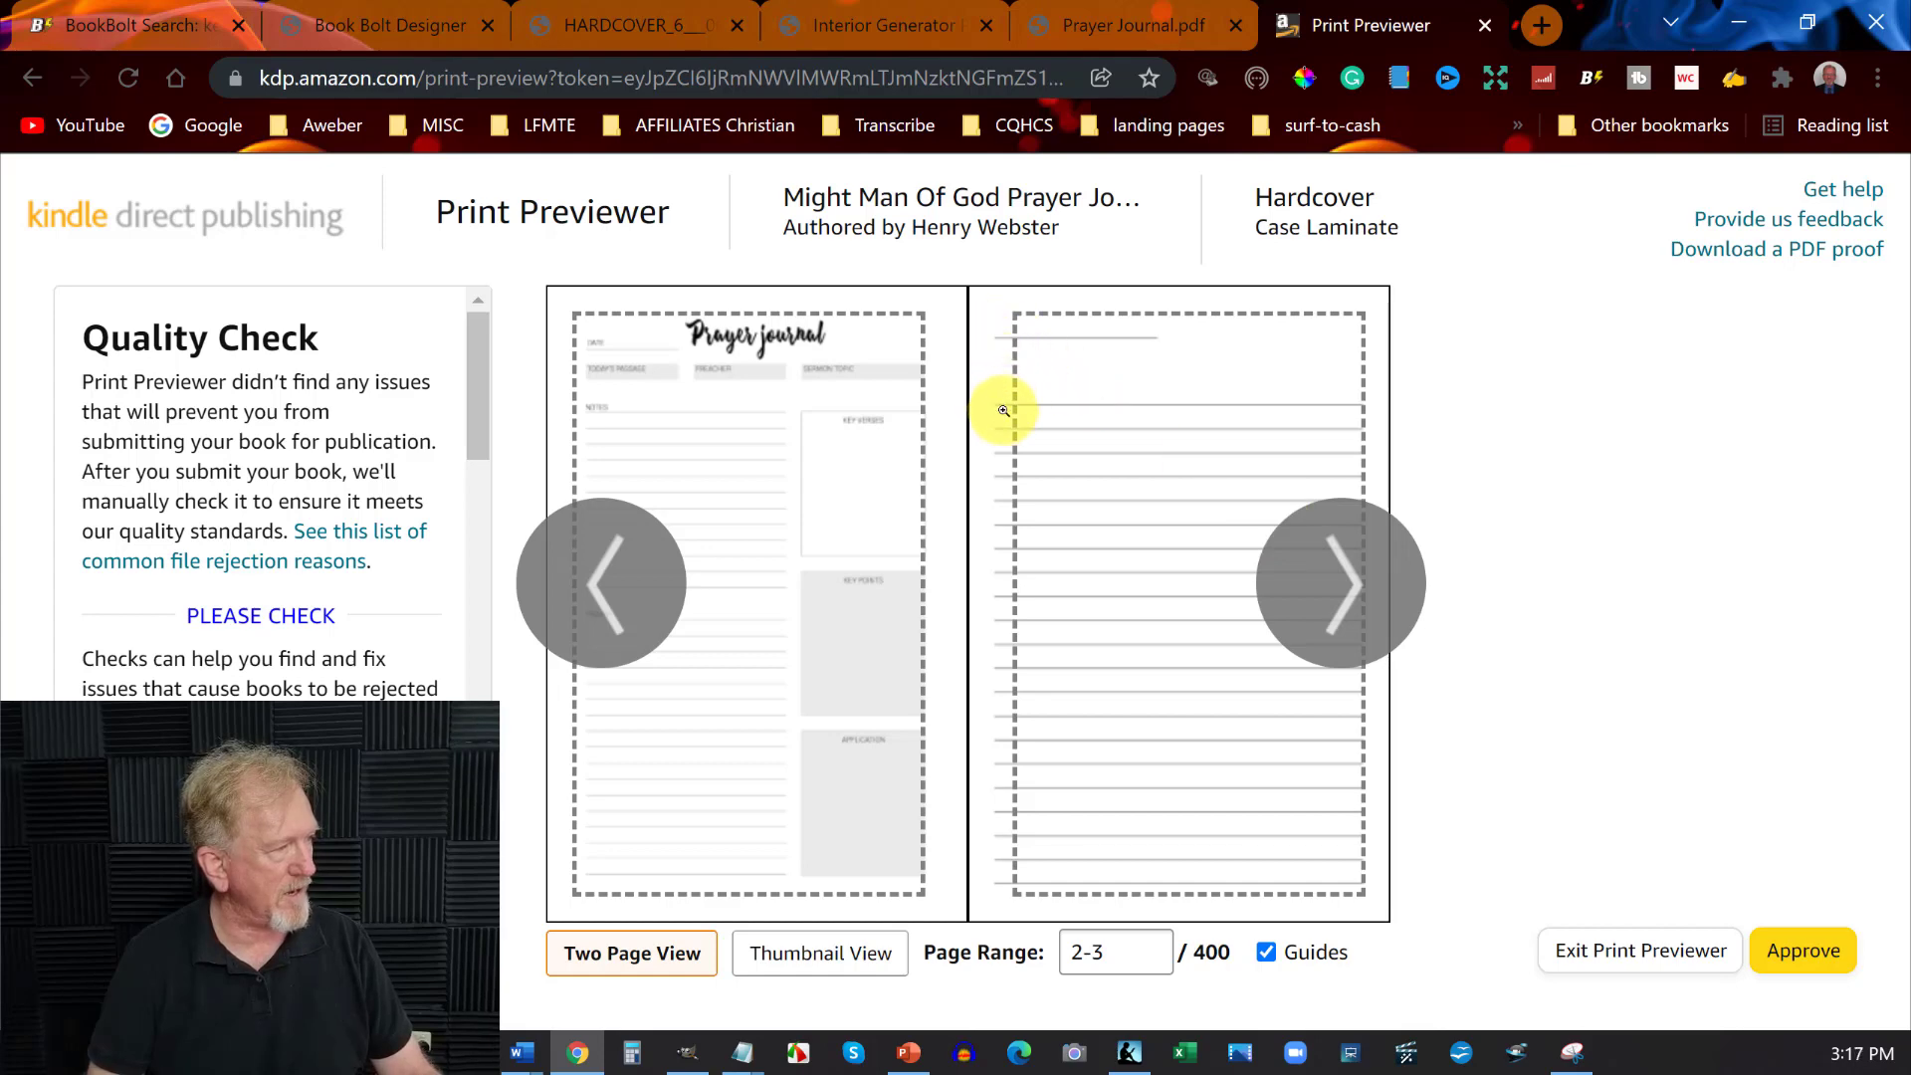
pyautogui.click(1340, 587)
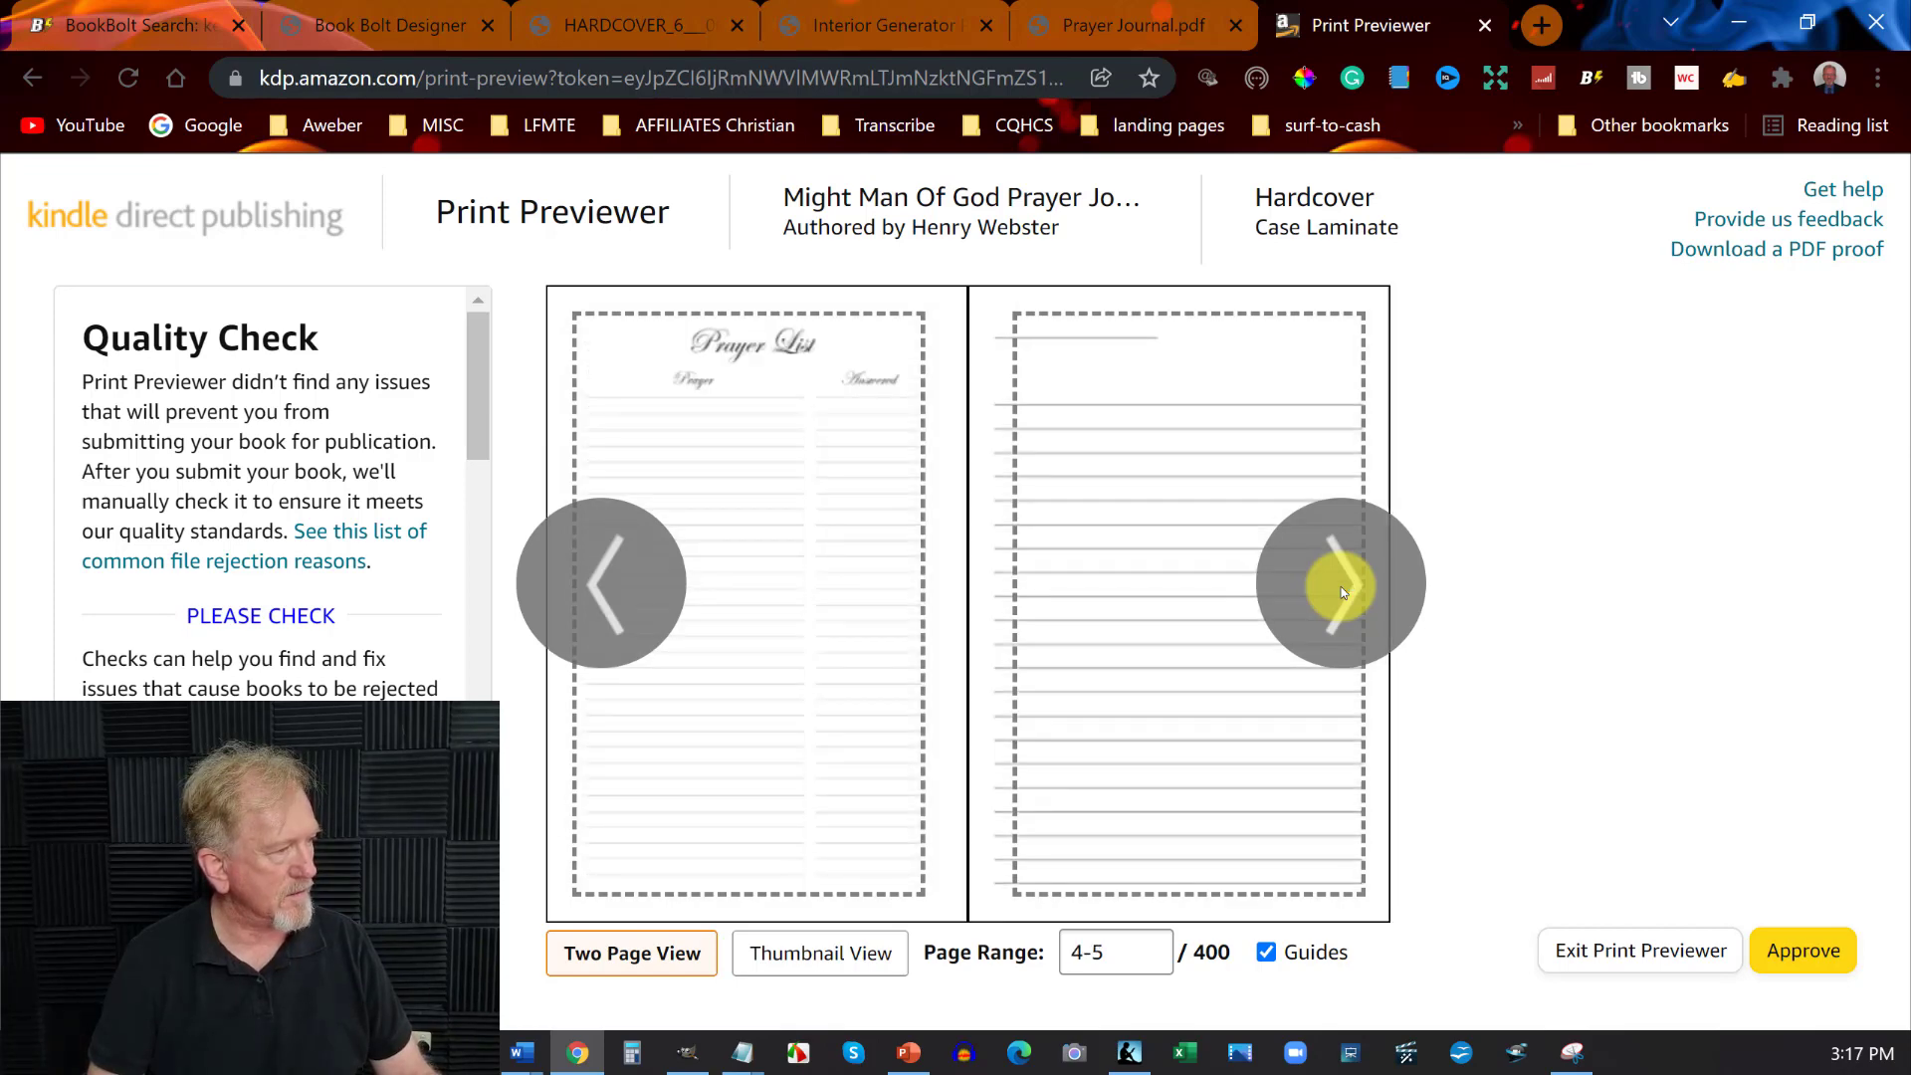
pyautogui.click(1340, 587)
pyautogui.click(1341, 587)
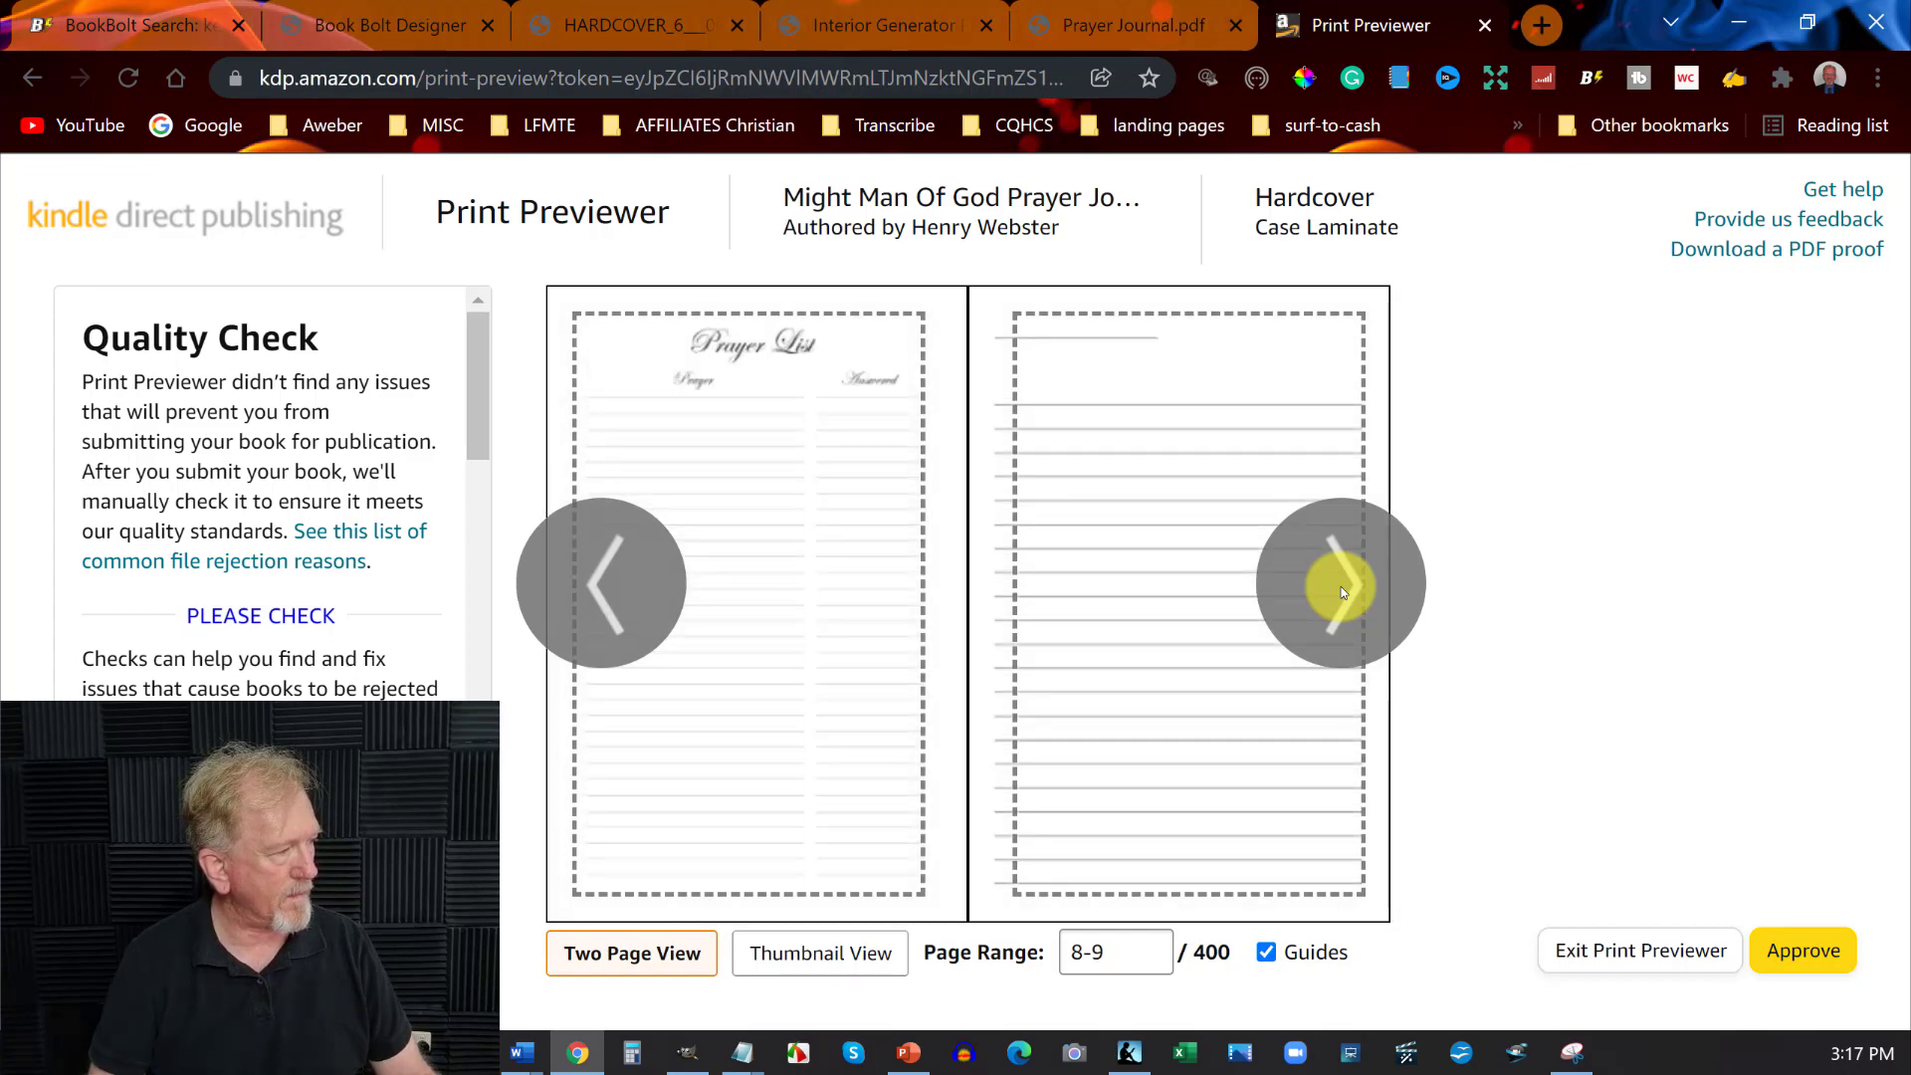
pyautogui.click(1340, 587)
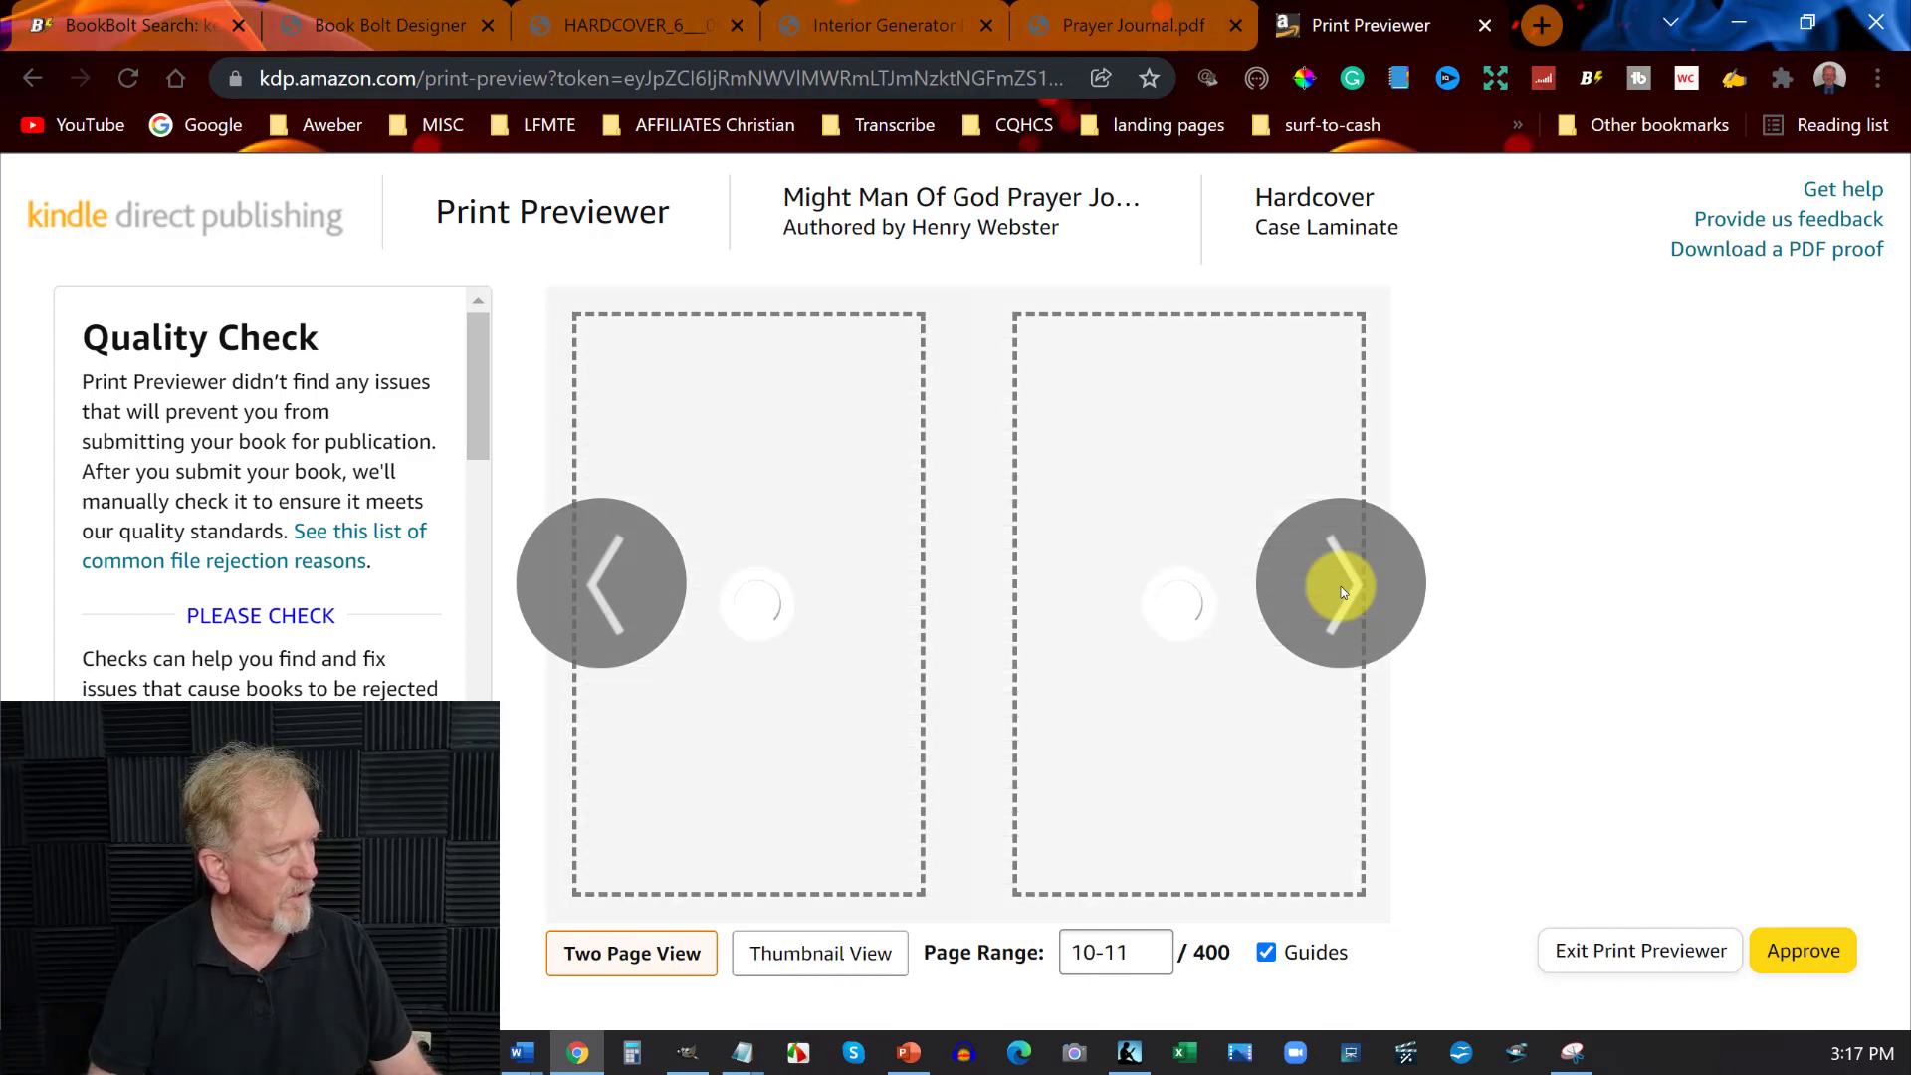
pyautogui.click(1340, 587)
pyautogui.click(1340, 587)
pyautogui.click(1341, 587)
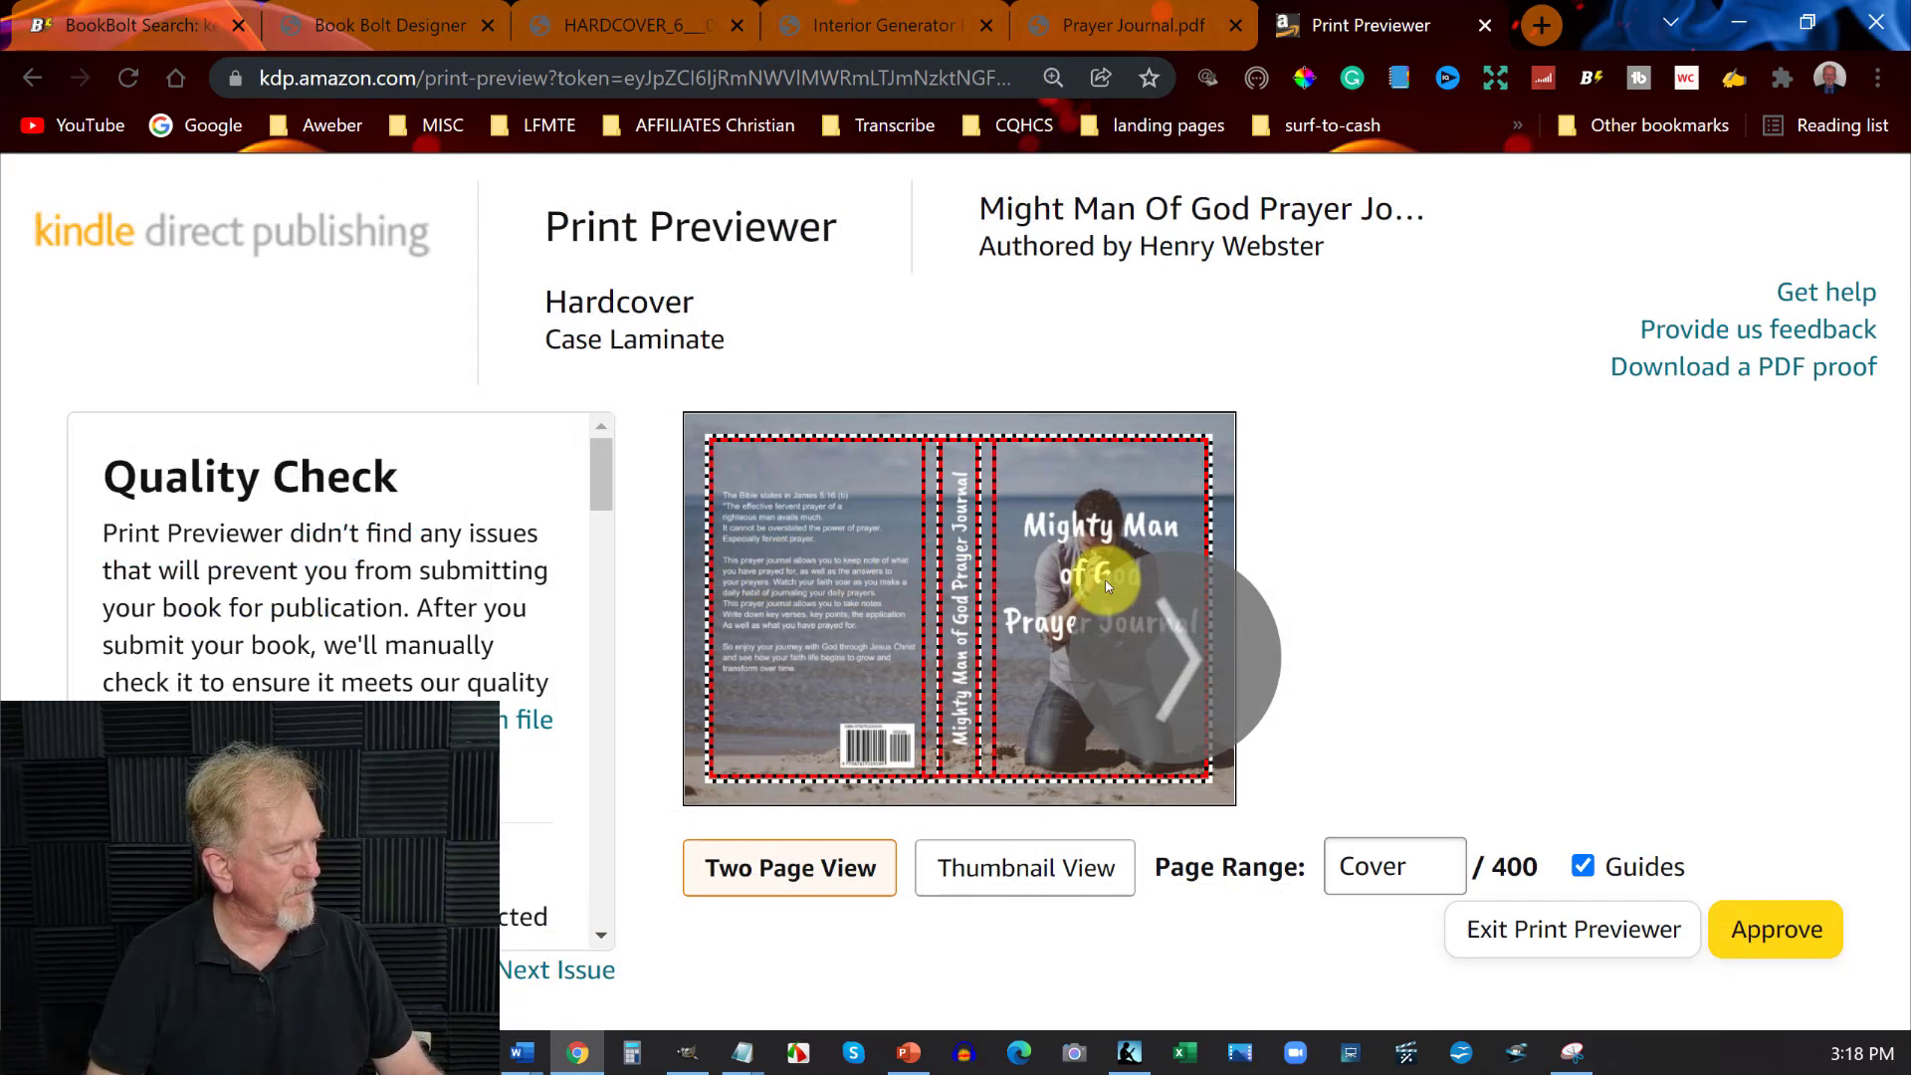
# Inspect the front cover enlarged in the Print Previewer and approve the book proof
pyautogui.click(1018, 535)
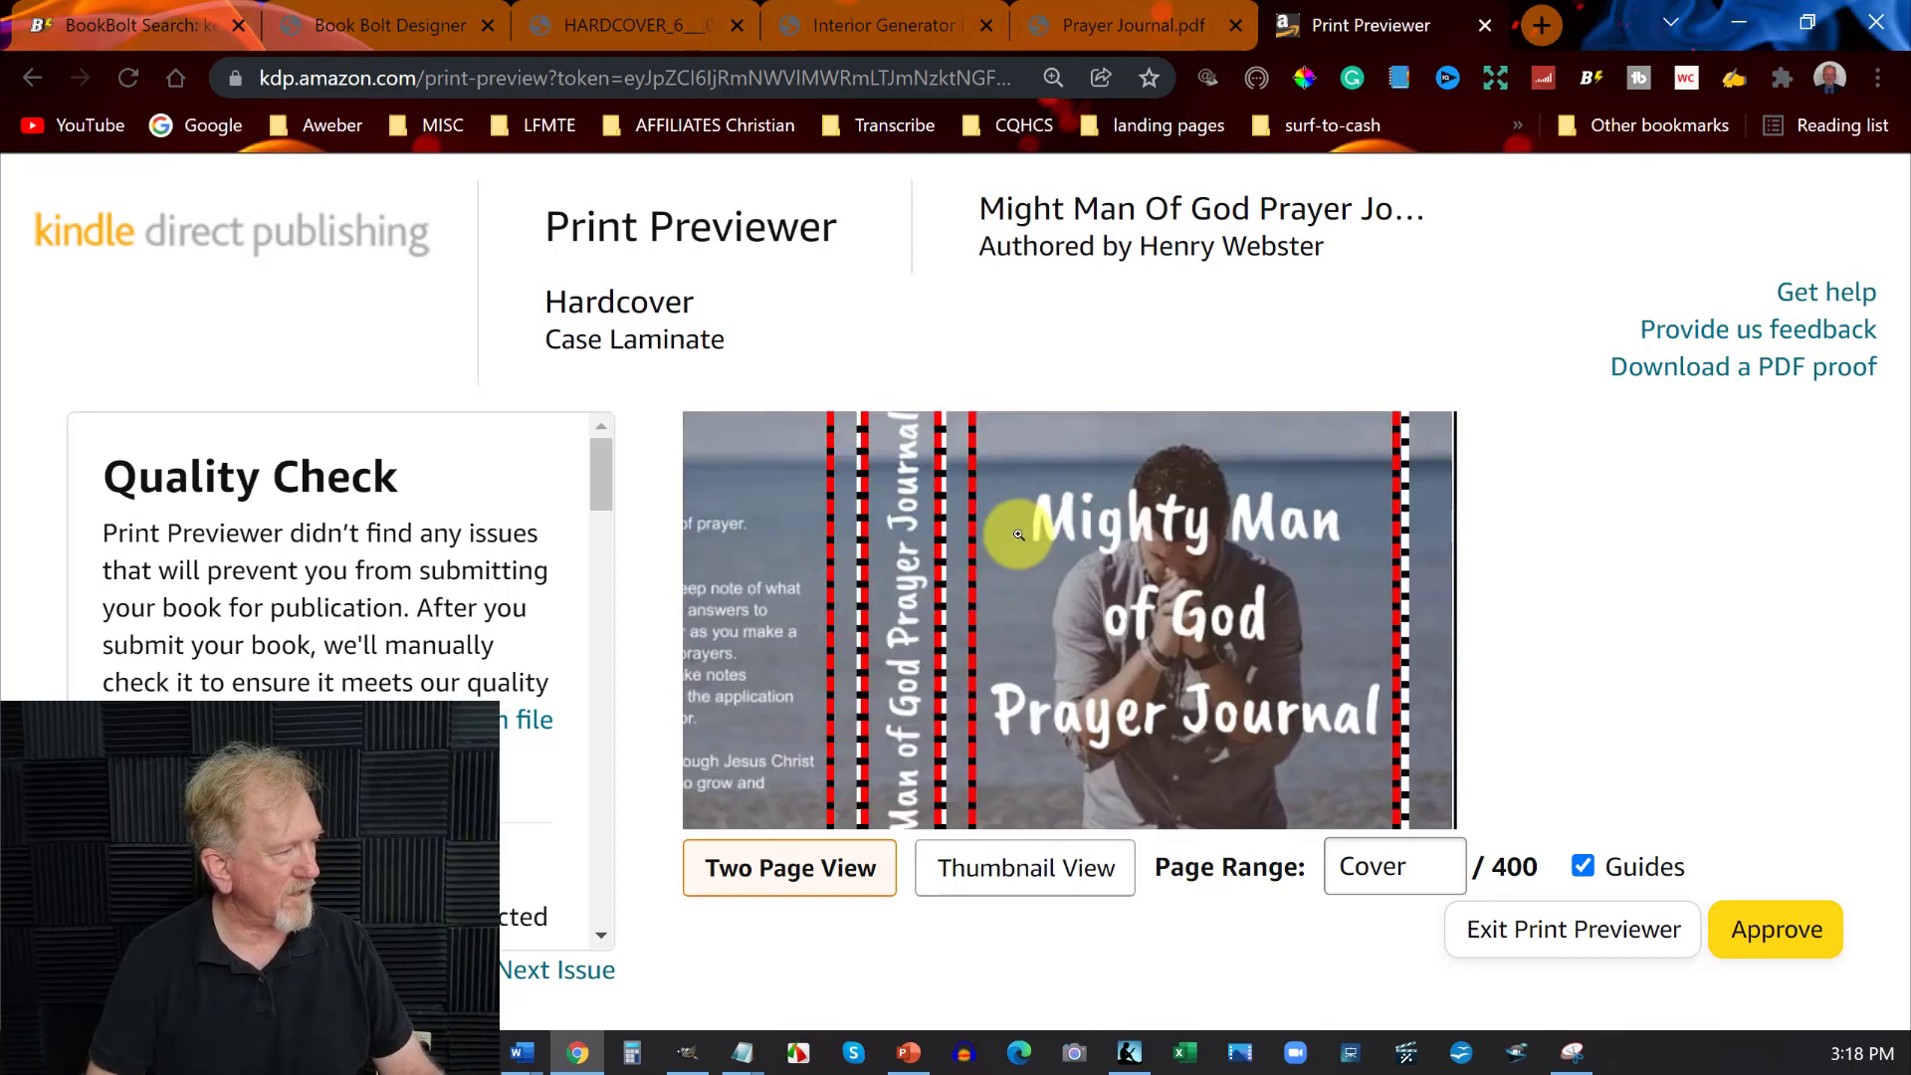
pyautogui.click(1018, 534)
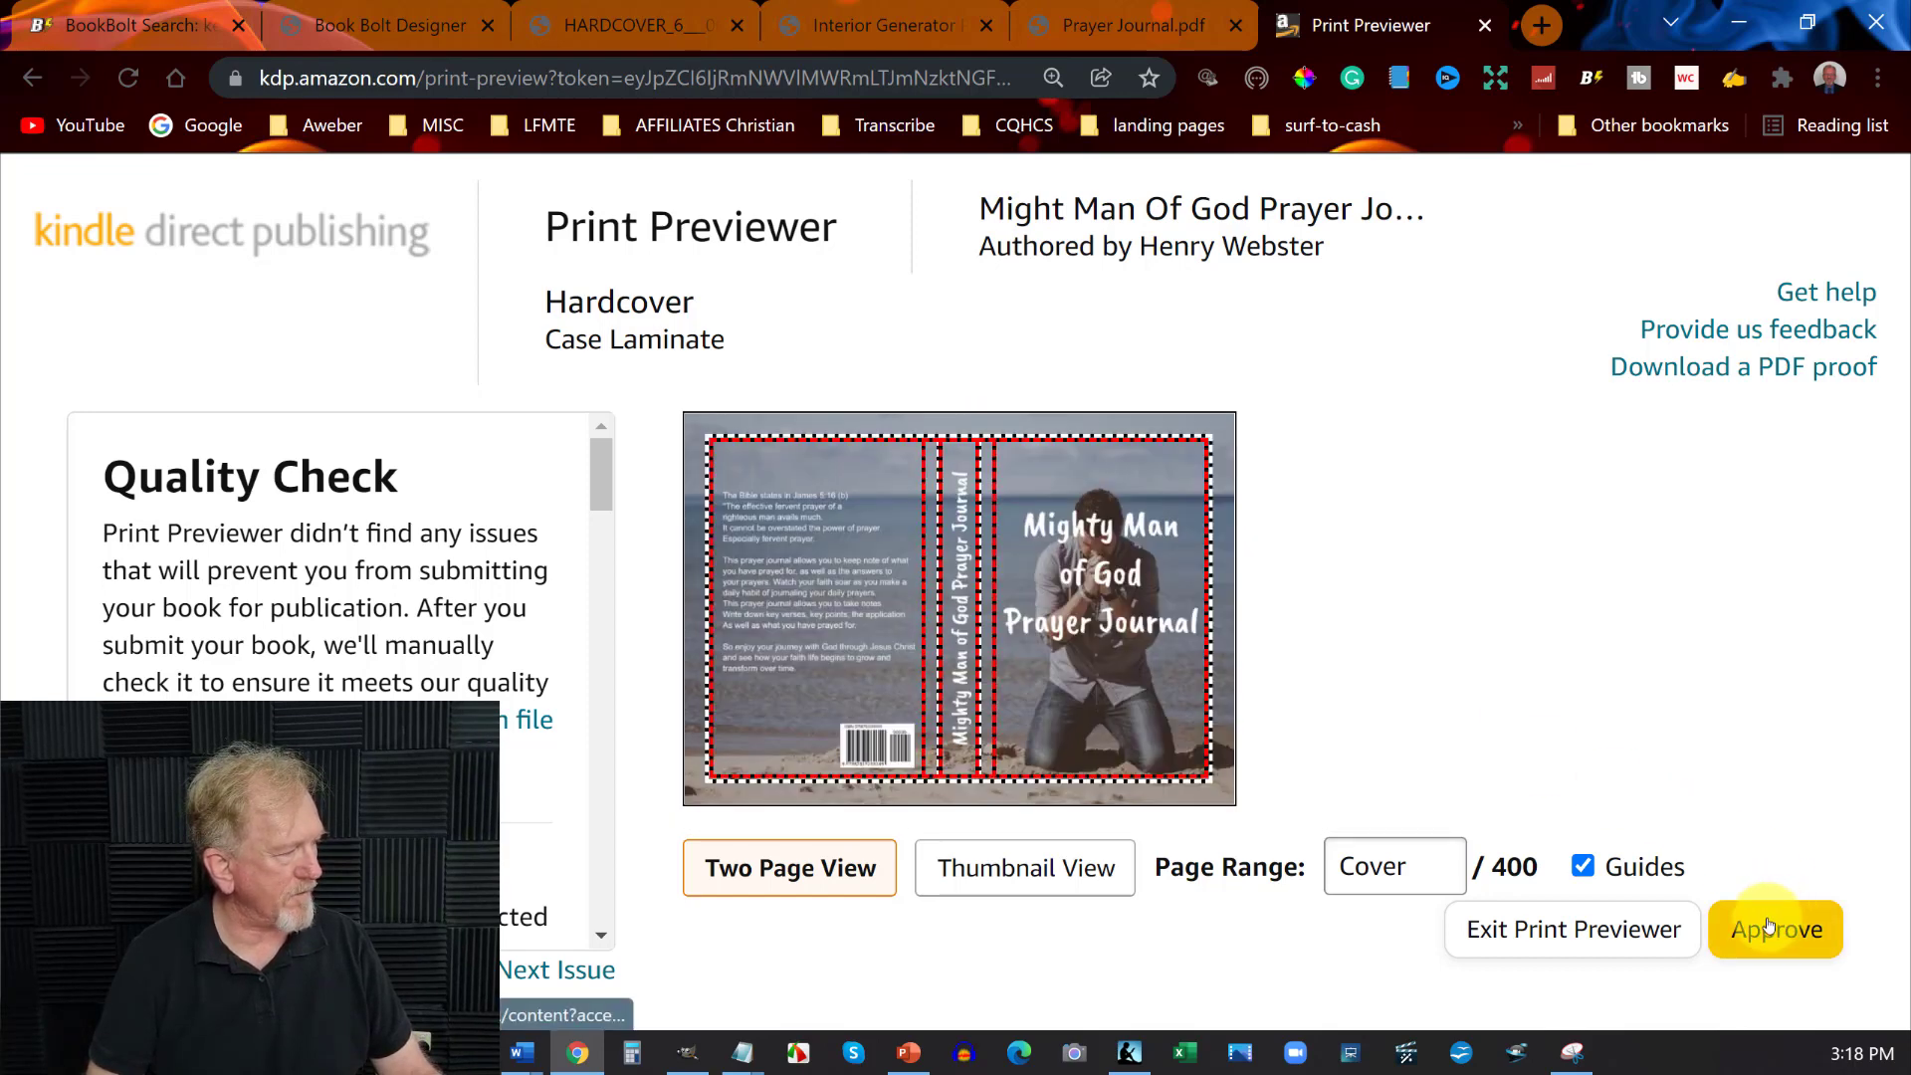
pyautogui.moveTo(1003, 567)
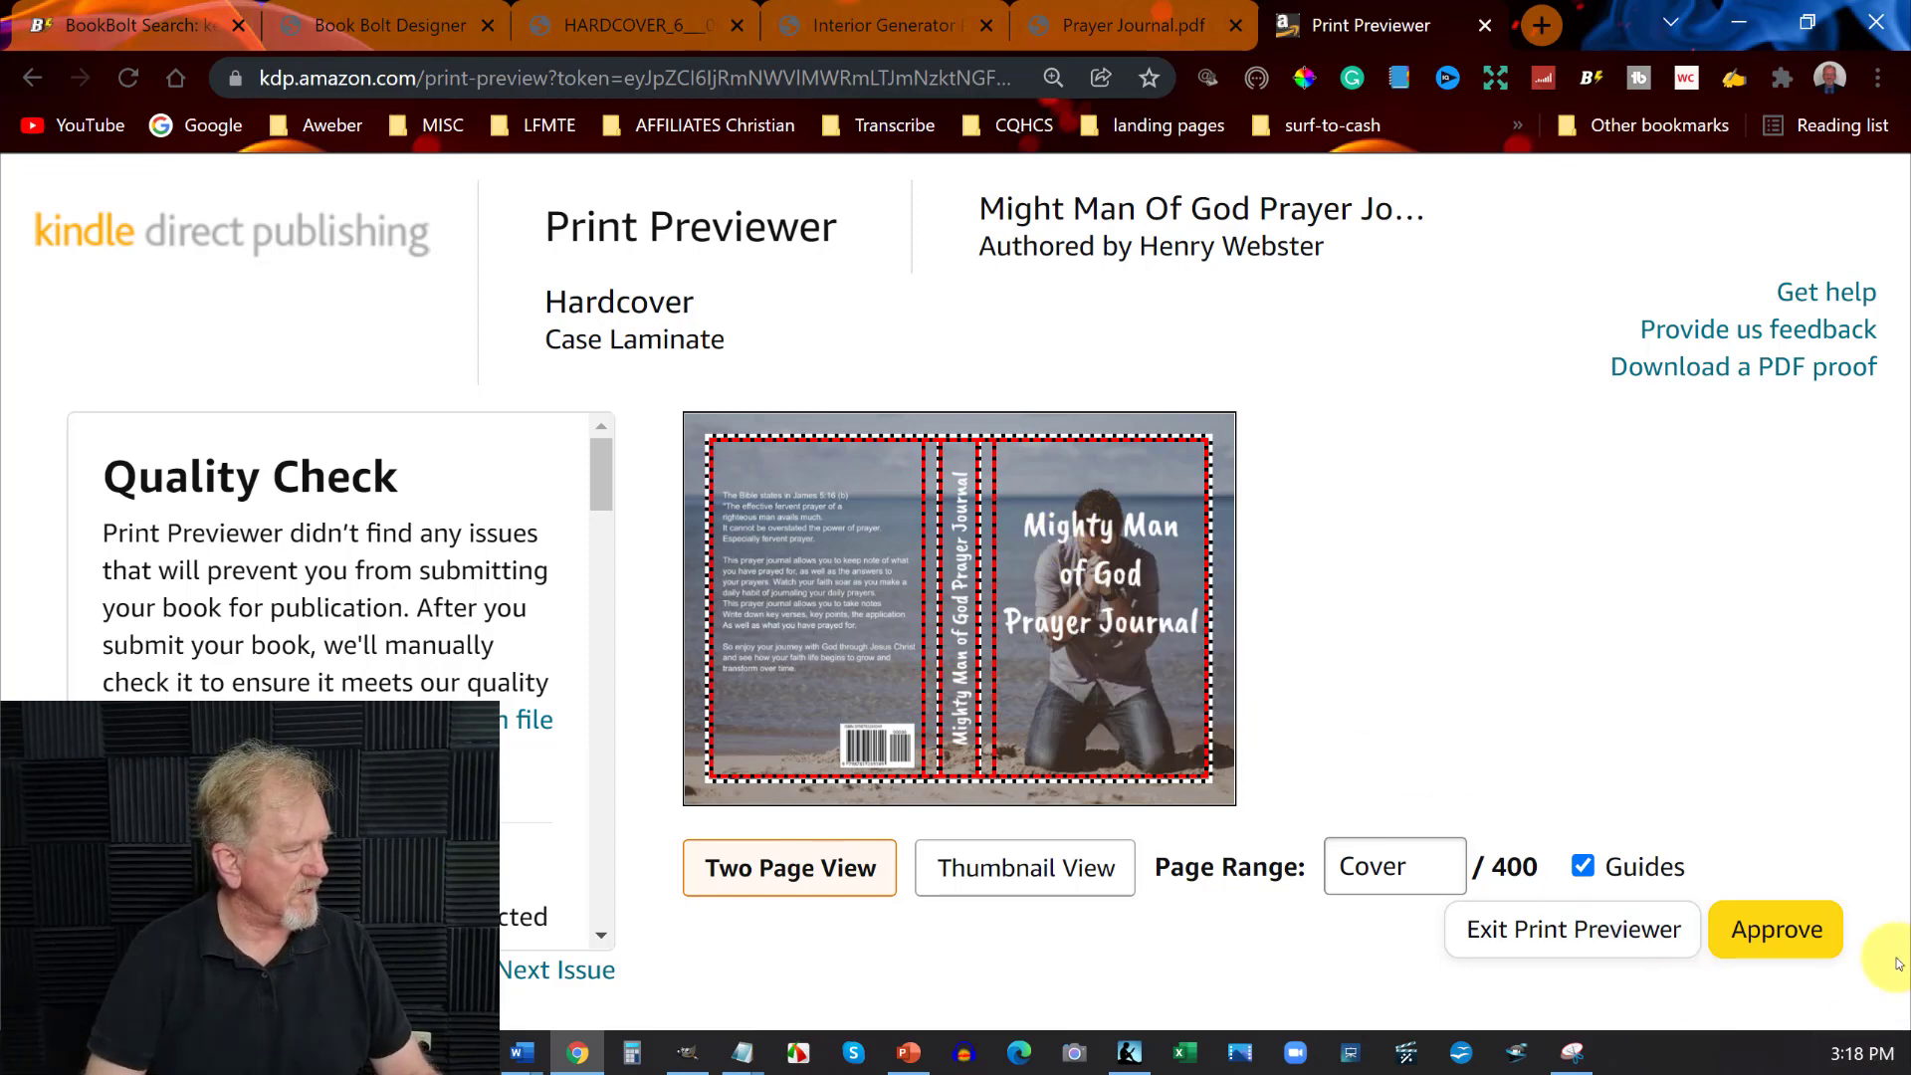
pyautogui.click(1768, 932)
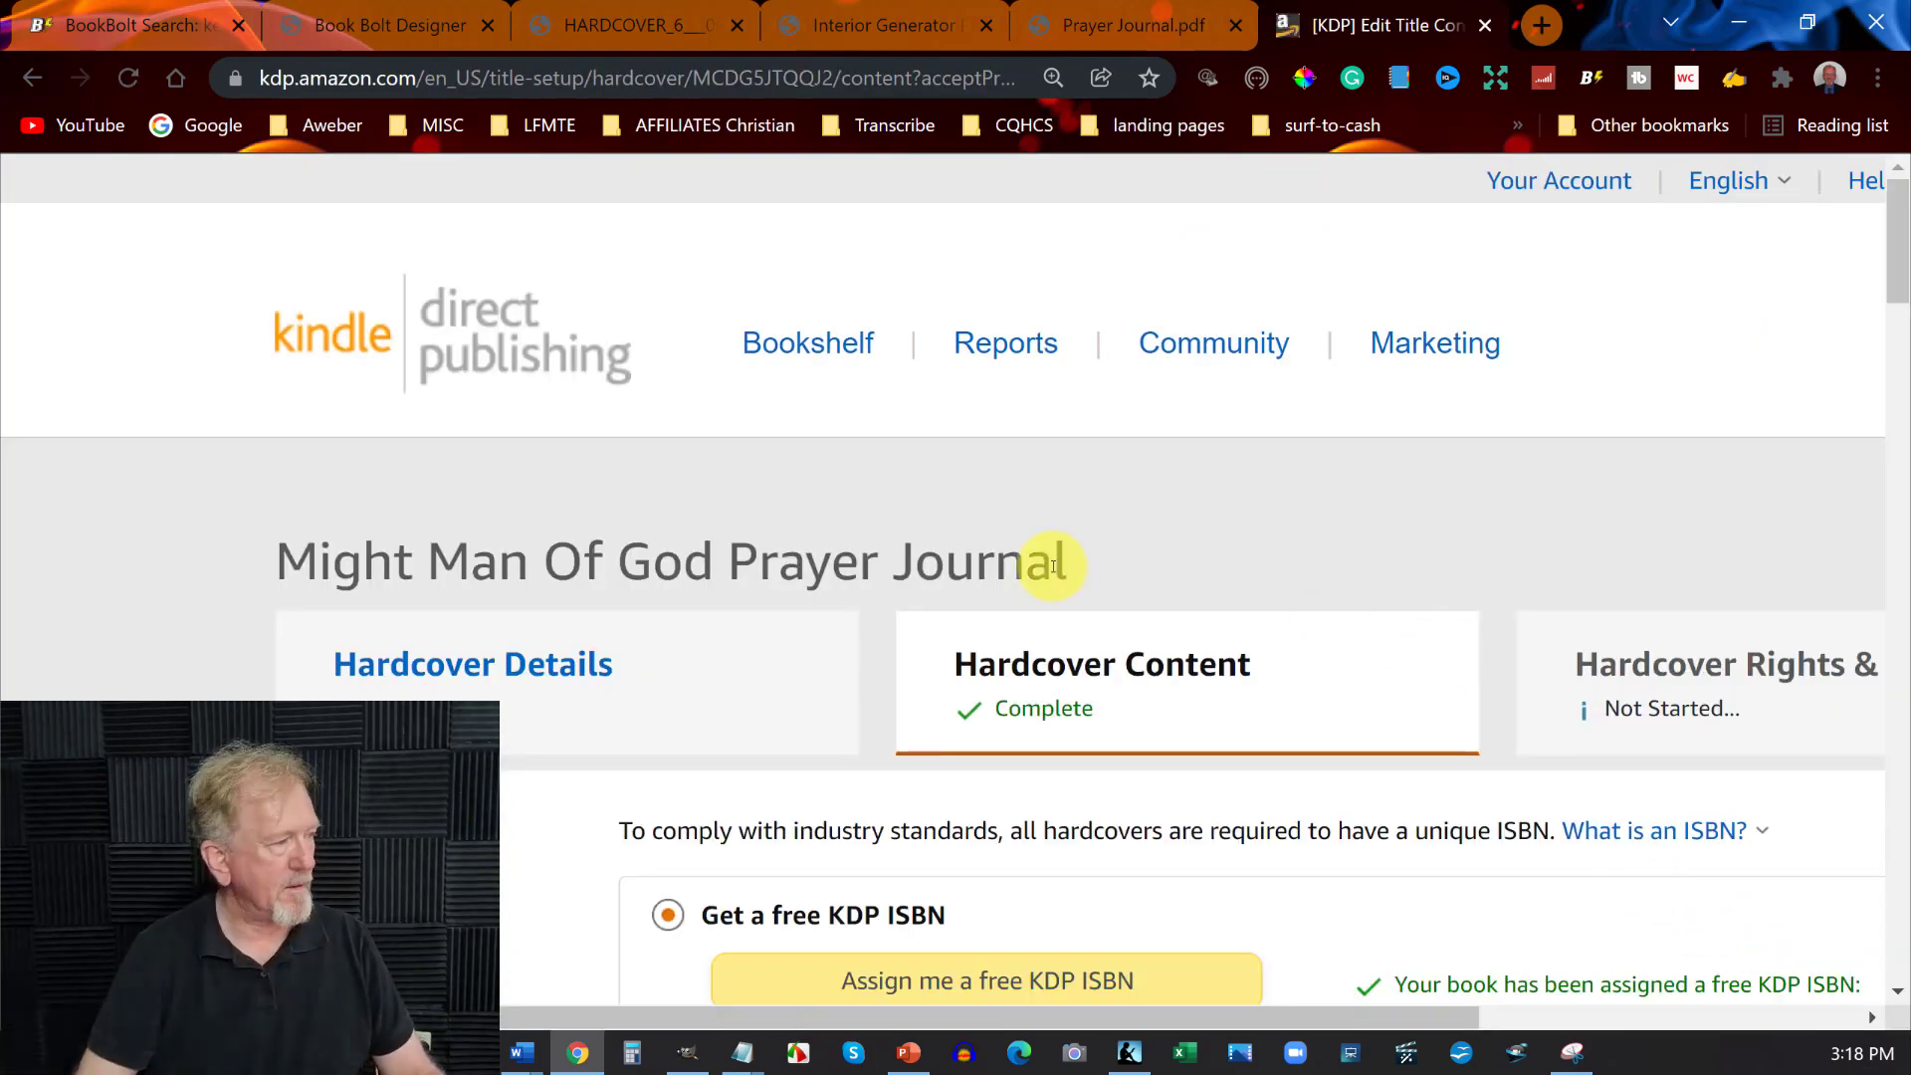
# Review the hardcover content settings and printing cost summary, and save them to continue to Rights & Pricing
pyautogui.scroll(-4, 1067, 548)
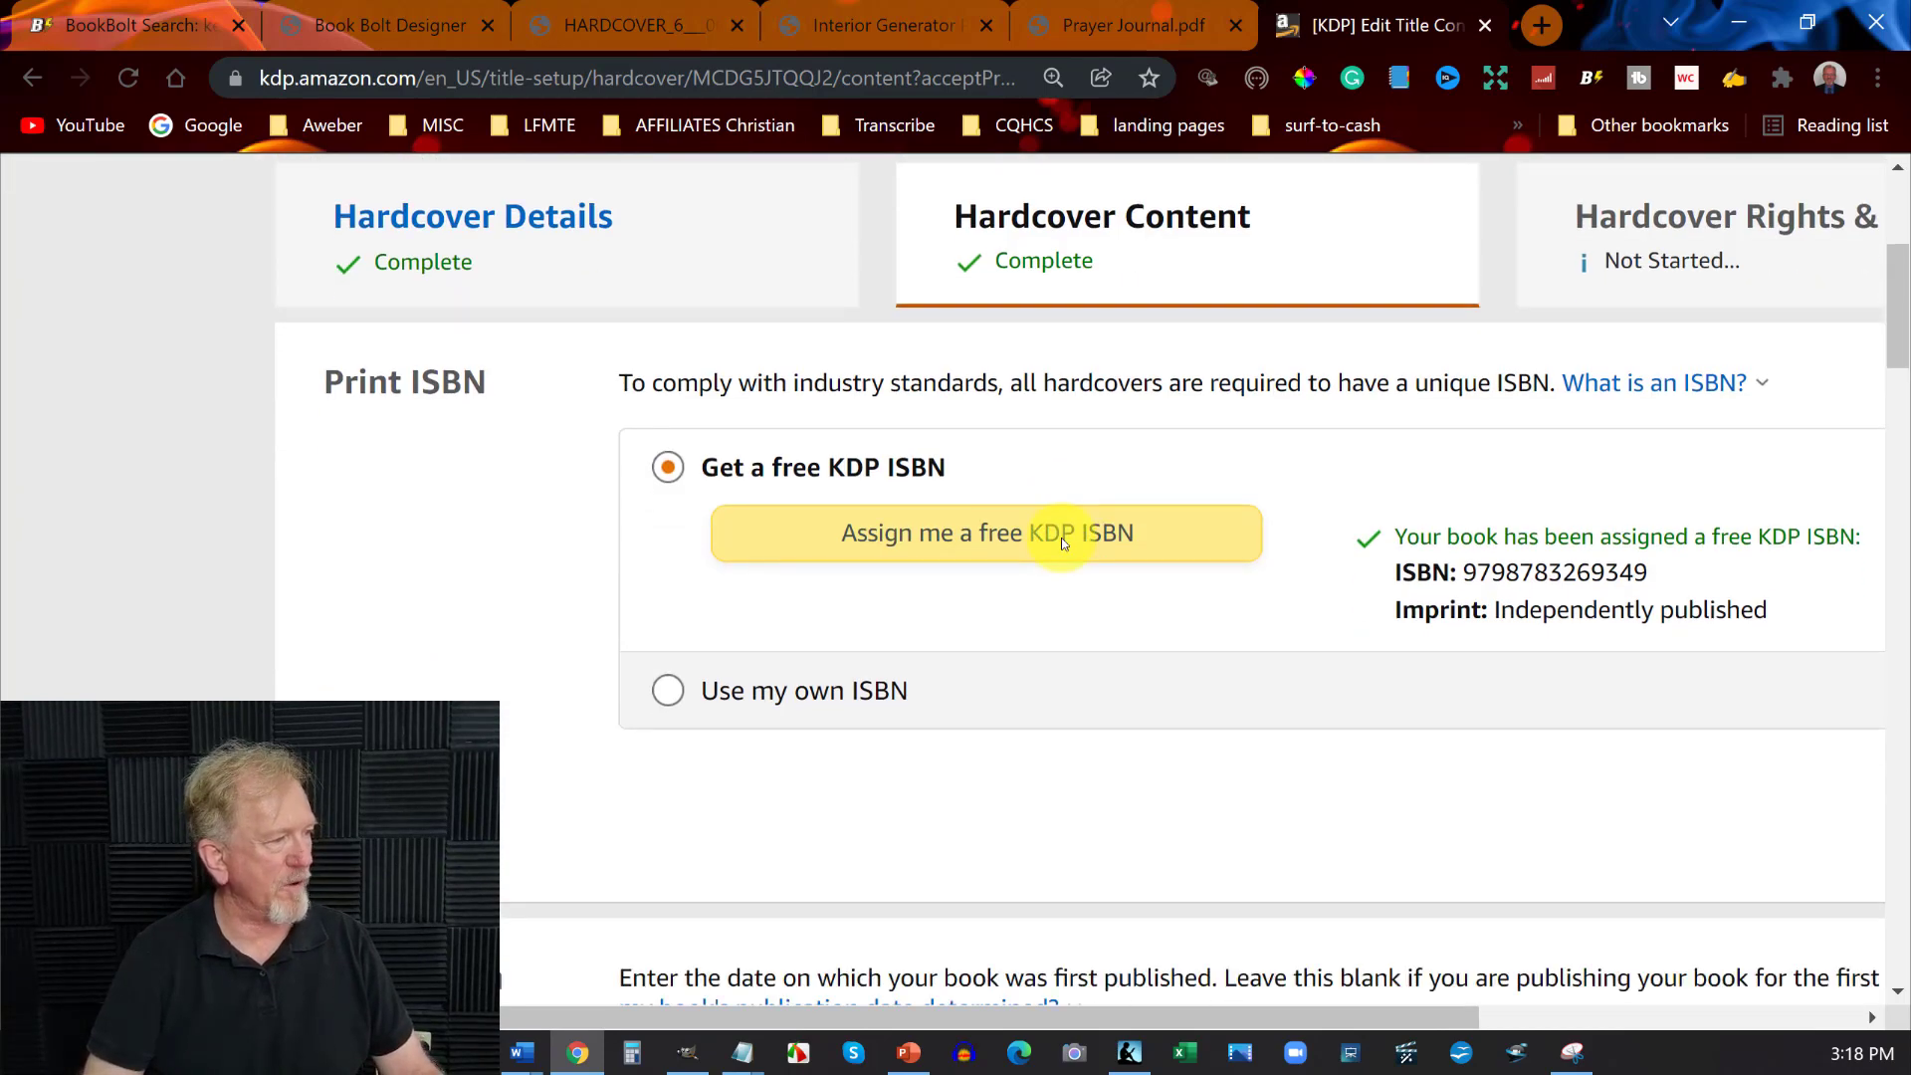
pyautogui.hotkey('ctrl', '0')
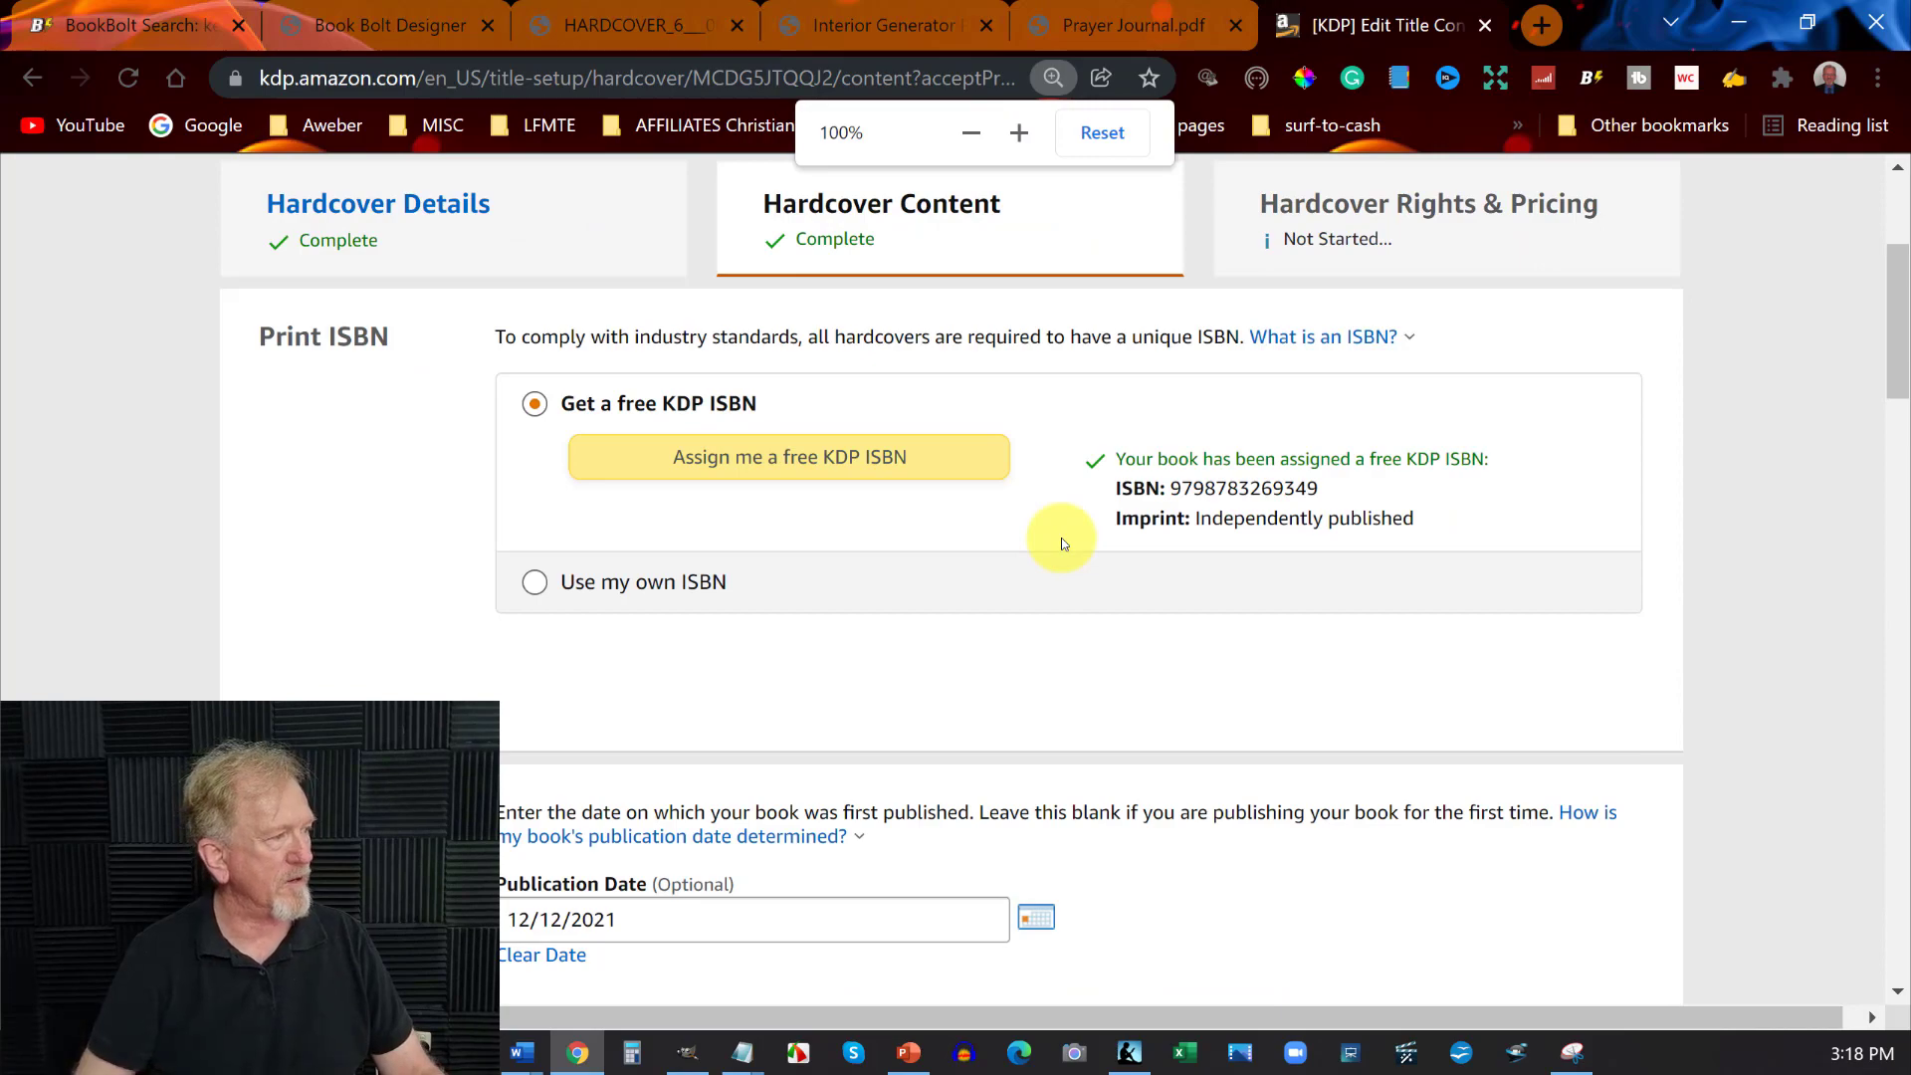
pyautogui.scroll(-6, 1022, 487)
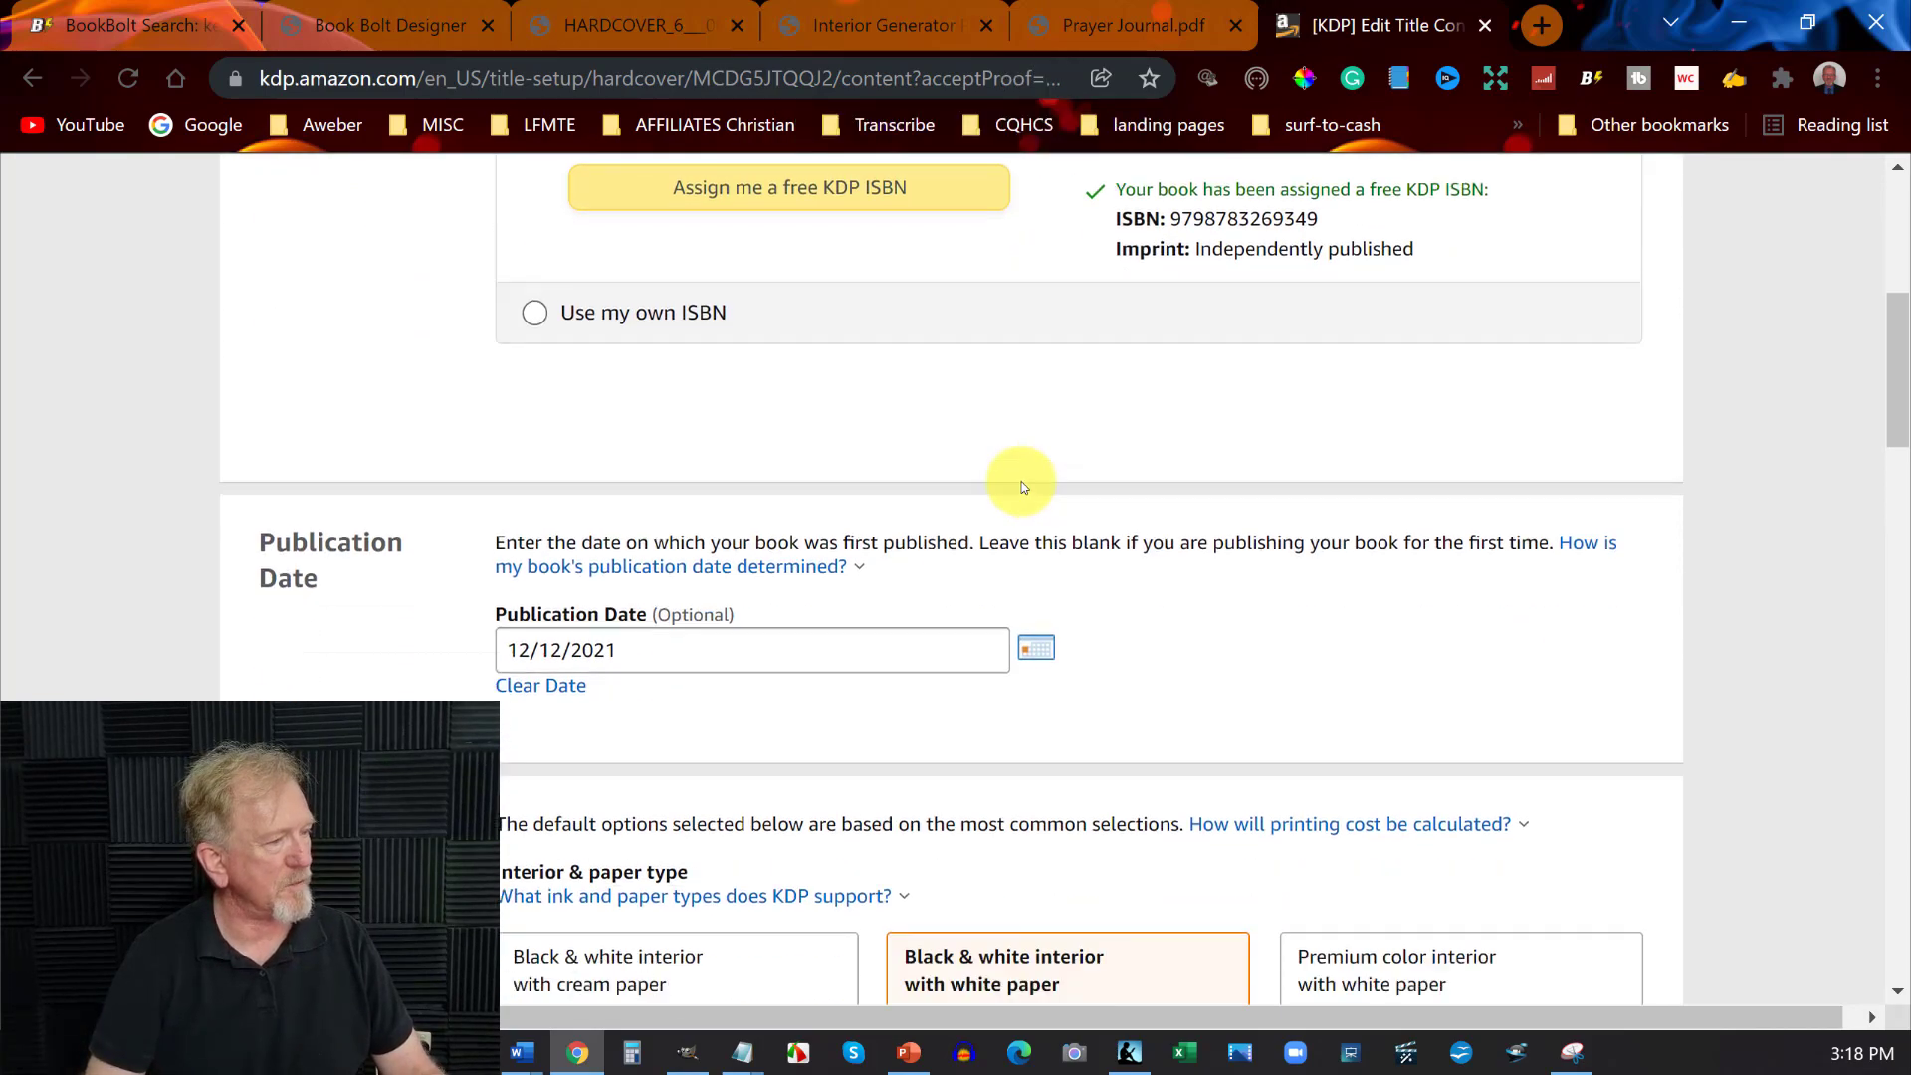
pyautogui.scroll(-12, 1022, 487)
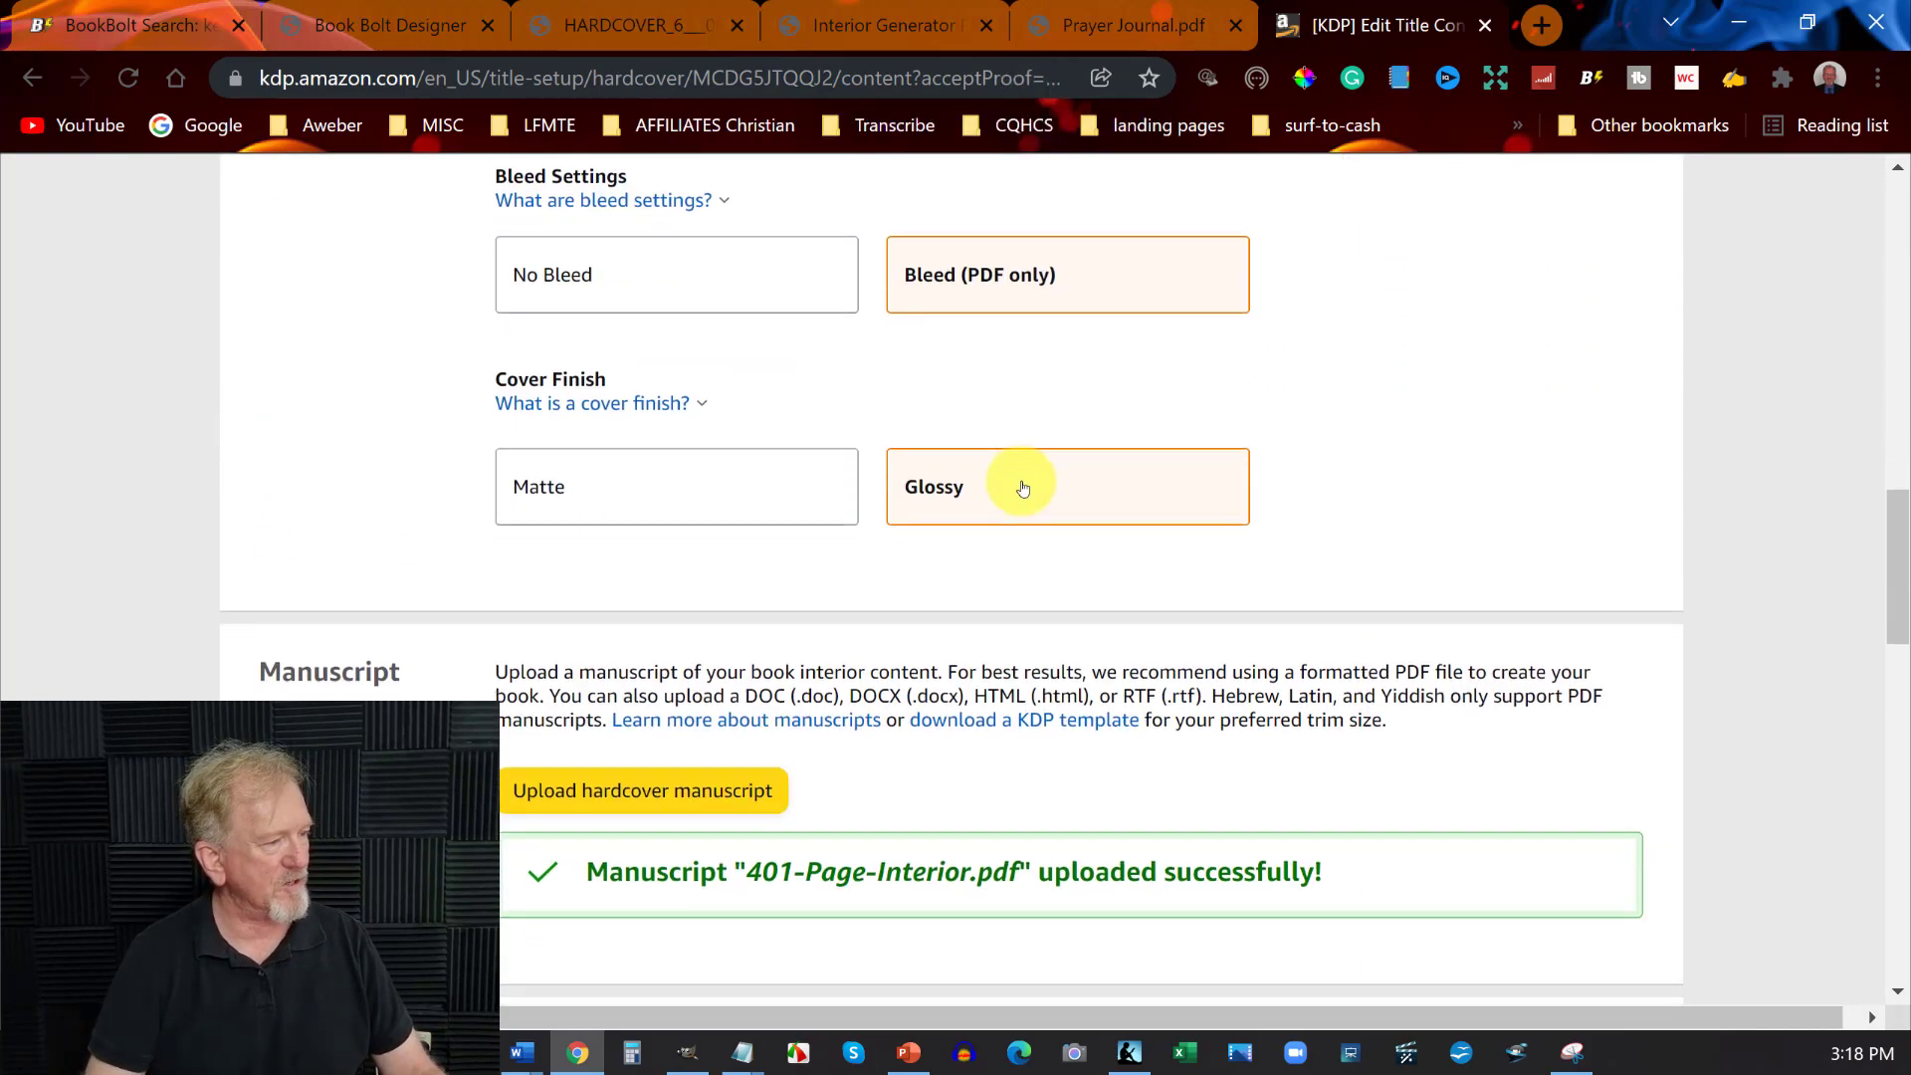
pyautogui.scroll(-3, 1022, 487)
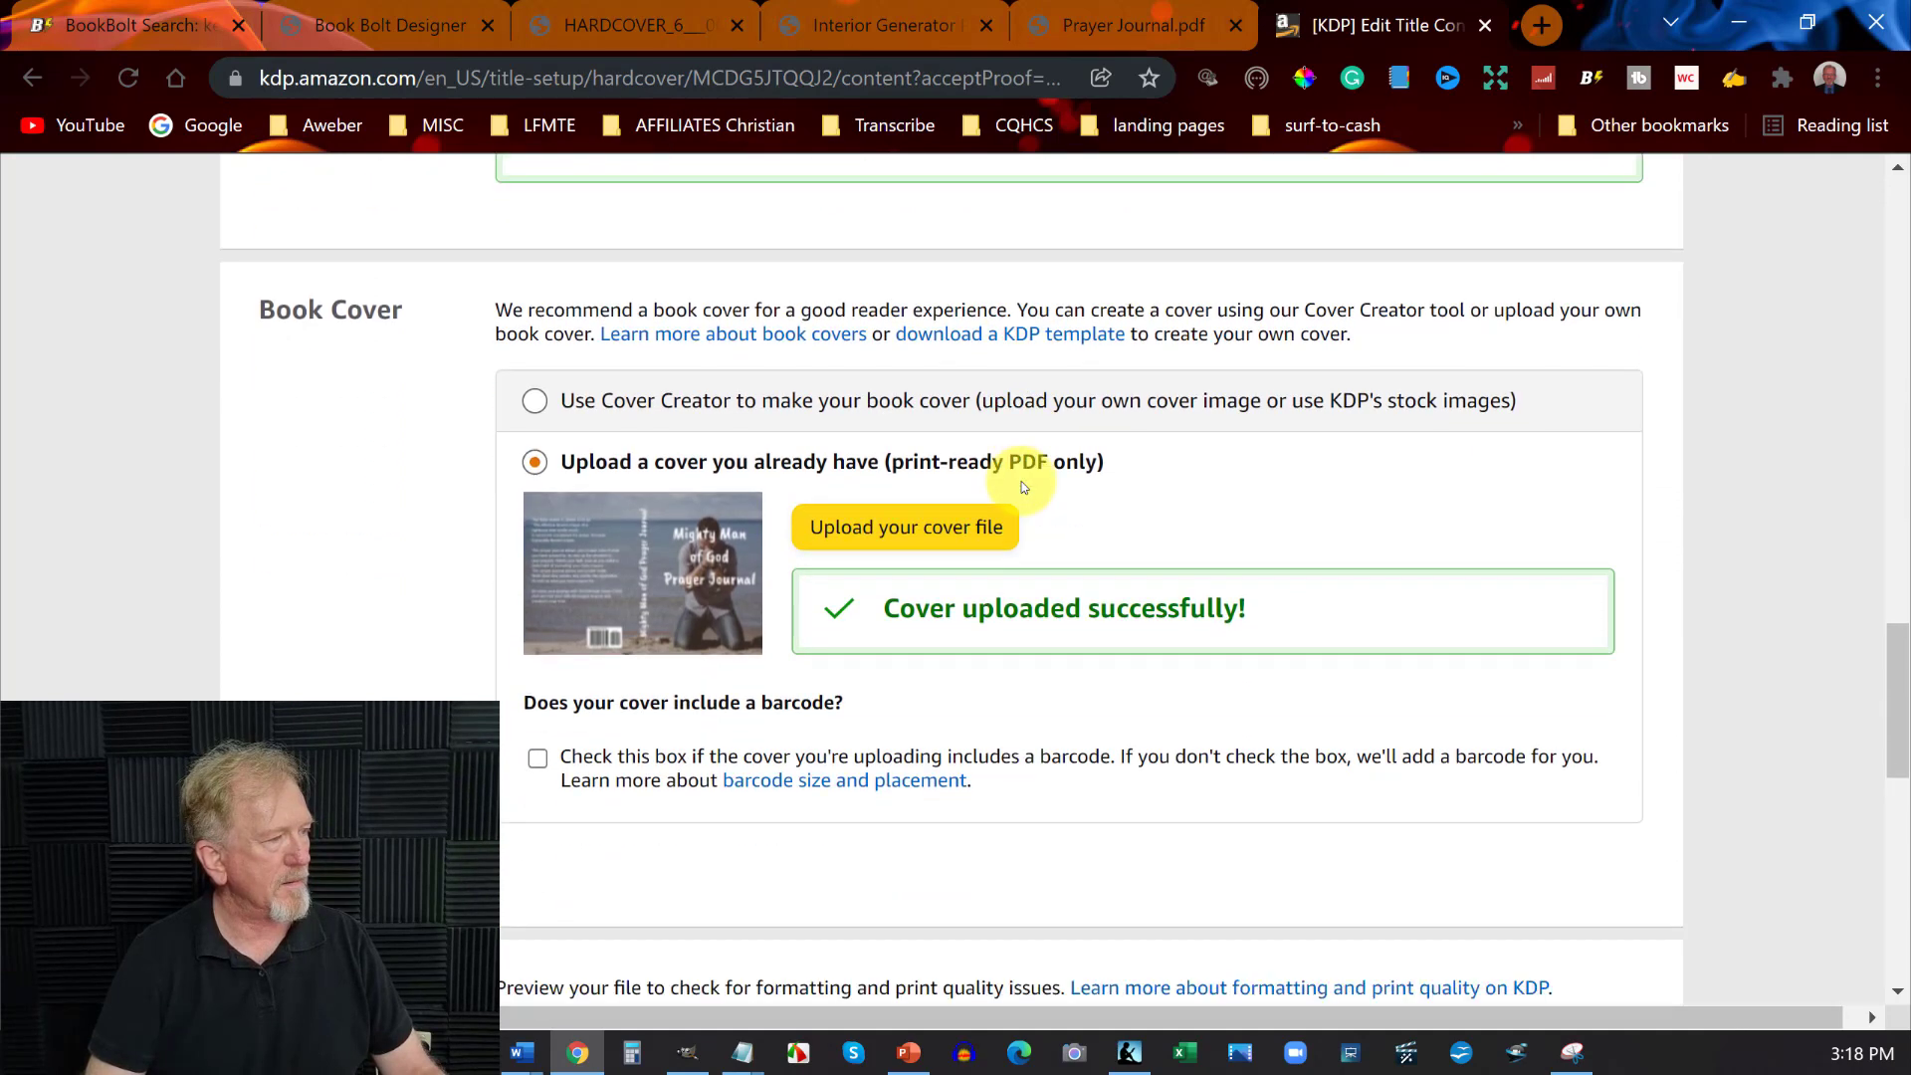
pyautogui.scroll(-5, 730, 553)
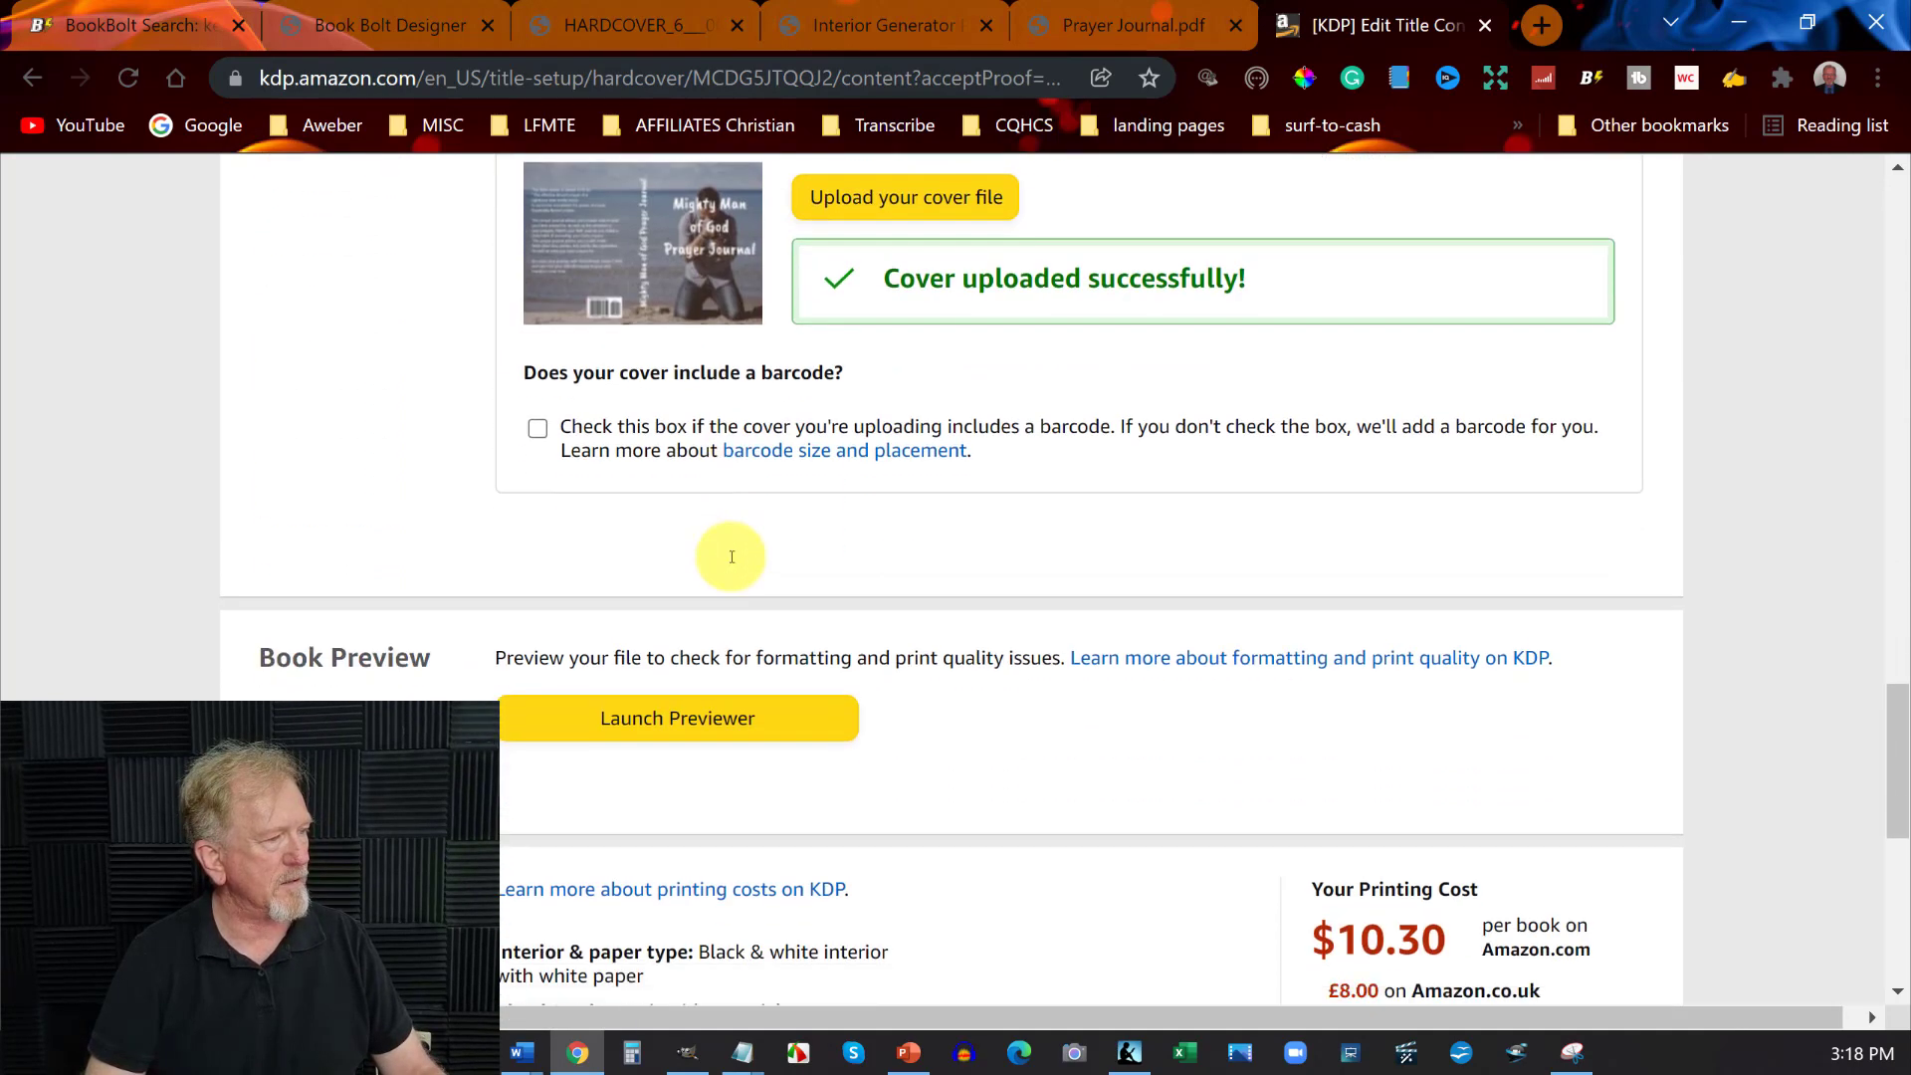
pyautogui.scroll(-2, 747, 592)
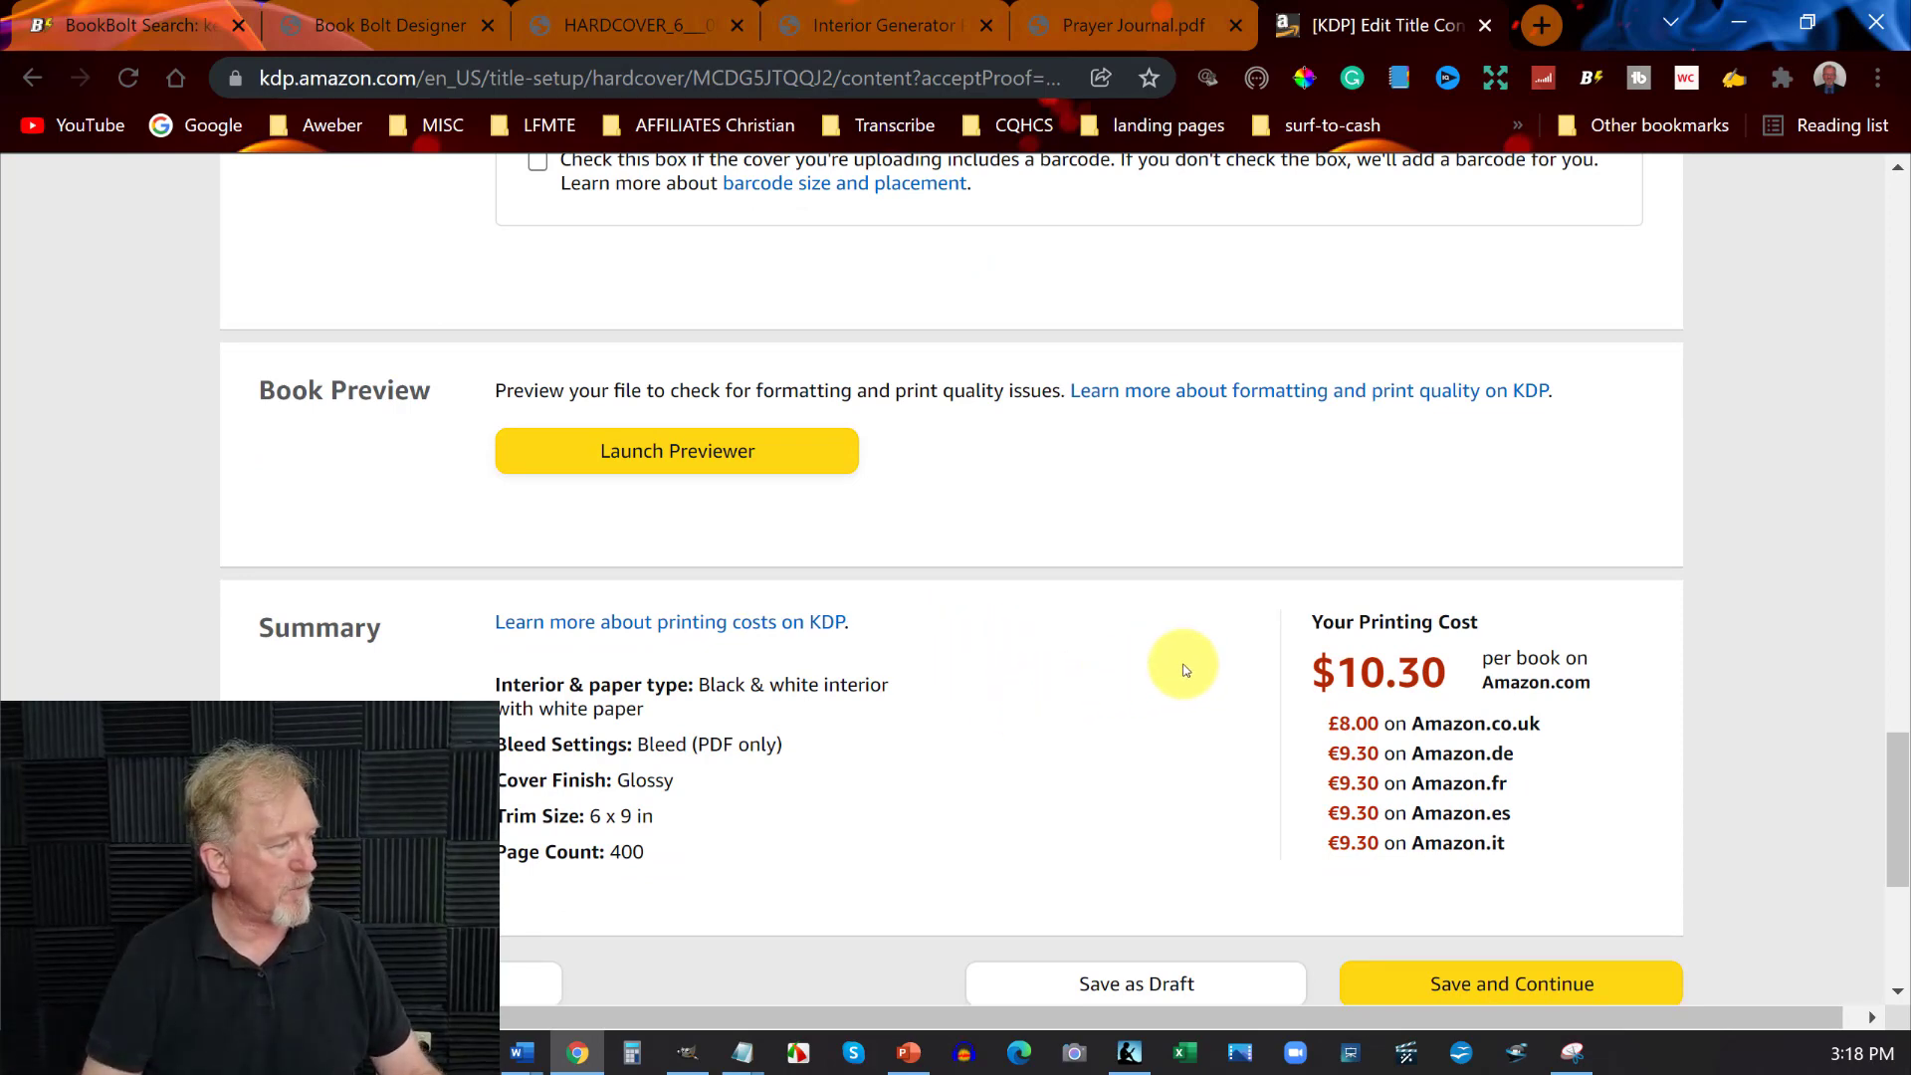
pyautogui.scroll(-2, 1194, 662)
pyautogui.click(1538, 842)
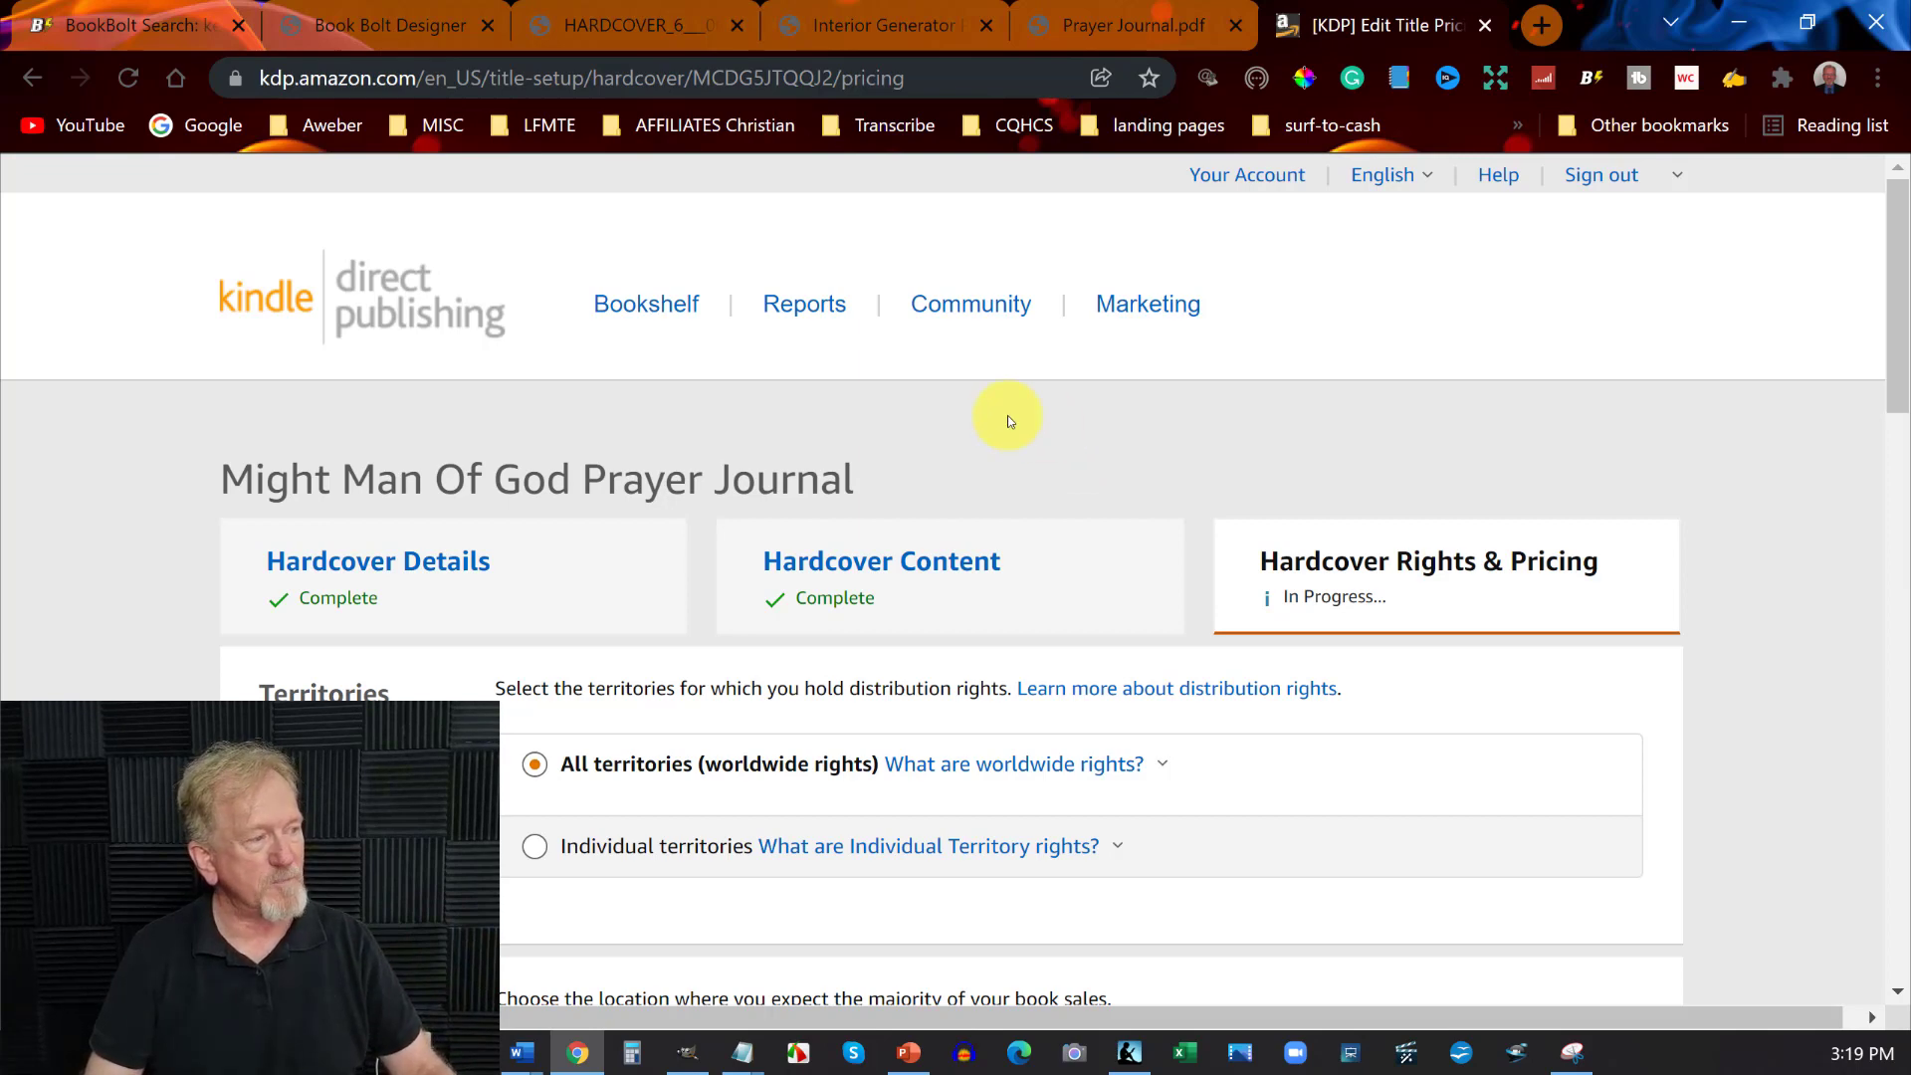
# Keep worldwide rights and Amazon.com as the primary marketplace, and set the Amazon.com list price to 30 USD
pyautogui.scroll(-1, 995, 438)
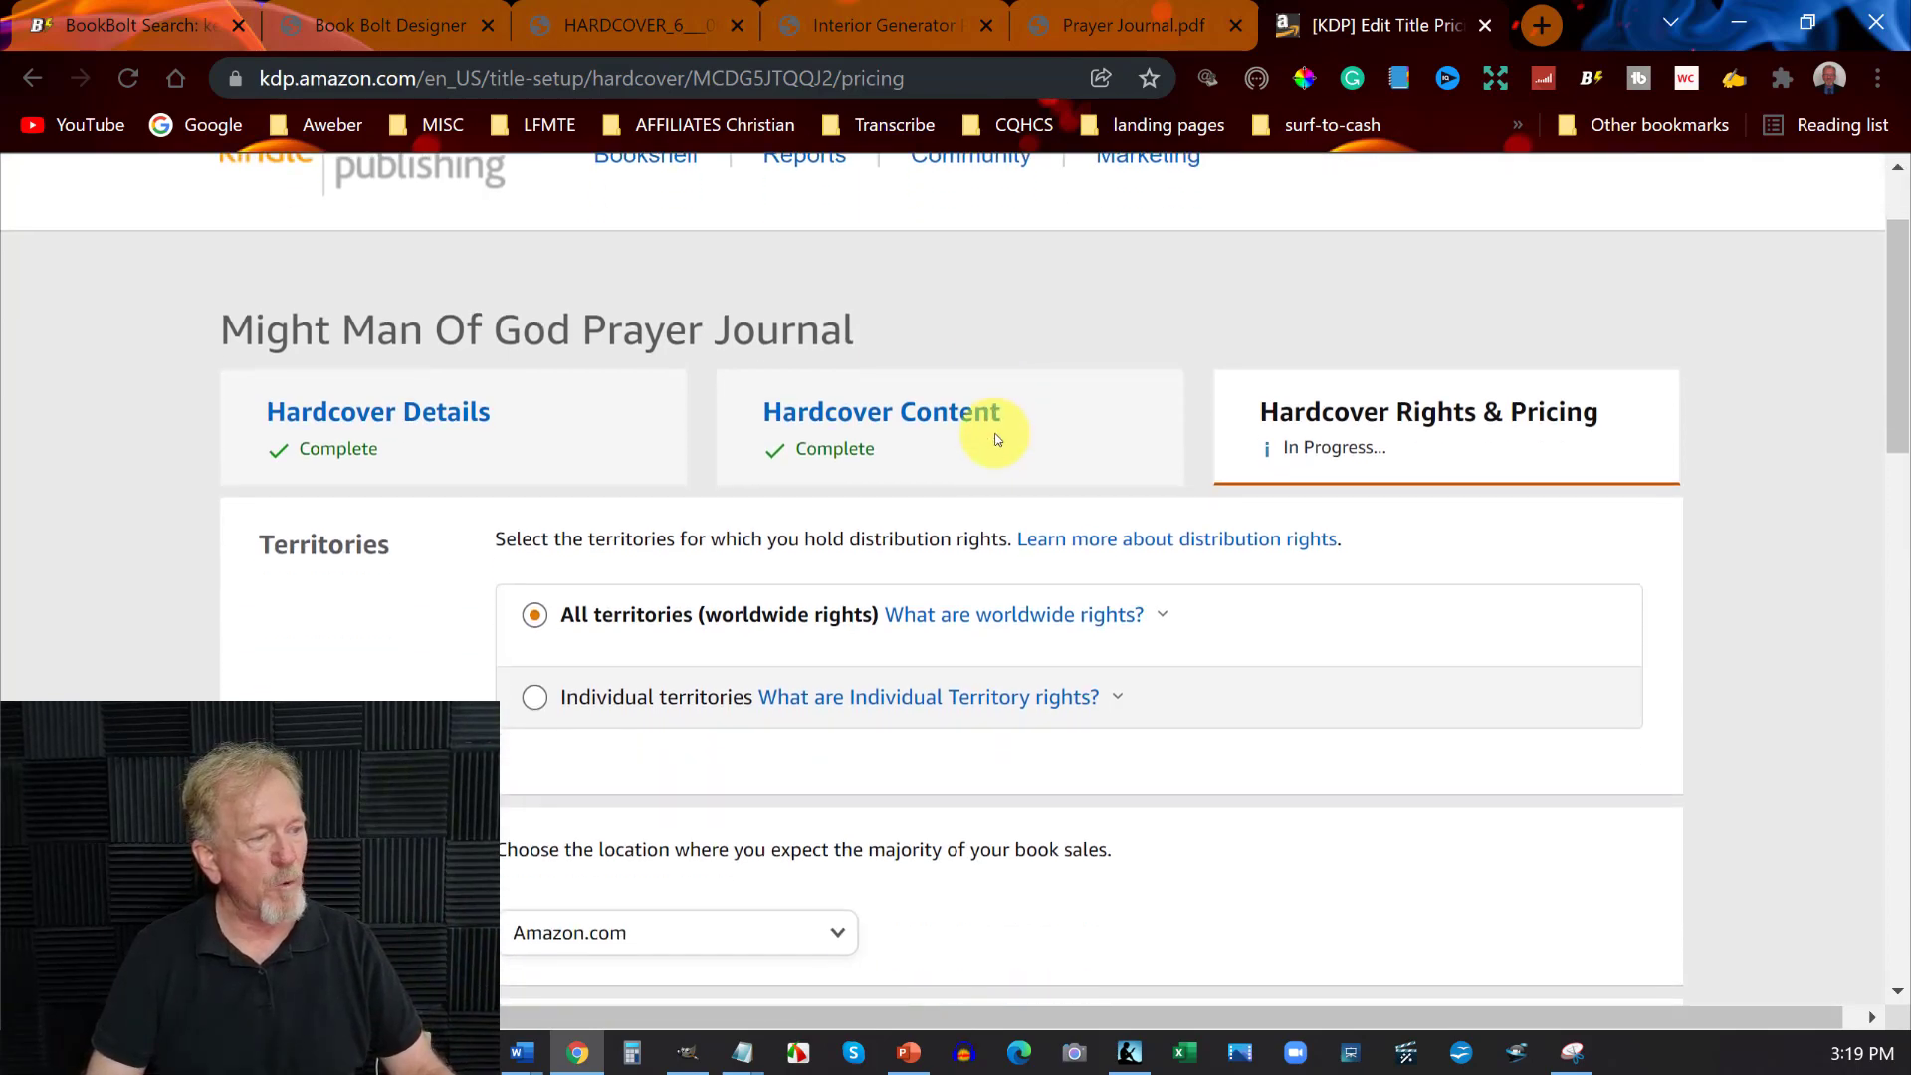
pyautogui.scroll(-1, 997, 438)
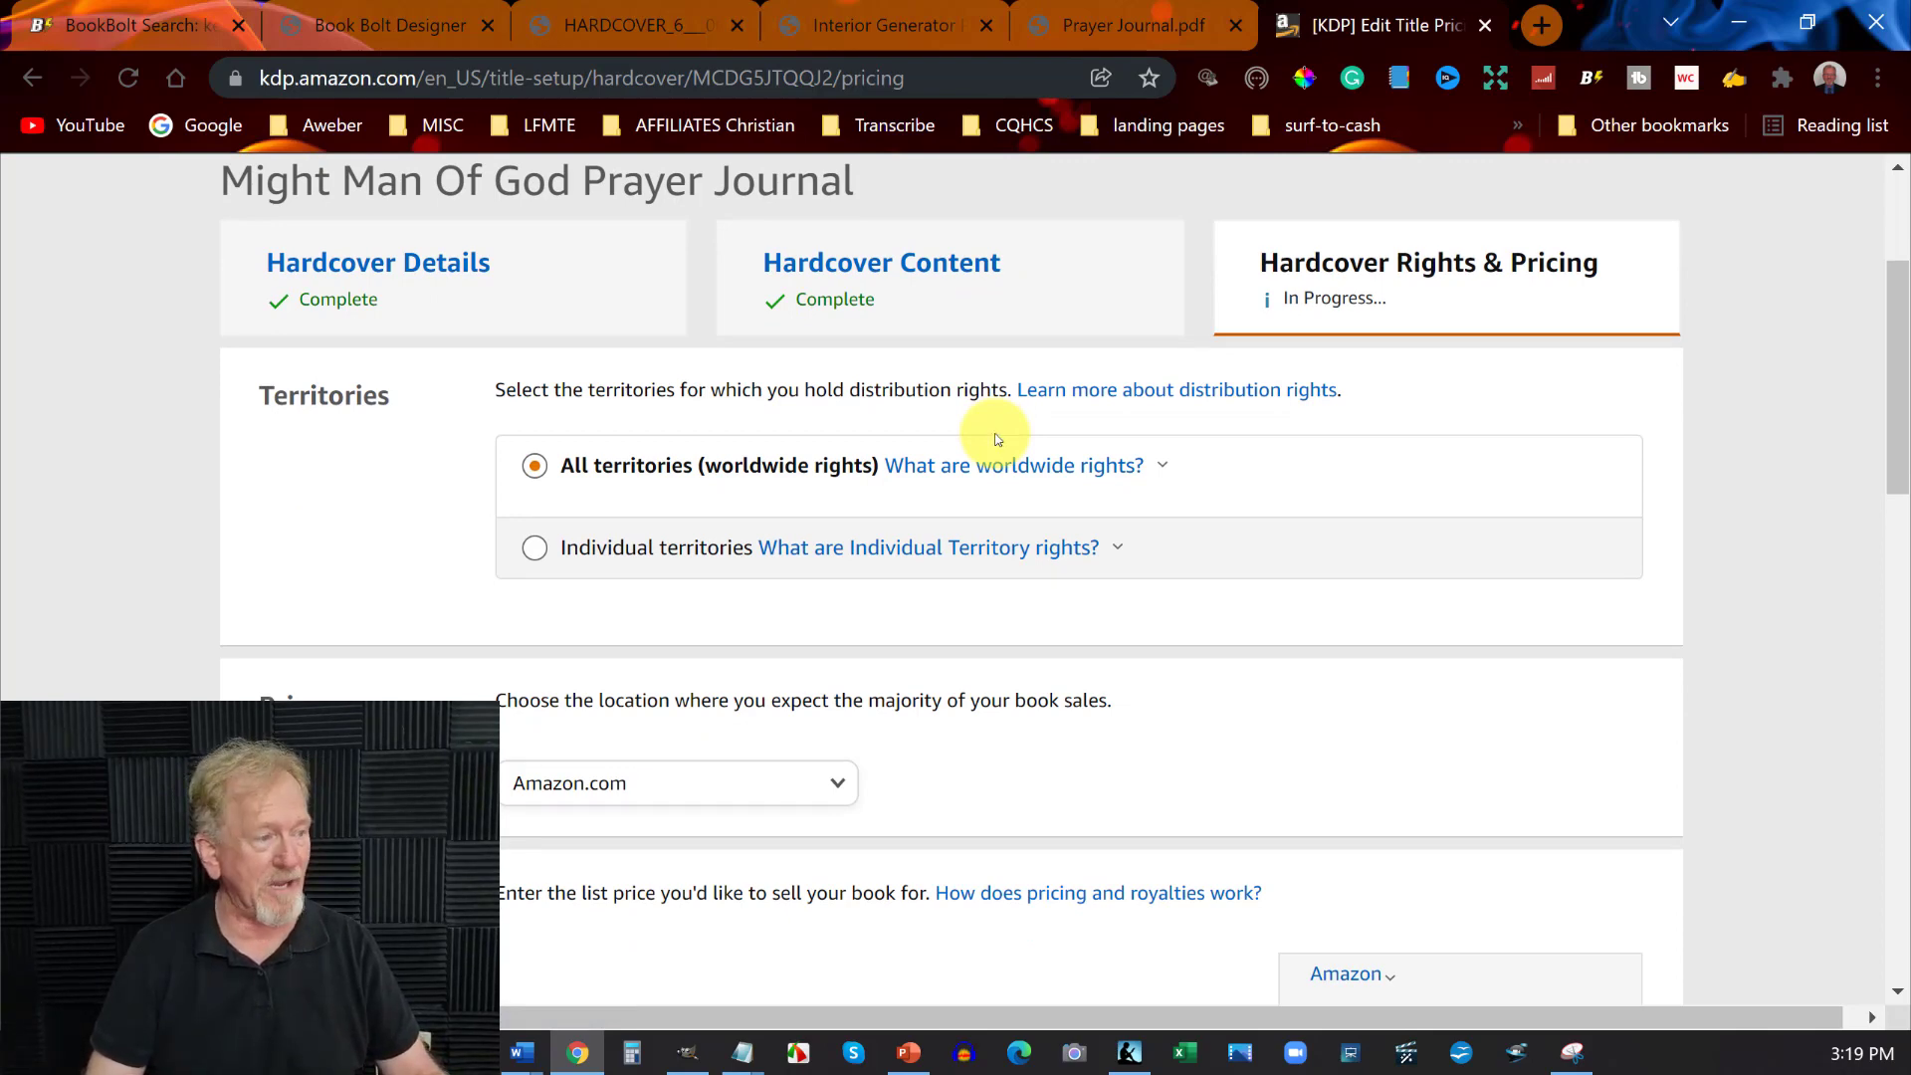
pyautogui.scroll(-1, 996, 439)
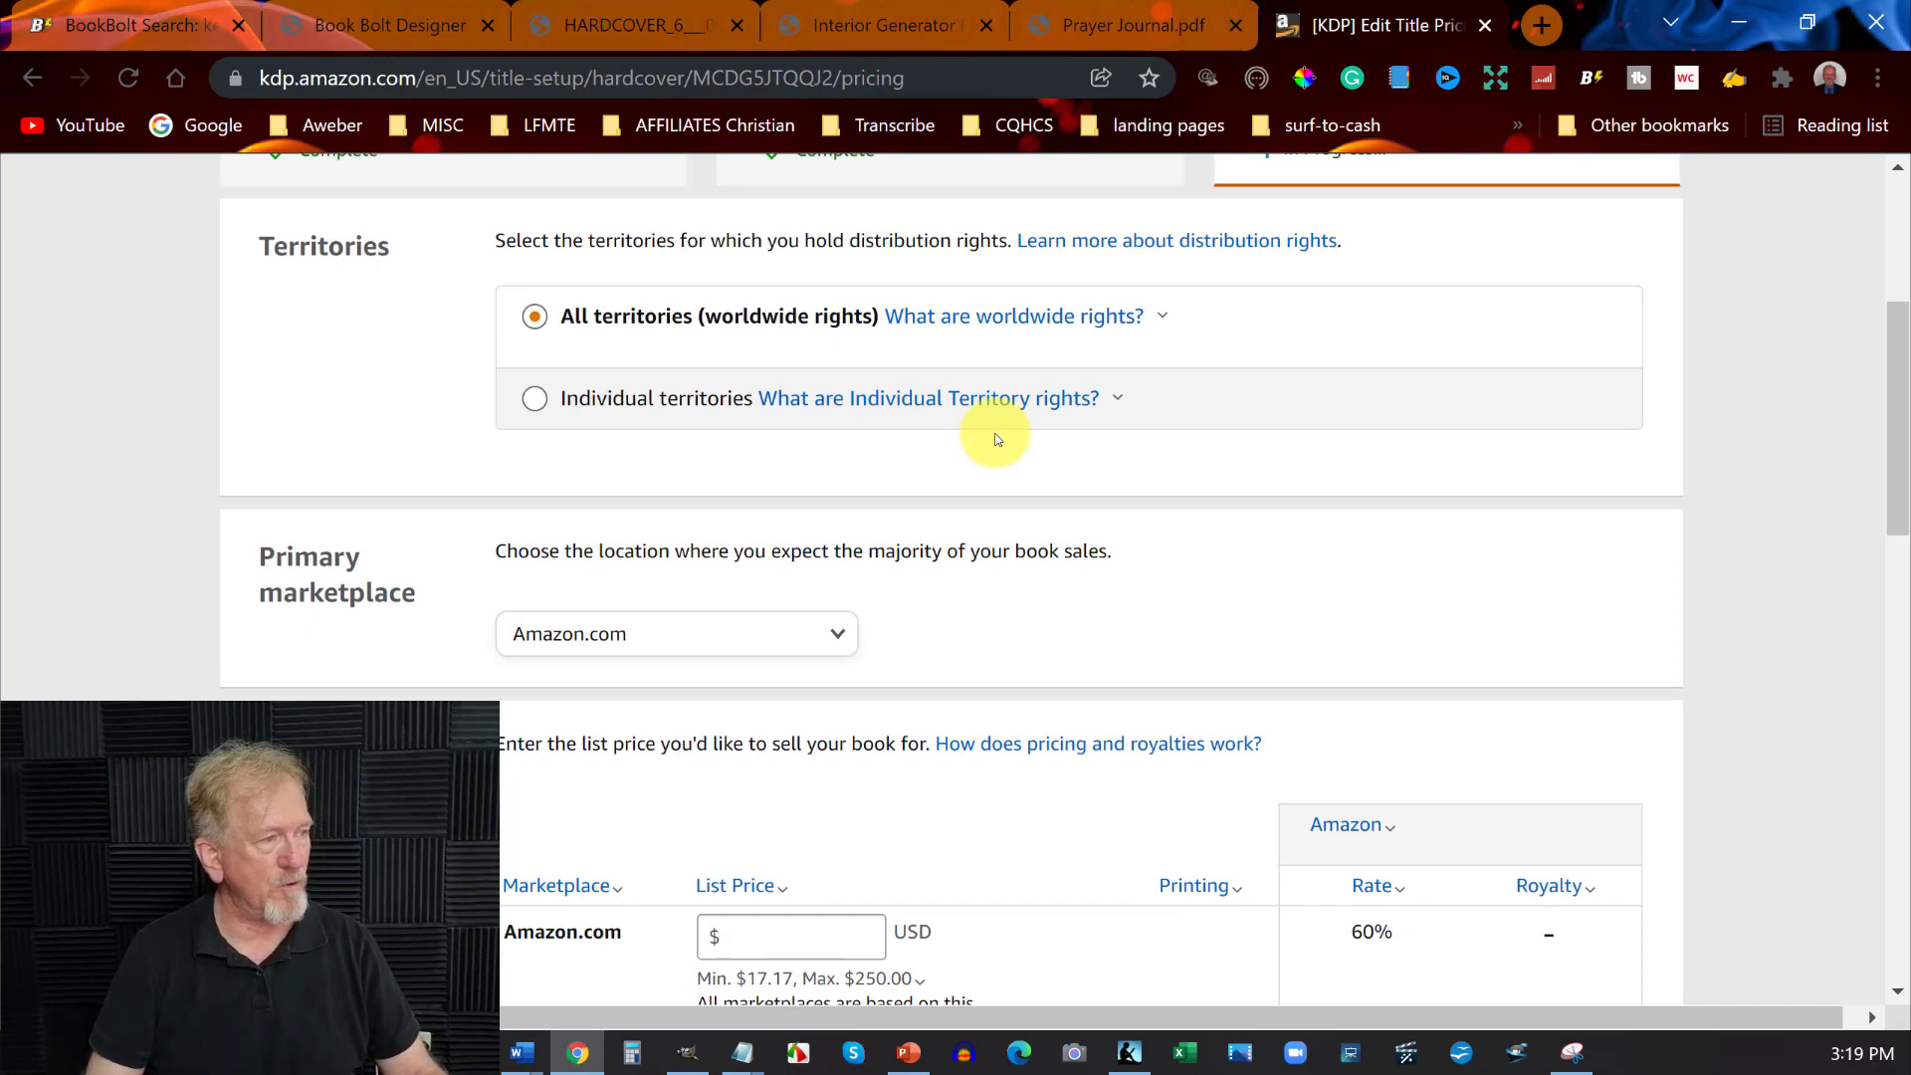
pyautogui.scroll(-2, 996, 439)
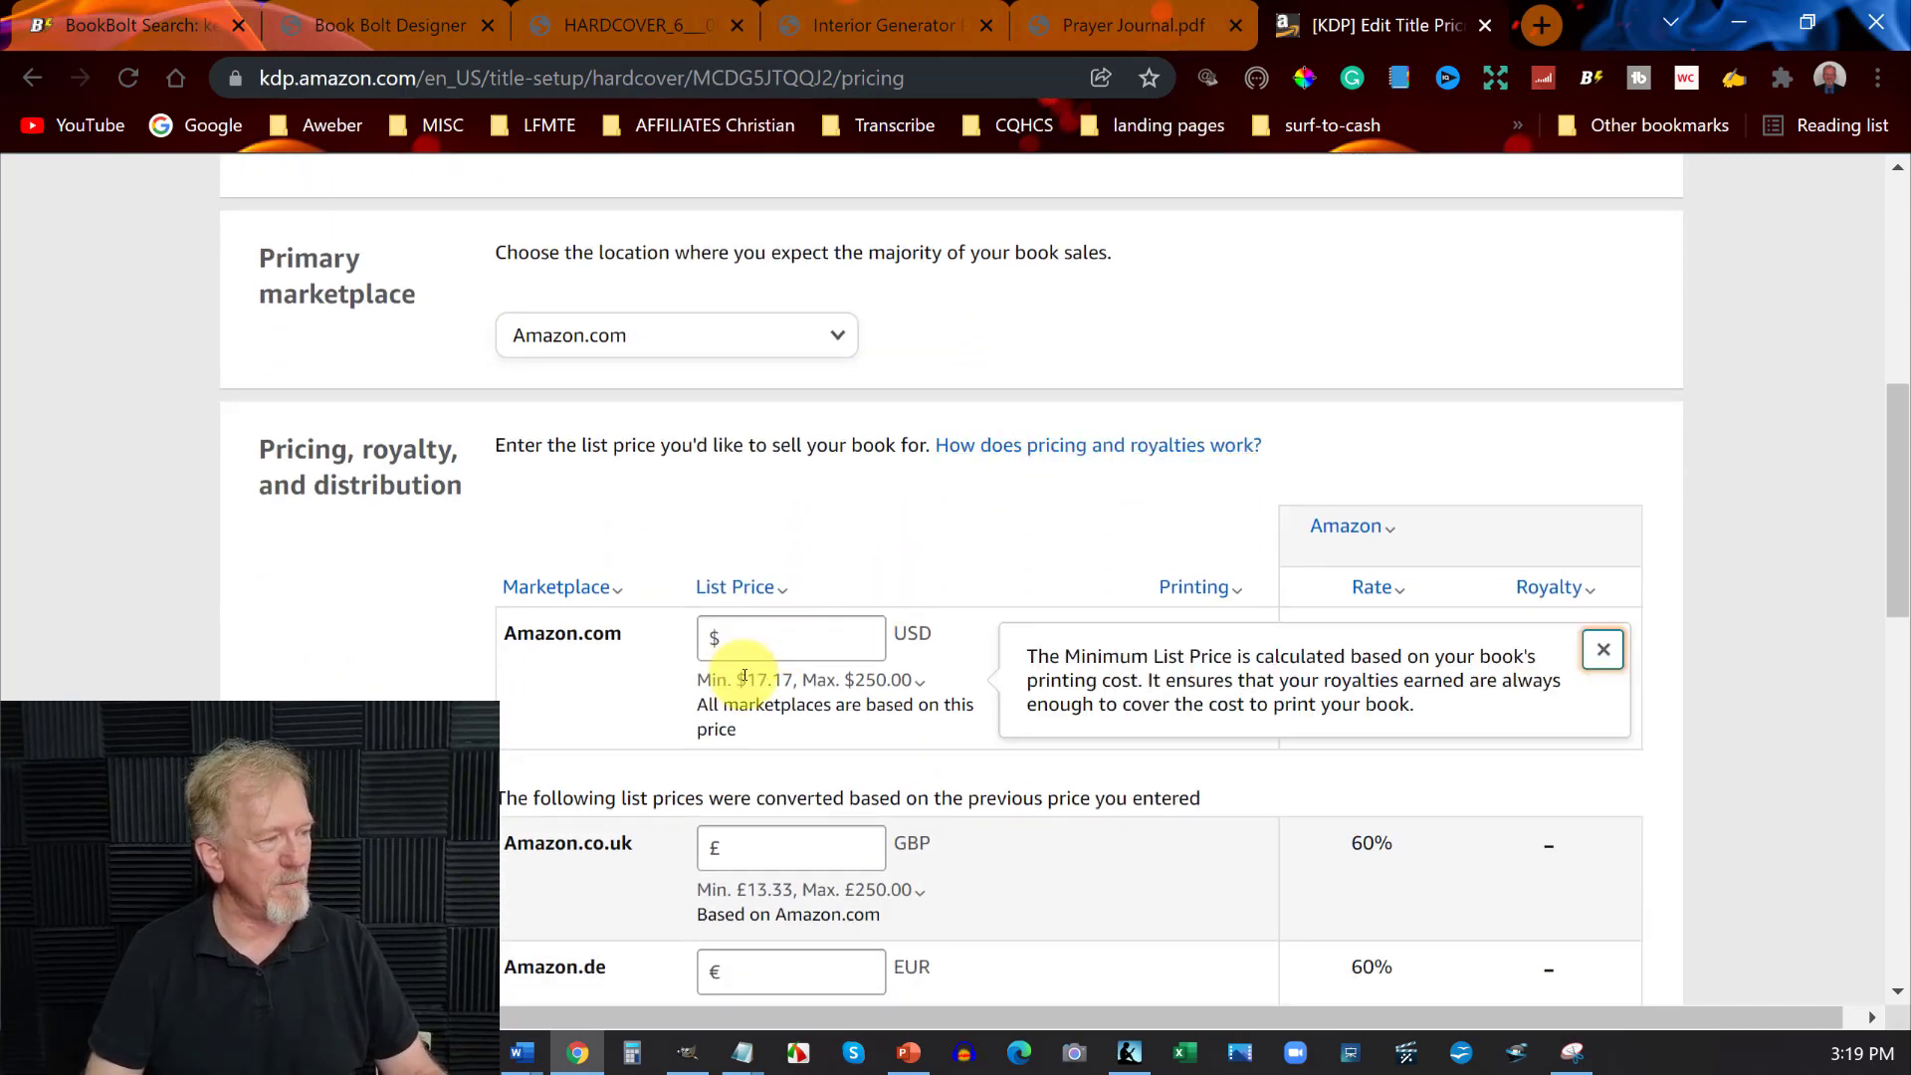
pyautogui.moveTo(790, 680)
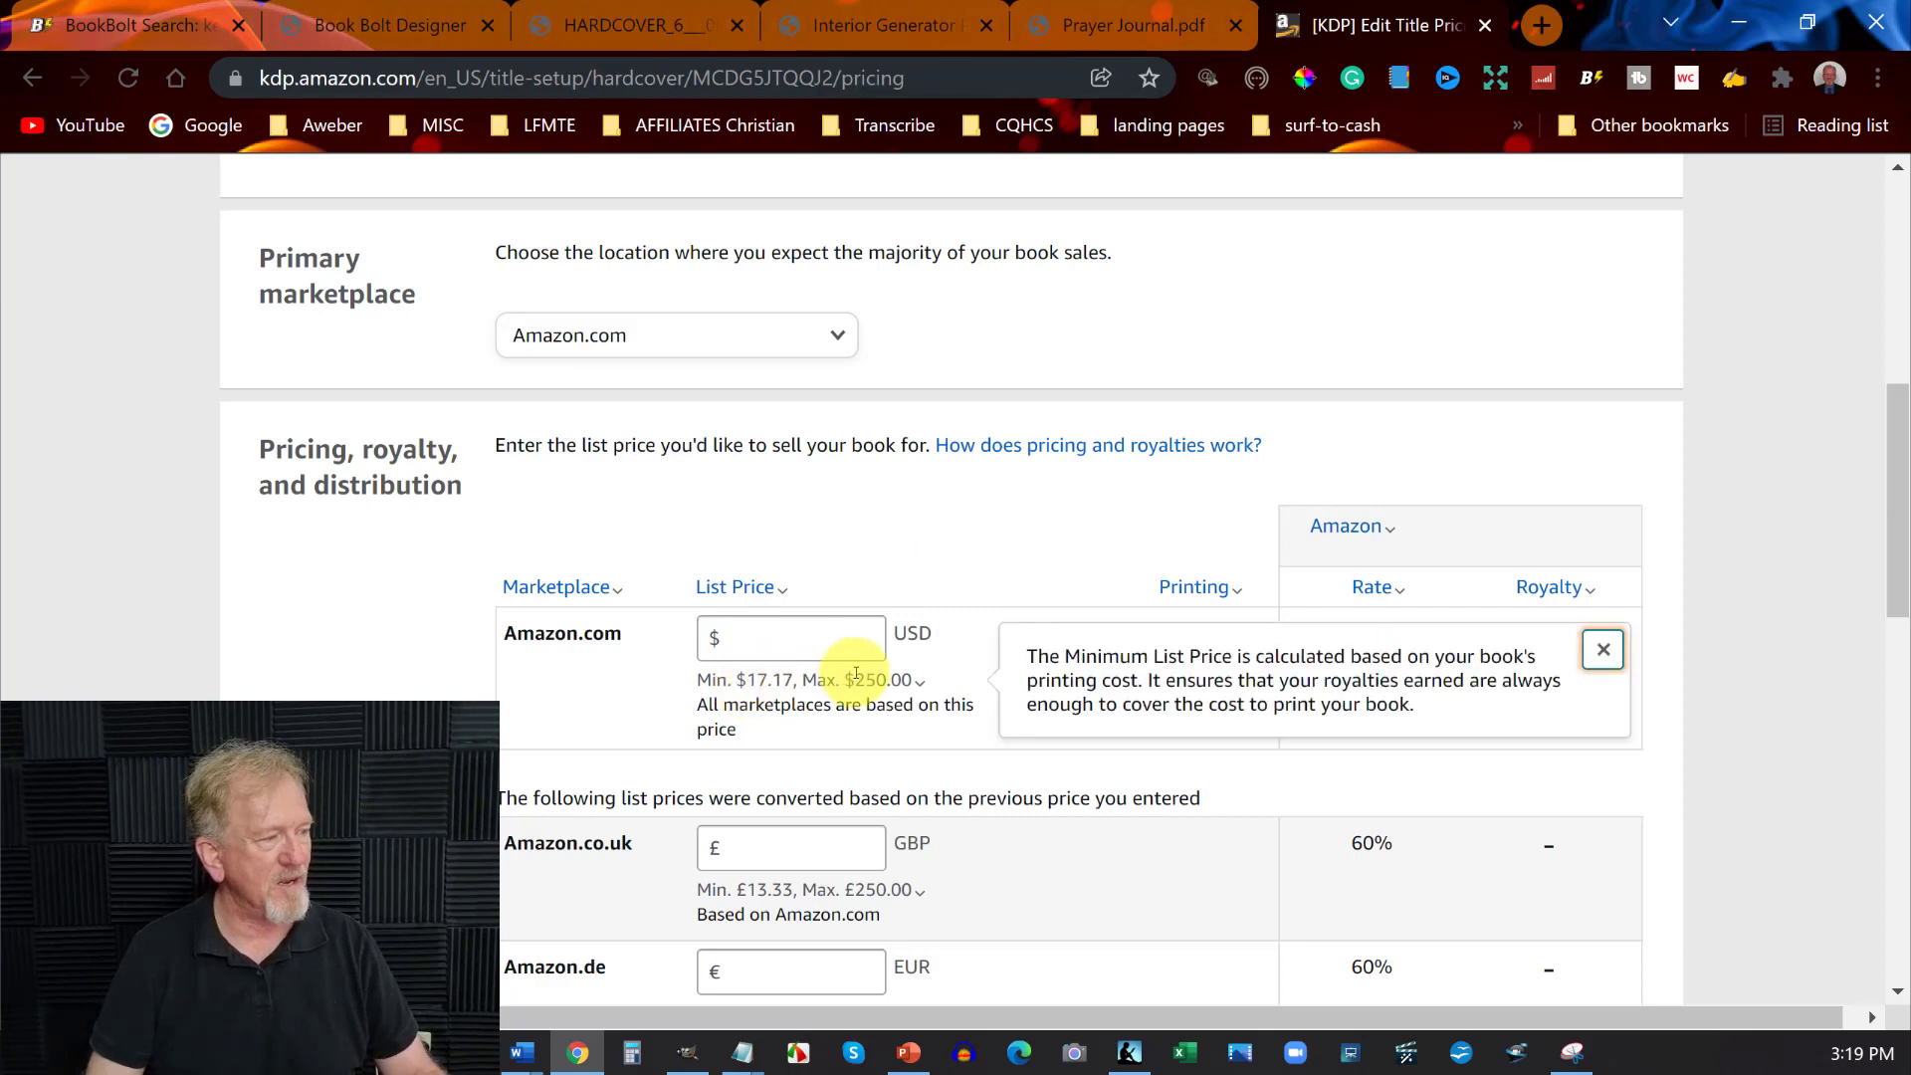
pyautogui.click(759, 634)
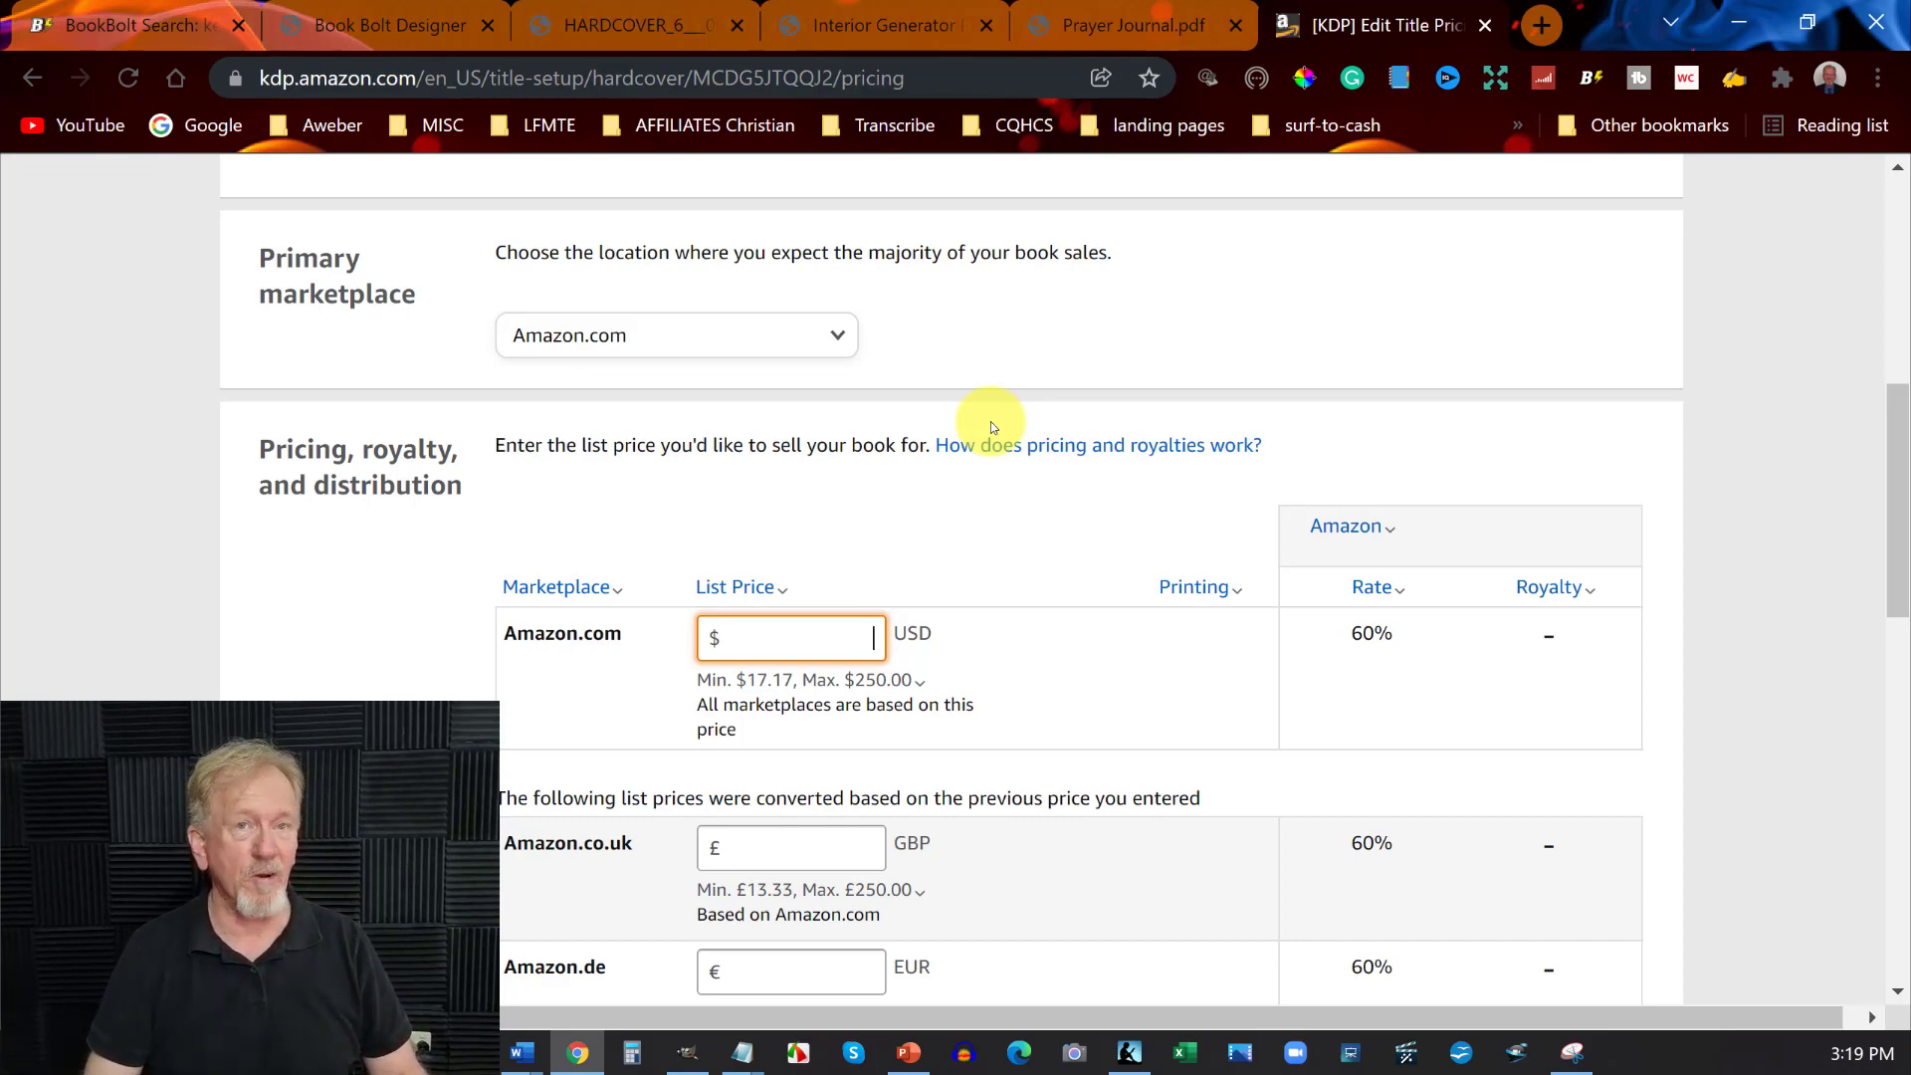
pyautogui.write('30')
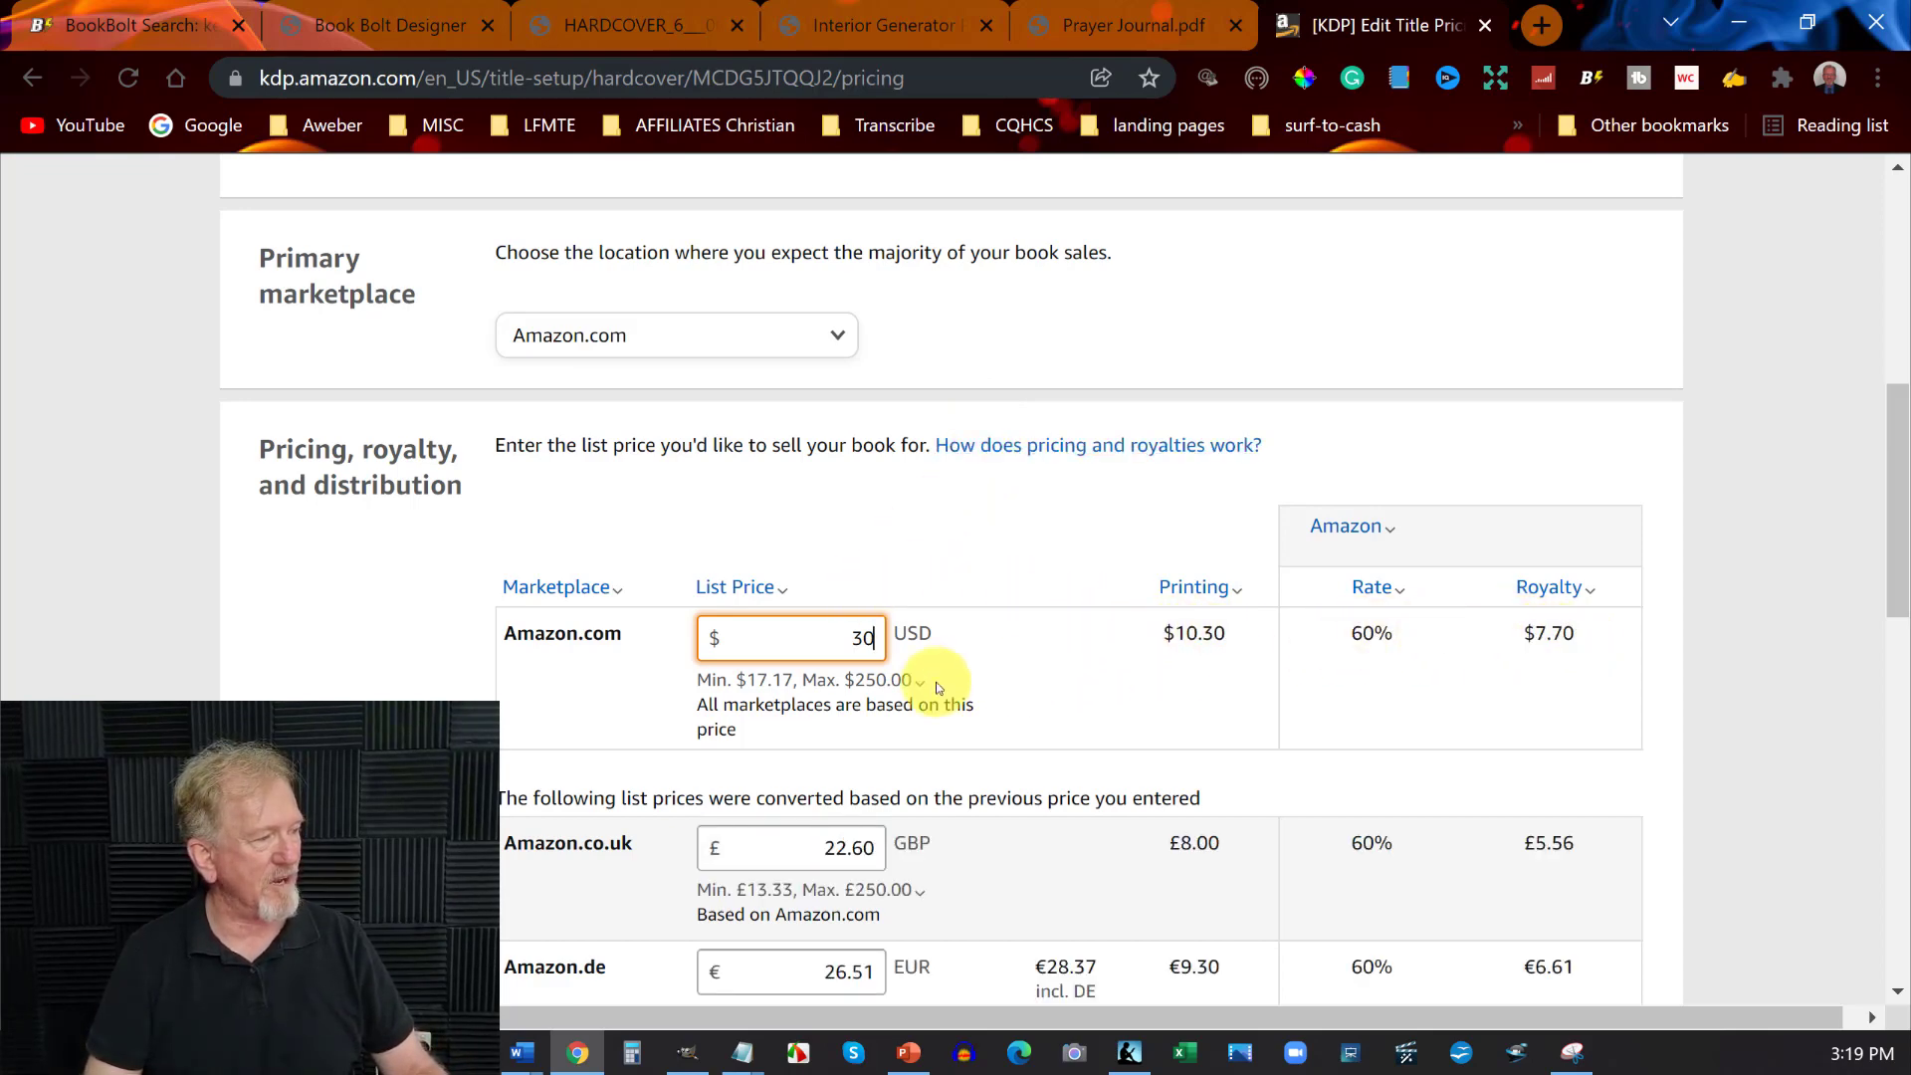
# Set the hardcover's Amazon.com list price to 35 USD and check how the minimum list price is calculated
pyautogui.click(851, 680)
pyautogui.click(857, 638)
pyautogui.click(862, 637)
pyautogui.press('BackSpace')
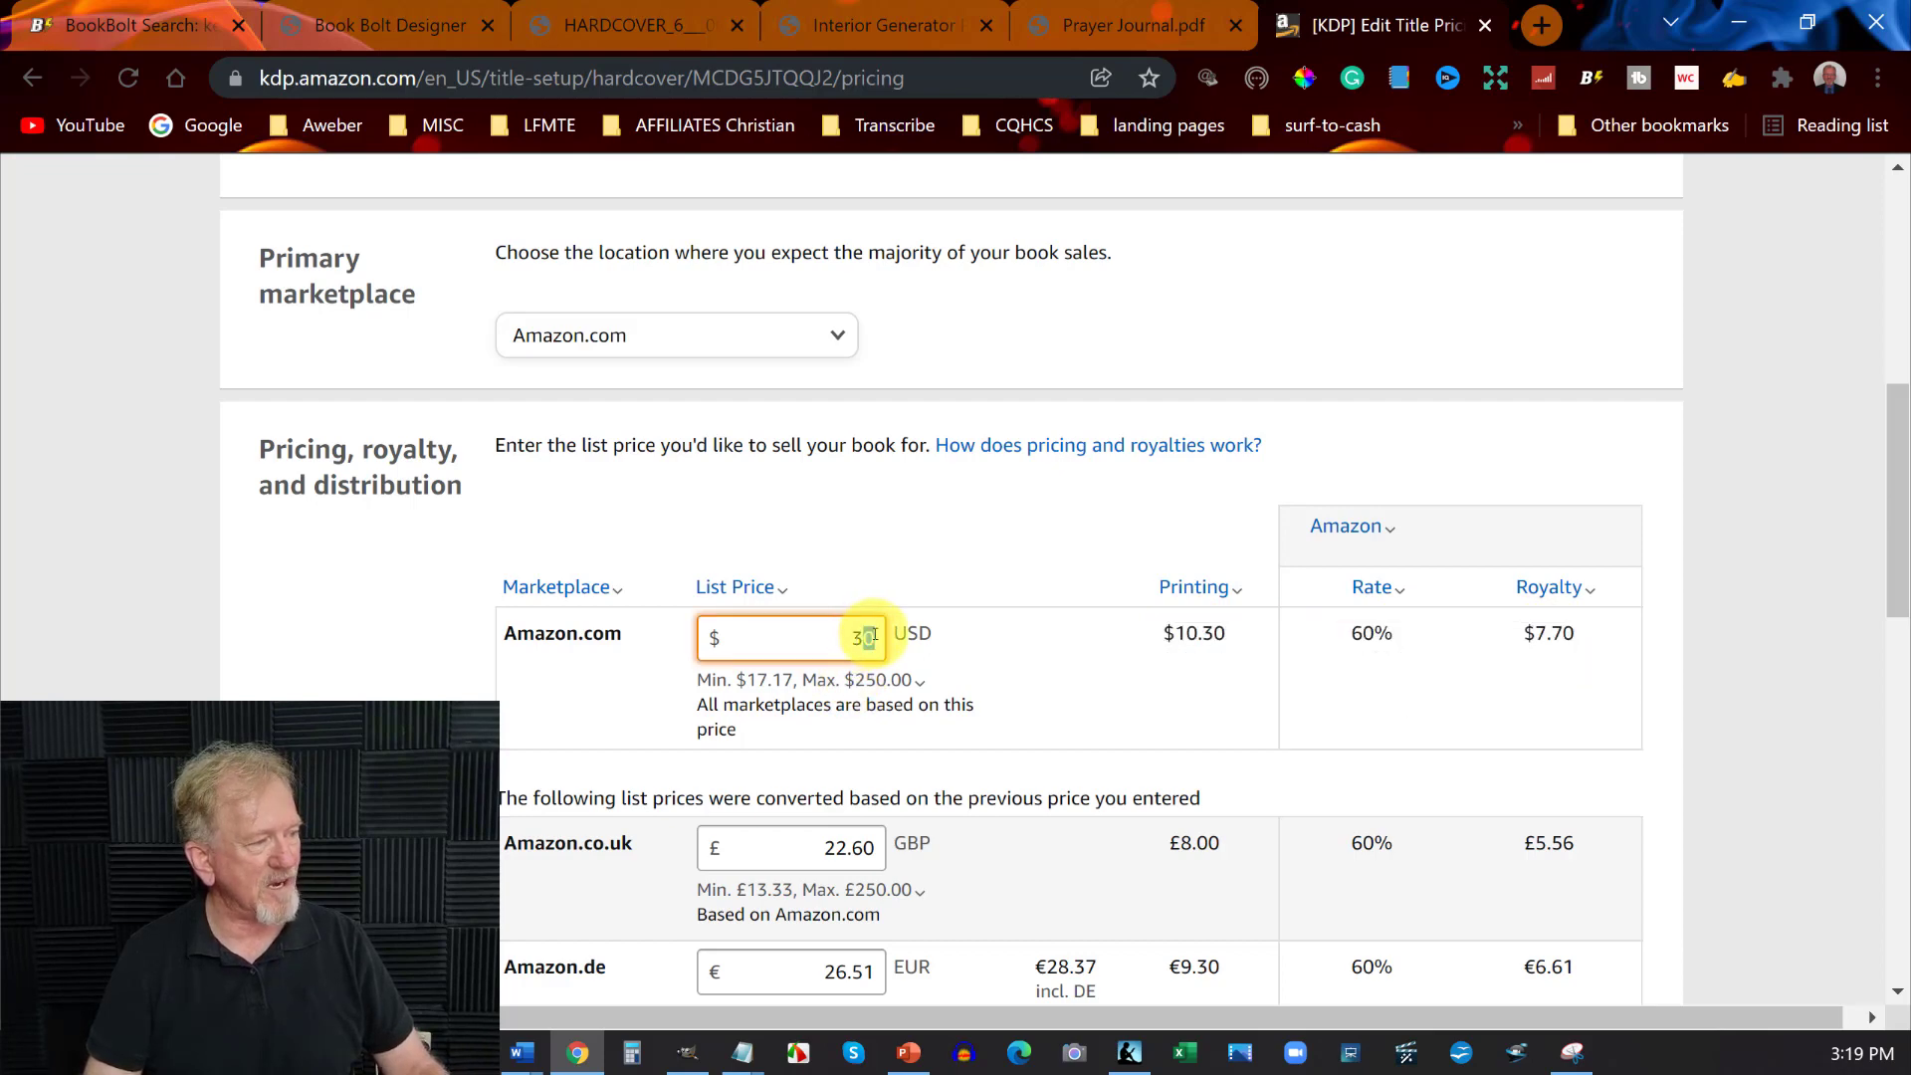
pyautogui.write('5')
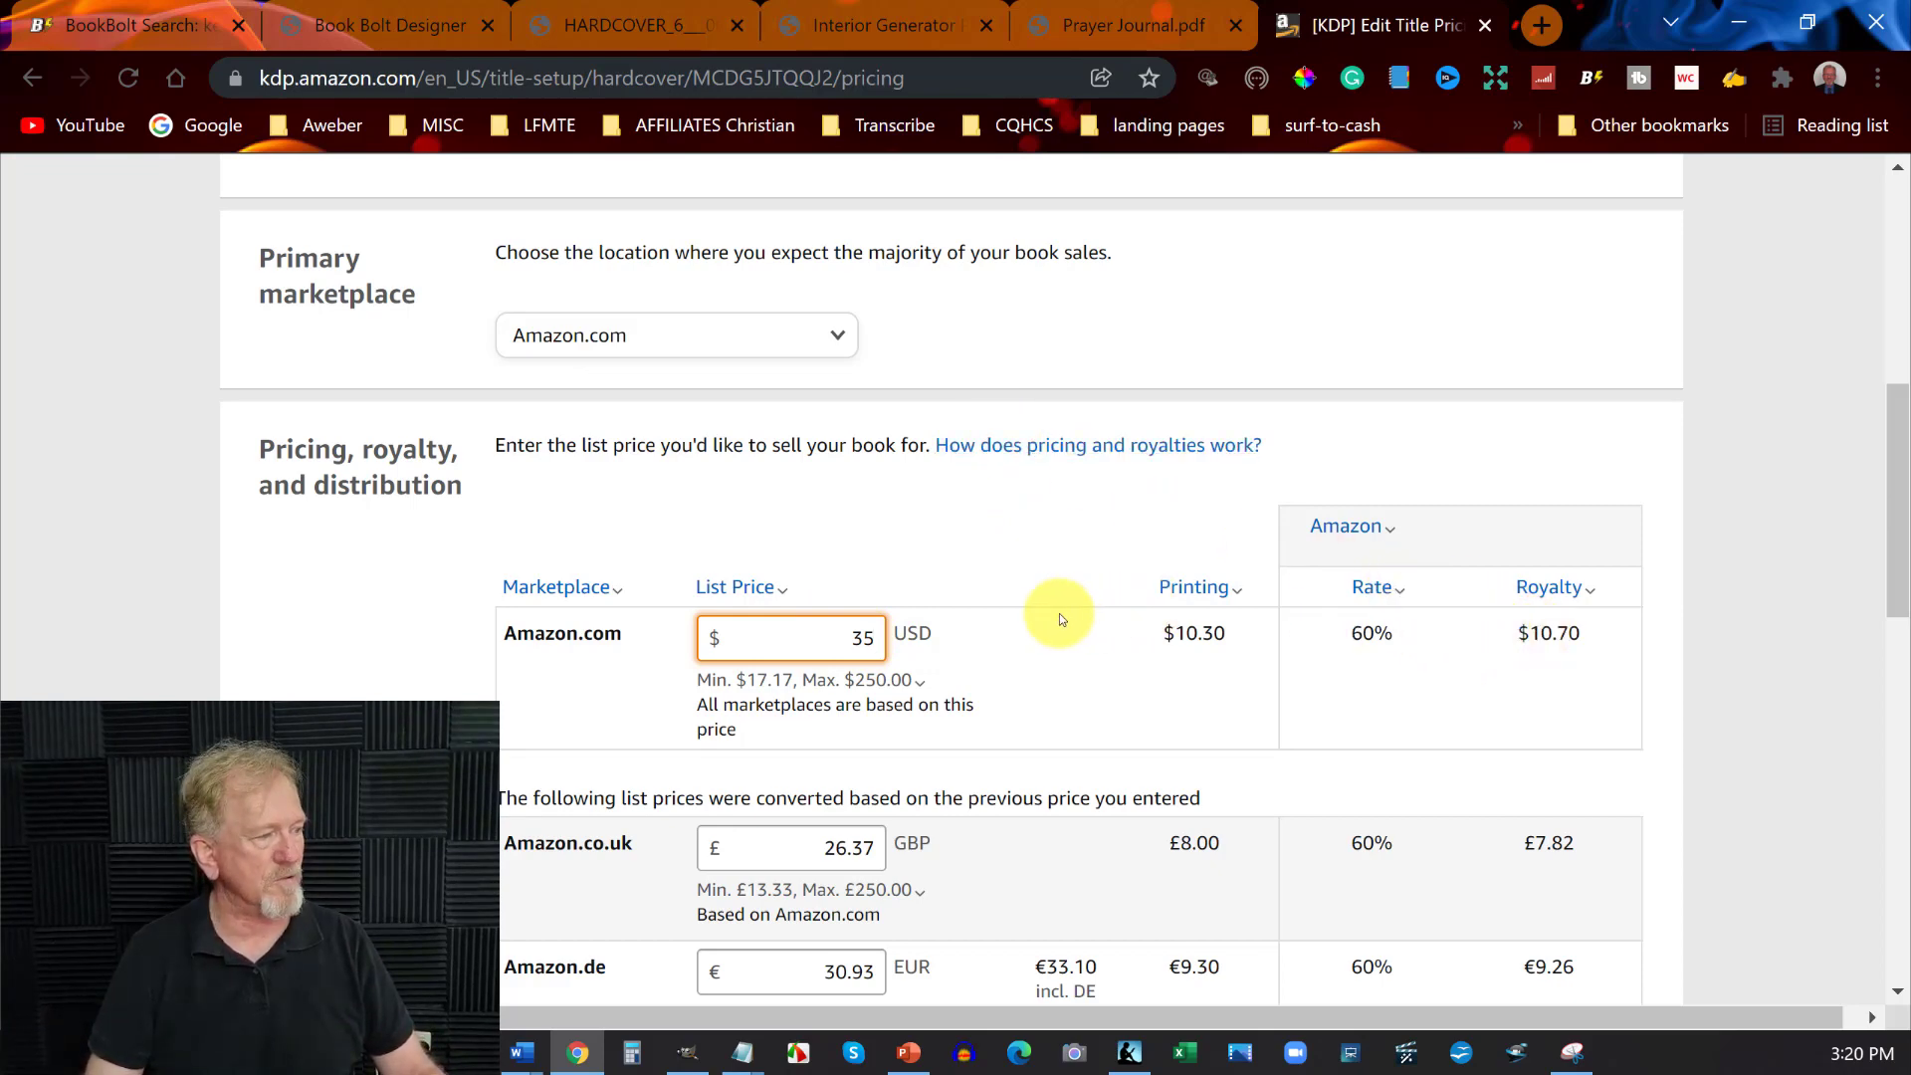
pyautogui.click(742, 679)
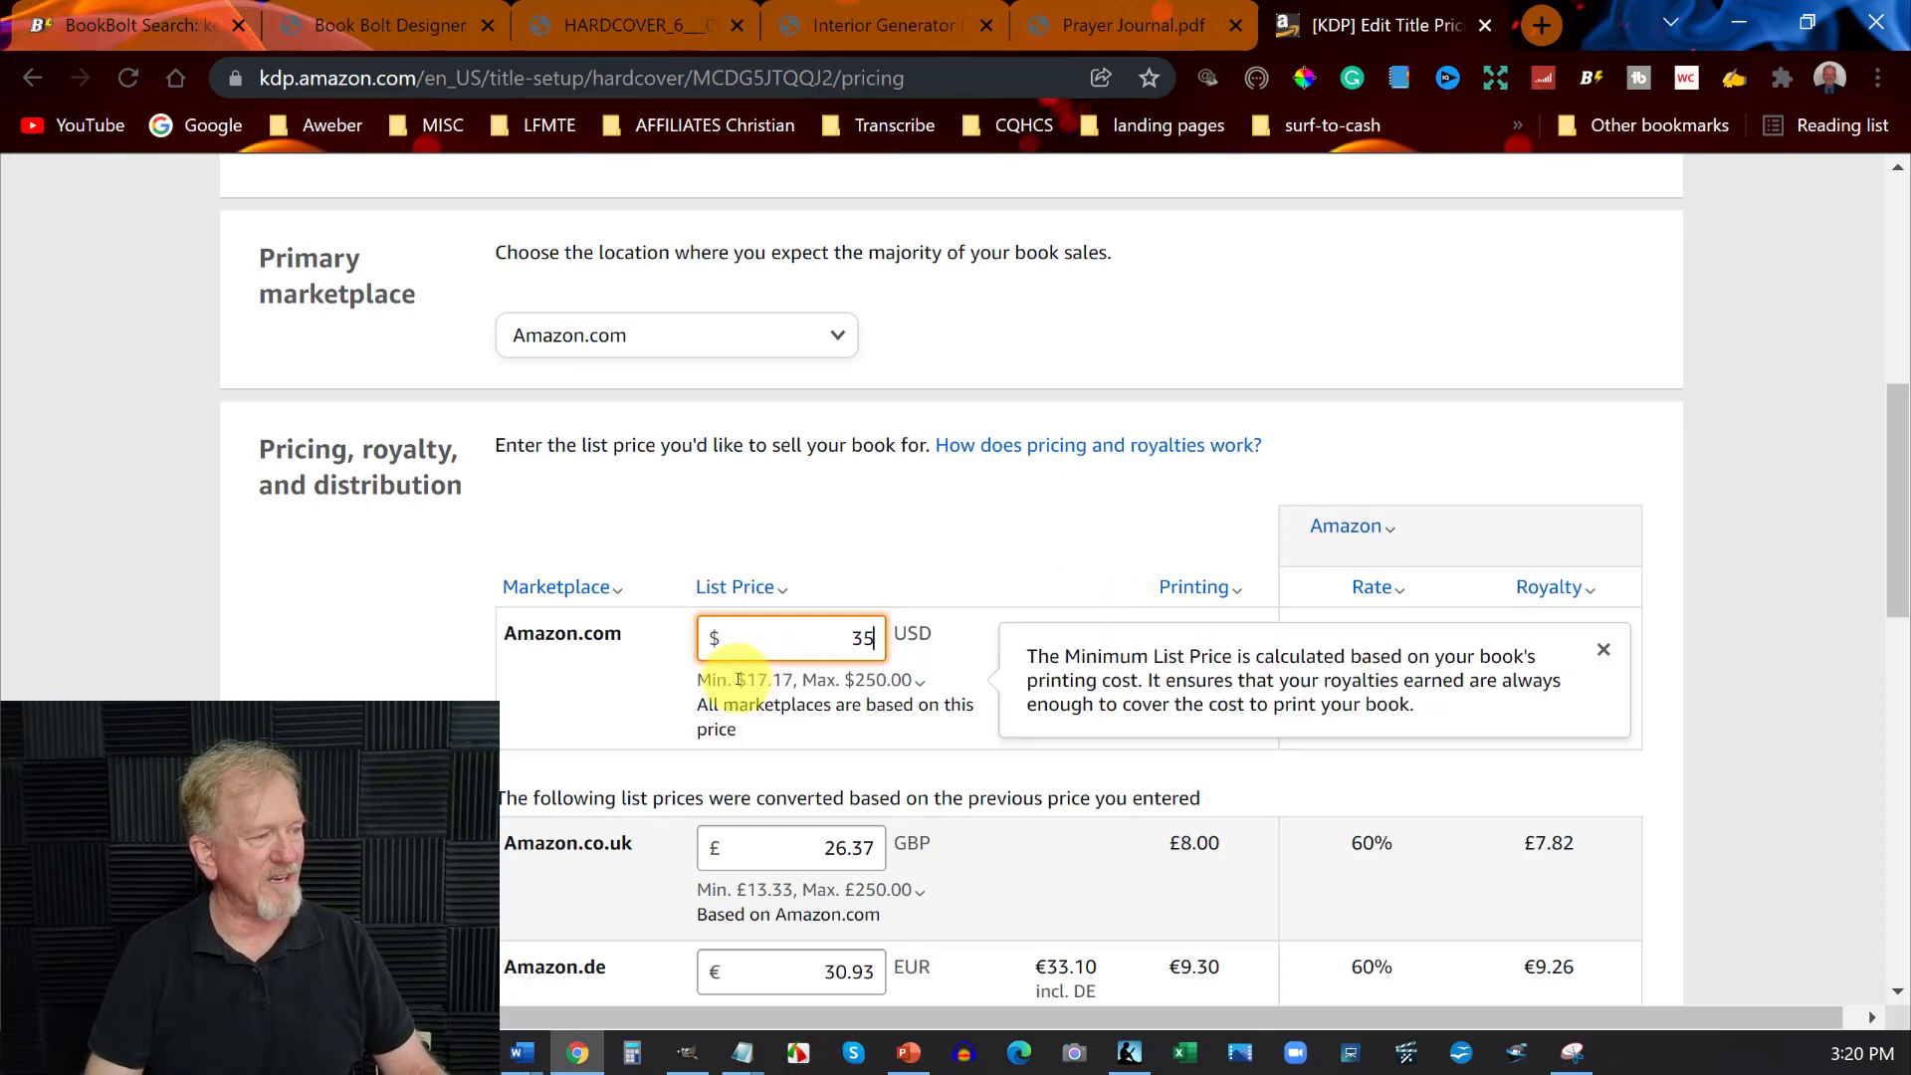
pyautogui.click(1042, 571)
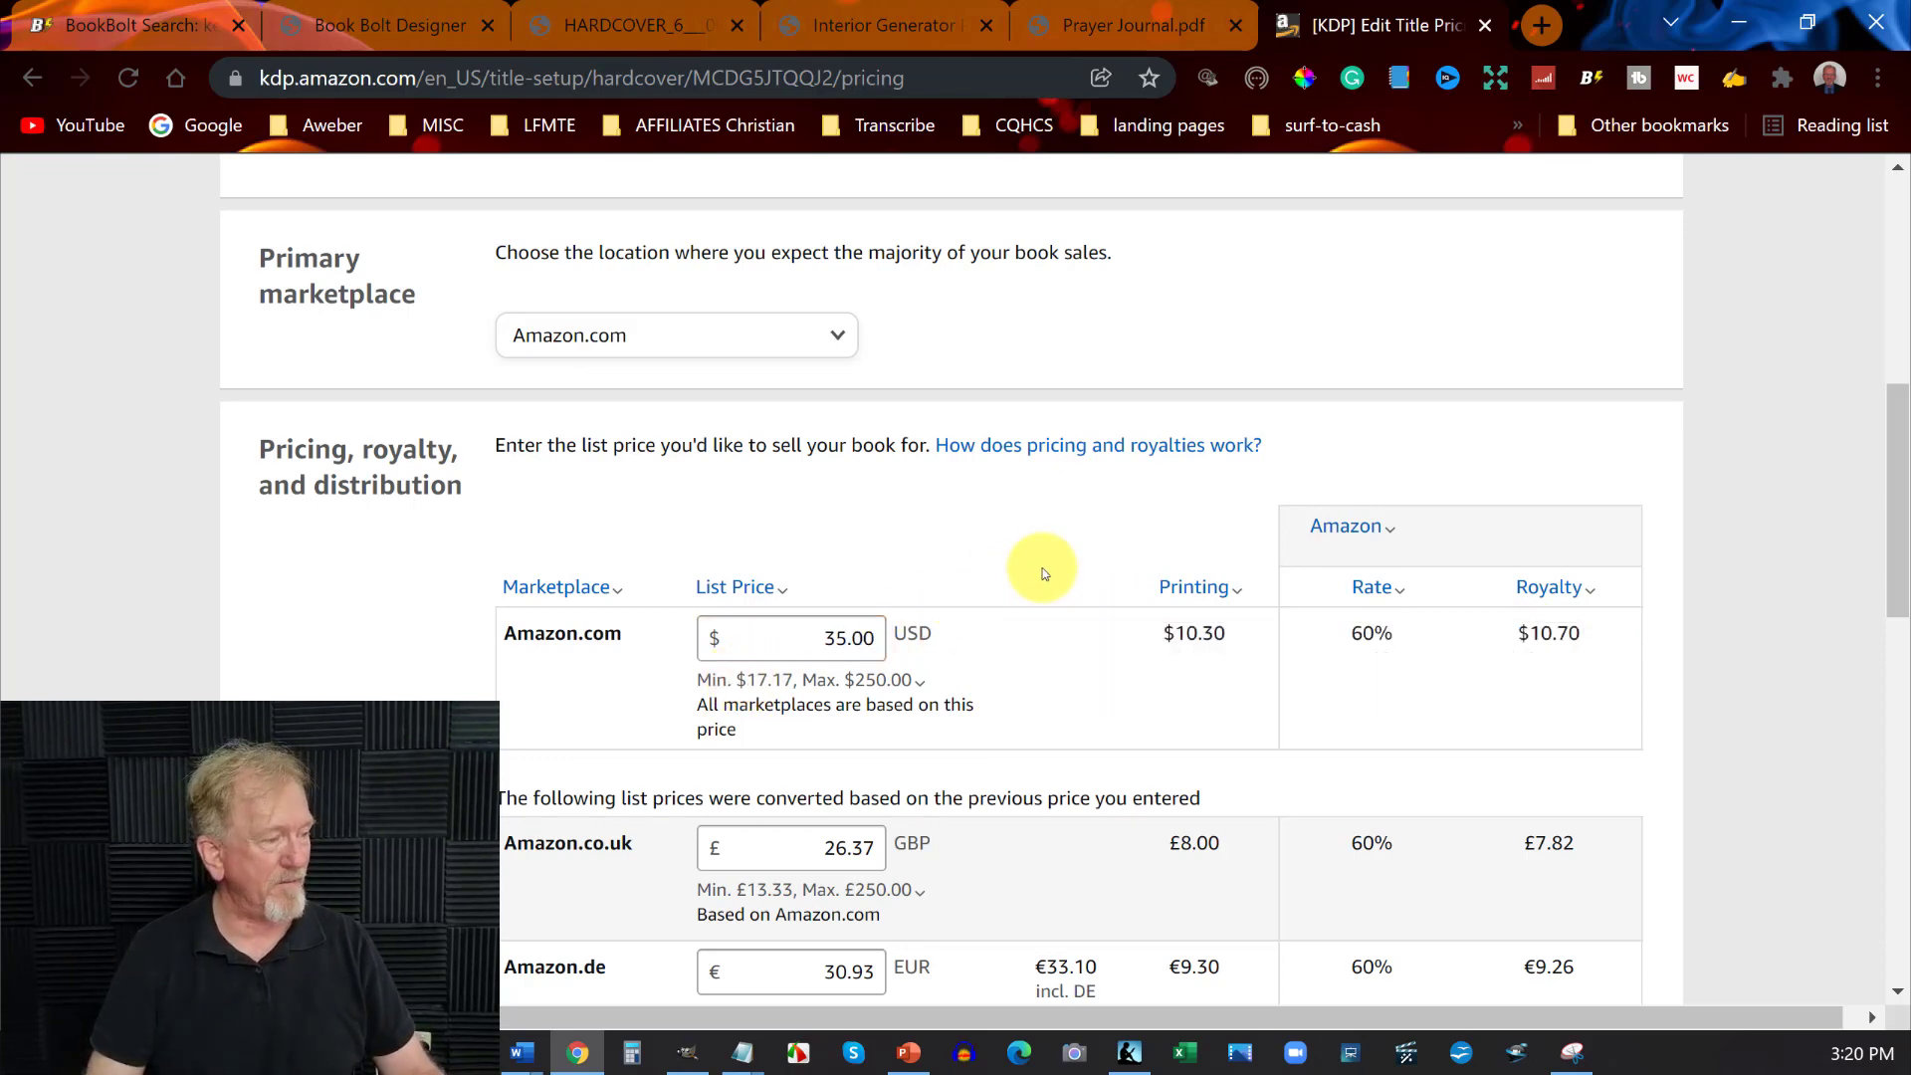
# Review the converted list prices for the other marketplaces and the terms, and publish the hardcover book
pyautogui.scroll(-2, 1042, 572)
pyautogui.scroll(2, 1042, 573)
pyautogui.scroll(-3, 1042, 573)
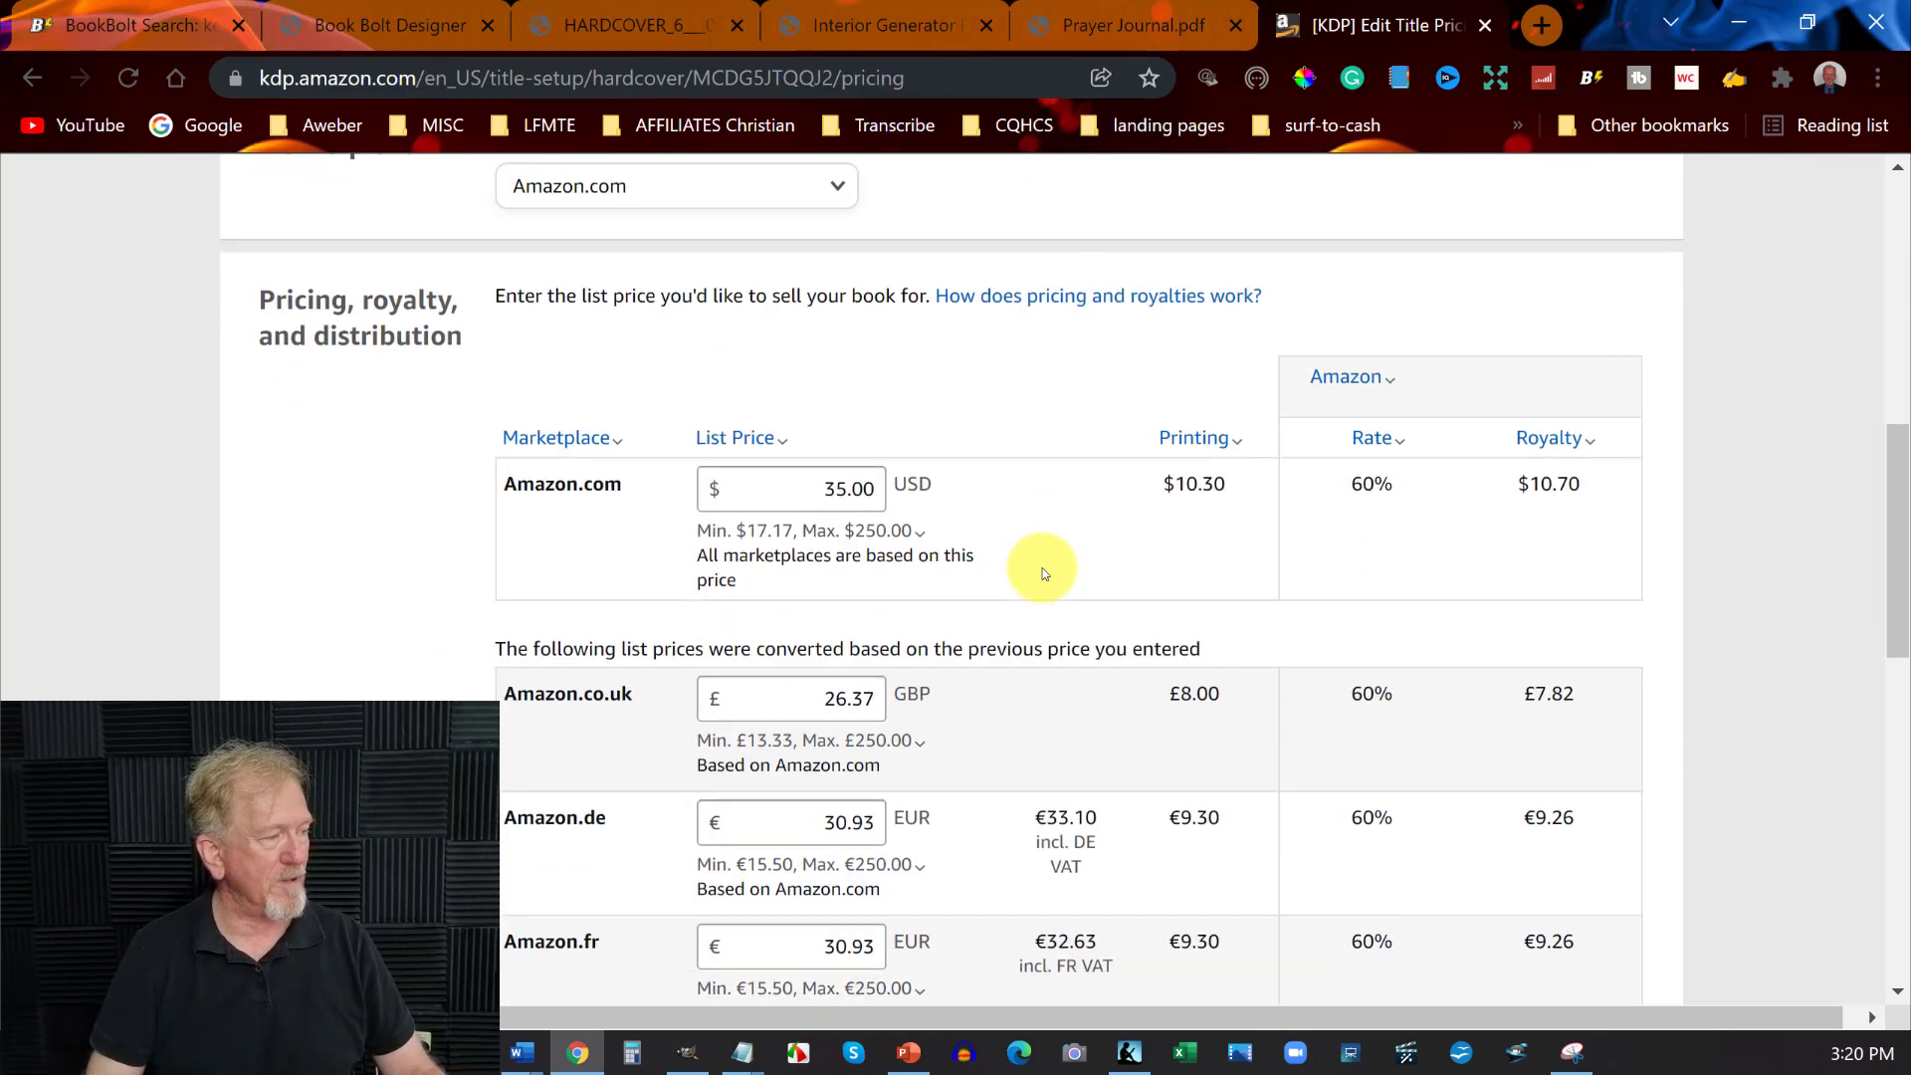
pyautogui.scroll(-7, 1042, 573)
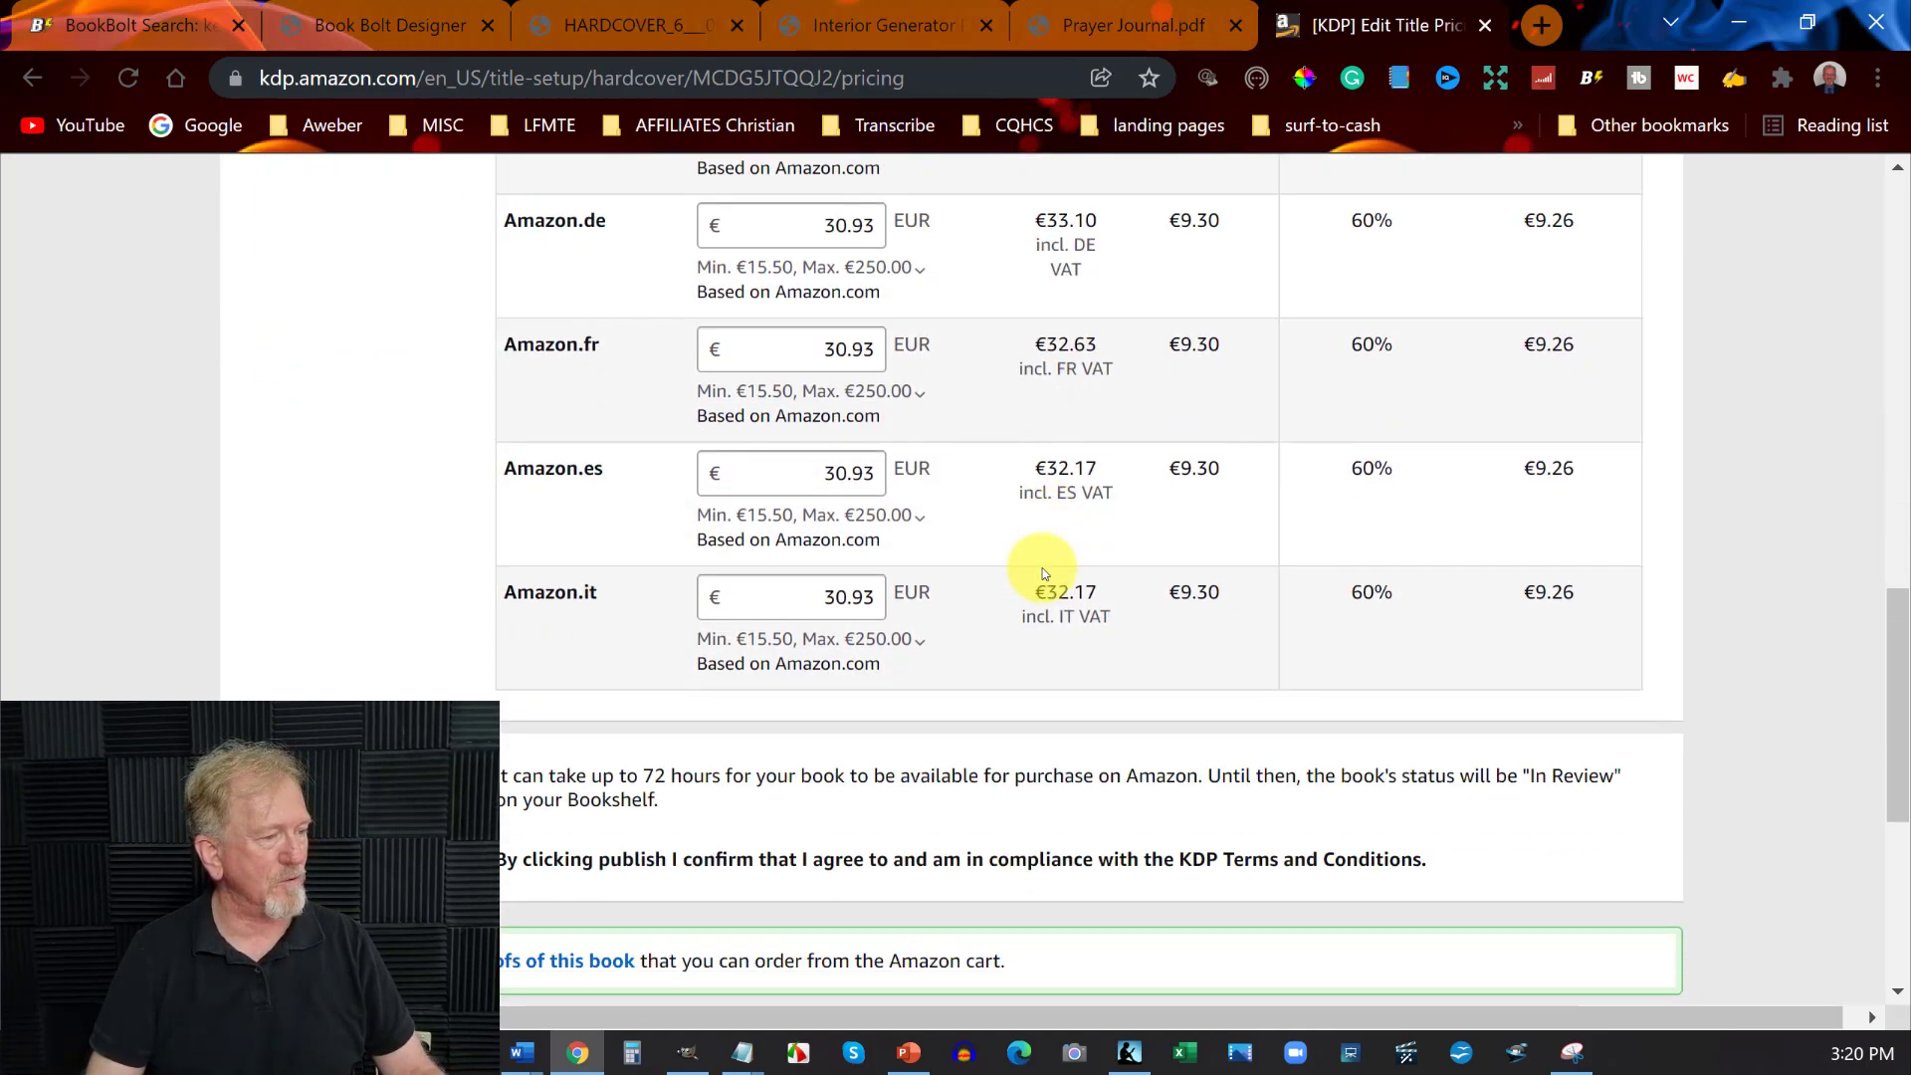
pyautogui.scroll(-1, 1042, 572)
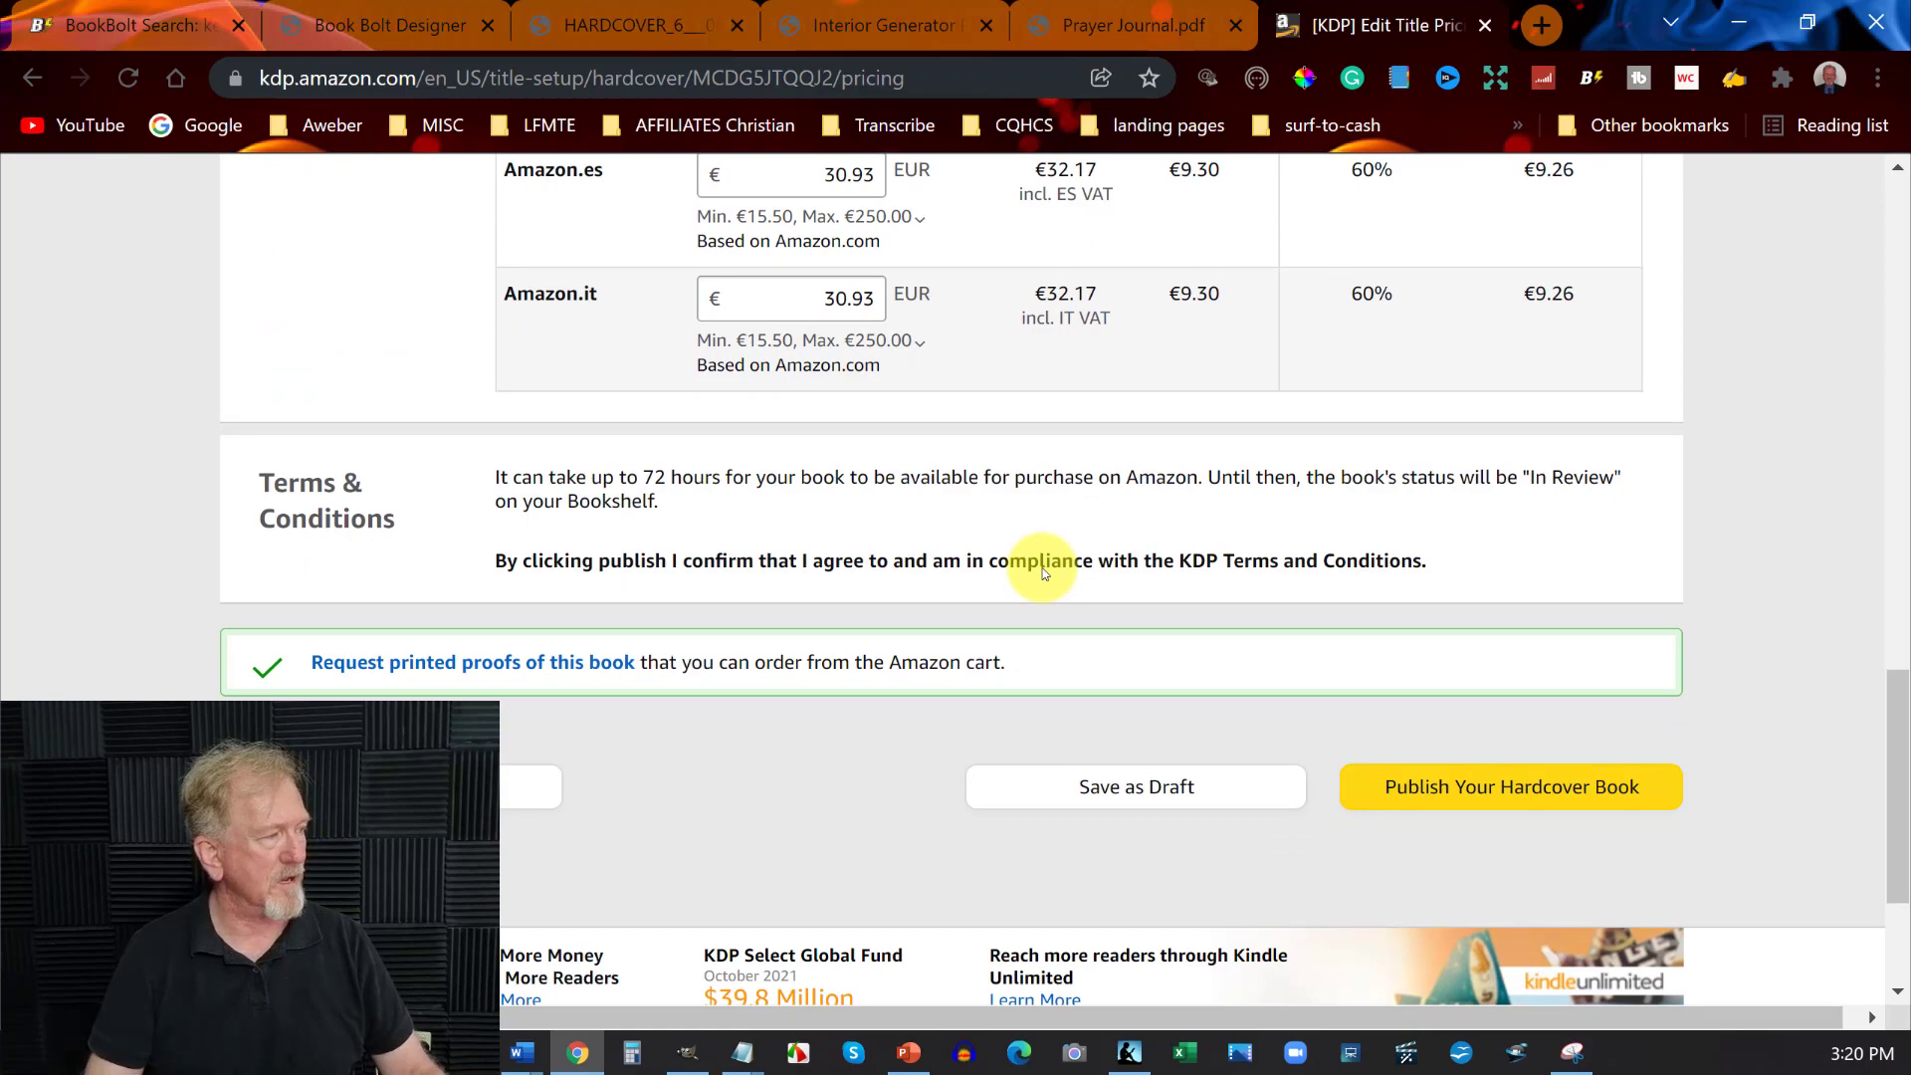
pyautogui.scroll(2, 1042, 573)
pyautogui.scroll(-2, 1042, 568)
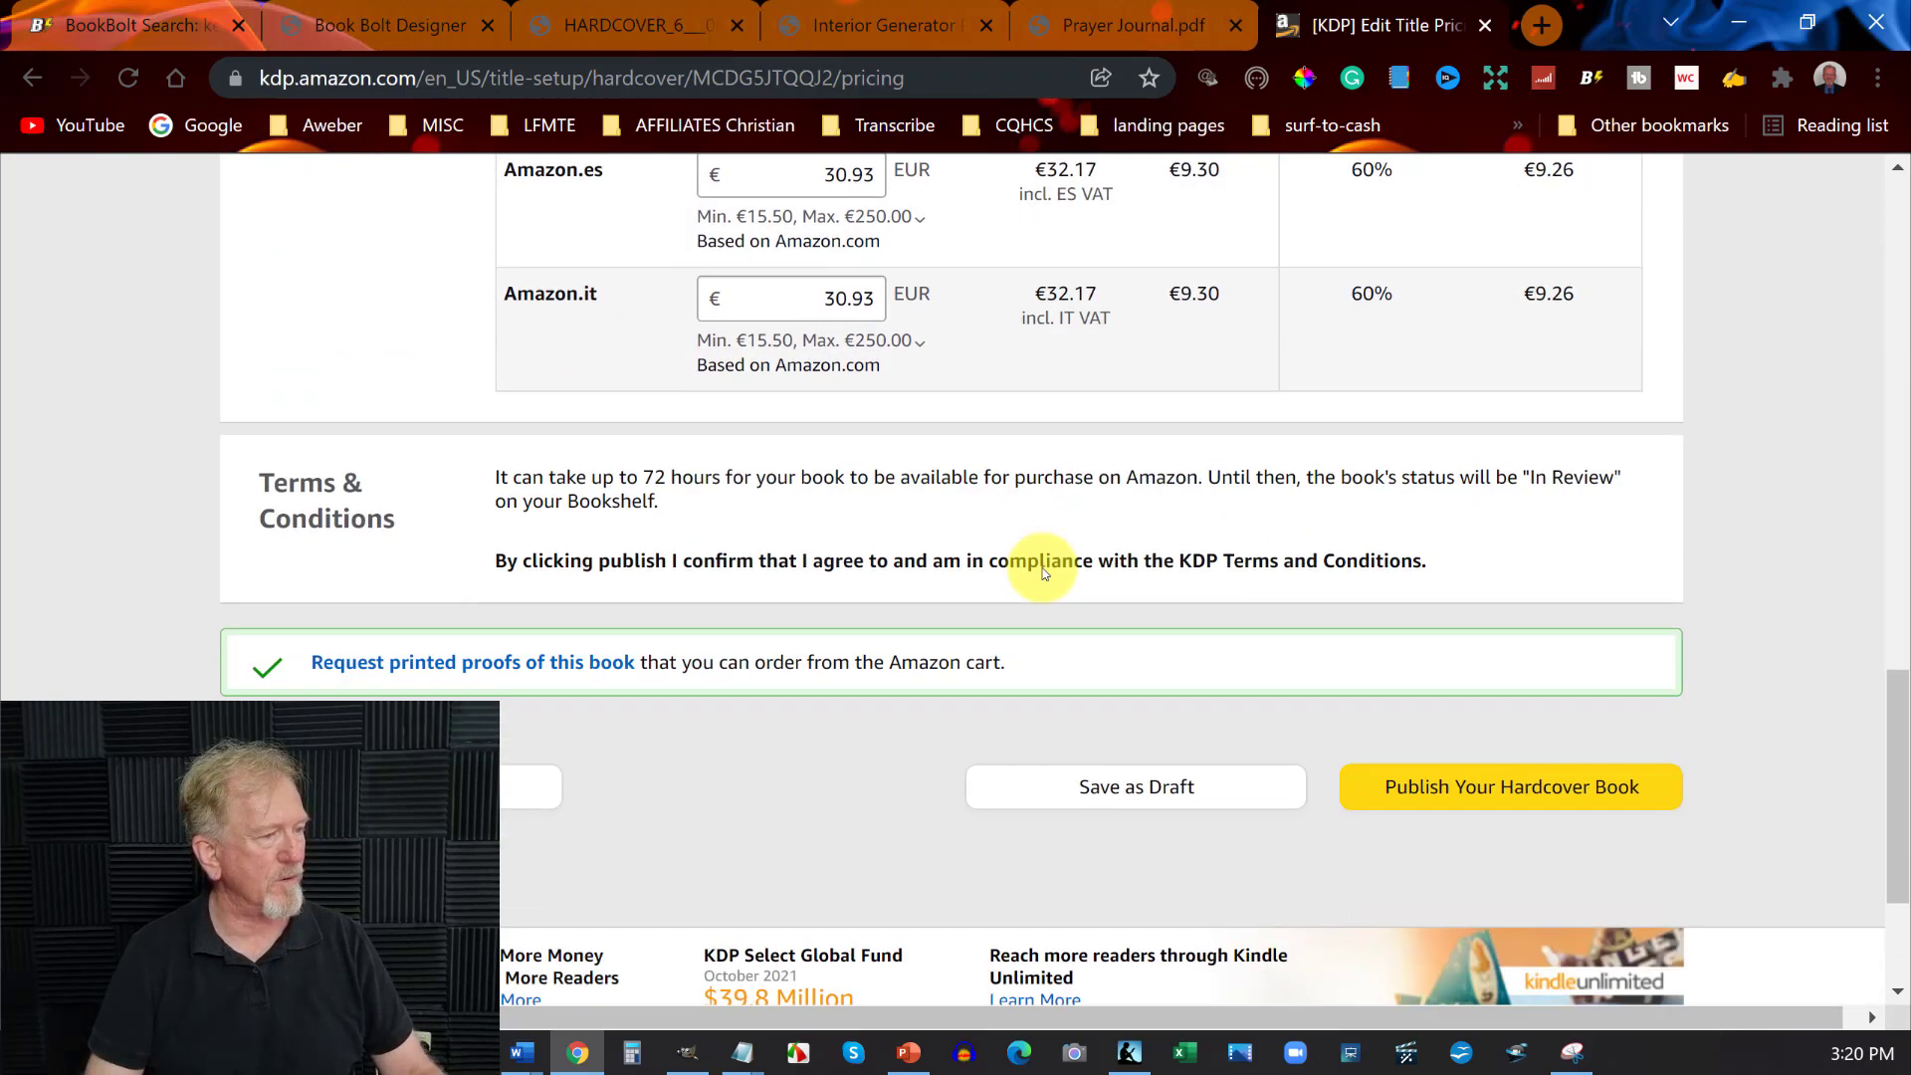
pyautogui.scroll(10, 1042, 566)
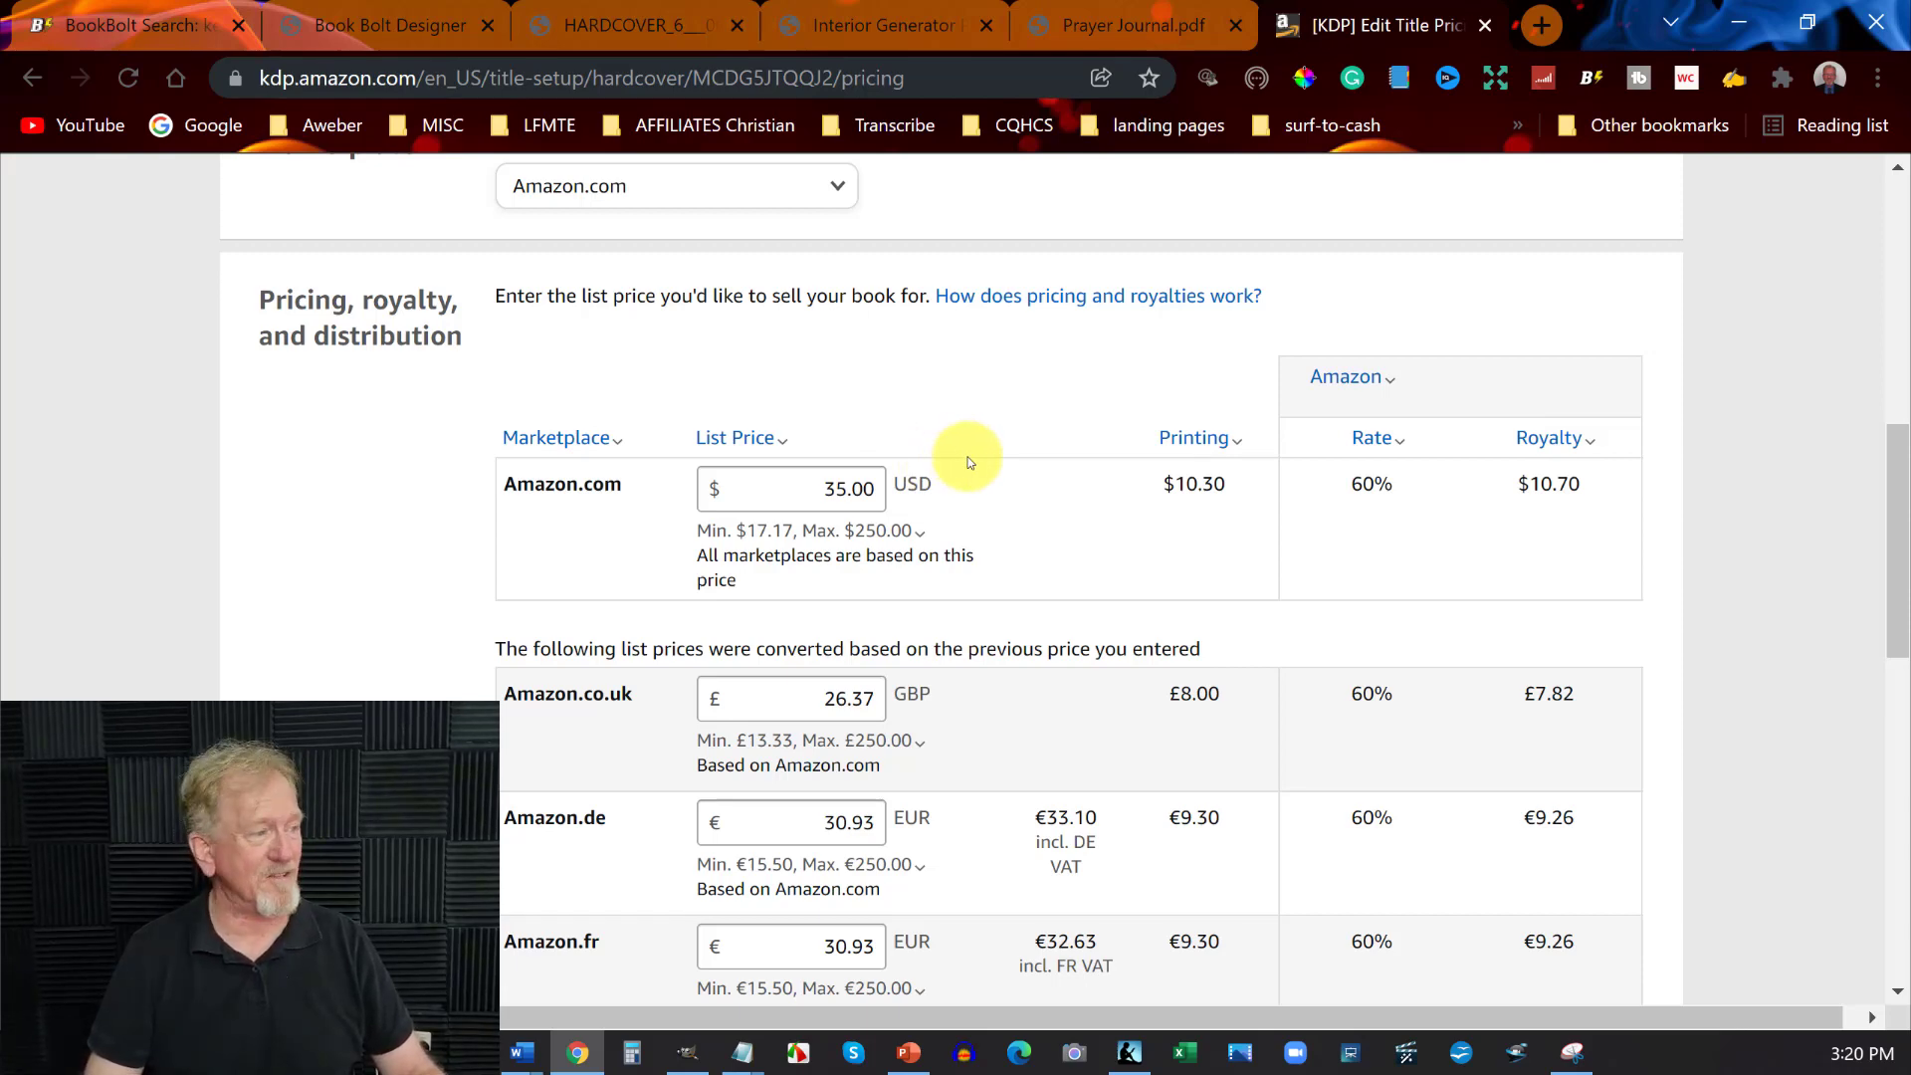
pyautogui.scroll(-10, 970, 461)
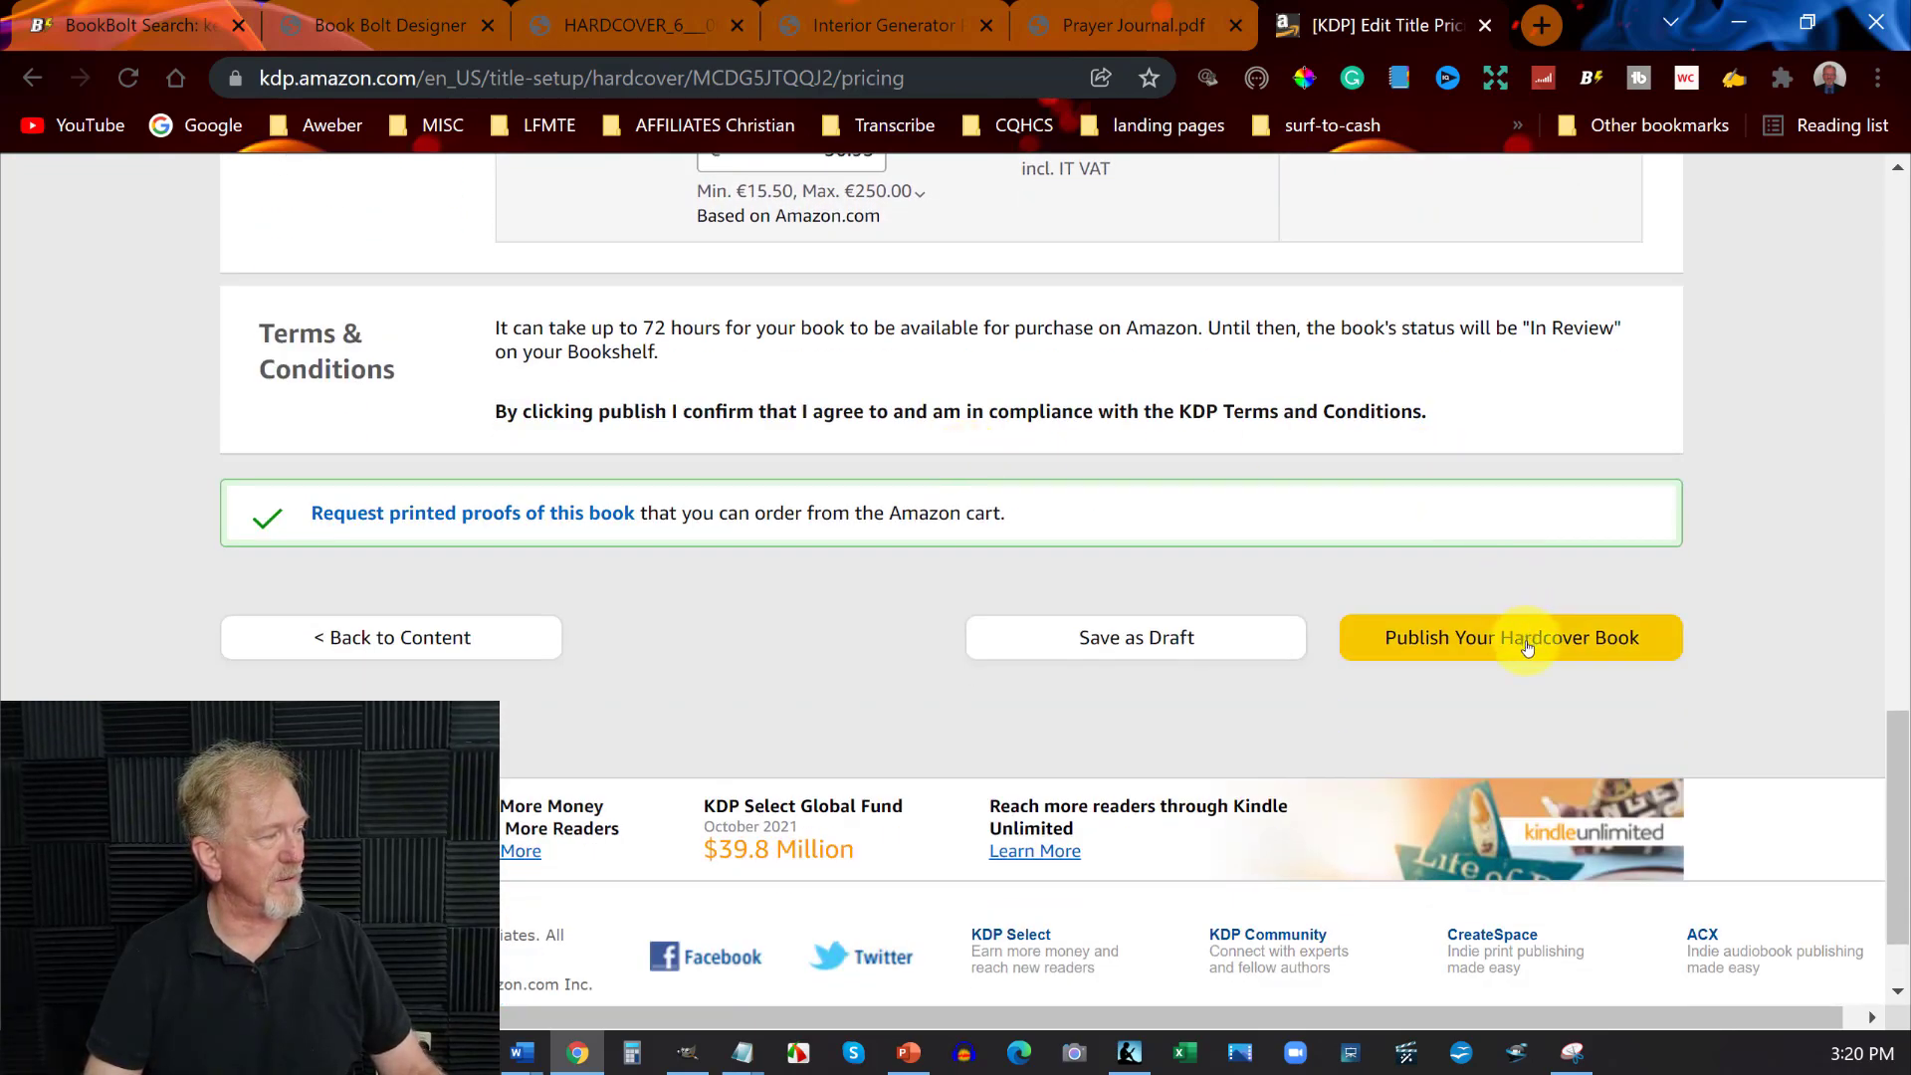
pyautogui.click(1528, 645)
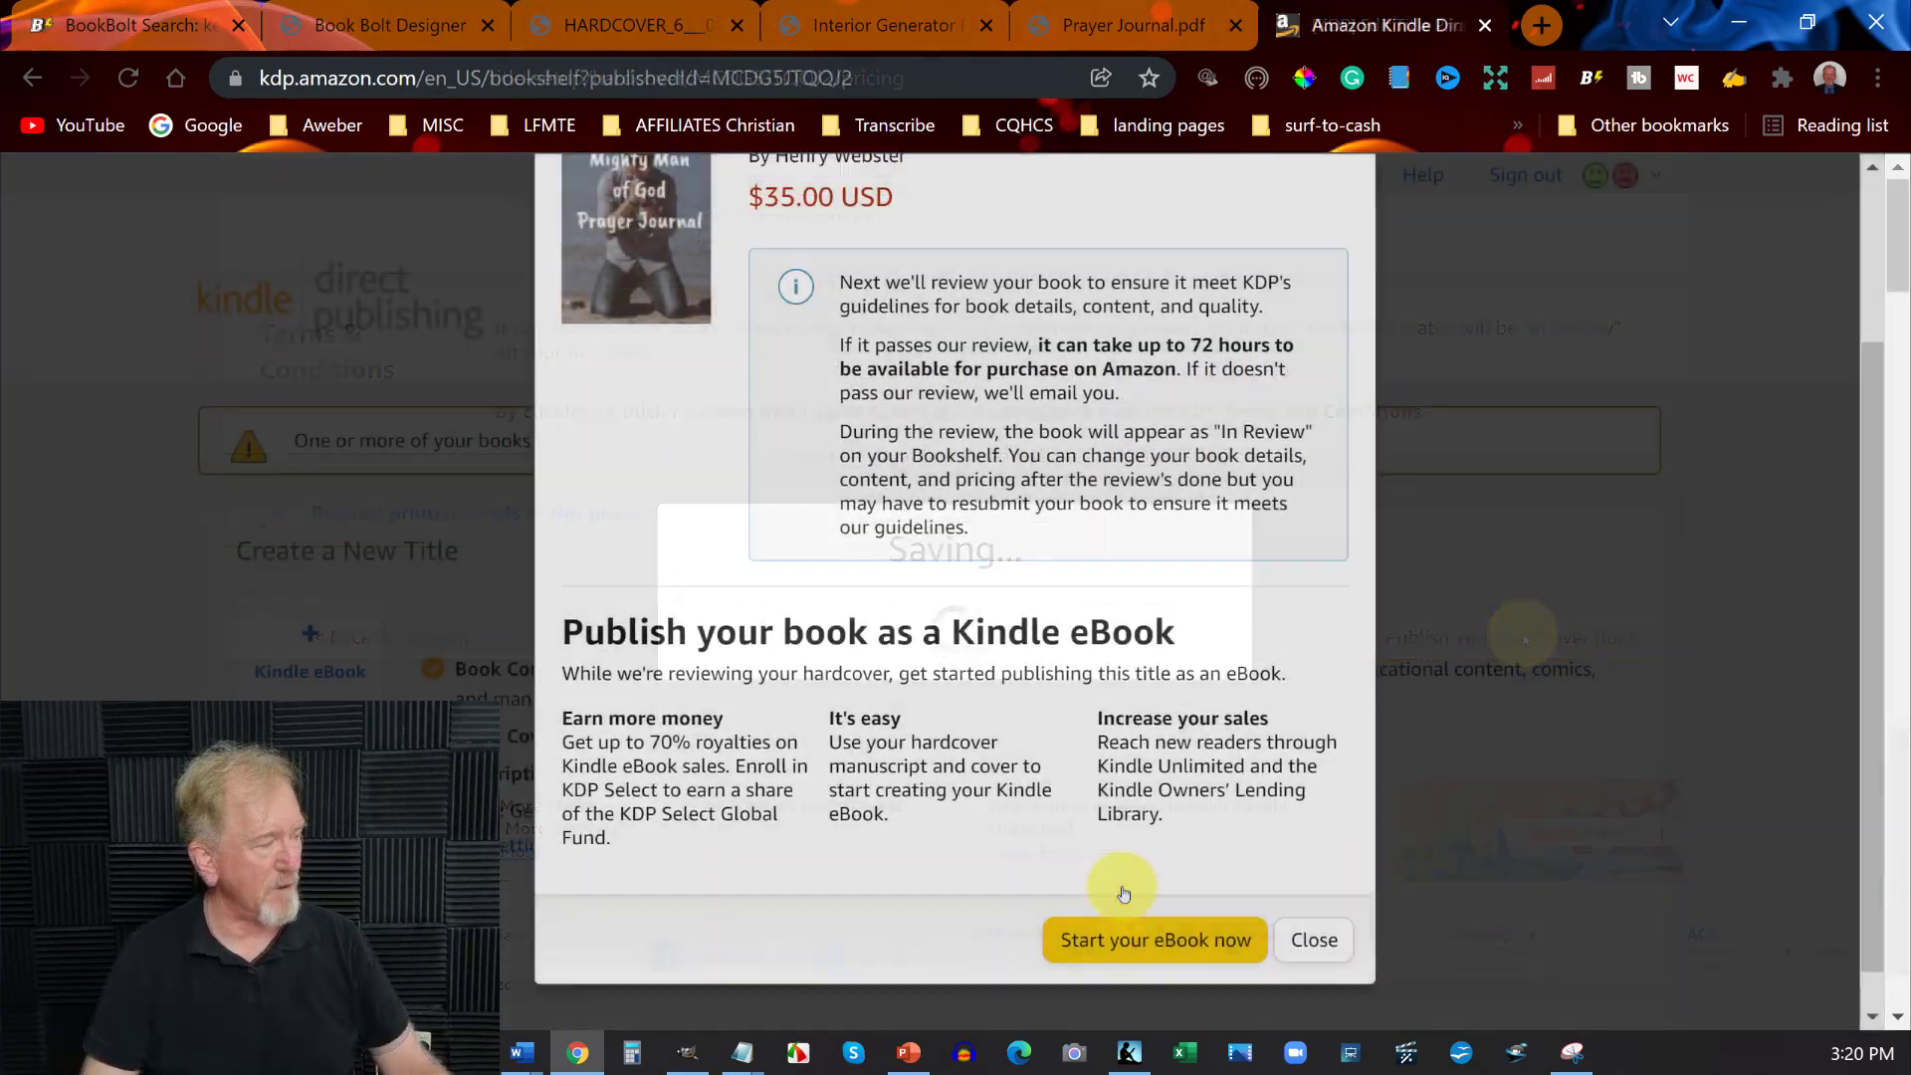
# Read through the hardcover submission notice and close it without starting a Kindle eBook
pyautogui.scroll(5, 1125, 896)
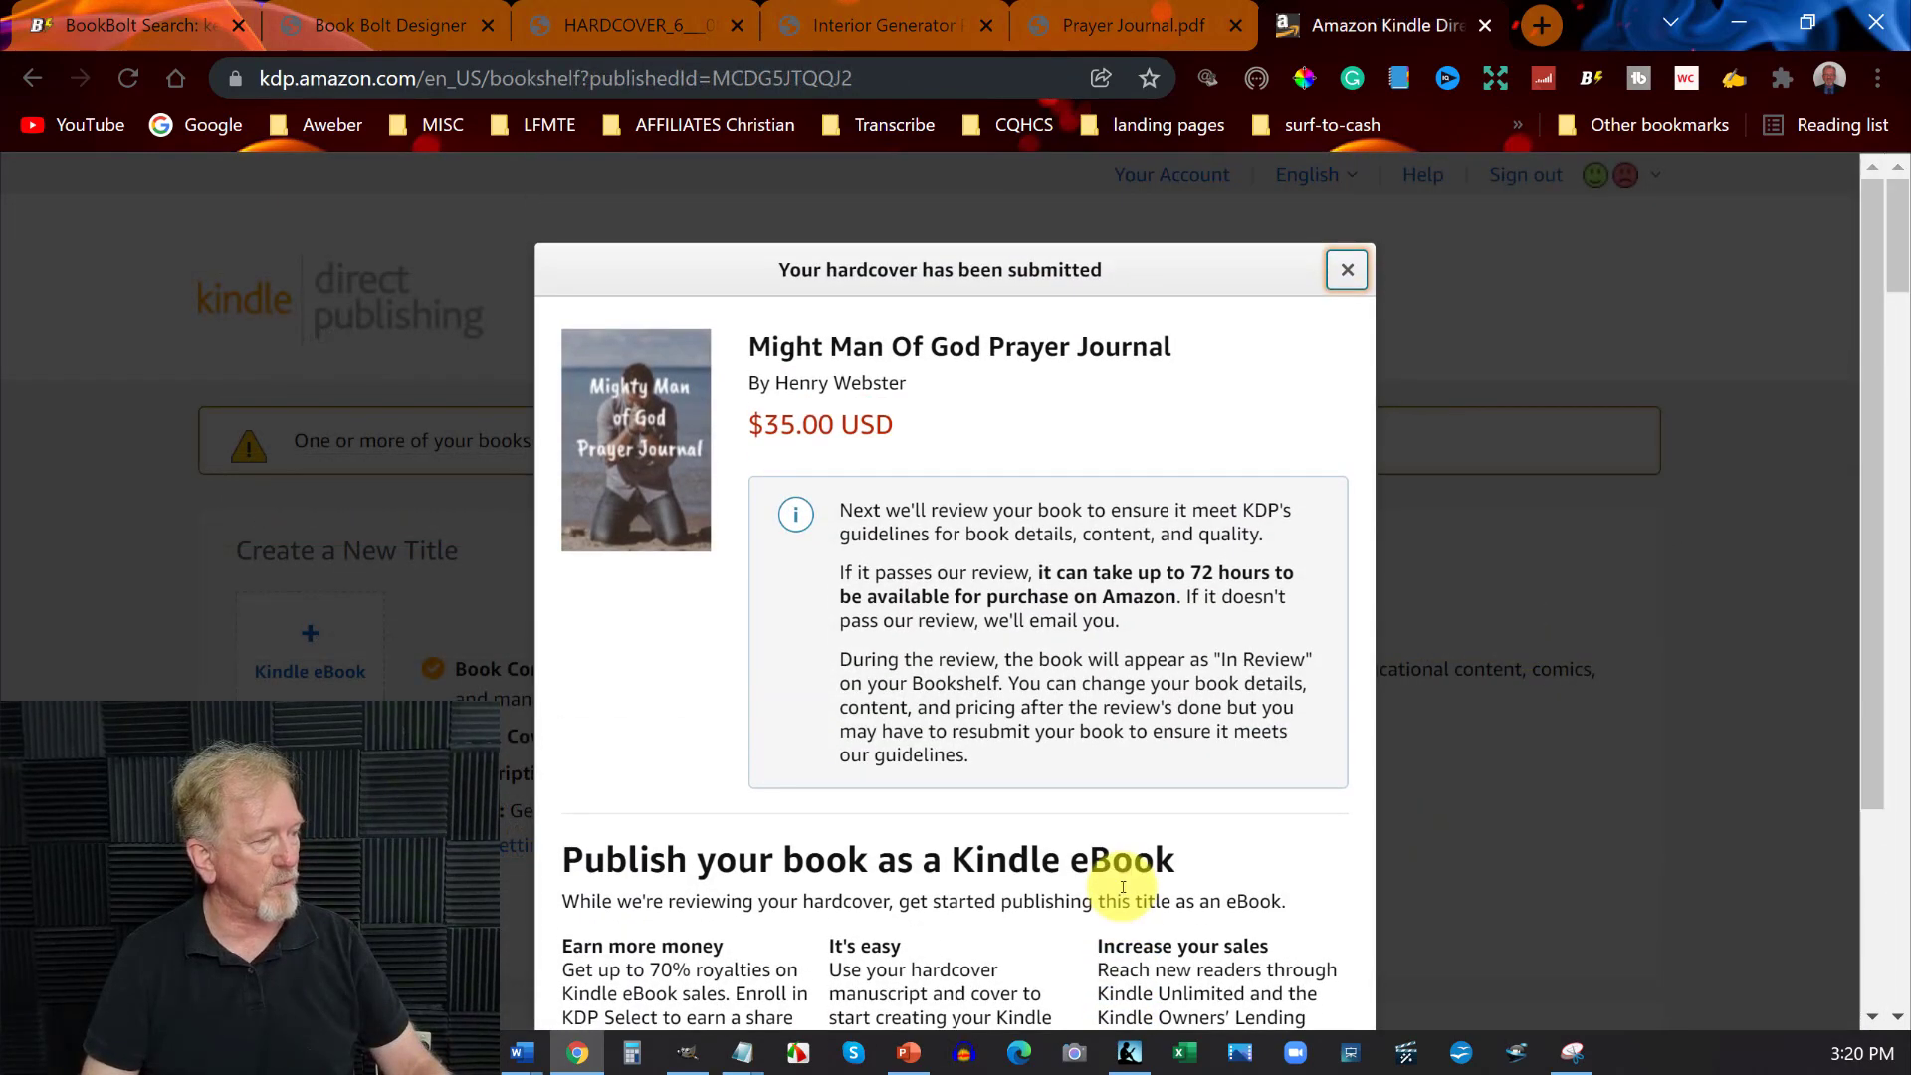
pyautogui.scroll(-3, 1122, 887)
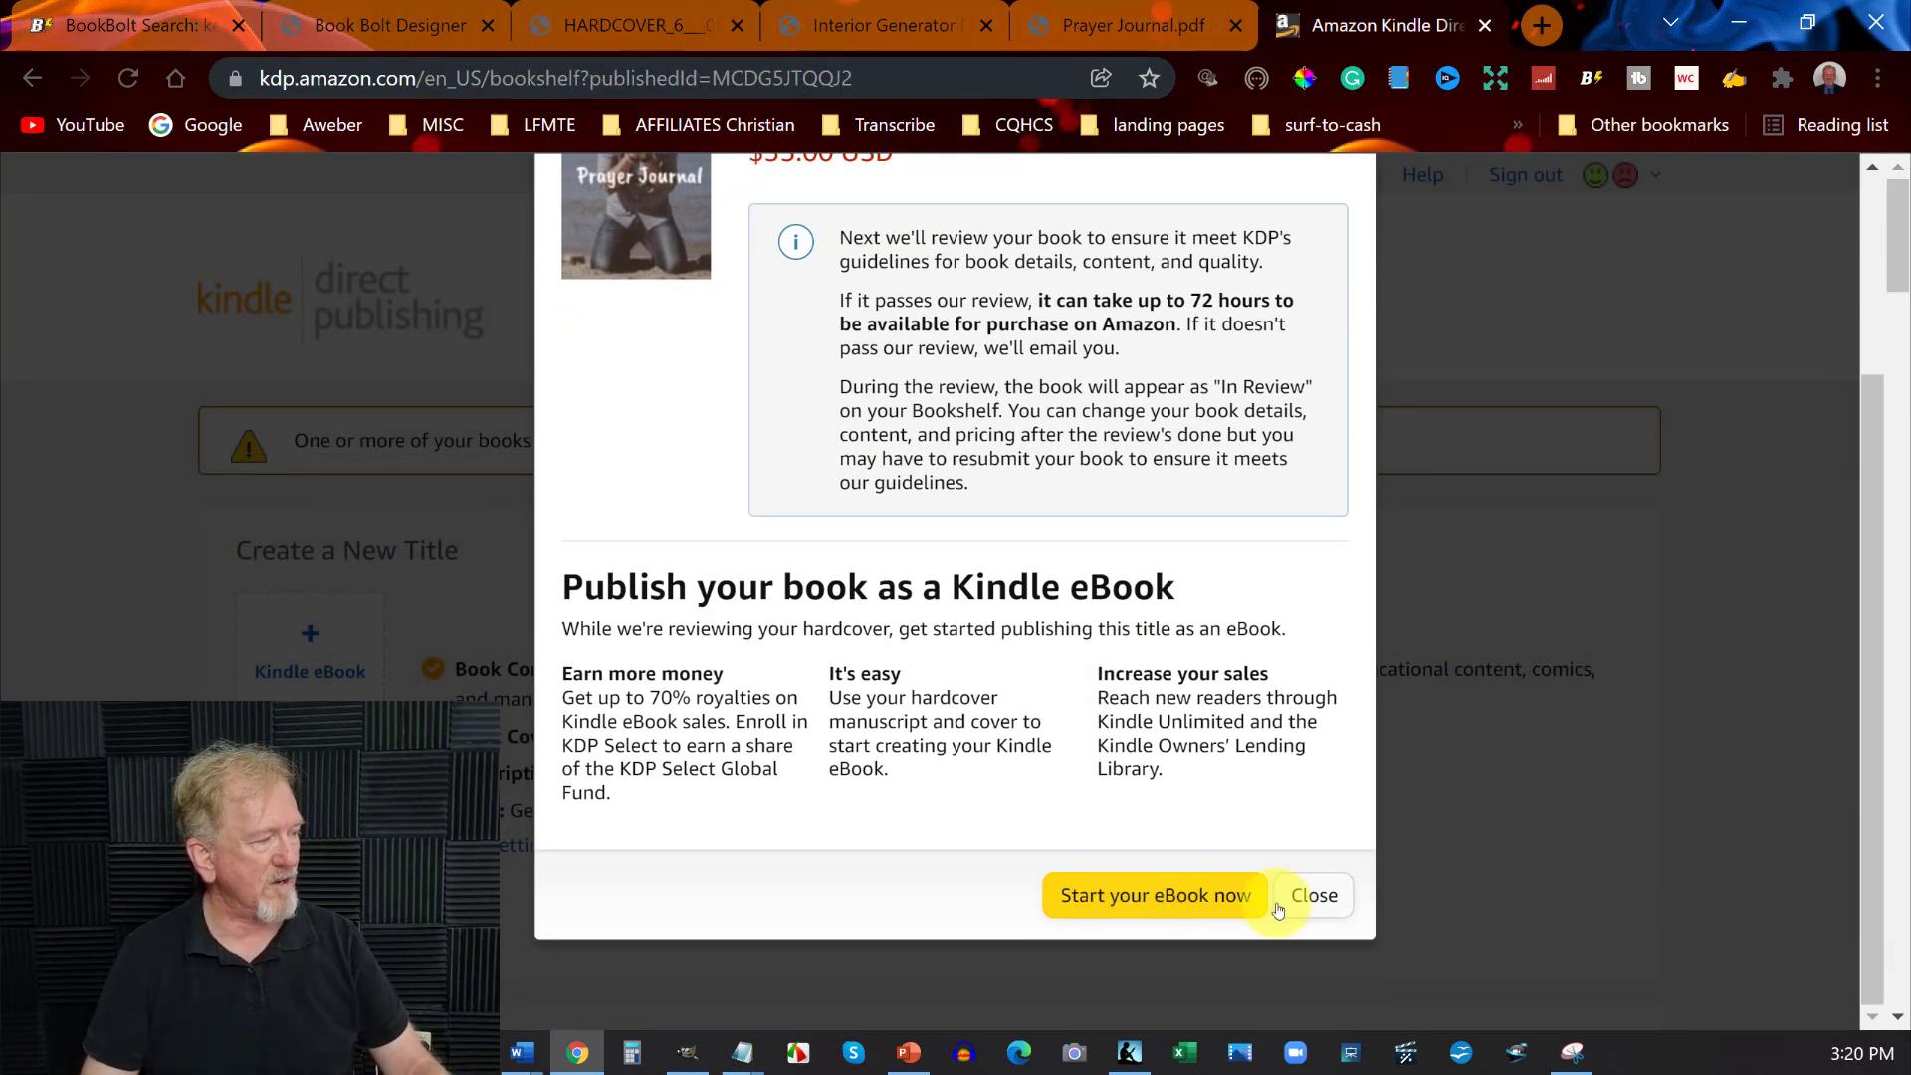
pyautogui.click(1314, 897)
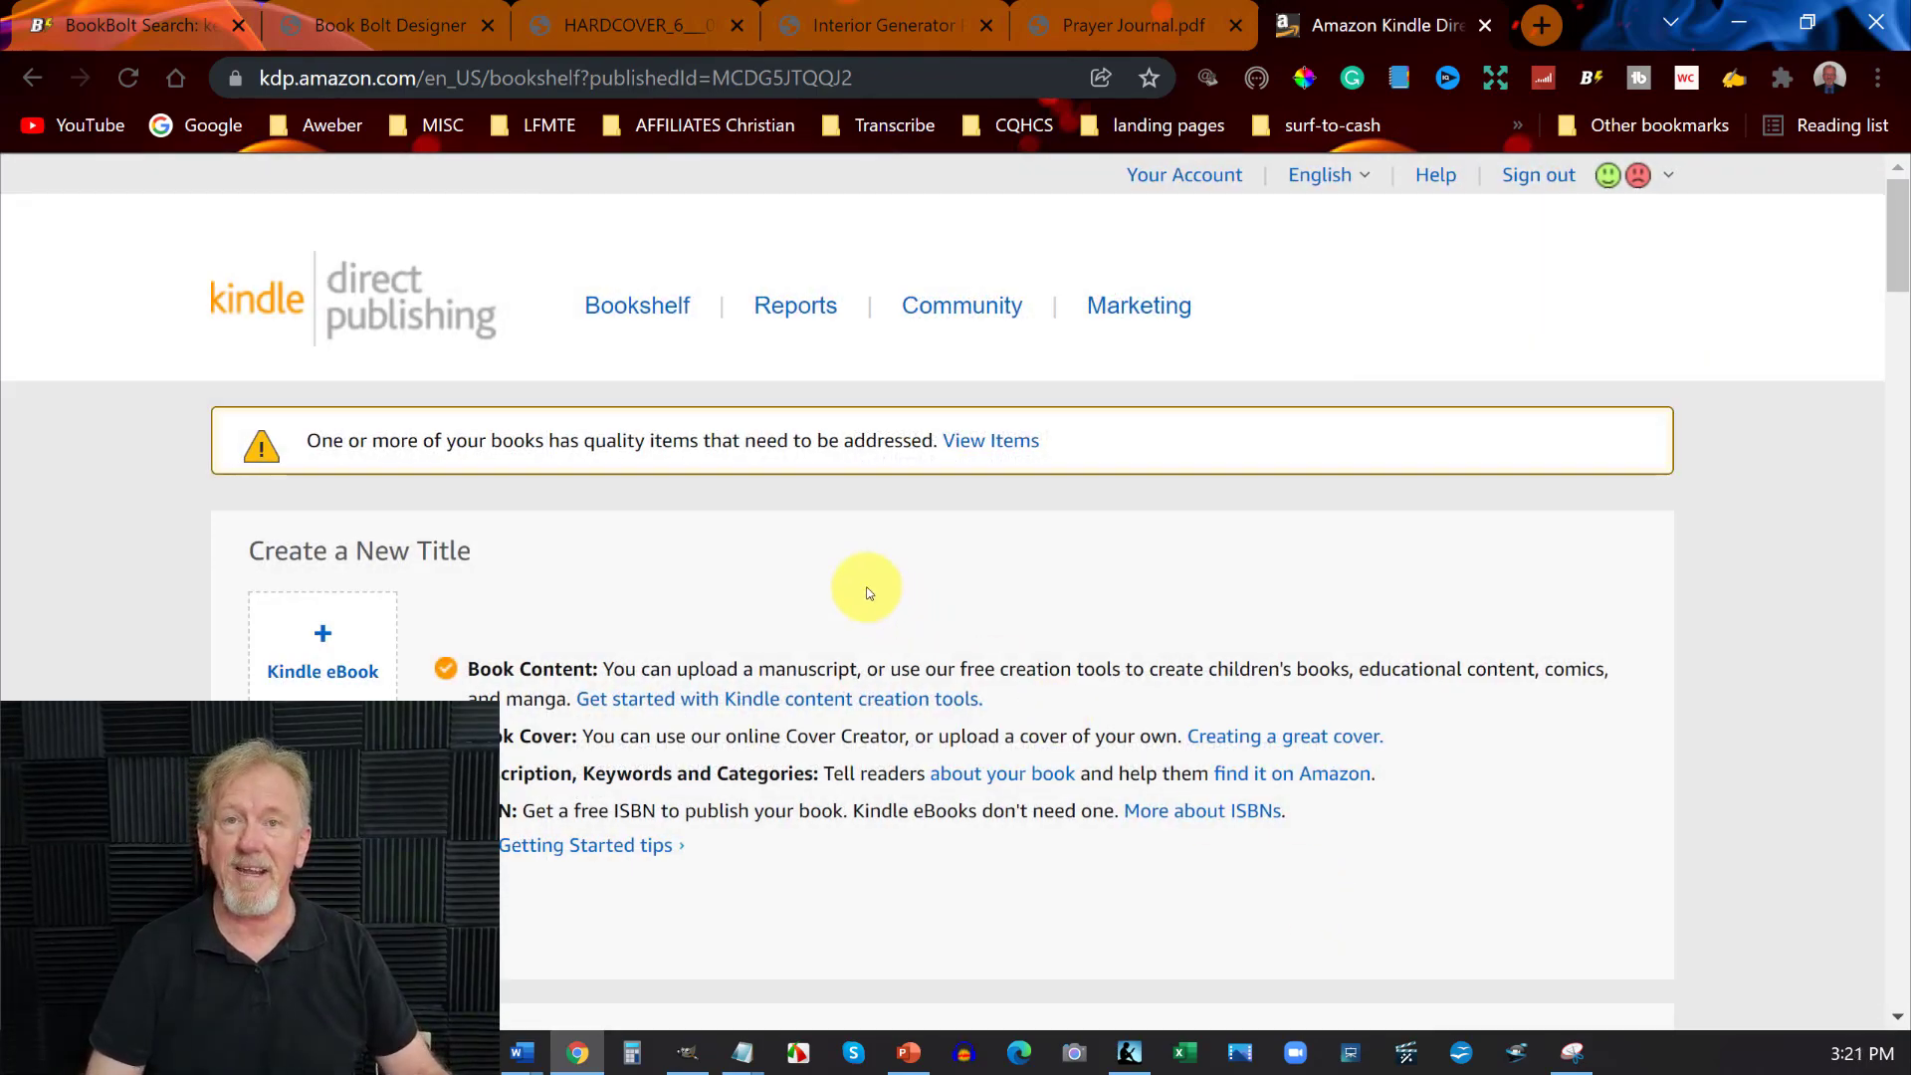
# Check the Might Man Of God Prayer Journal hardcover's entry and status among the books on the Bookshelf
pyautogui.scroll(-9, 867, 593)
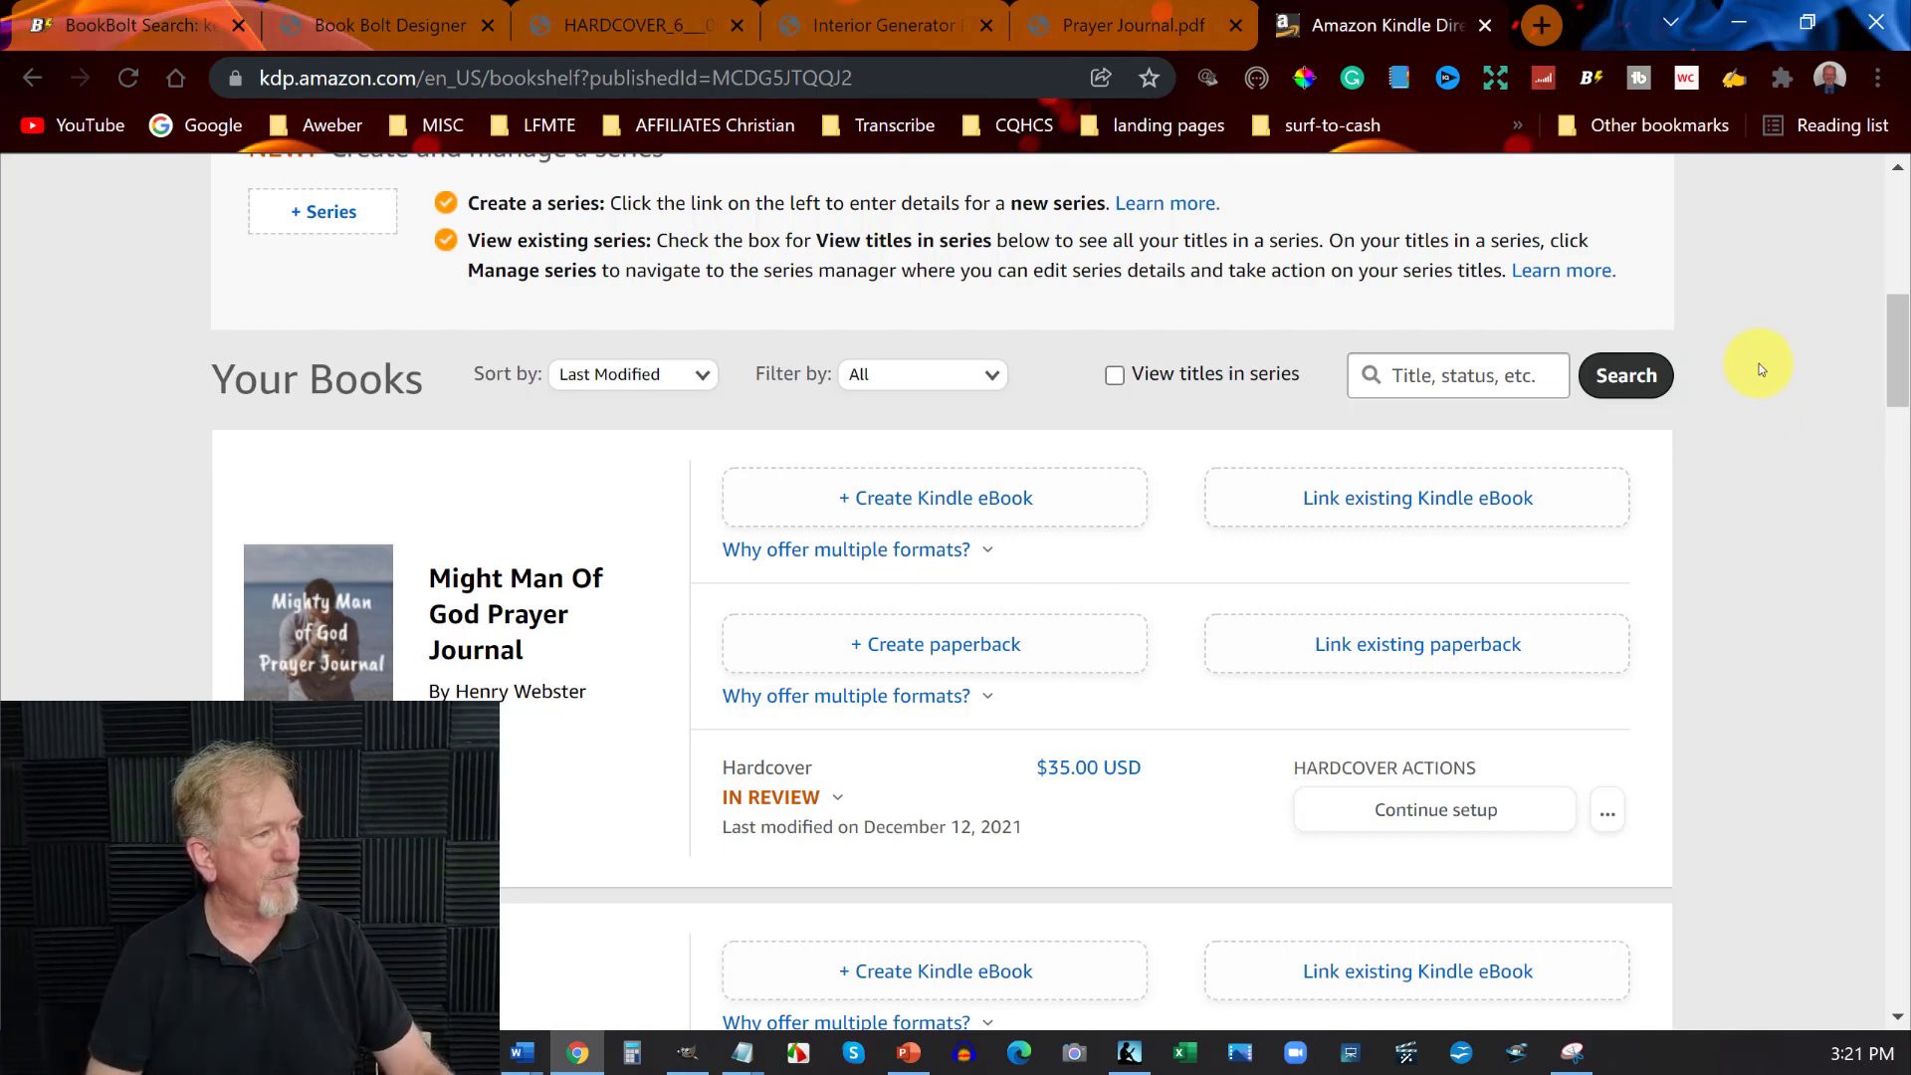
pyautogui.scroll(-2, 1758, 364)
pyautogui.scroll(-5, 1758, 364)
pyautogui.scroll(8, 1760, 362)
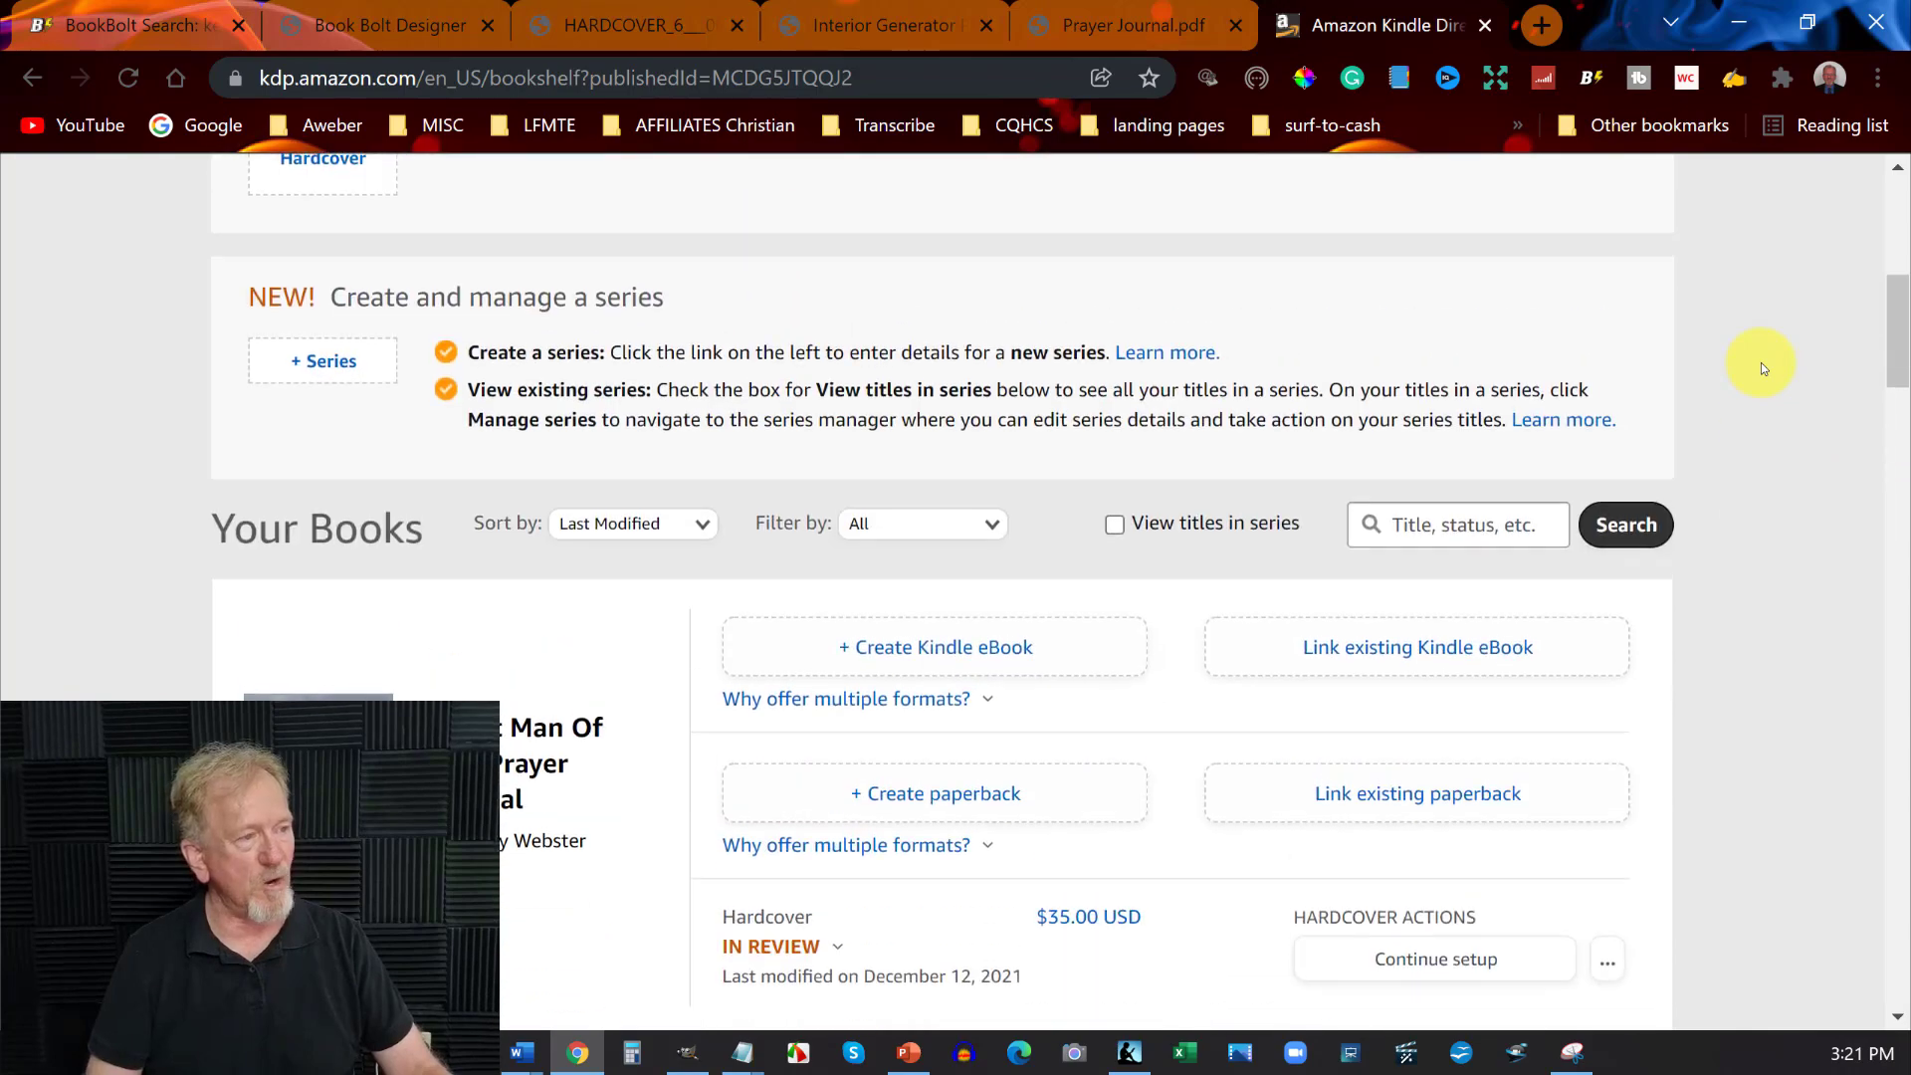
pyautogui.scroll(-2, 1760, 362)
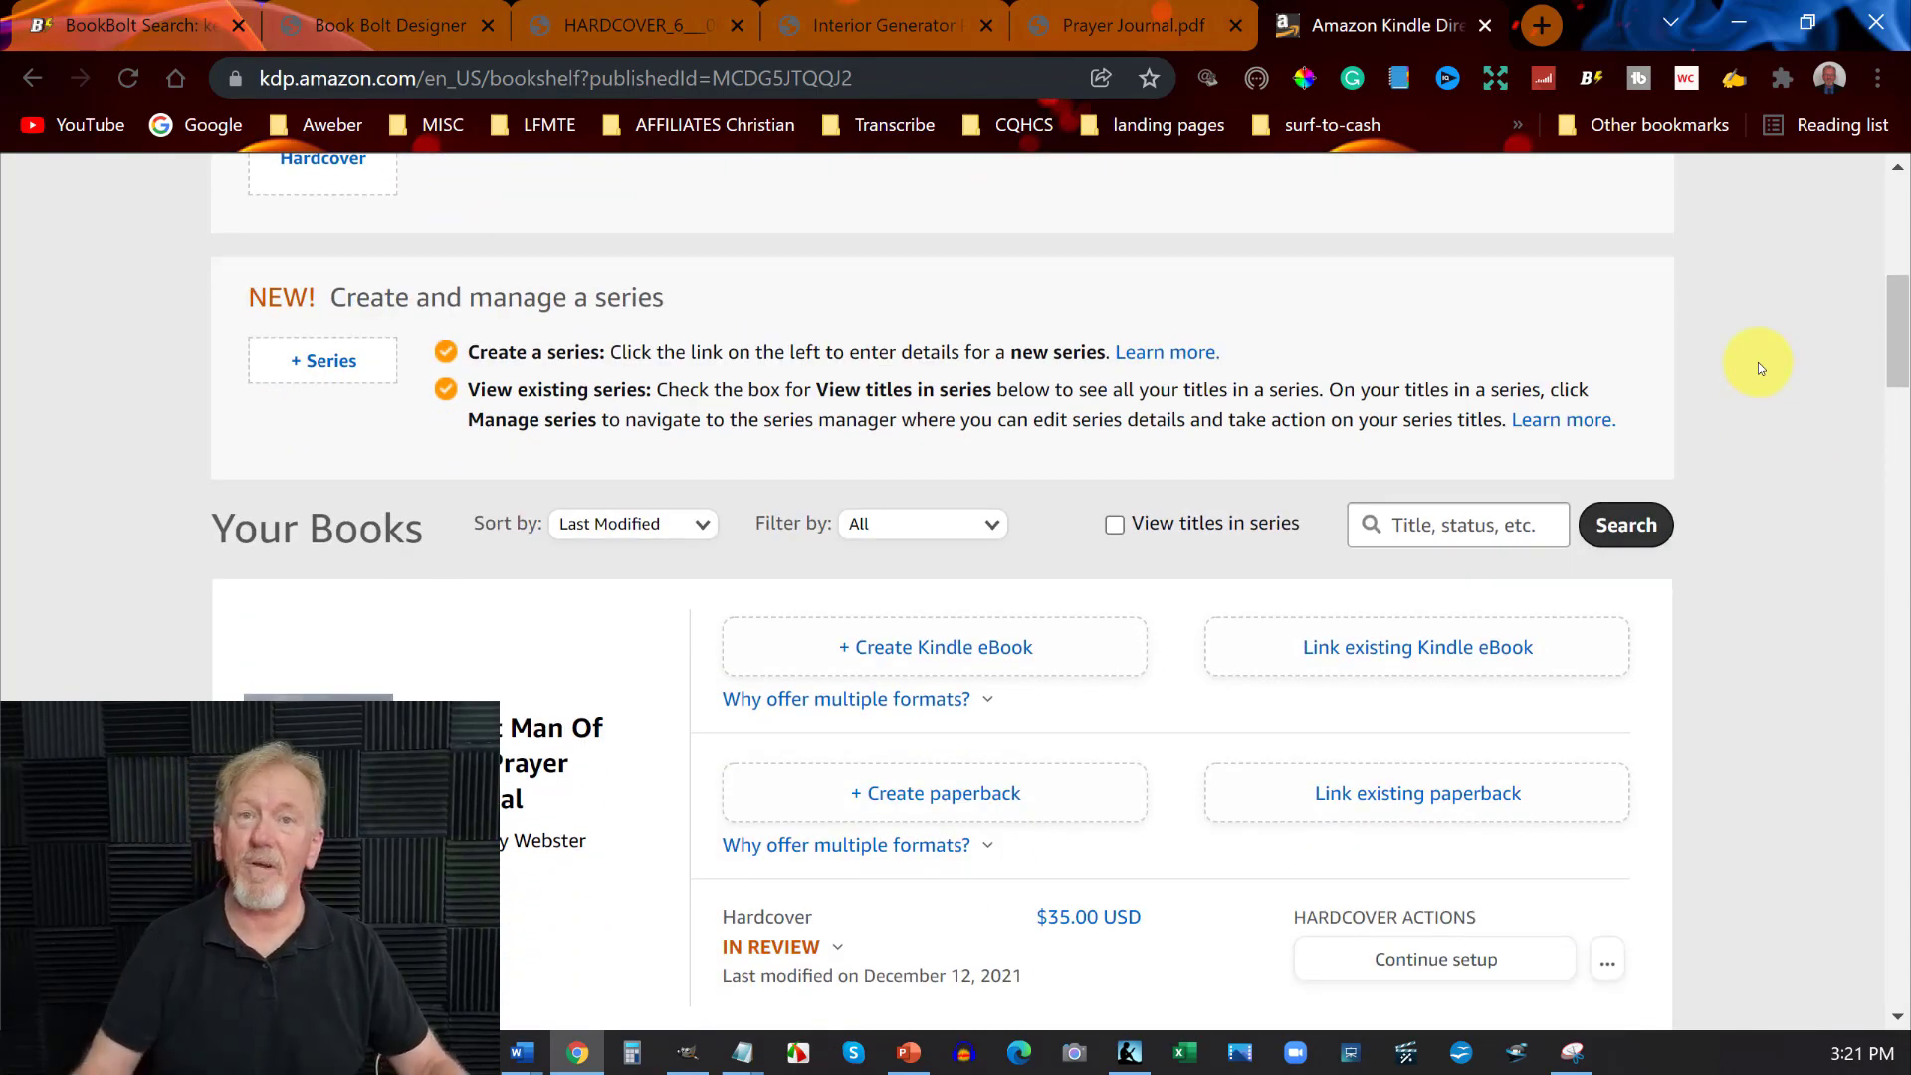